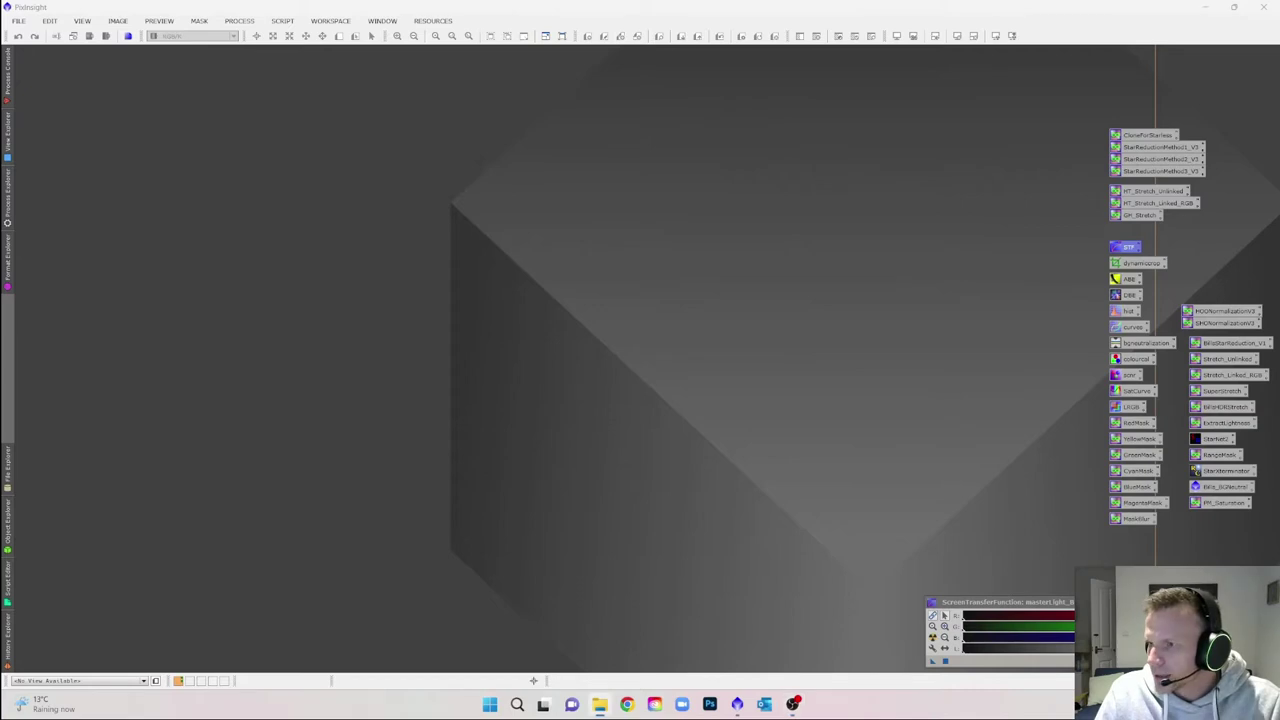
Open the stacked master light file and close its rejection_high and rejection_low images, keeping only the integration image.
left_click_drag(672, 340, 516, 341)
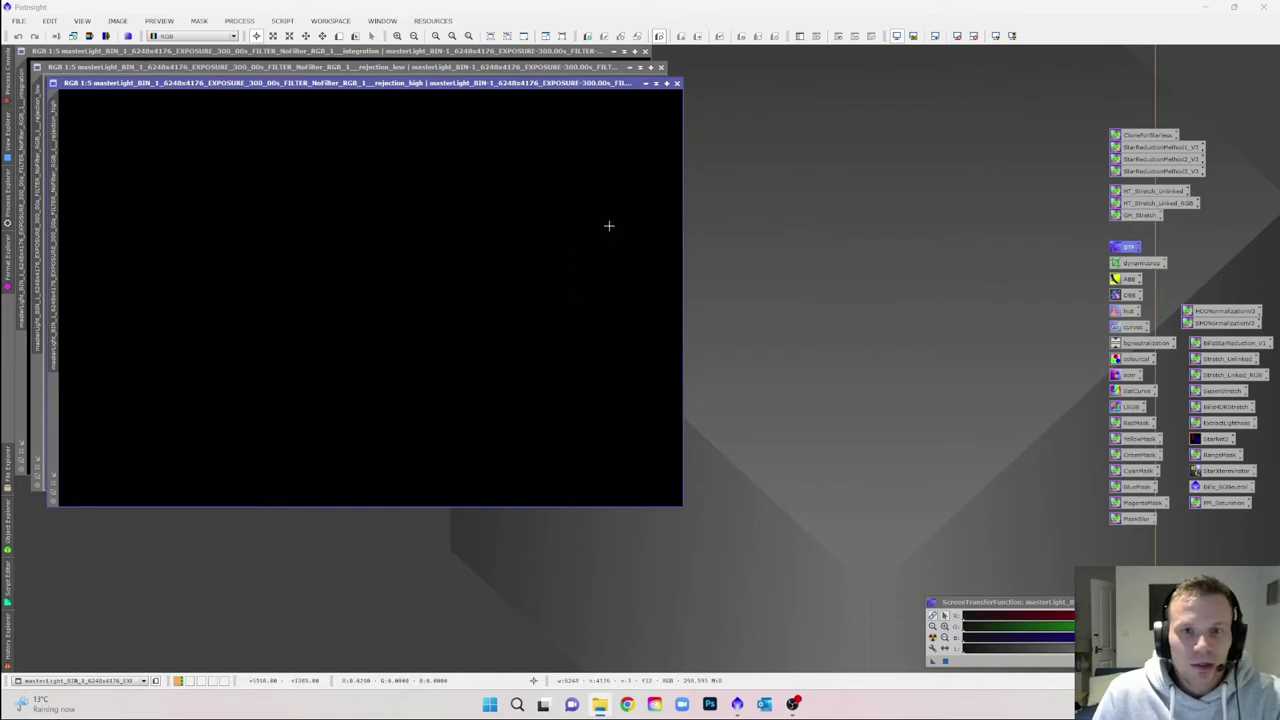
left_click(677, 83)
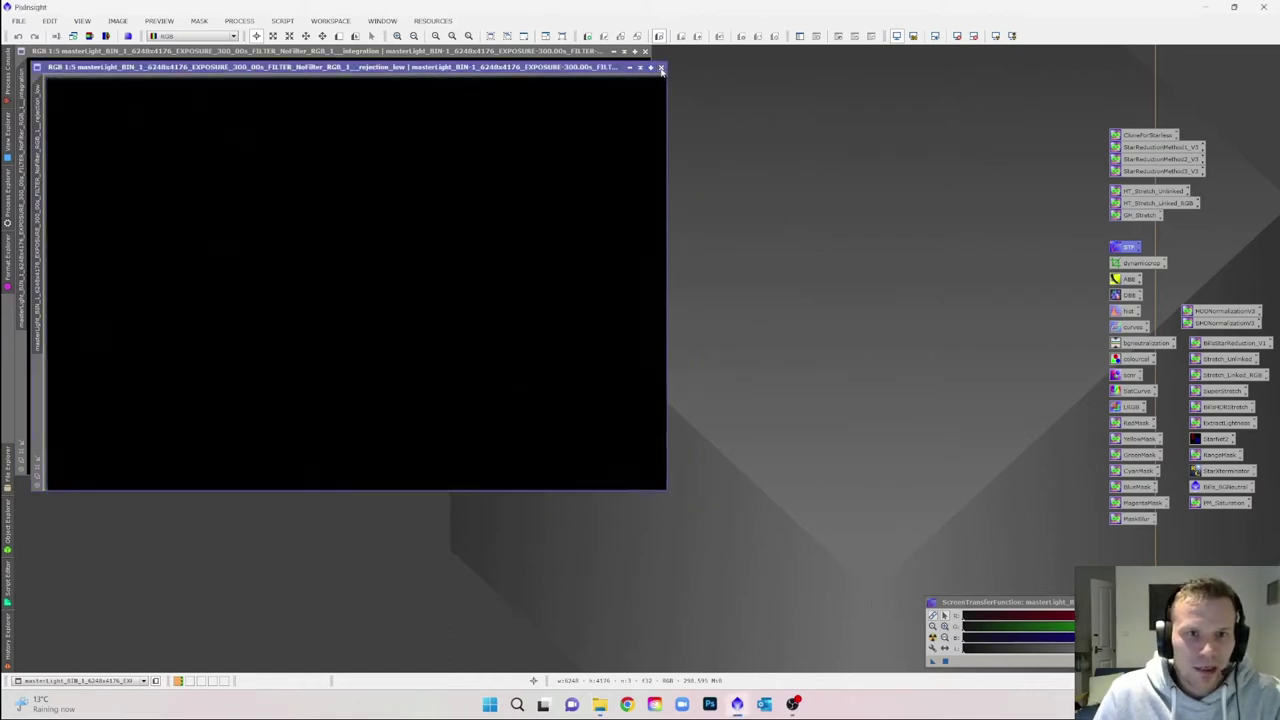
left_click(660, 67)
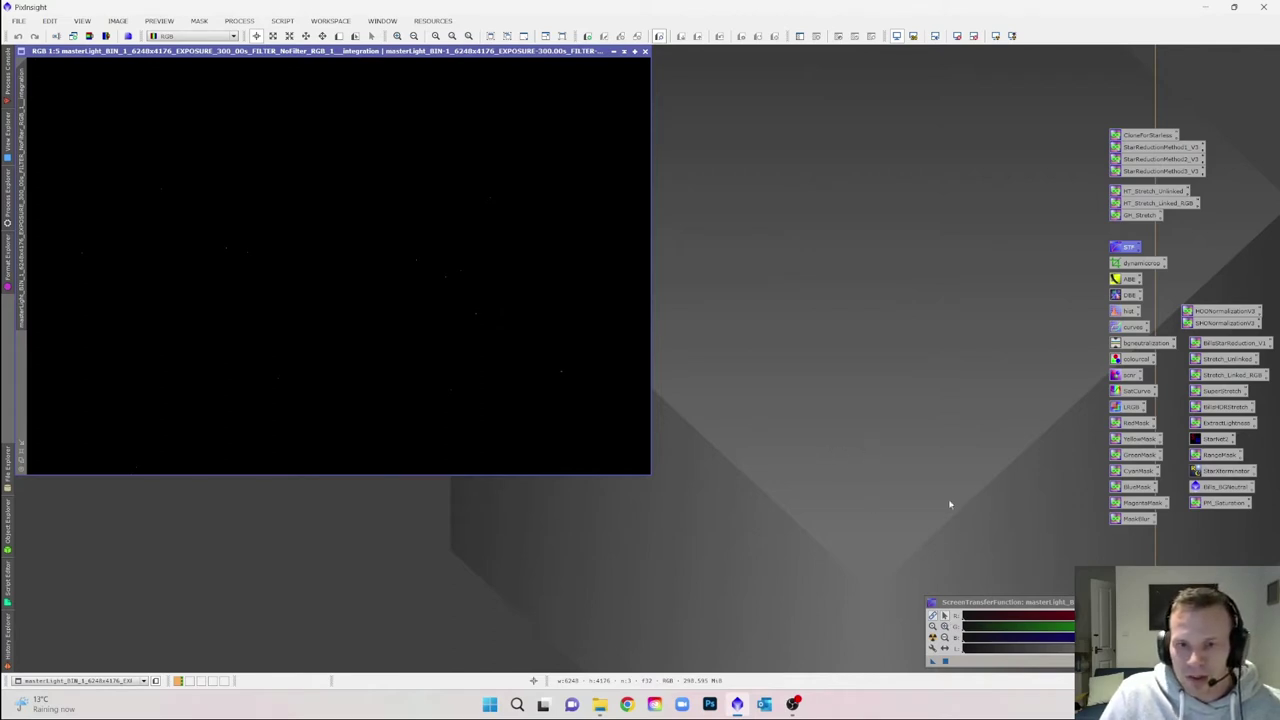
Auto-stretch the screen display of the integration image and enlarge its window.
left_click(944, 648)
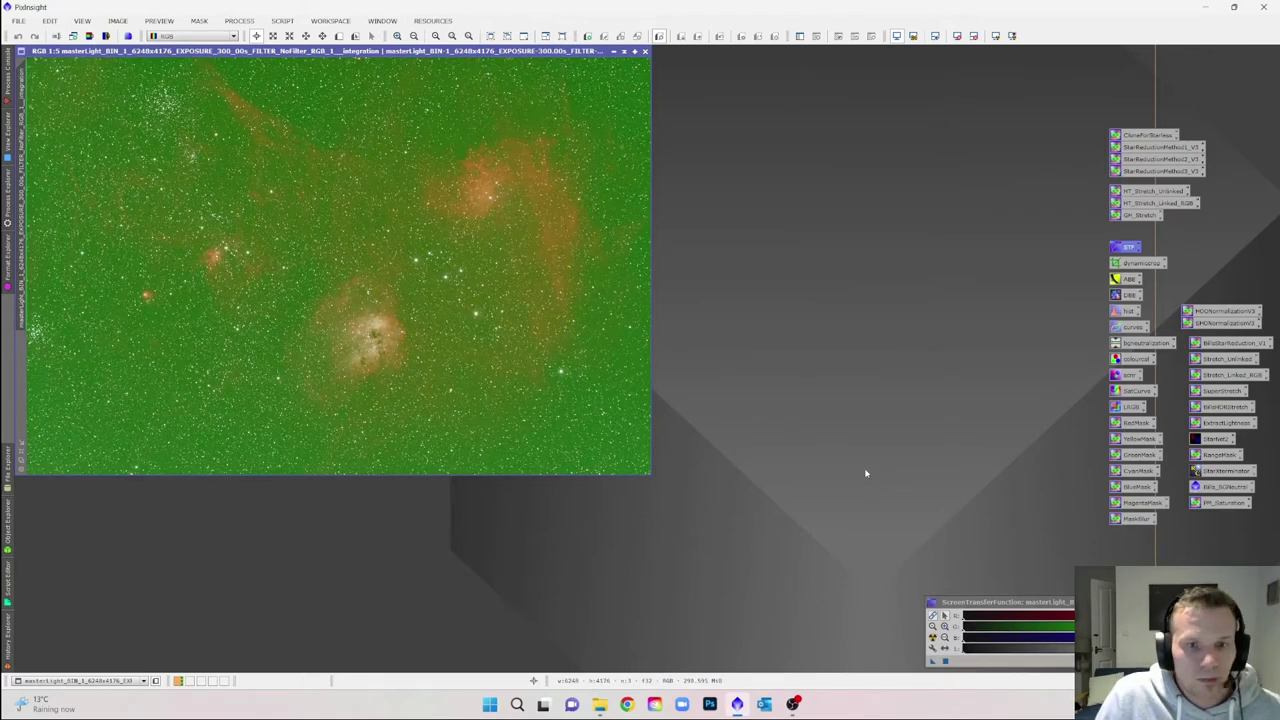
left_click_drag(651, 477, 757, 573)
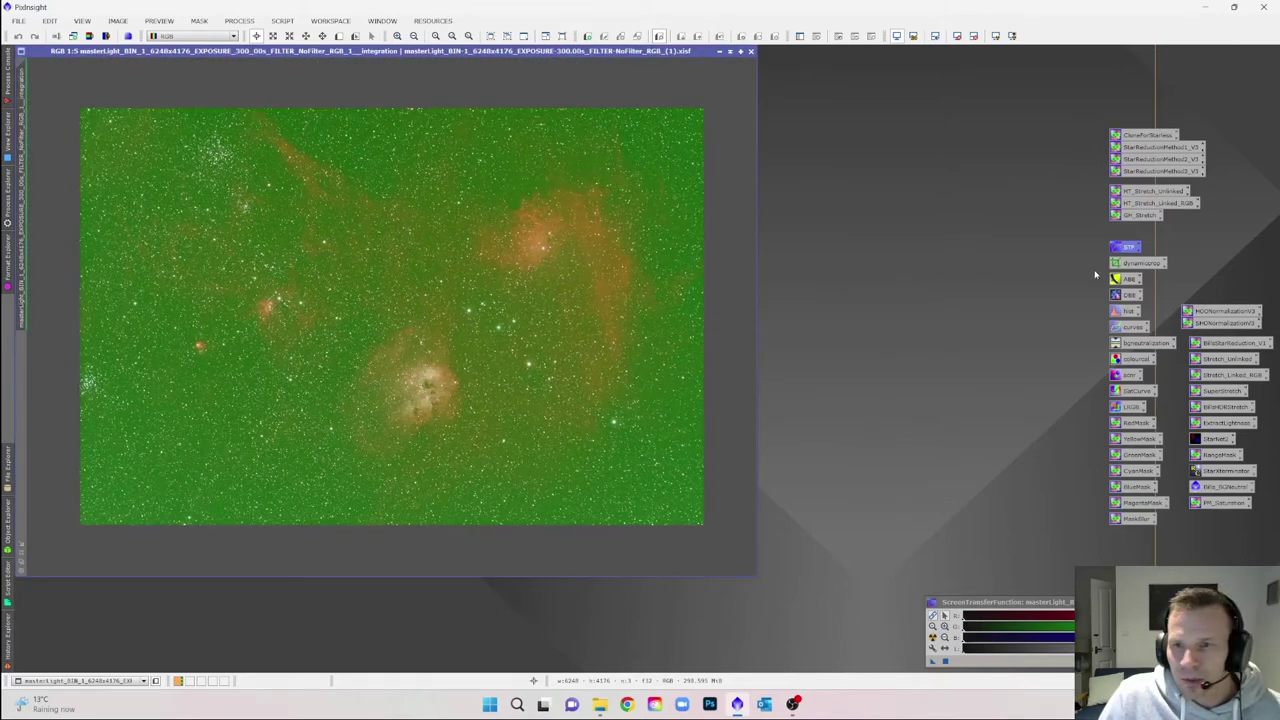
Run AutomaticBackgroundExtractor on the integration image with Subtraction correction and Discard background model enabled.
double_click(1127, 285)
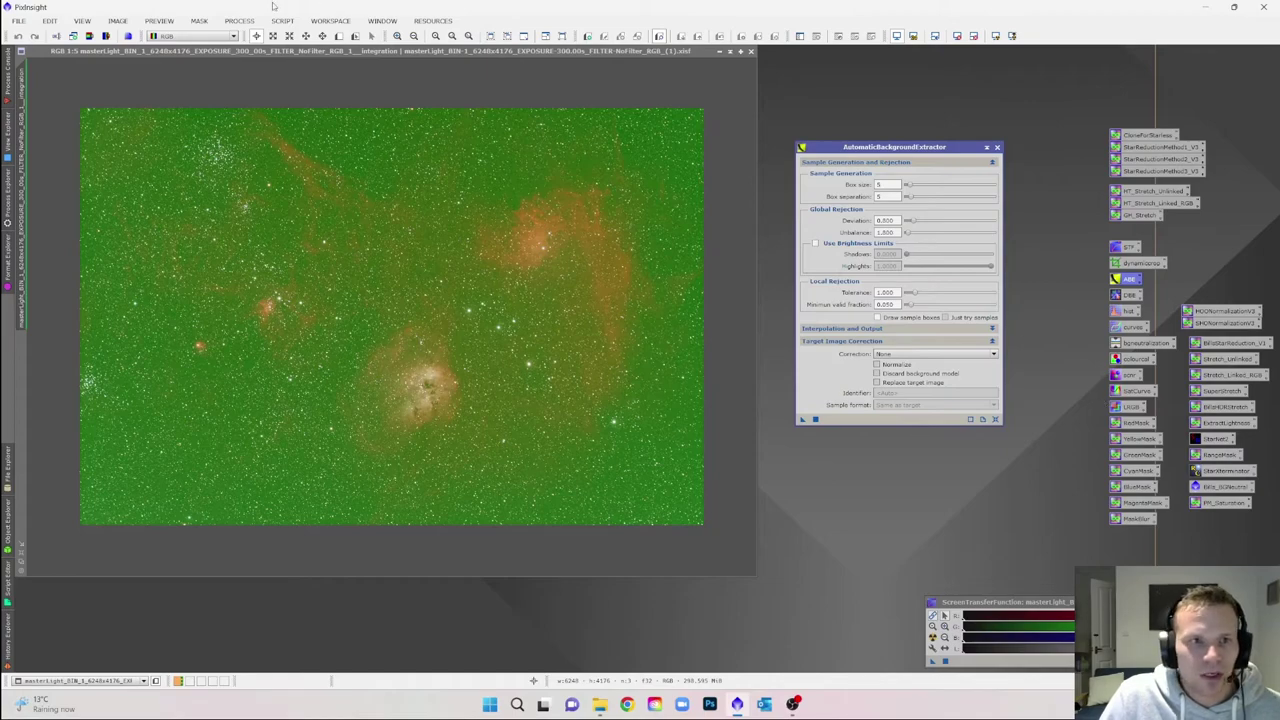
left_click(238, 21)
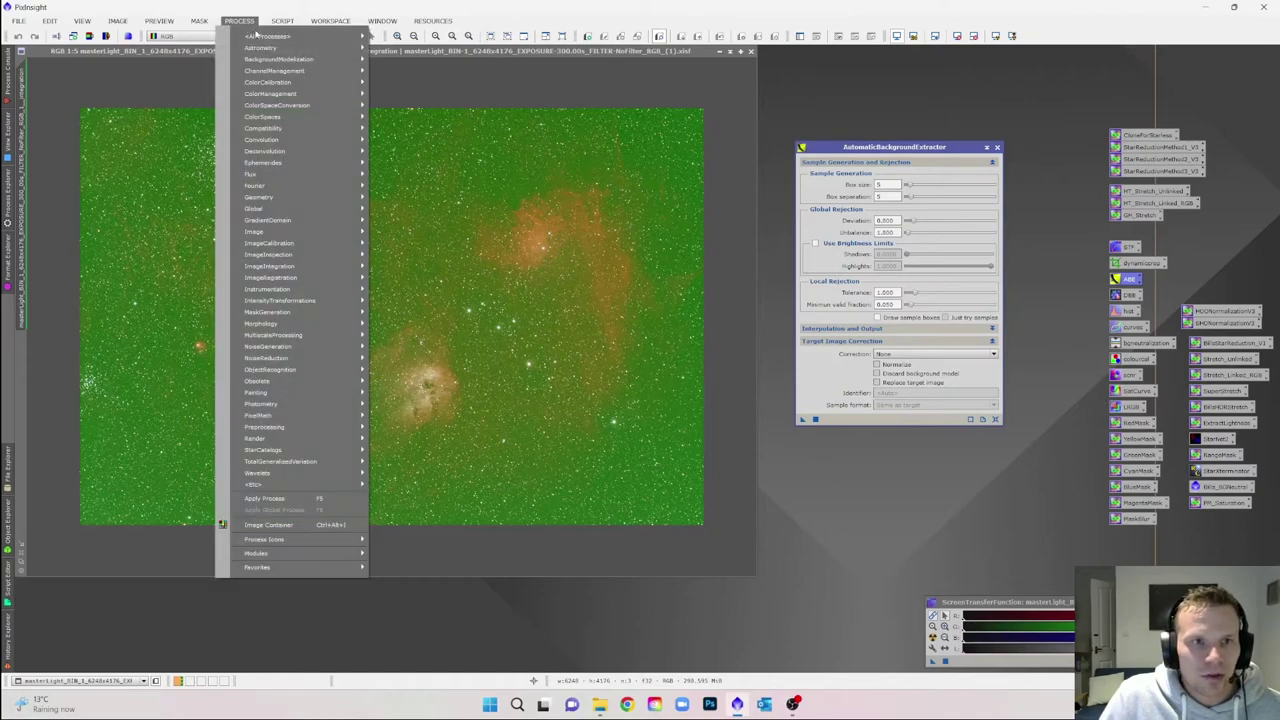
mouse_move(270, 36)
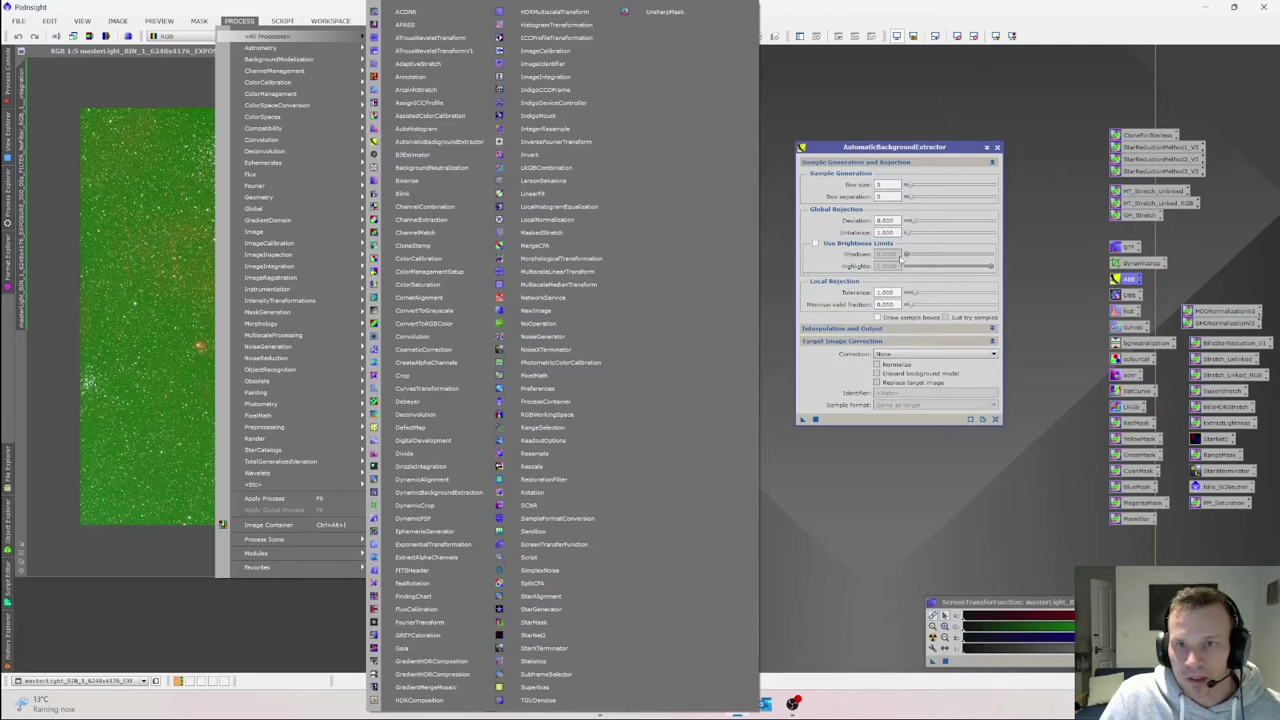
key("Escape")
key("Escape")
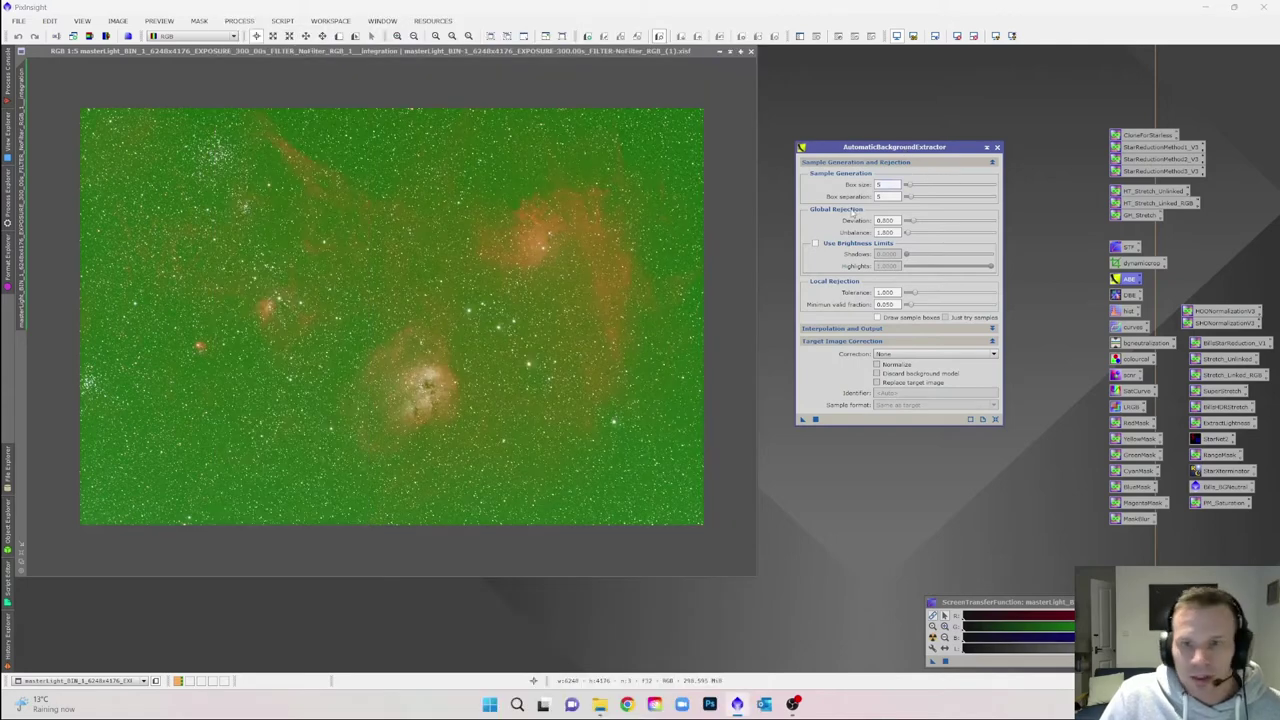
left_click(911, 355)
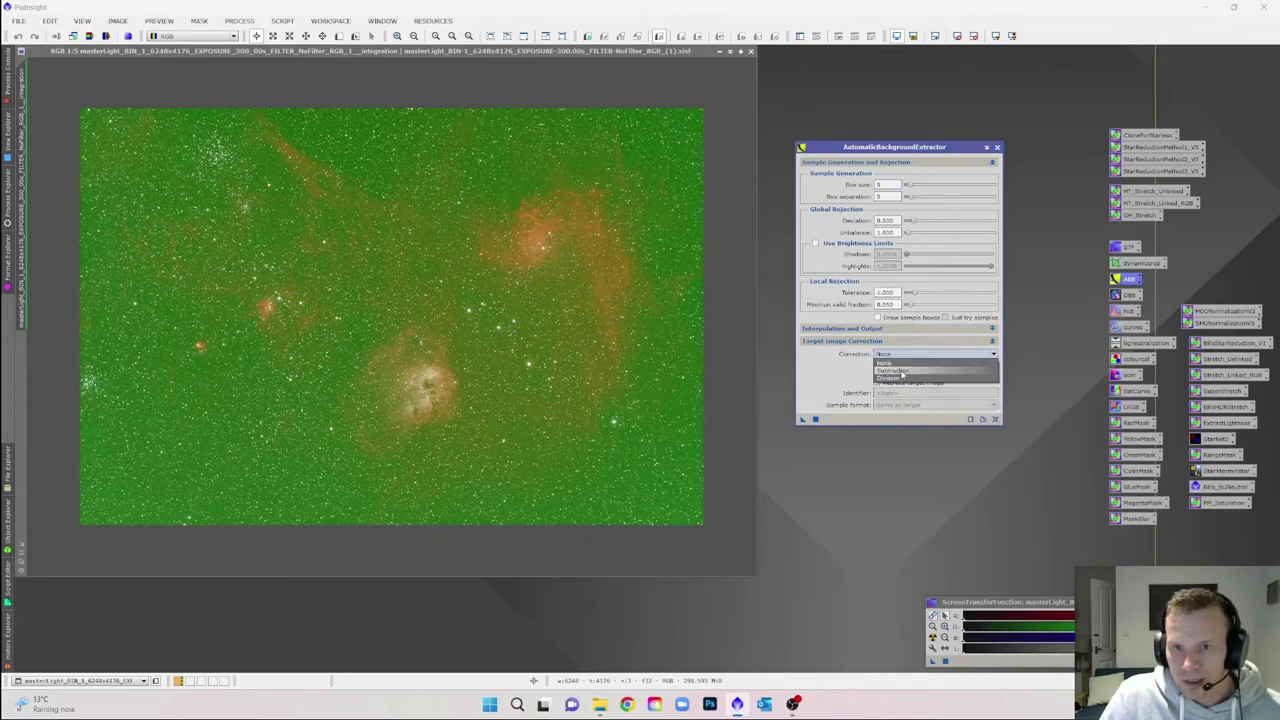
left_click(900, 370)
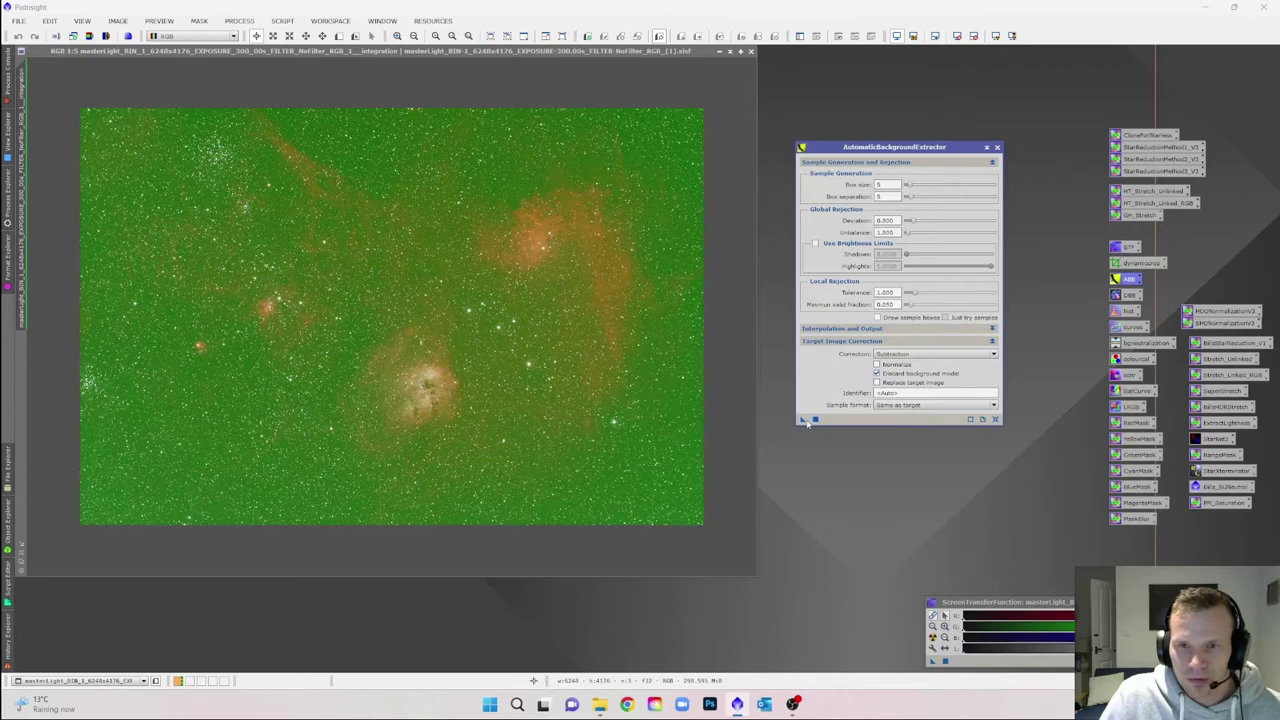
left_click_drag(802, 420, 550, 350)
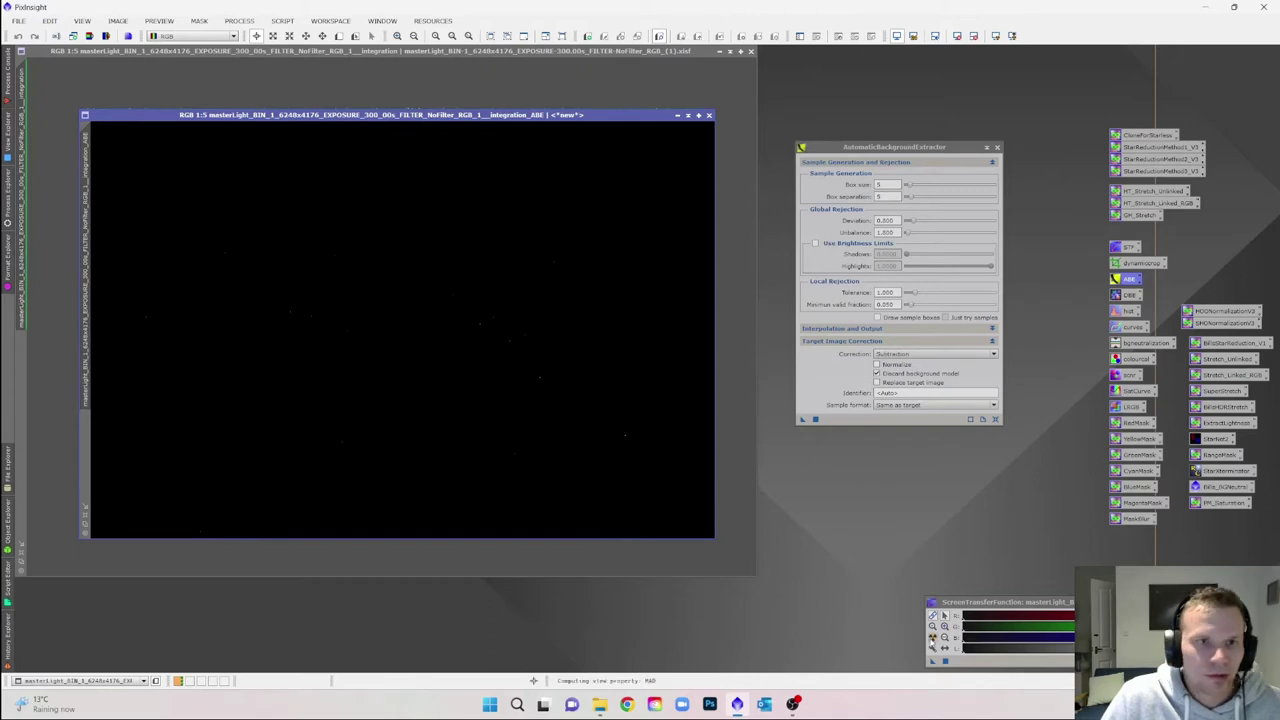
Auto-stretch the display of the background-extracted image and close the original integration image.
left_click(932, 637)
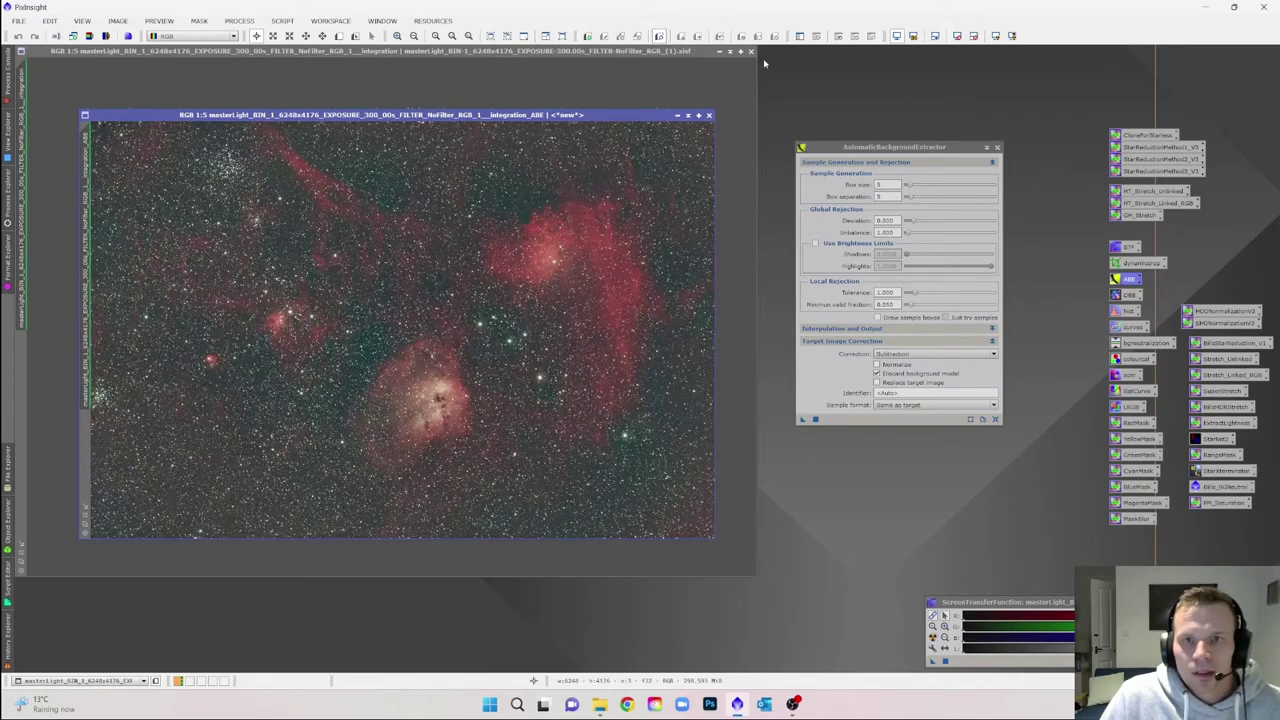
left_click(751, 52)
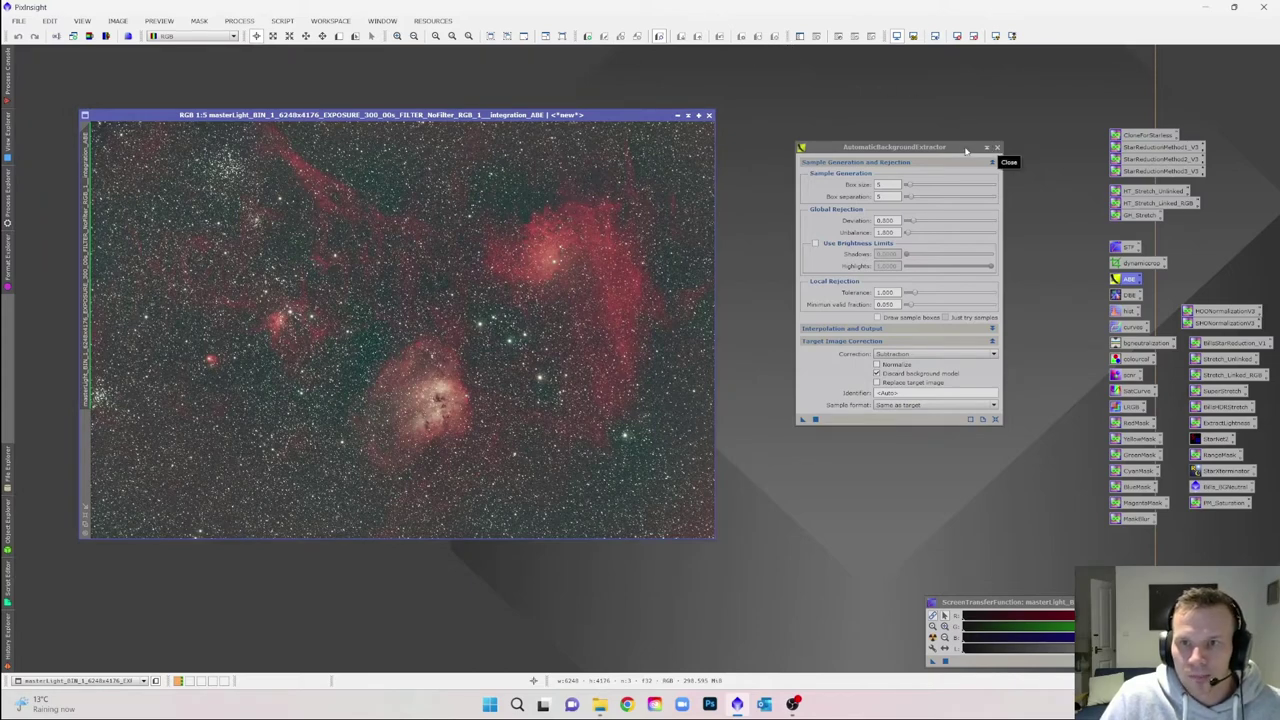
left_click_drag(948, 148, 993, 101)
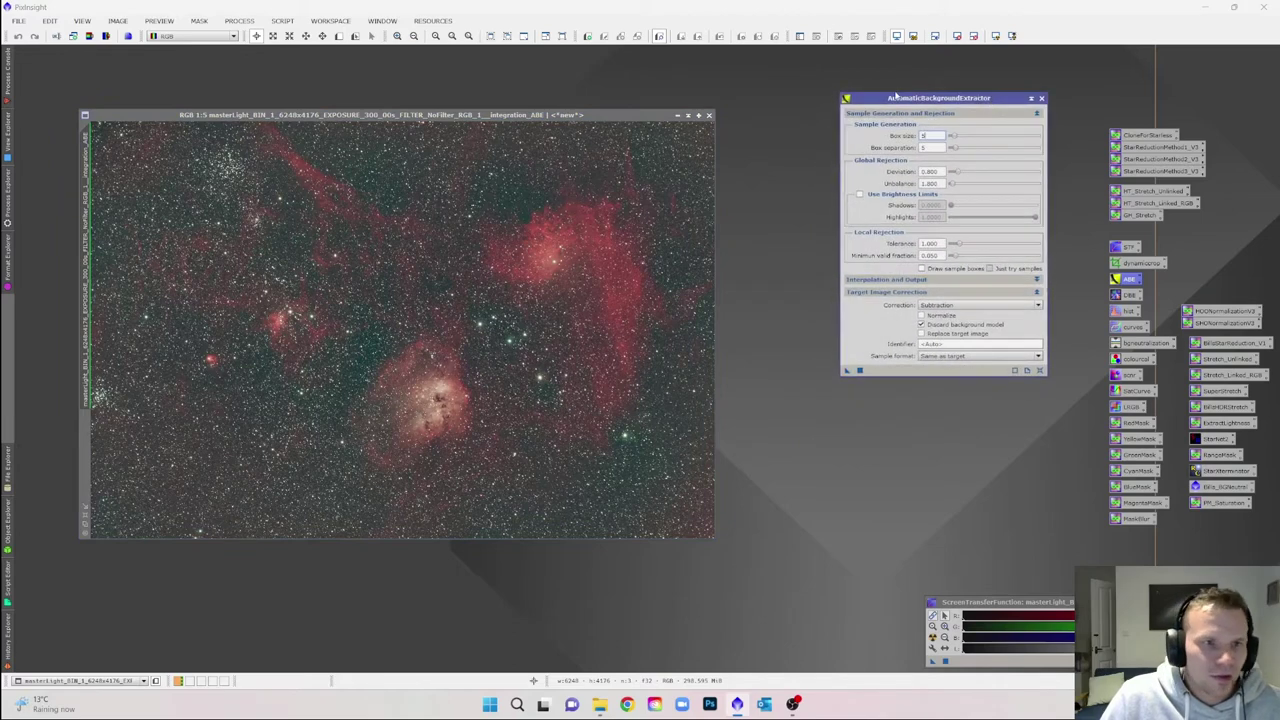
scroll(550, 258, "down", 1)
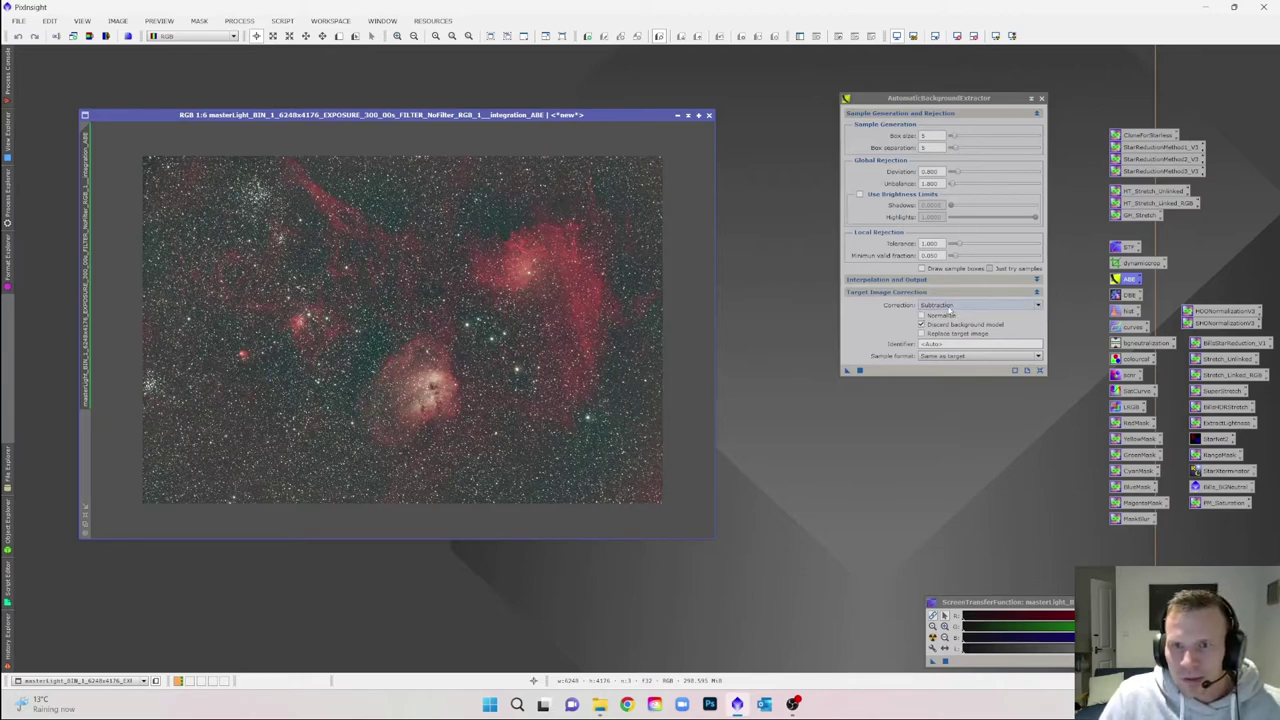
Enable Normalize and run AutomaticBackgroundExtractor again on the background-extracted image, keeping Subtraction correction.
mouse_move(950, 309)
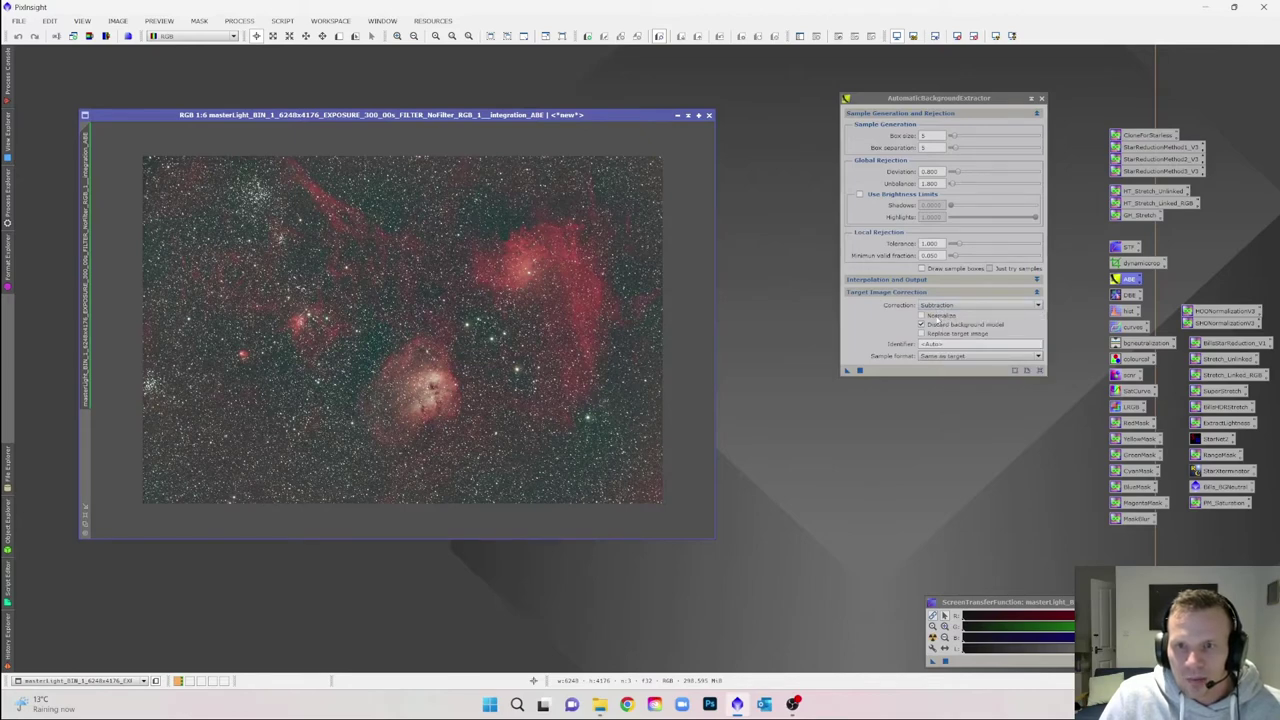
left_click(940, 317)
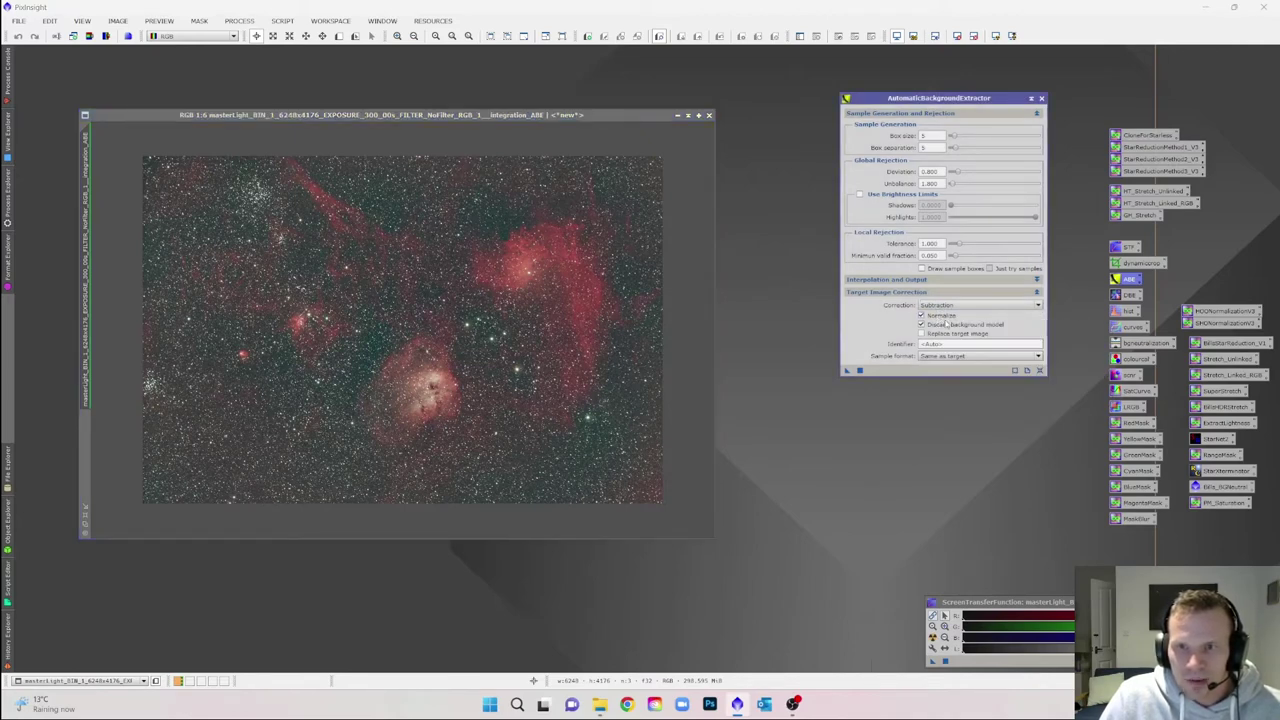
left_click(921, 333)
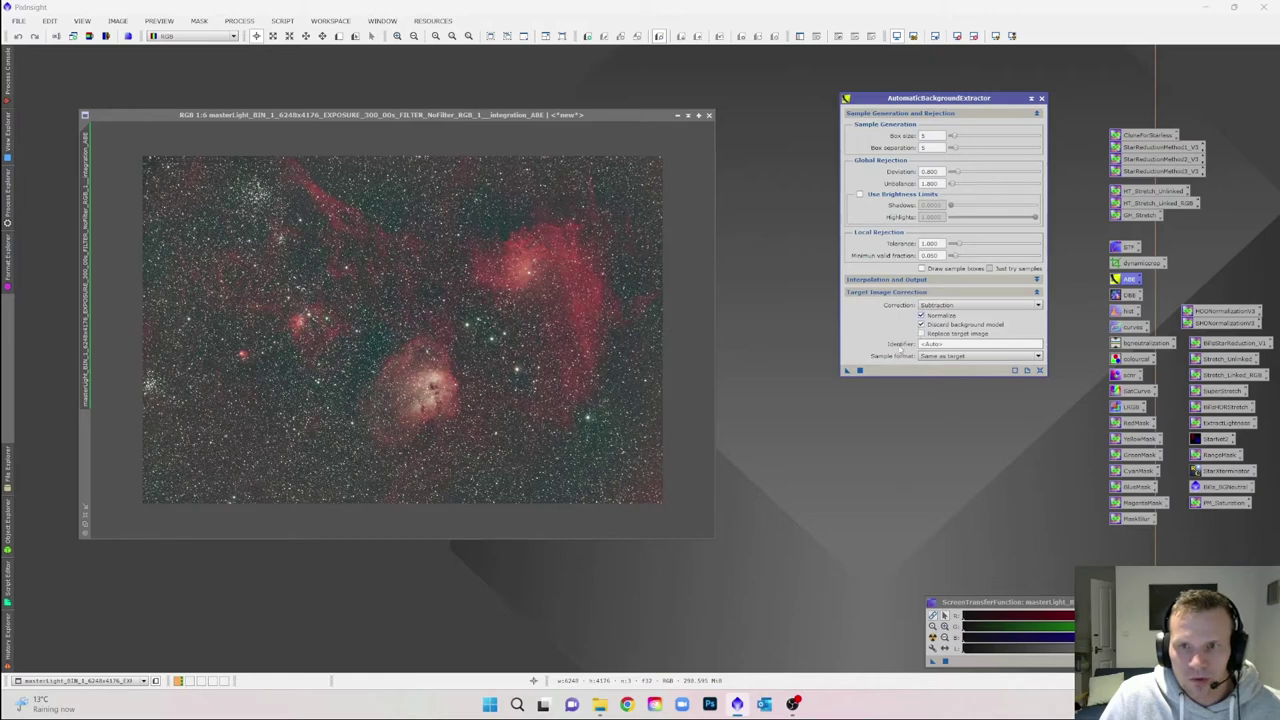
left_click_drag(847, 371, 397, 402)
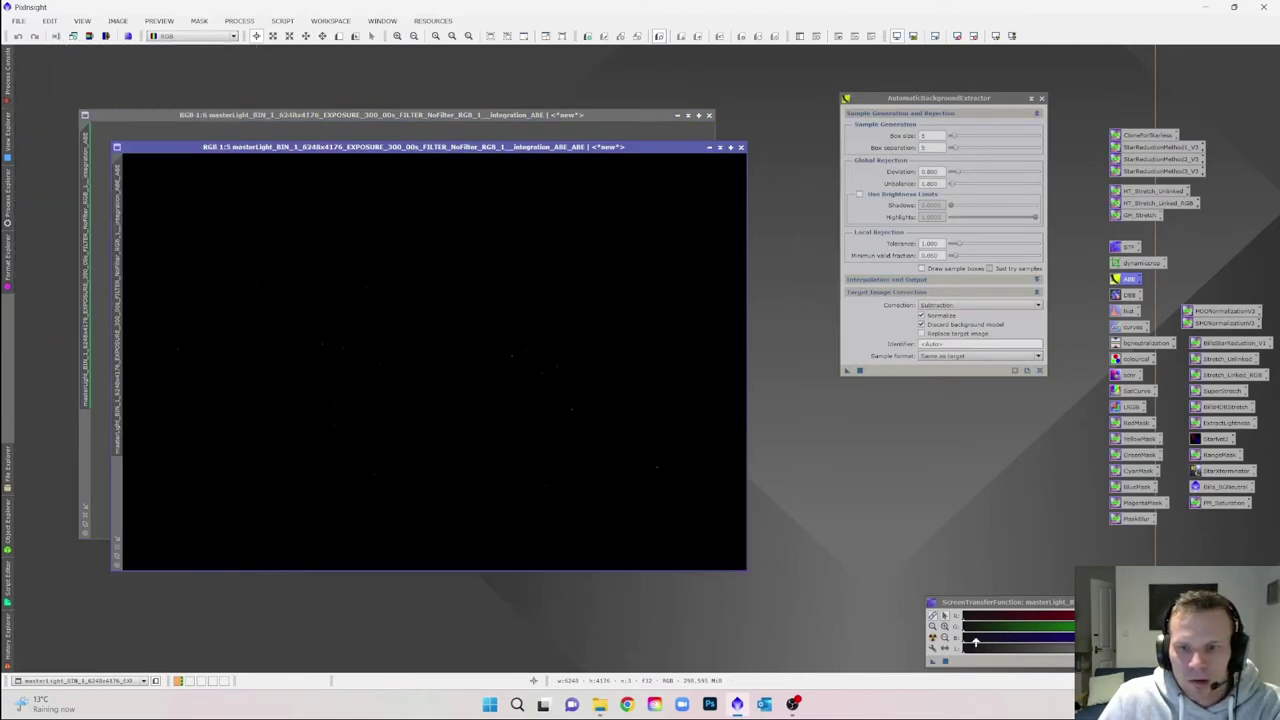
Auto-stretch the display of the second extraction result and close the first ABE image and the extractor dialog.
left_click(933, 637)
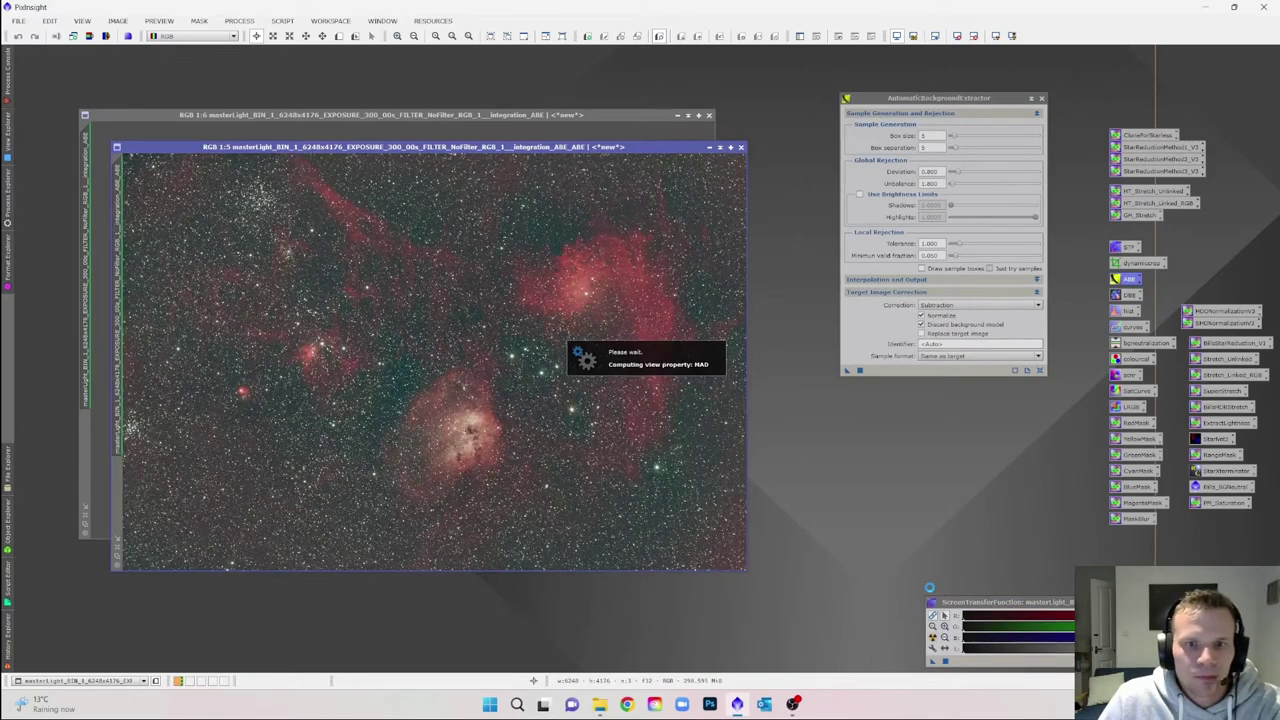
left_click(709, 116)
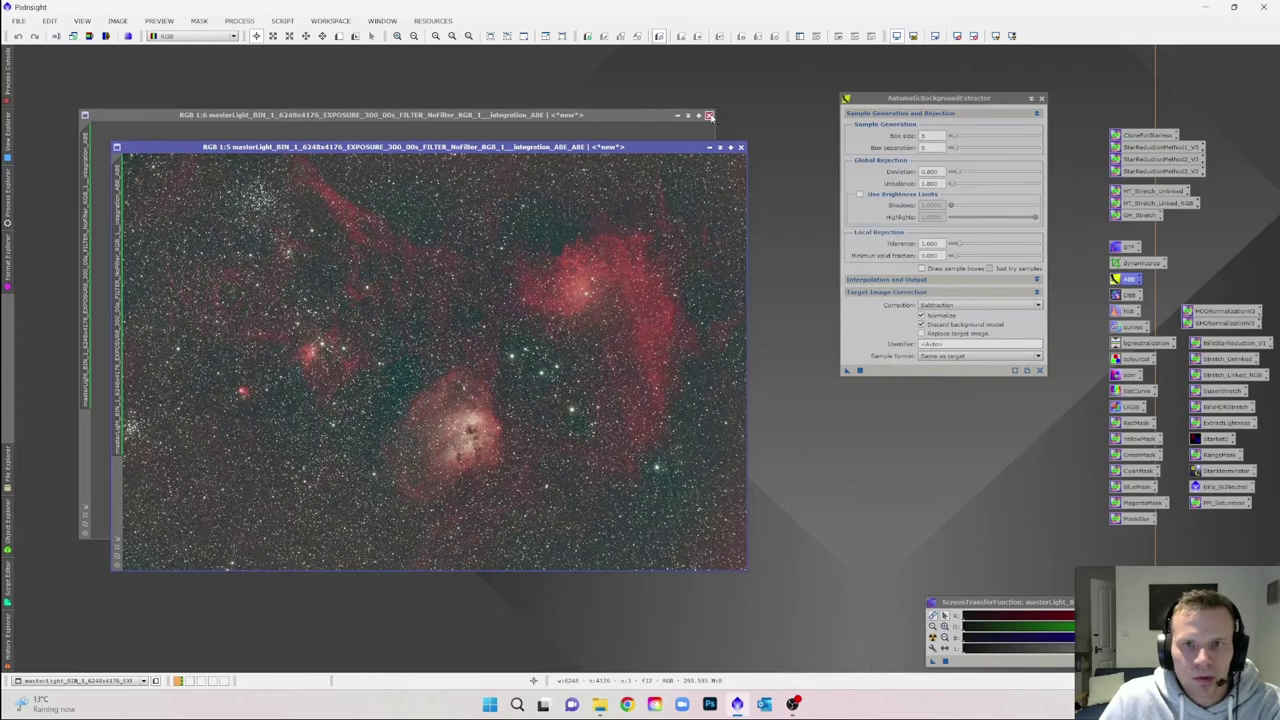
left_click_drag(648, 146, 551, 49)
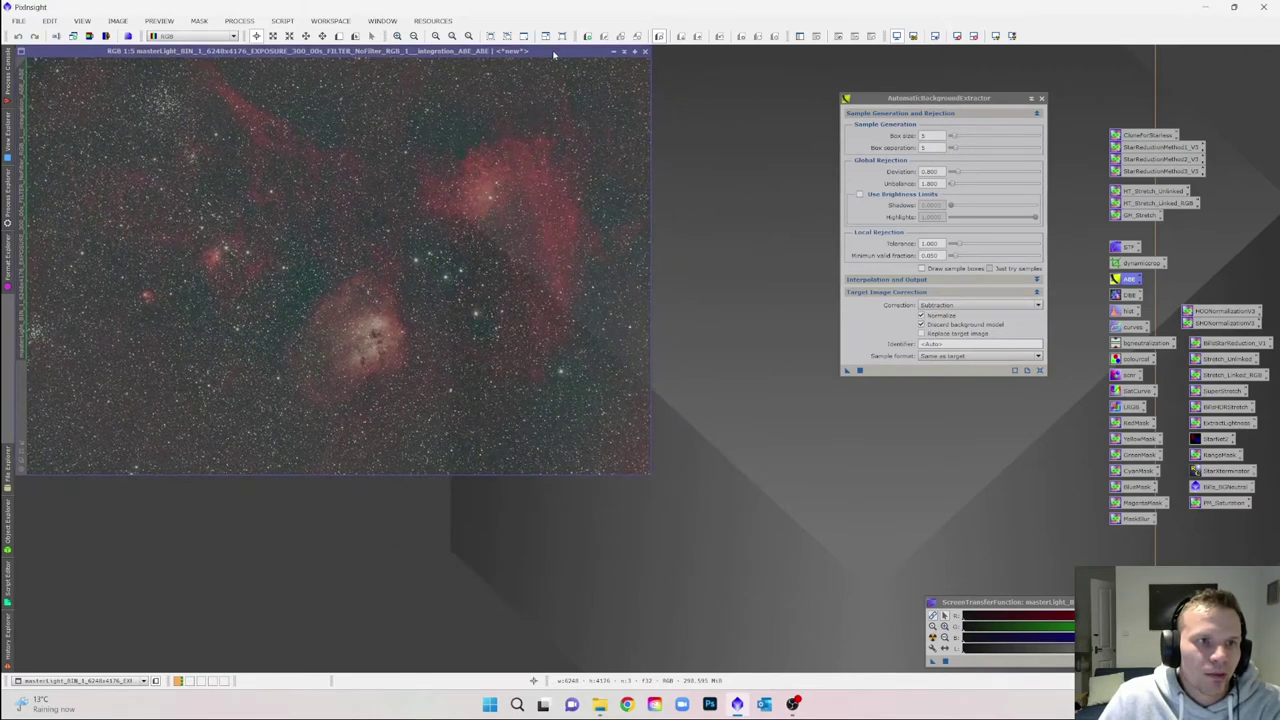
left_click(1041, 99)
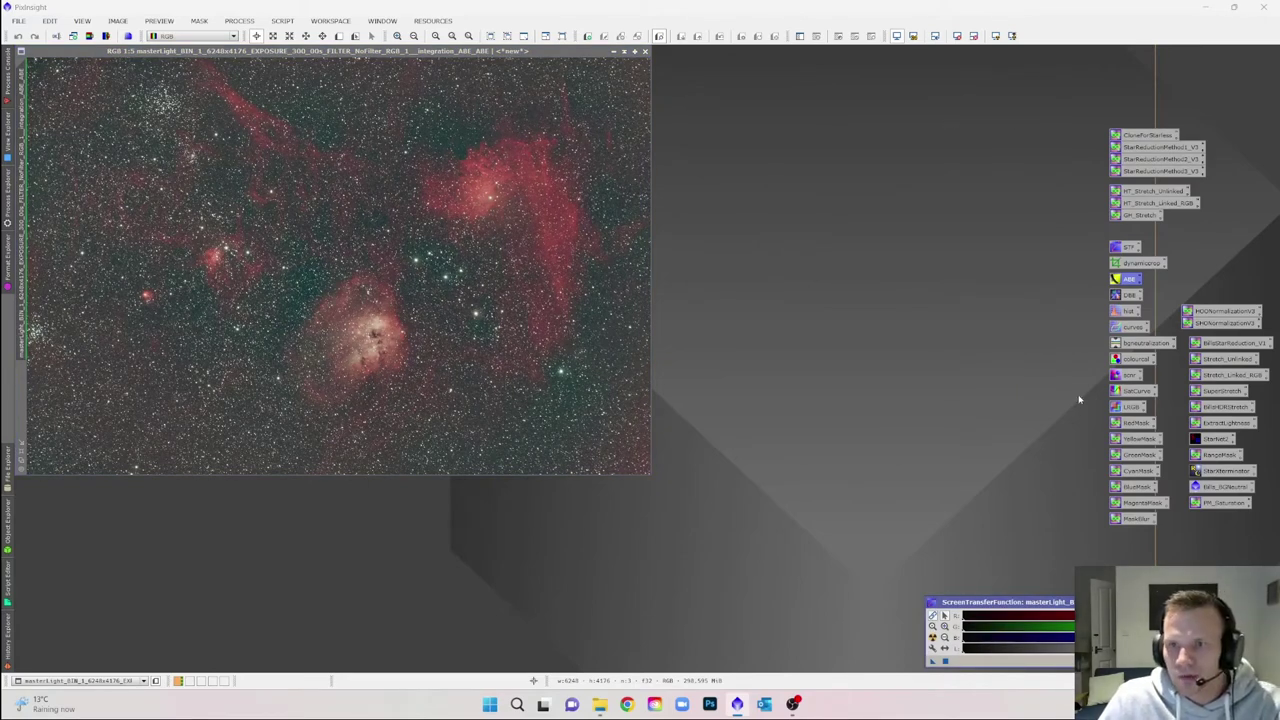
left_click(1135, 344)
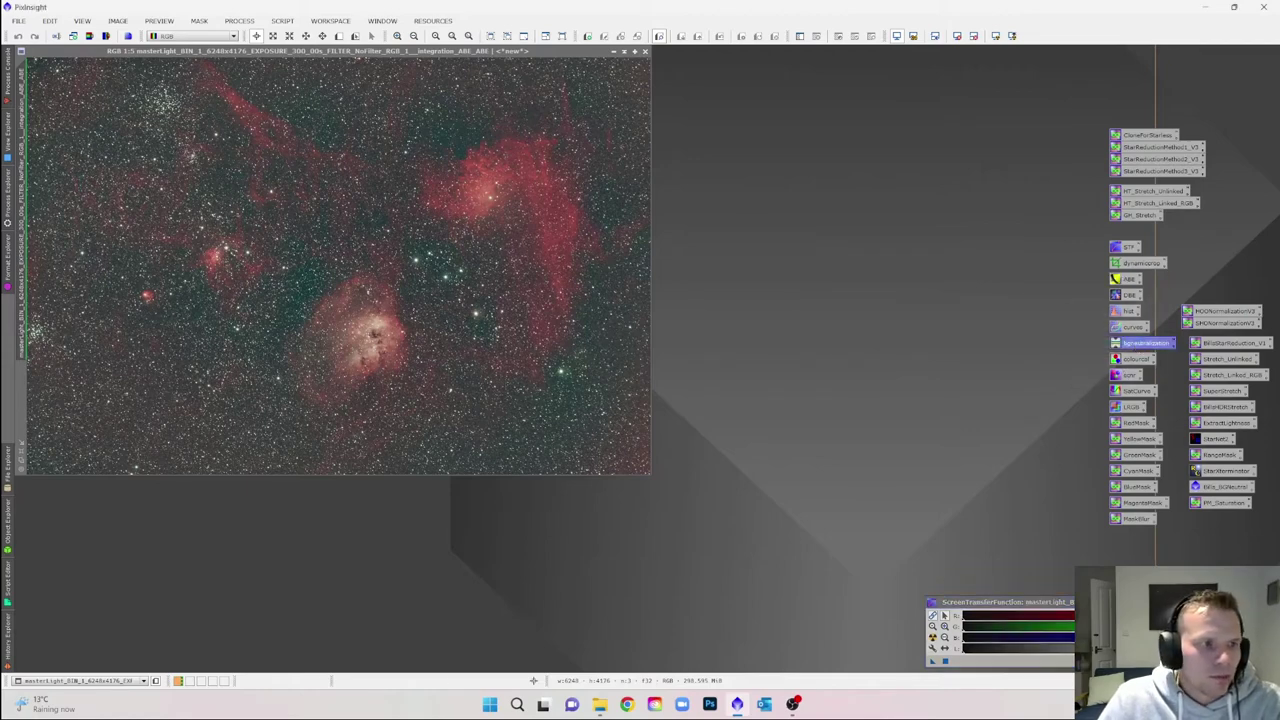
double_click(1135, 344)
left_click_drag(60, 150, 868, 138)
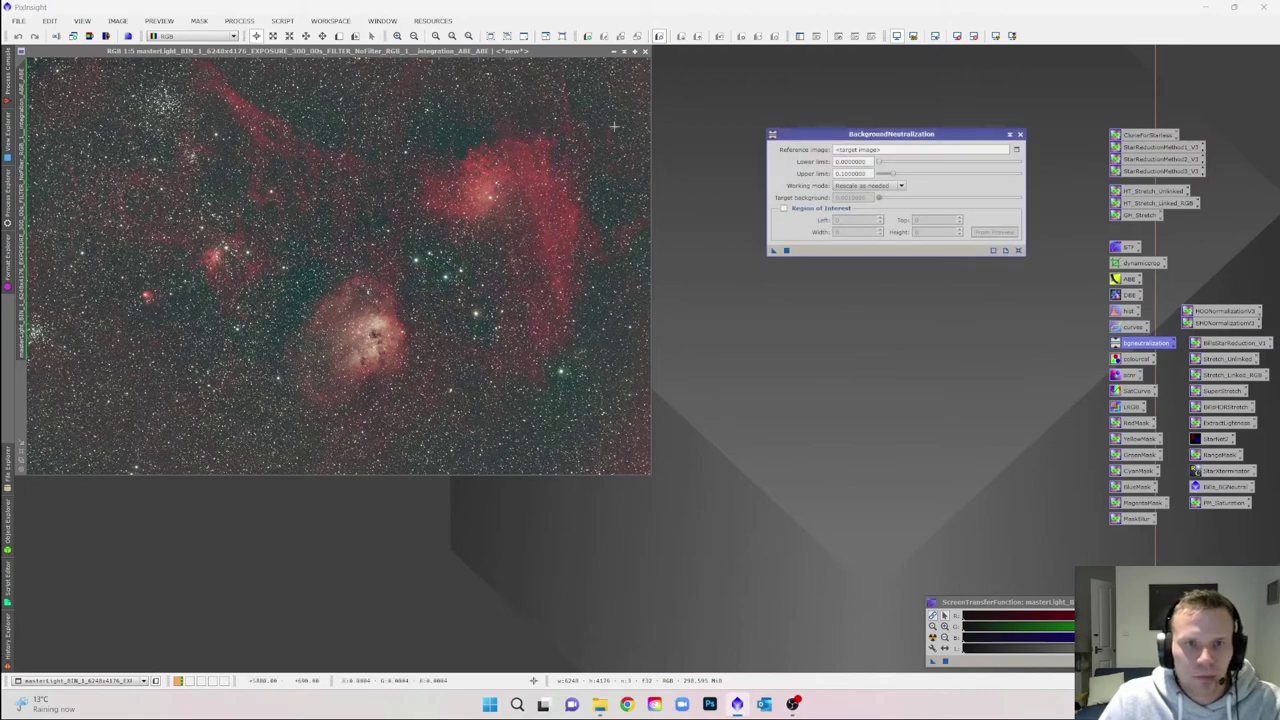
scroll(451, 115, "up", 5)
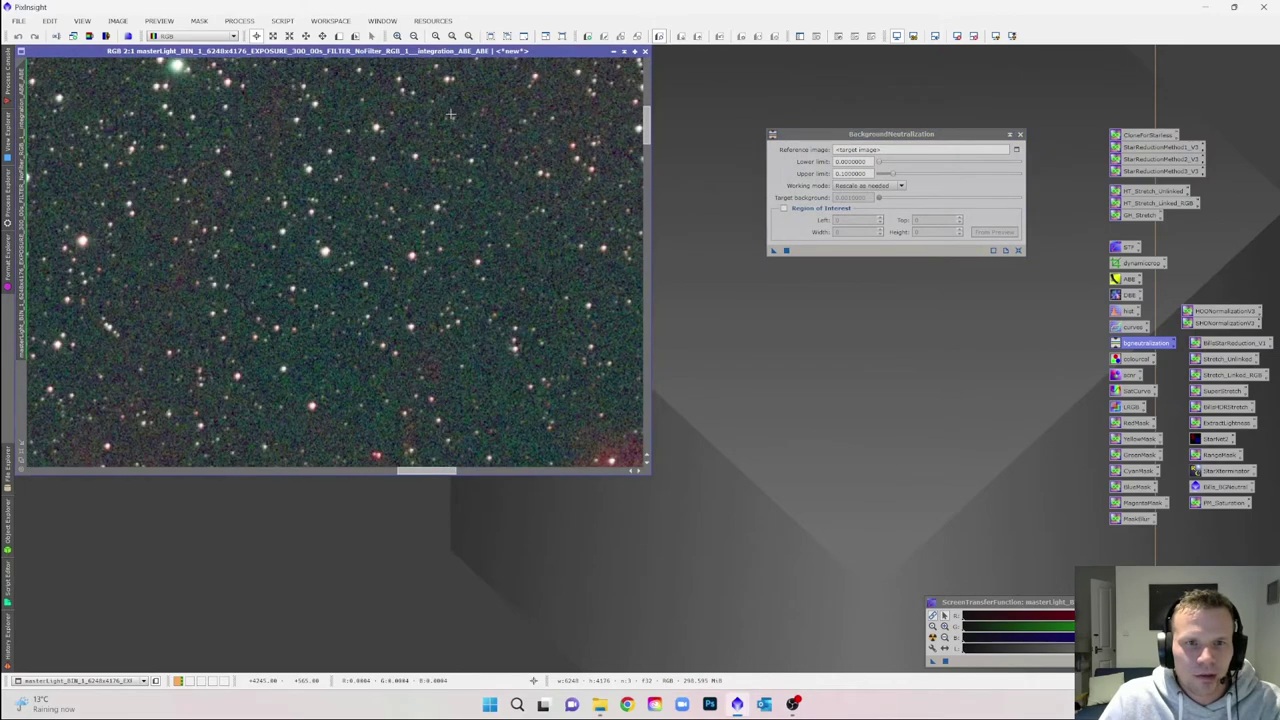
scroll(420, 148, "down", 4)
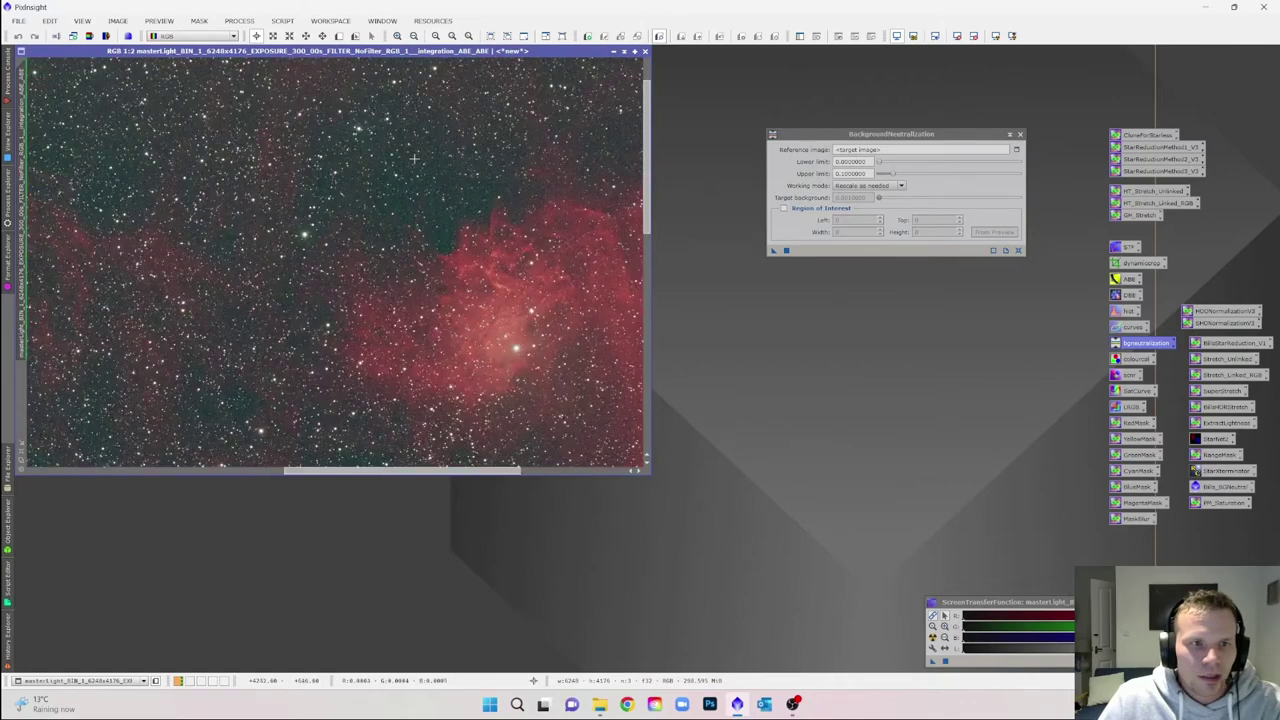
scroll(382, 175, "up", 5)
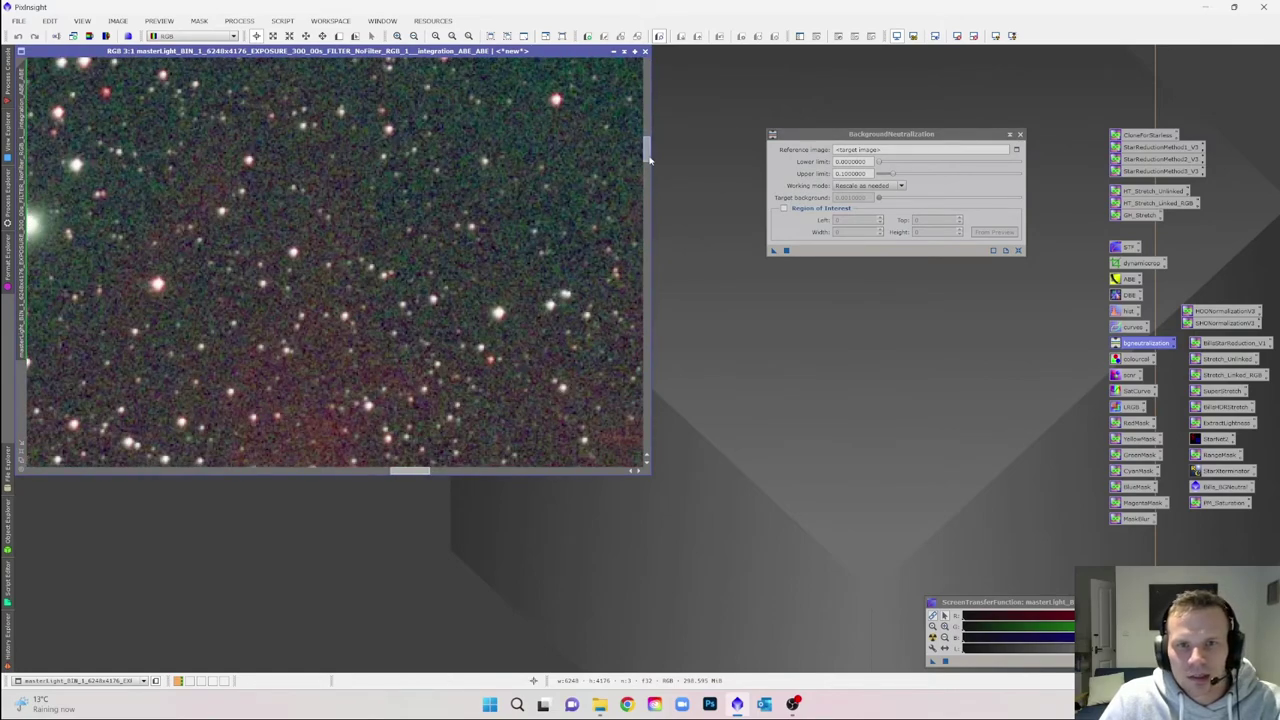
left_click_drag(647, 158, 654, 137)
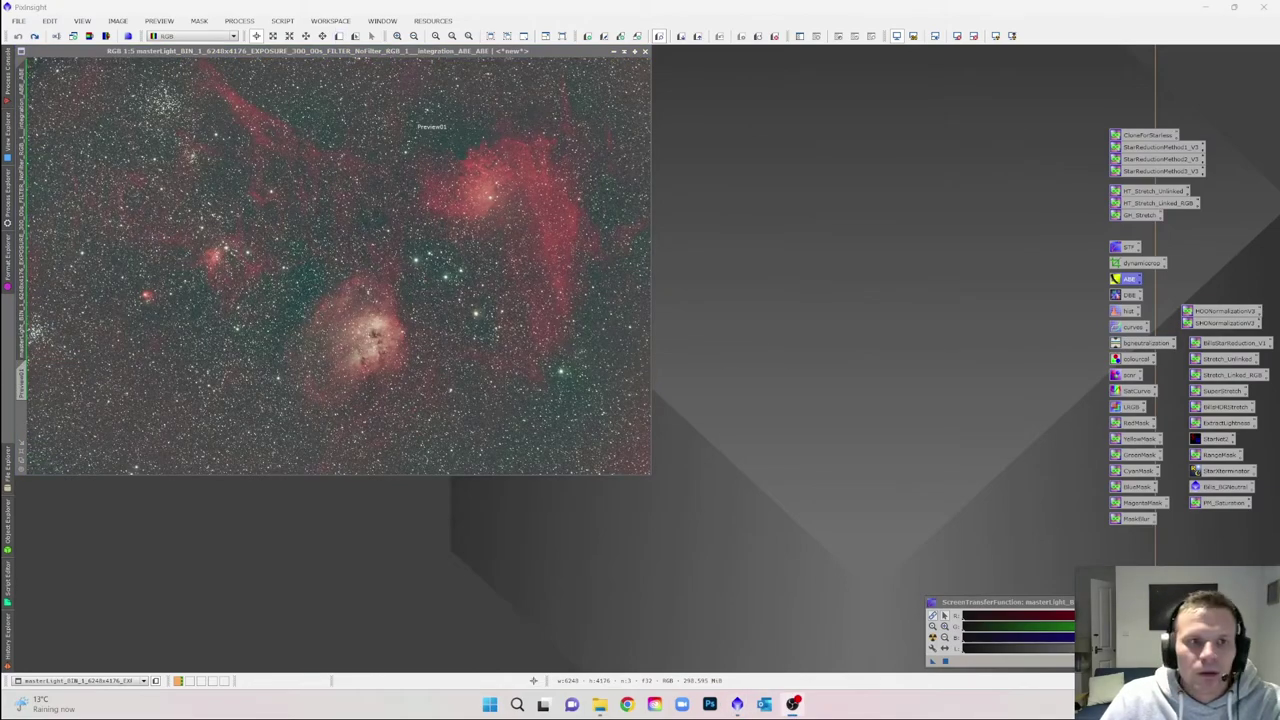
left_click(160, 22)
left_click(175, 221)
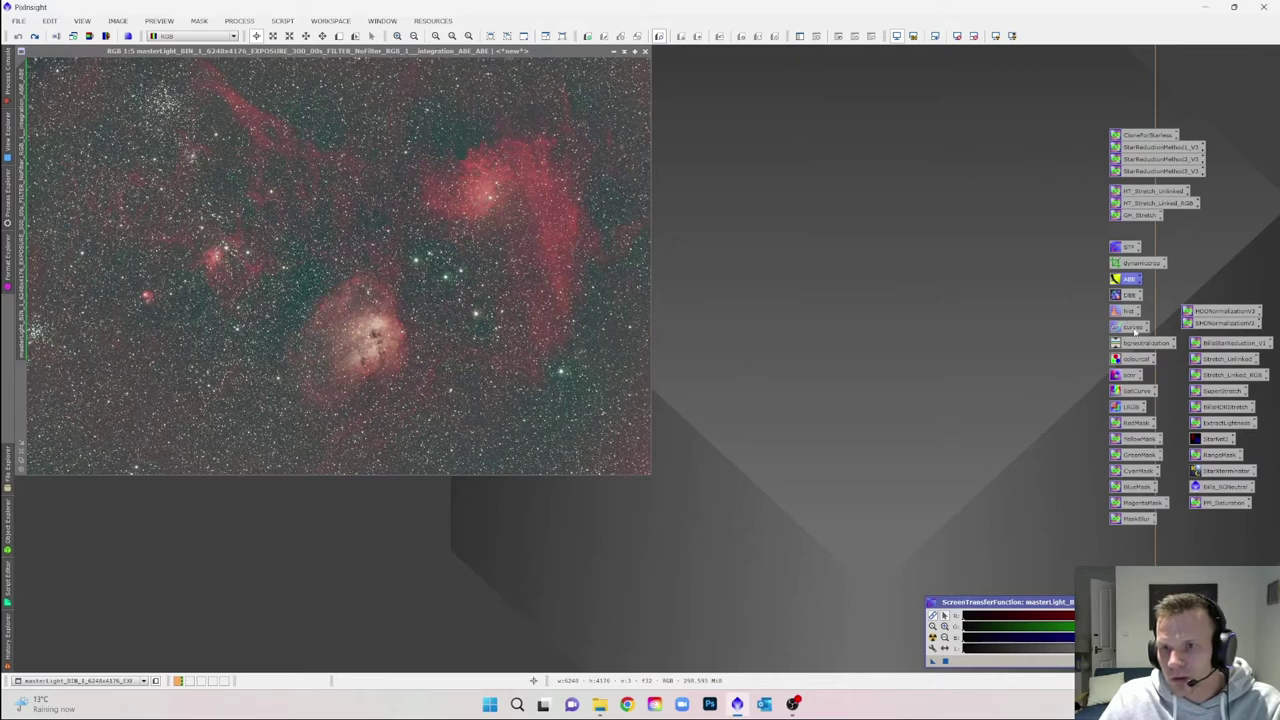
Apply BackgroundNeutralization and ColorCalibration to the image, using the target image as reference in both.
double_click(1131, 345)
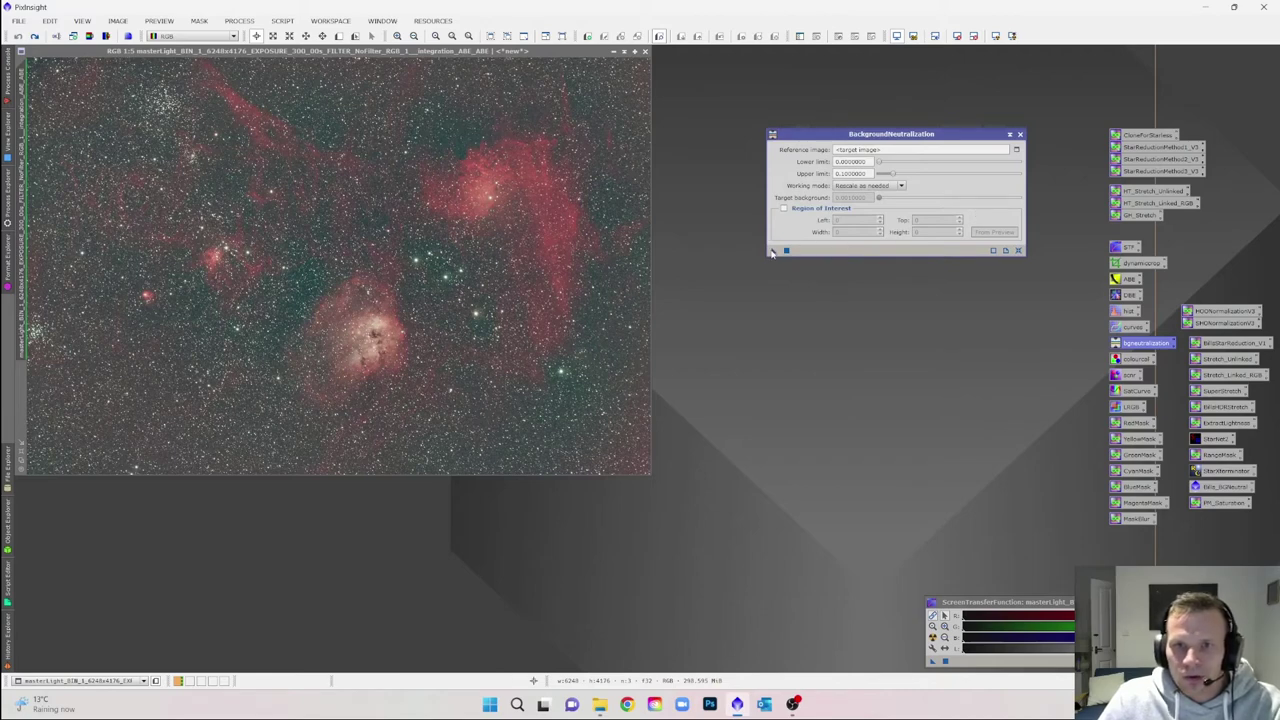
left_click_drag(772, 253, 300, 259)
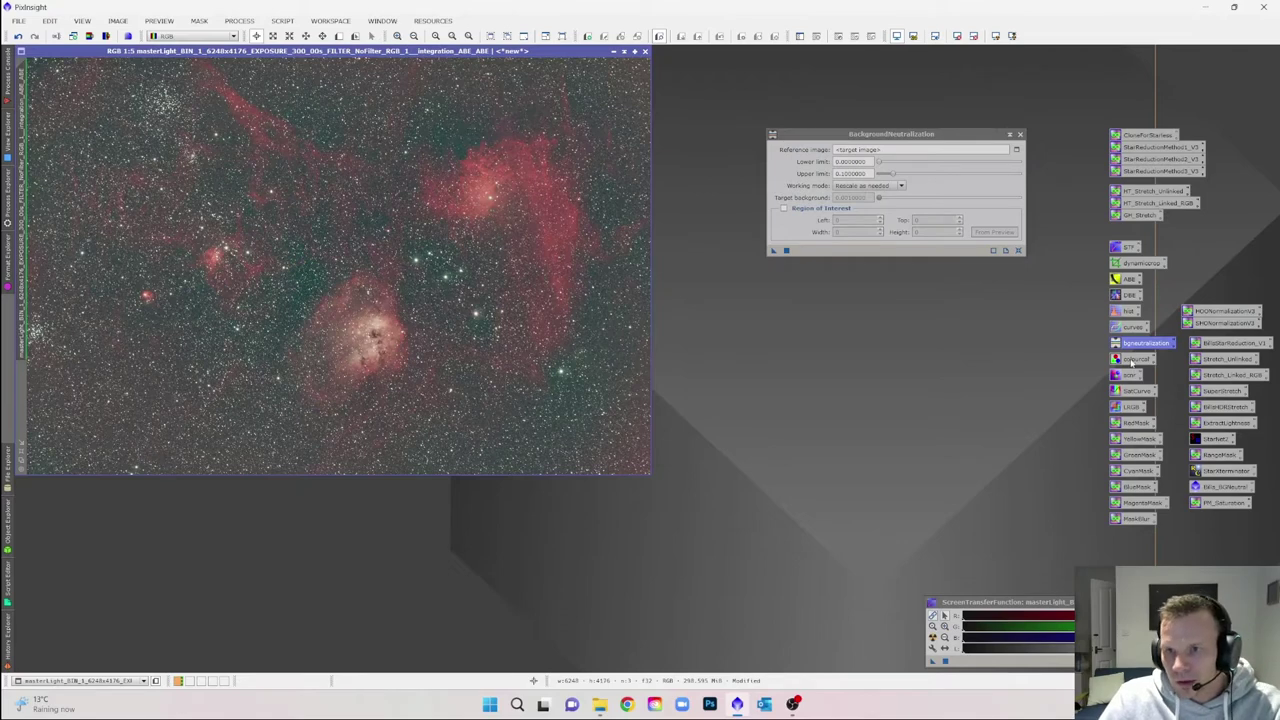
double_click(1135, 358)
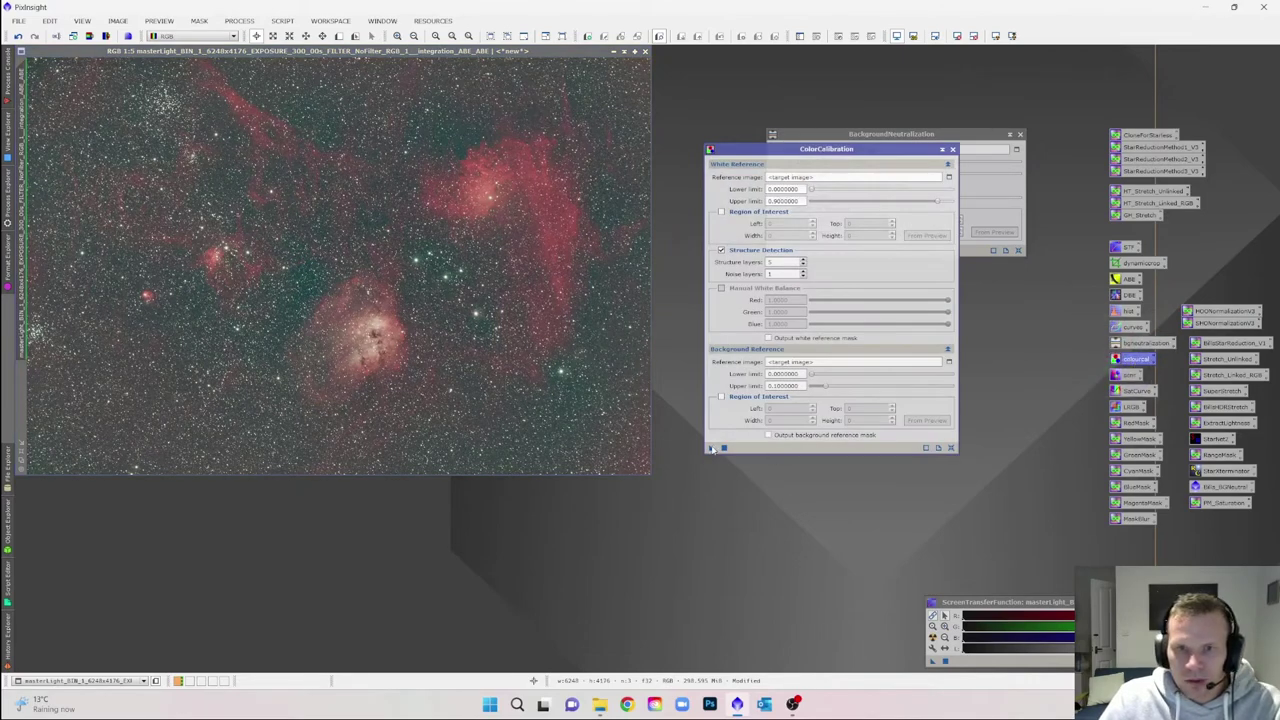
left_click_drag(711, 449, 506, 369)
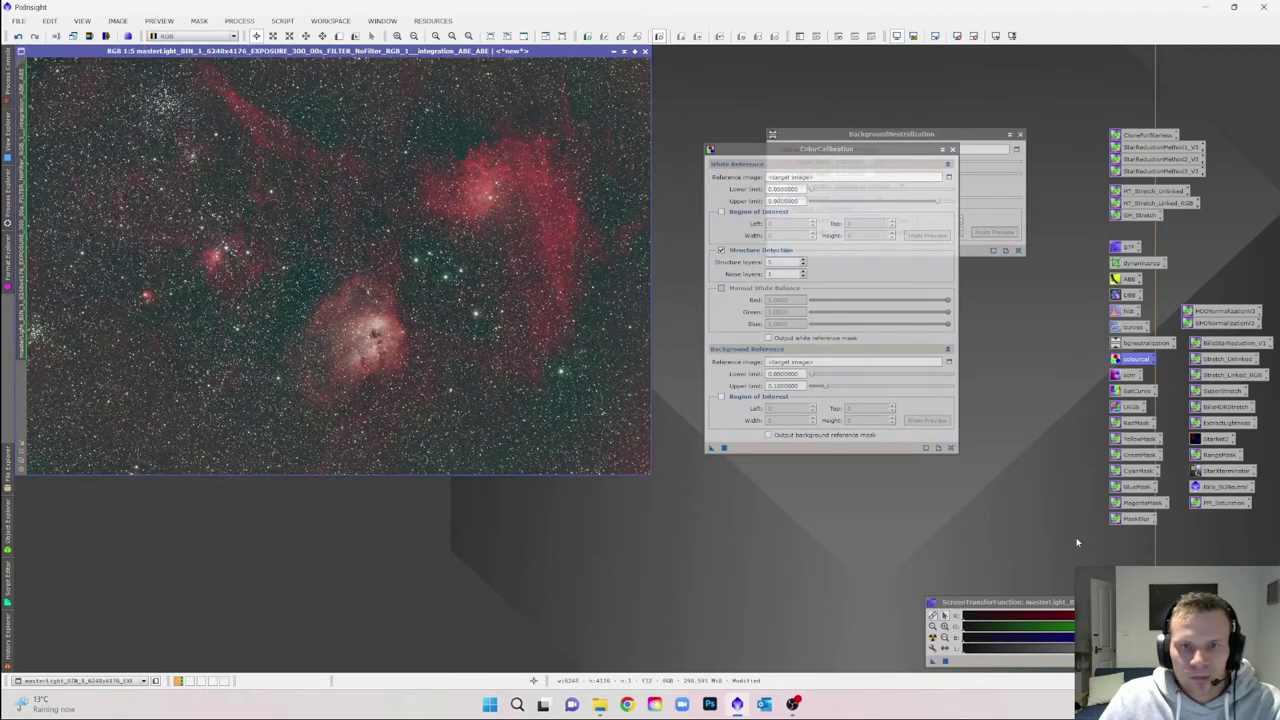
Close the ColorCalibration and BackgroundNeutralization dialogs.
left_click(952, 149)
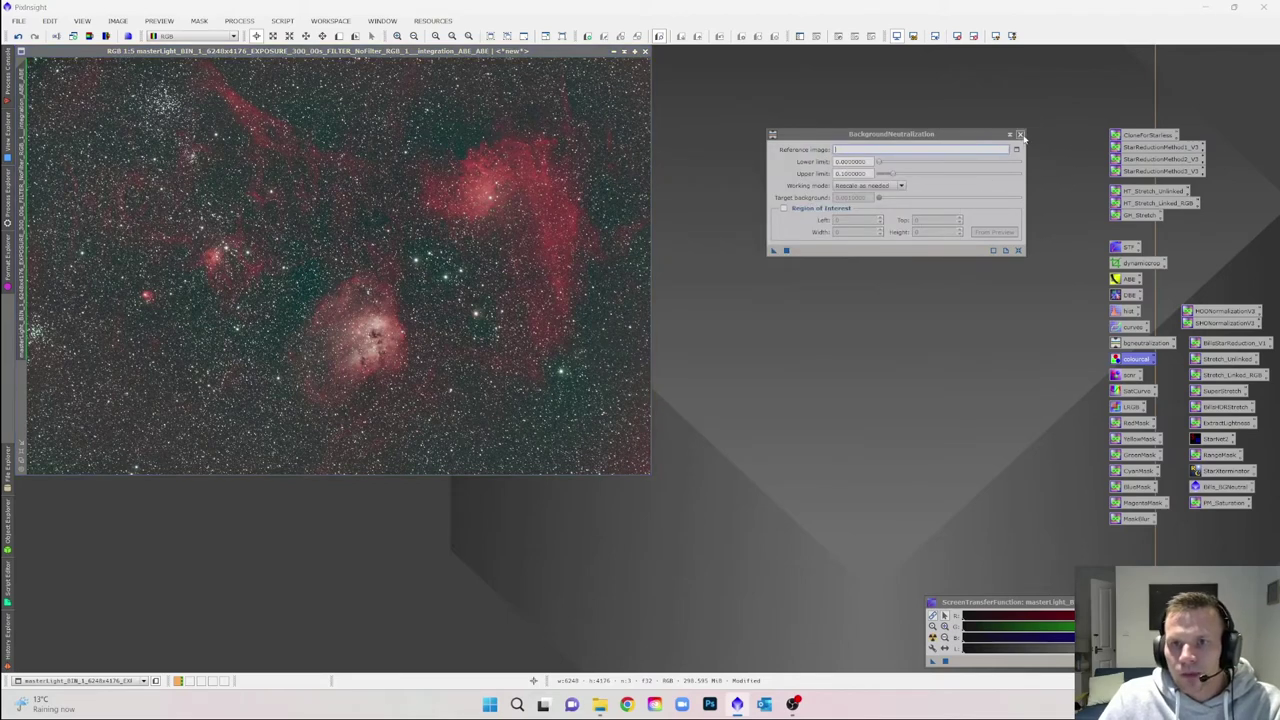
left_click(1020, 134)
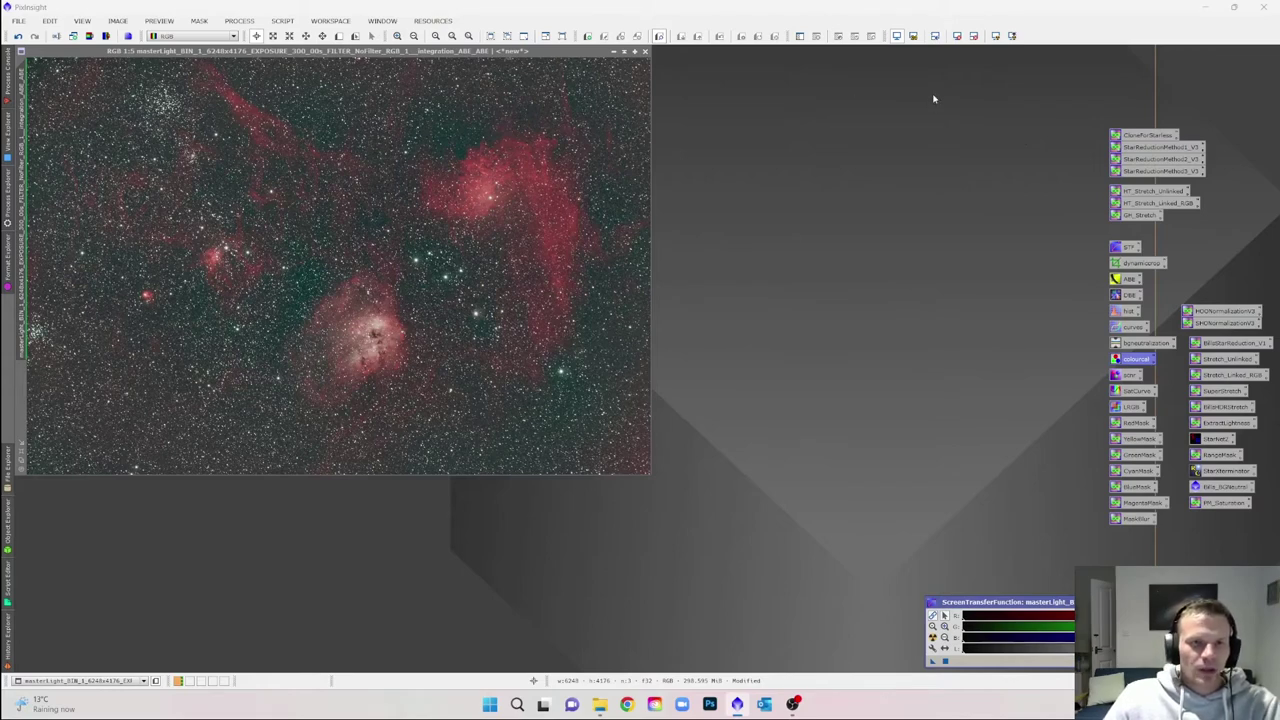
left_click(280, 21)
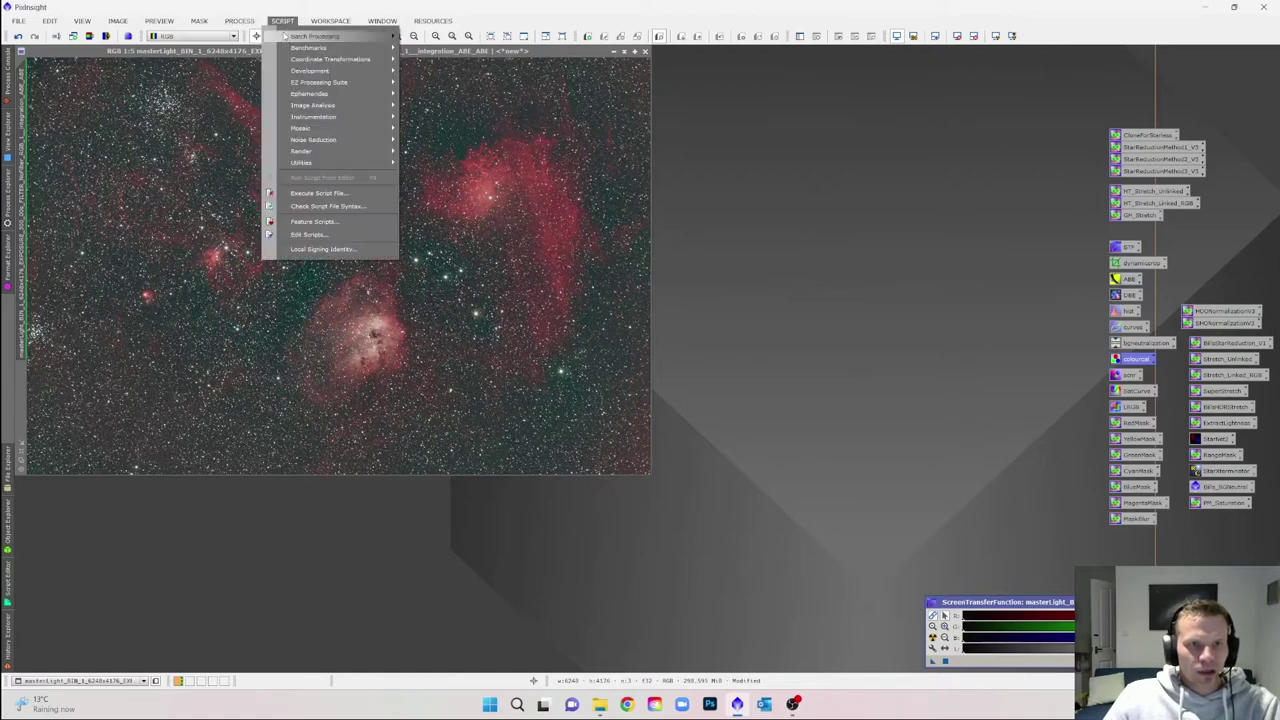
mouse_move(319, 84)
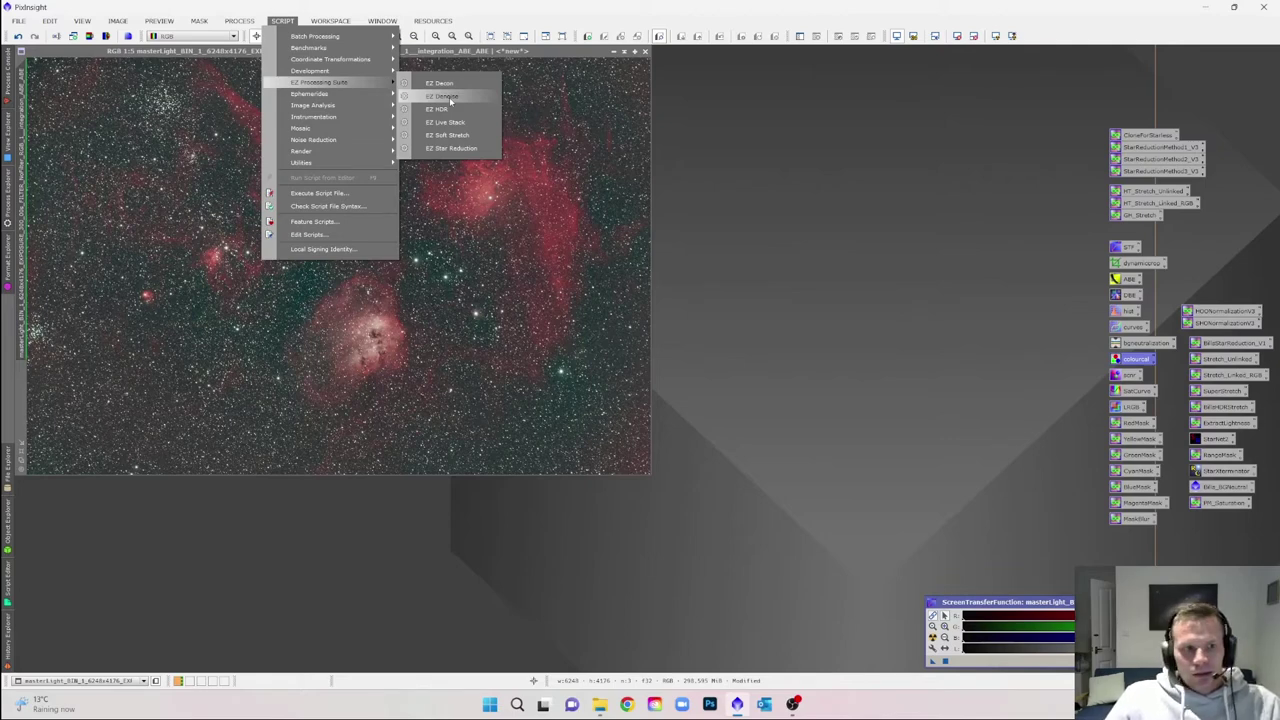
key("Escape")
key("Escape")
left_click(783, 331)
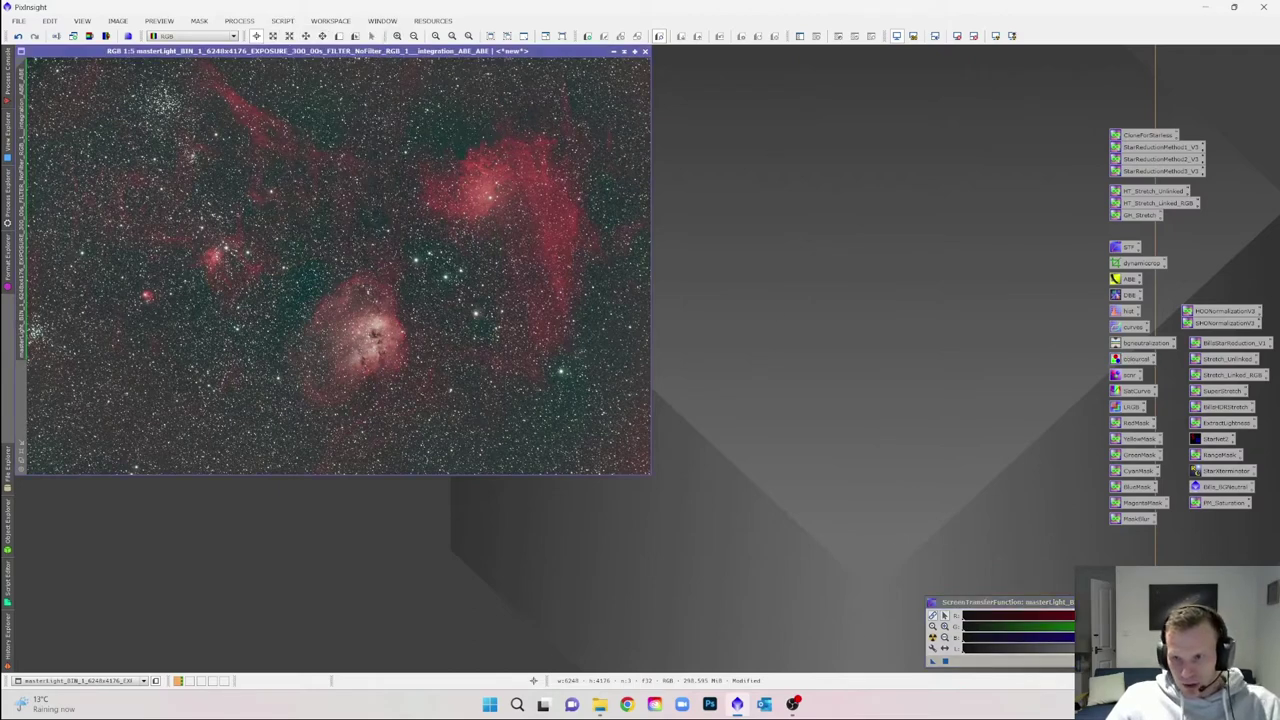
Remove the display stretch to view the image in its linear state, and auto-stretch the display again.
key("ctrl+F12")
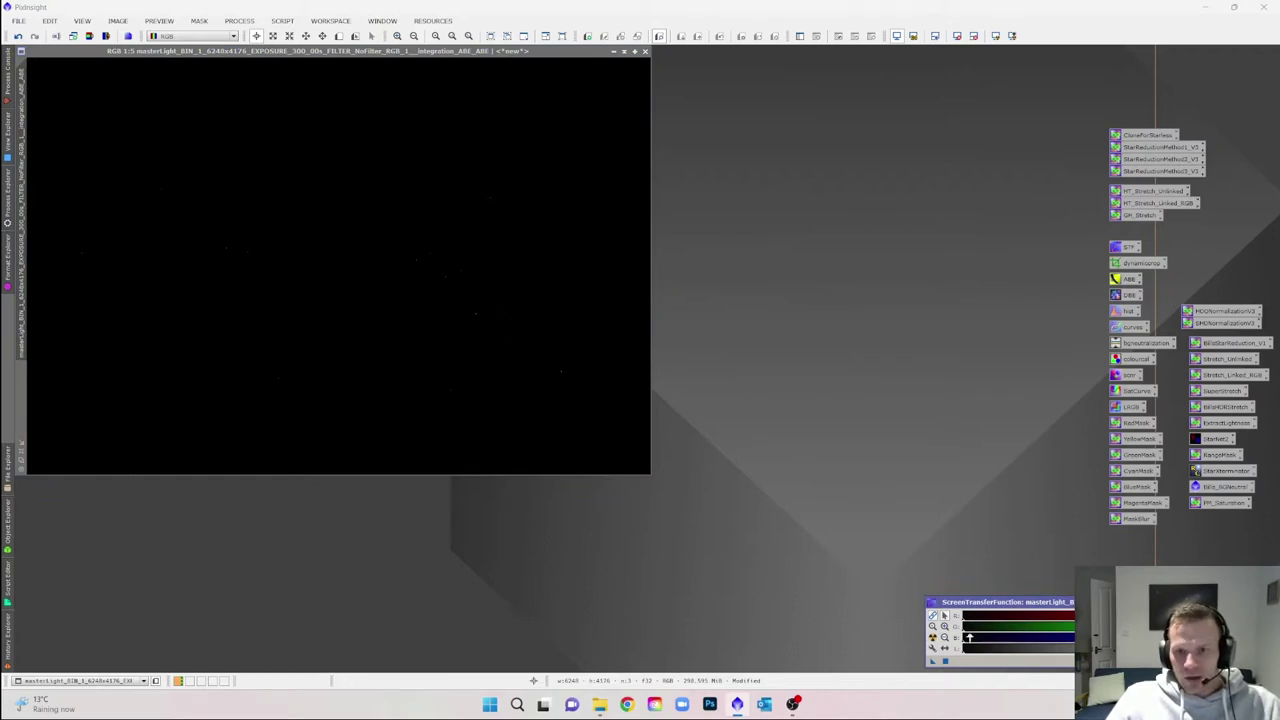
left_click(933, 637)
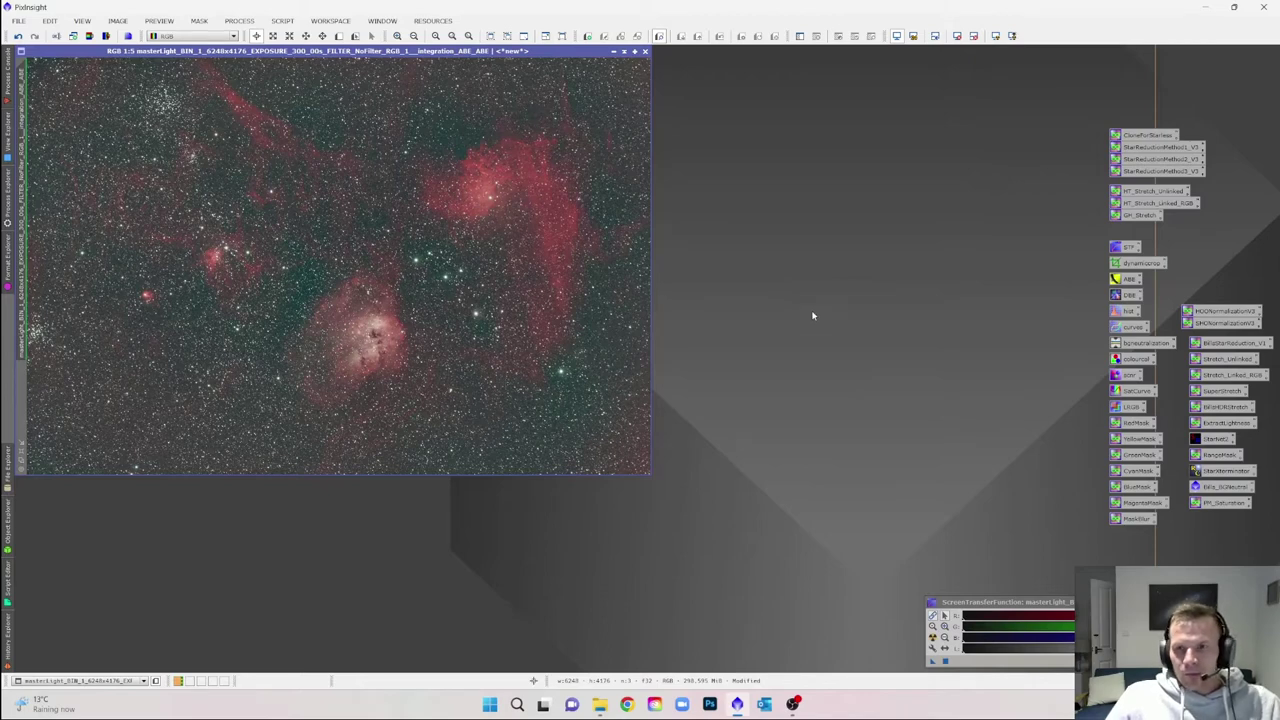
left_click(284, 21)
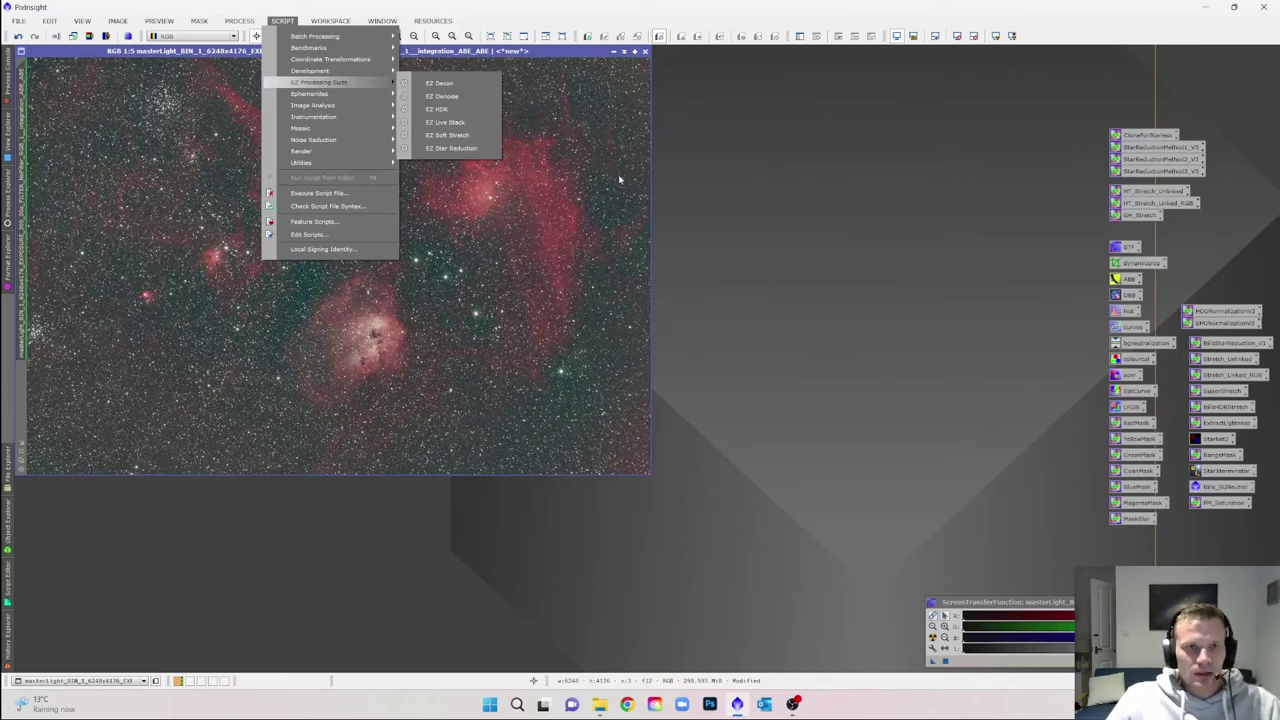
left_click(717, 177)
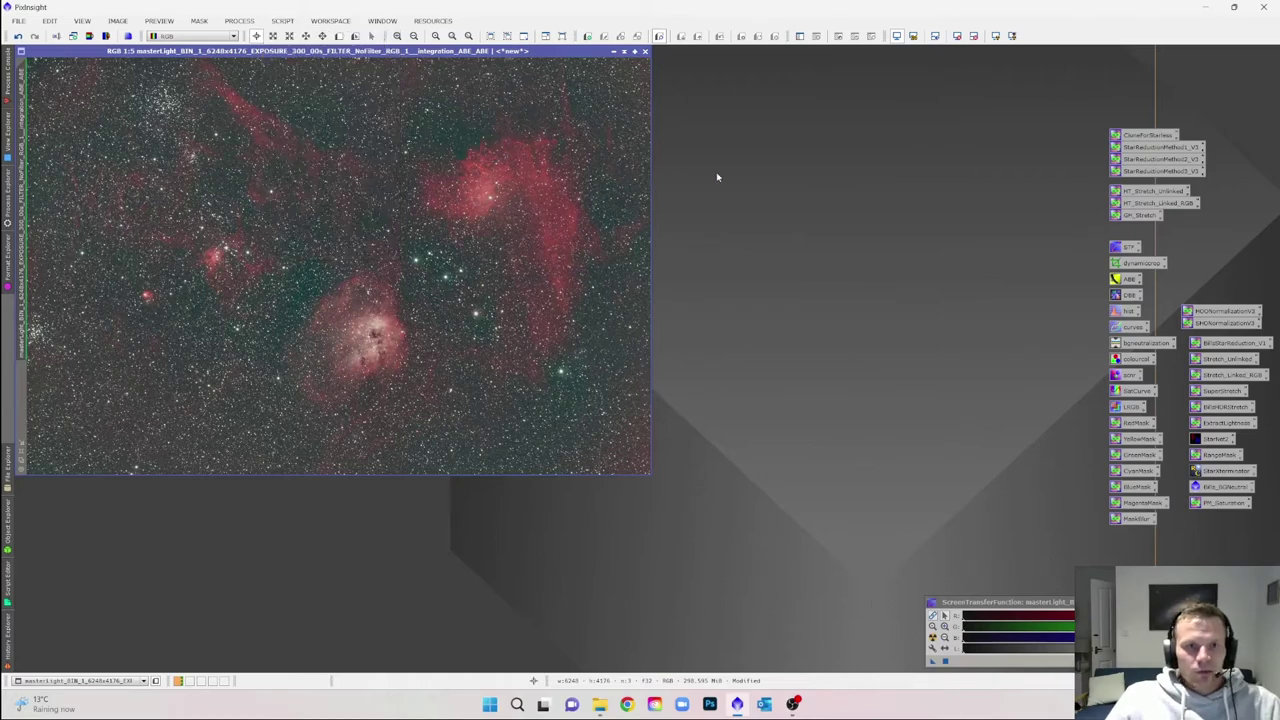
Apply NoiseXTerminator to the image with Denoise 0.70 and Detail 0.15, and close its dialog.
left_click(238, 21)
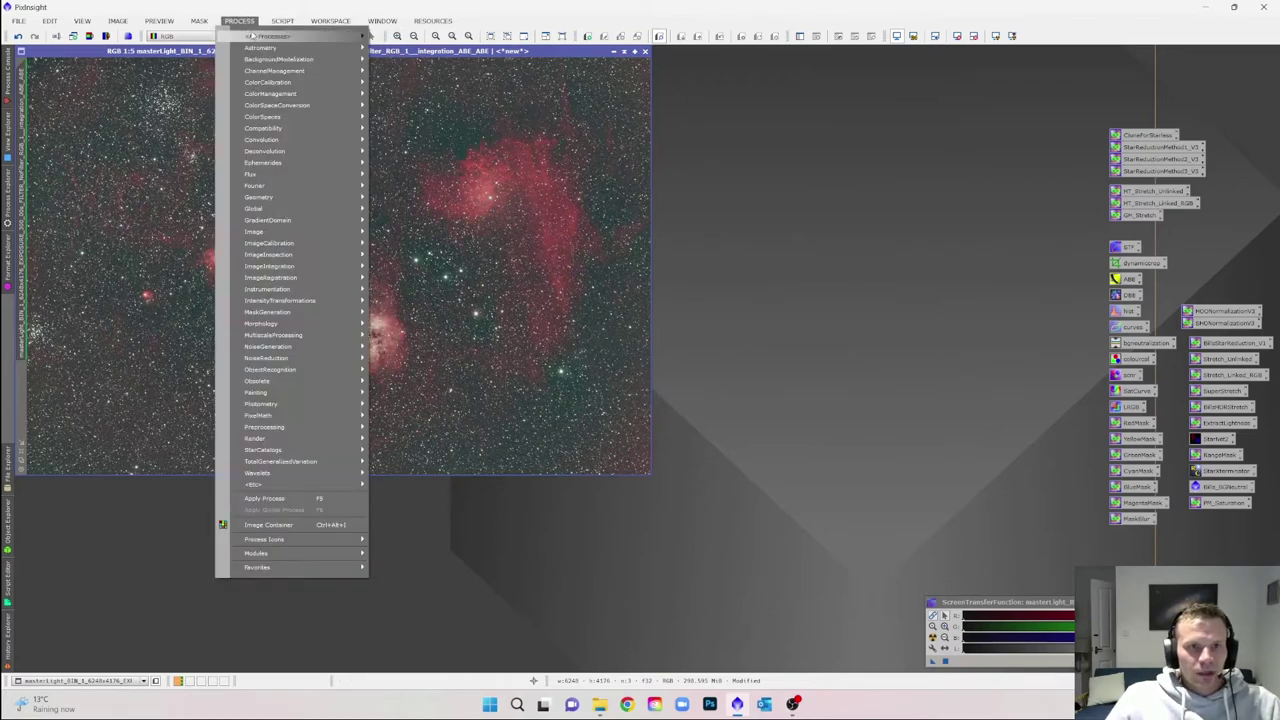
mouse_move(258, 37)
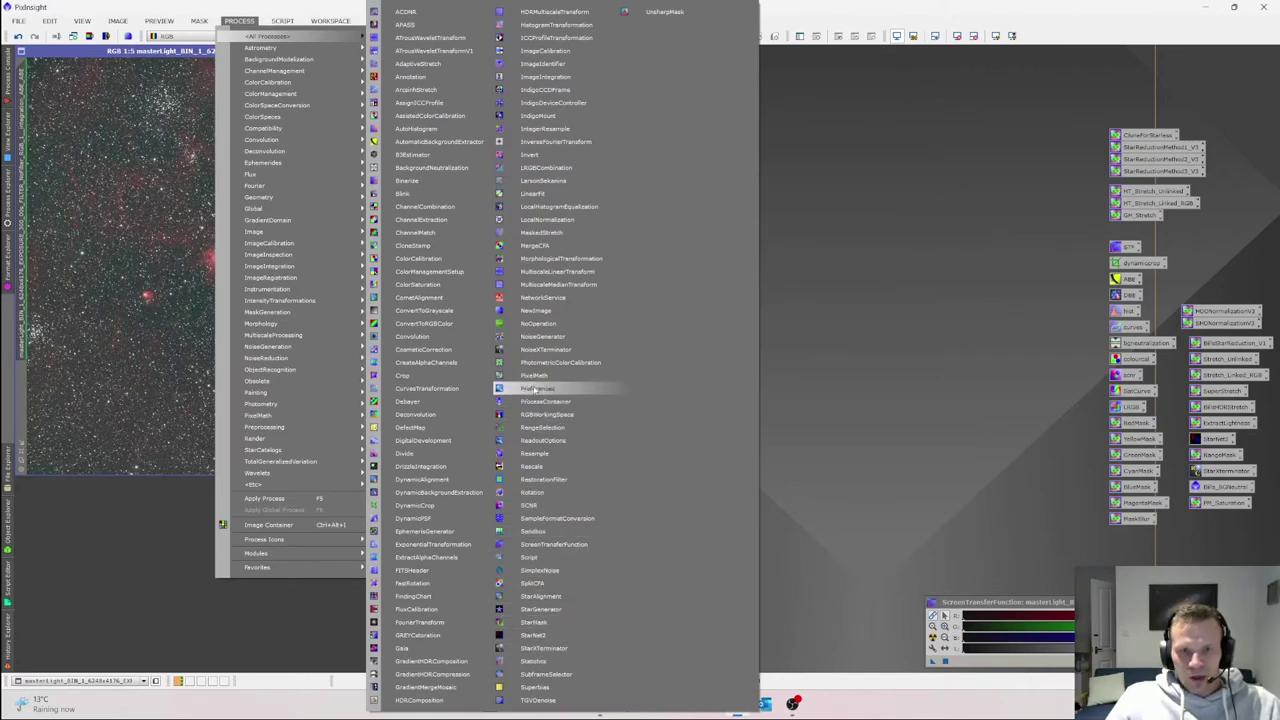
left_click(545, 352)
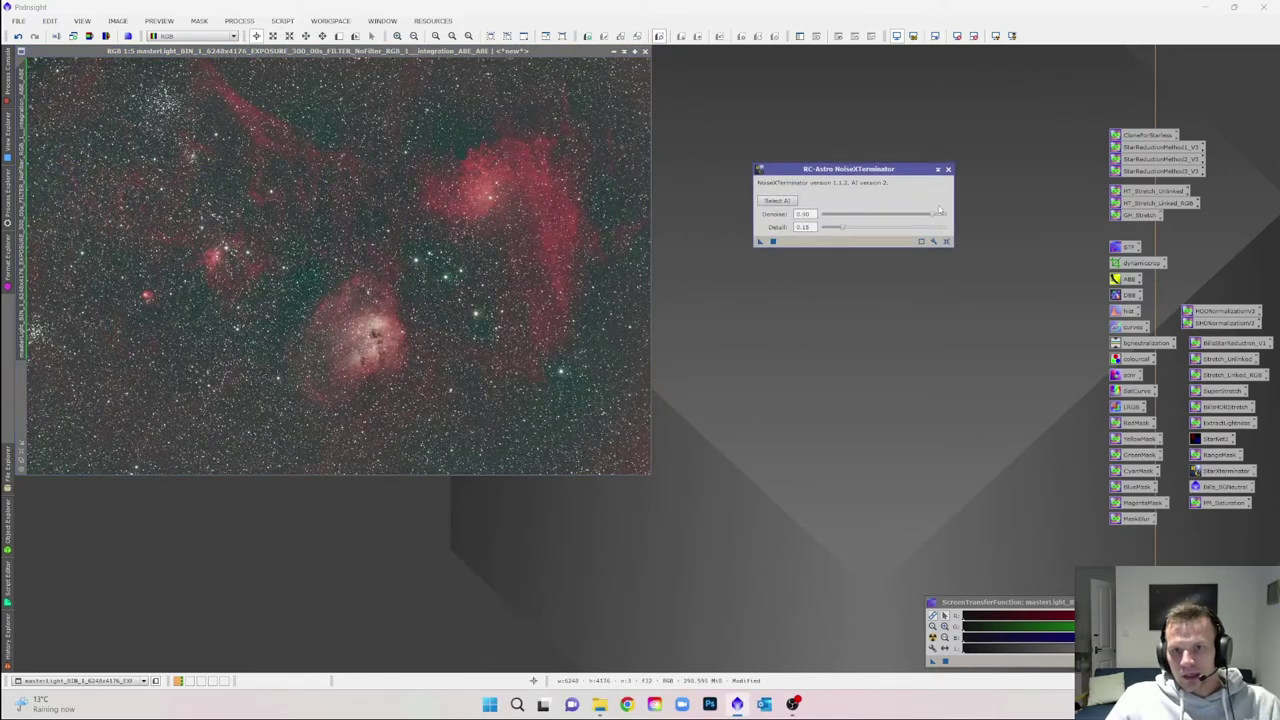
left_click_drag(931, 216, 894, 221)
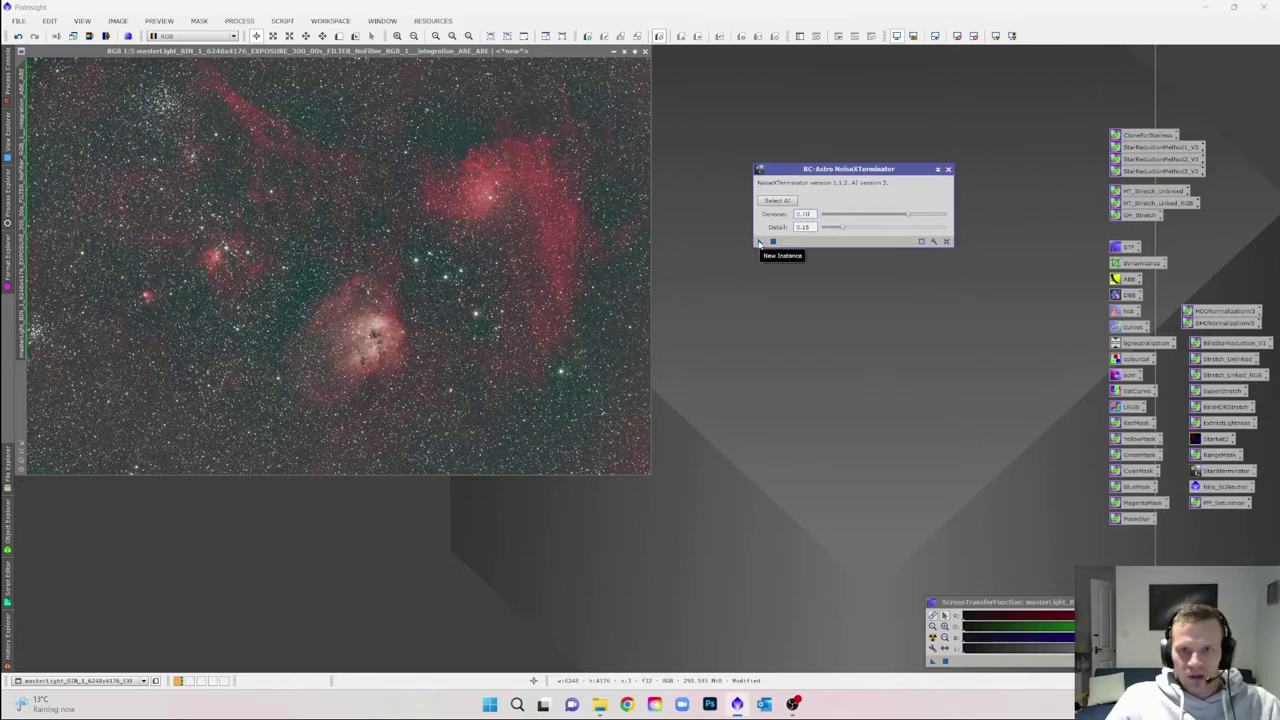
left_click_drag(759, 243, 306, 225)
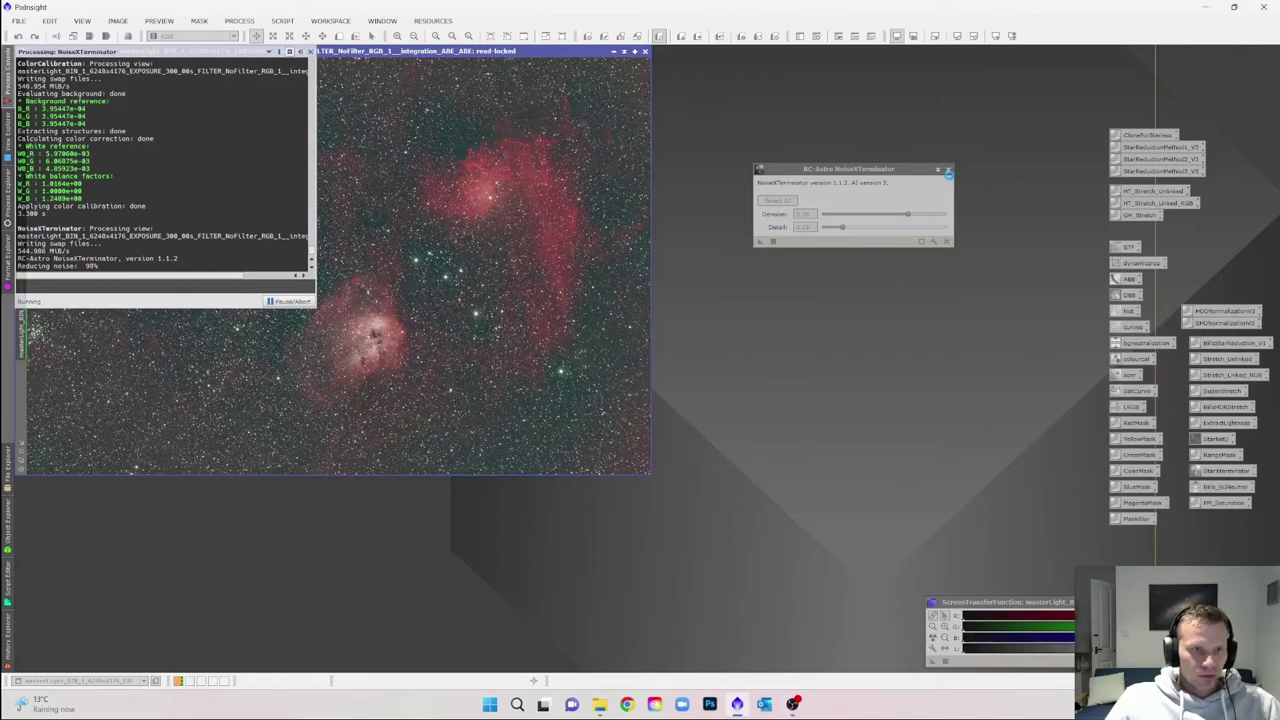
left_click(947, 172)
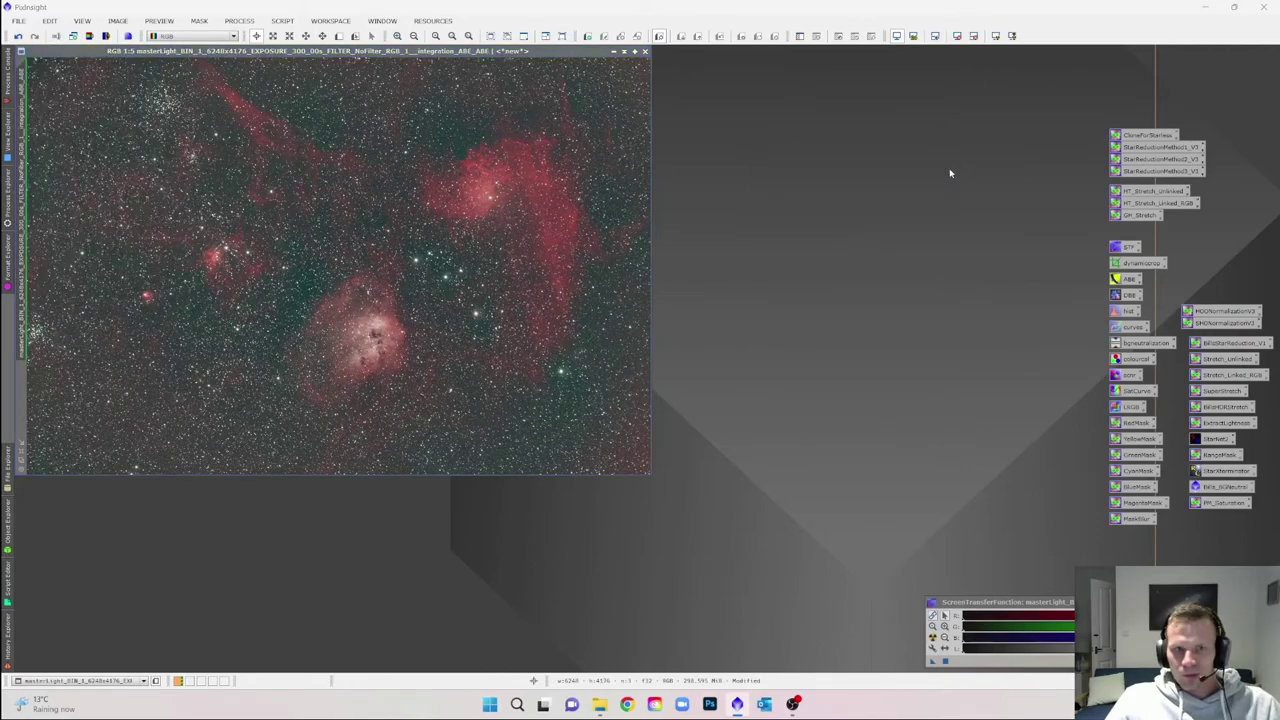
Compare the star field up close with and without the noise reduction.
scroll(366, 207, "up", 5)
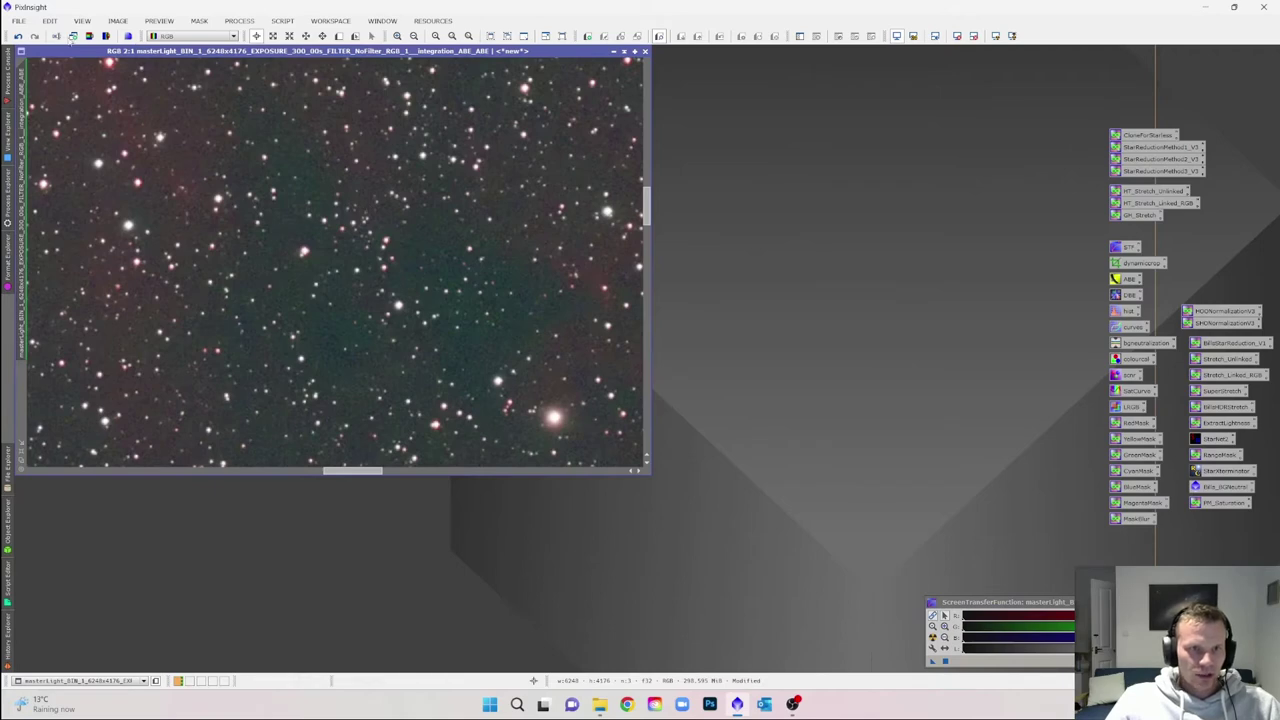
left_click(17, 36)
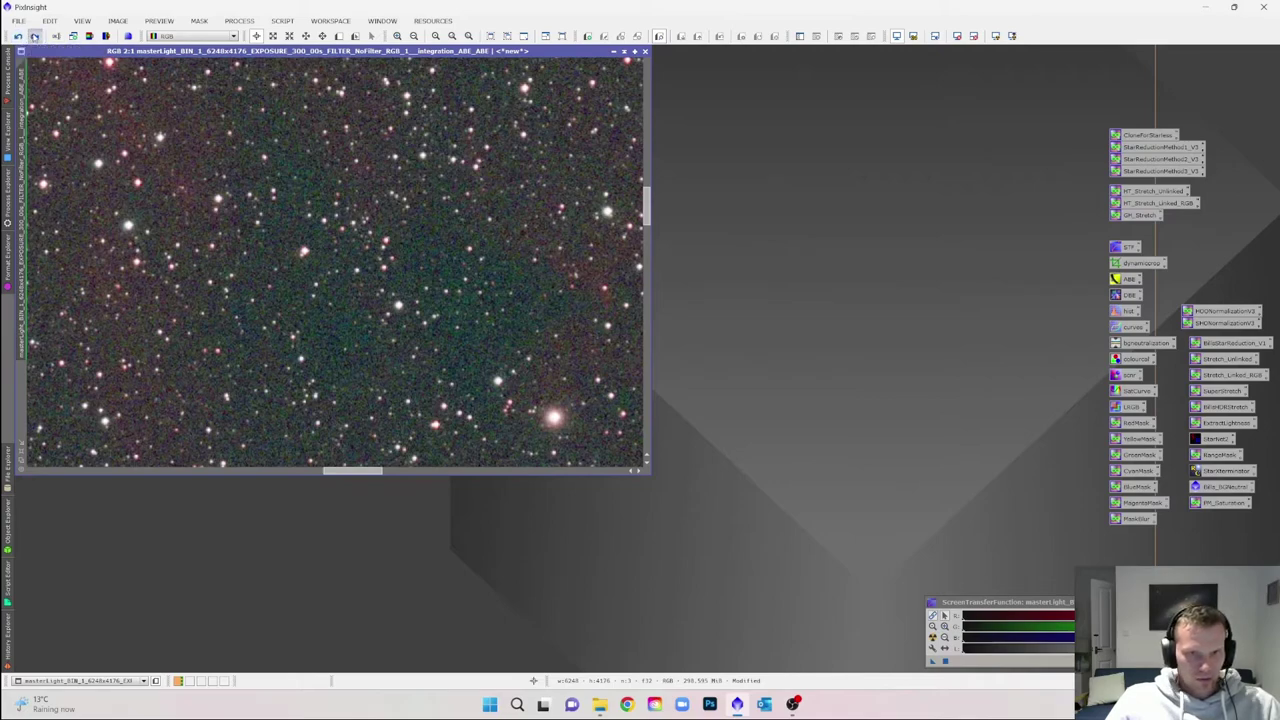
scroll(276, 240, "down", 3)
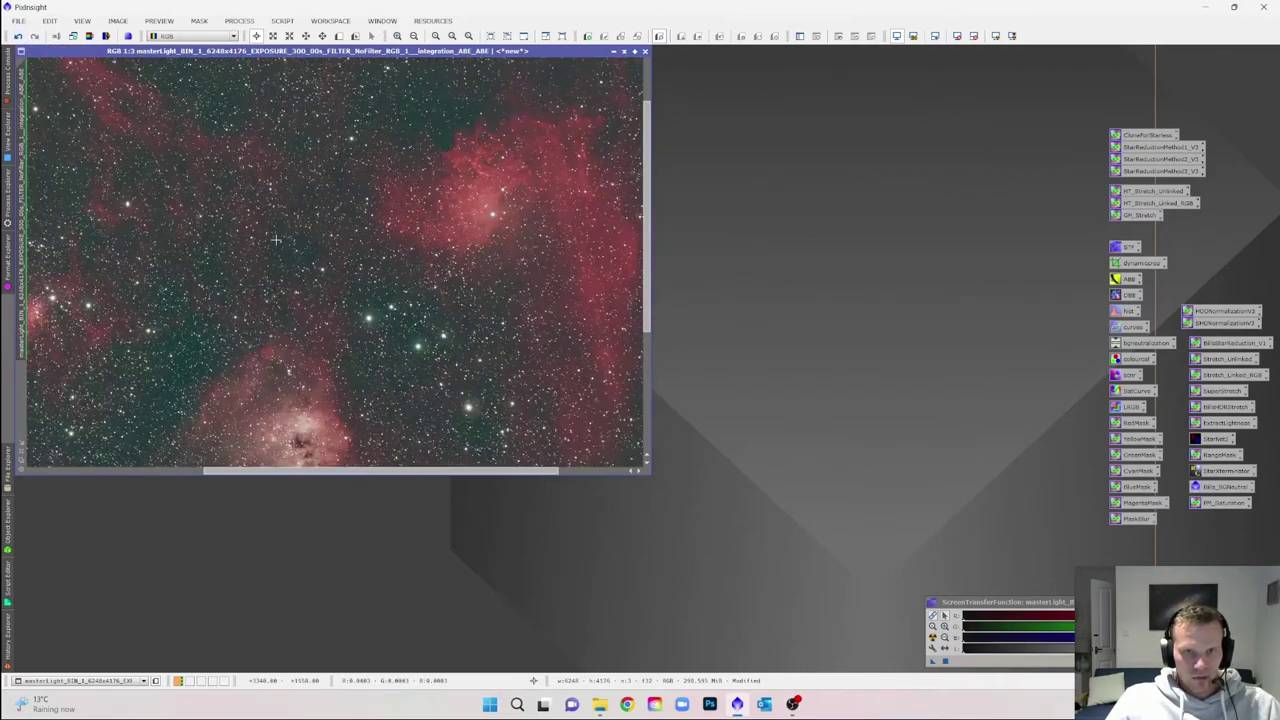
scroll(276, 240, "down", 3)
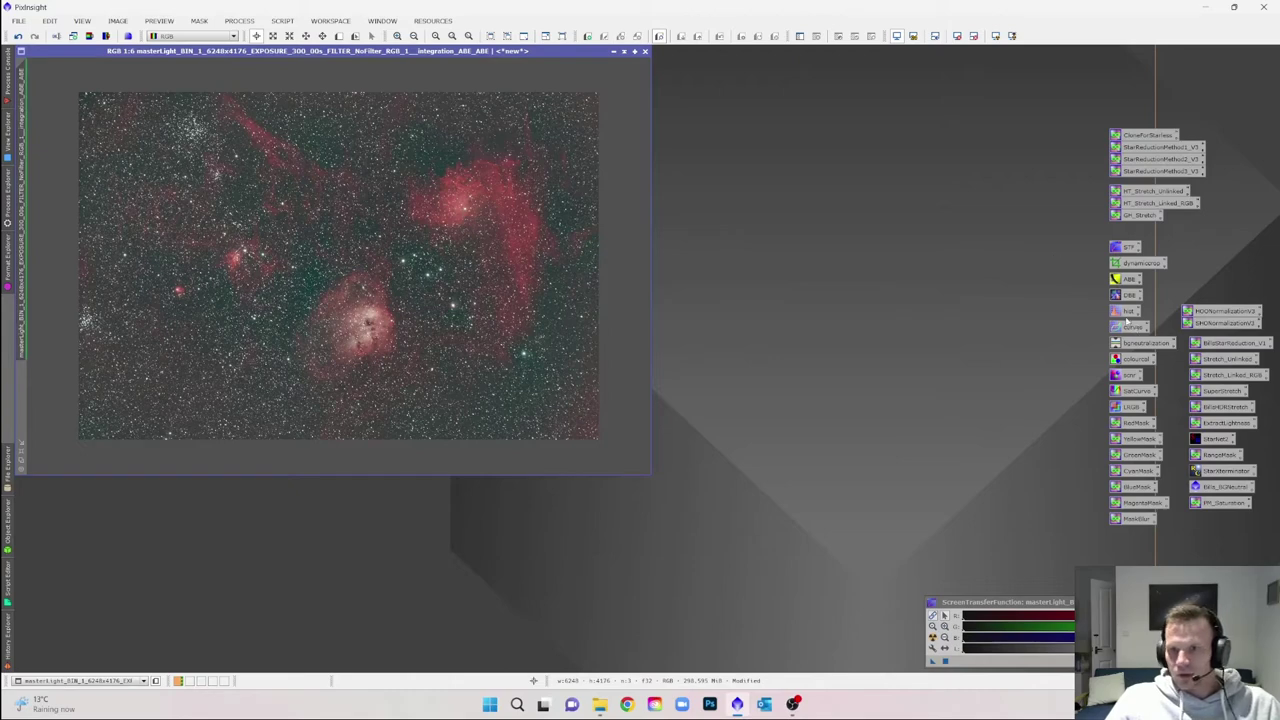
Transfer the ScreenTransferFunction auto-stretch to HistogramTransformation and apply it to the image as a permanent stretch.
left_click(1126, 312)
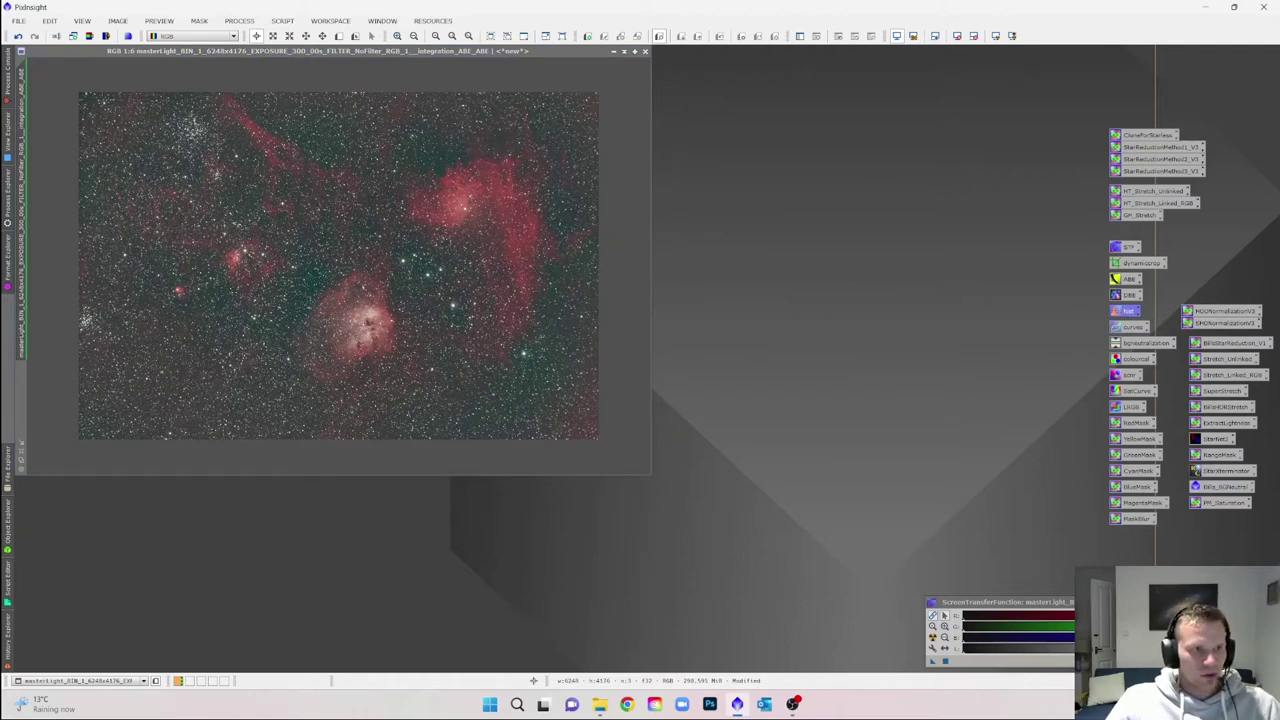
double_click(1126, 312)
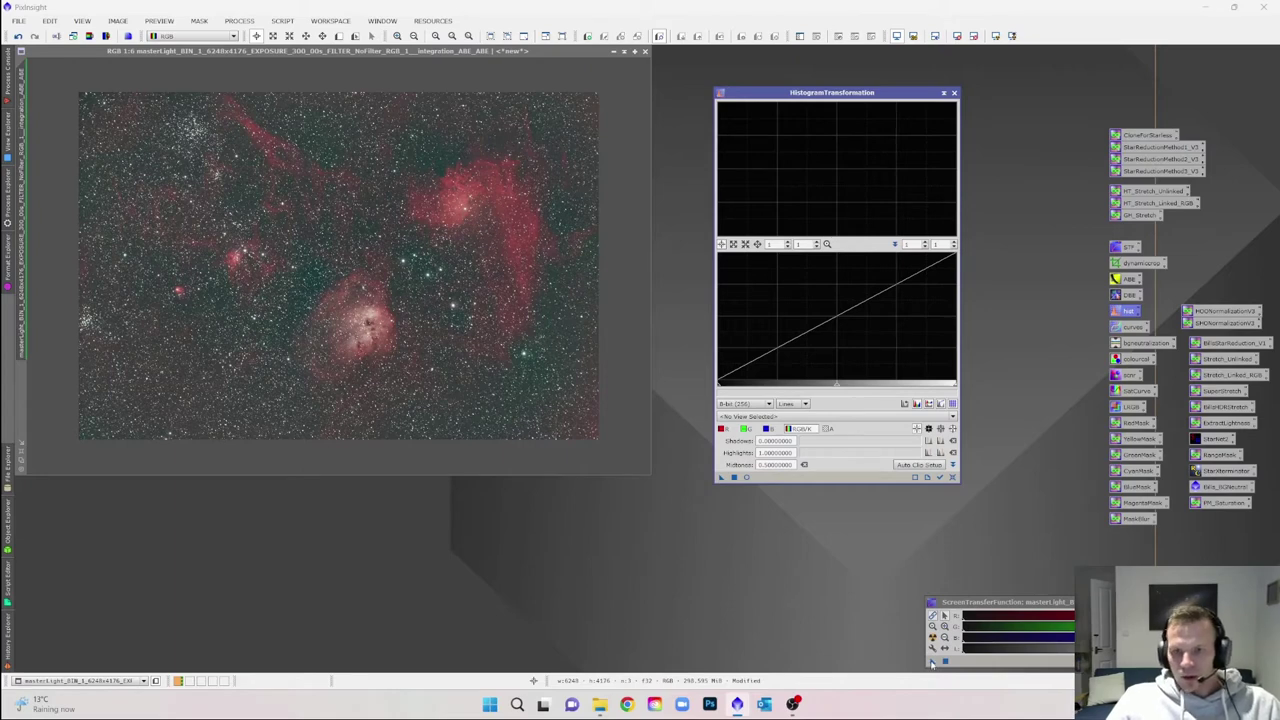
left_click(931, 663)
left_click_drag(890, 636, 776, 481)
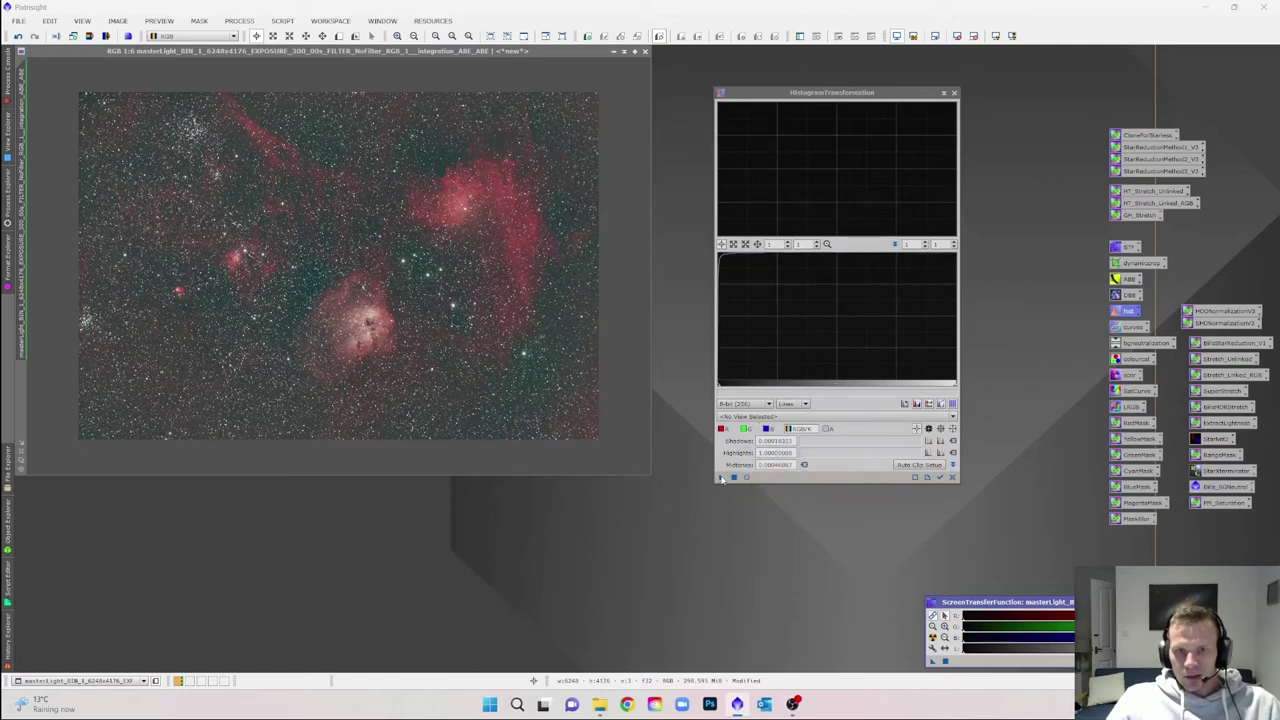
left_click(720, 480)
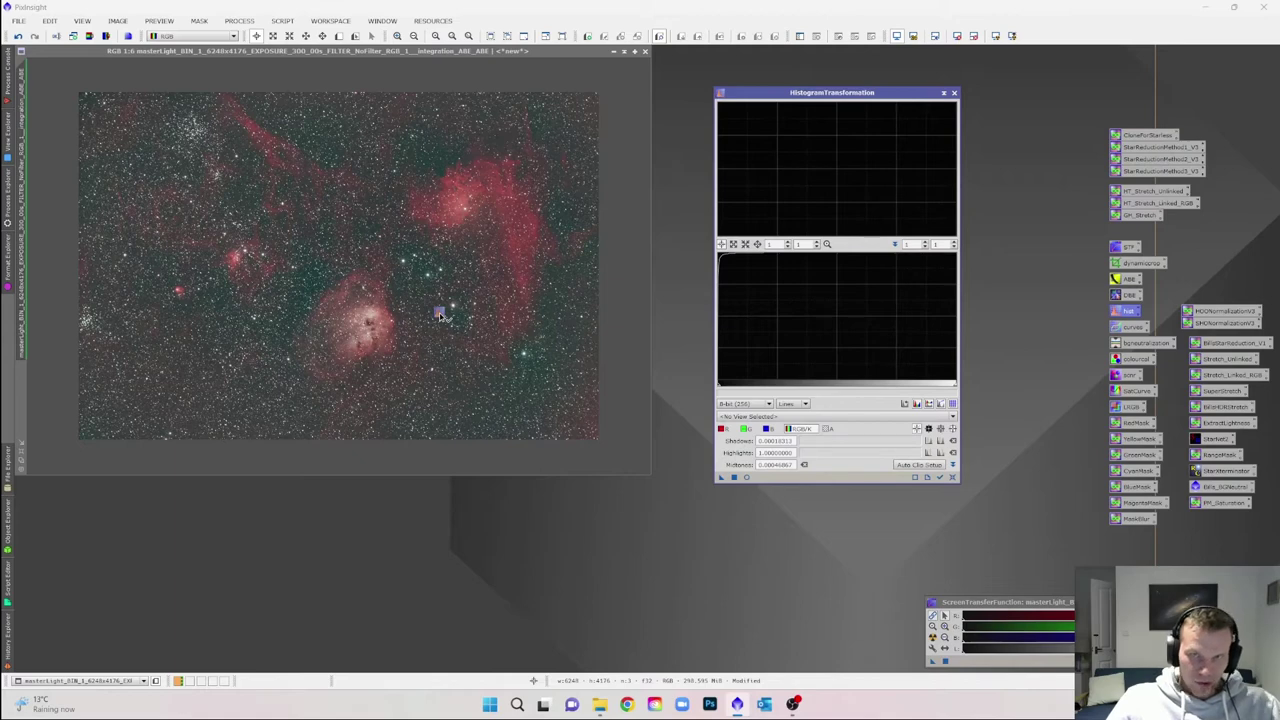
left_click_drag(441, 316, 441, 316)
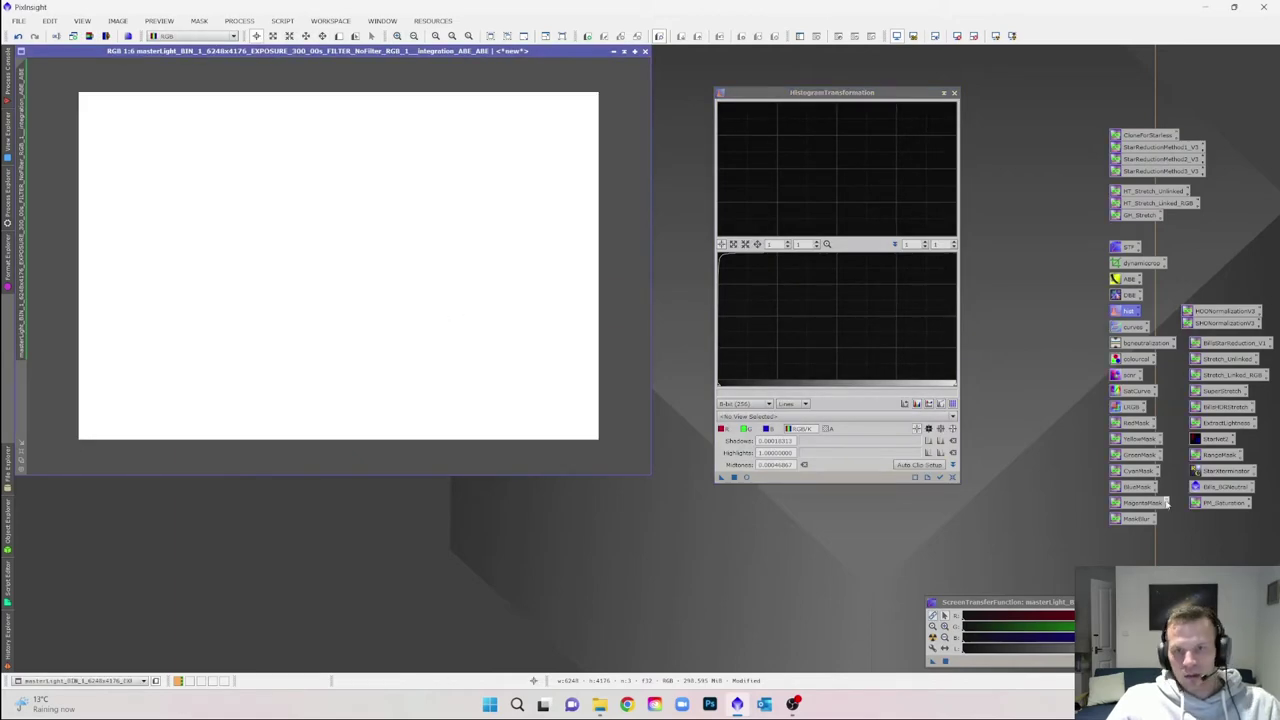
Remove the display stretch from the permanently stretched image, and reset and close HistogramTransformation.
left_click(953, 478)
left_click(953, 478)
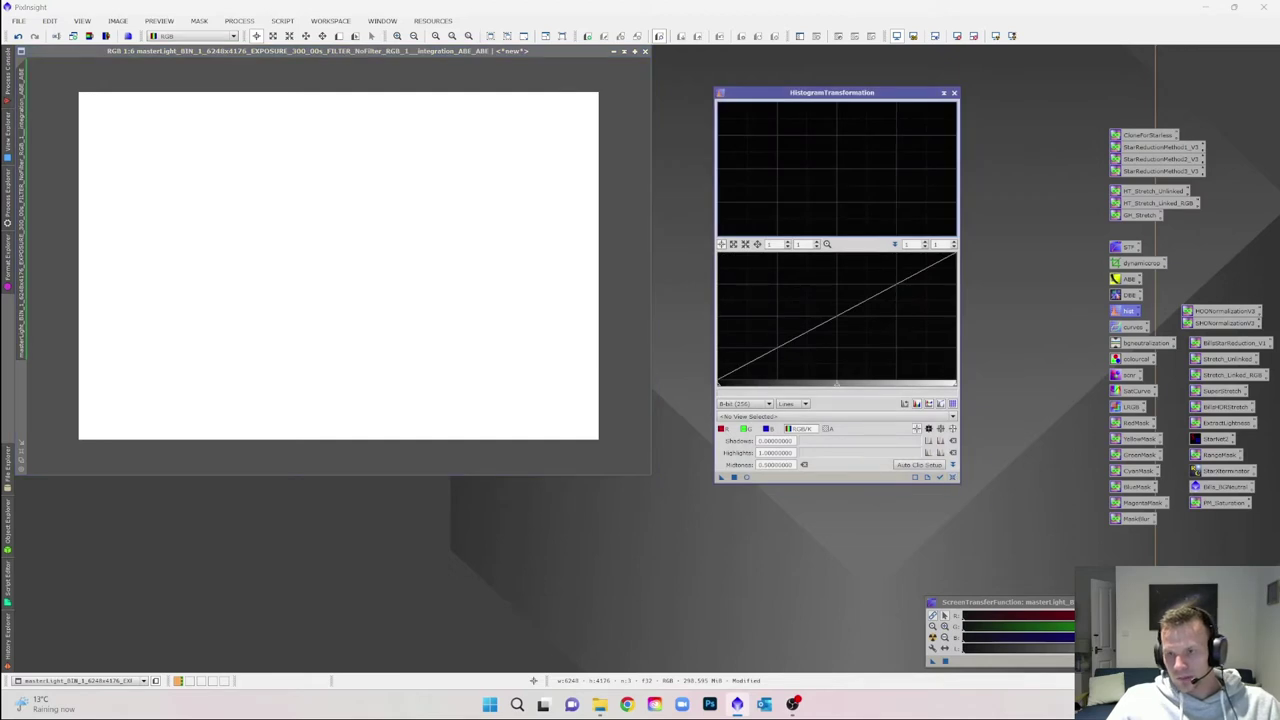
left_click(642, 334)
key("ctrl+z")
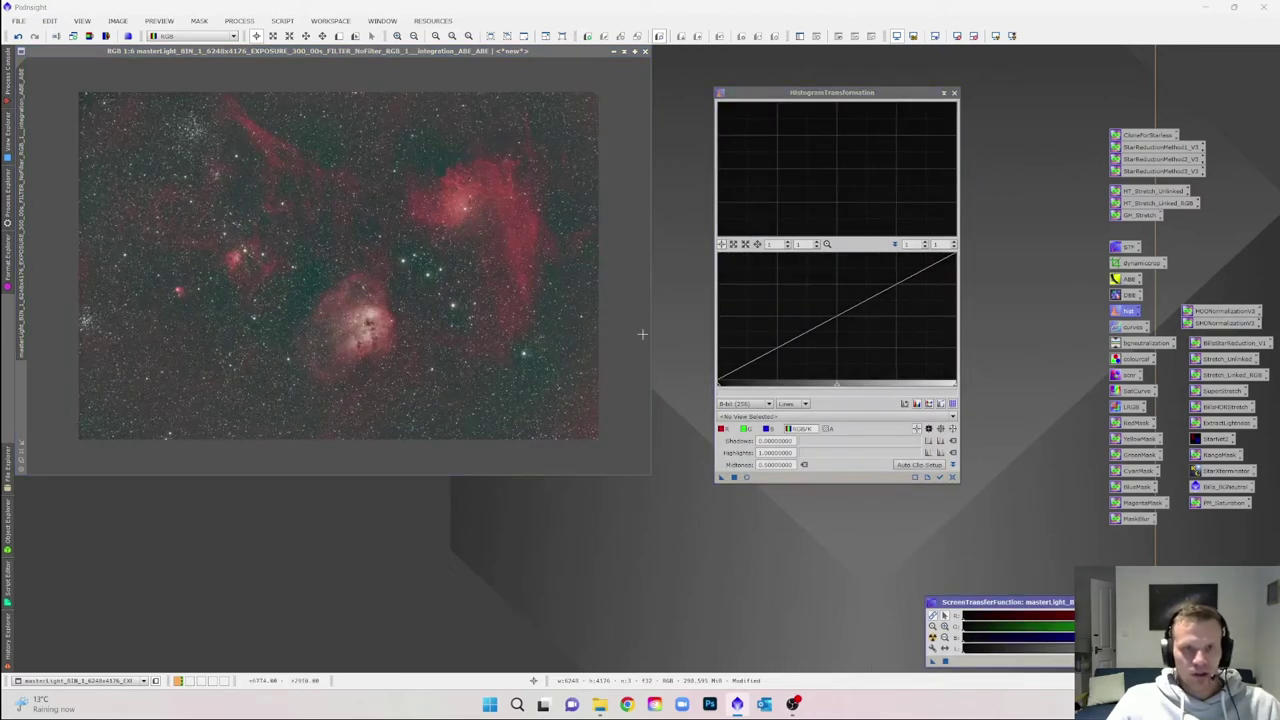
left_click(954, 93)
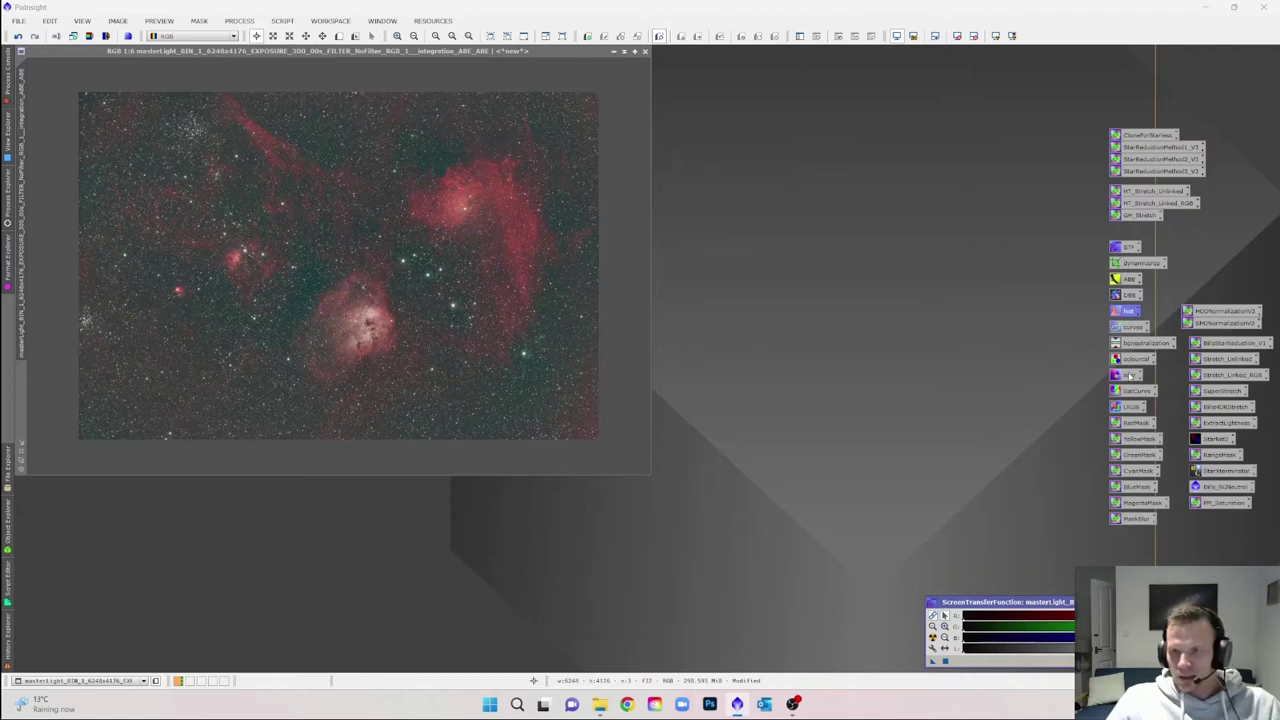
Open the SCNR process and place its dialog clear of the image.
left_click(1130, 376)
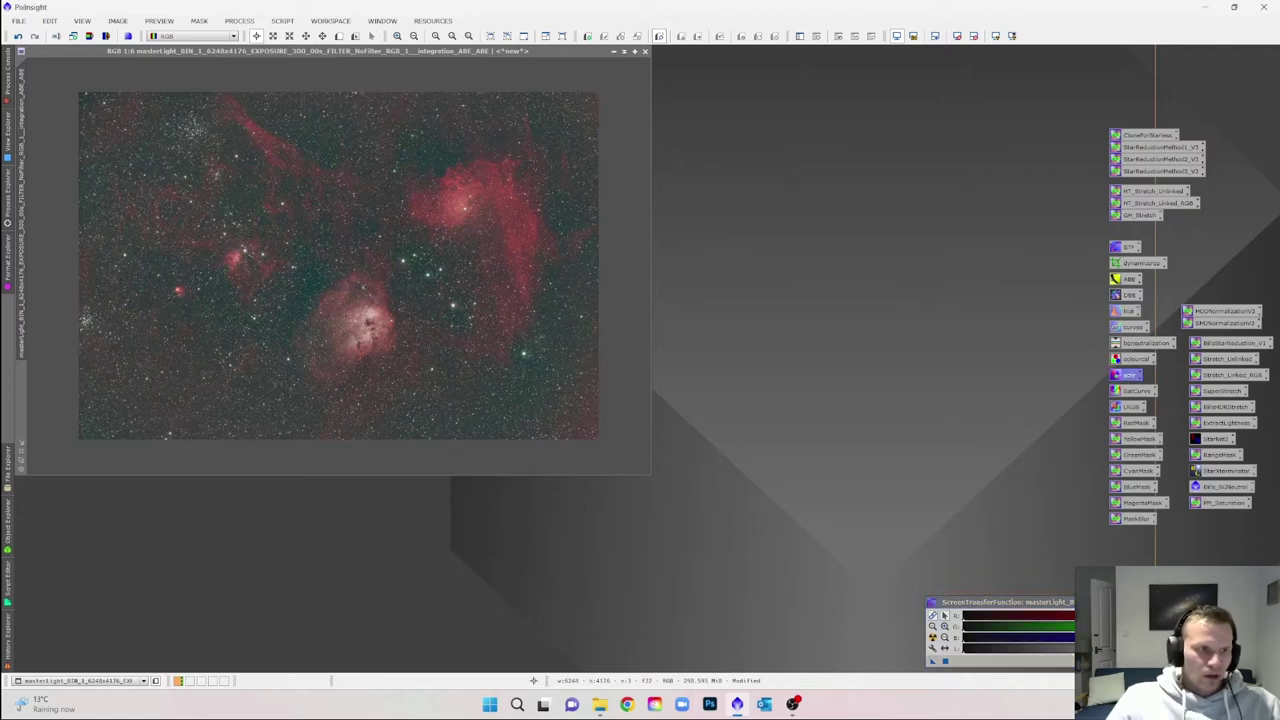
double_click(1130, 376)
left_click_drag(702, 151, 908, 133)
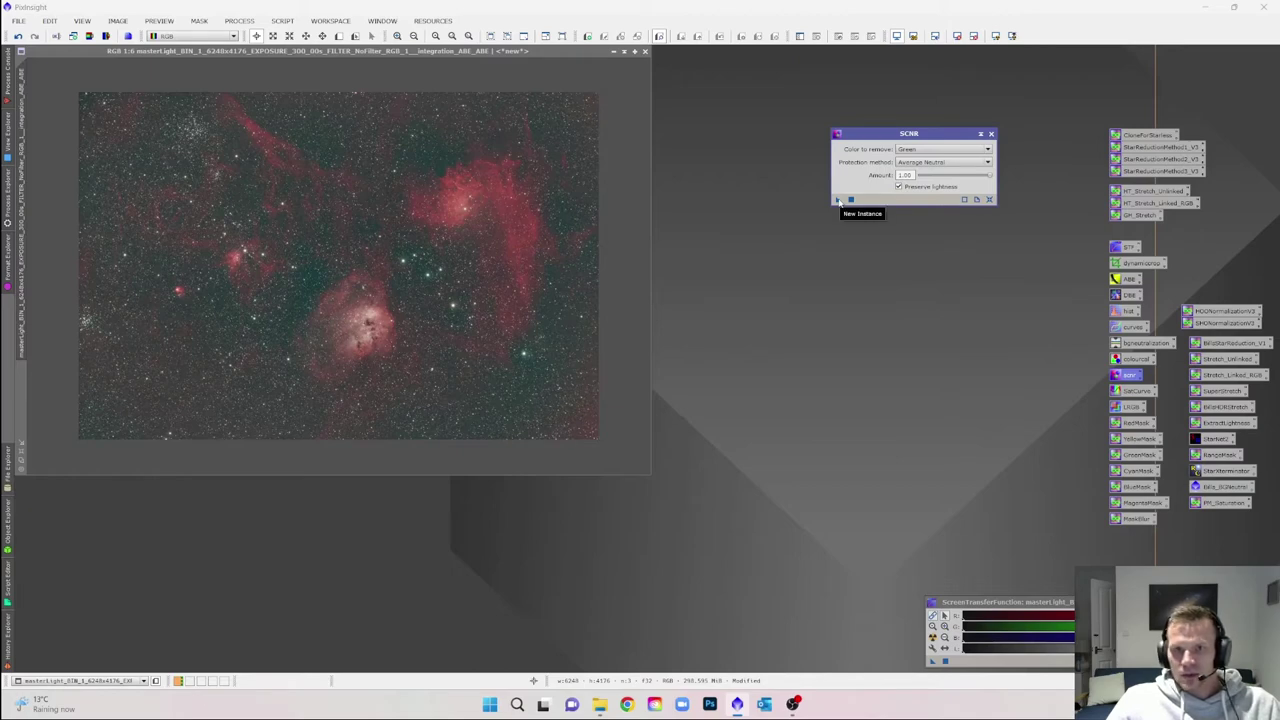
Try removing green from the image with SCNR at amount 1.00, and undo it.
left_click_drag(838, 200, 390, 200)
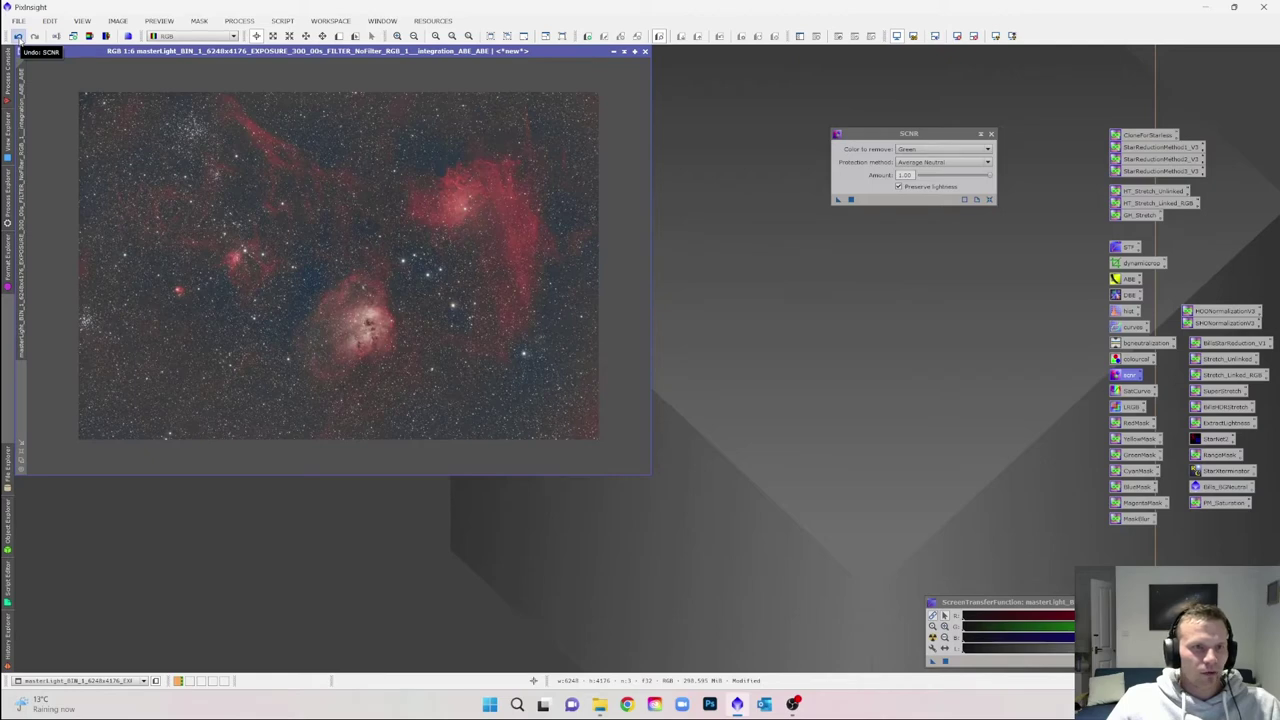
left_click(17, 37)
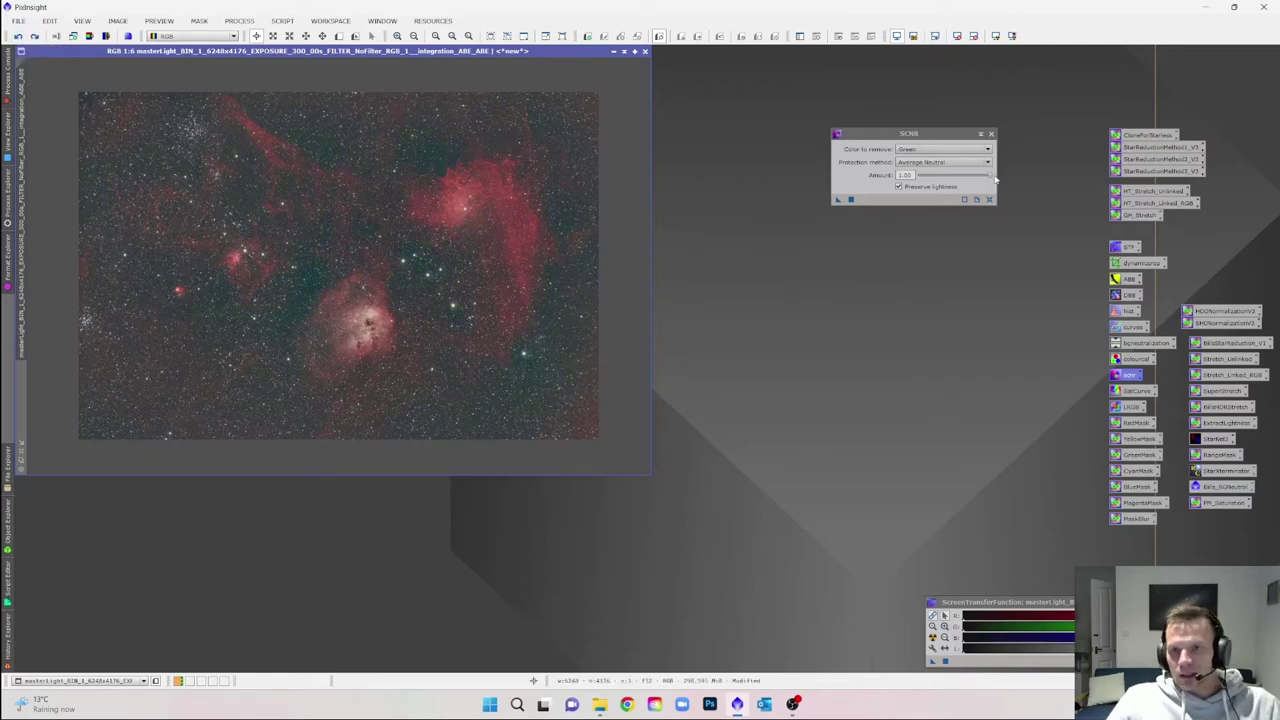
Apply SCNR to the image, removing green with Average Neutral protection at amount 0.40, and close the dialog.
left_click_drag(990, 176, 951, 181)
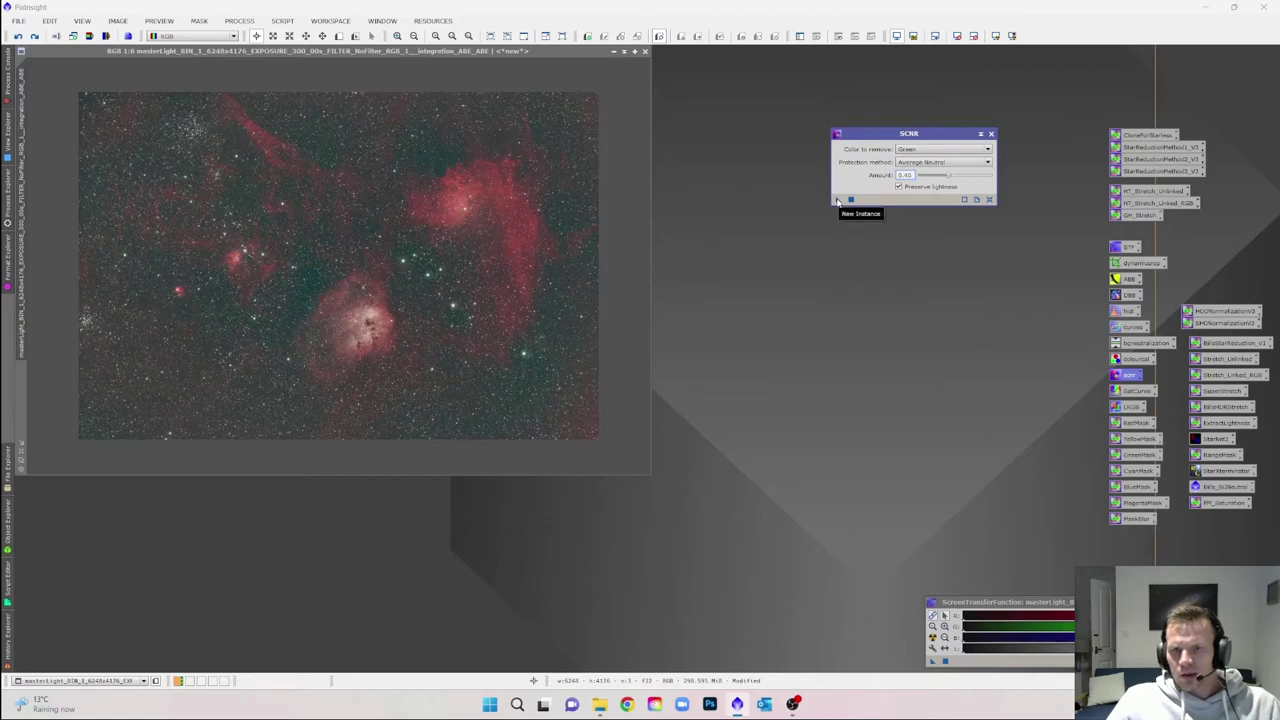
left_click_drag(838, 201, 451, 208)
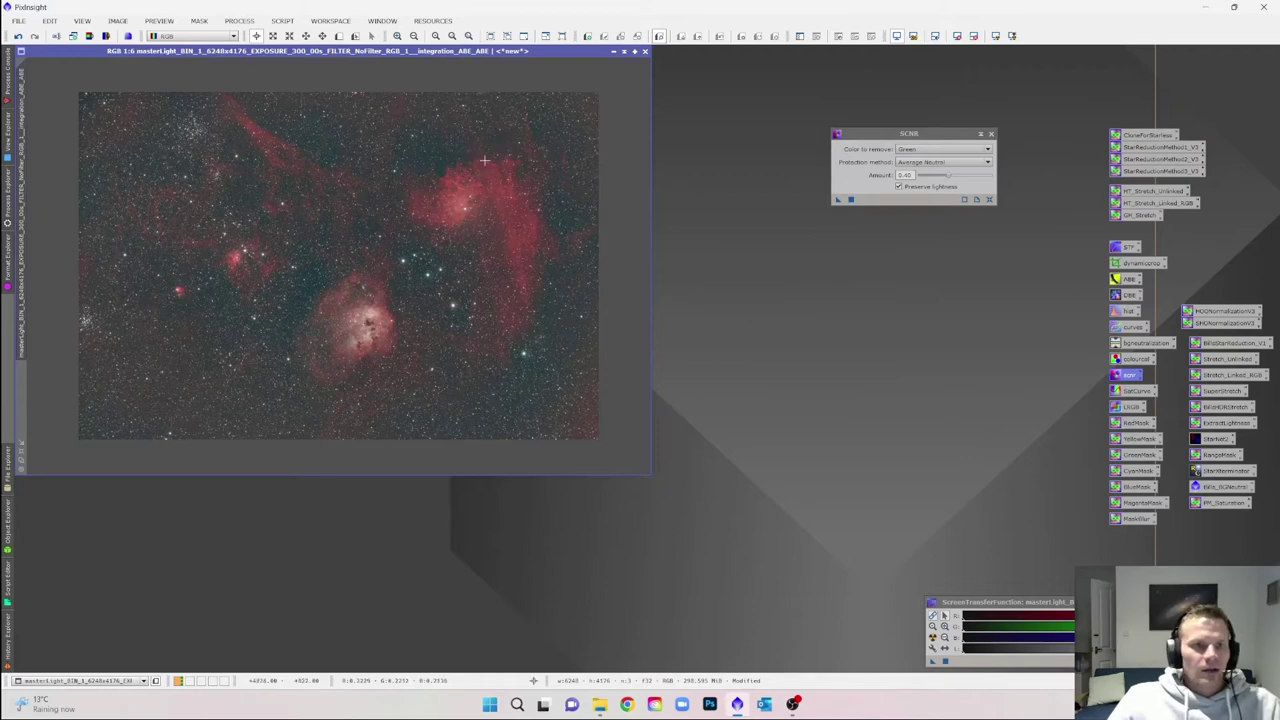
left_click(991, 134)
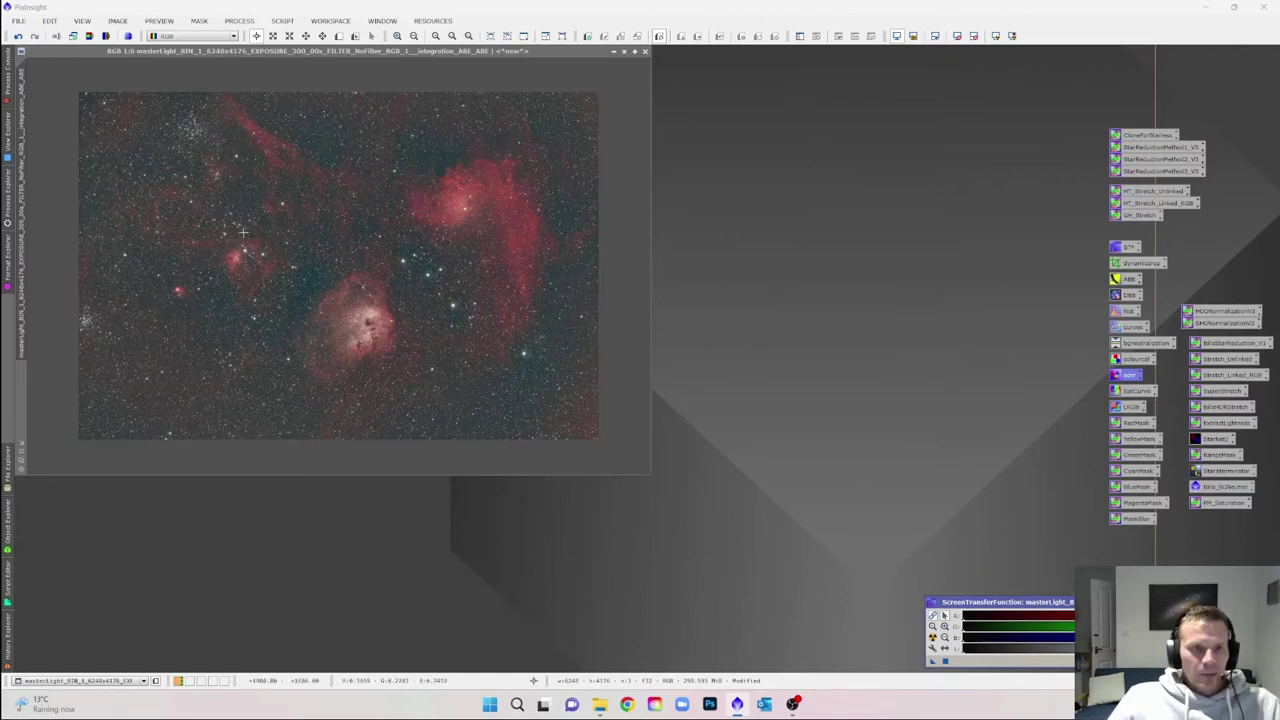
Rename the image's identifier to main and create a separate clone of the image in its own window.
right_click(290, 185)
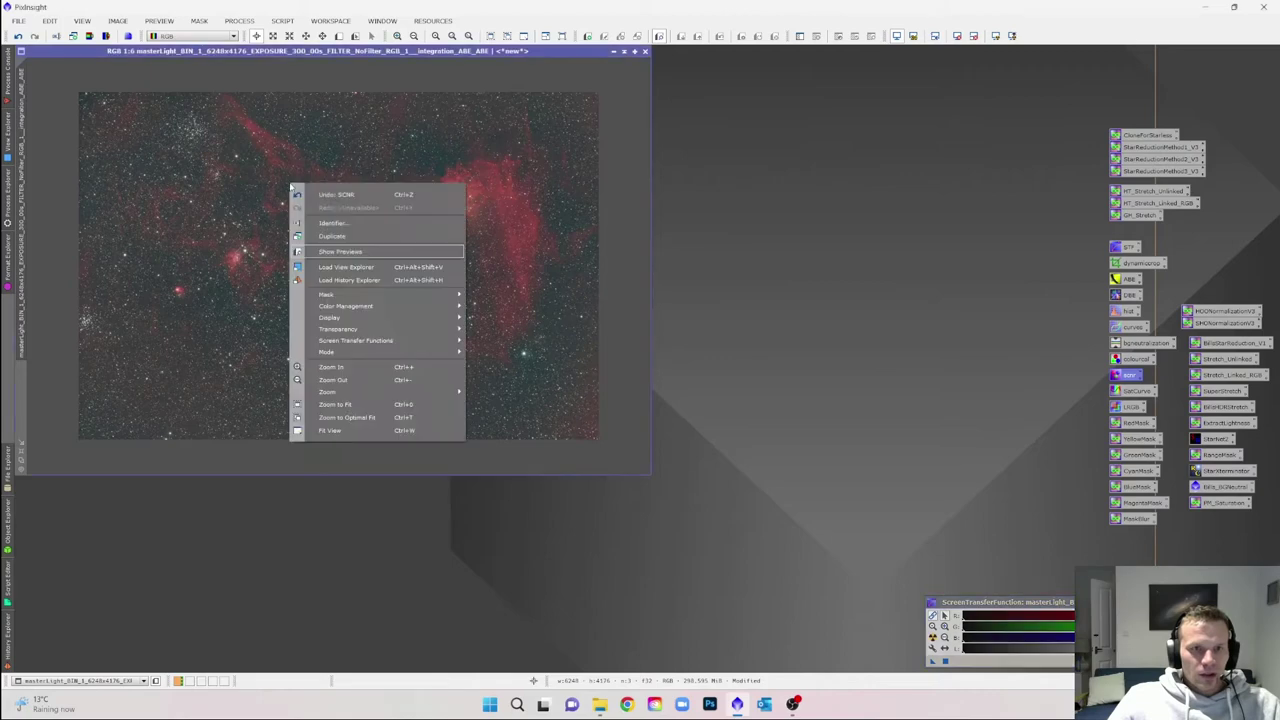
left_click(345, 223)
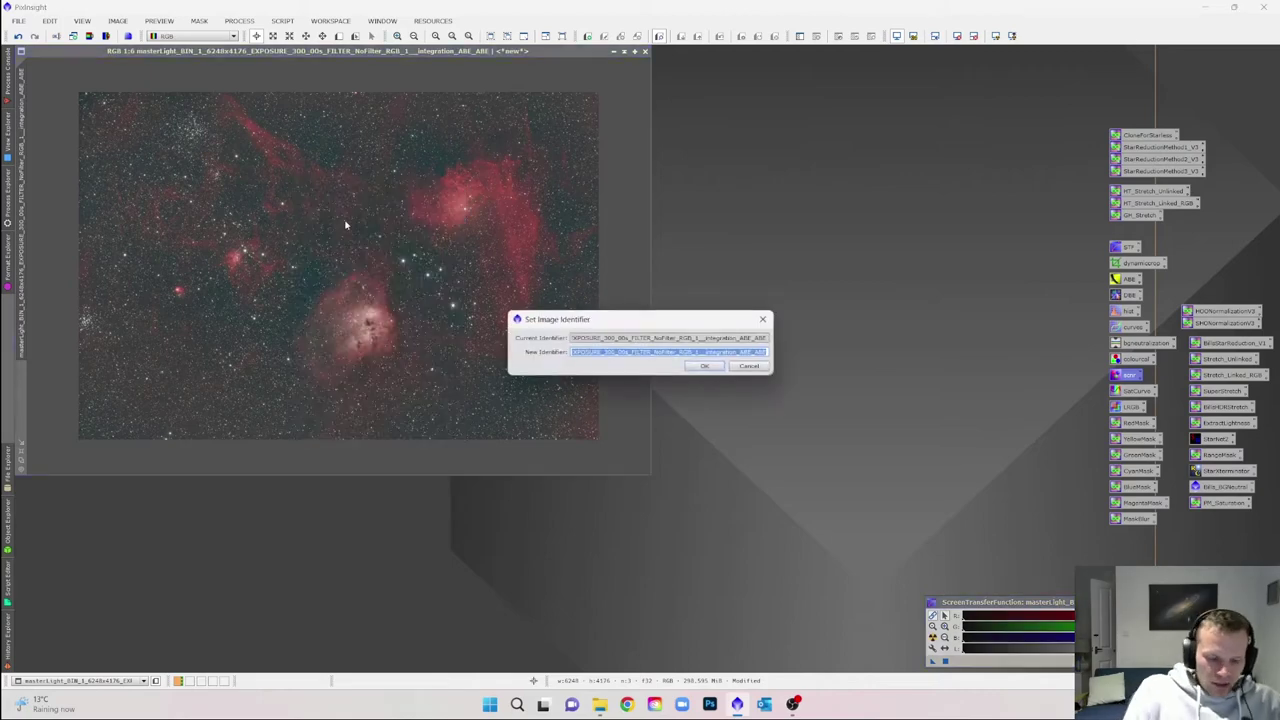
type("main")
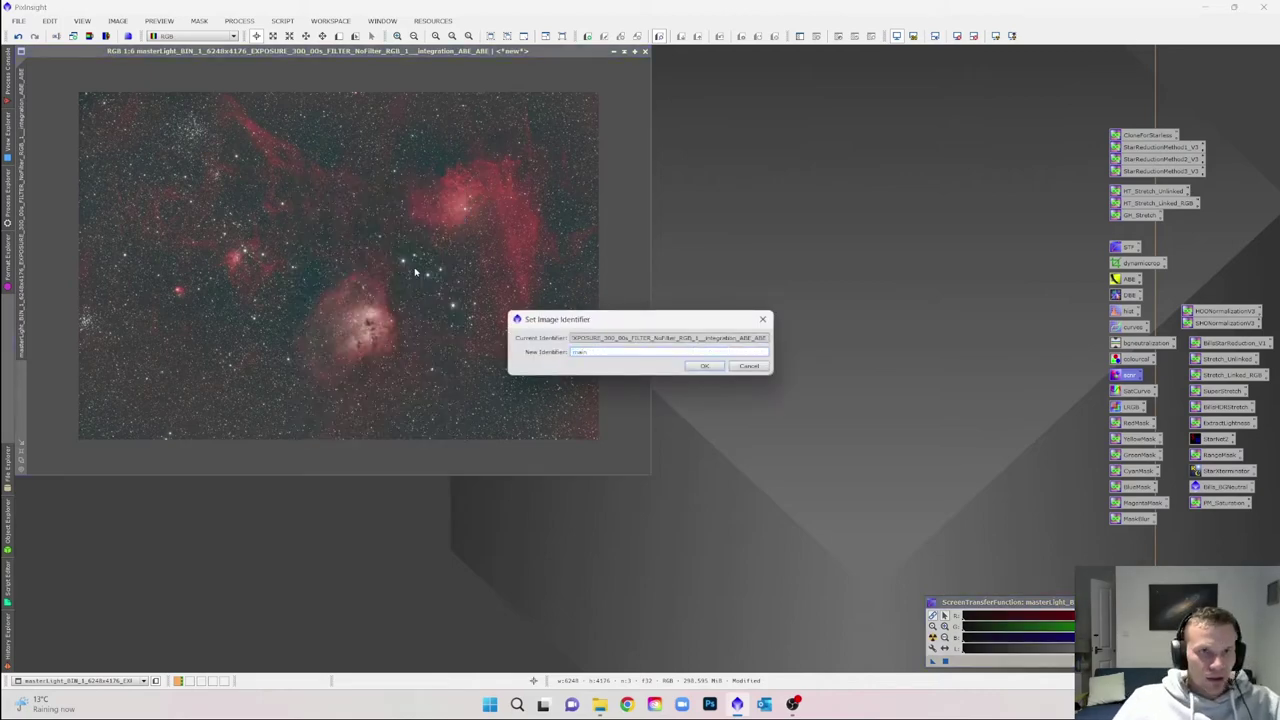
left_click(706, 366)
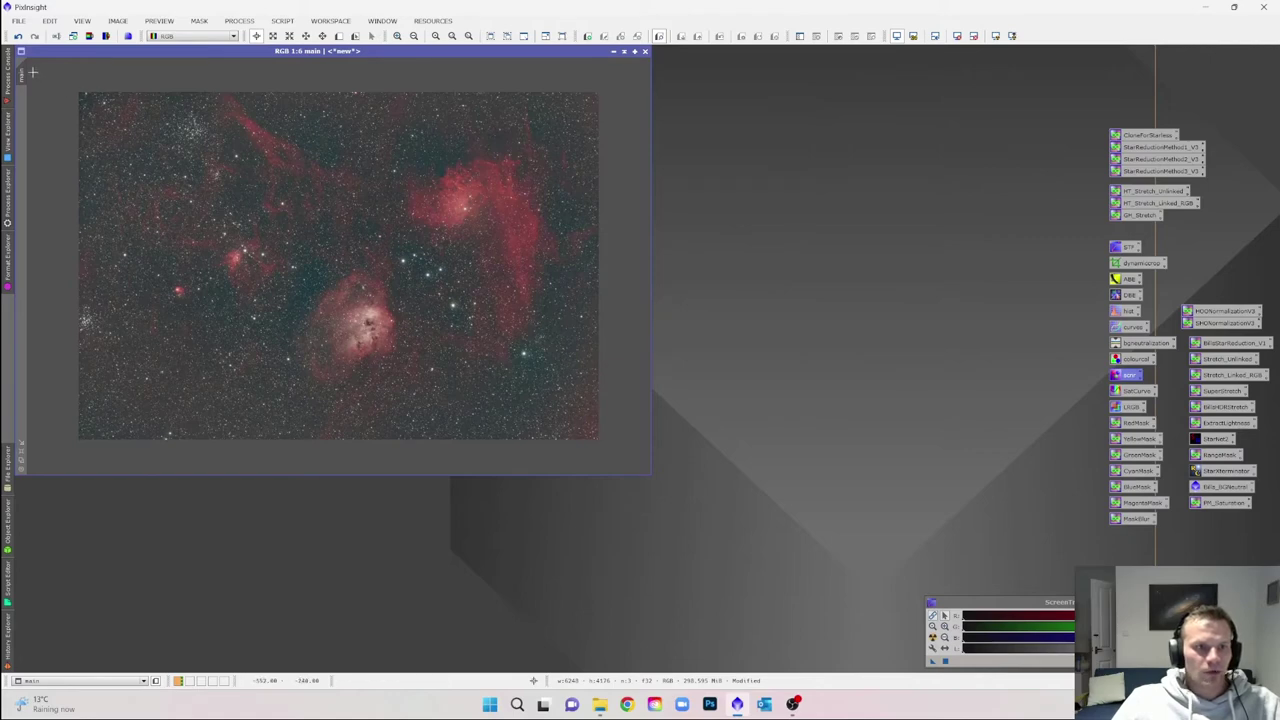
mouse_move(28, 73)
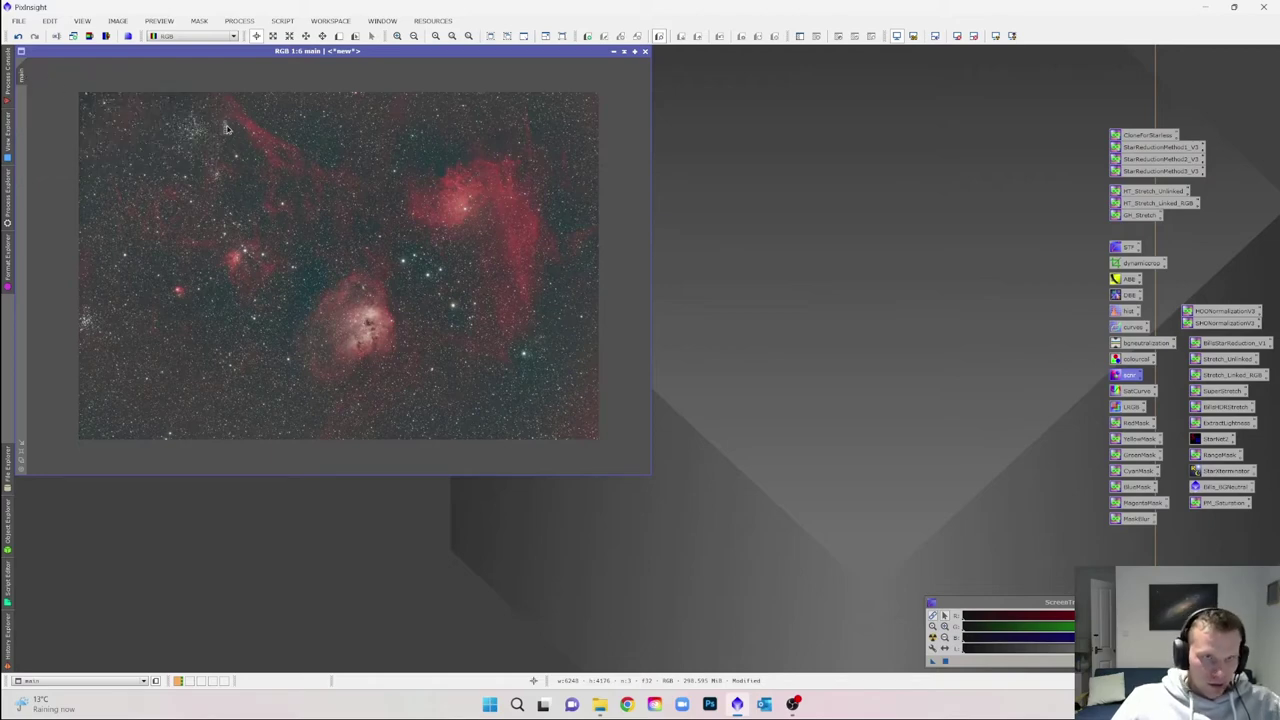
left_click_drag(226, 128, 224, 122)
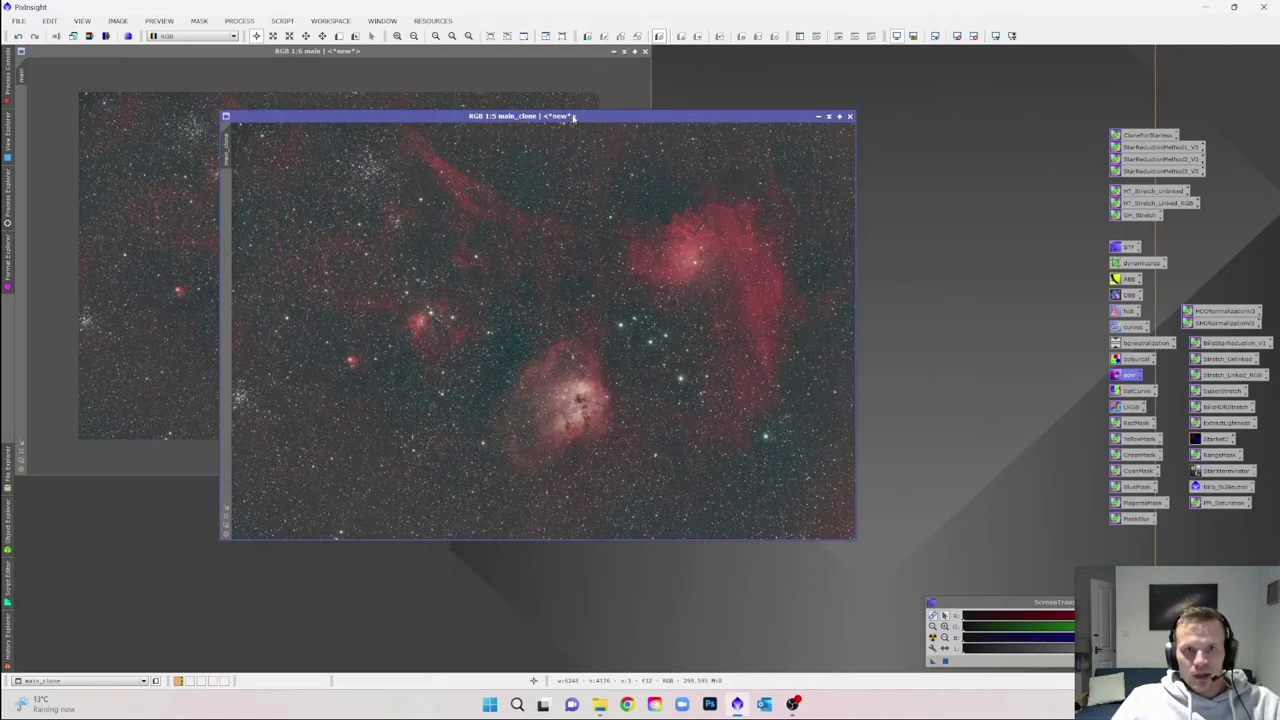
Apply HDRMultiscaleTransform to the cloned image with a reduced number of layers and more iterations, and close the dialog.
left_click(240, 20)
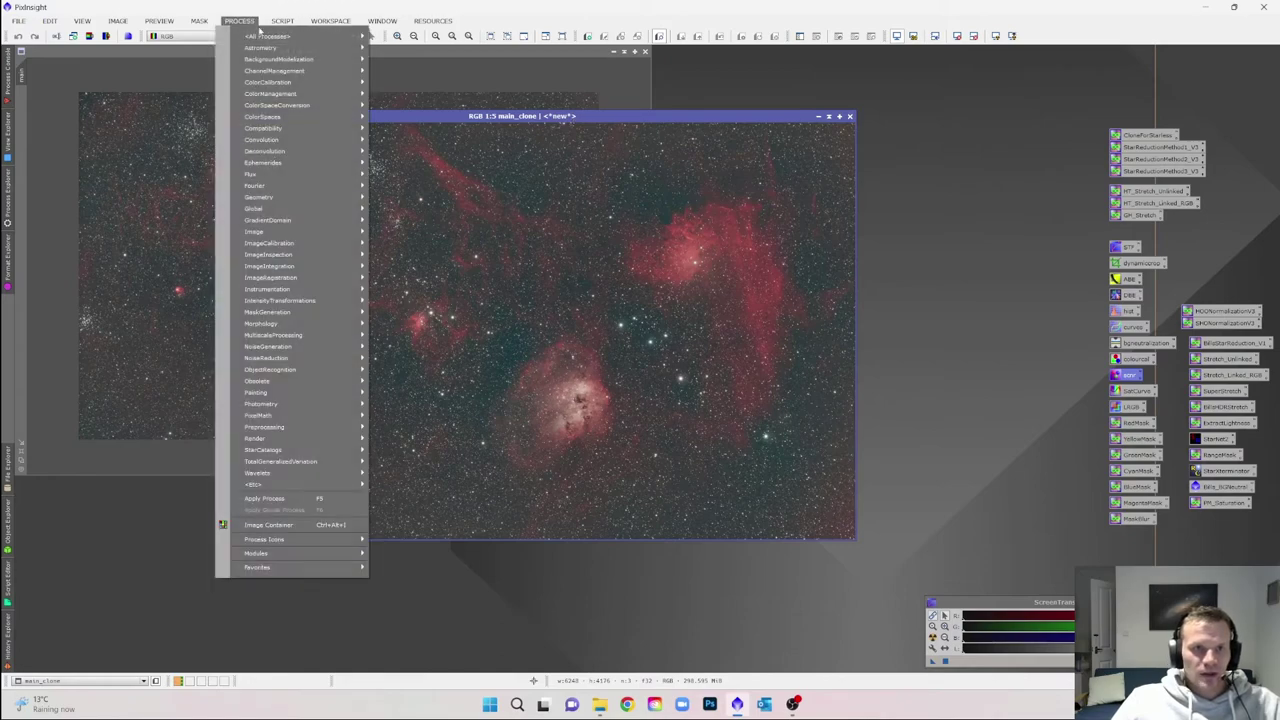
mouse_move(270, 36)
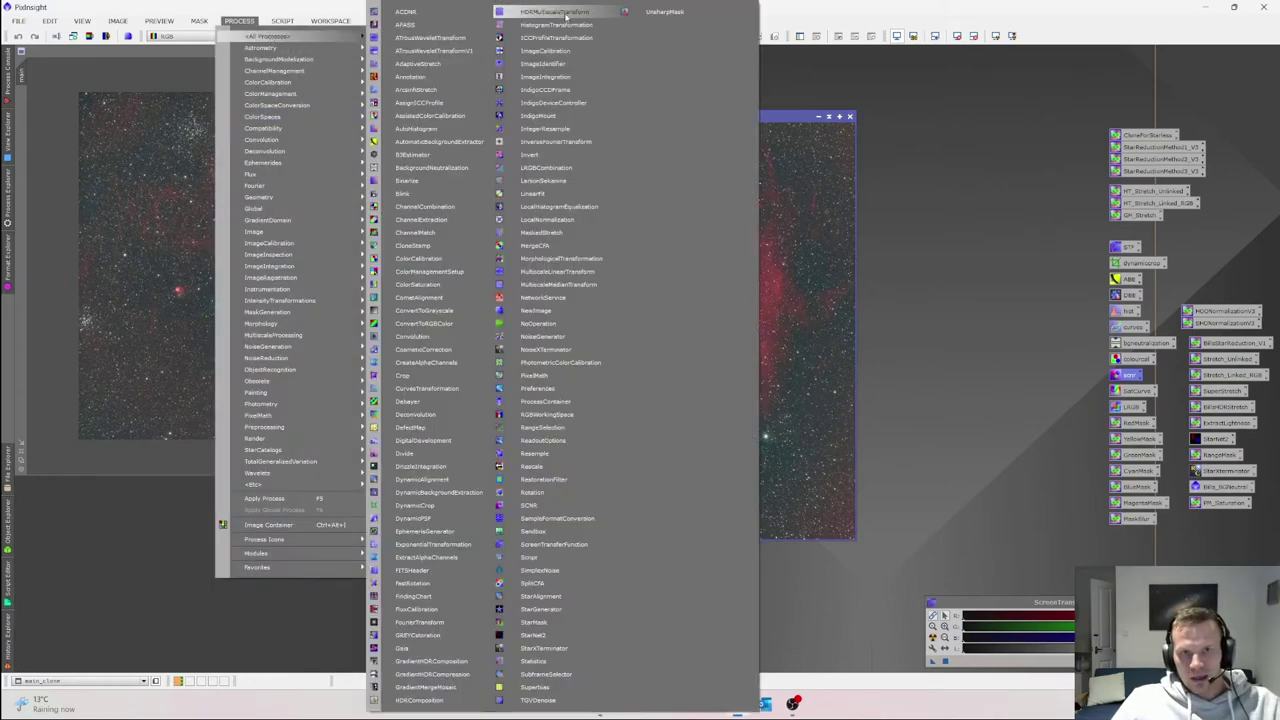
left_click(565, 14)
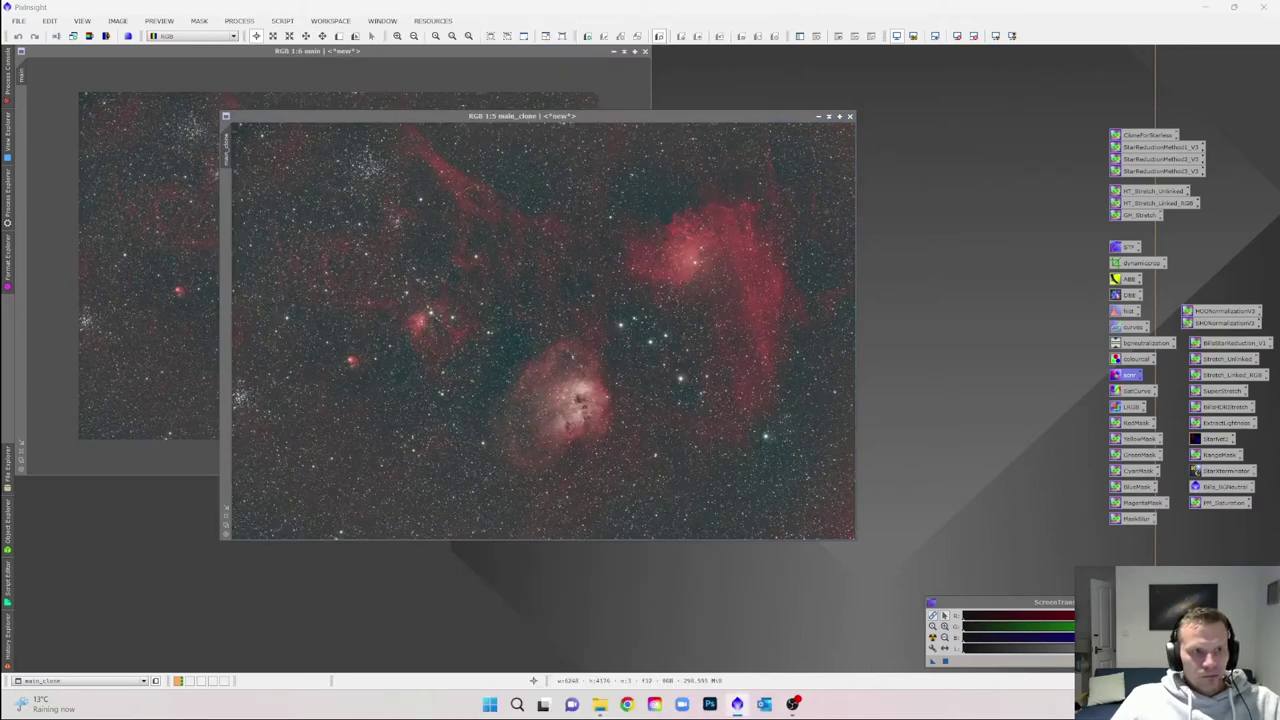
left_click_drag(800, 92, 985, 107)
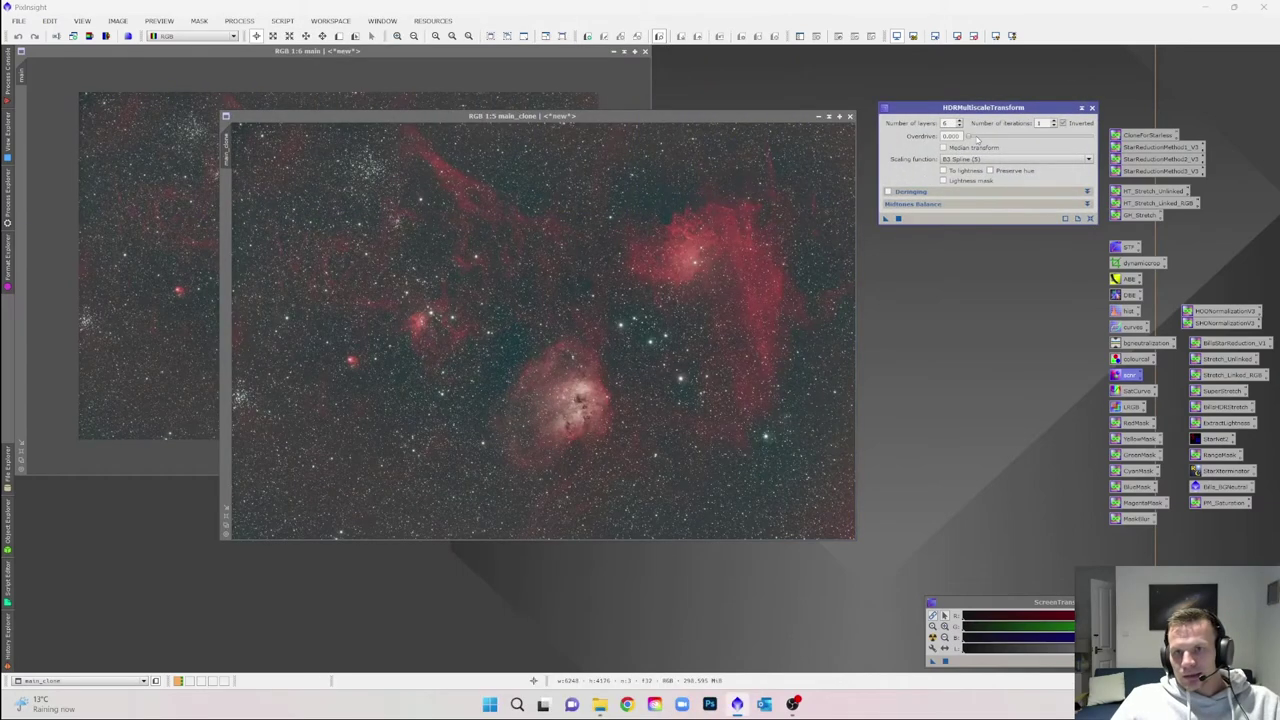
mouse_move(976, 138)
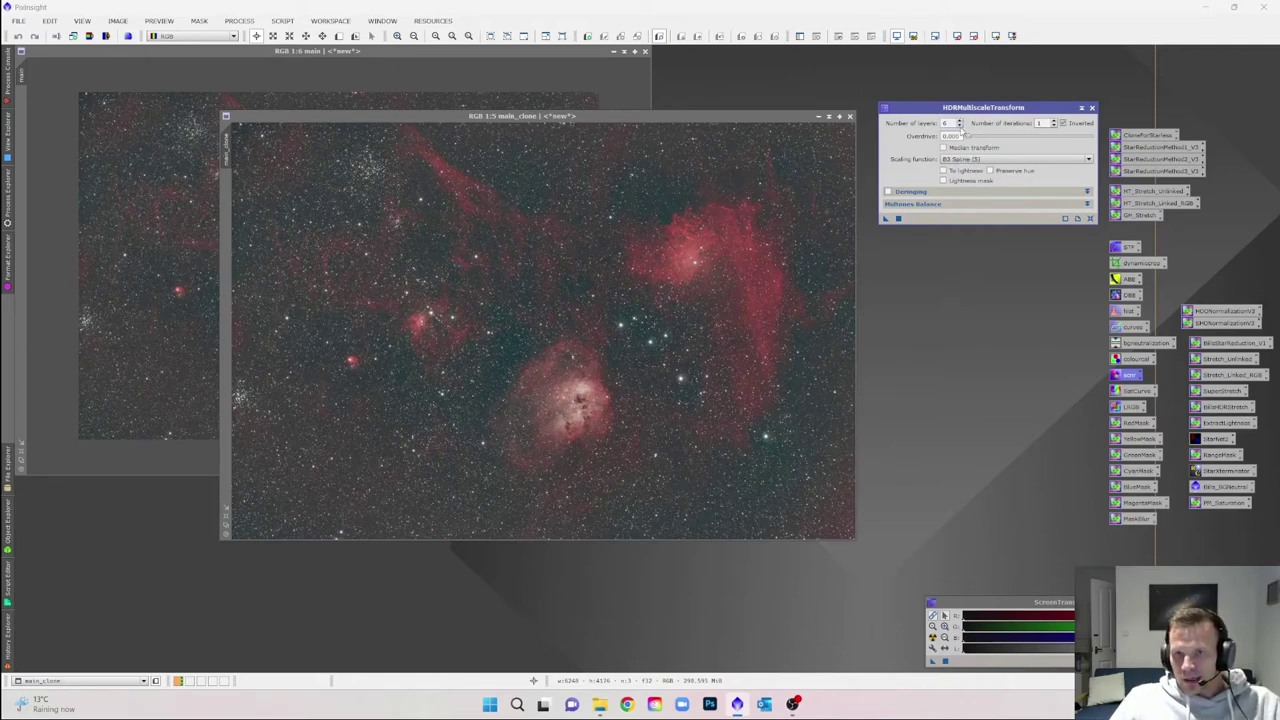
left_click(959, 125)
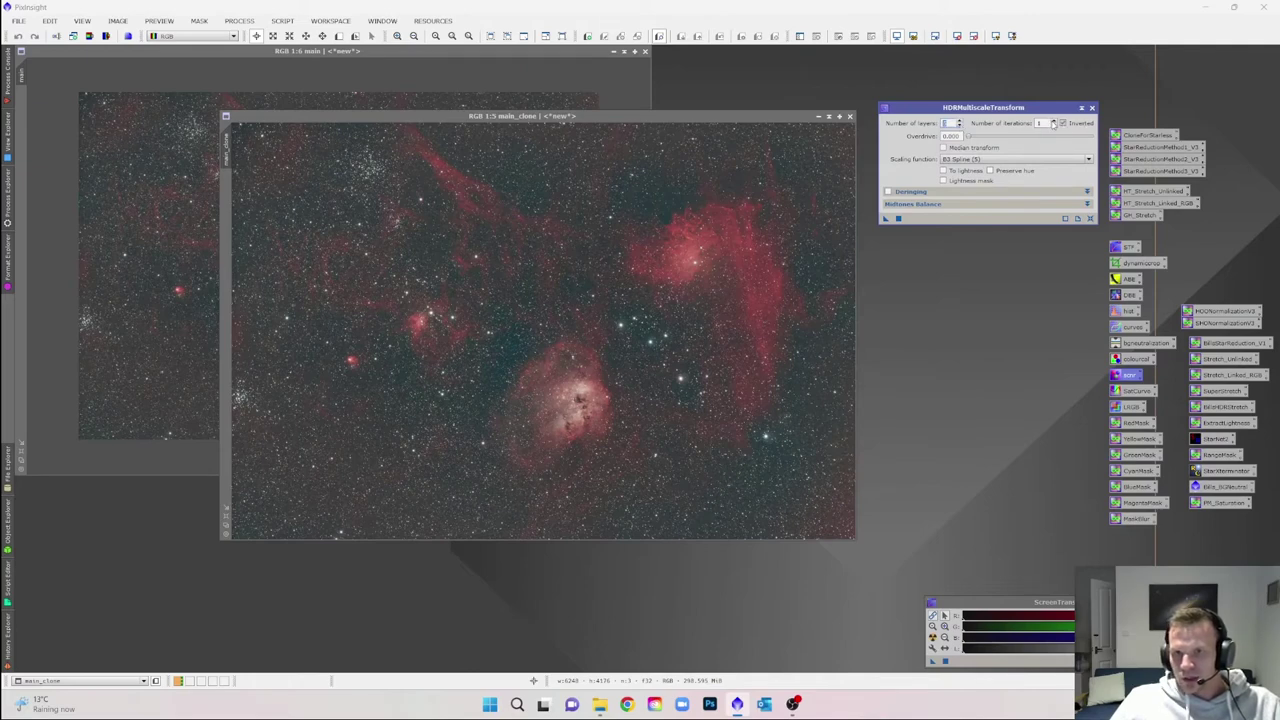
left_click(1053, 121)
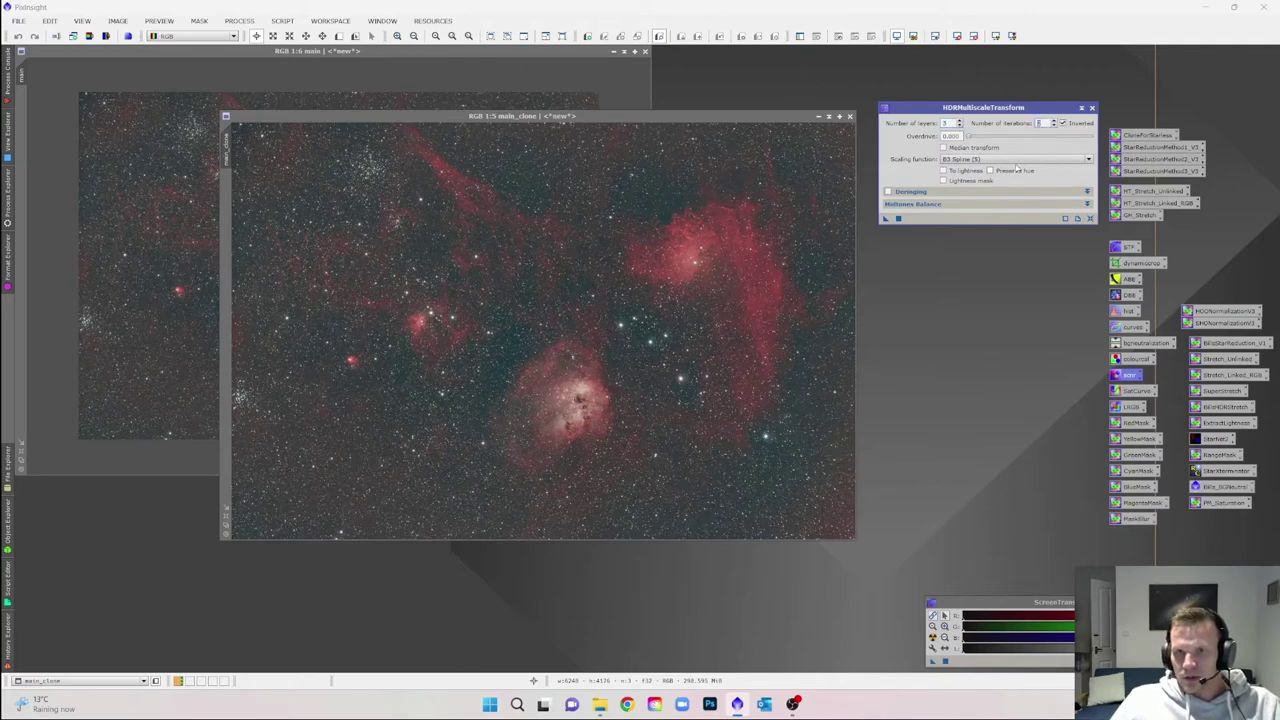
left_click_drag(889, 220, 621, 281)
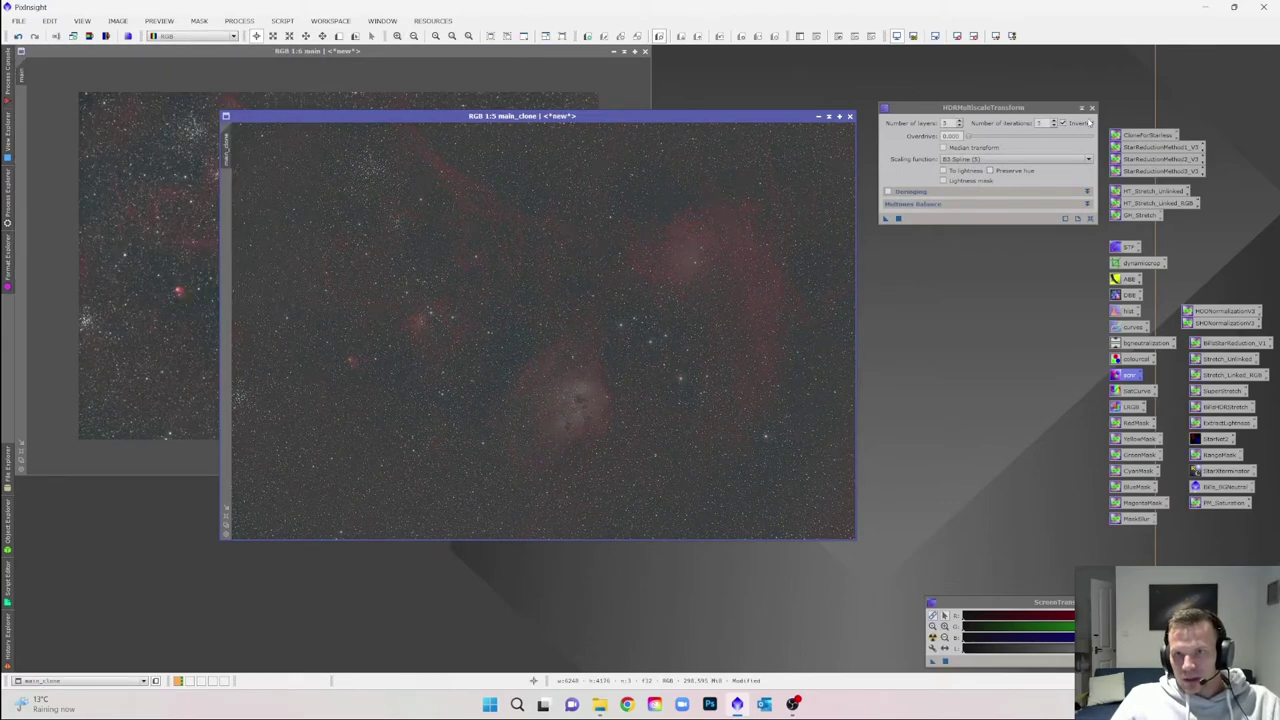
left_click(1092, 109)
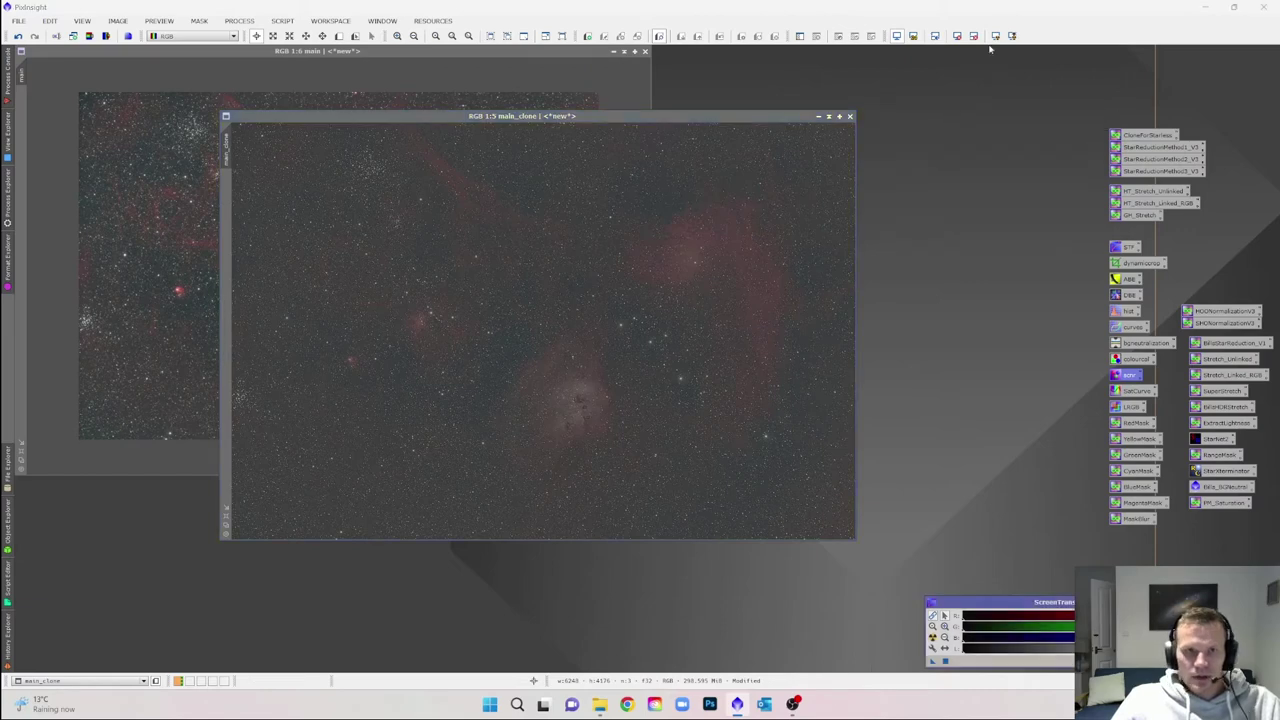
Open the StarMask process, place its dialog clear of the images and set the noise threshold to 0.20.
left_click(240, 21)
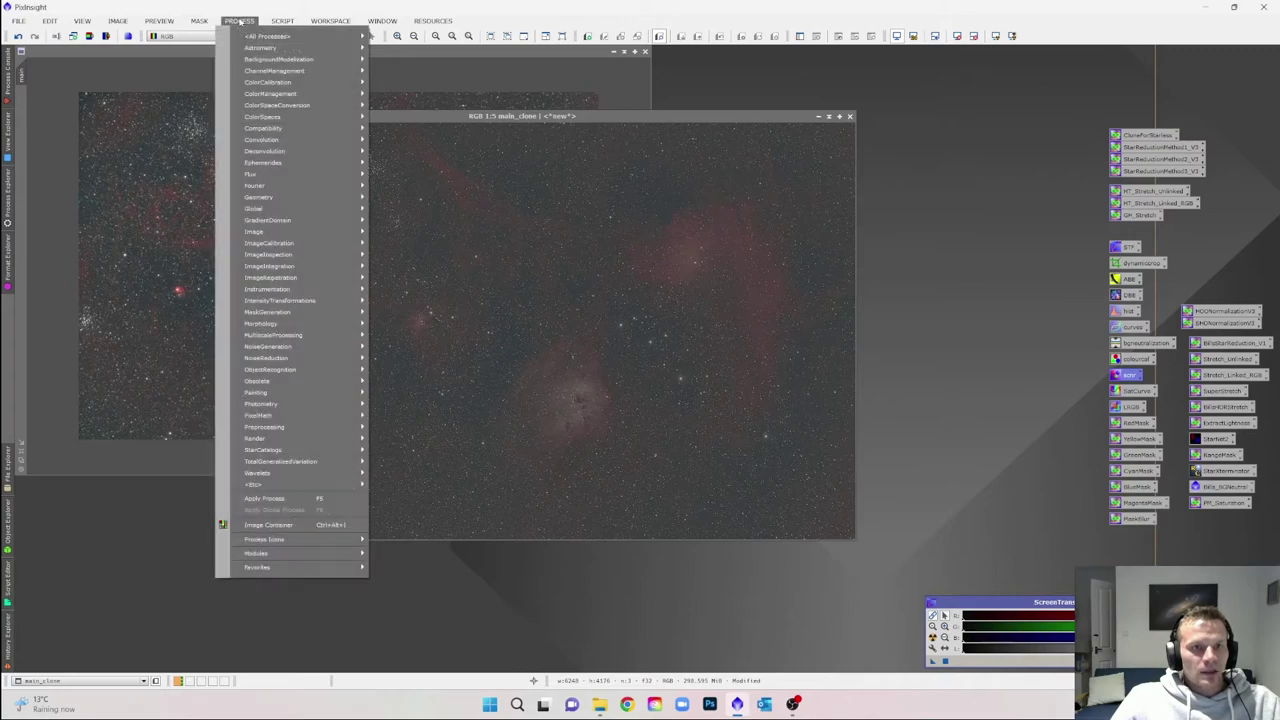
mouse_move(265, 36)
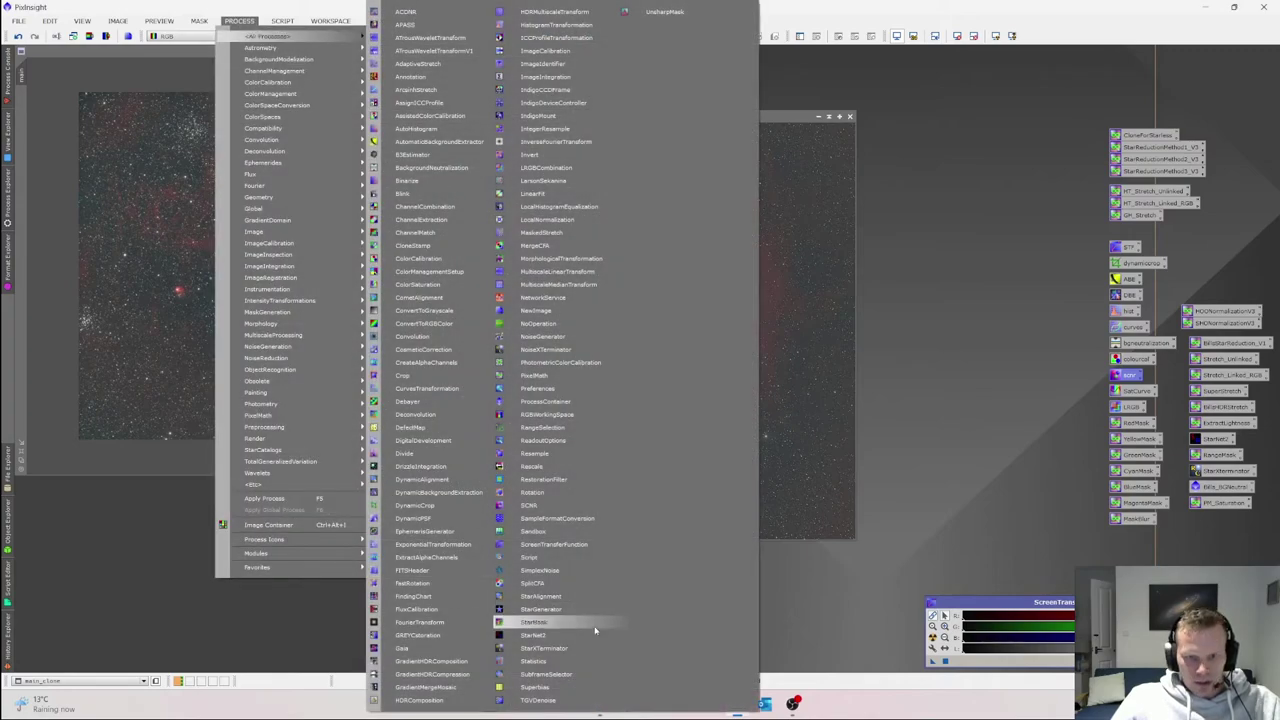
left_click(541, 623)
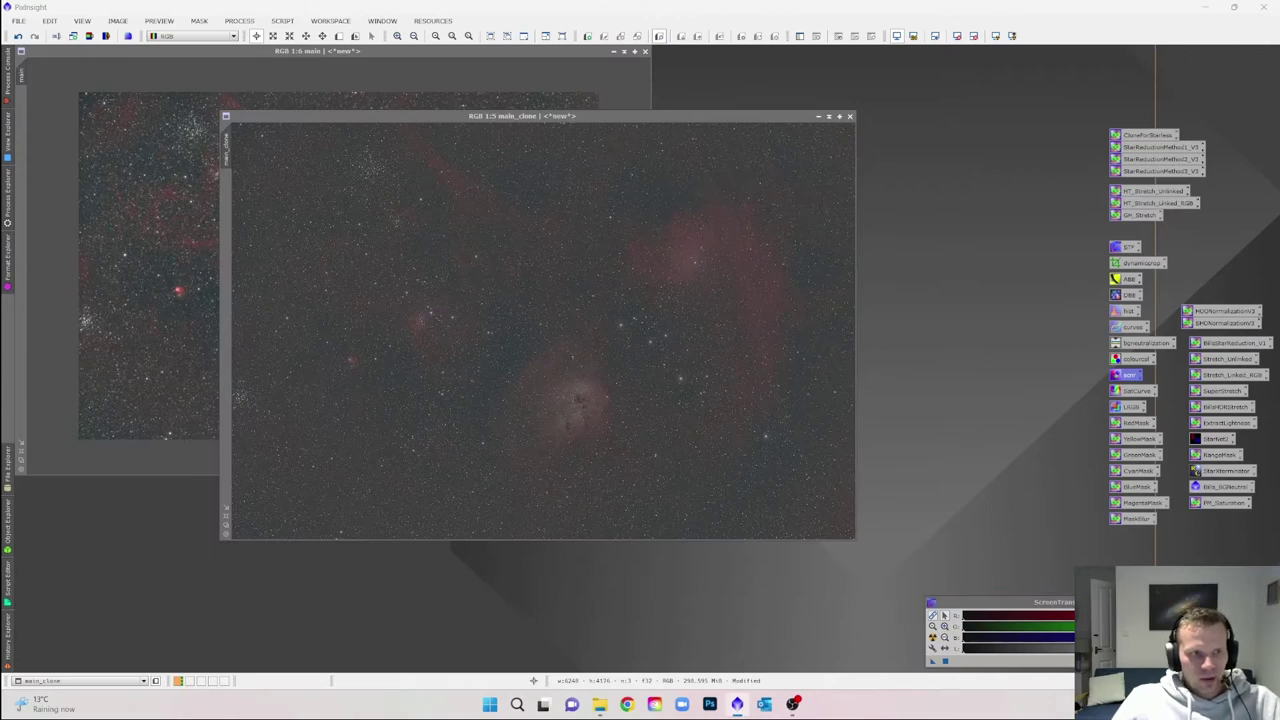
left_click_drag(289, 232, 983, 172)
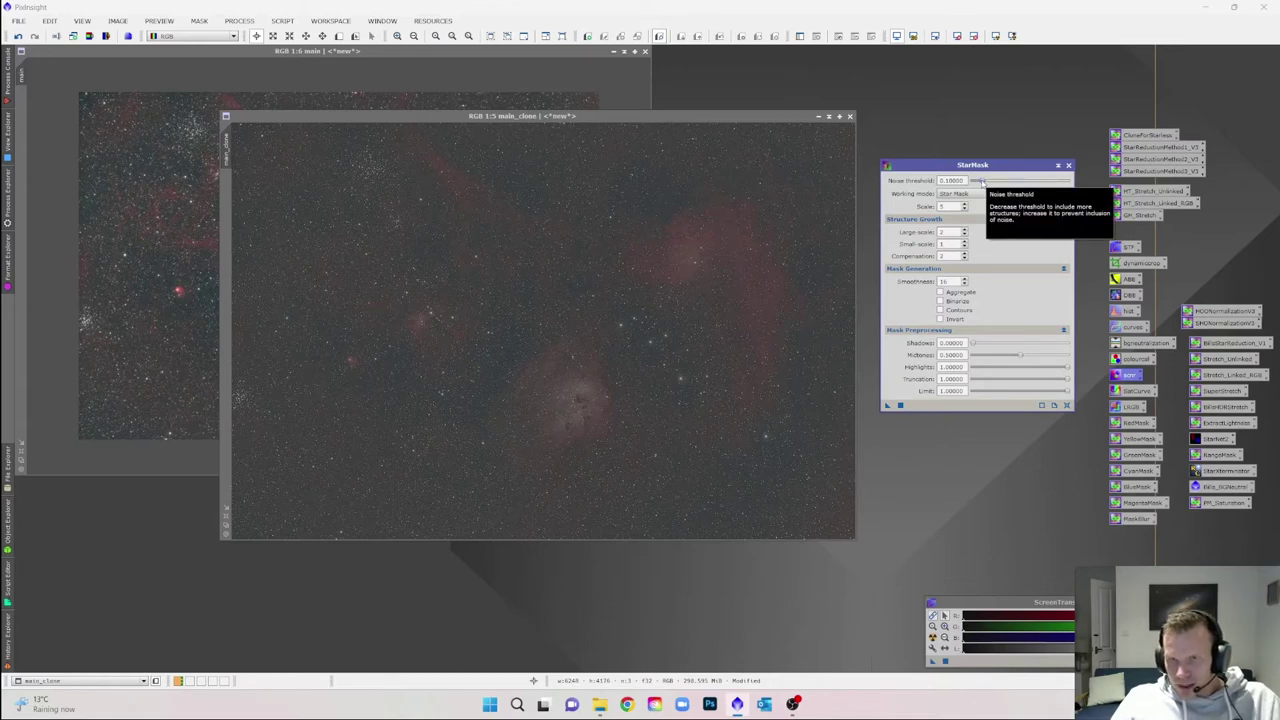
left_click_drag(983, 181, 992, 182)
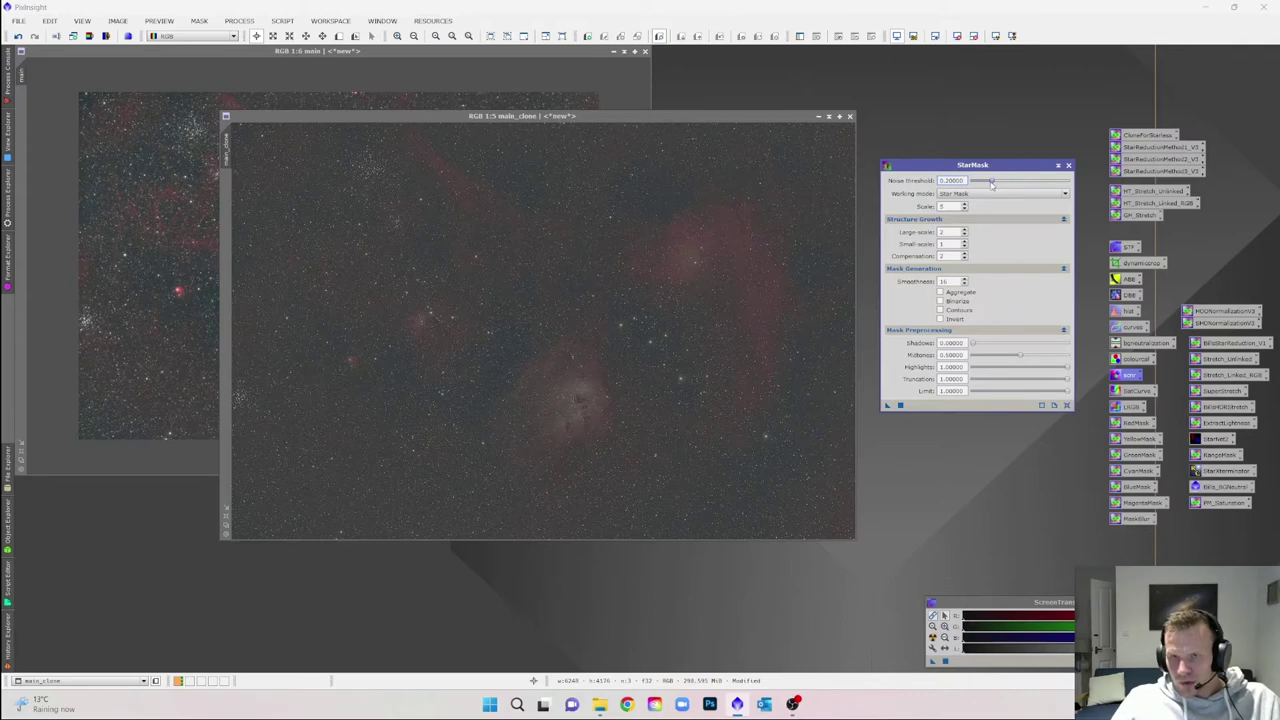
Set StarMask's large-scale and small-scale structure growth to 0 and smoothness to 12, and enable Binarize.
left_click(965, 235)
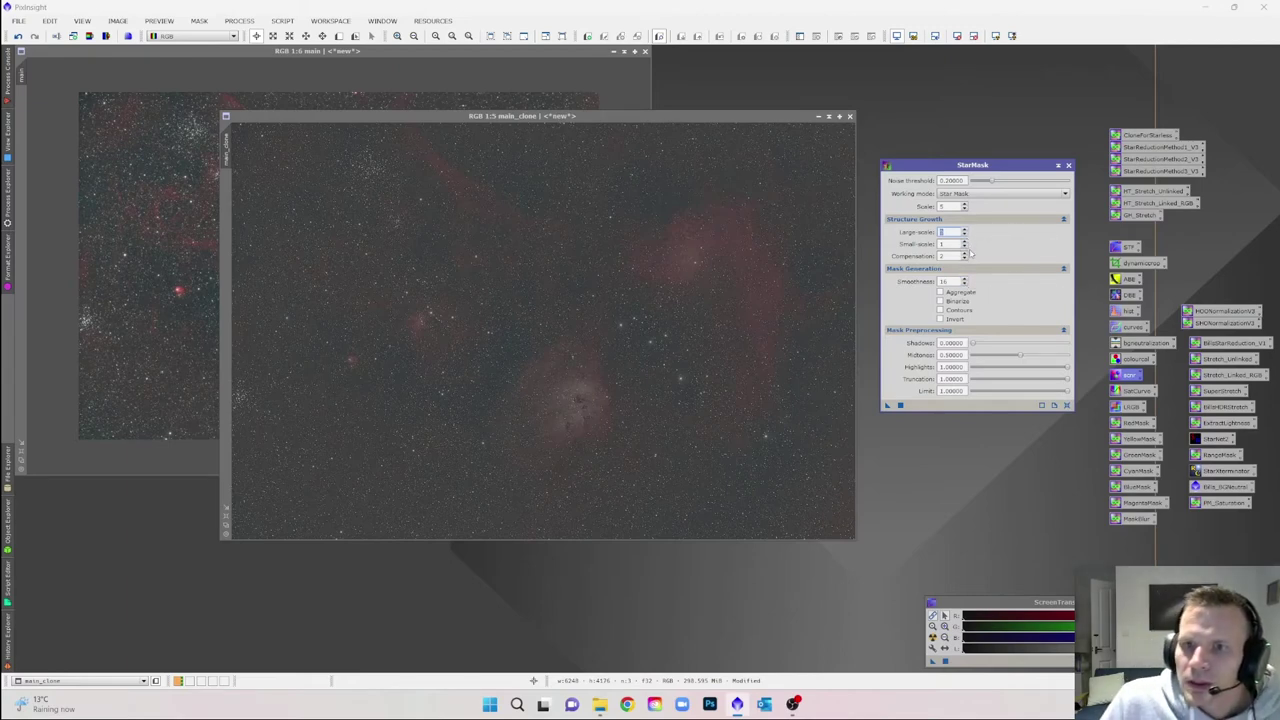
type("0")
key("Tab")
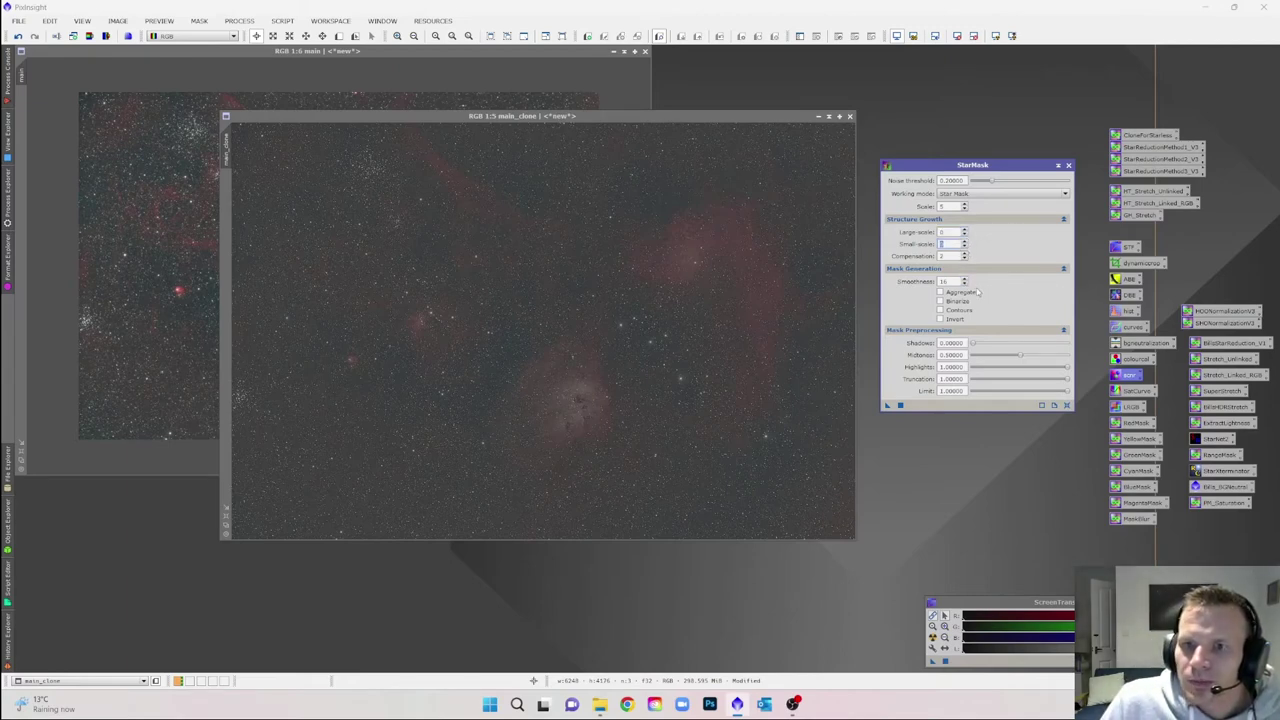
left_click(964, 284)
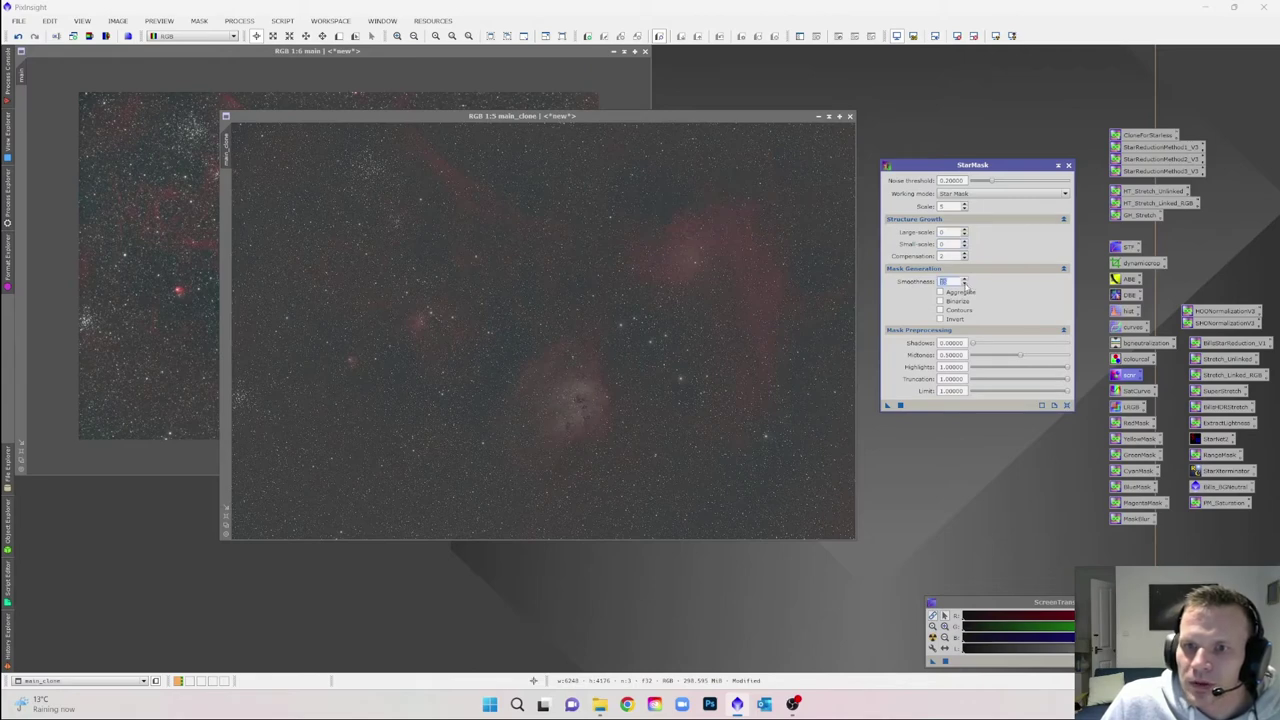
left_click(940, 300)
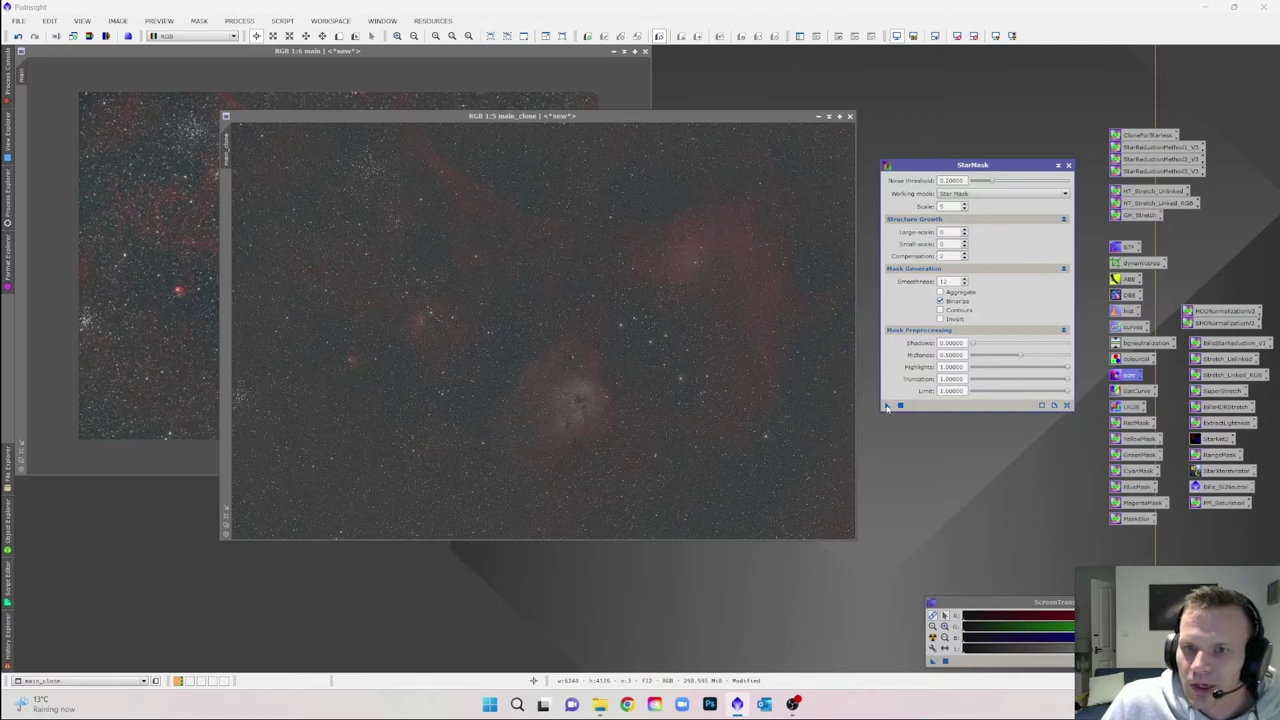
Generate a star mask from the HDR-processed clone, move the mask window over the clone and close StarMask.
left_click_drag(547, 370, 543, 357)
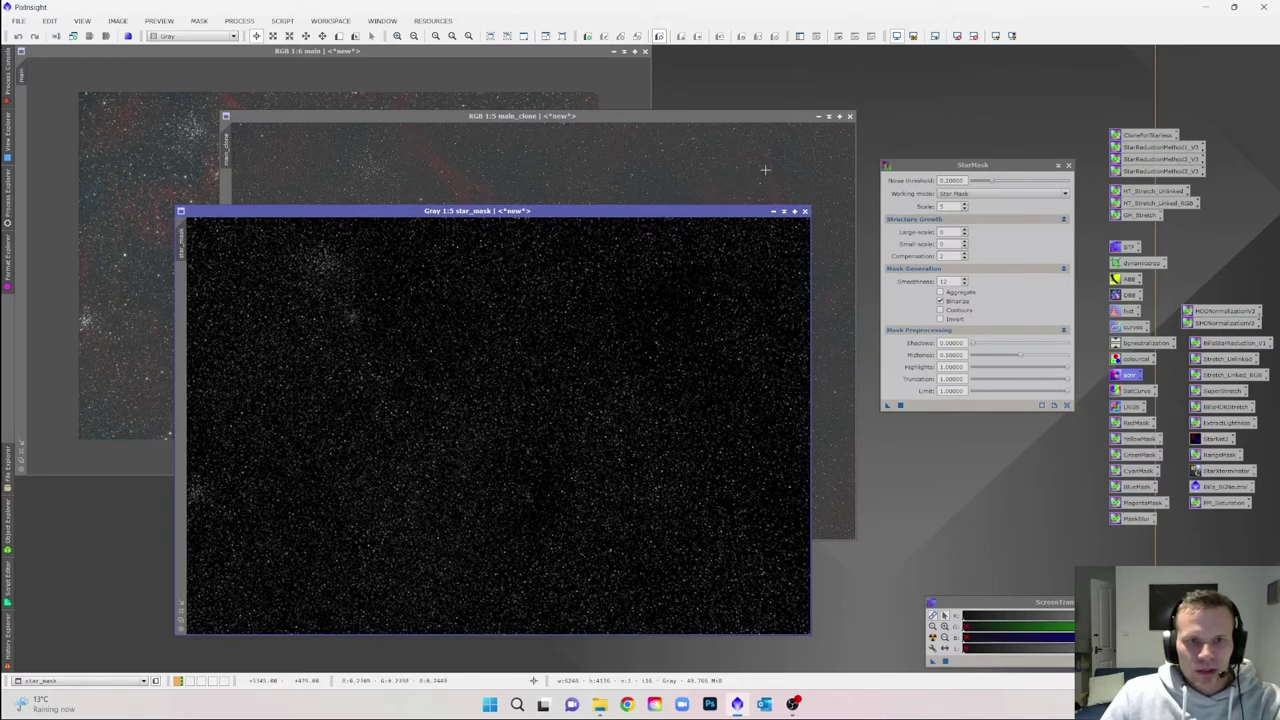
left_click_drag(635, 215, 641, 120)
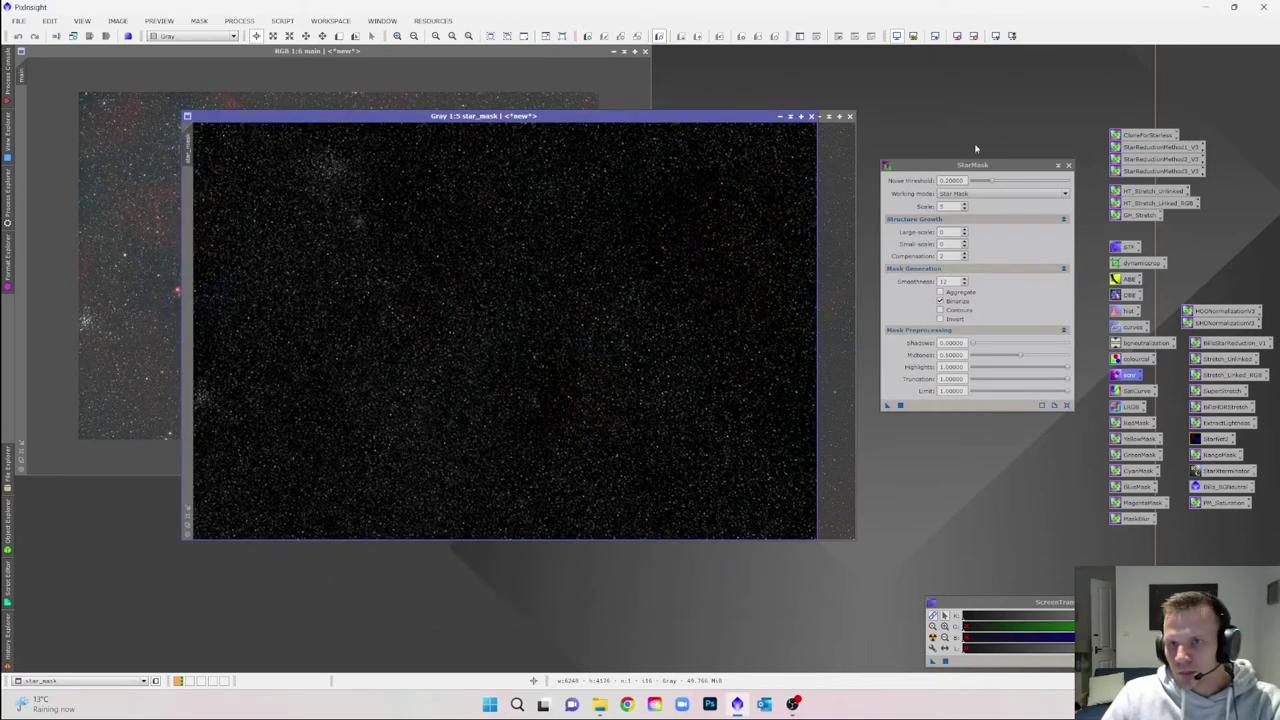
left_click(1068, 166)
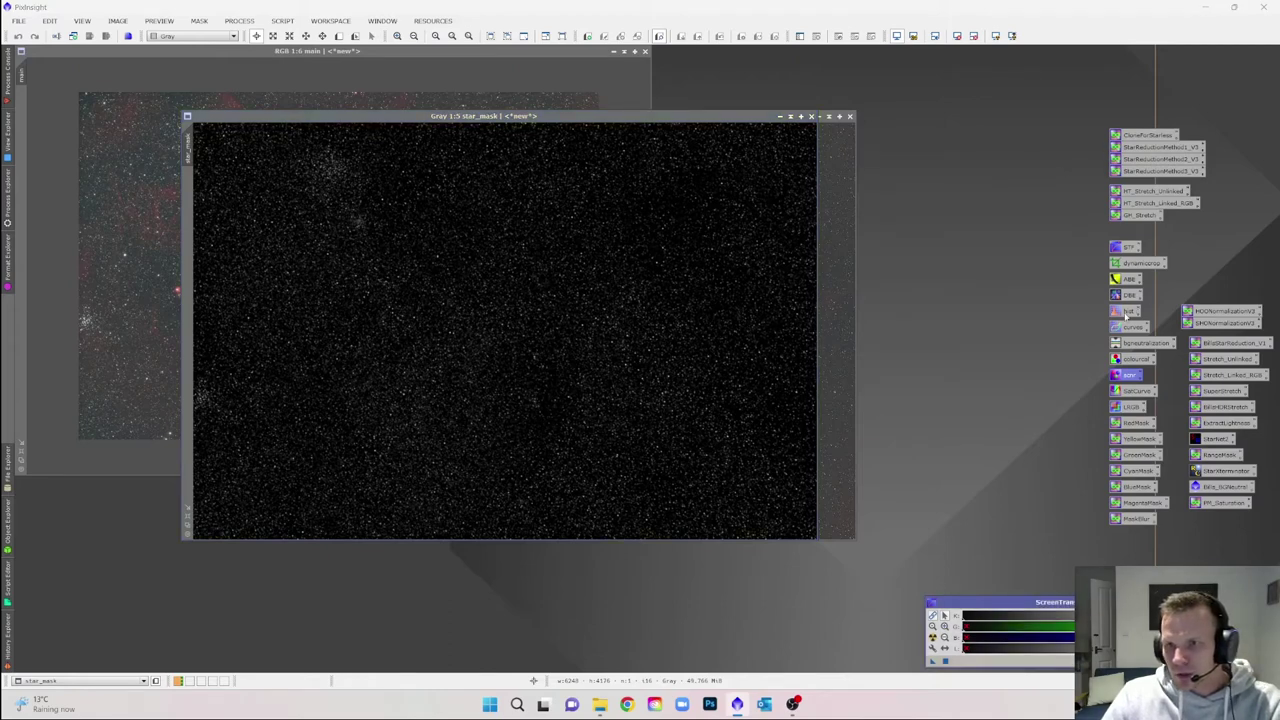
Open HistogramTransformation, place it beside the star mask and select star_mask as its view.
double_click(1127, 313)
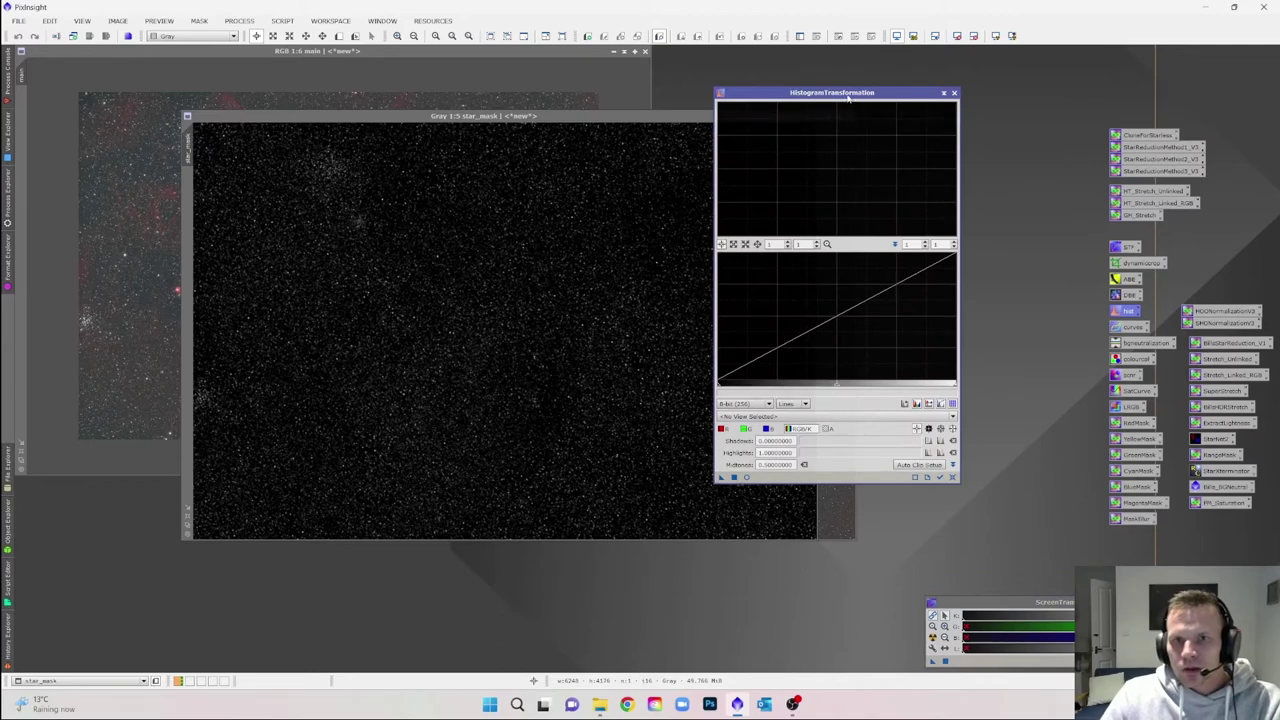
left_click_drag(843, 92, 953, 80)
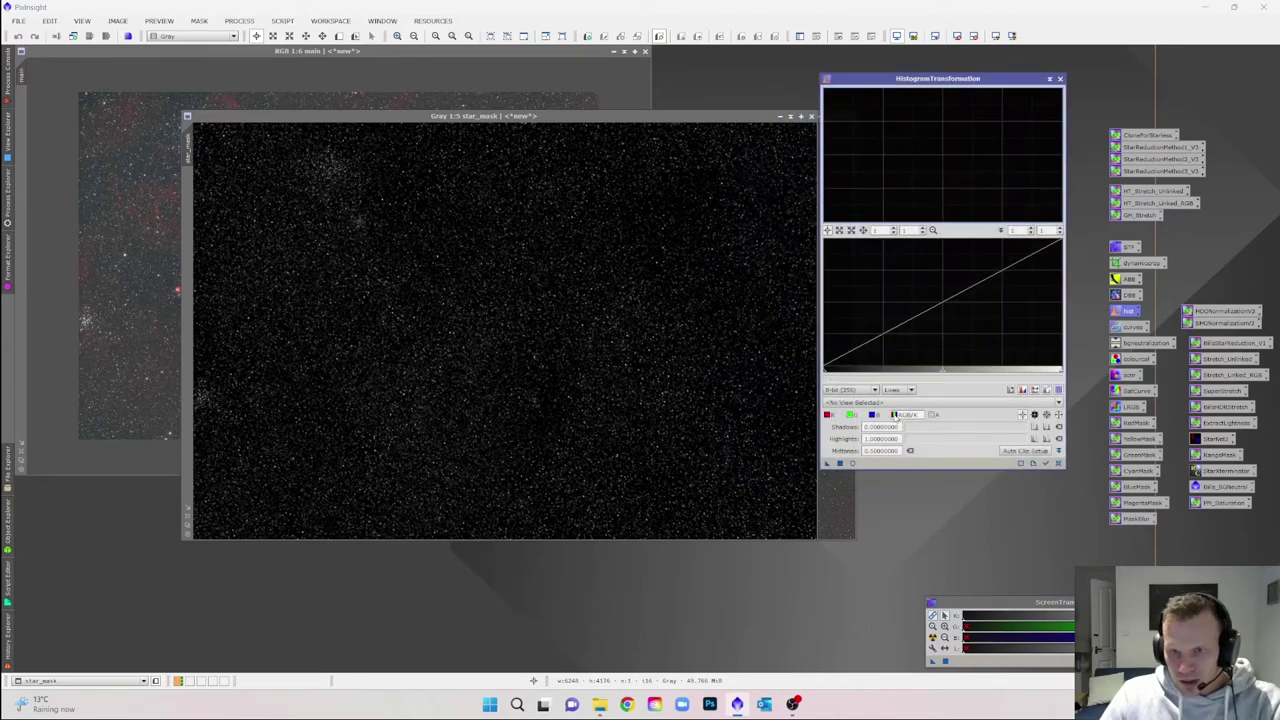
left_click(580, 117)
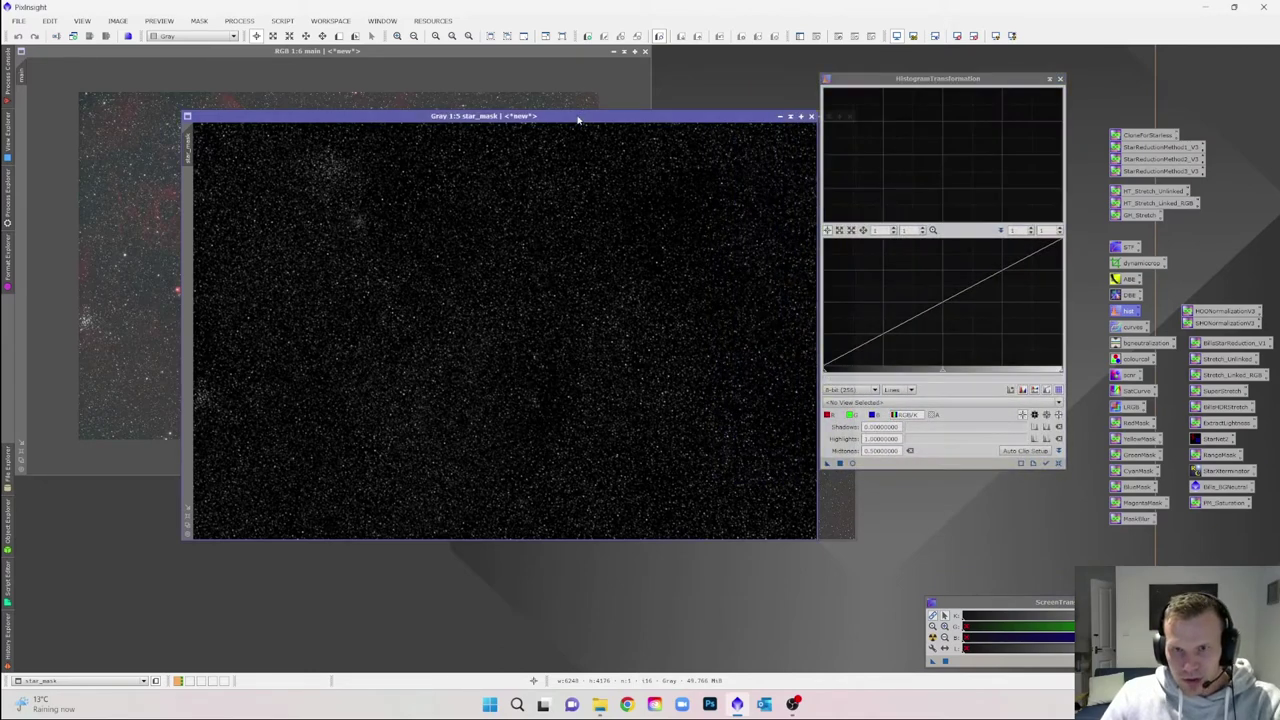
left_click(855, 402)
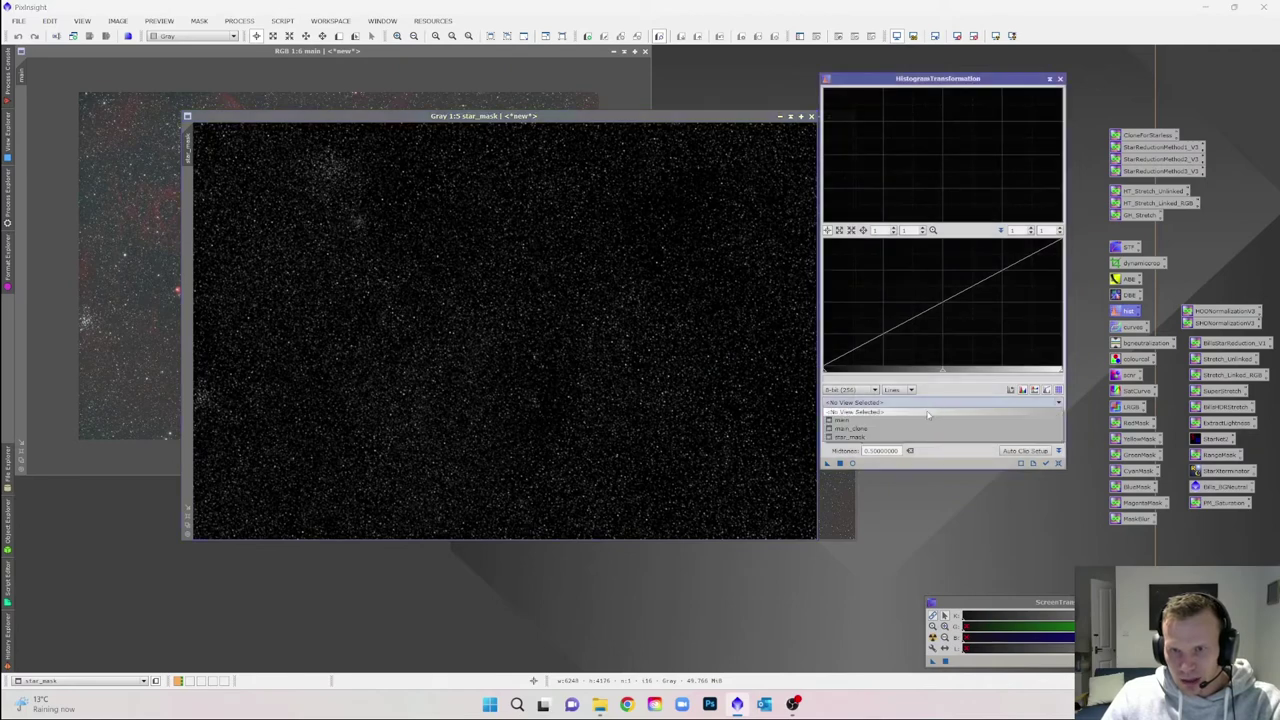
left_click(852, 437)
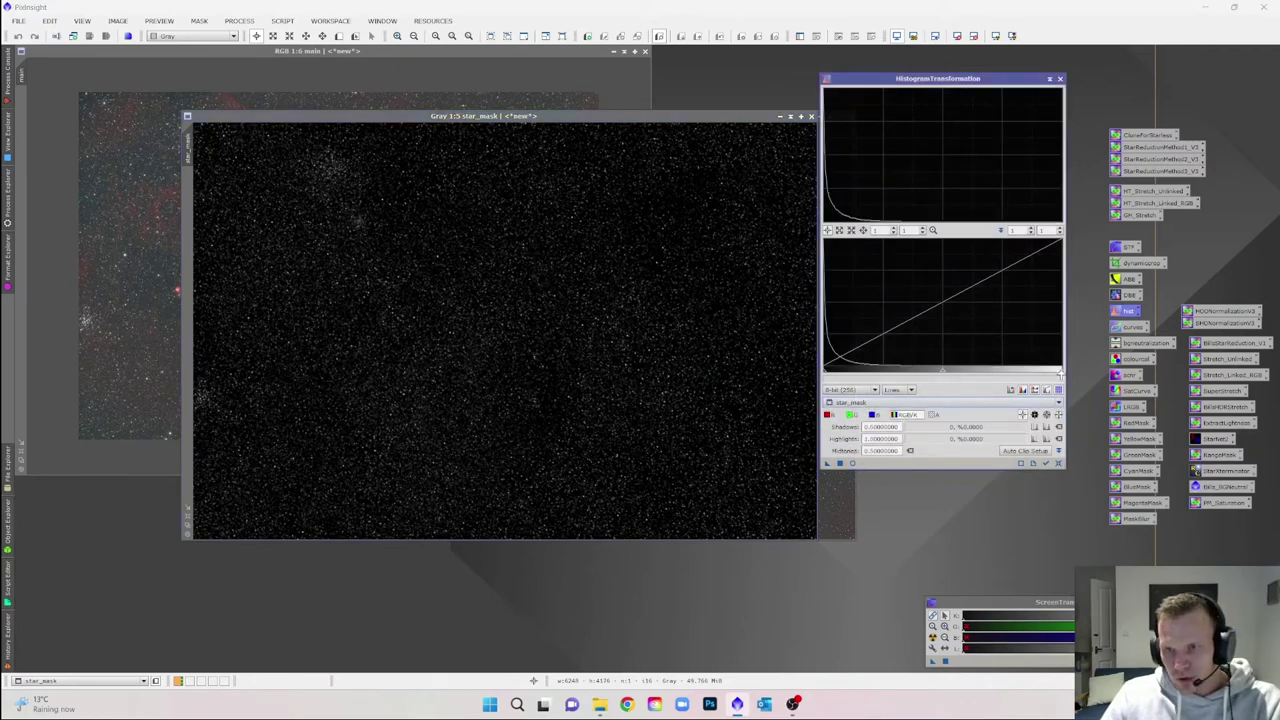
Brighten star_mask by lowering the histogram highlights to about 0.72 using the real-time preview, apply it, and close HistogramTransformation and the preview.
left_click_drag(1060, 371, 1048, 371)
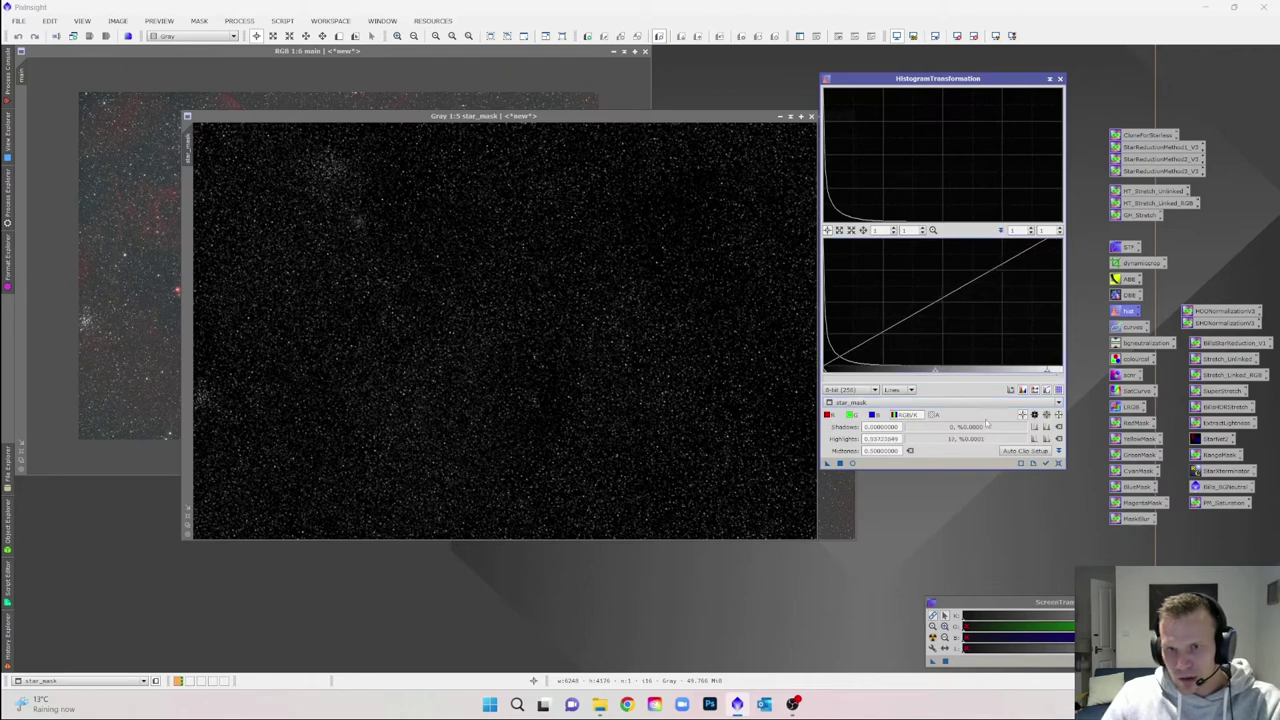
left_click(852, 464)
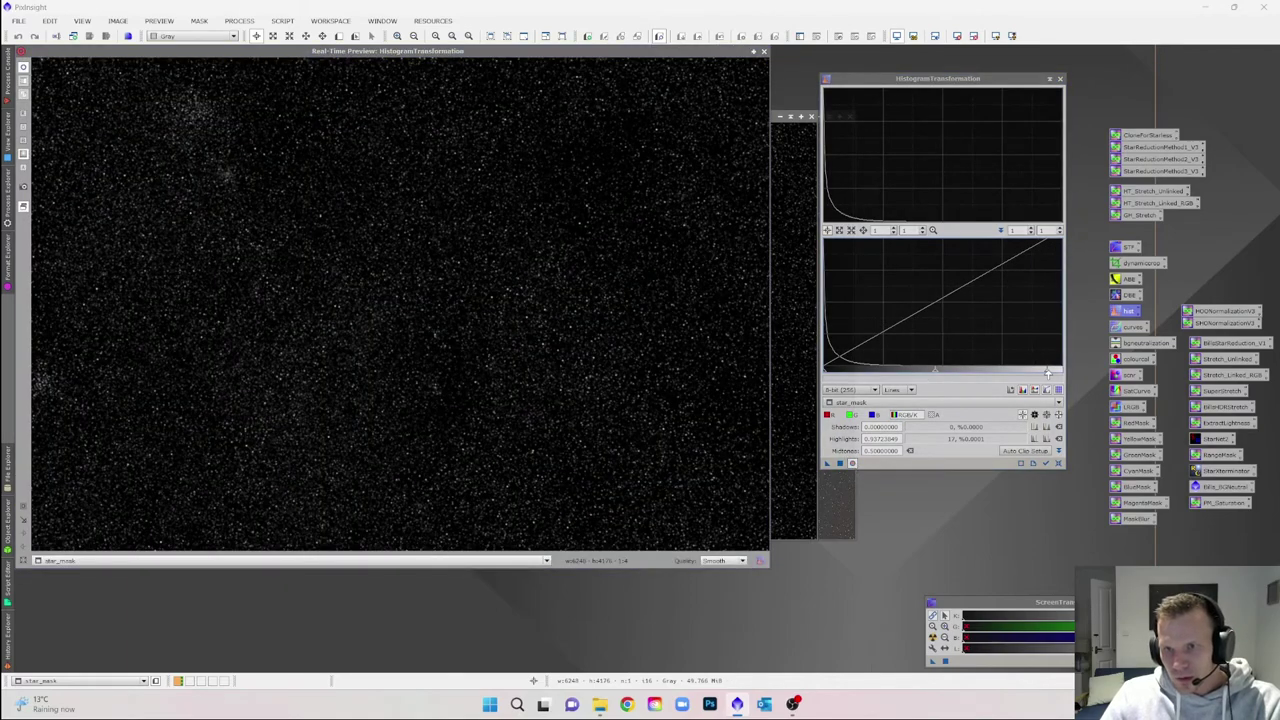
left_click_drag(1047, 371, 995, 374)
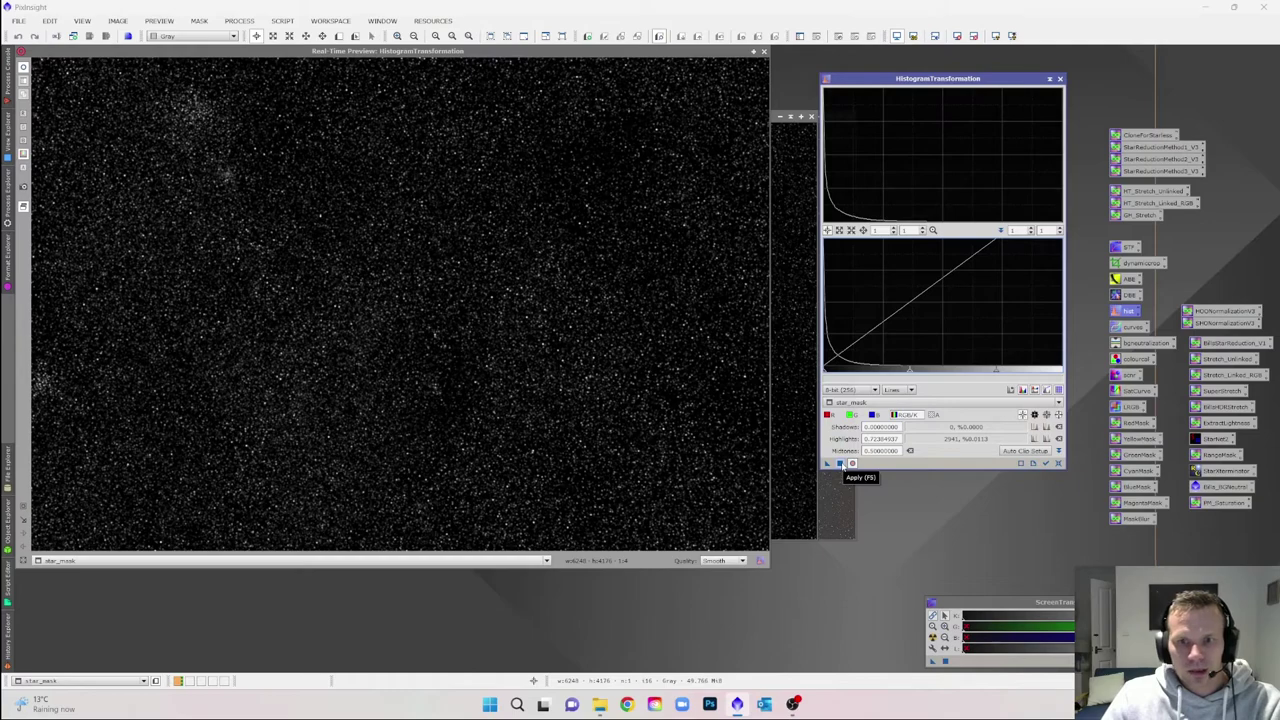
left_click(845, 465)
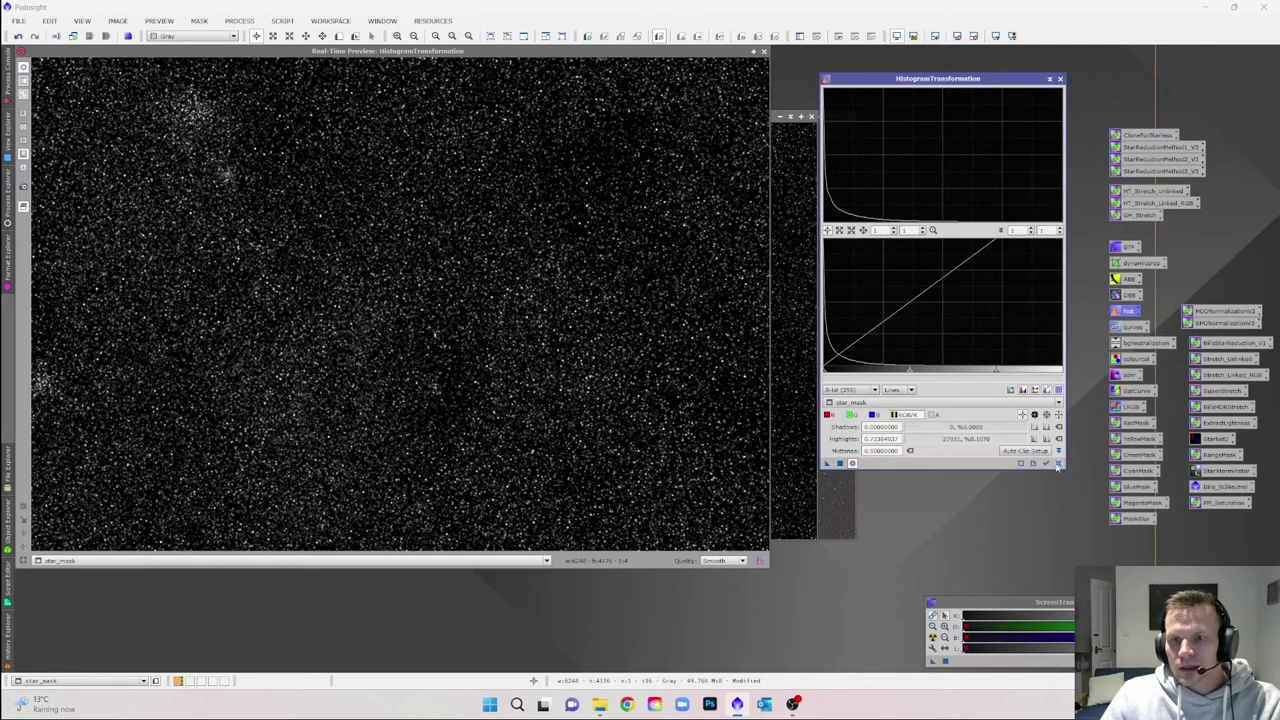
left_click(1060, 78)
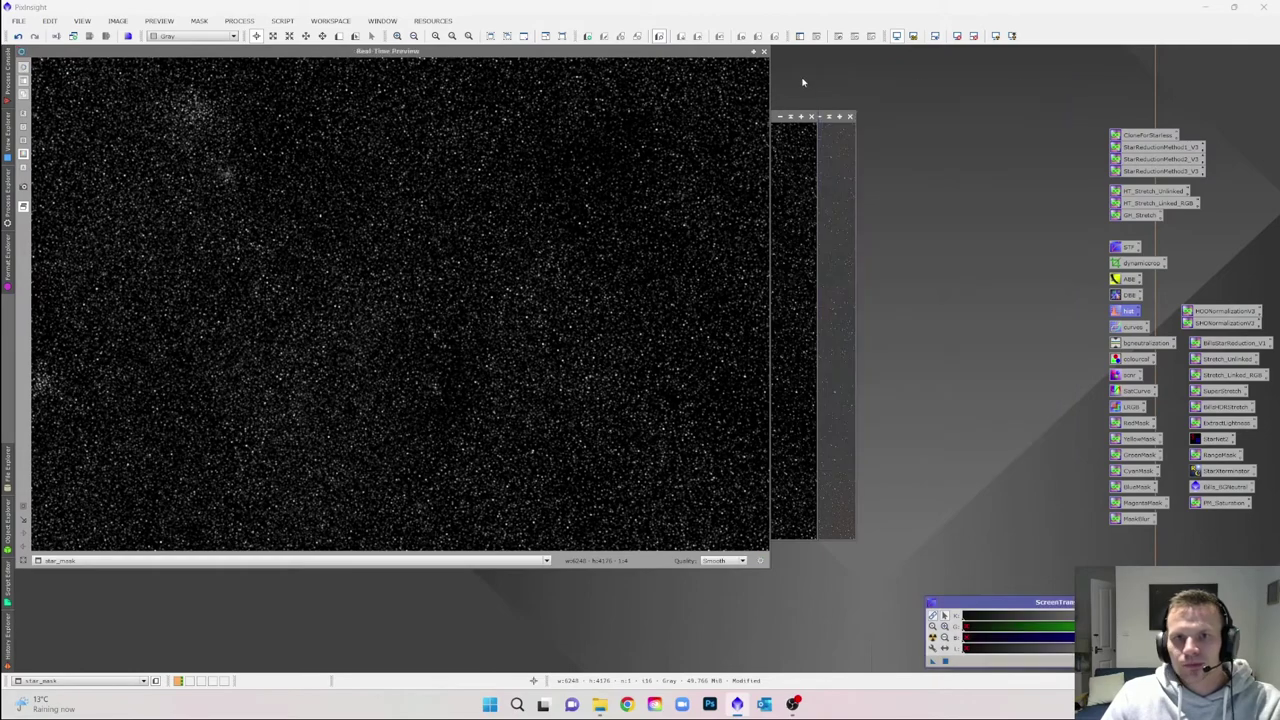
left_click(764, 51)
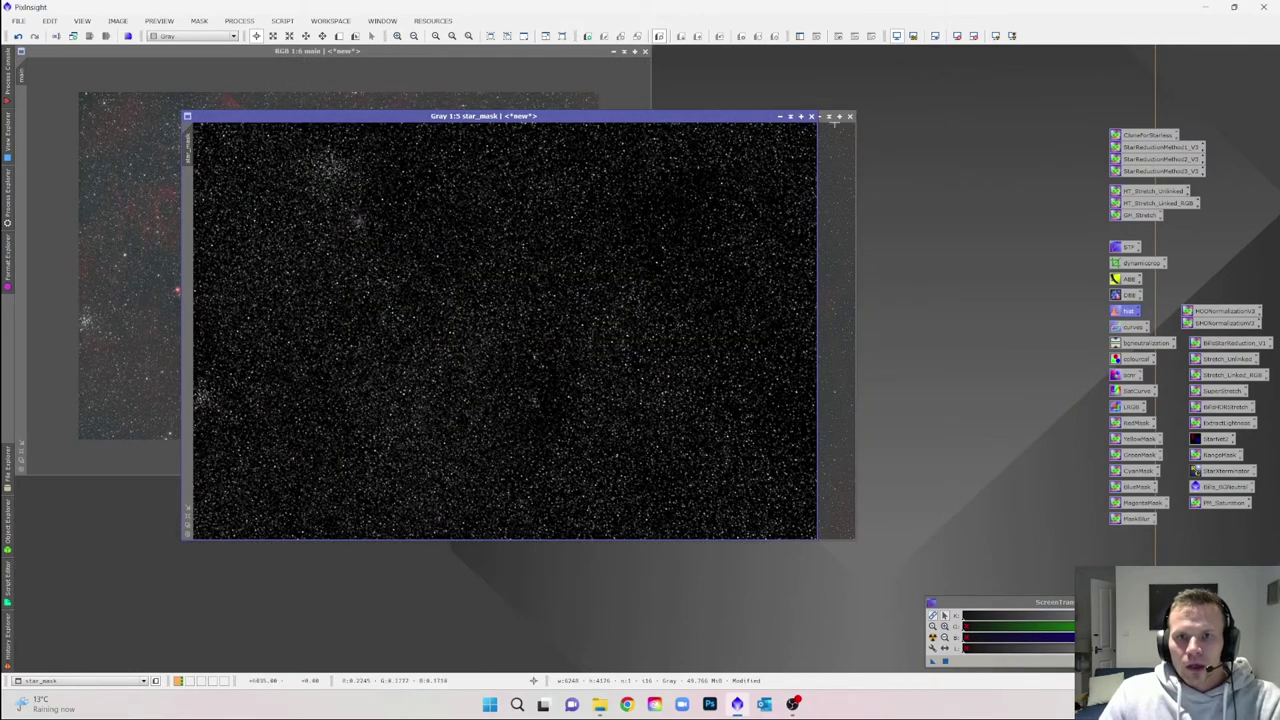
Close the main_clone image without saving and move the star mask window clear of the main image.
left_click(832, 140)
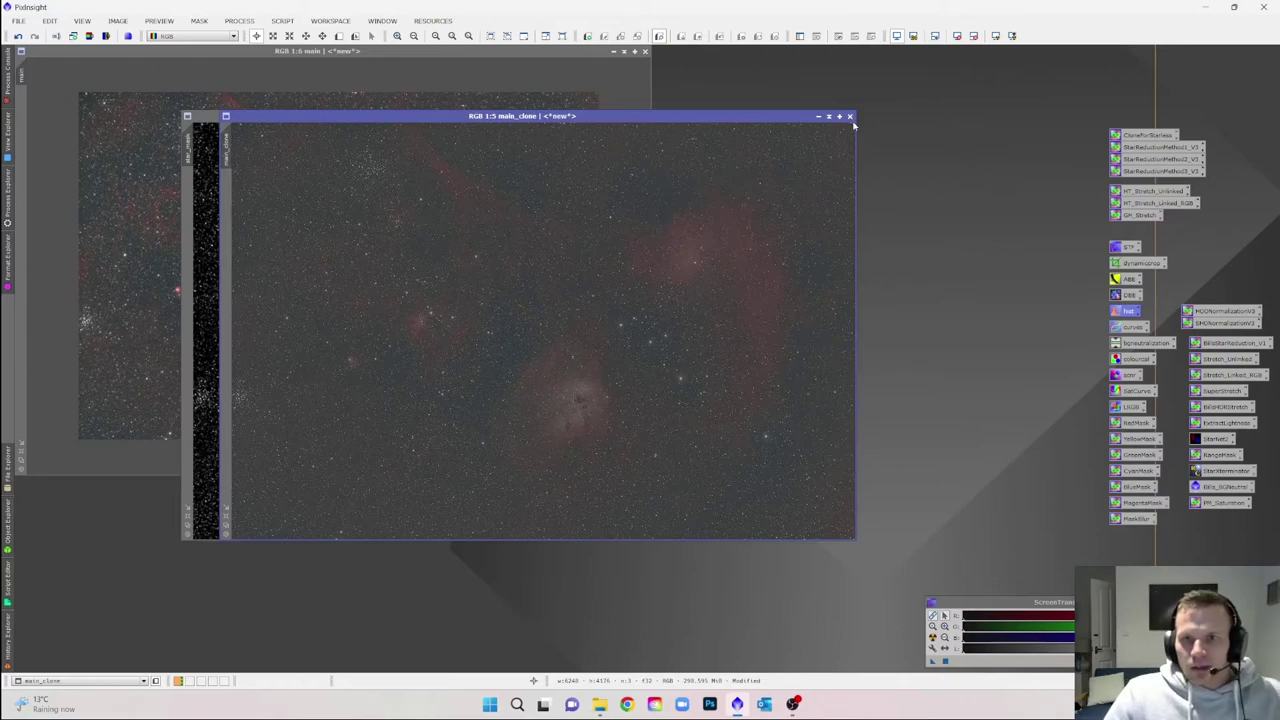
left_click(850, 117)
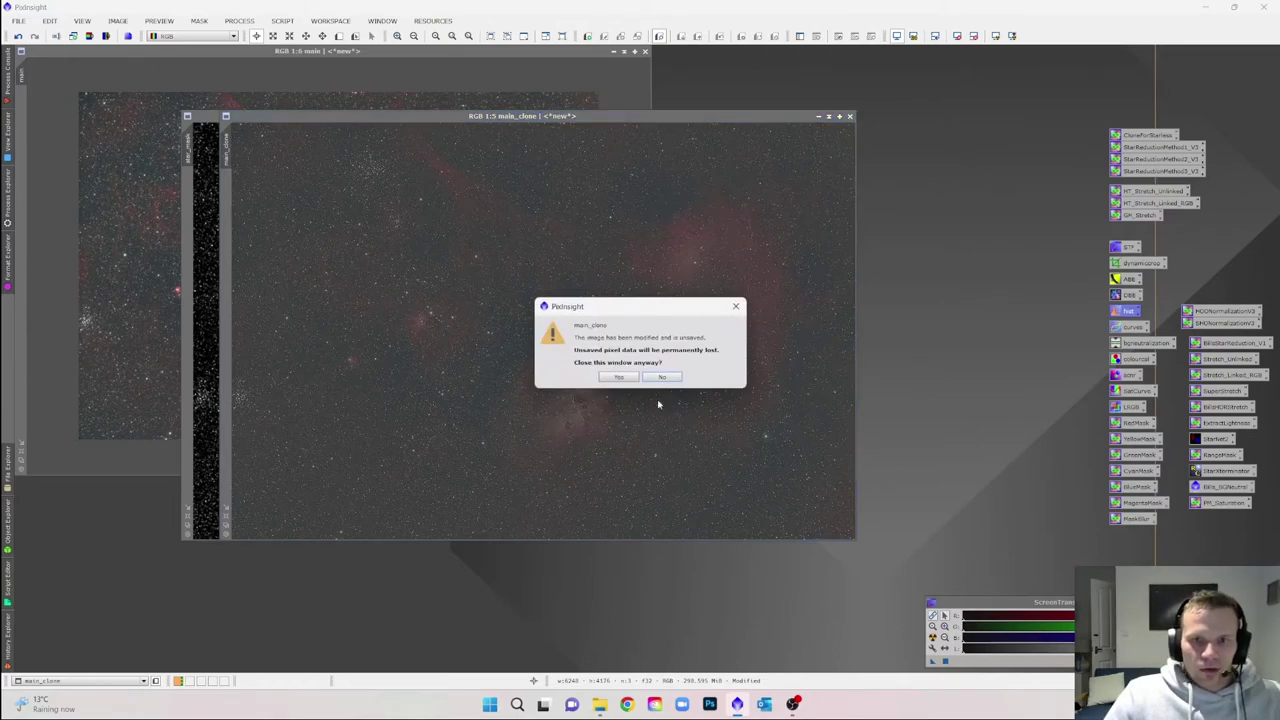
left_click(617, 377)
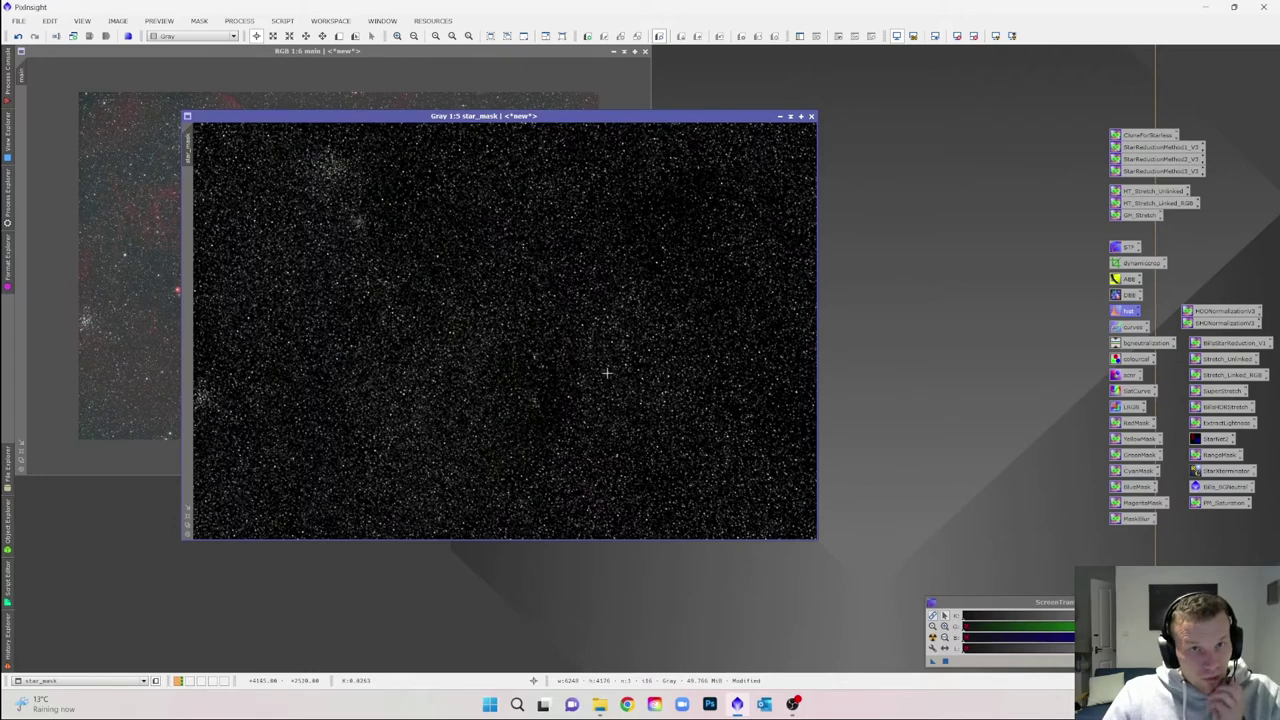
left_click_drag(649, 117, 882, 110)
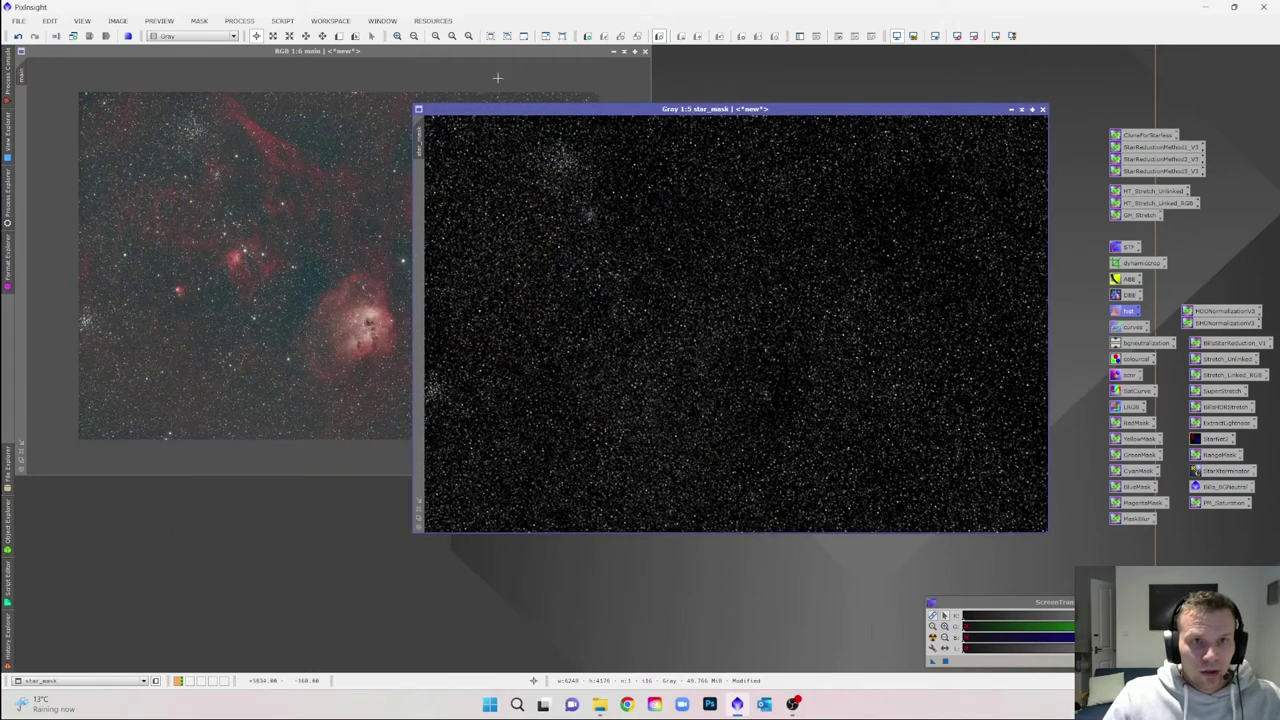
Extract the CIE L* component from the main image and place the resulting luminance window beside it.
left_click(443, 55)
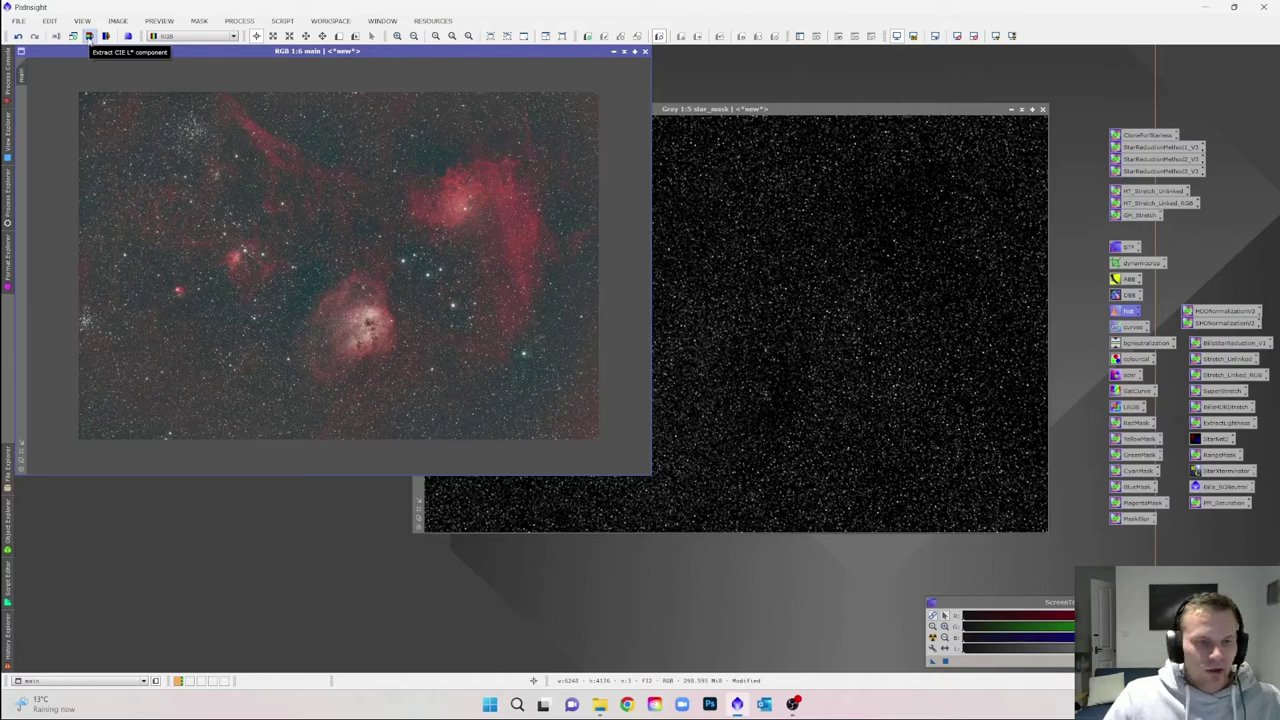
left_click(88, 36)
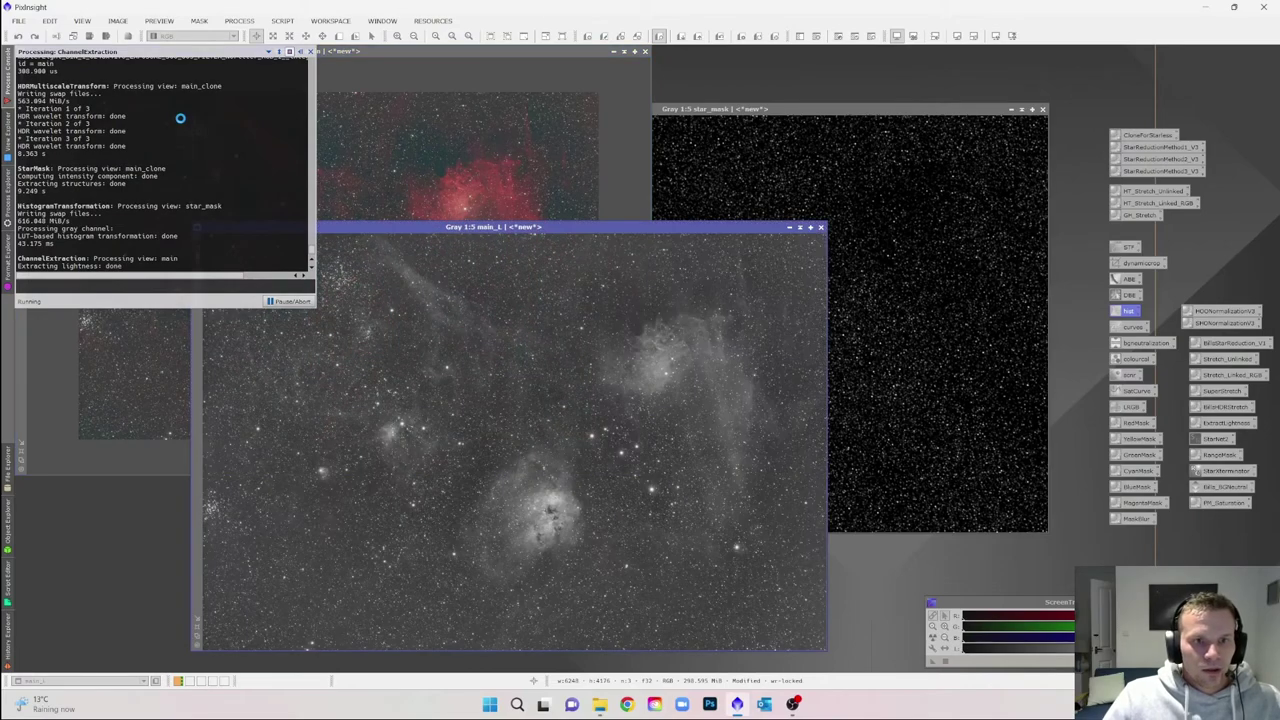
left_click_drag(630, 228, 777, 63)
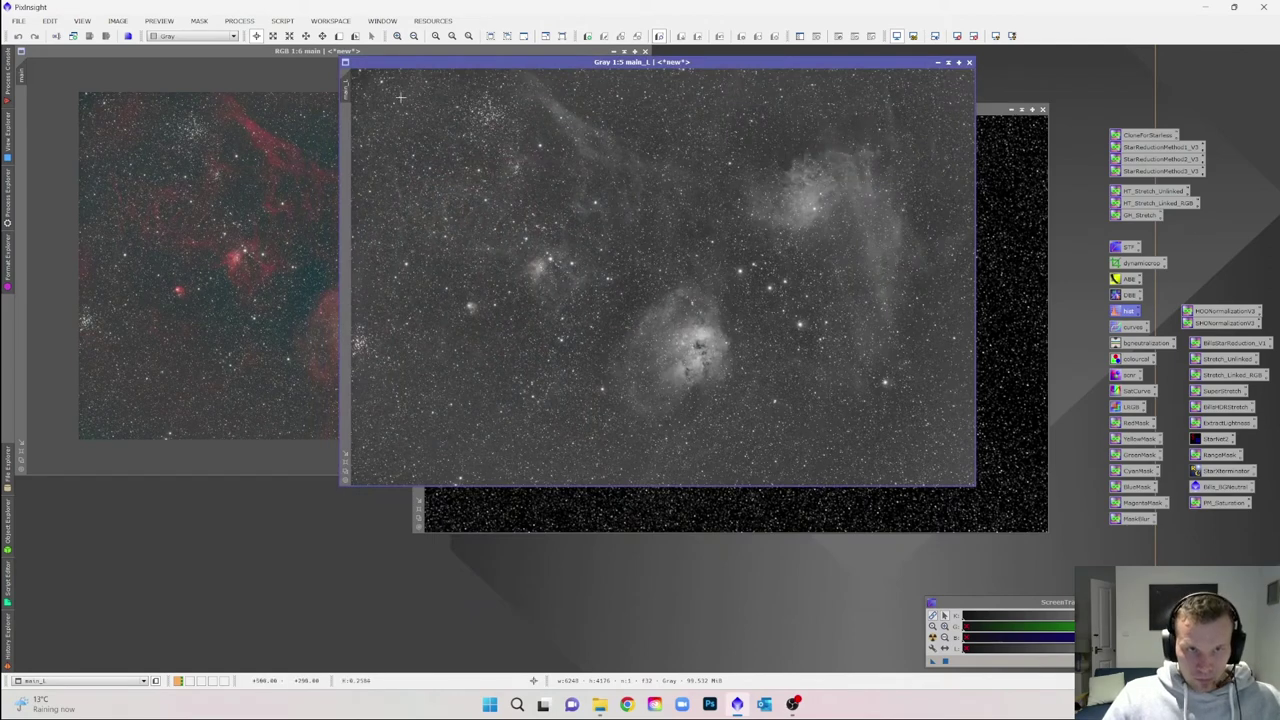
Apply main_L as a mask to the main image and hide the red mask overlay.
mouse_move(352, 86)
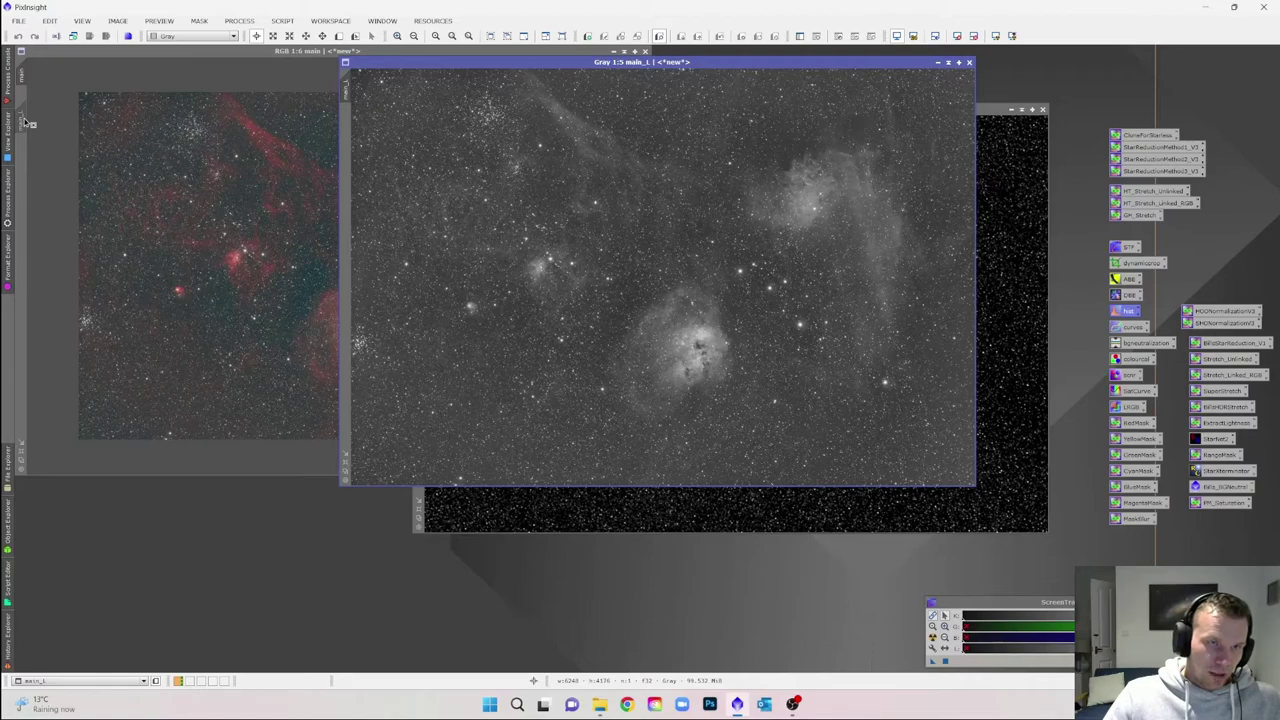
left_click_drag(30, 122, 24, 121)
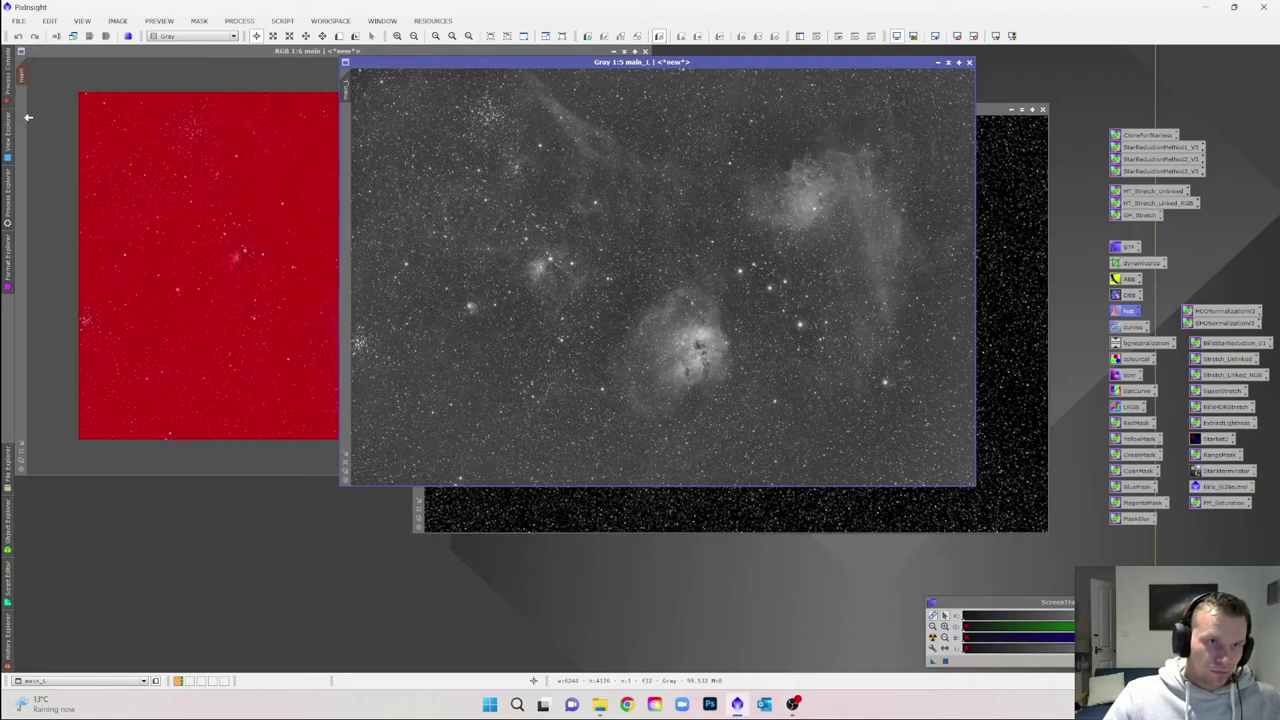
left_click(110, 113)
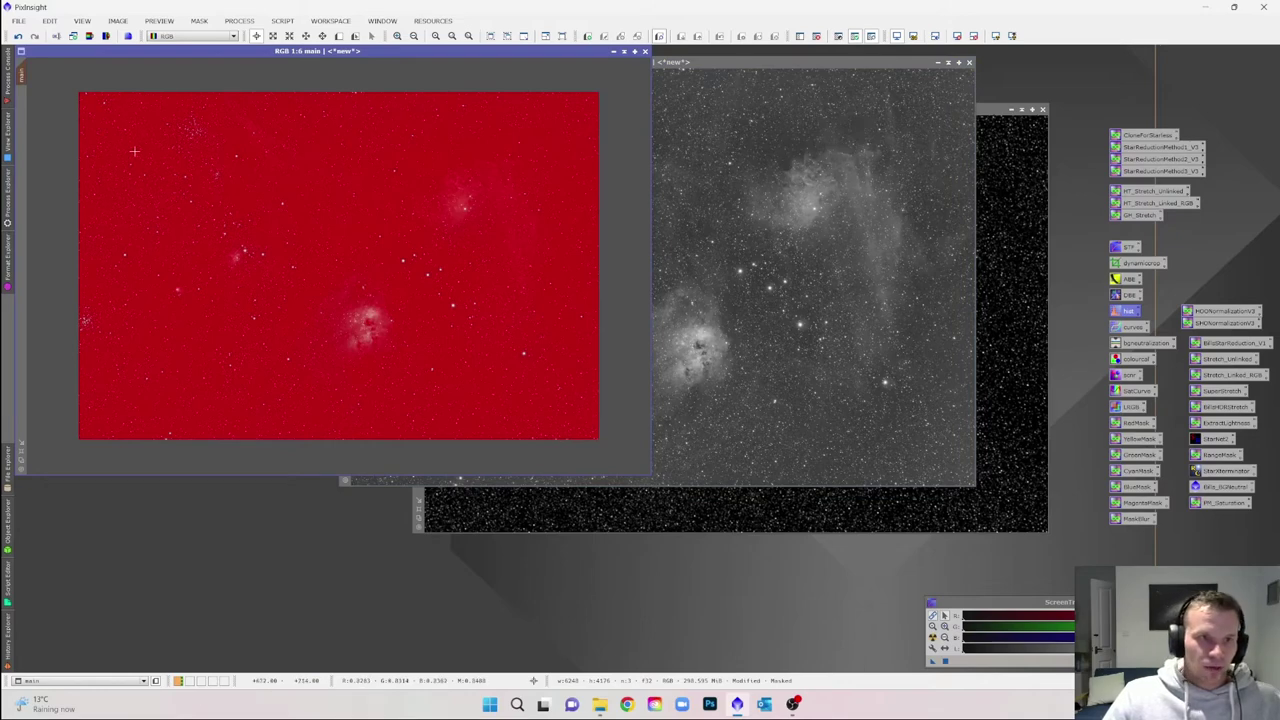
right_click(158, 111)
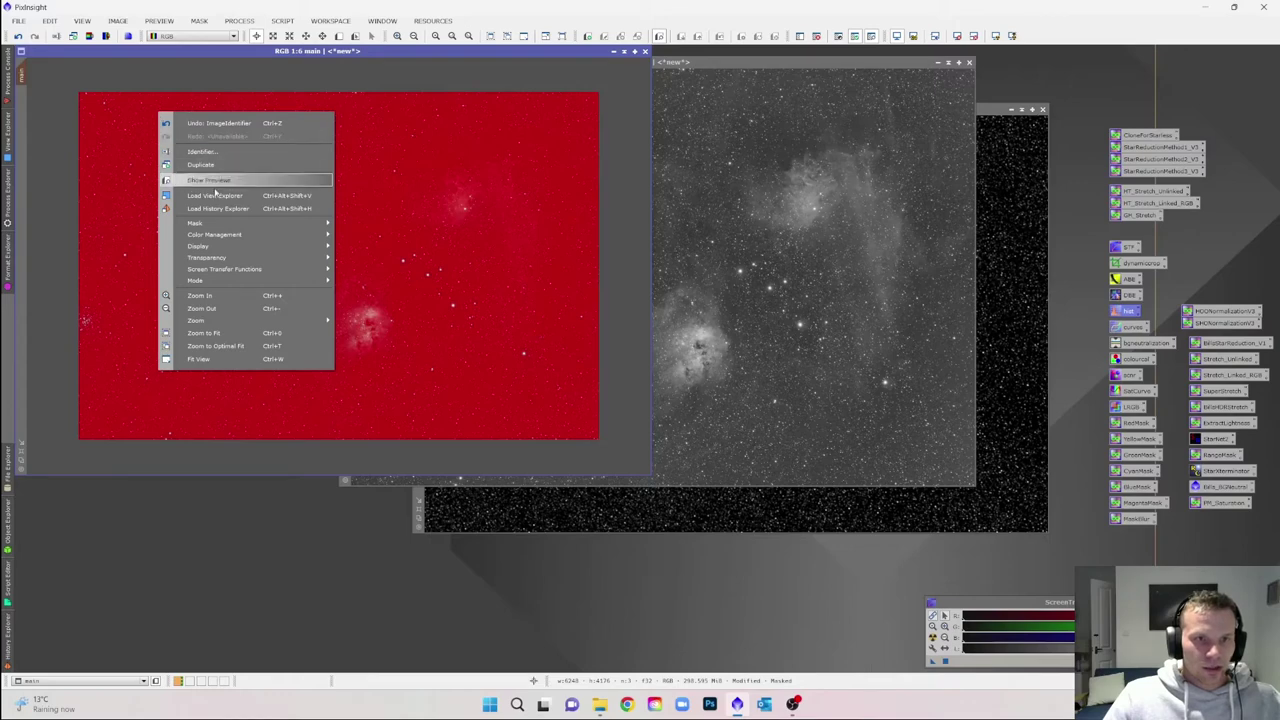
mouse_move(250, 222)
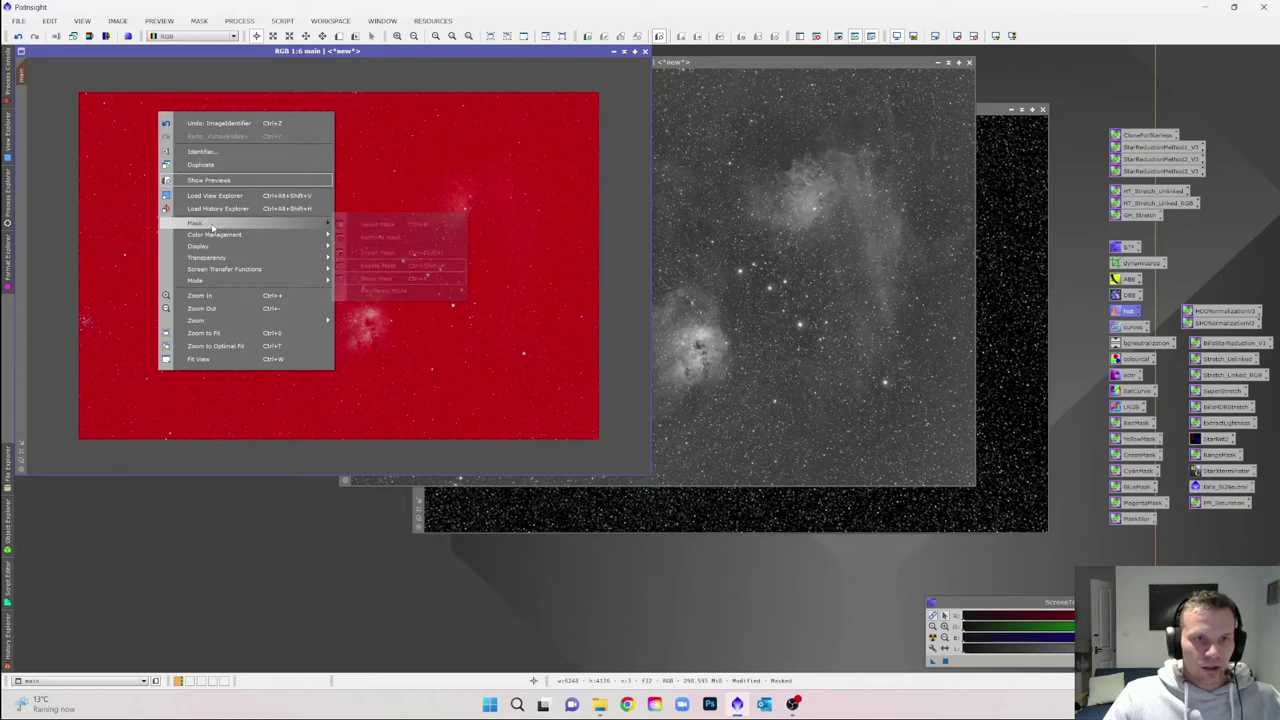
left_click(370, 282)
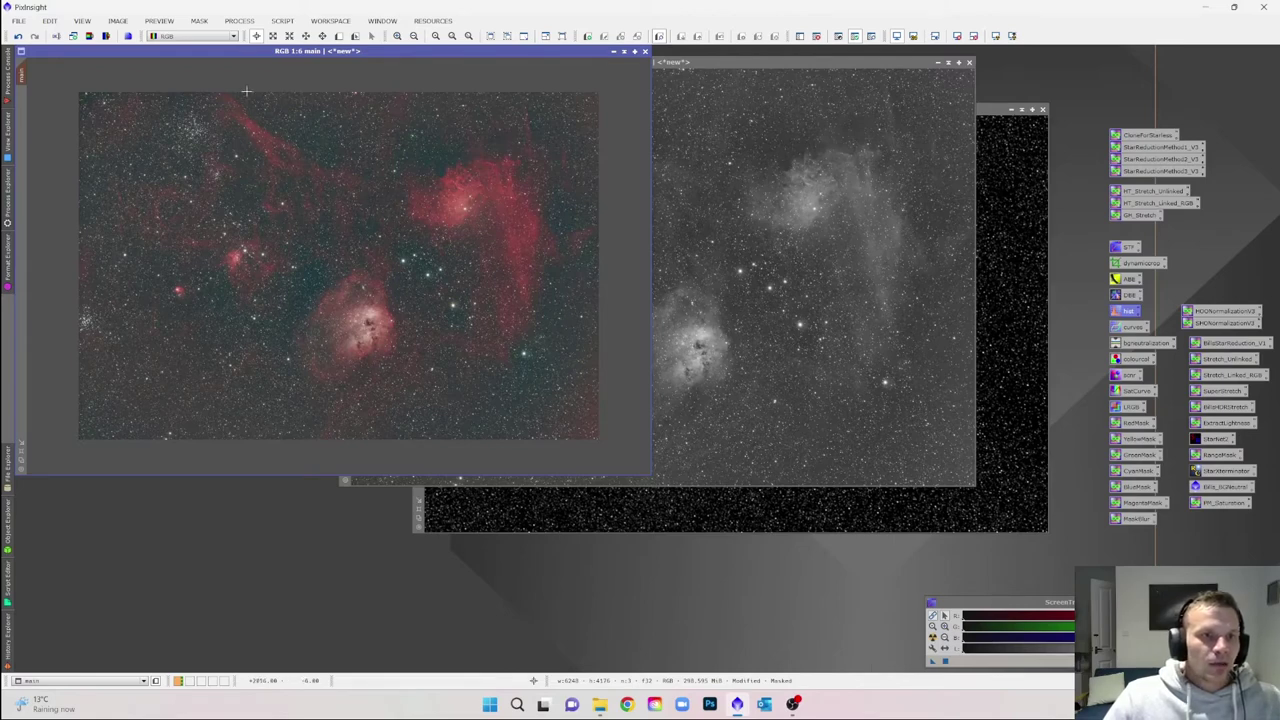
Create a preview around the bright lower nebula in the main image, open it and enlarge it to 1:2.
left_click(339, 37)
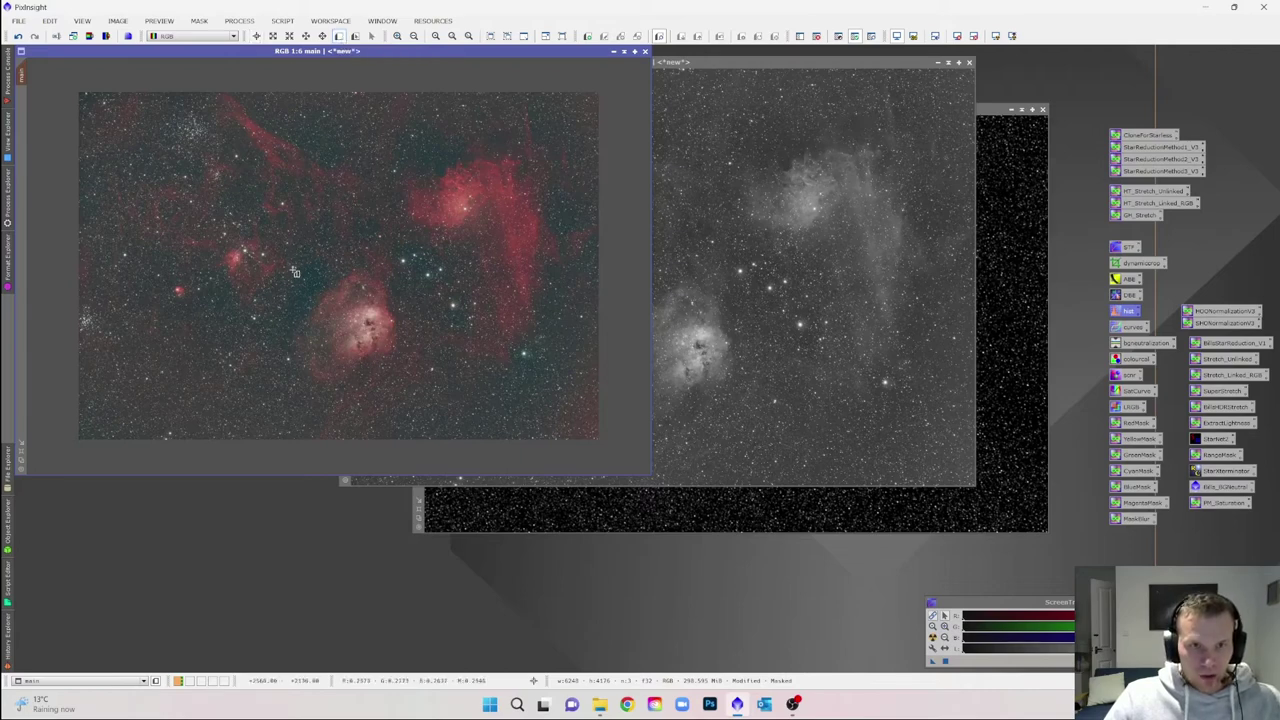
left_click_drag(293, 274, 411, 379)
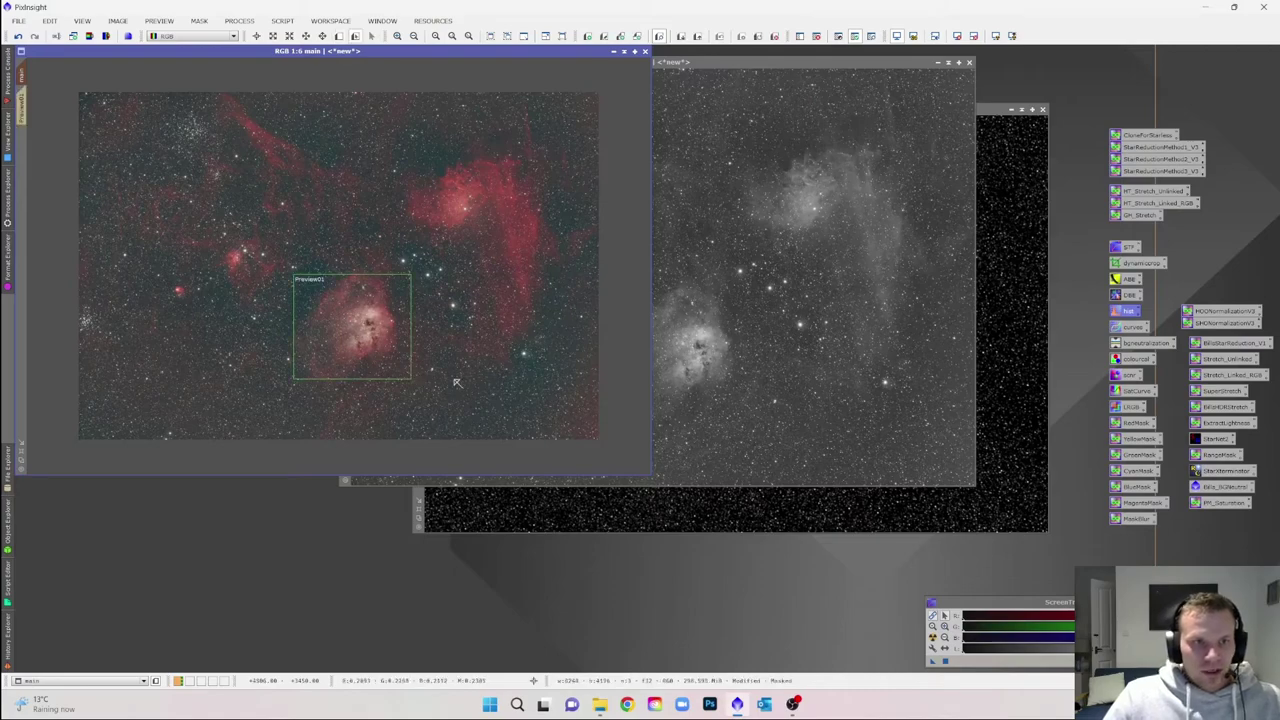
left_click(21, 105)
scroll(388, 342, "down", 1)
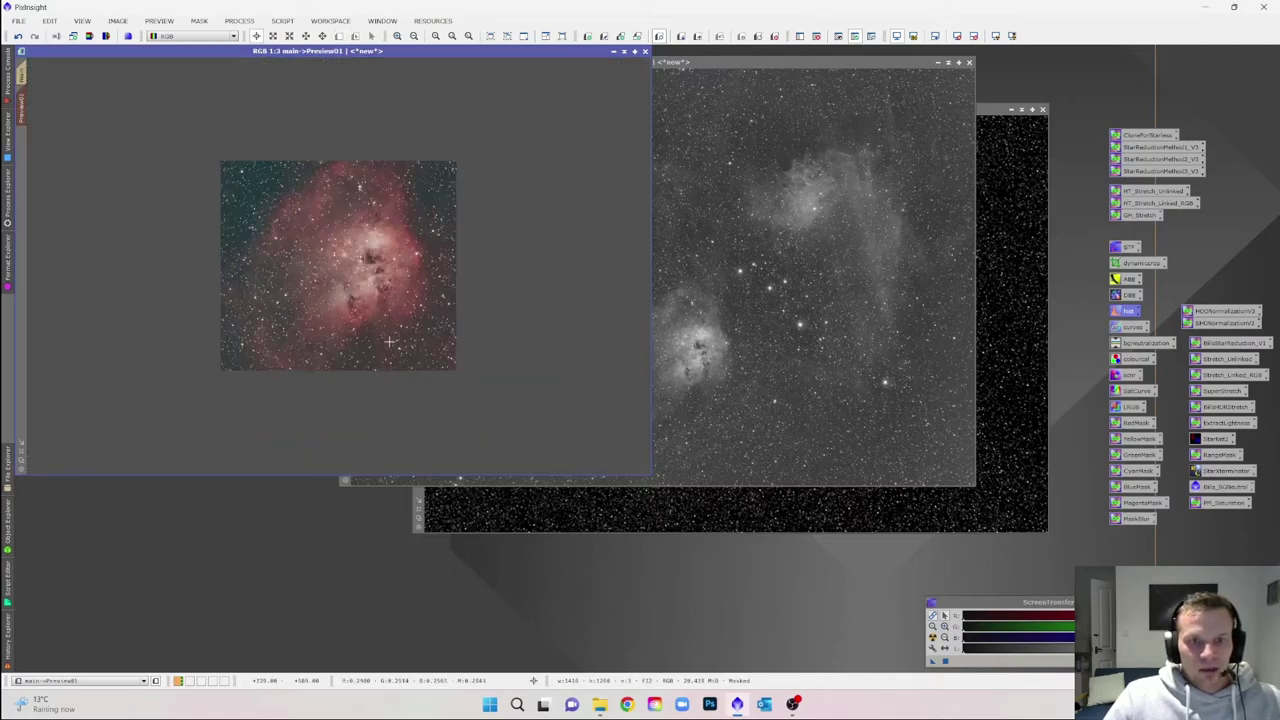
scroll(389, 342, "up", 1)
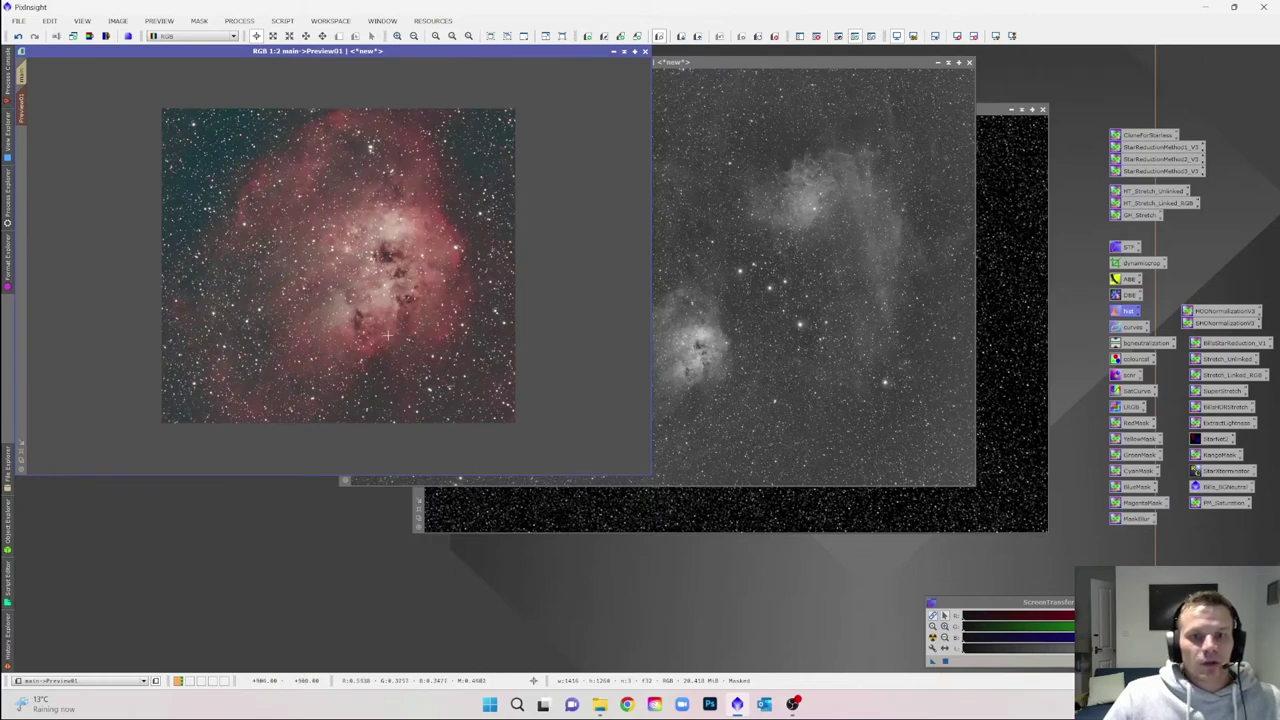
Open the Deconvolution process and enable Deringing together with local deringing.
left_click(241, 21)
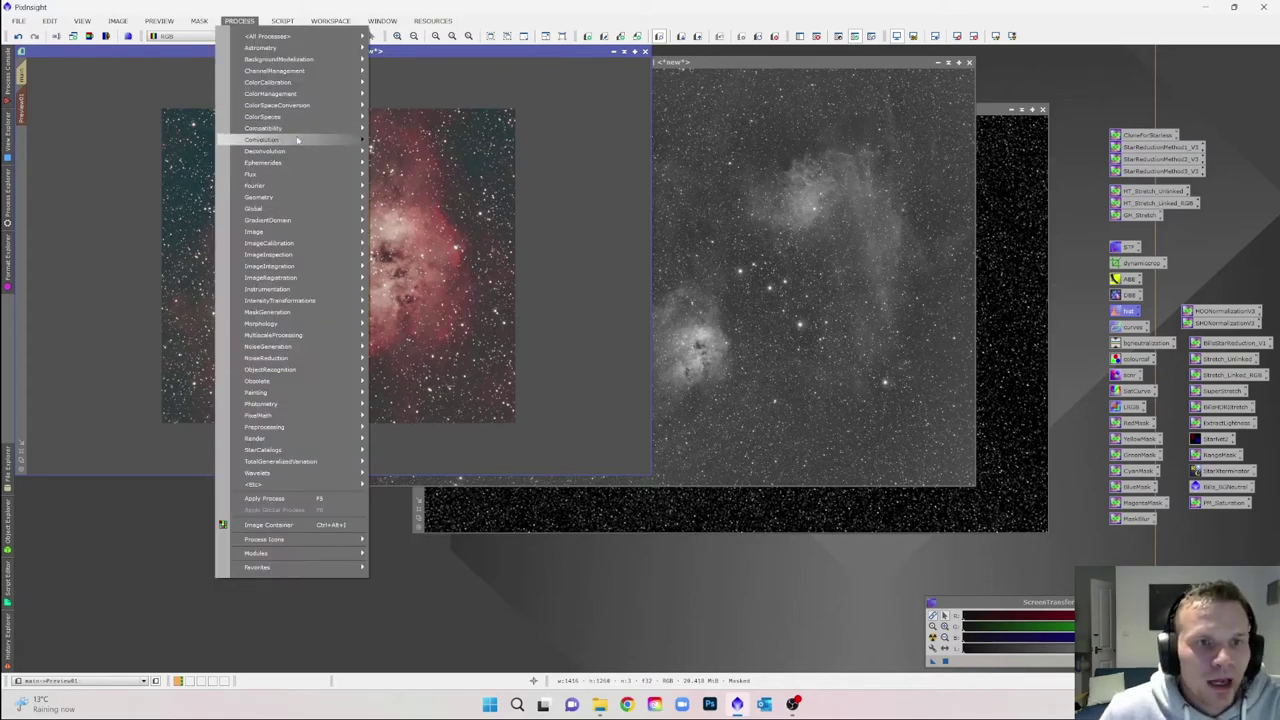
mouse_move(315, 155)
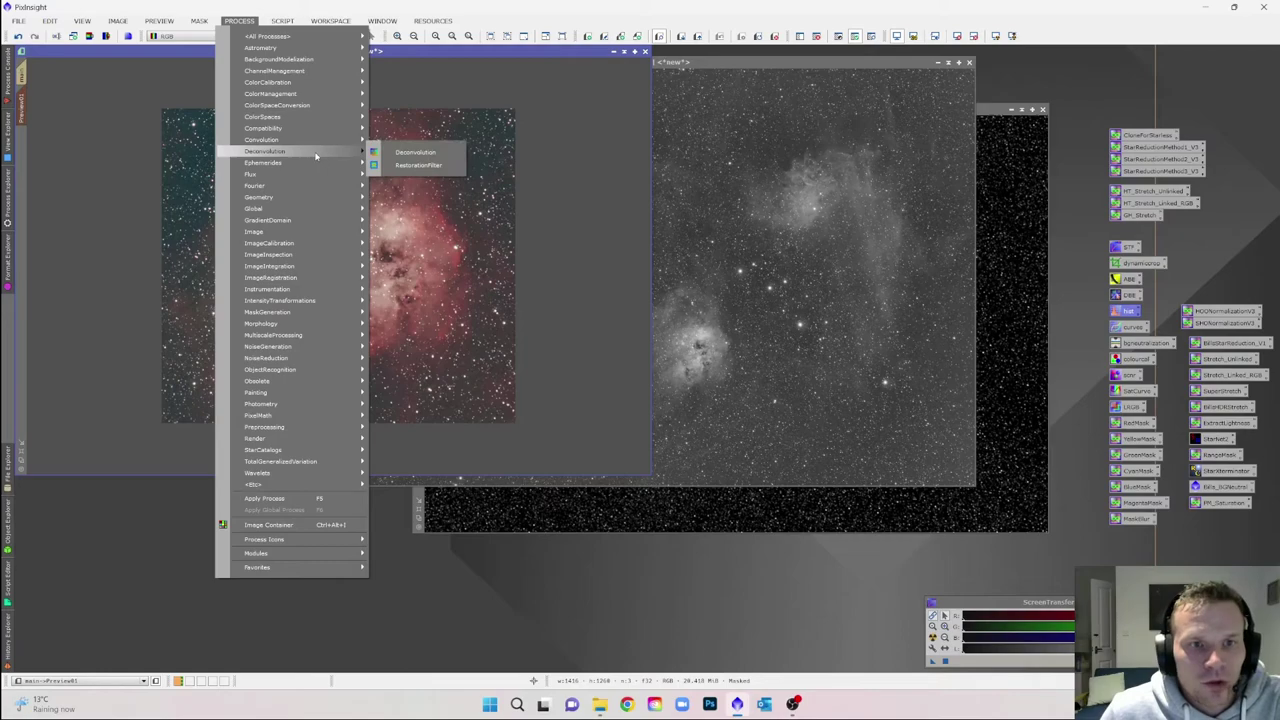
left_click(418, 153)
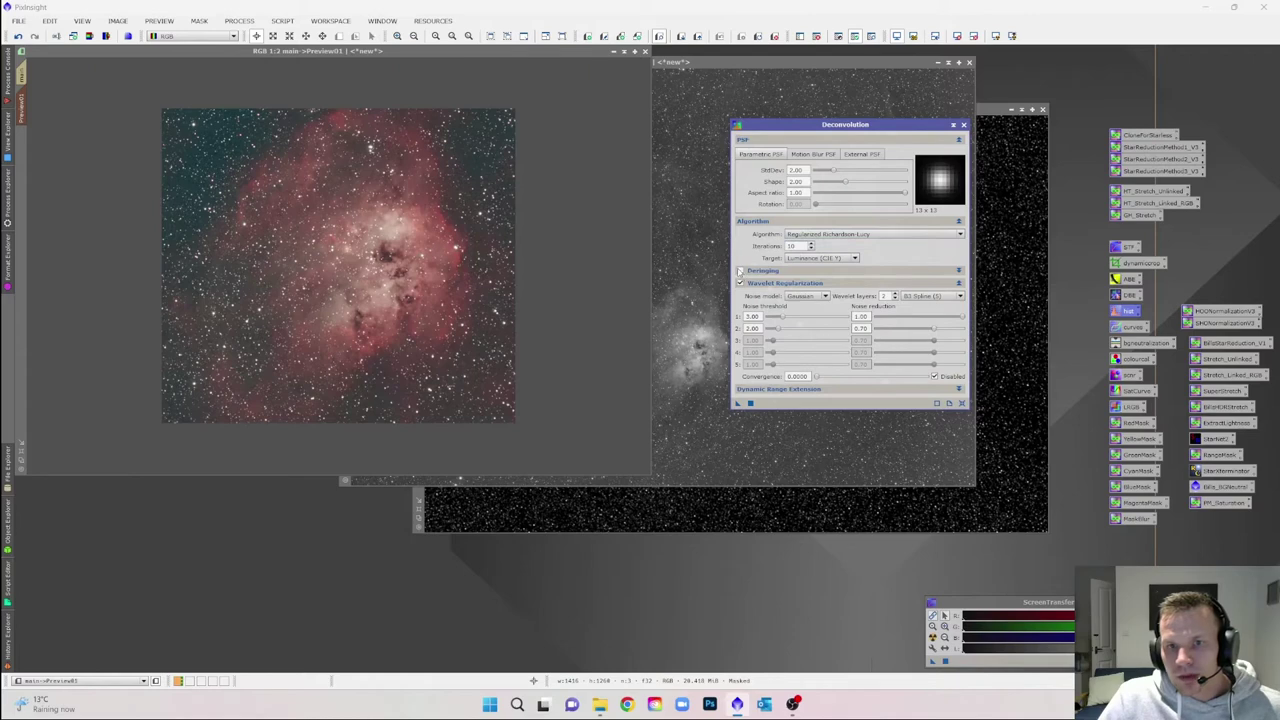
left_click(740, 270)
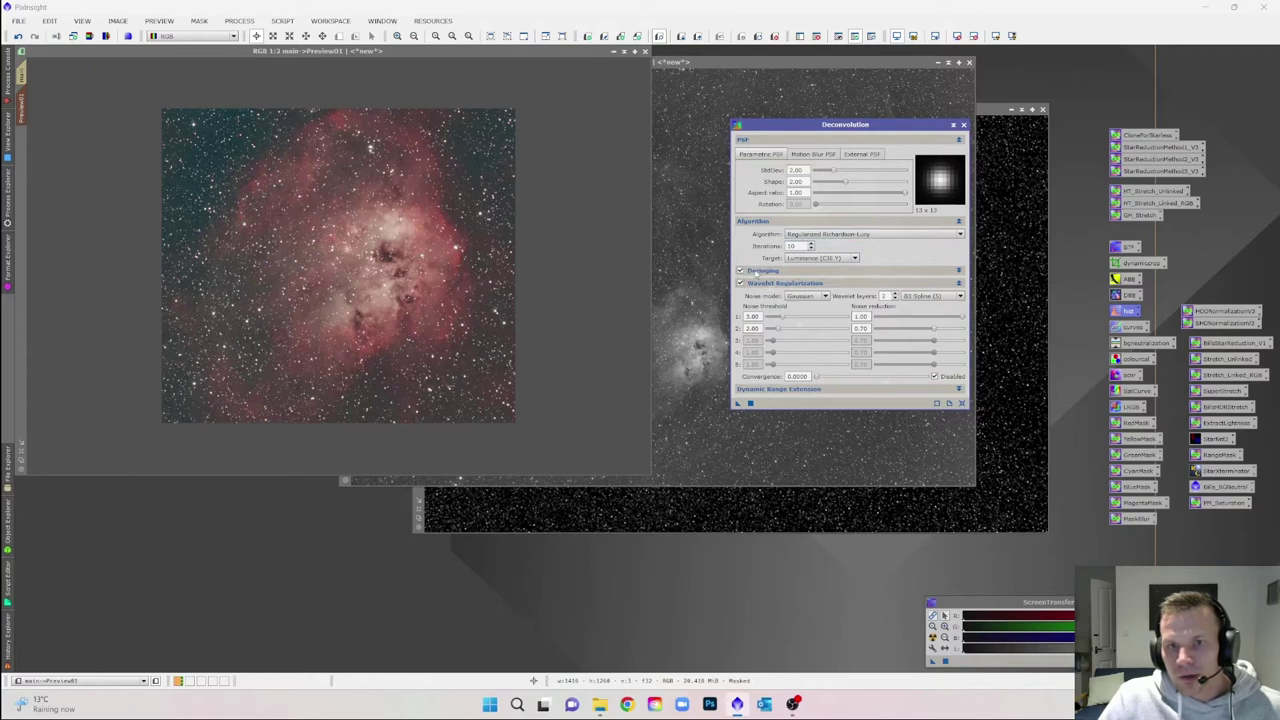
left_click(778, 271)
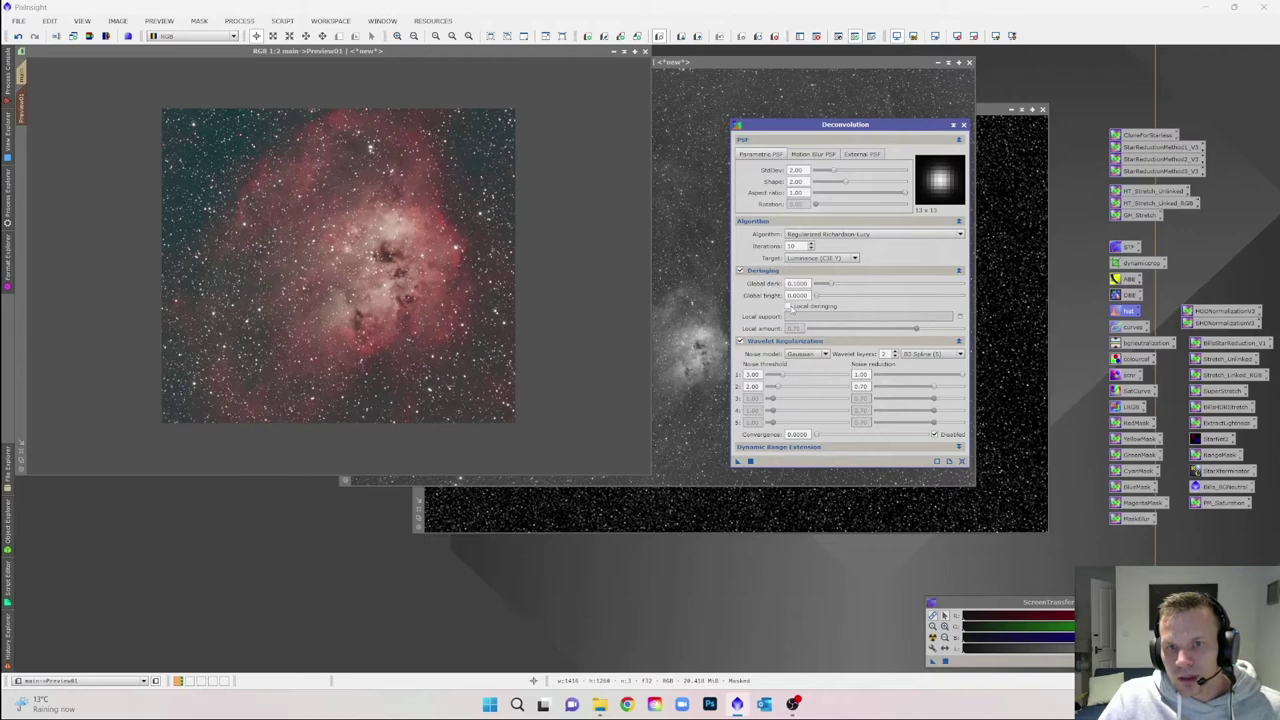
left_click(789, 306)
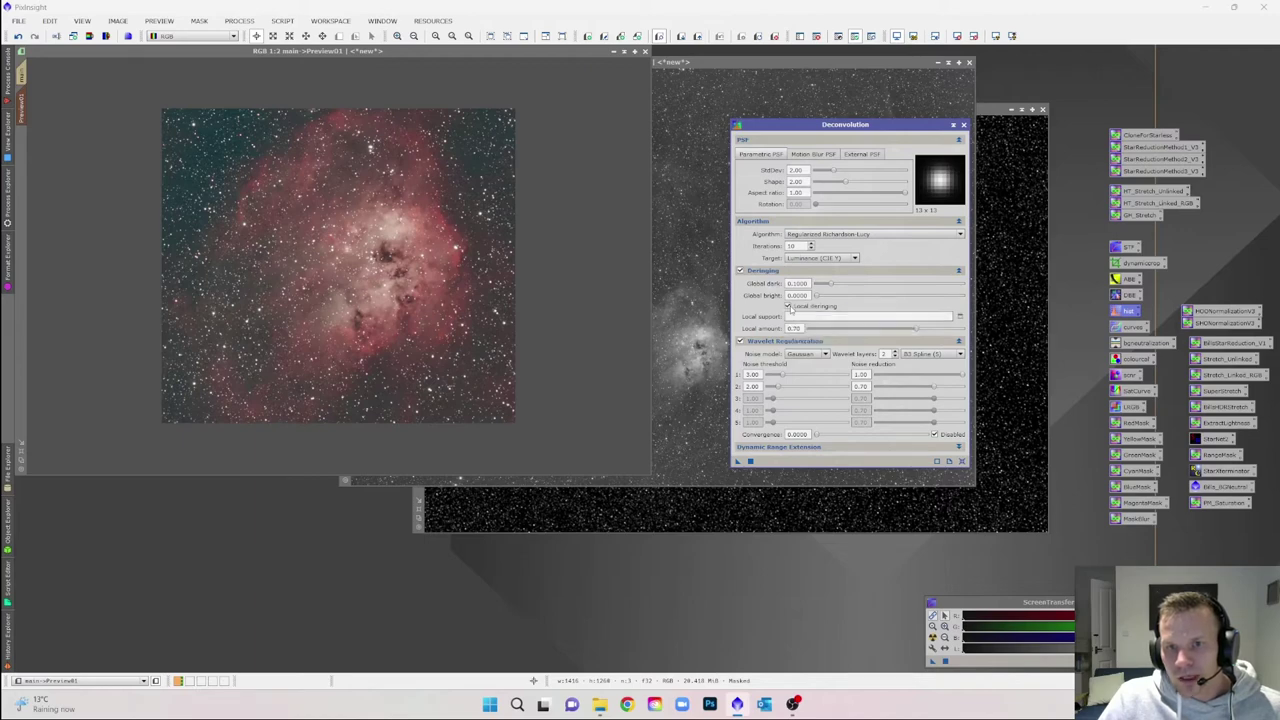
Select star_mask as the local deringing support image in Deconvolution.
left_click(959, 317)
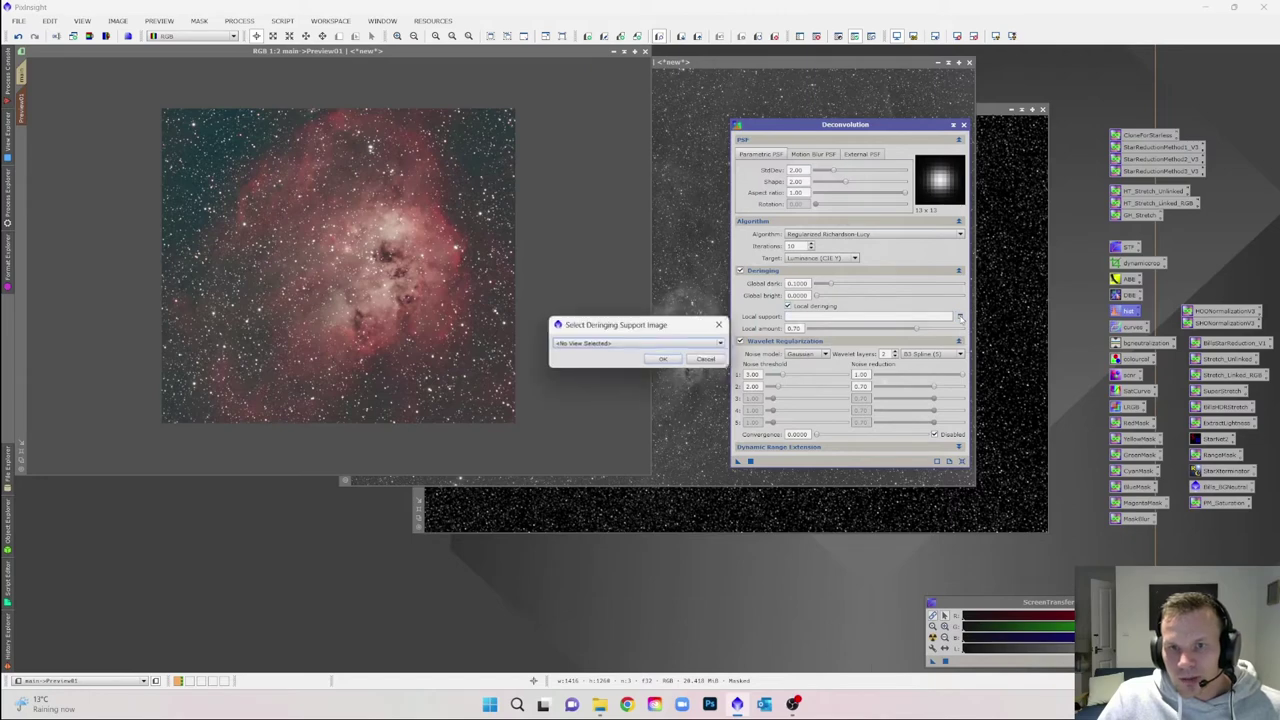
left_click(704, 345)
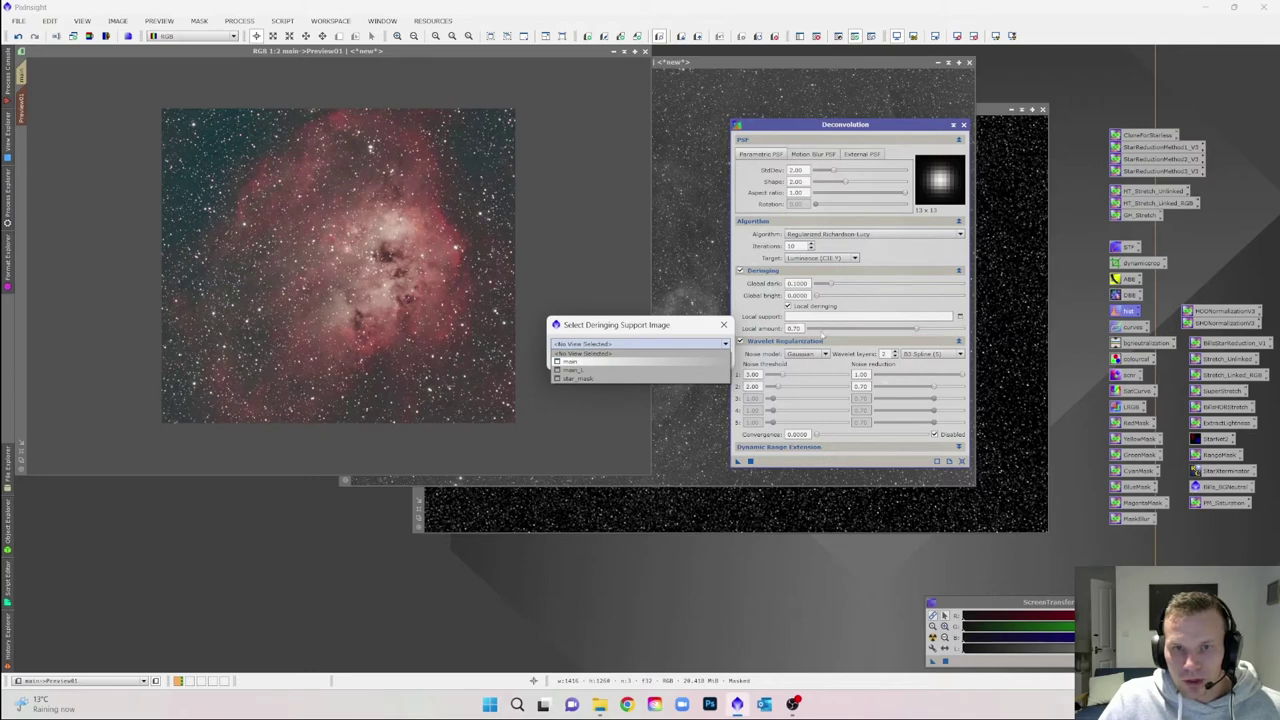
left_click(595, 381)
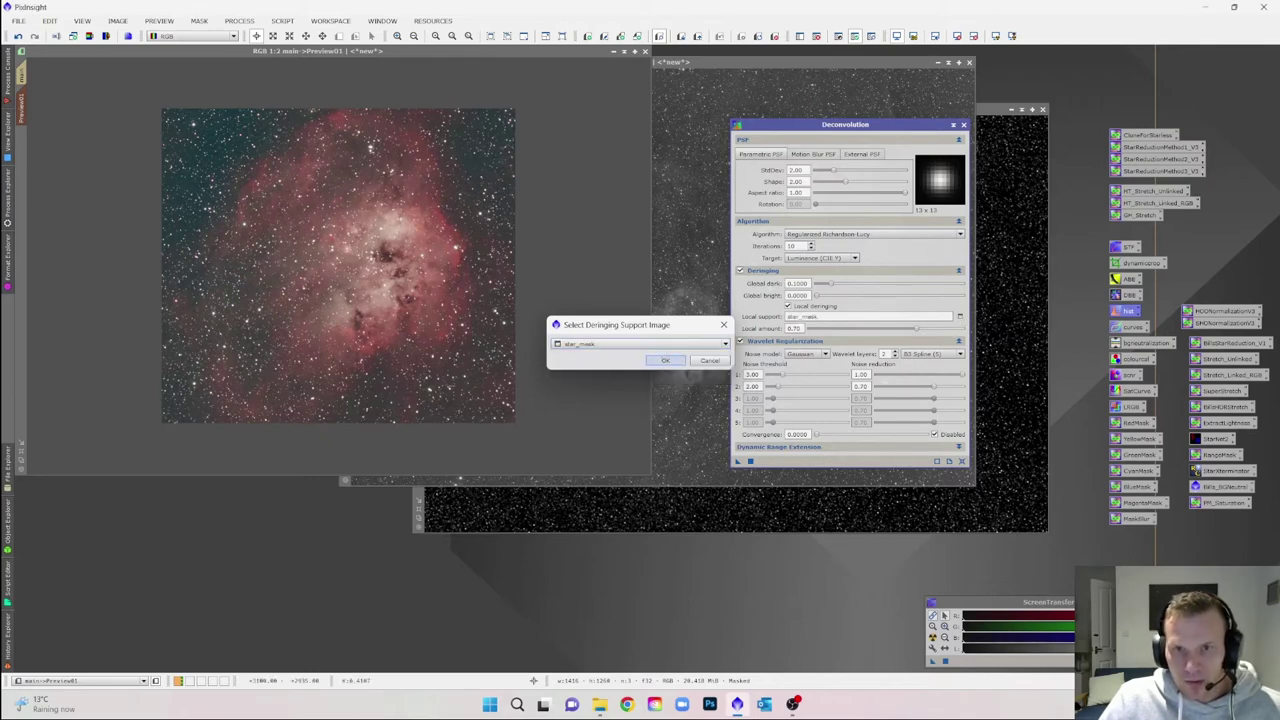
left_click(664, 361)
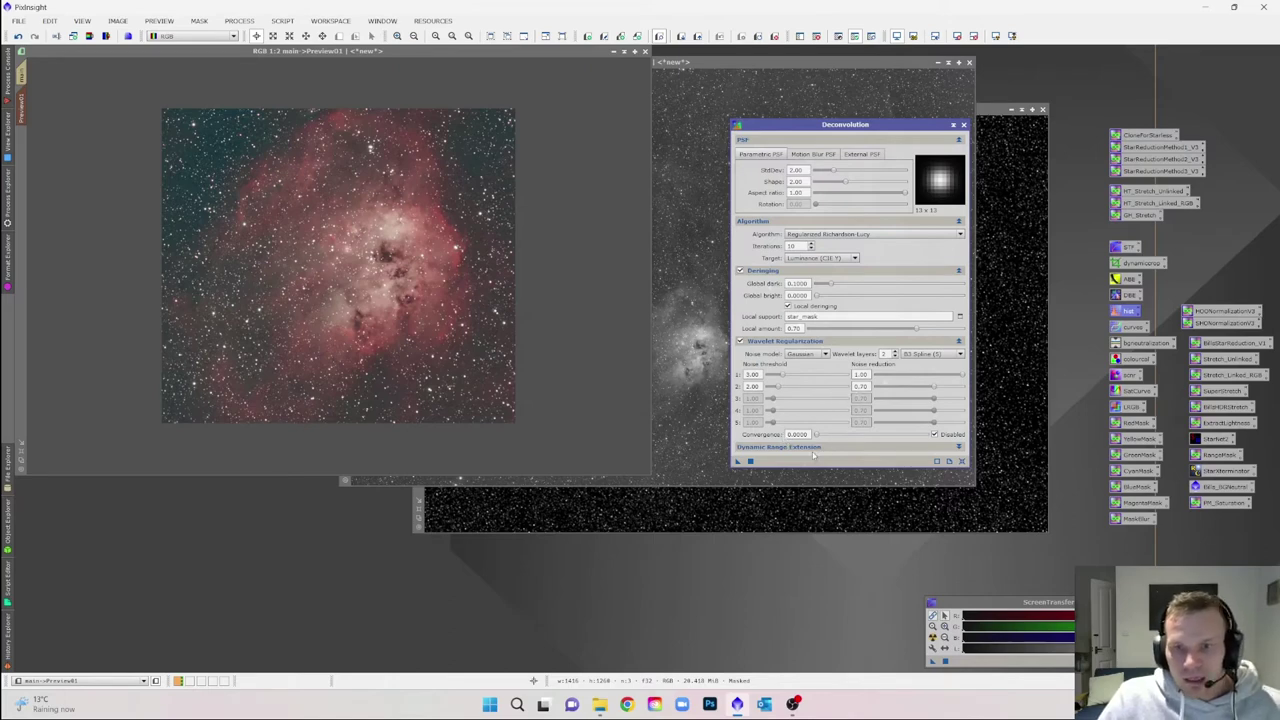
Run Deconvolution with 10 iterations on the nebula preview of the masked main image.
double_click(792, 246)
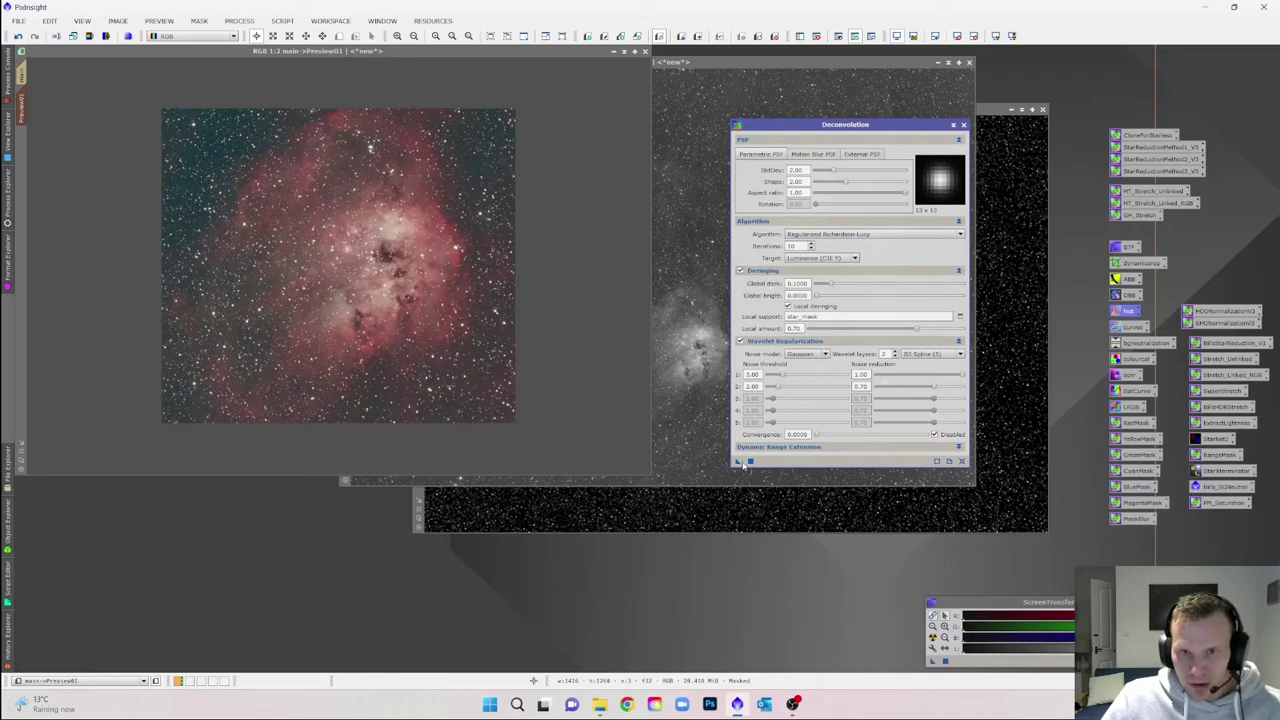
left_click_drag(738, 464, 365, 232)
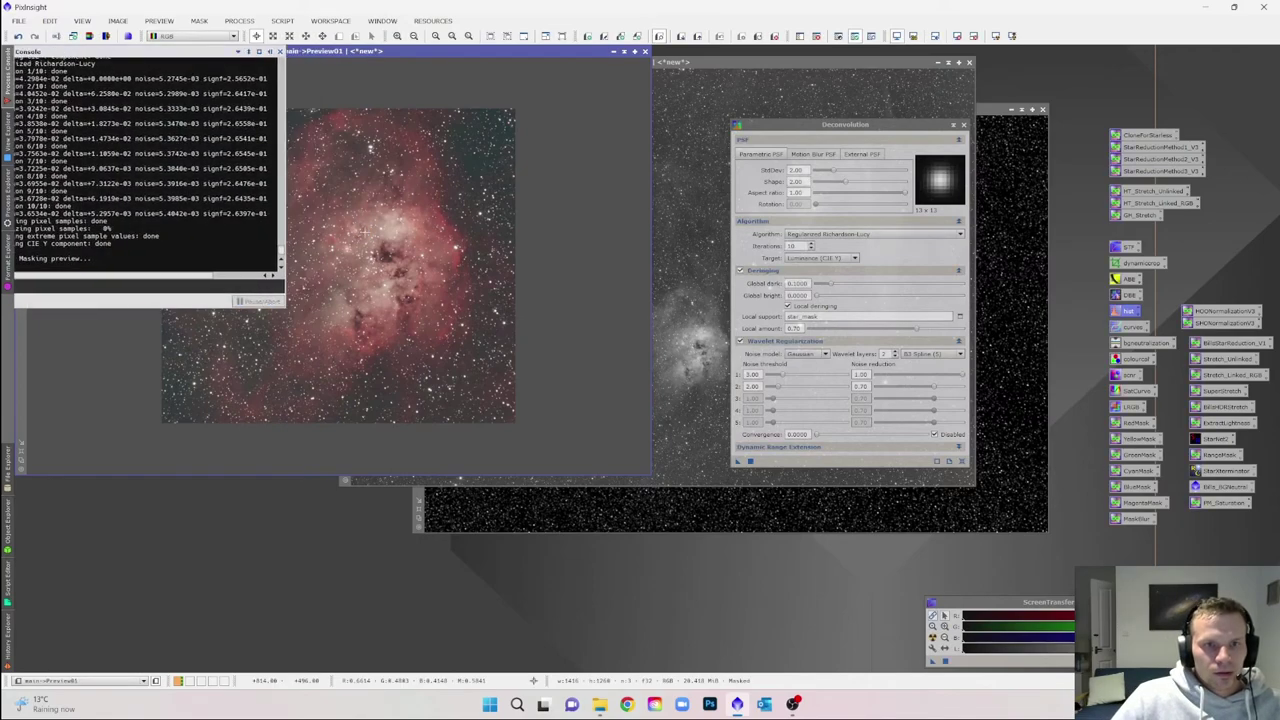
Inspect the stars and nebula detail of the deconvolved preview at several zoom levels.
scroll(365, 232, "up", 1)
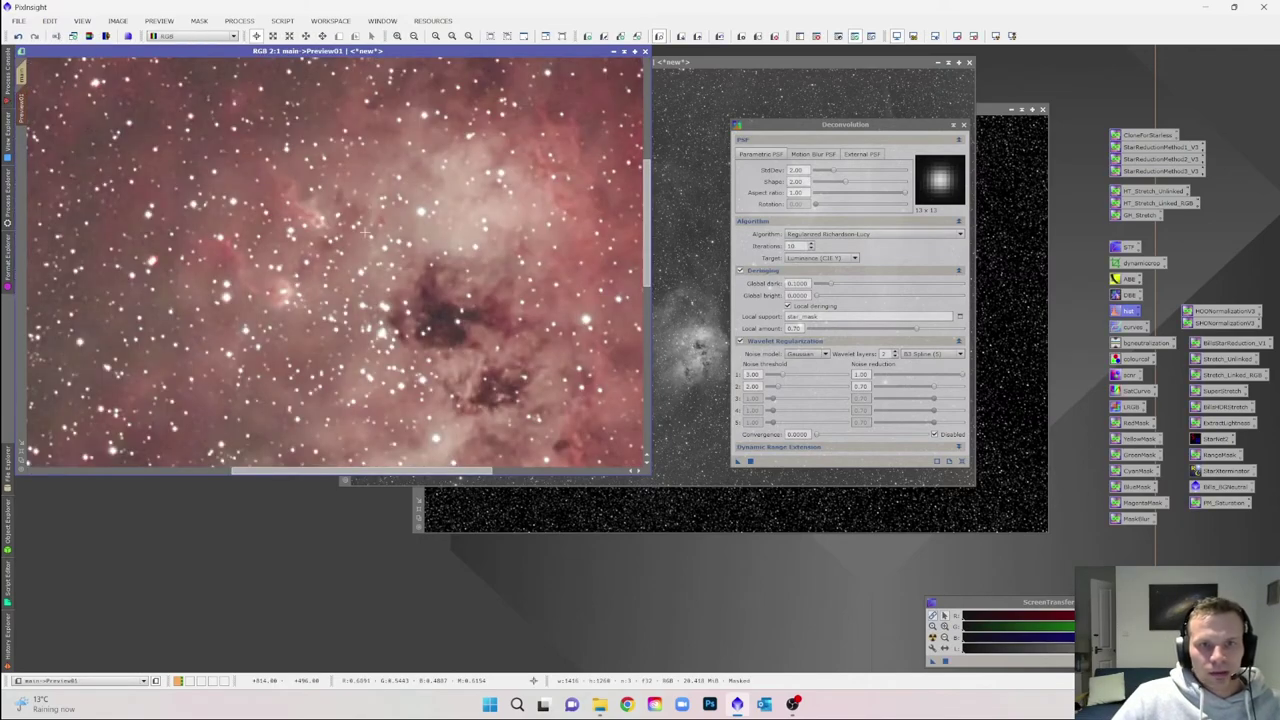
scroll(365, 232, "down", 1)
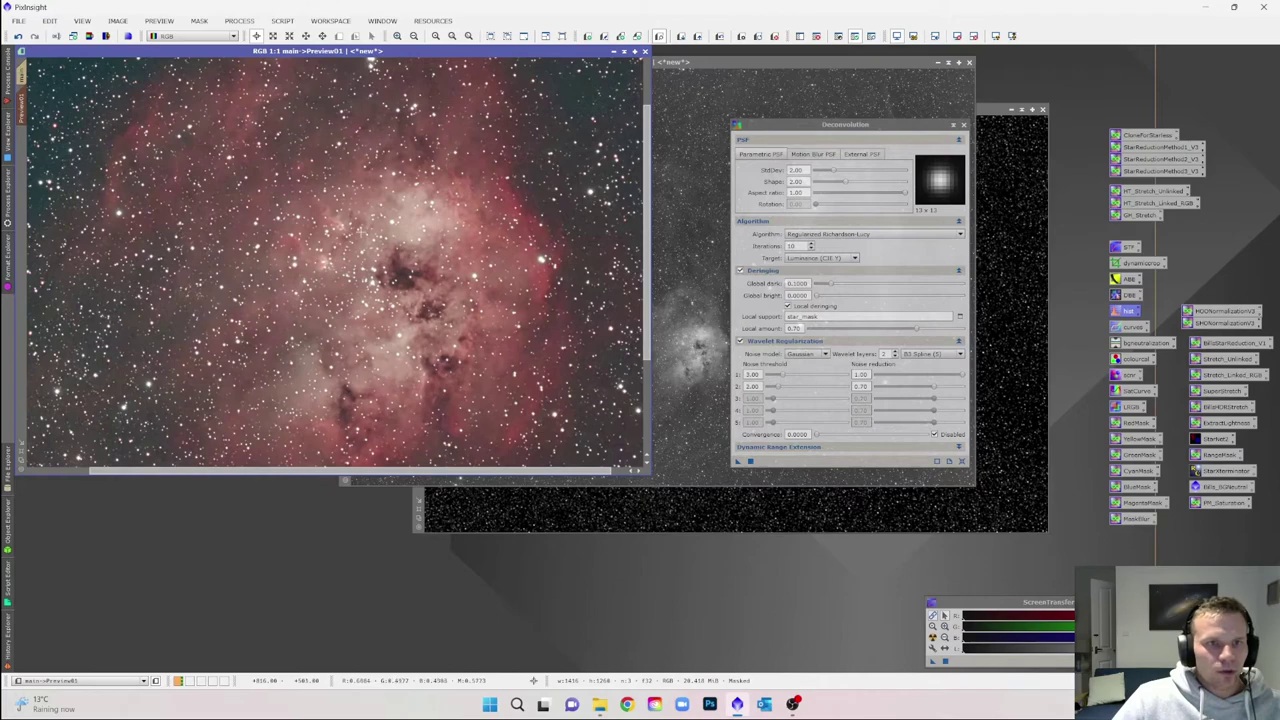
scroll(352, 232, "down", 1)
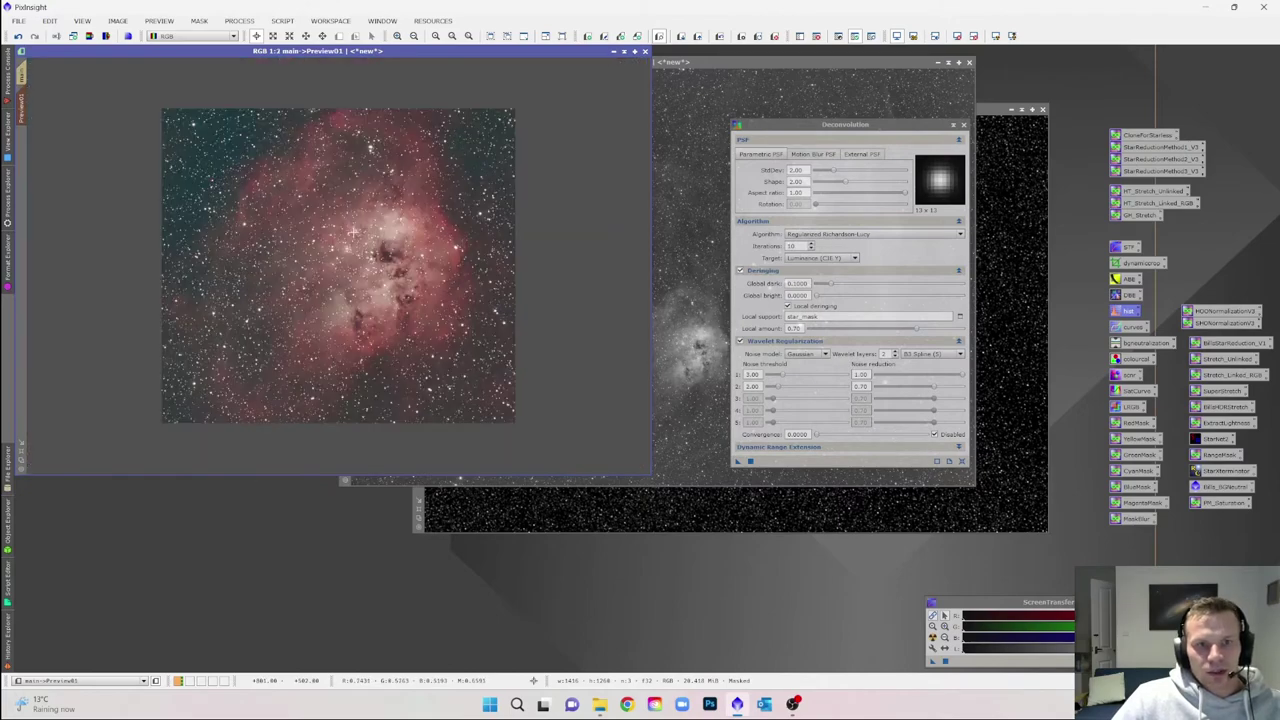
scroll(352, 232, "up", 2)
scroll(352, 232, "down", 3)
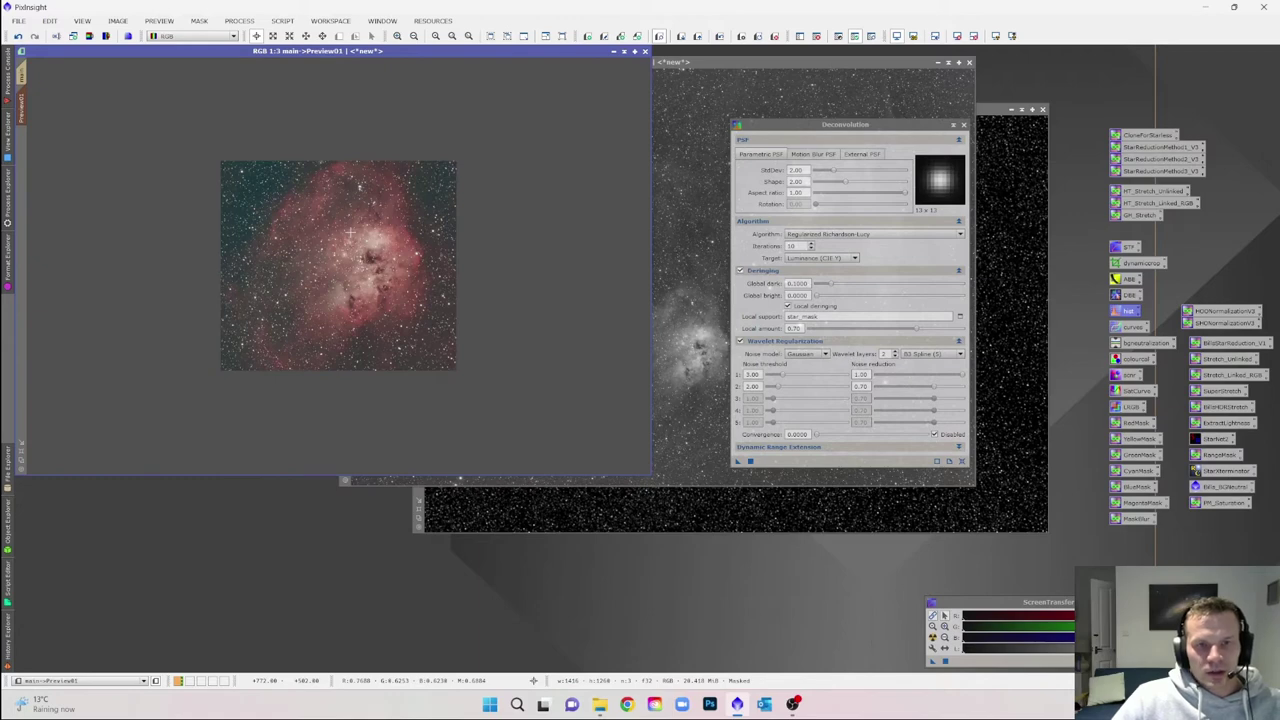
scroll(352, 232, "up", 1)
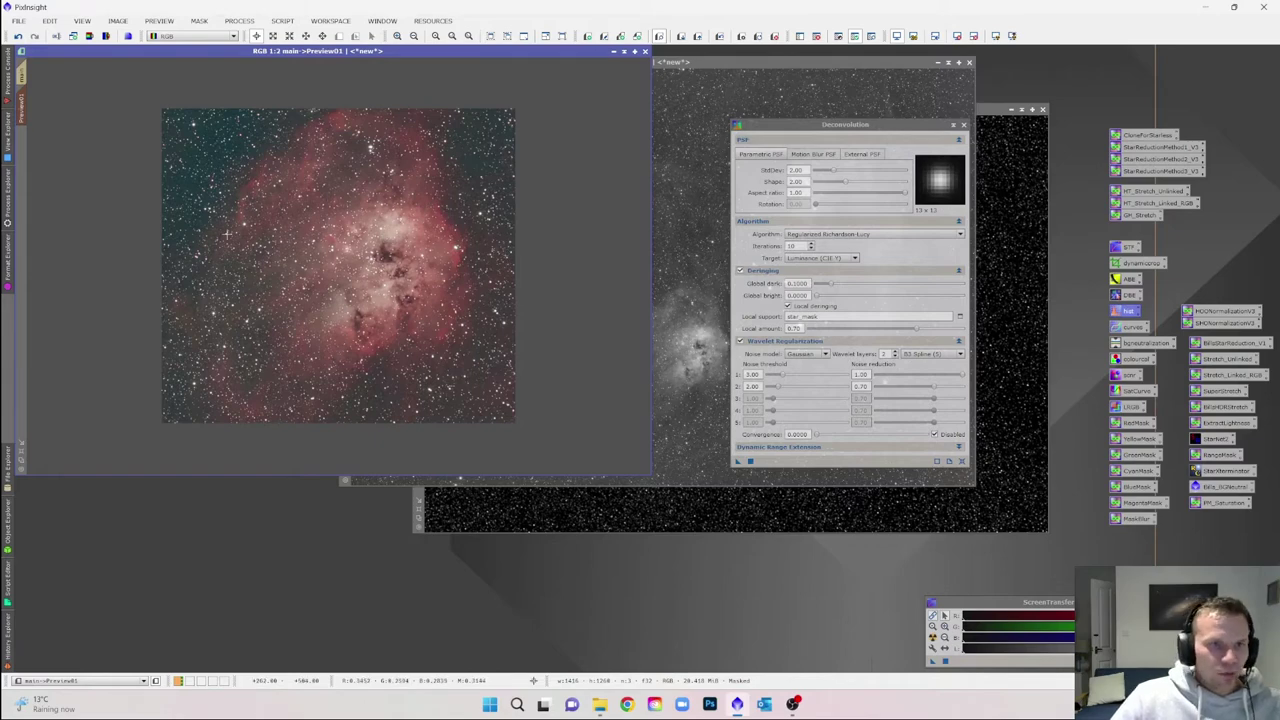
Delete the nebula preview and run Deconvolution with the current settings on the whole main image.
right_click(268, 184)
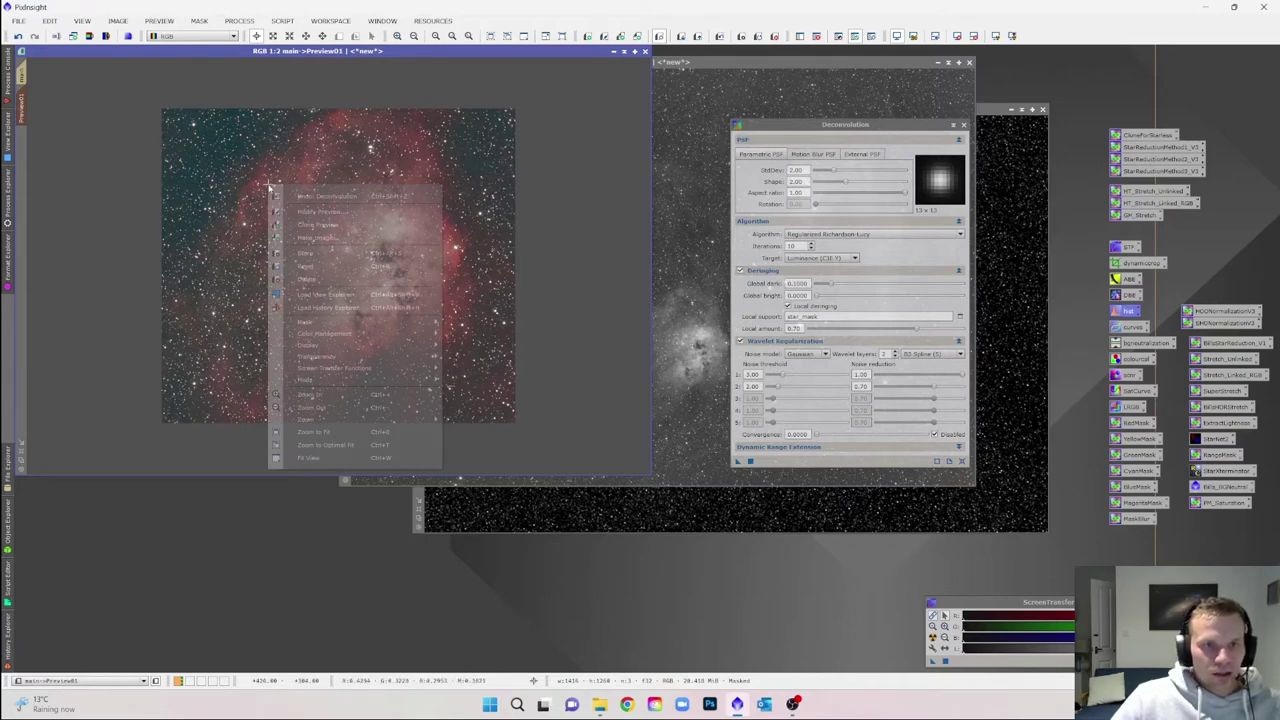
left_click(307, 279)
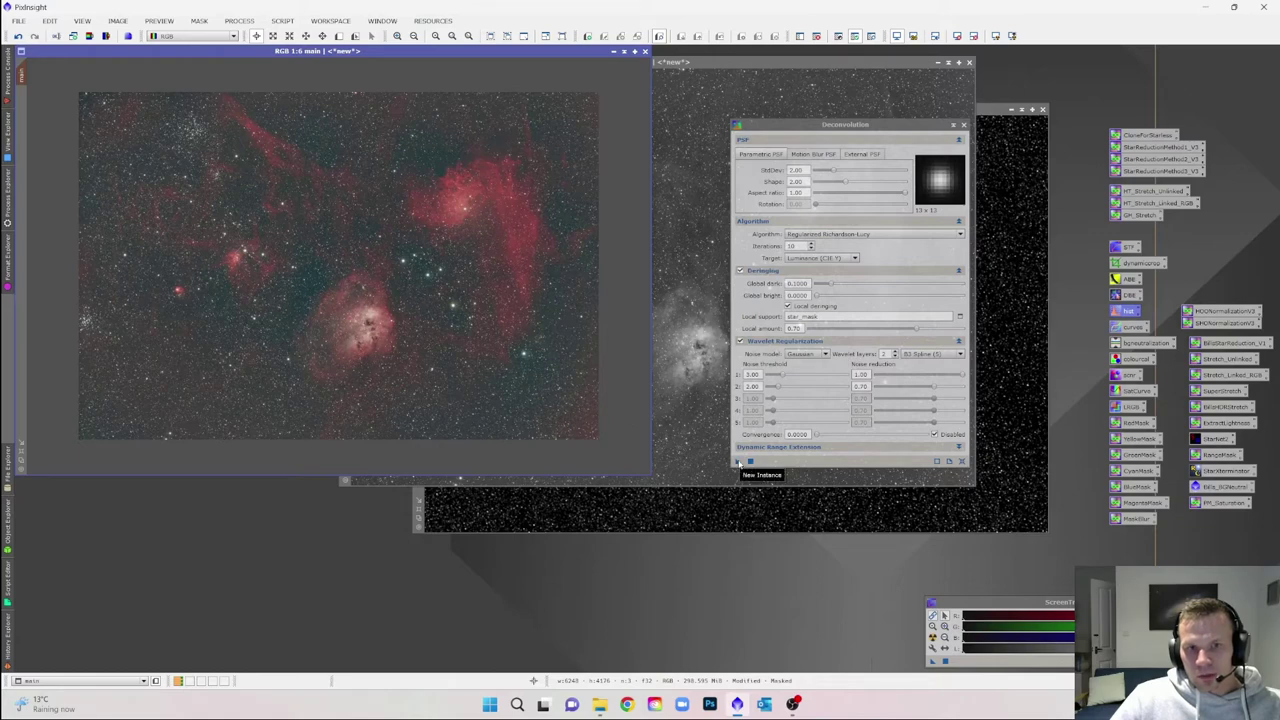
left_click_drag(738, 462, 280, 196)
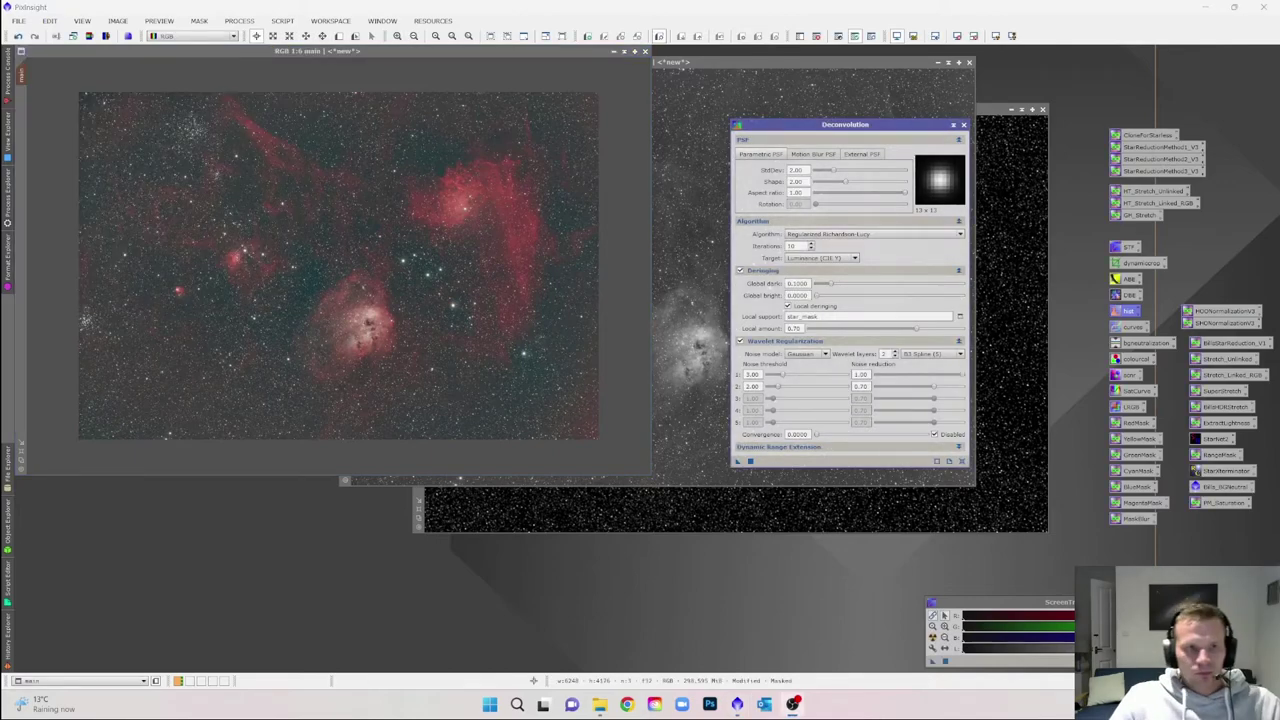
Examine the deconvolved main image around the bright upper red nebula for star shapes, ringing and nebula sharpness.
scroll(360, 266, "up", 5)
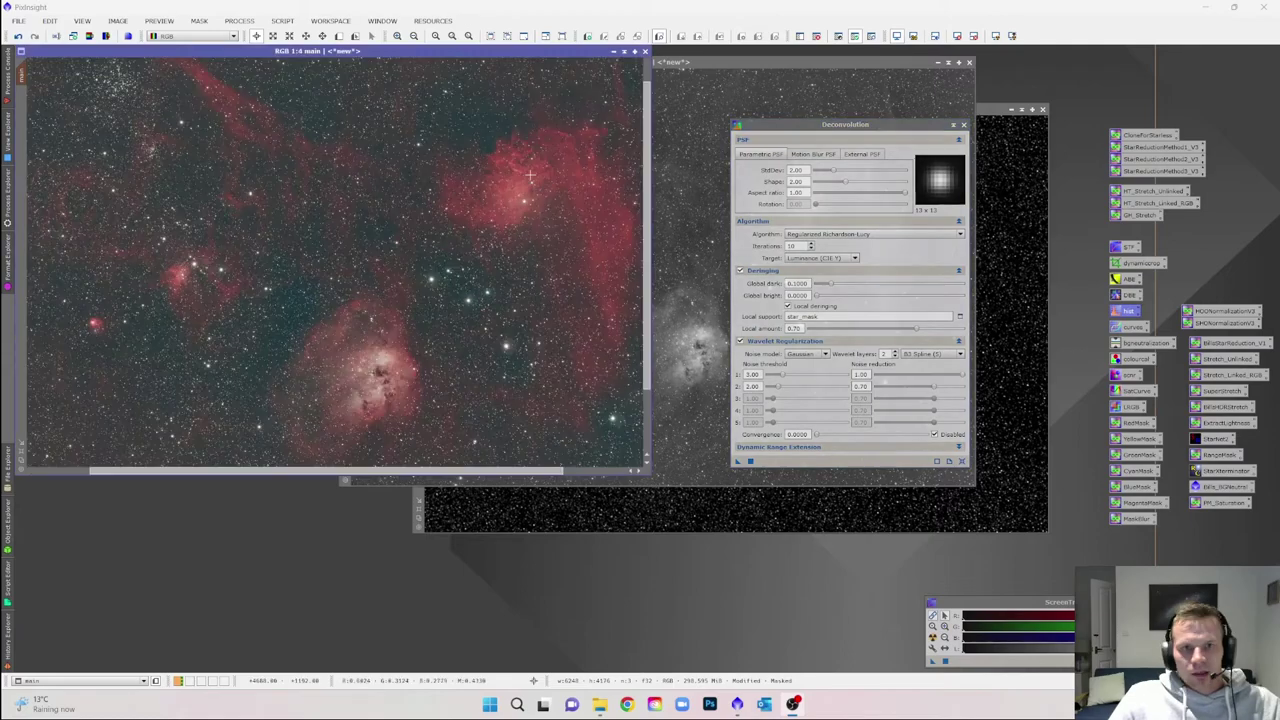
scroll(540, 167, "up", 1)
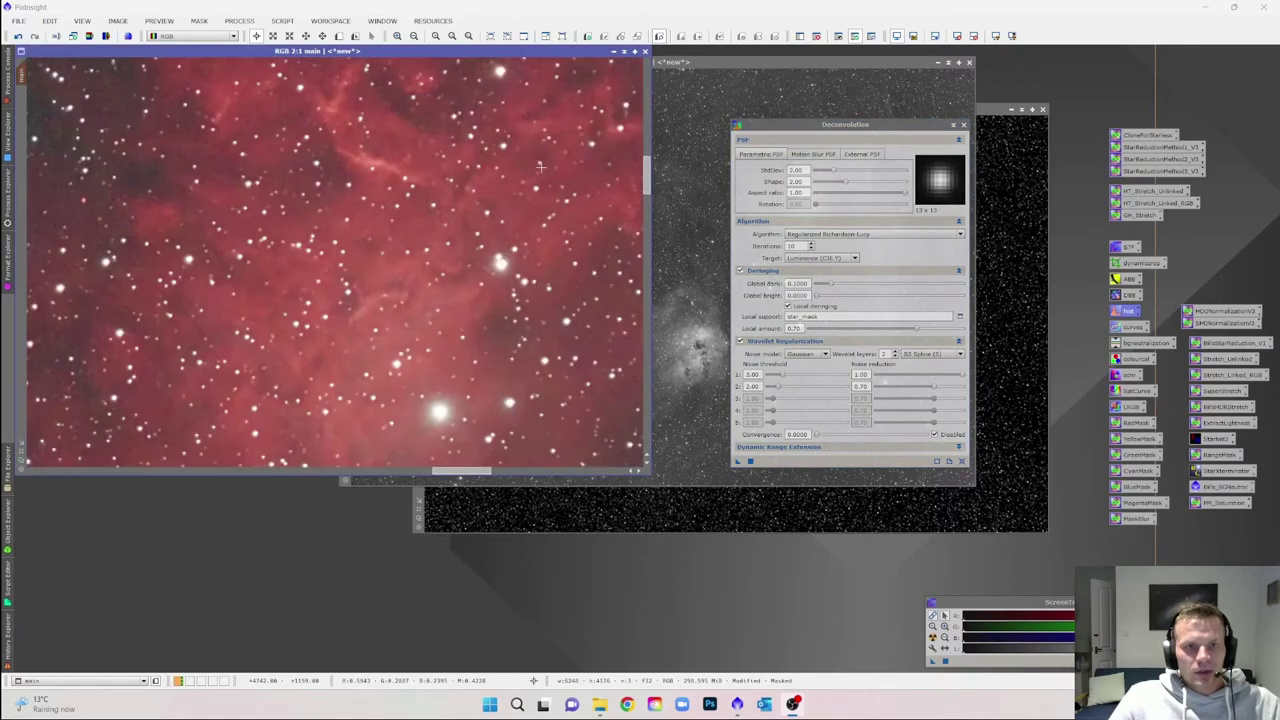
scroll(540, 167, "down", 1)
scroll(540, 167, "down", 2)
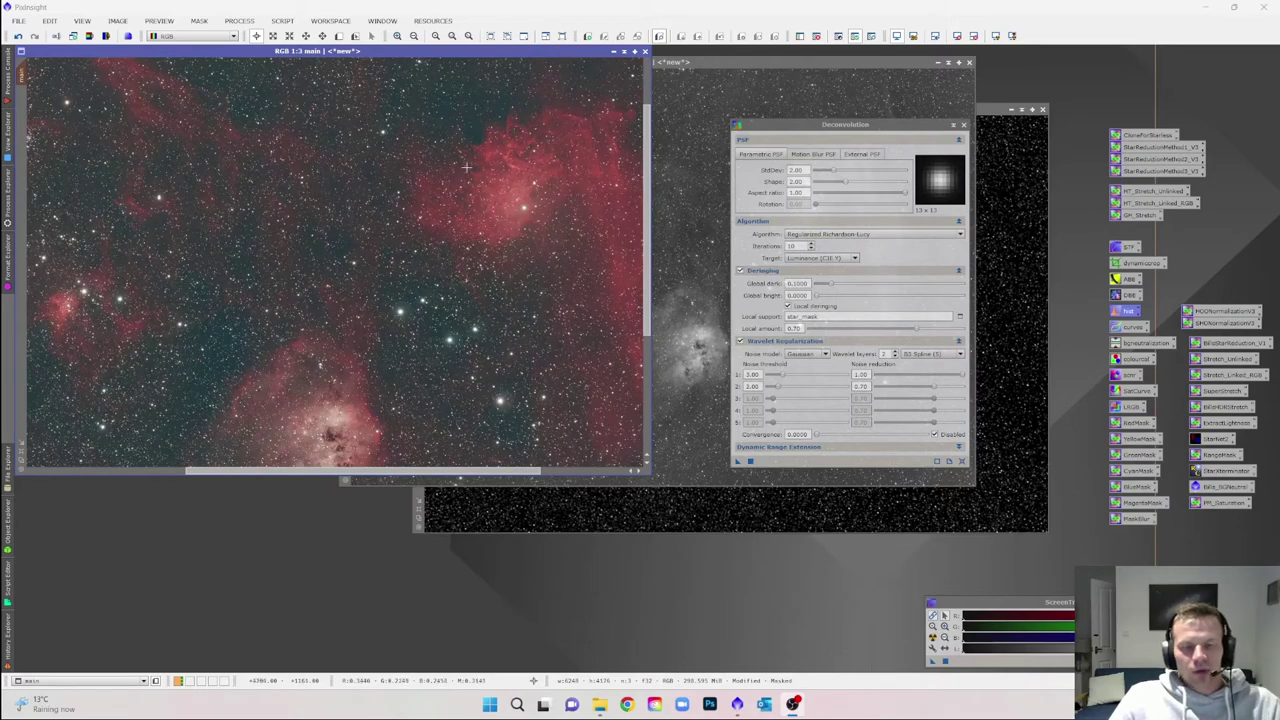
scroll(479, 156, "up", 3)
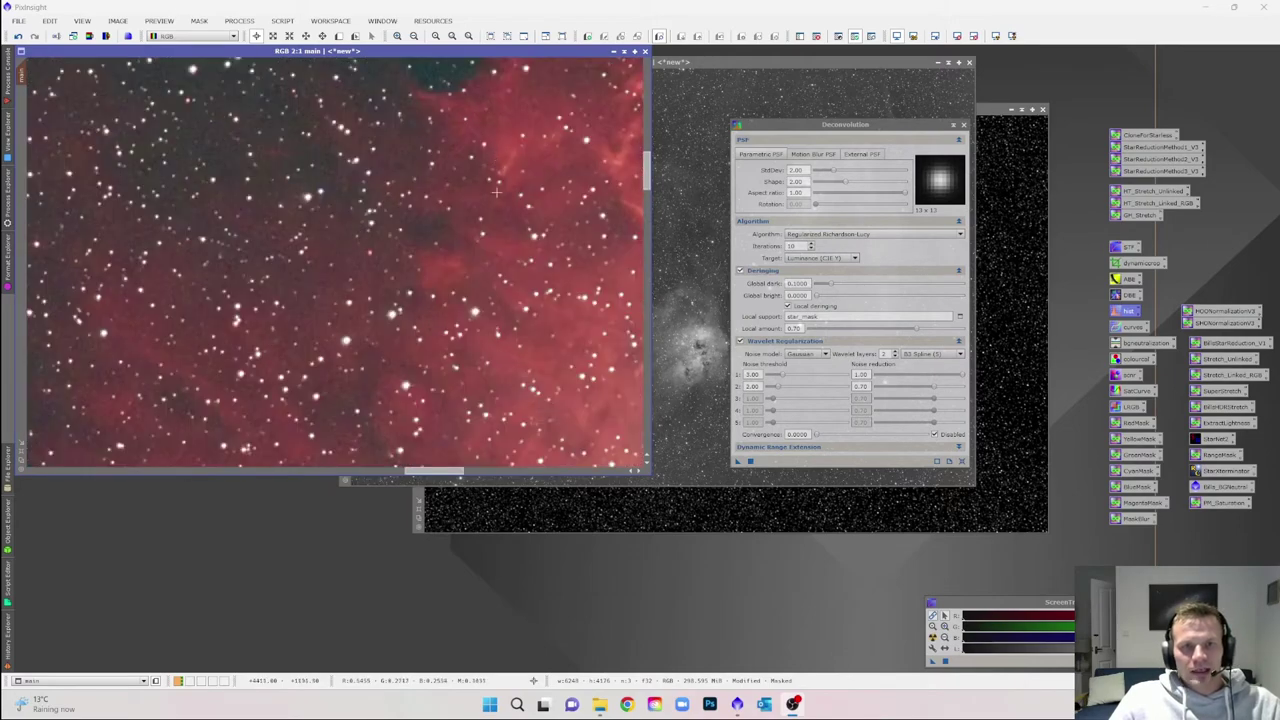
scroll(490, 212, "down", 1)
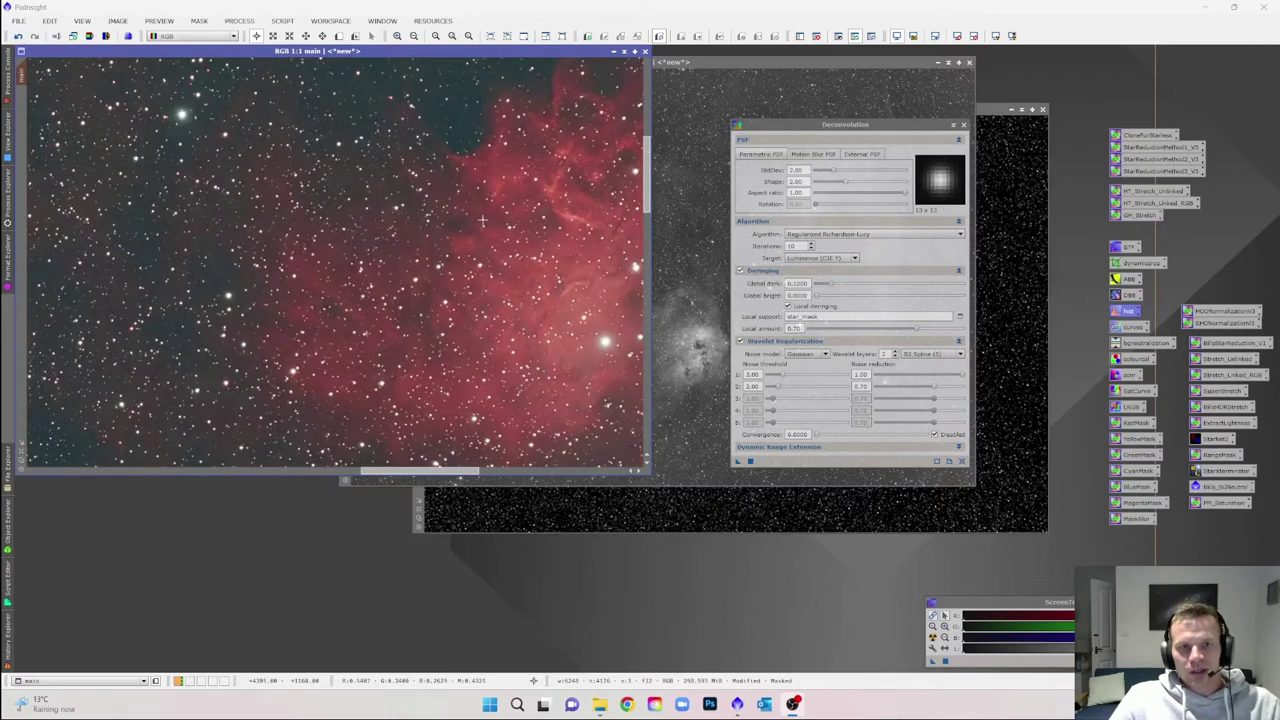
scroll(482, 219, "up", 3)
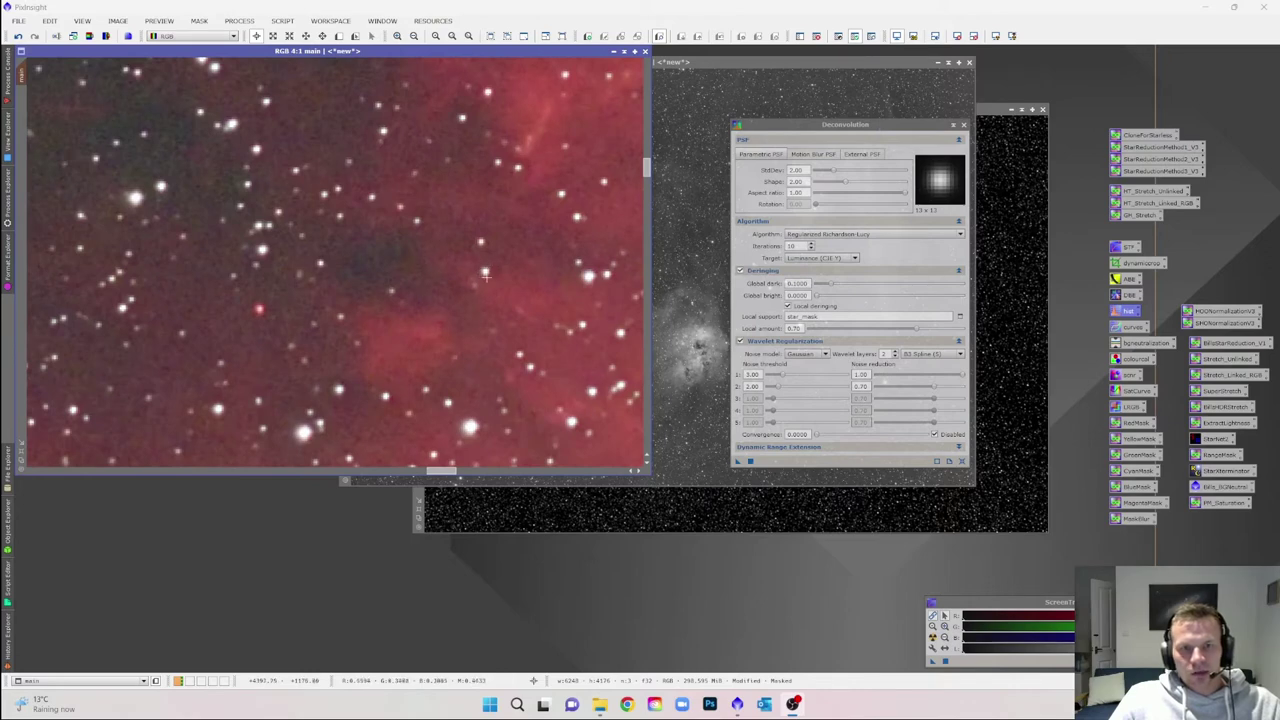
scroll(491, 267, "down", 3)
scroll(485, 267, "up", 2)
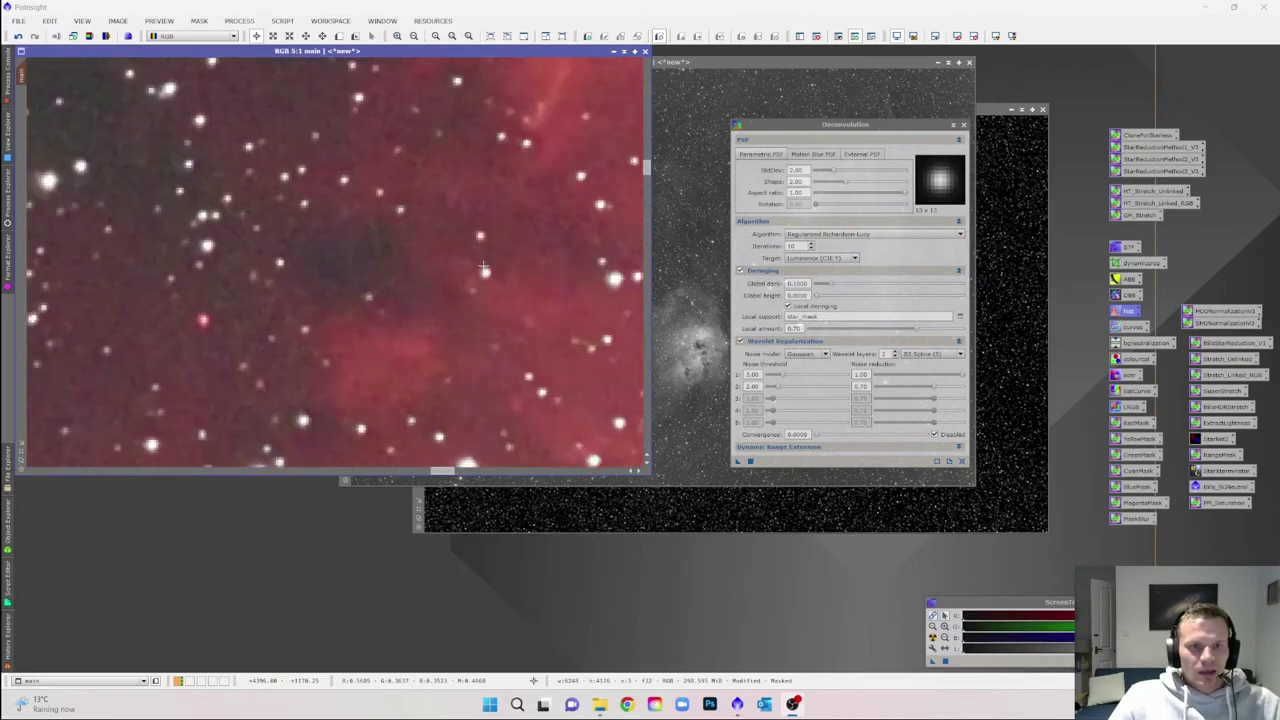
scroll(483, 267, "down", 6)
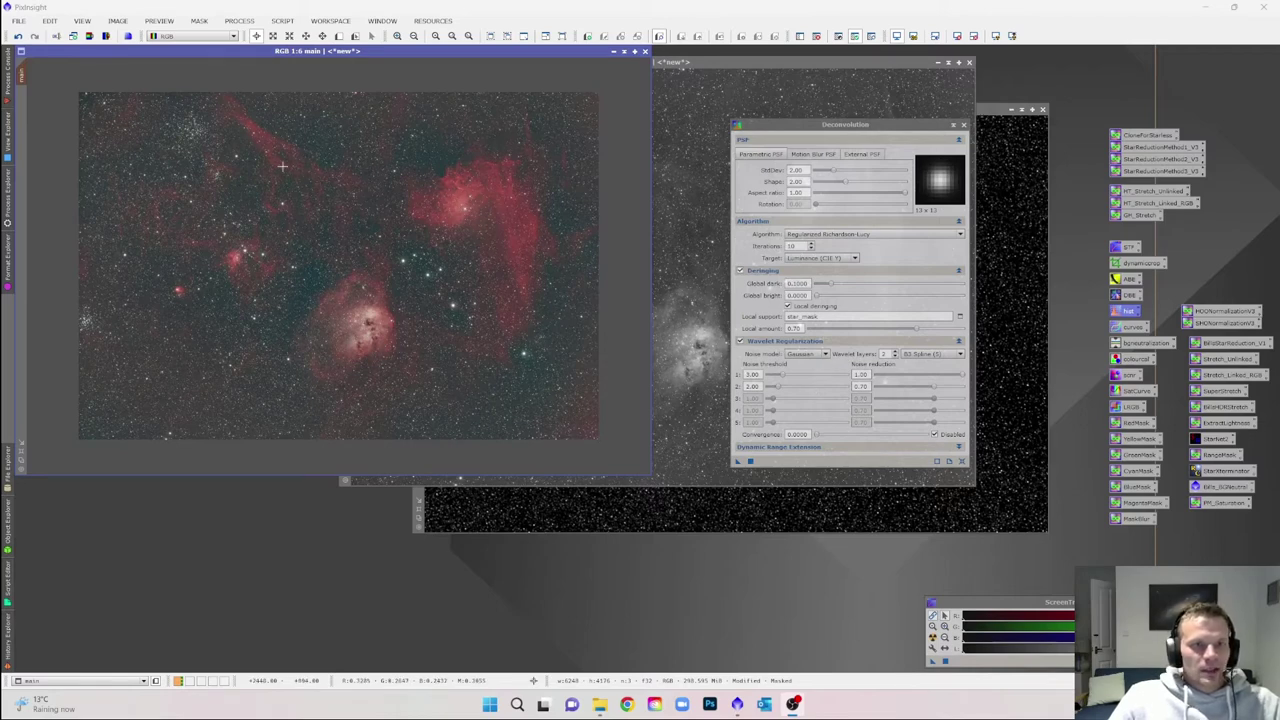
Remove the mask from the main image and close the Deconvolution process.
right_click(283, 166)
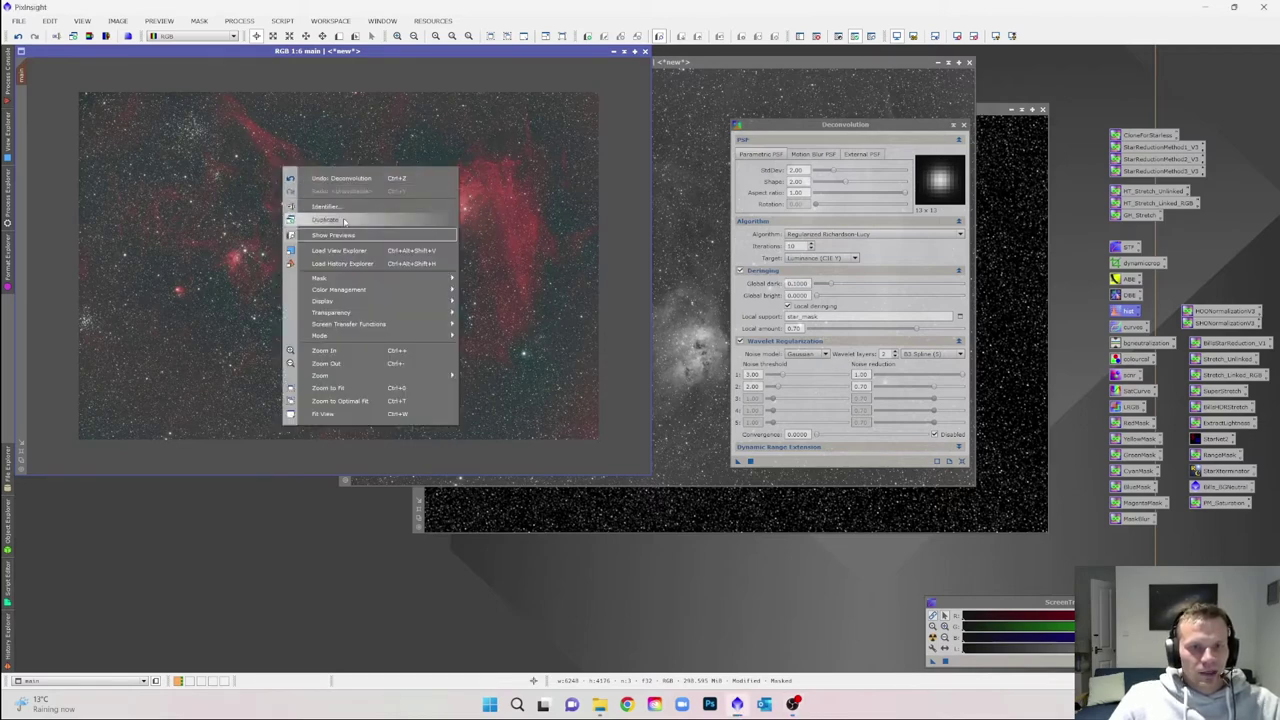
mouse_move(347, 279)
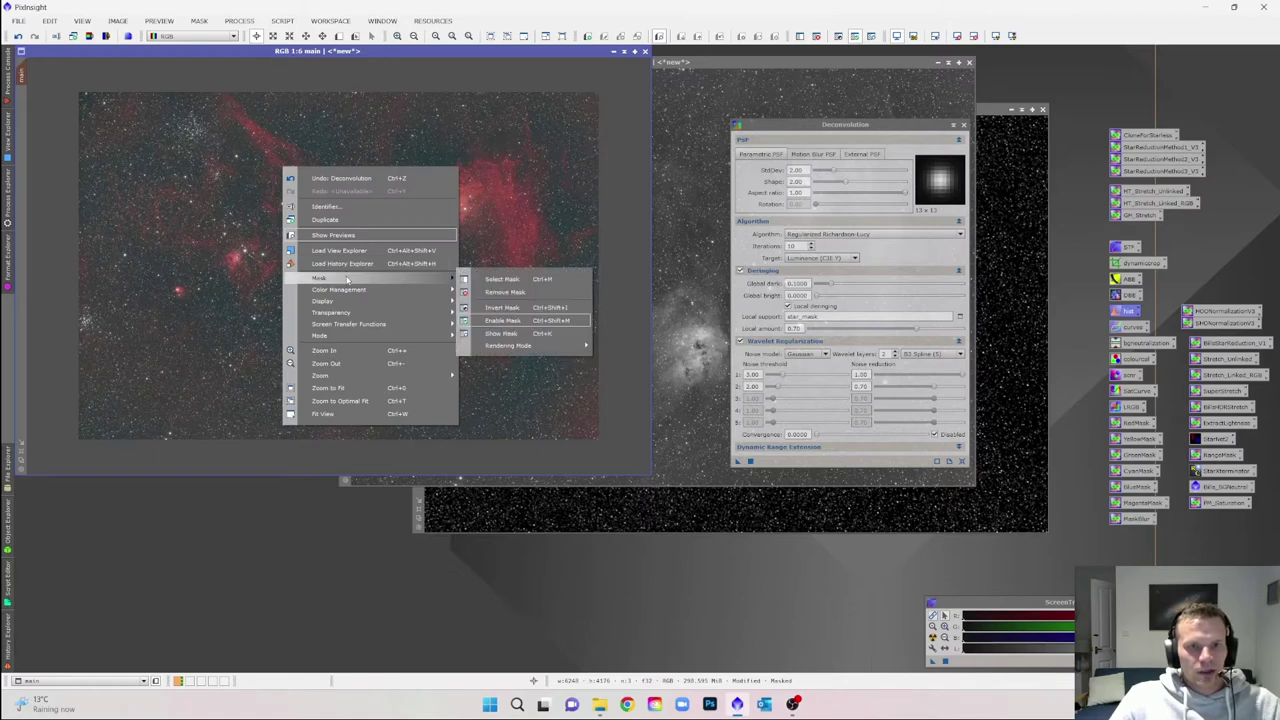
left_click(504, 291)
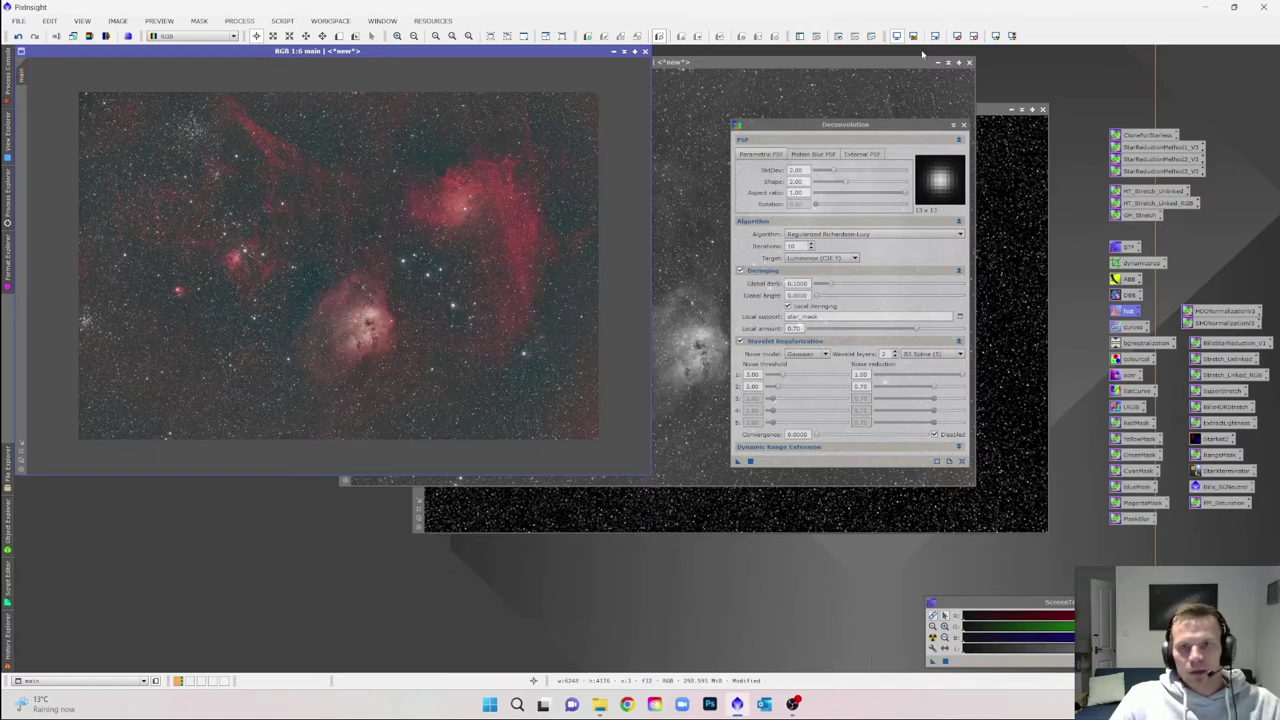
left_click(963, 124)
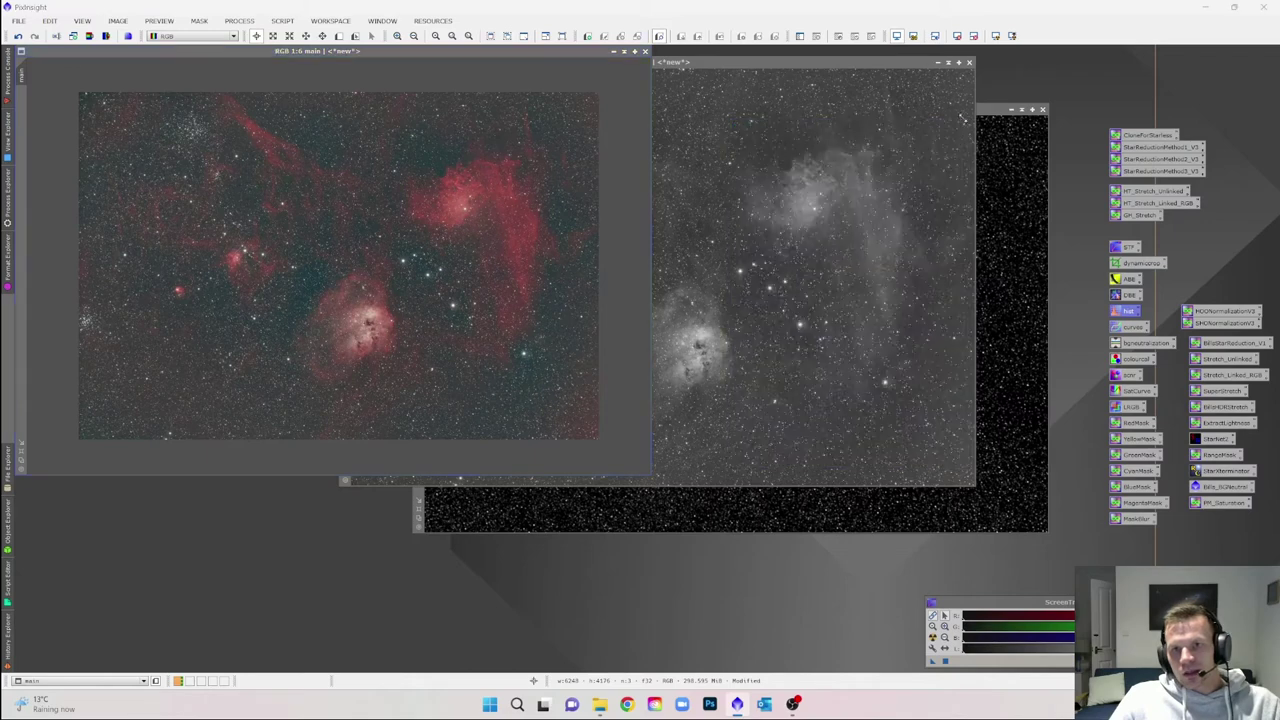
Close the main_L luminance image and the star_mask image without saving them.
left_click(968, 63)
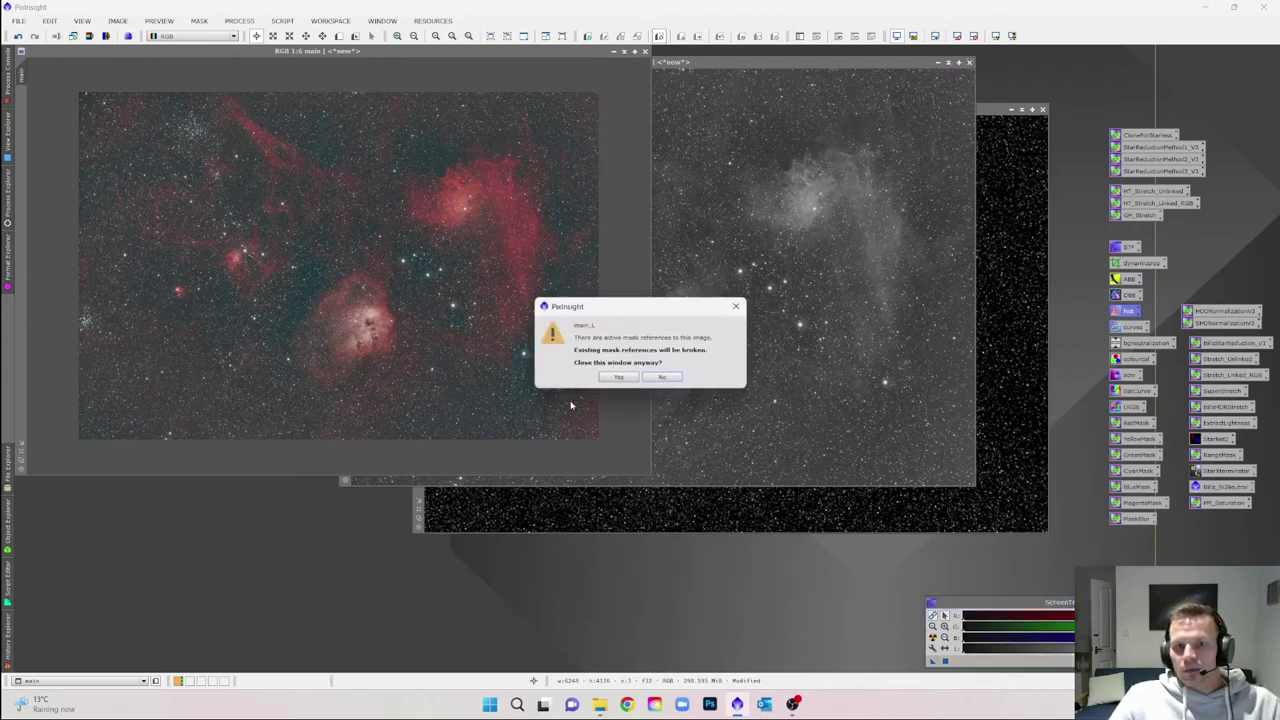
left_click(618, 377)
key("Return")
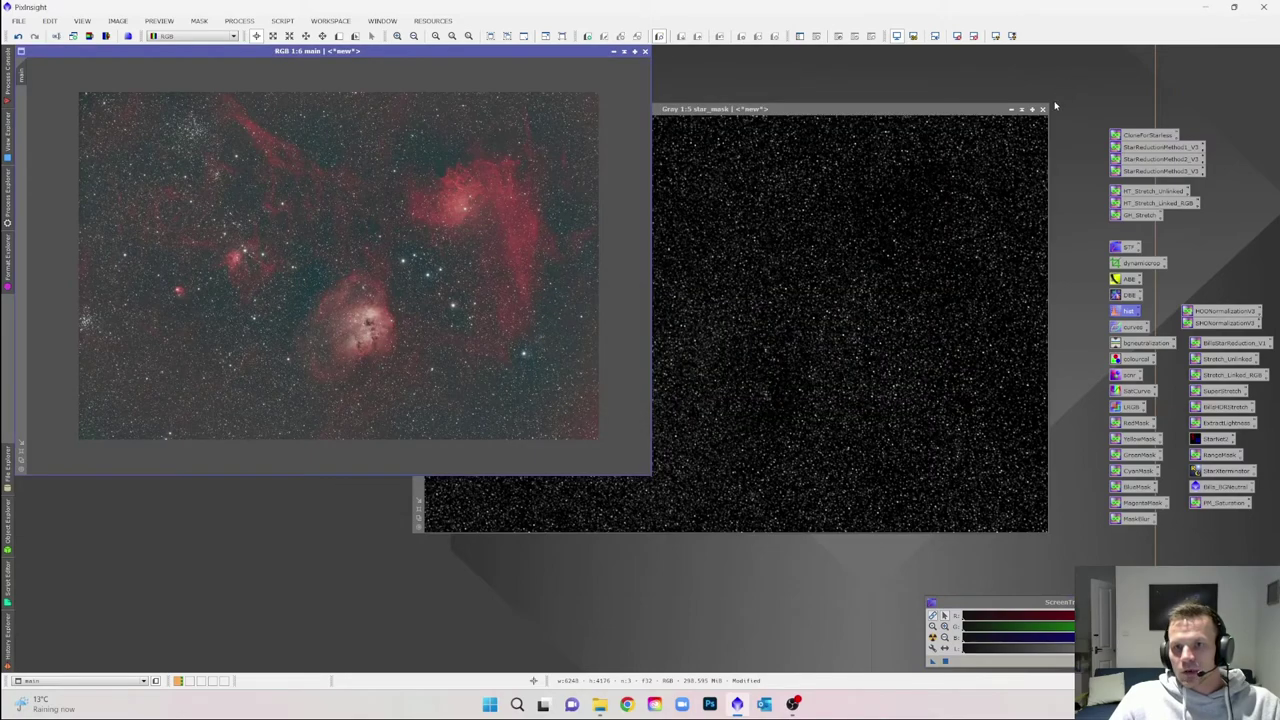
left_click(1042, 109)
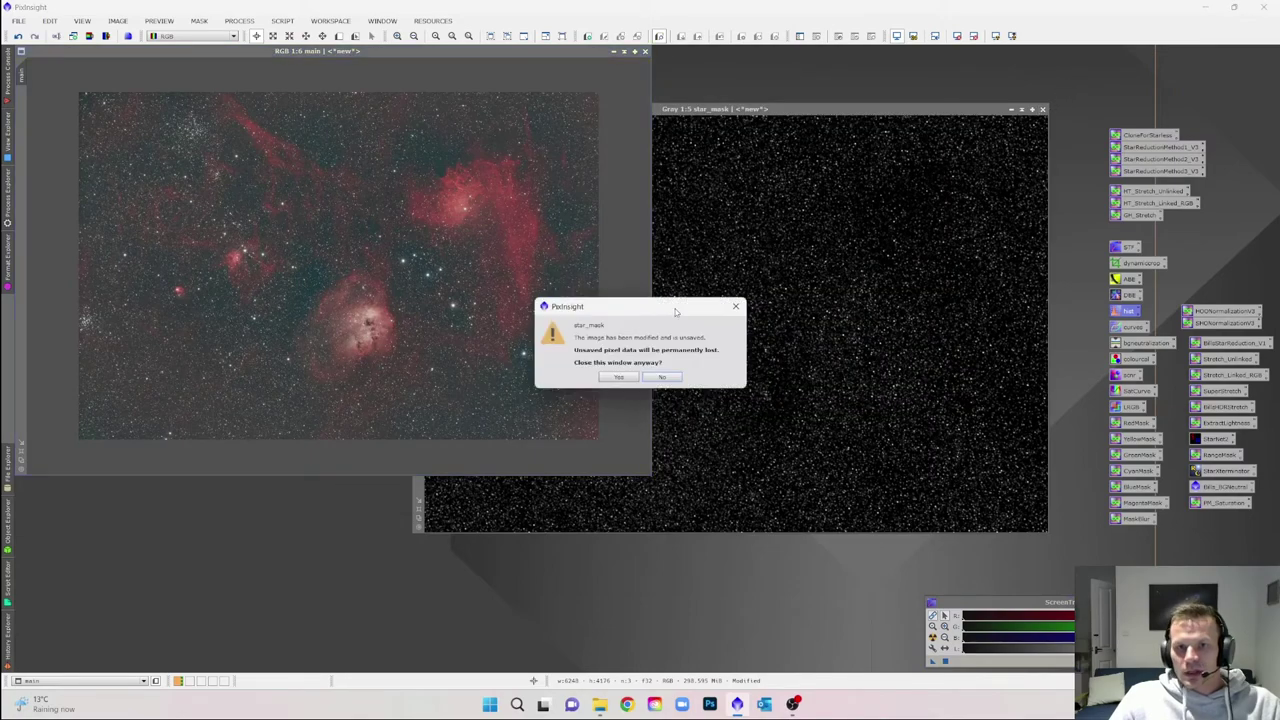
left_click(622, 377)
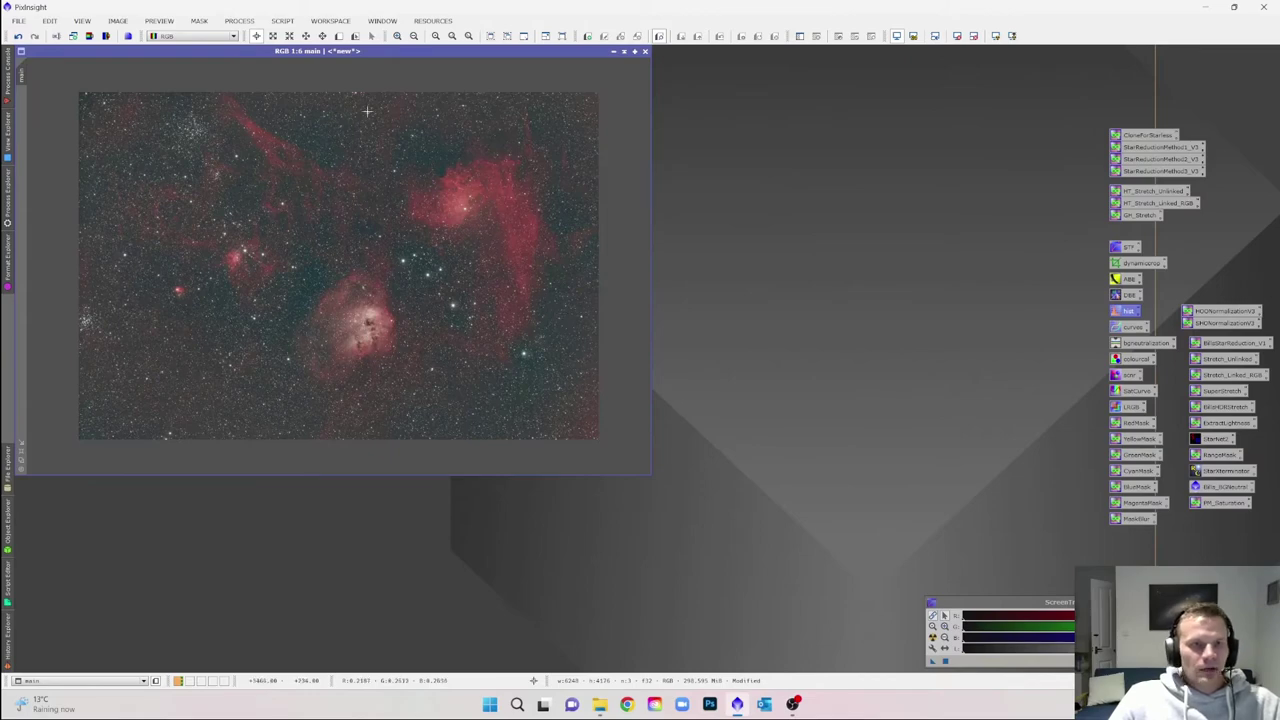
Open StarXTerminator and run it on the main image with Generate Star Image enabled.
left_click(239, 21)
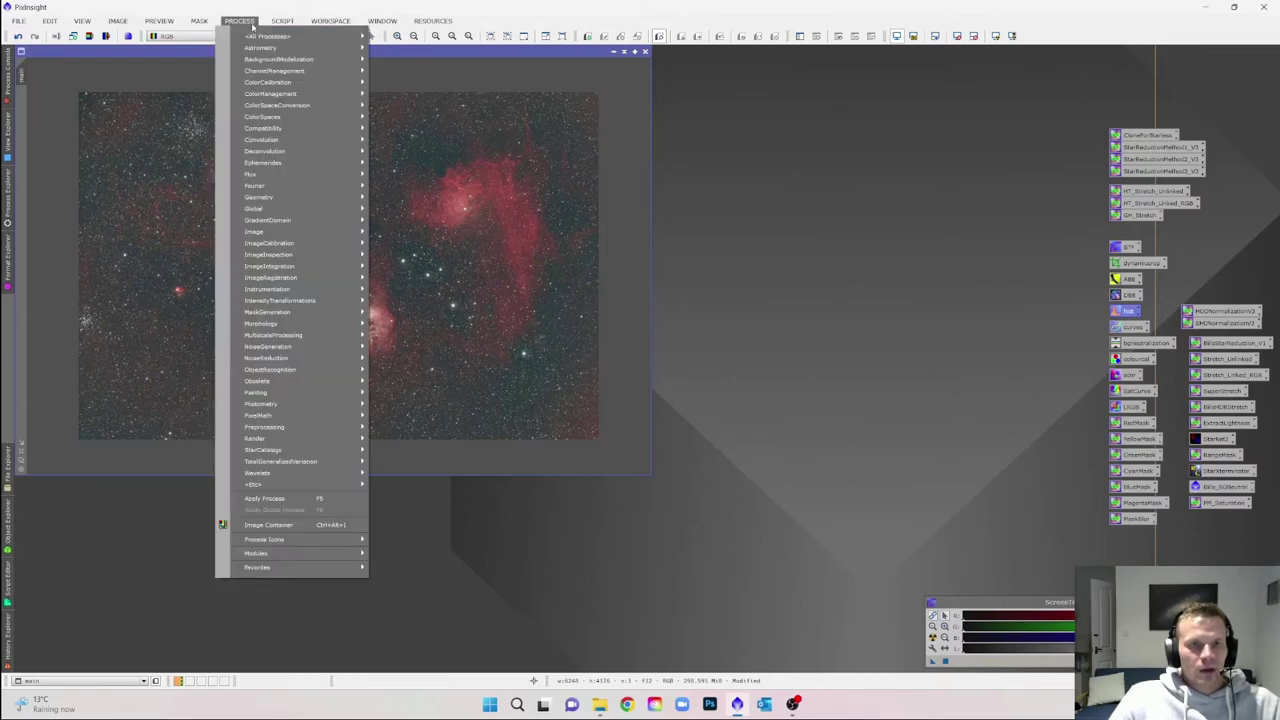
mouse_move(294, 40)
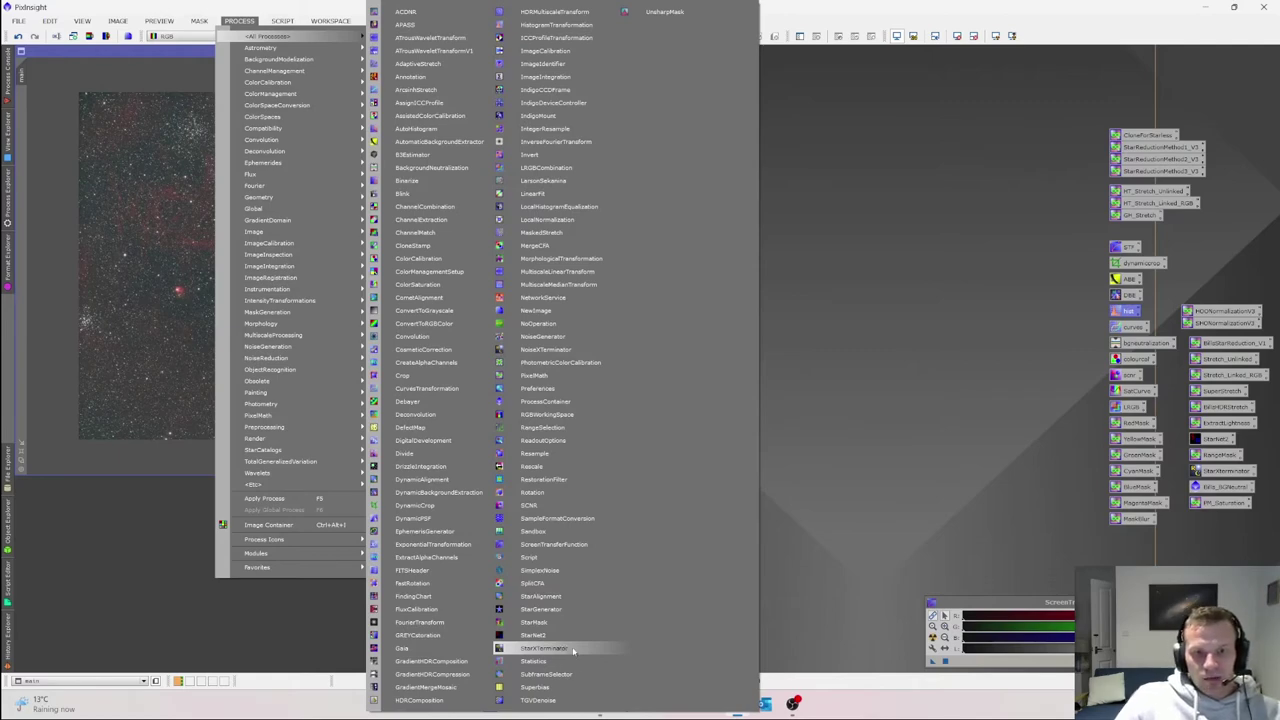
left_click(566, 649)
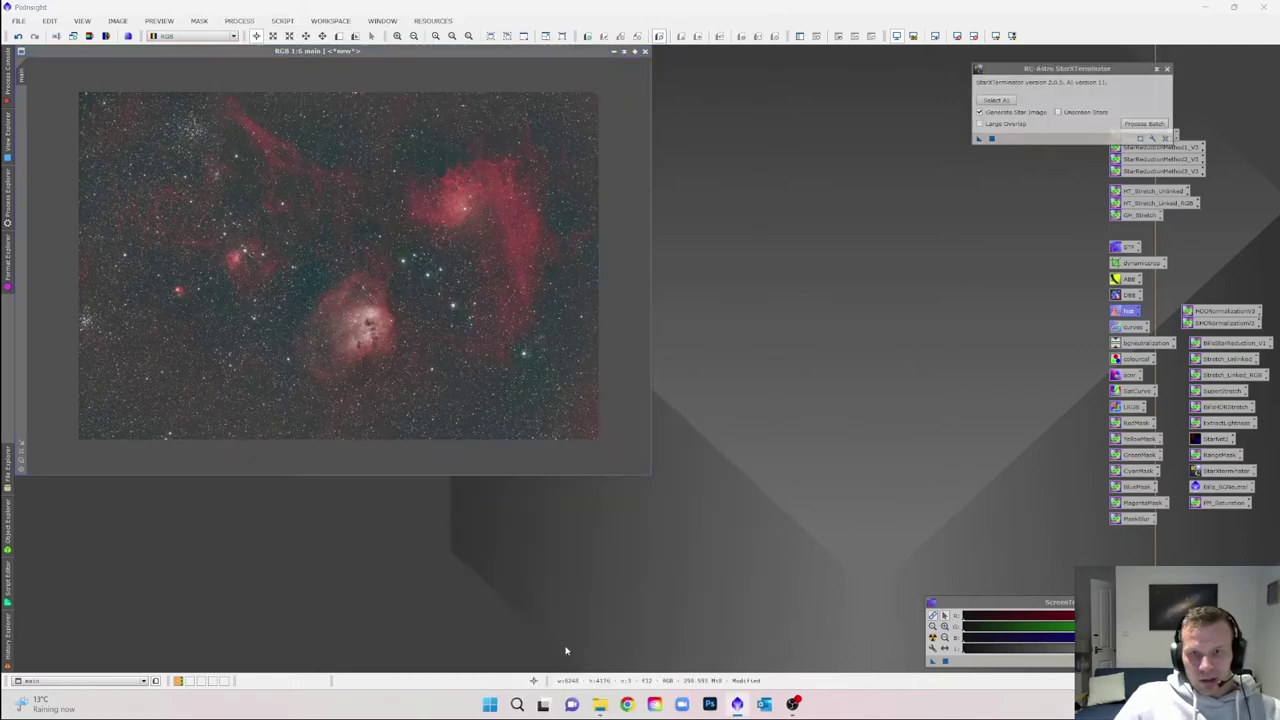
left_click_drag(1012, 69, 902, 72)
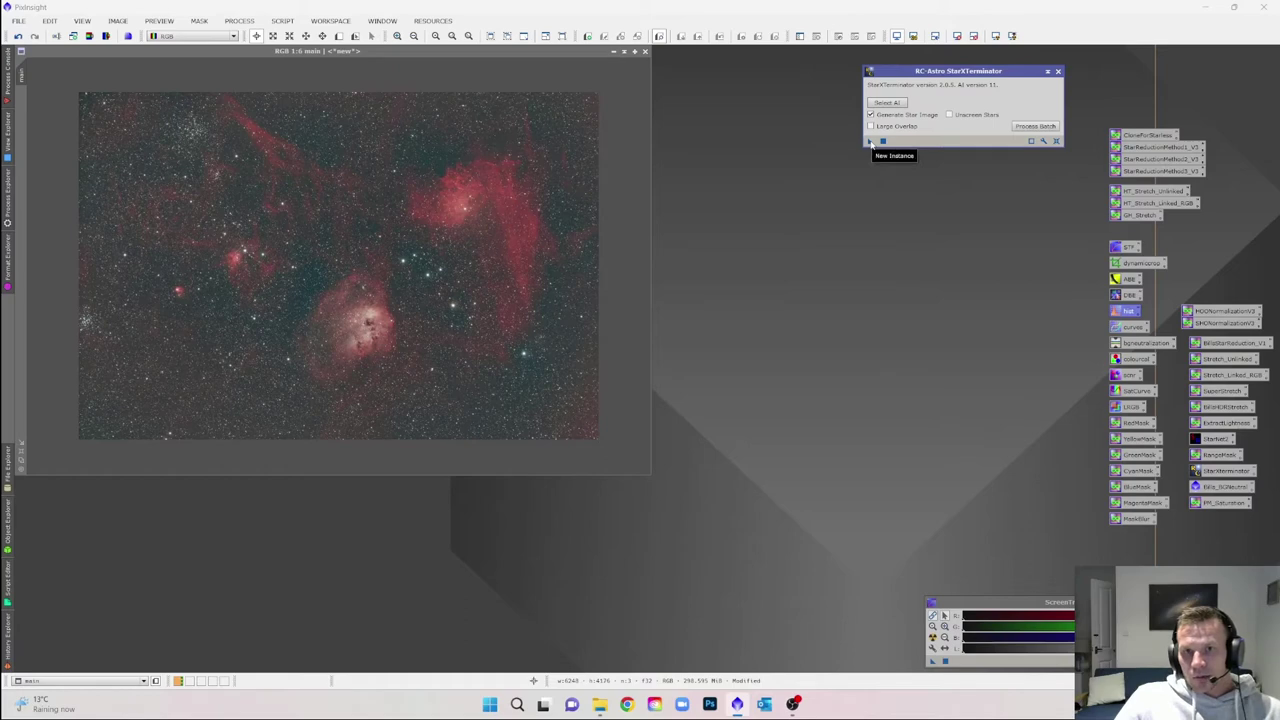
left_click_drag(871, 143, 405, 198)
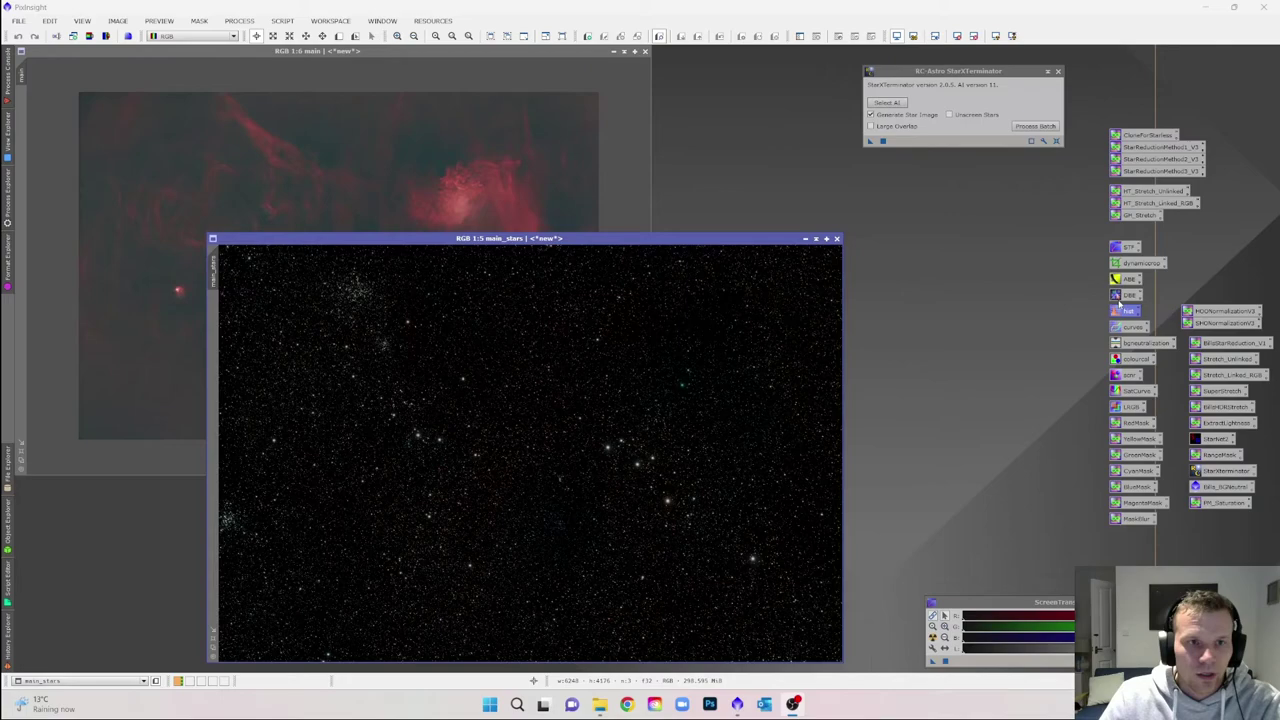
Change the extracted star image's identifier to stars and shrink its window beside the starless image.
left_click_drag(690, 238, 860, 192)
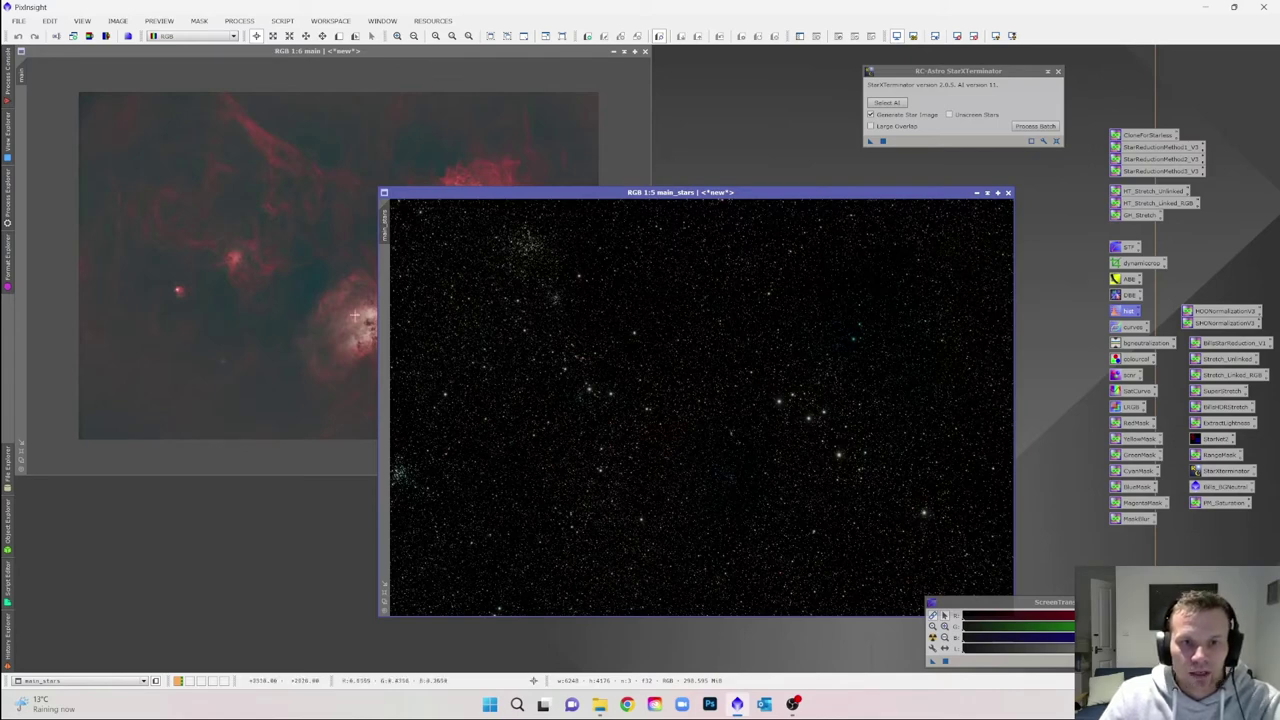
right_click(632, 326)
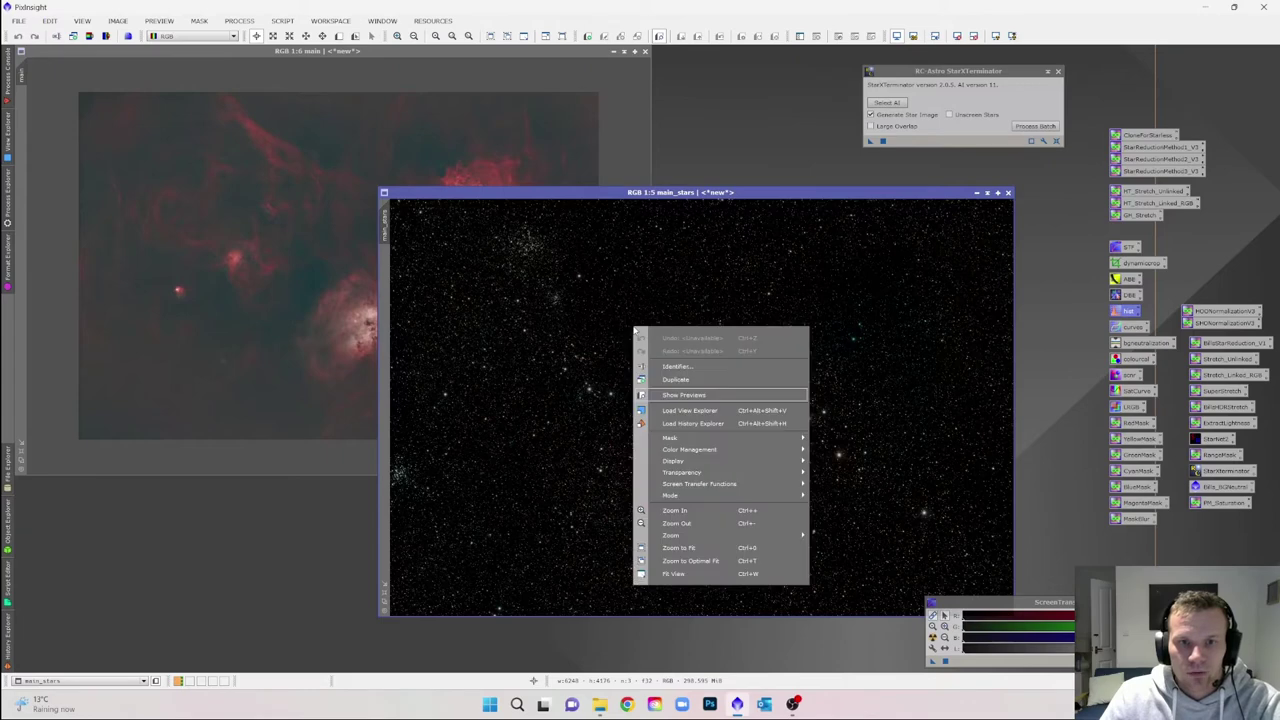
left_click(674, 367)
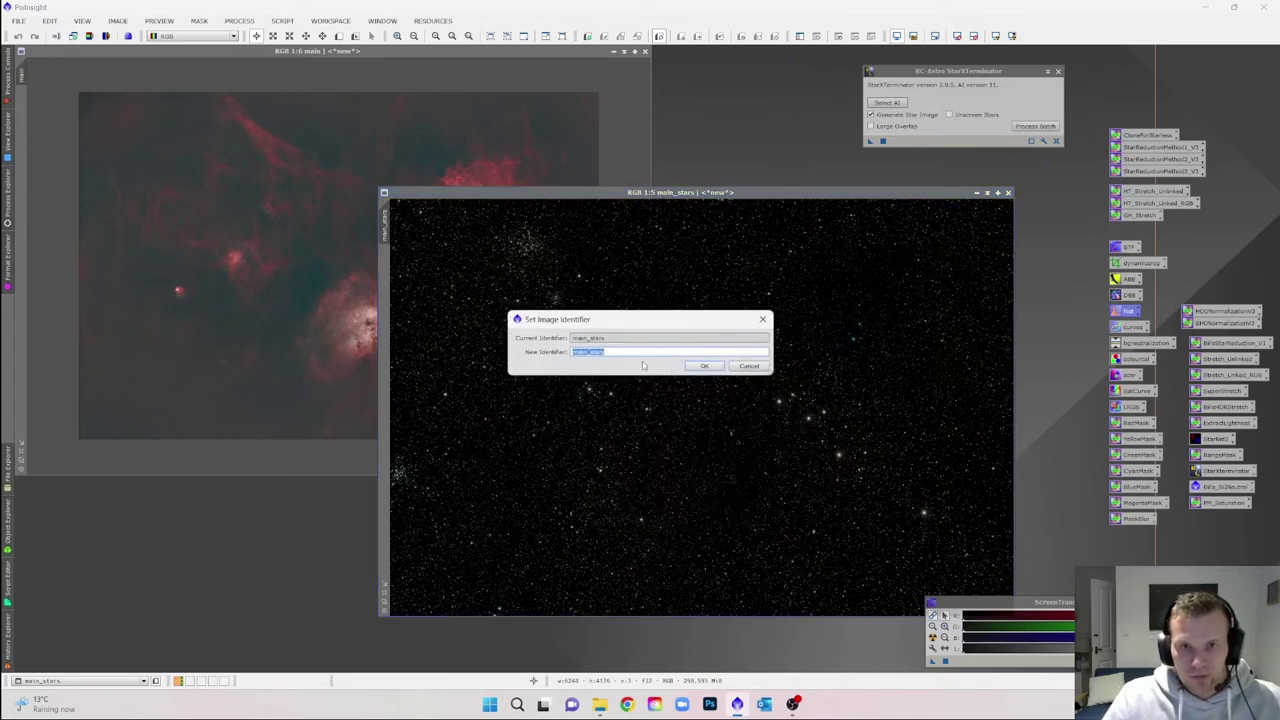
type("sta")
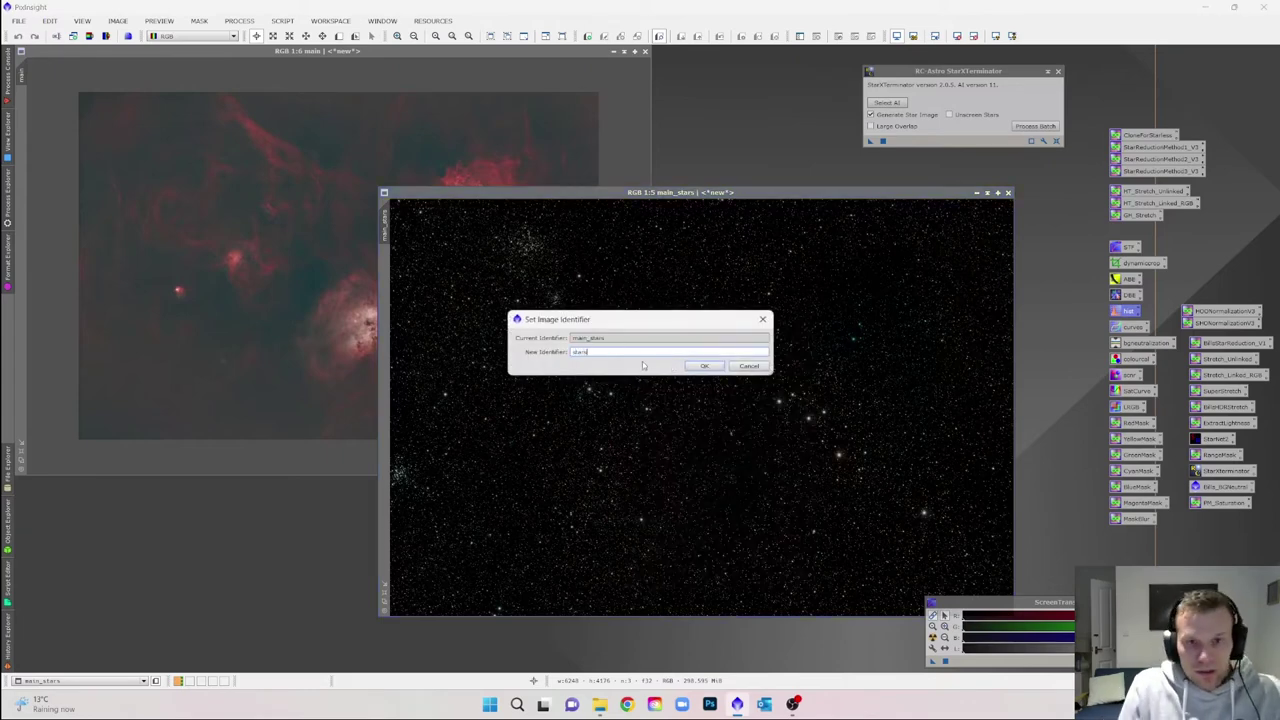
left_click(701, 366)
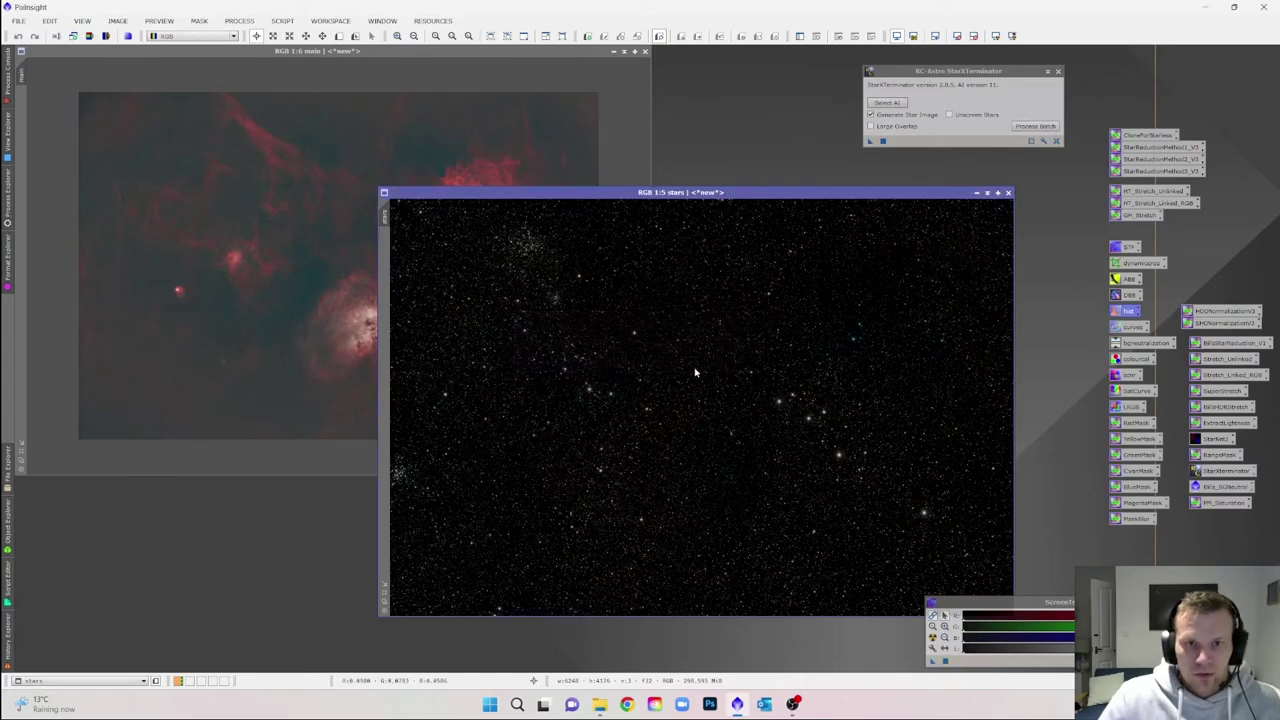
left_click(987, 192)
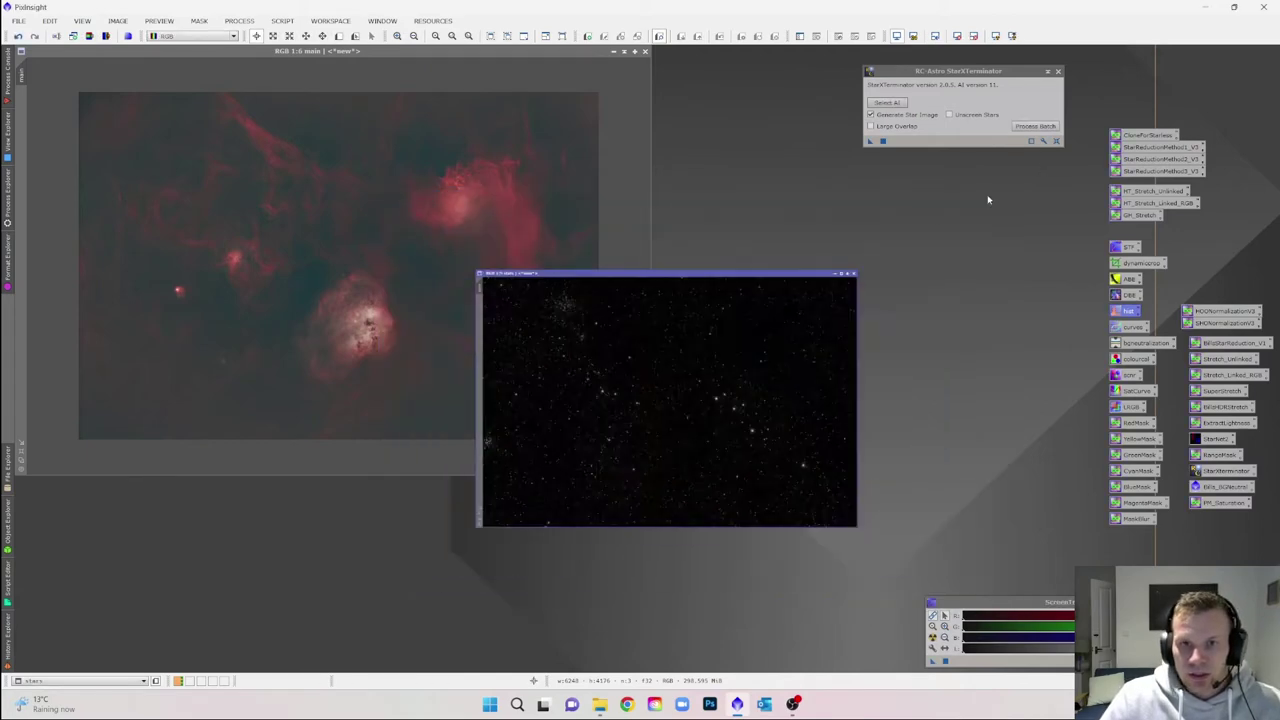
Move the collapsed stars image and the collapsed StarXTerminator window out of the way, and reposition the main image.
mouse_move(660, 272)
left_mouse_down()
mouse_move(686, 404)
mouse_move(826, 90)
mouse_move(803, 70)
left_mouse_up()
left_click(1047, 71)
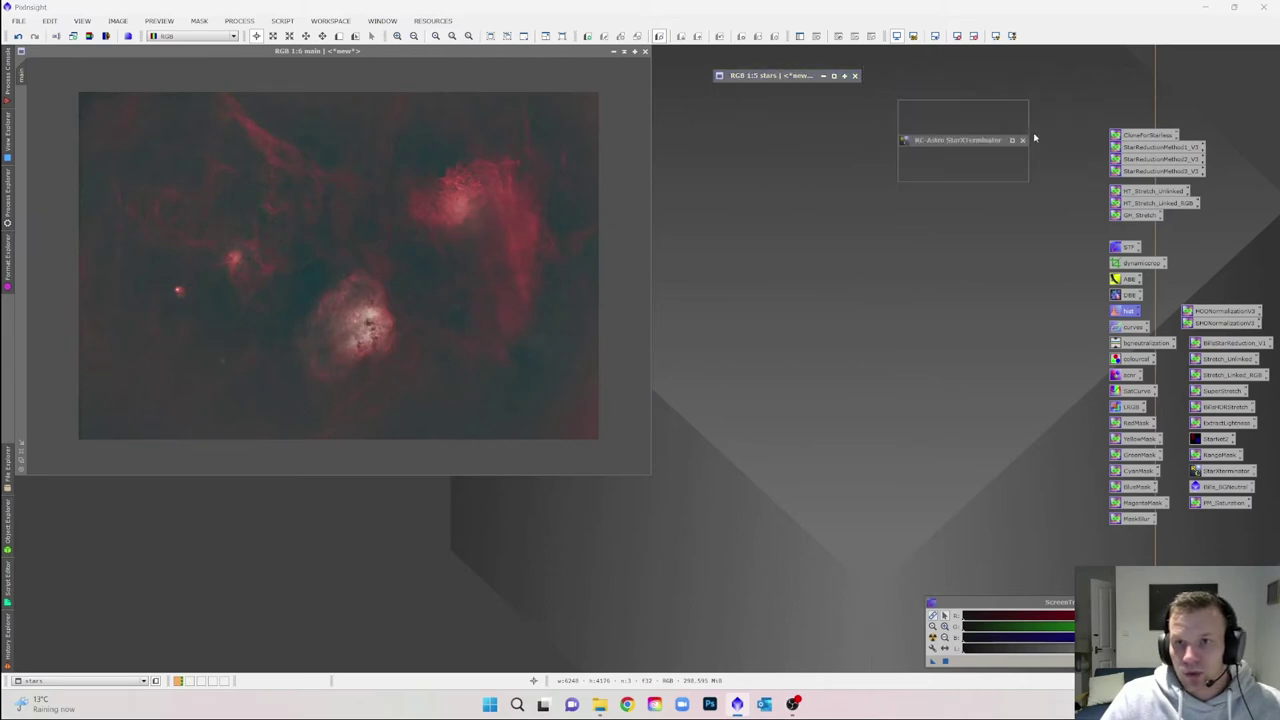
left_click_drag(1166, 87, 1155, 77)
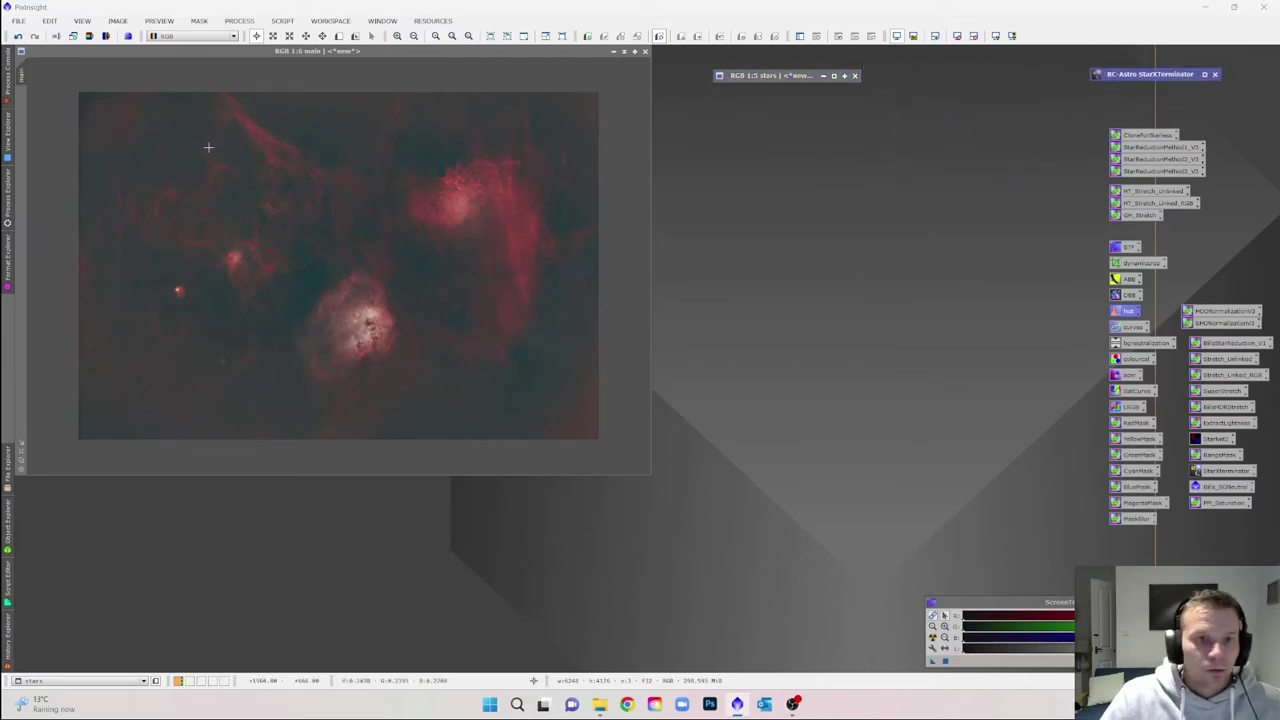
left_click_drag(217, 53, 294, 100)
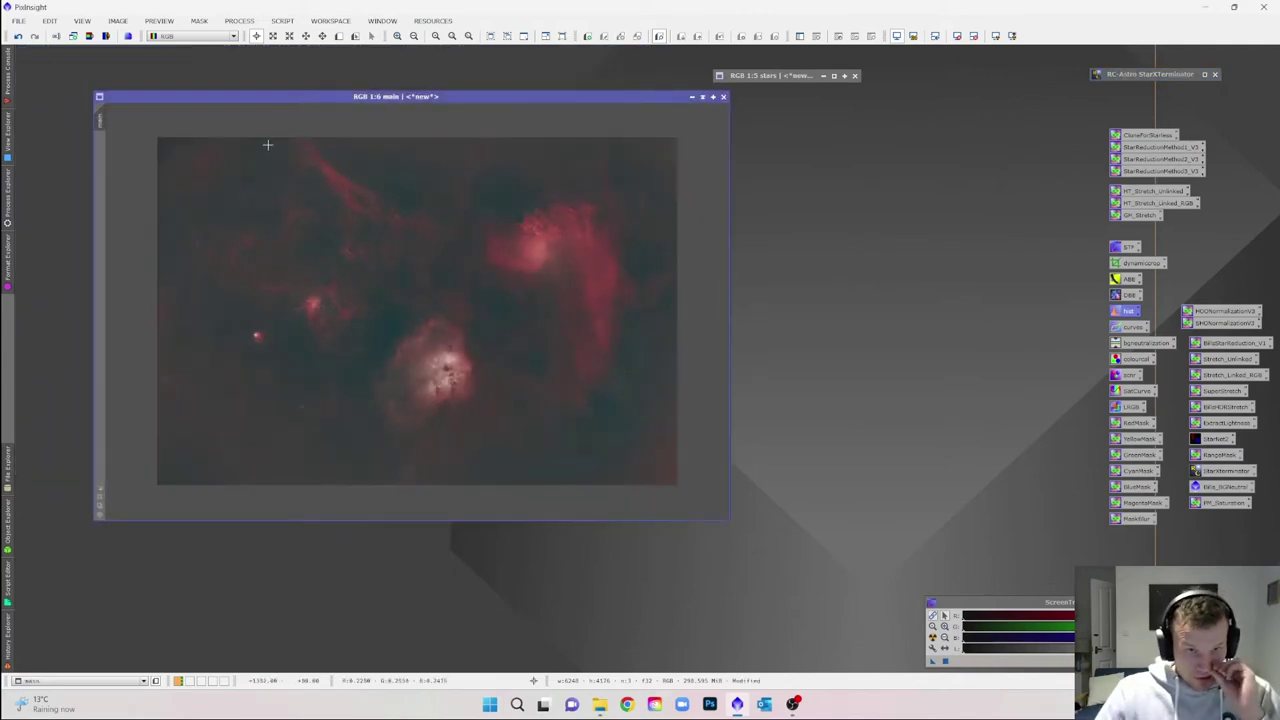
Open HistogramTransformation and load the main image as its view.
double_click(1128, 312)
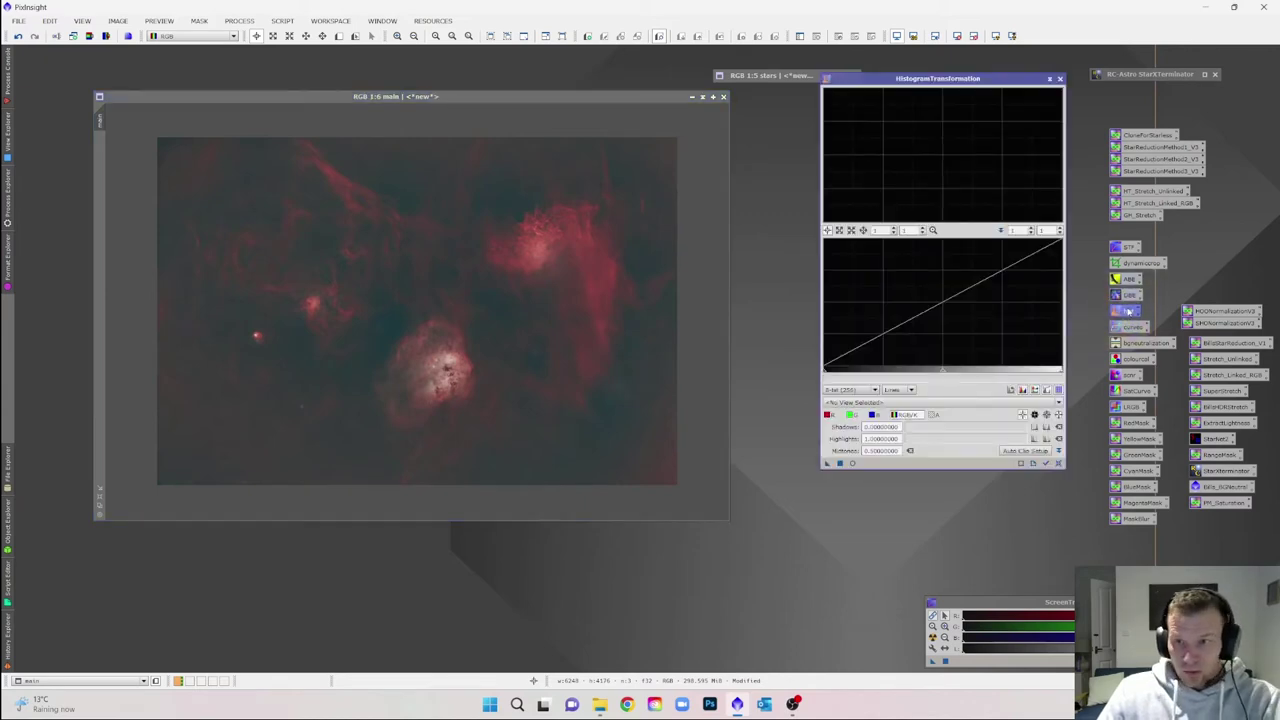
left_click(410, 96)
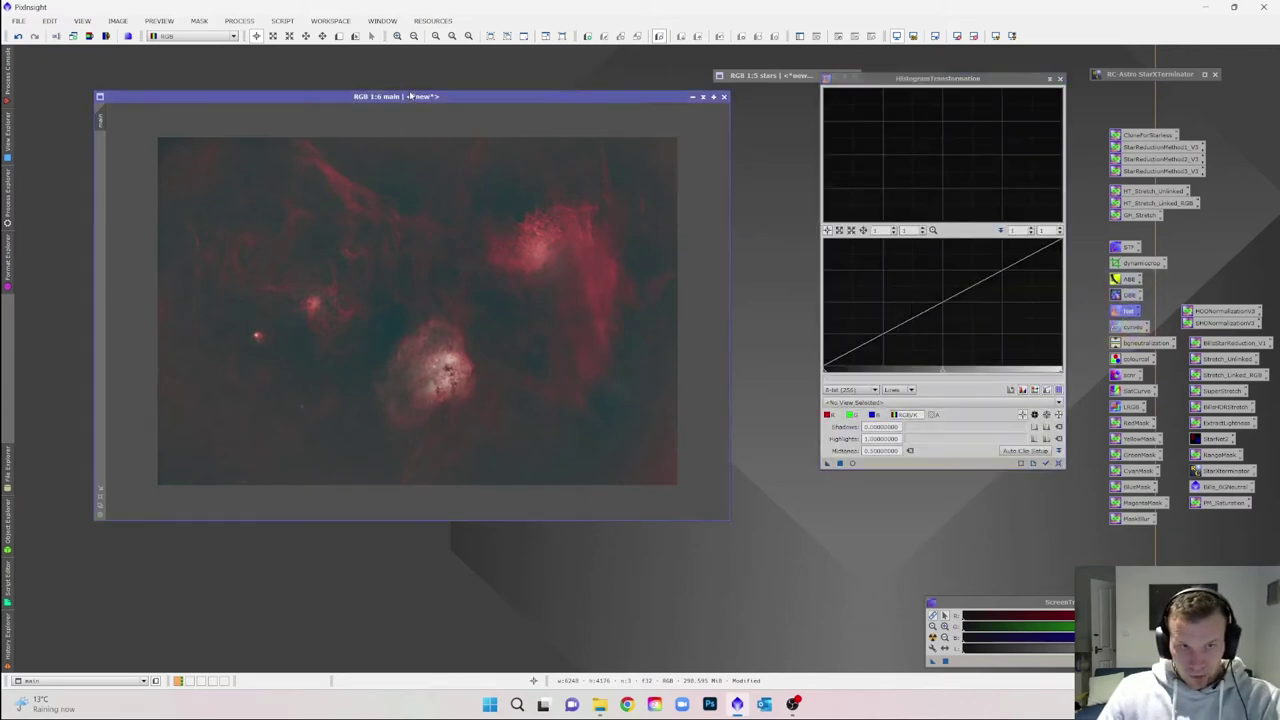
left_click(940, 402)
left_click(871, 420)
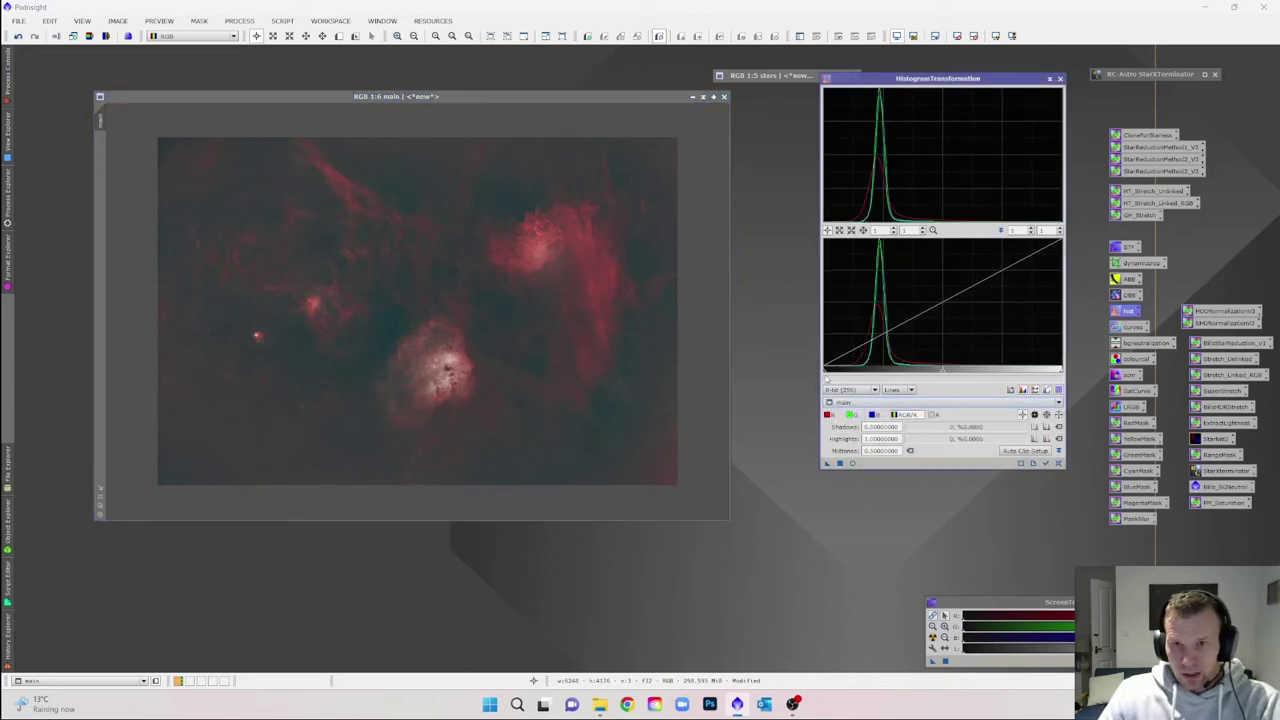
Raise the green channel's shadows to about 0.018 and apply the transformation to the main image.
mouse_move(881, 407)
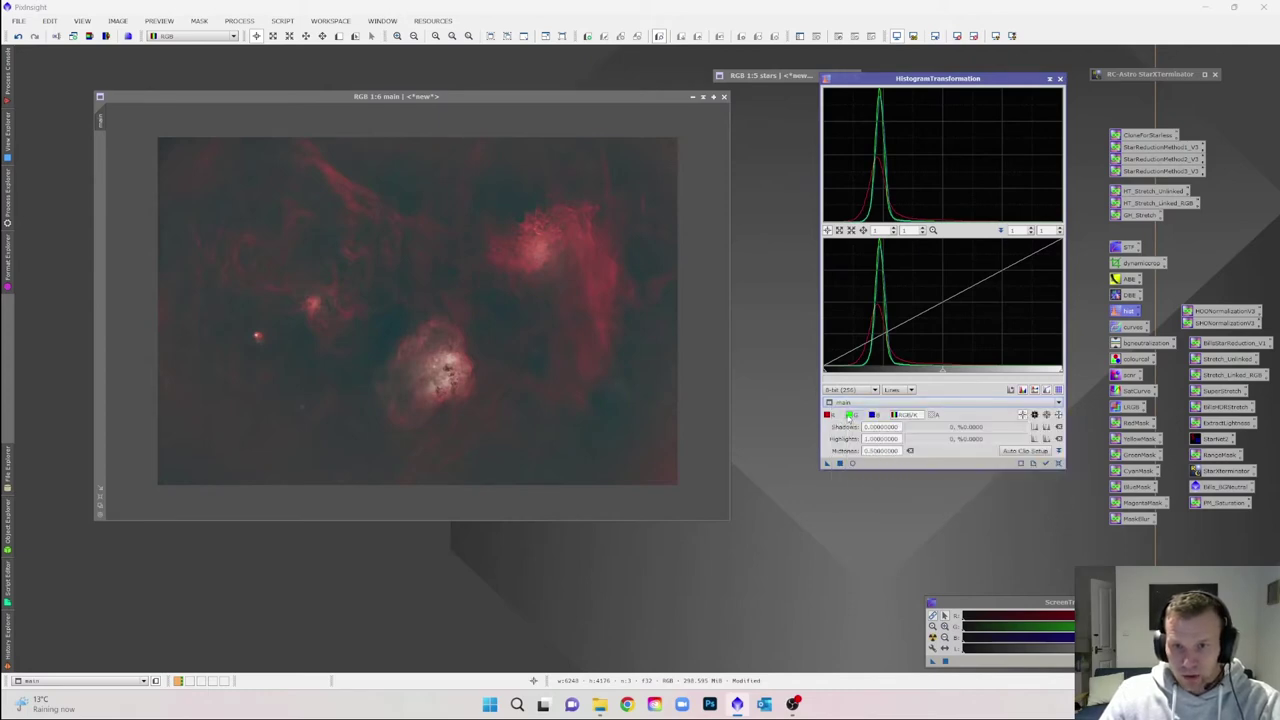
left_click(850, 415)
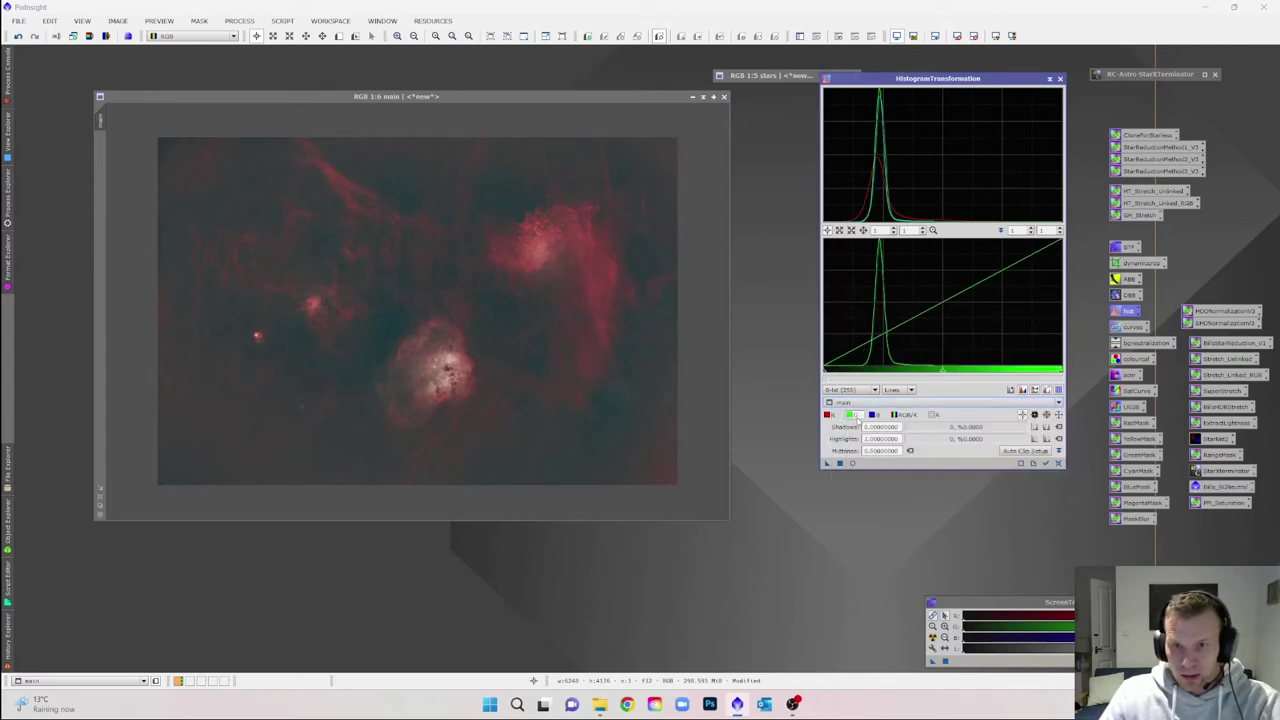
left_click_drag(825, 371, 827, 374)
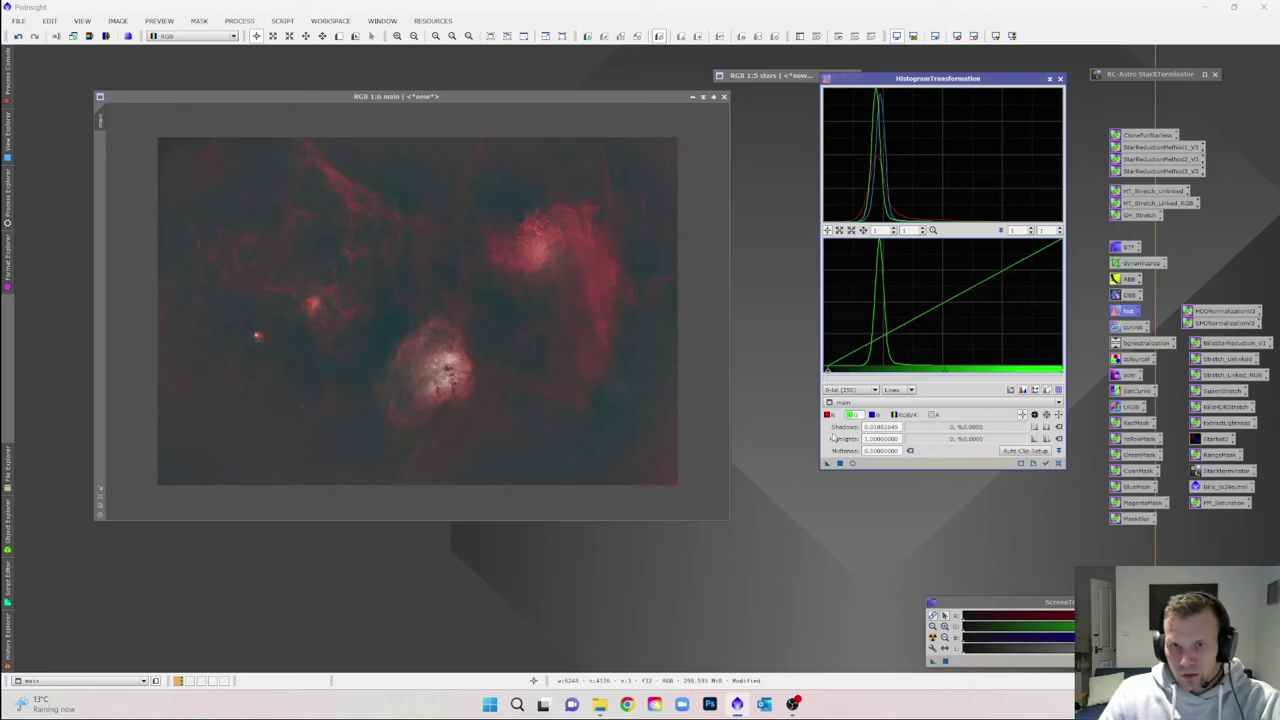
left_click(840, 463)
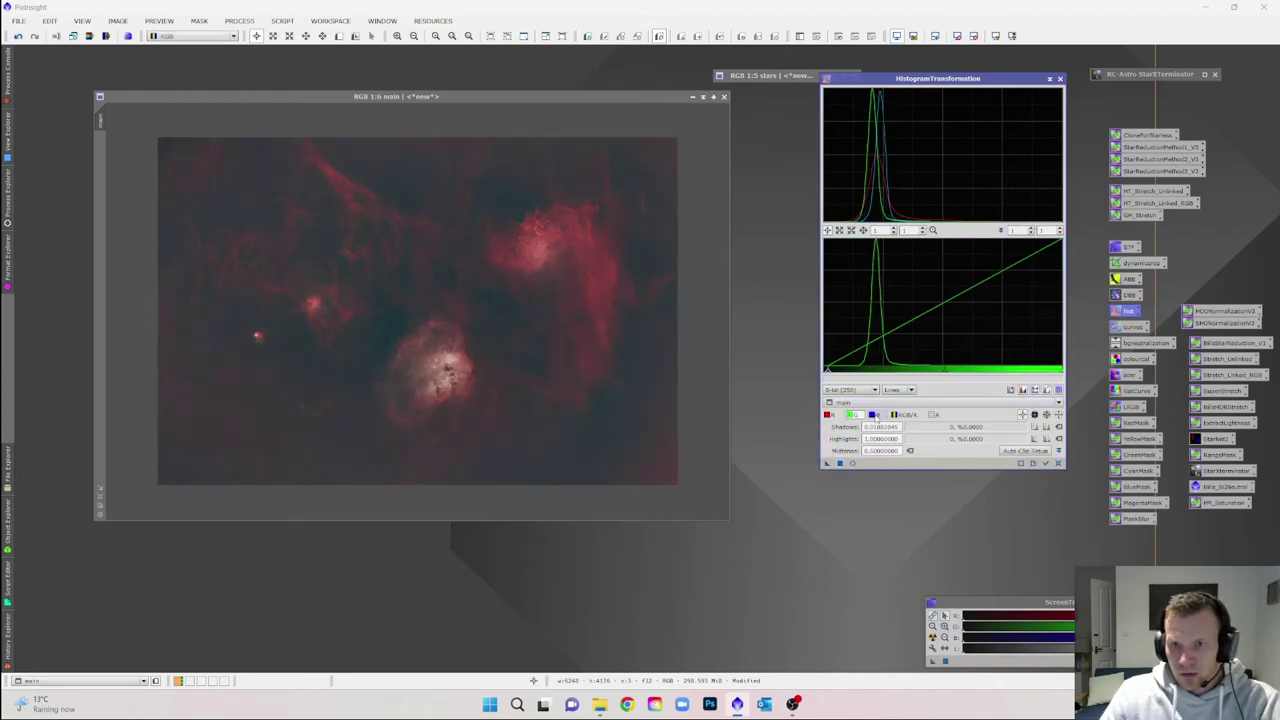
Raise the blue channel's shadows to about 0.04 and apply the transformation to the main image.
left_click(875, 415)
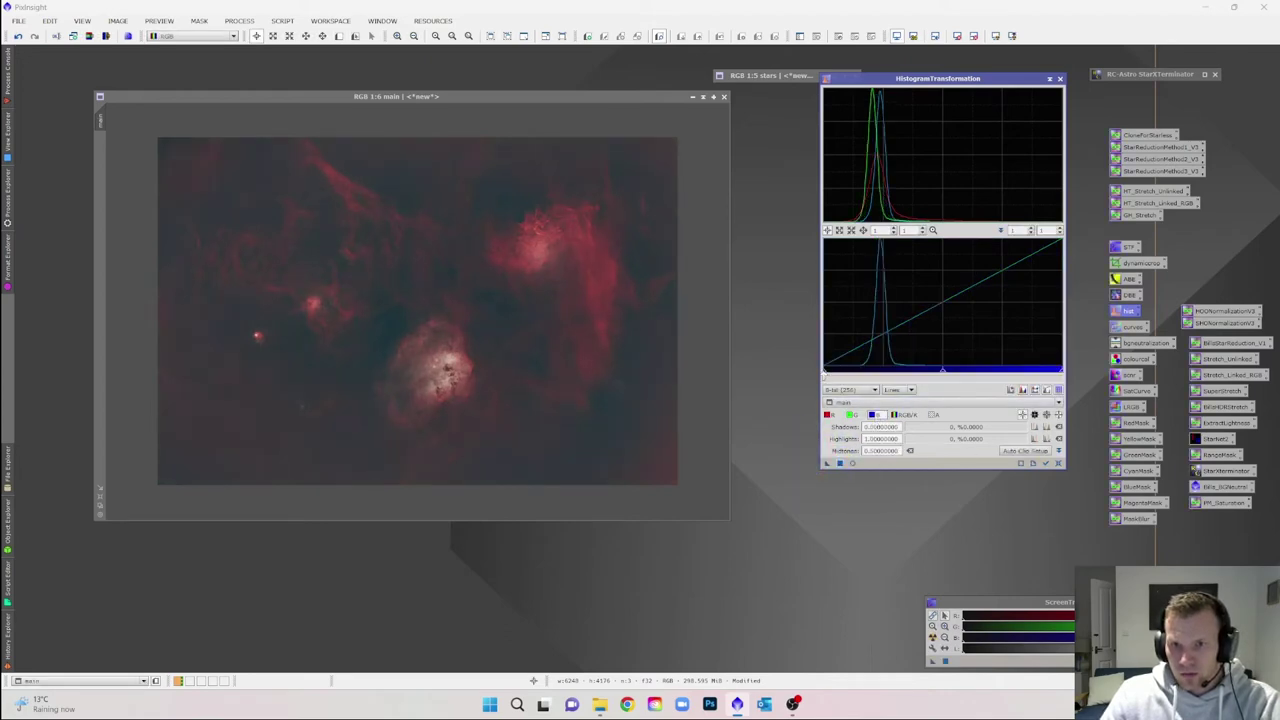
left_click_drag(824, 374, 830, 374)
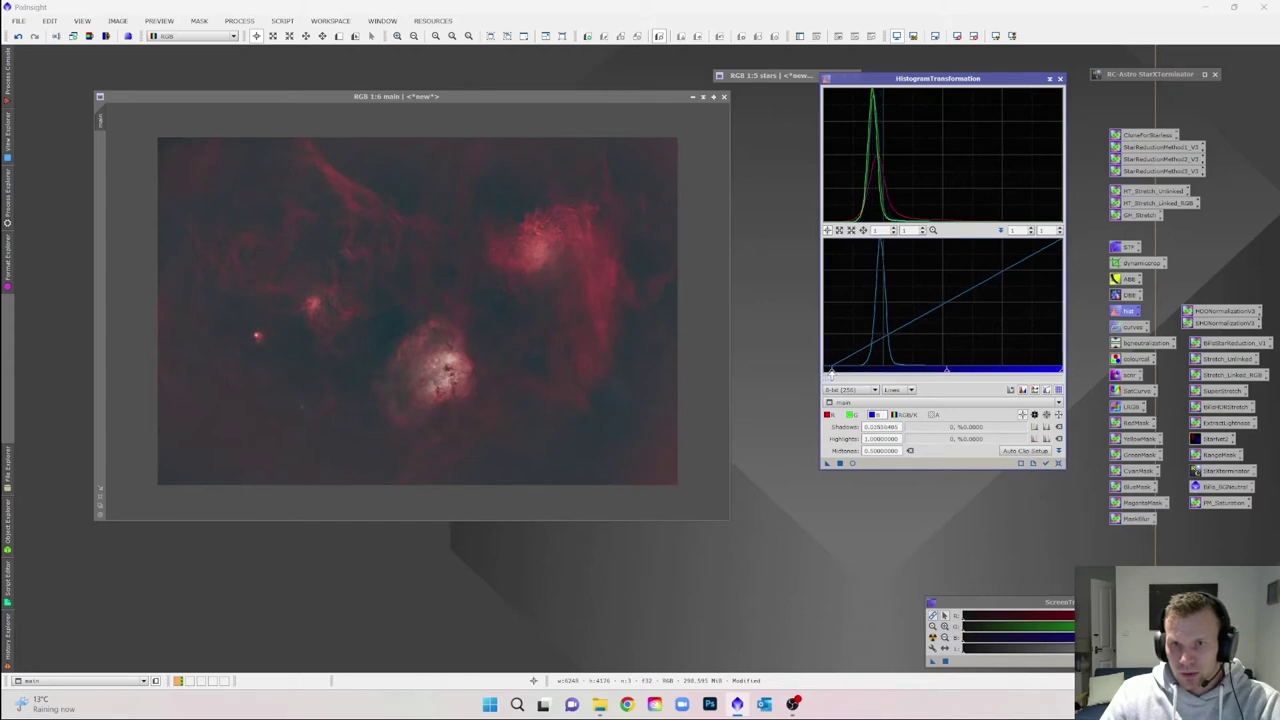
left_click_drag(830, 374, 832, 374)
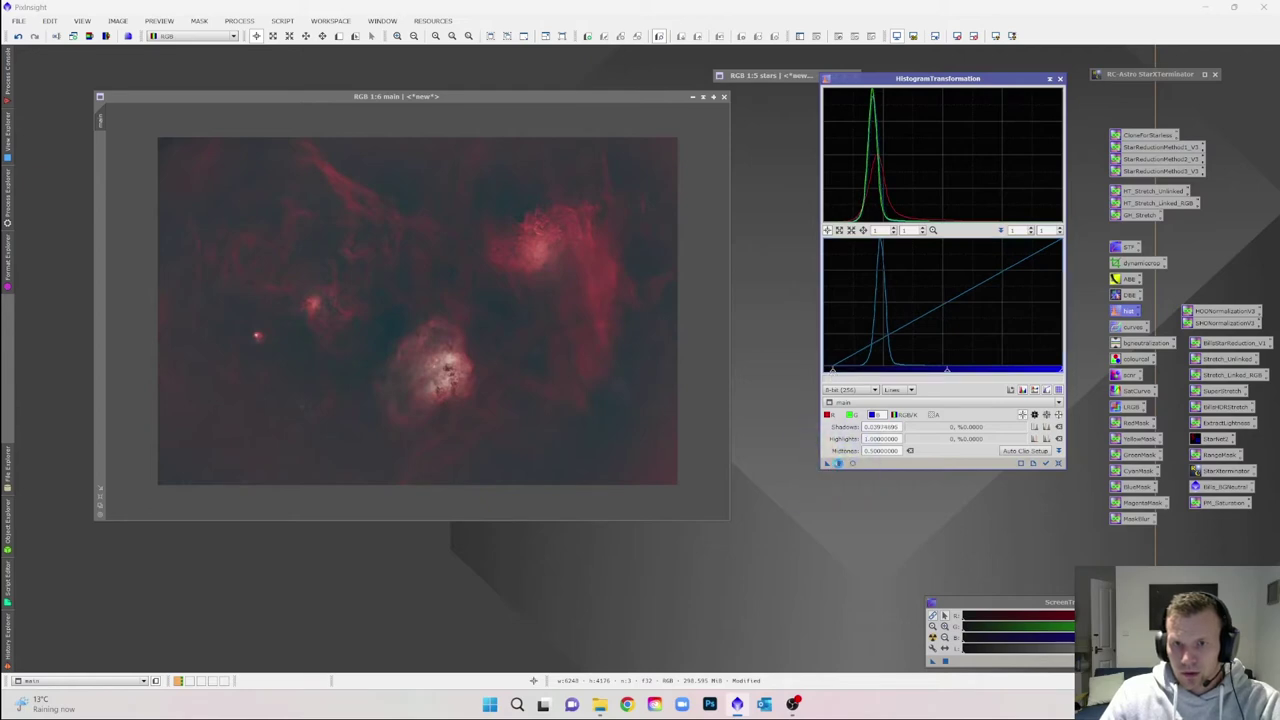
left_click(839, 463)
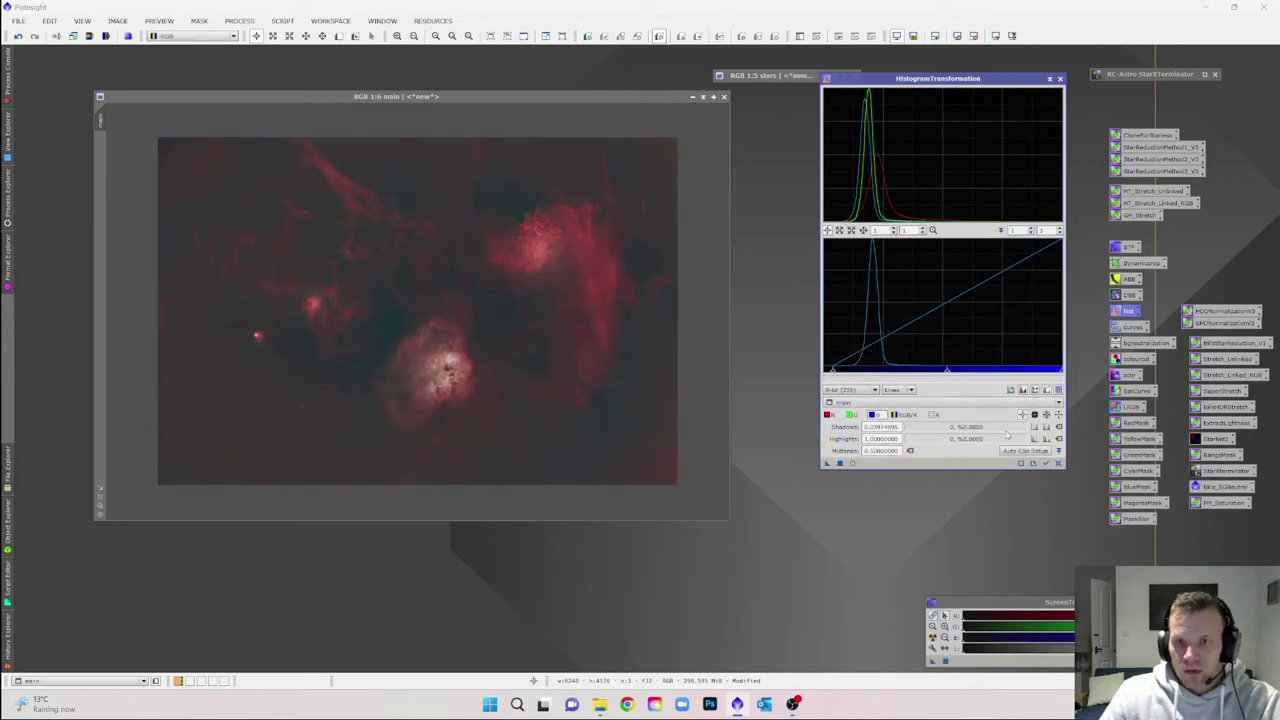
Clear the green and blue adjustments, apply a red channel shadows value of about 0.02 to the main image, and reset the process.
left_click(829, 415)
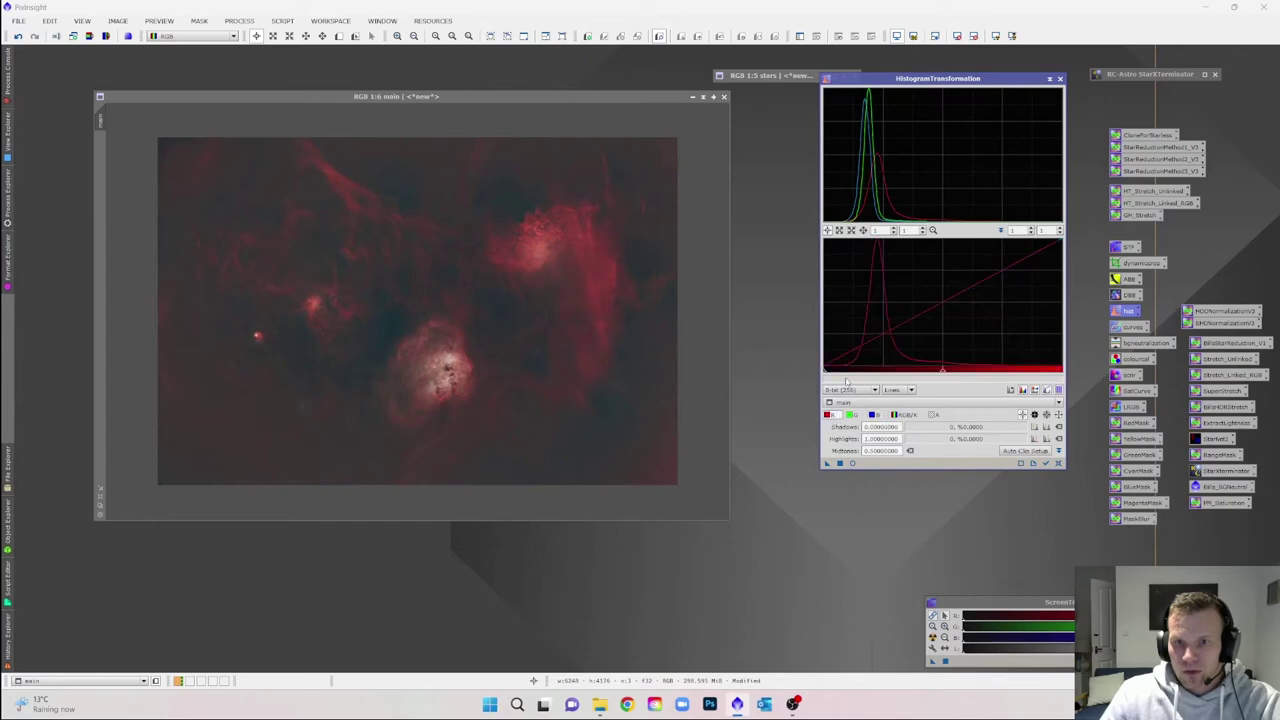
left_click_drag(829, 376, 832, 371)
left_click(1058, 463)
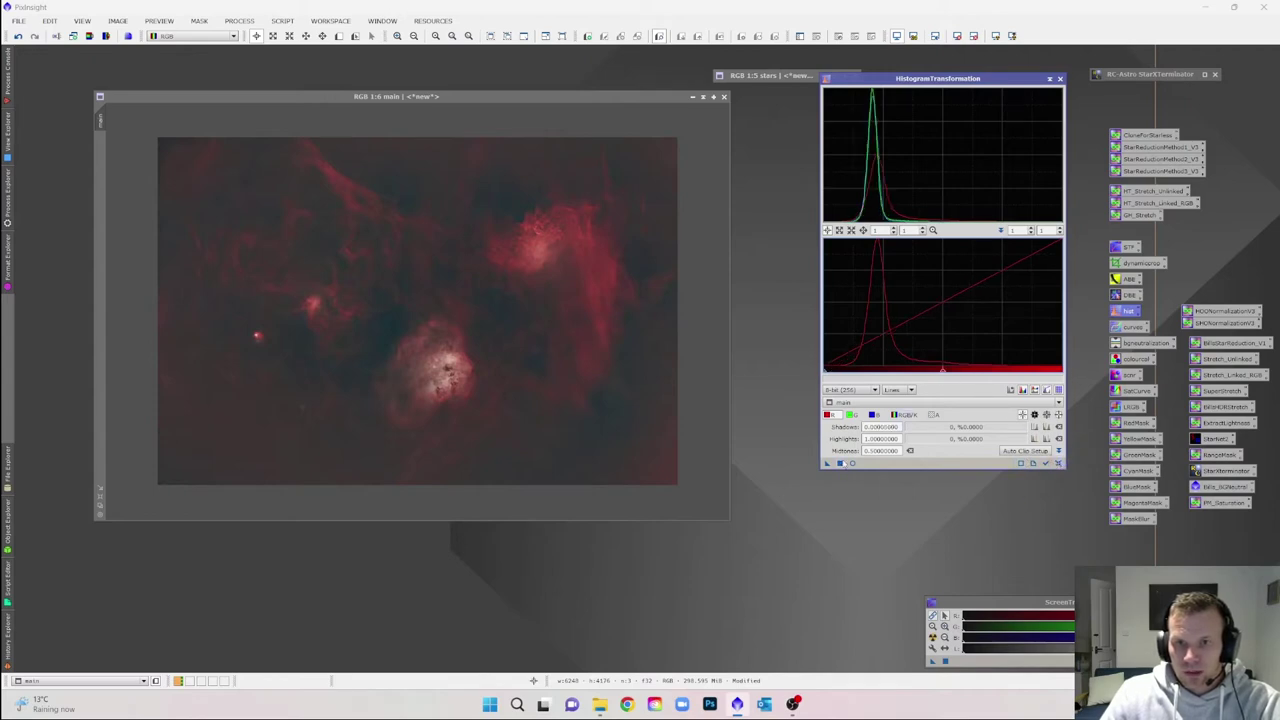
left_click_drag(826, 373, 829, 374)
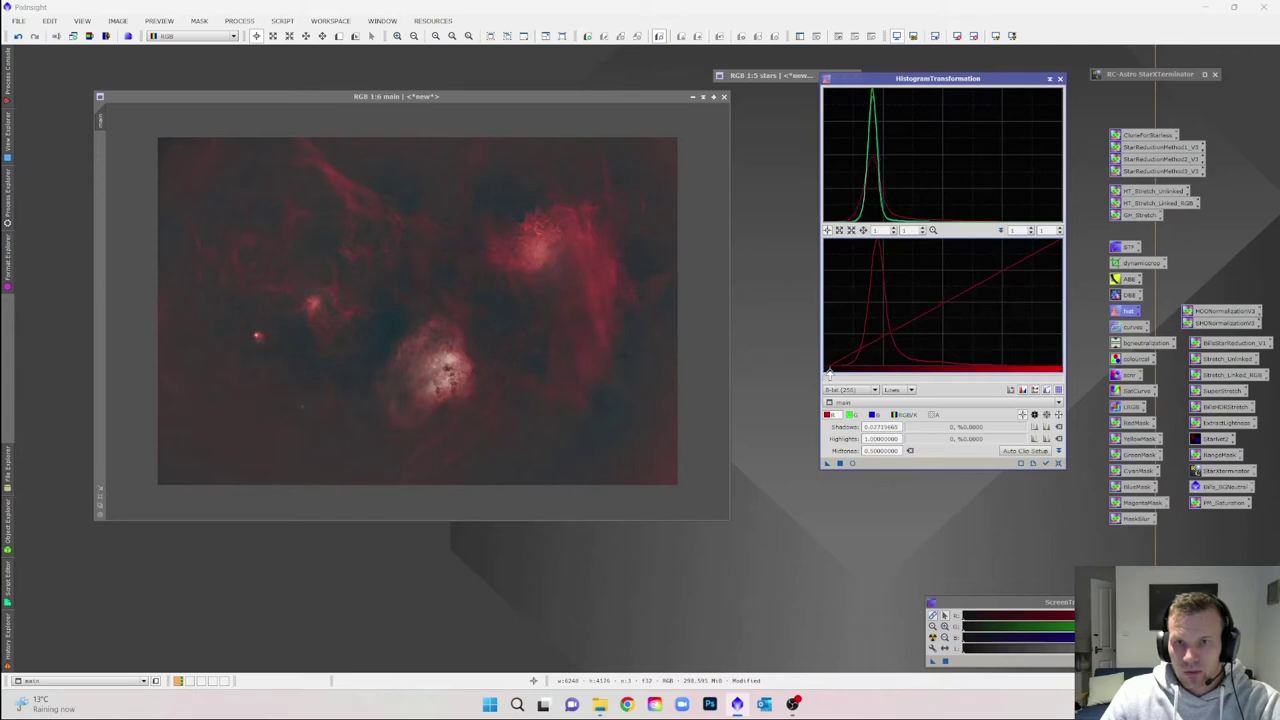
left_click(839, 463)
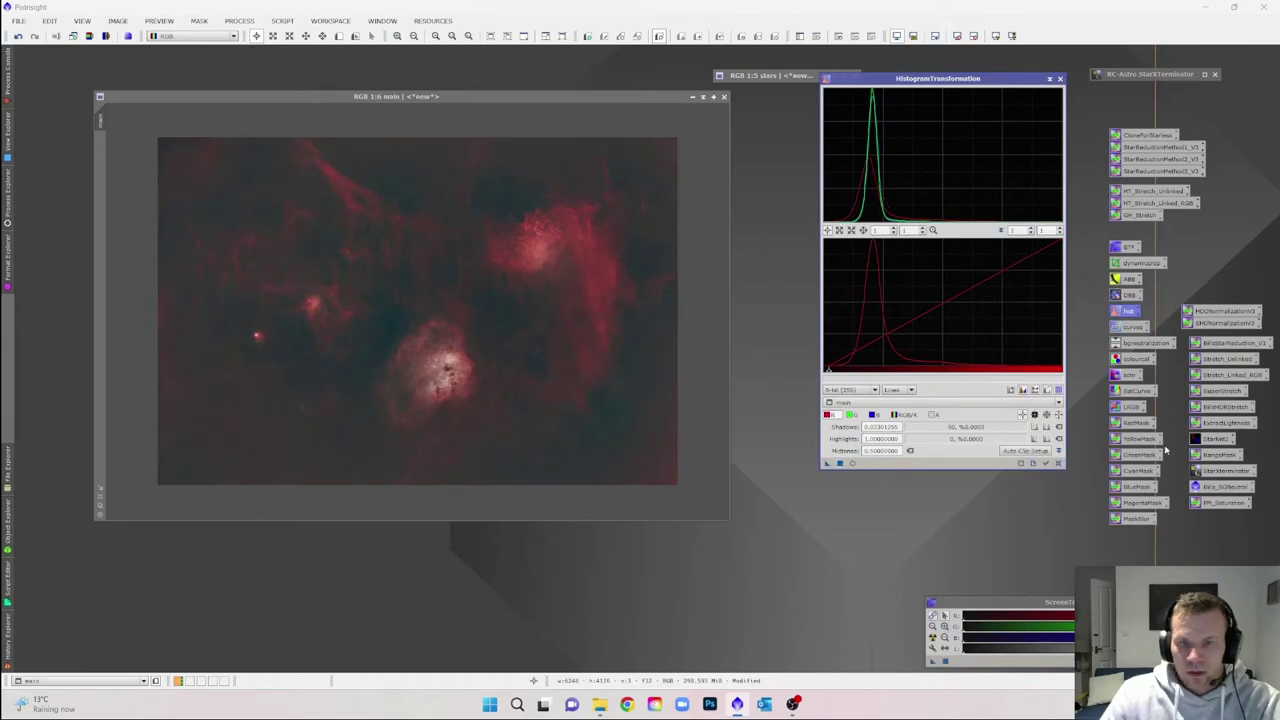
left_click(1059, 463)
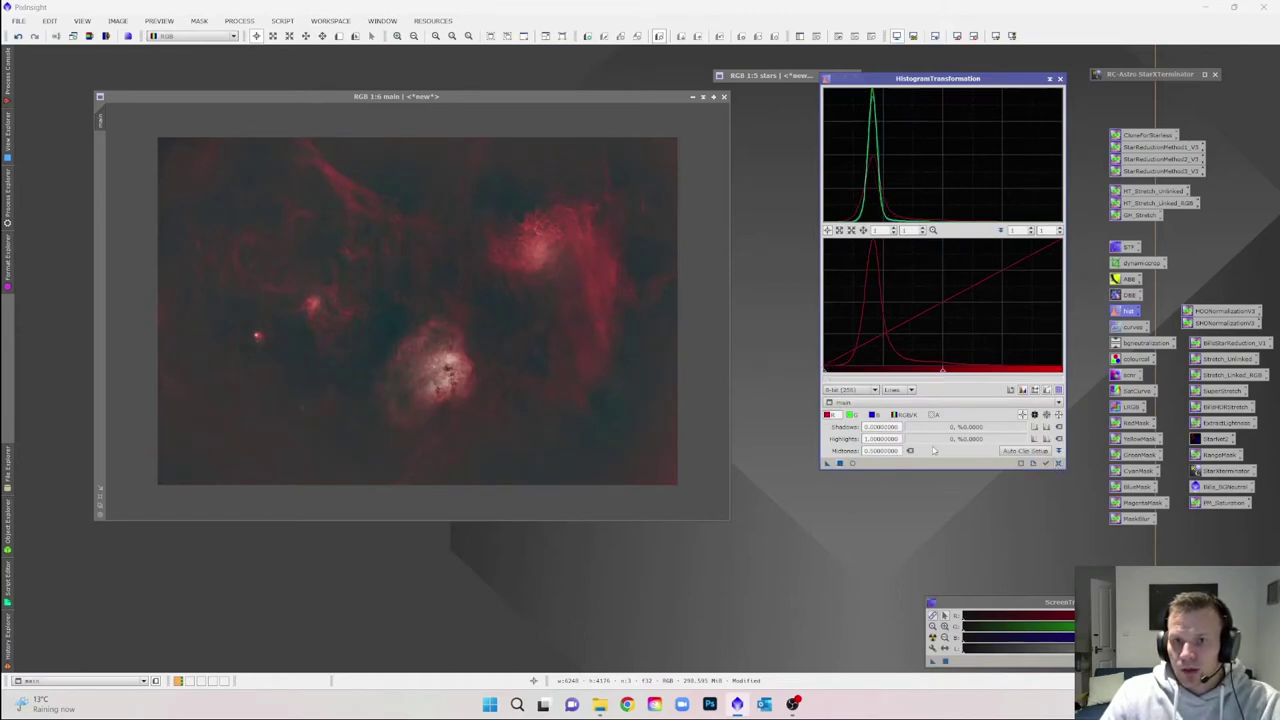
Raise the combined RGB/K shadows to about 0.05 using the real-time preview, apply it to the main image, and close HistogramTransformation and the preview.
left_click(910, 415)
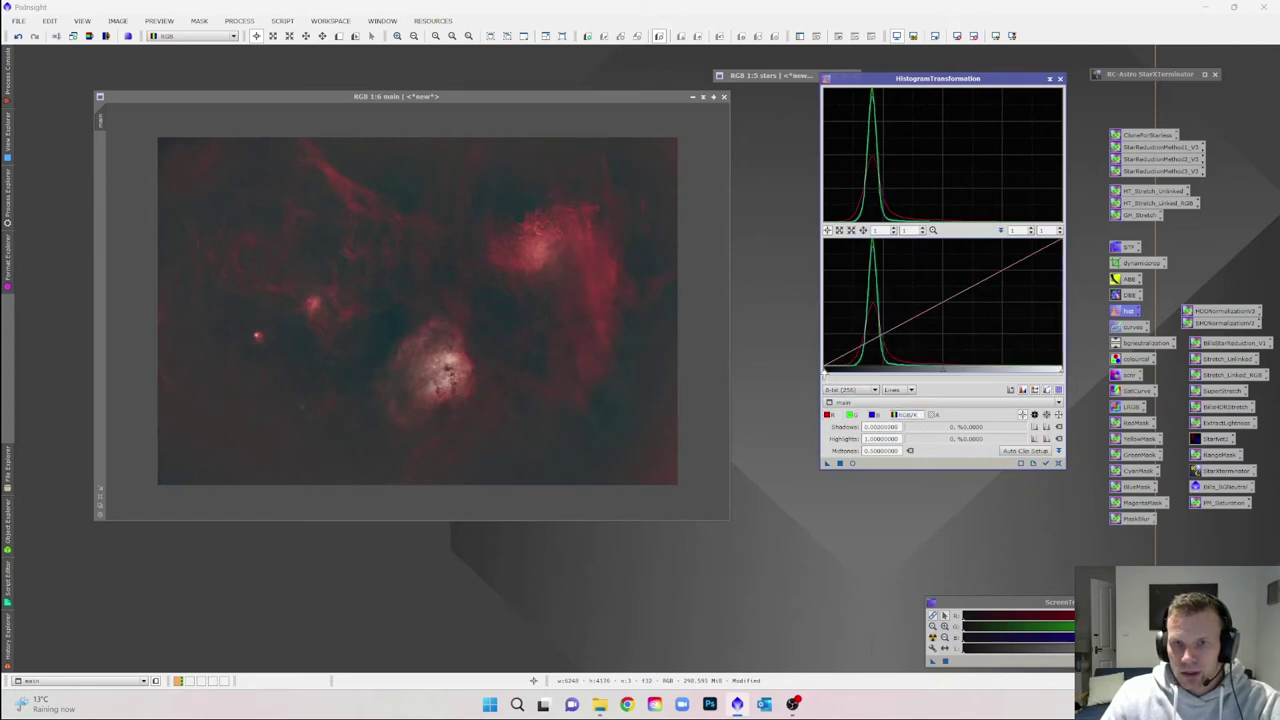
left_click_drag(824, 372, 834, 372)
left_click(851, 463)
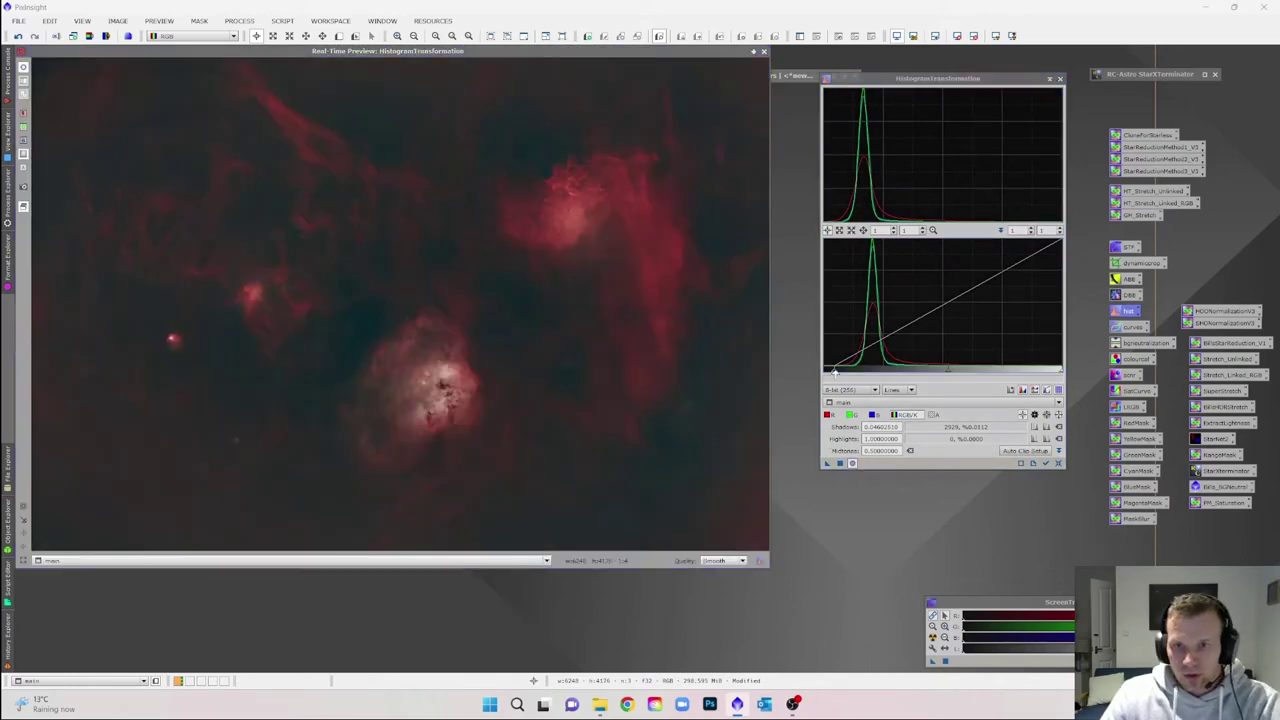
left_click_drag(834, 371, 836, 371)
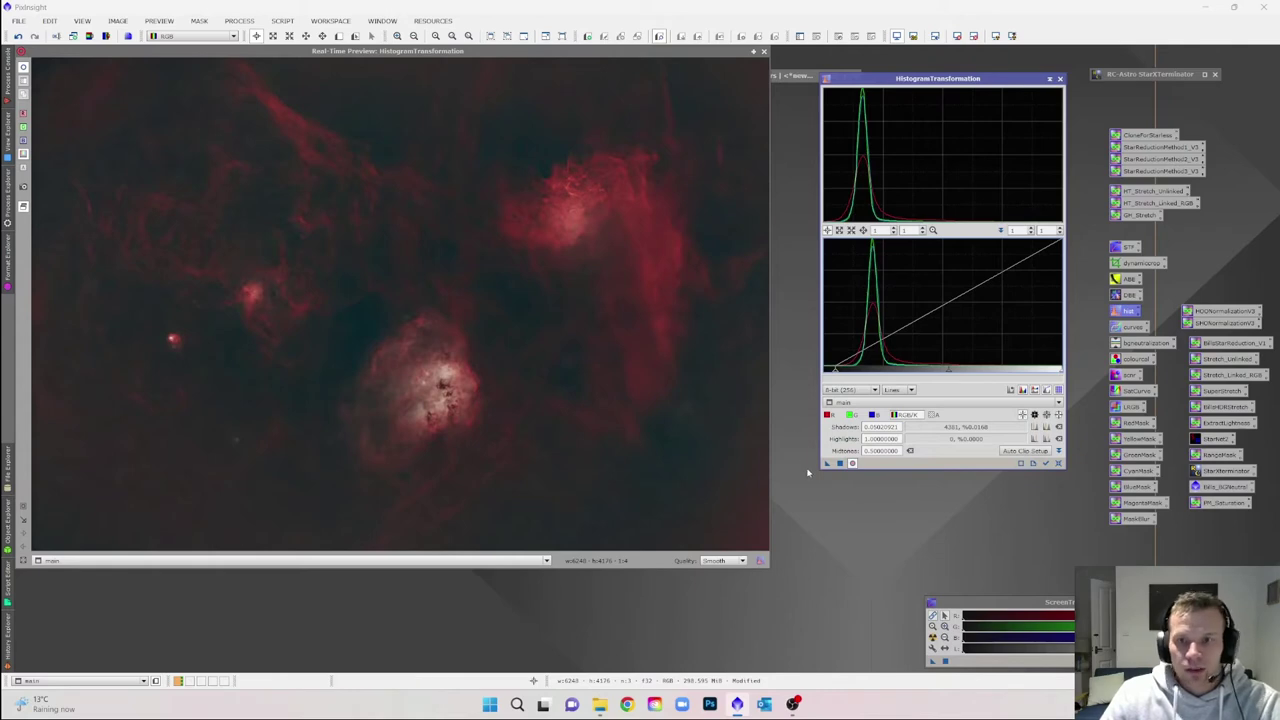
left_click(840, 463)
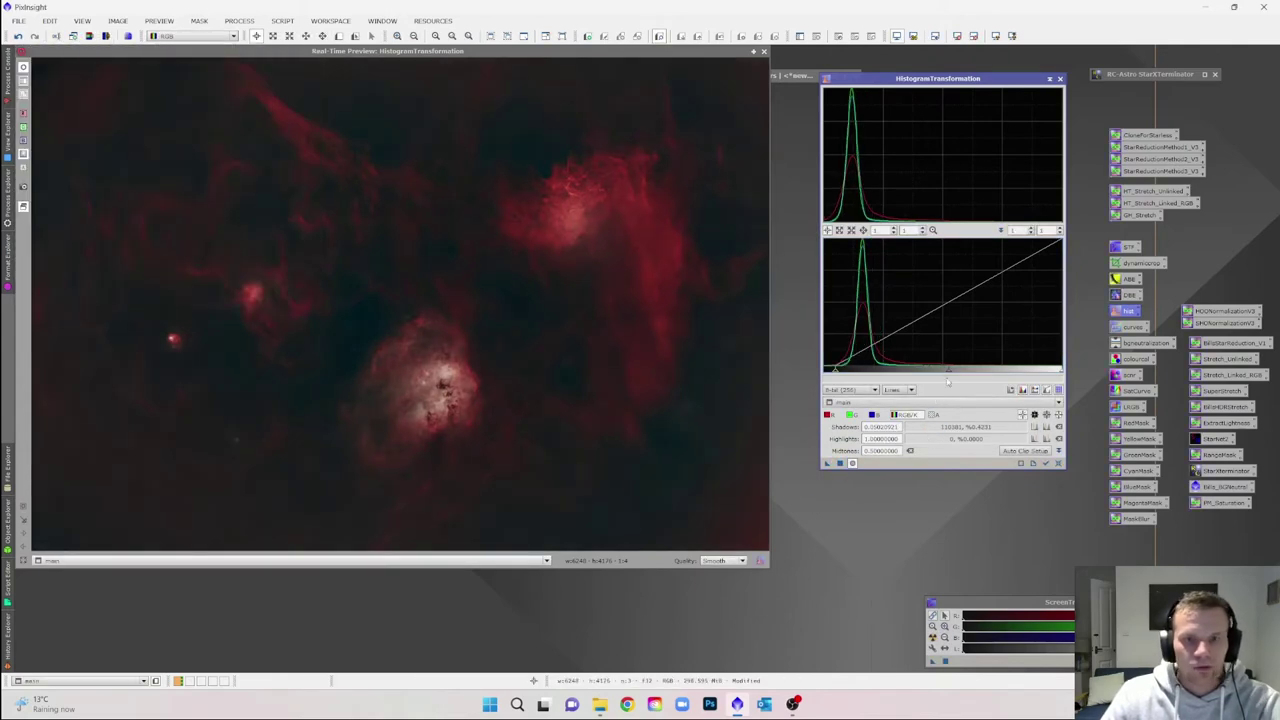
left_click(1046, 463)
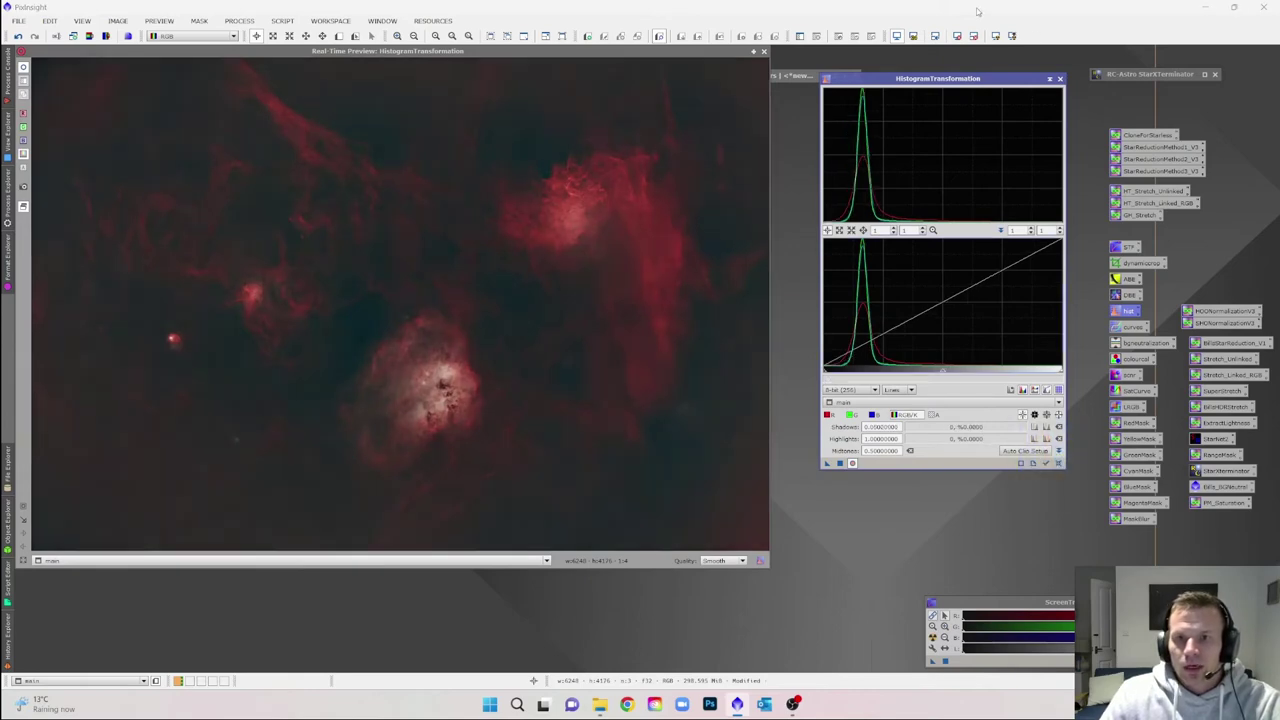
left_click(1060, 78)
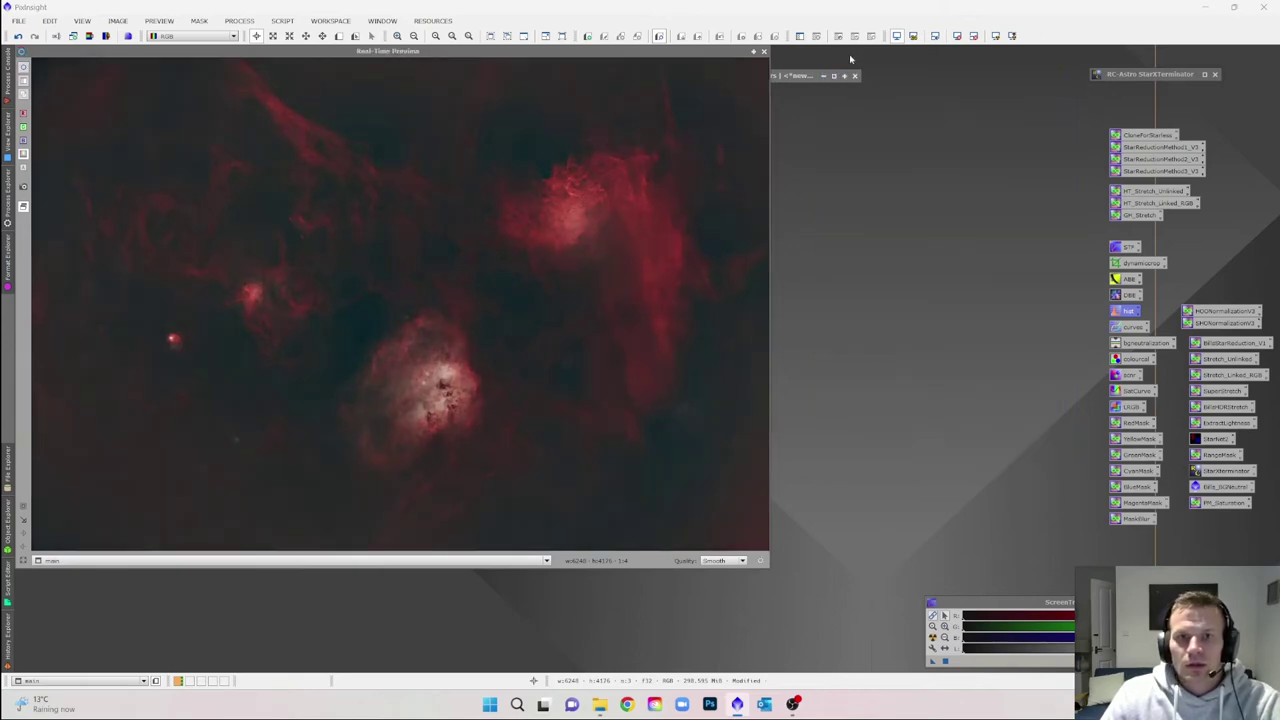
left_click(764, 51)
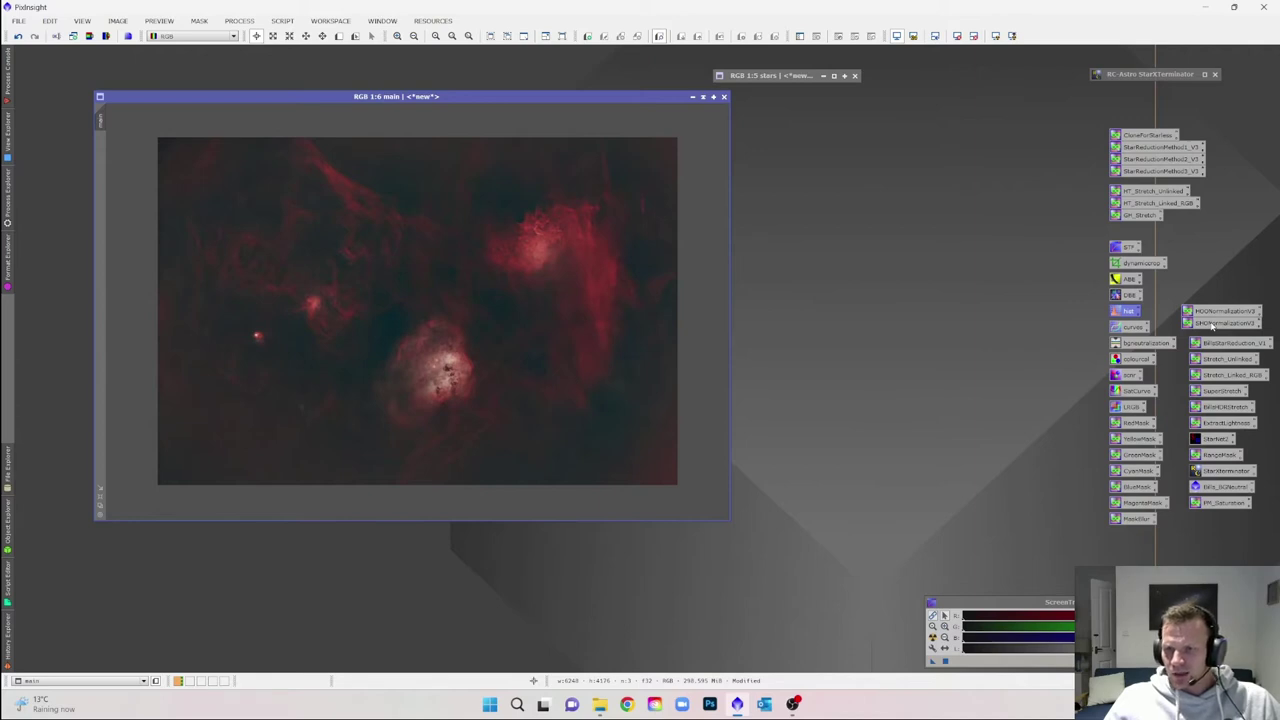
Try the SHONormalizationV3 and HOONormalizationV3 PixelMath presets on the main image, undoing each one.
left_click_drag(1213, 326, 474, 332)
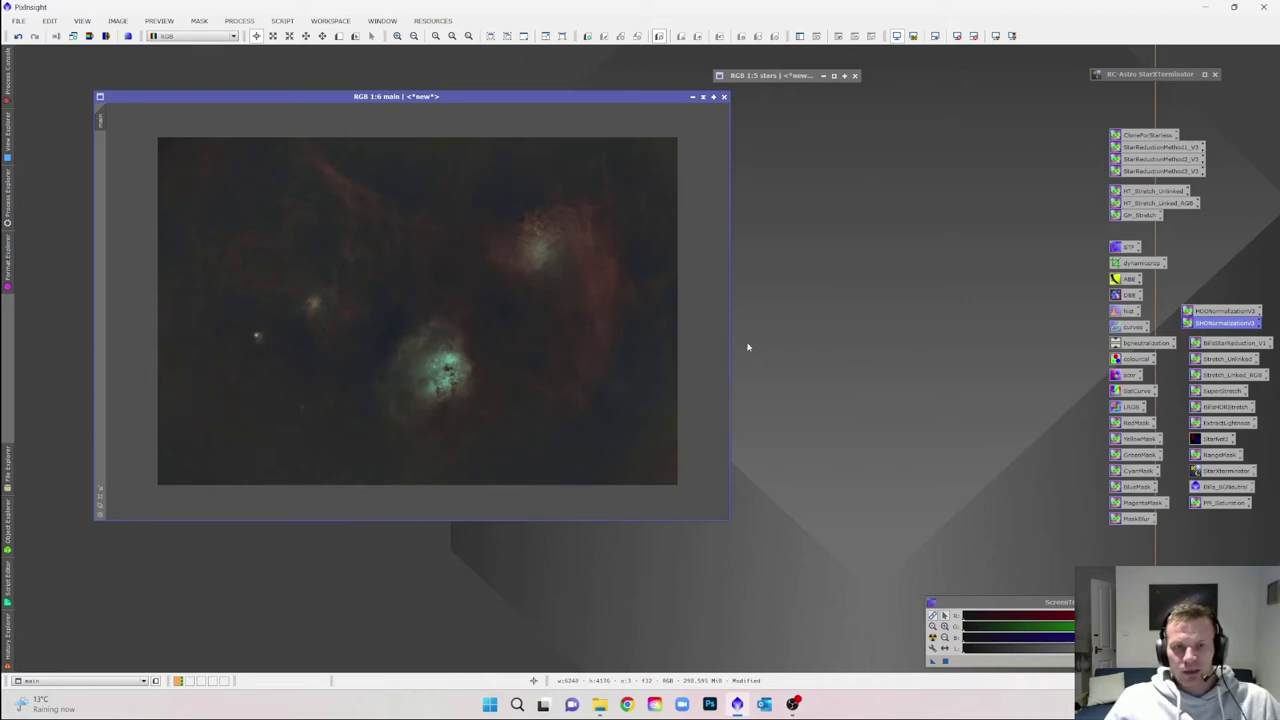
left_click(17, 36)
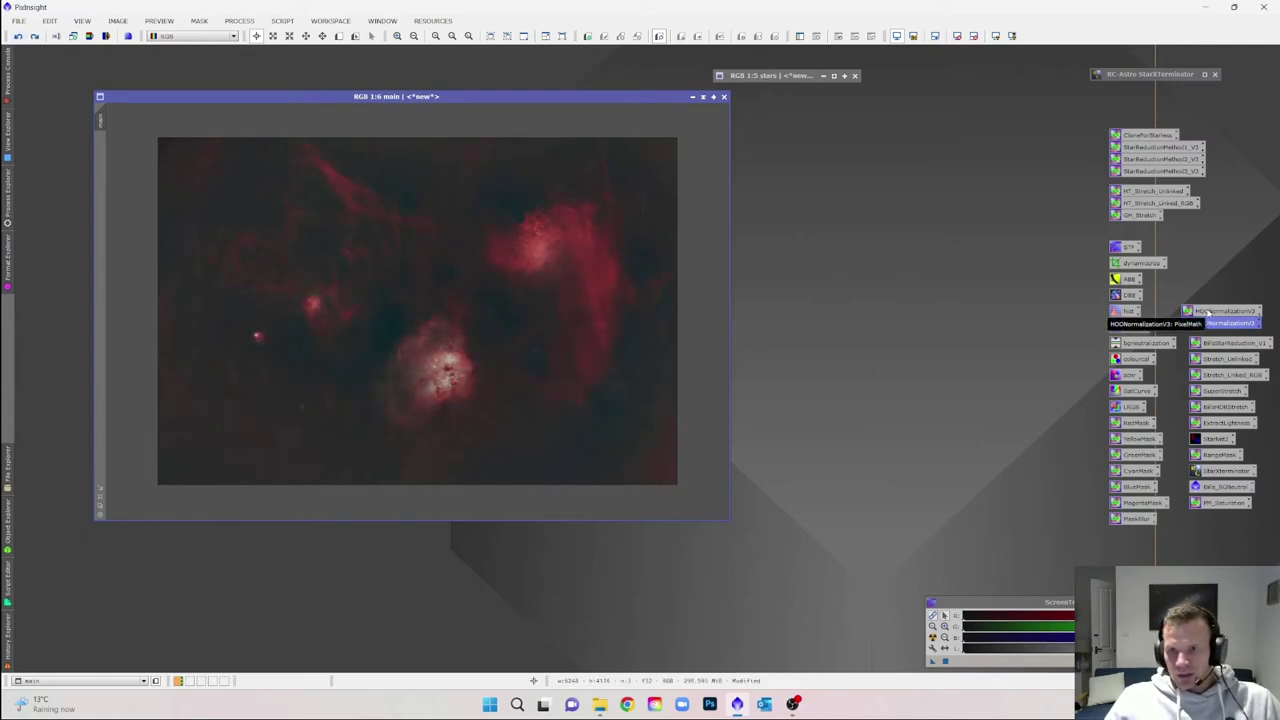
left_click_drag(1225, 315, 463, 282)
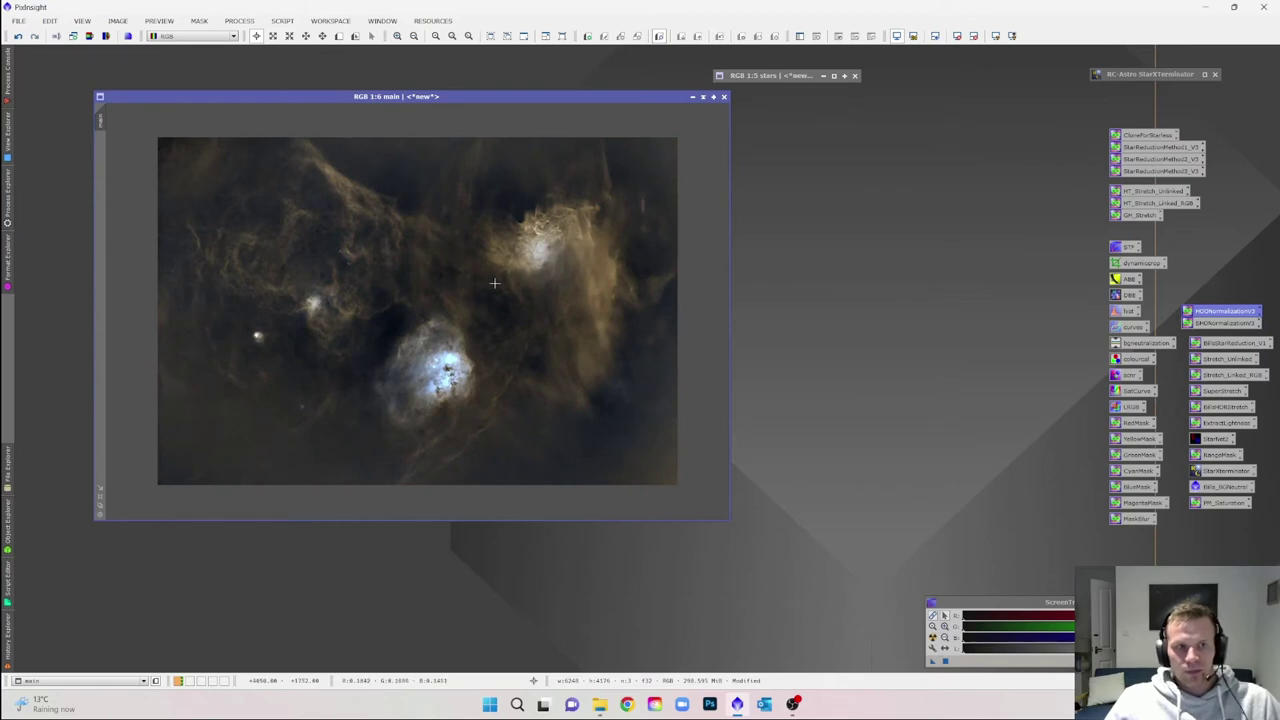
left_click(18, 37)
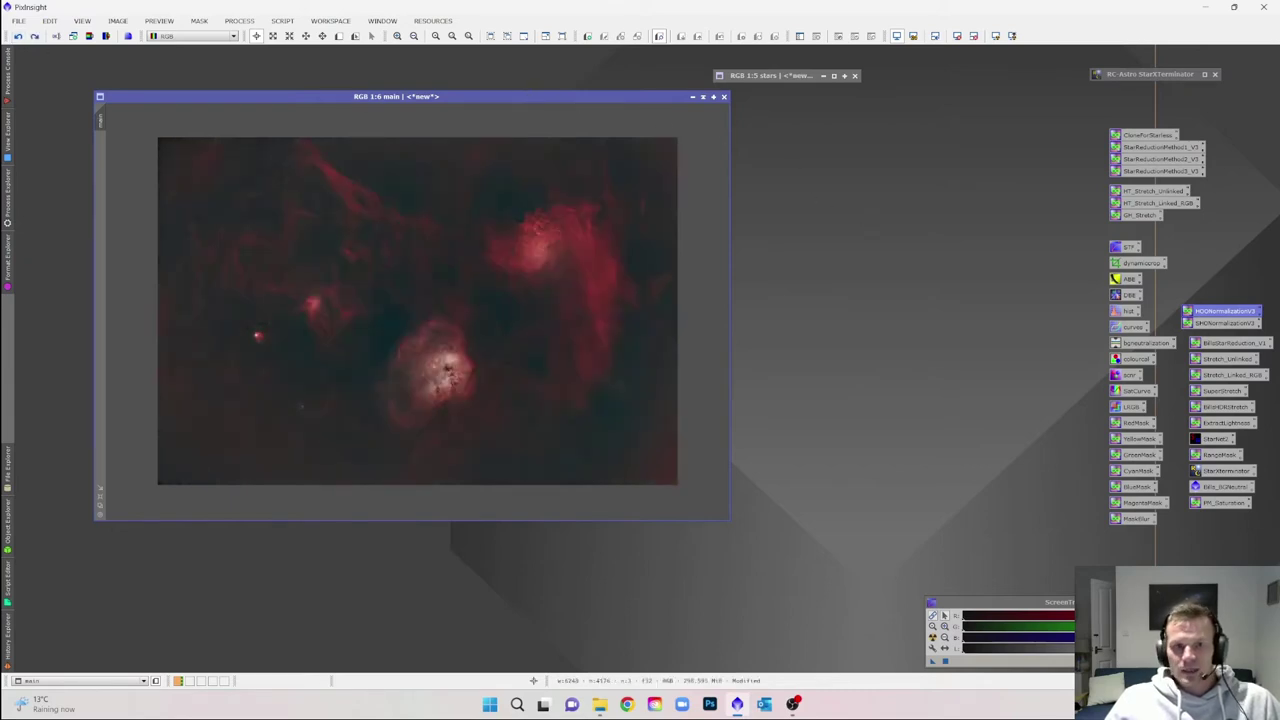
Extract the main image's RGB channels with ChannelExtraction into separate images named r, g and b, closing the process when done.
left_click_drag(531, 103, 440, 54)
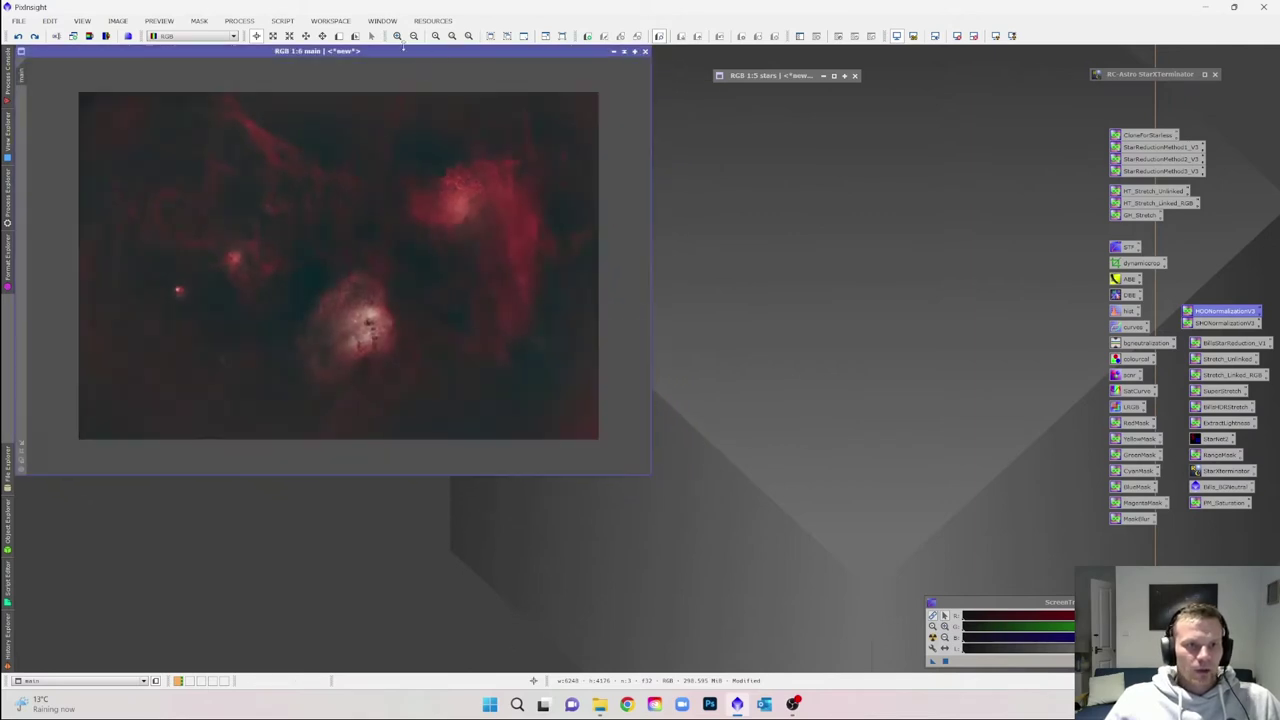
left_click(241, 22)
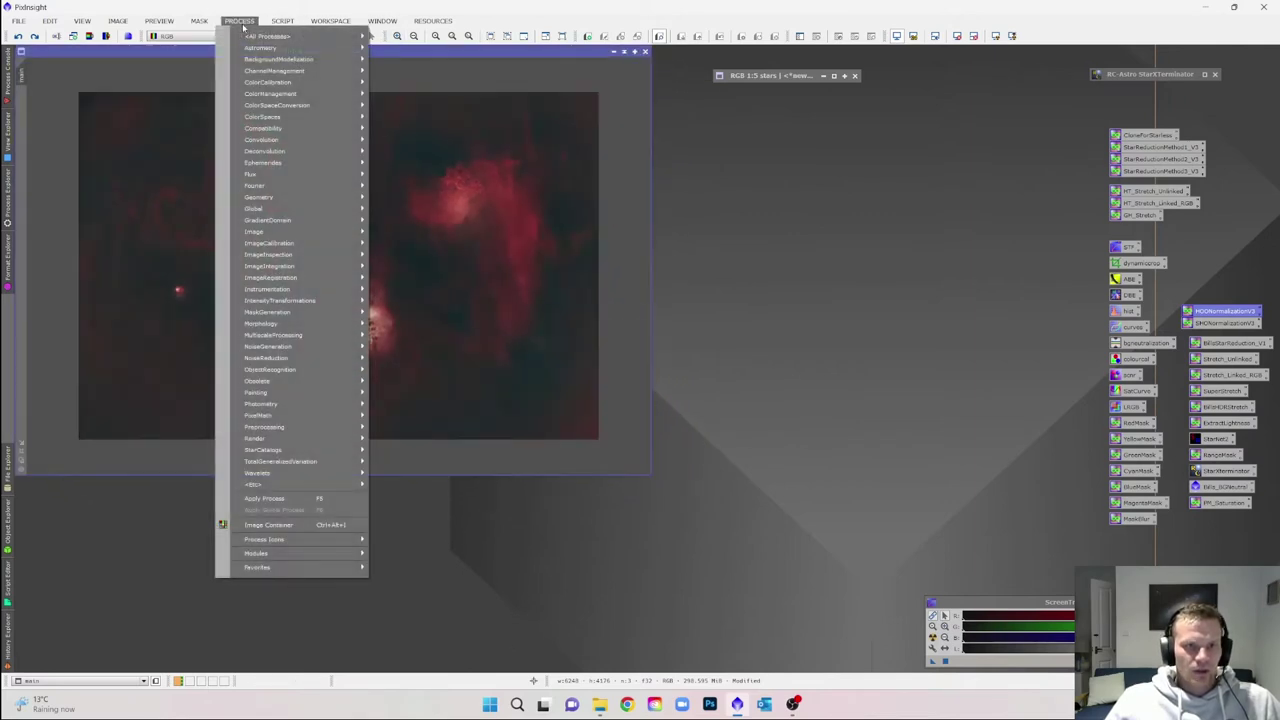
mouse_move(283, 74)
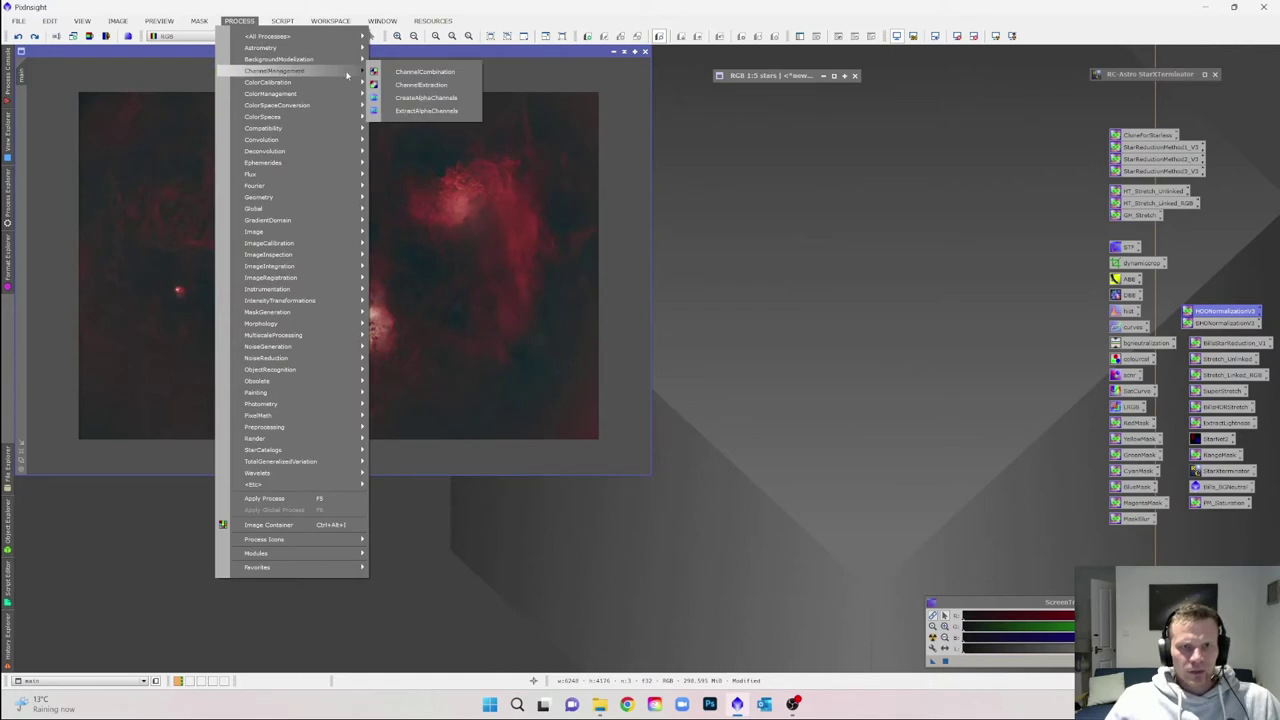
left_click(421, 84)
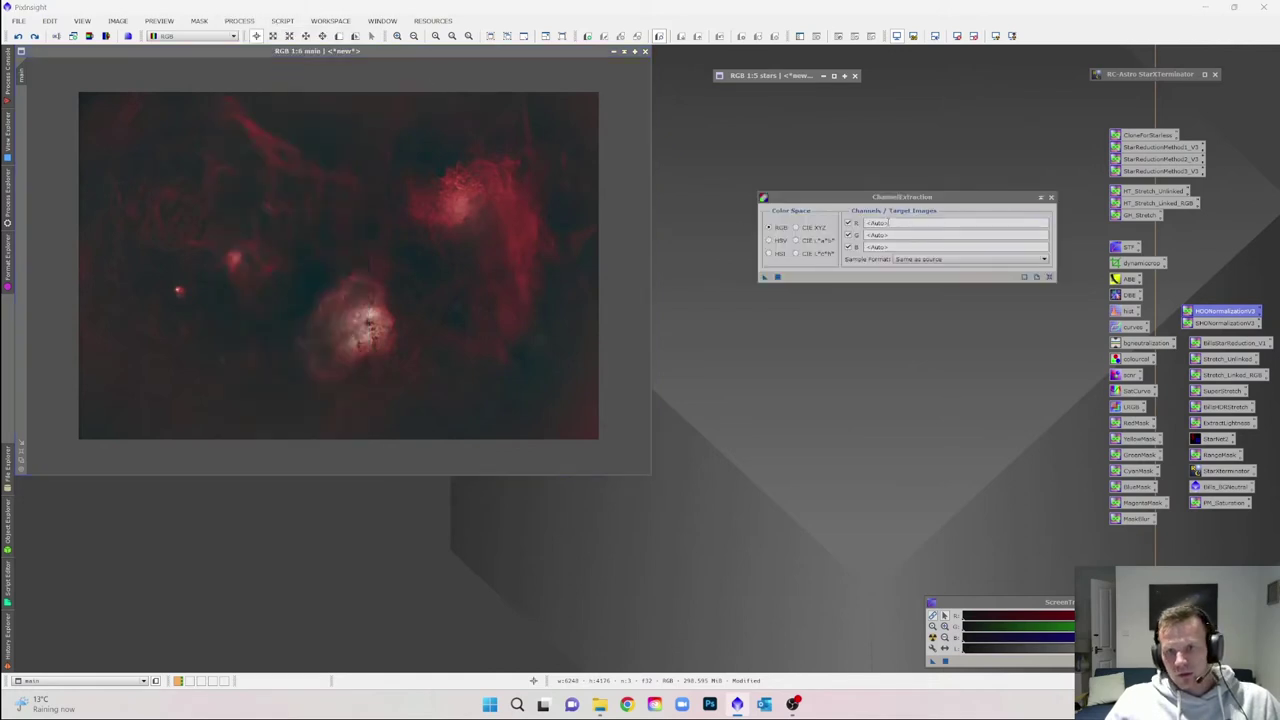
type("r")
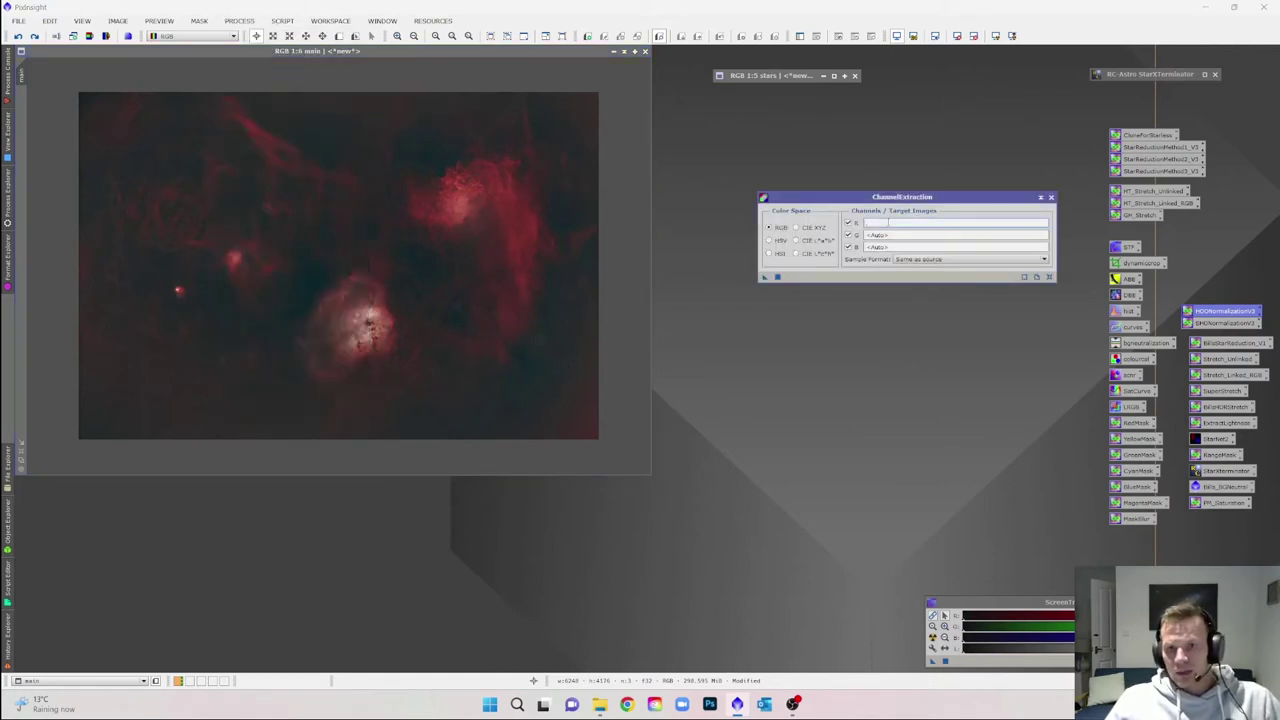
left_click(885, 233)
type("g")
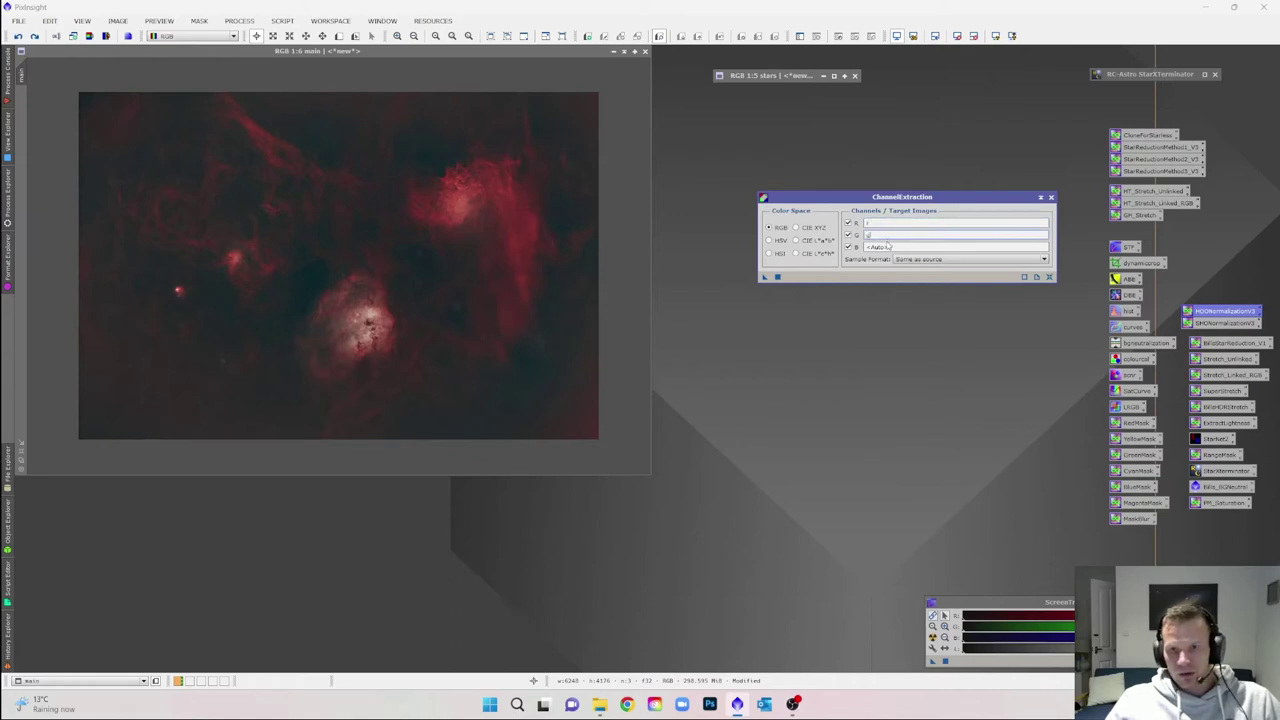
left_click(885, 245)
type("b")
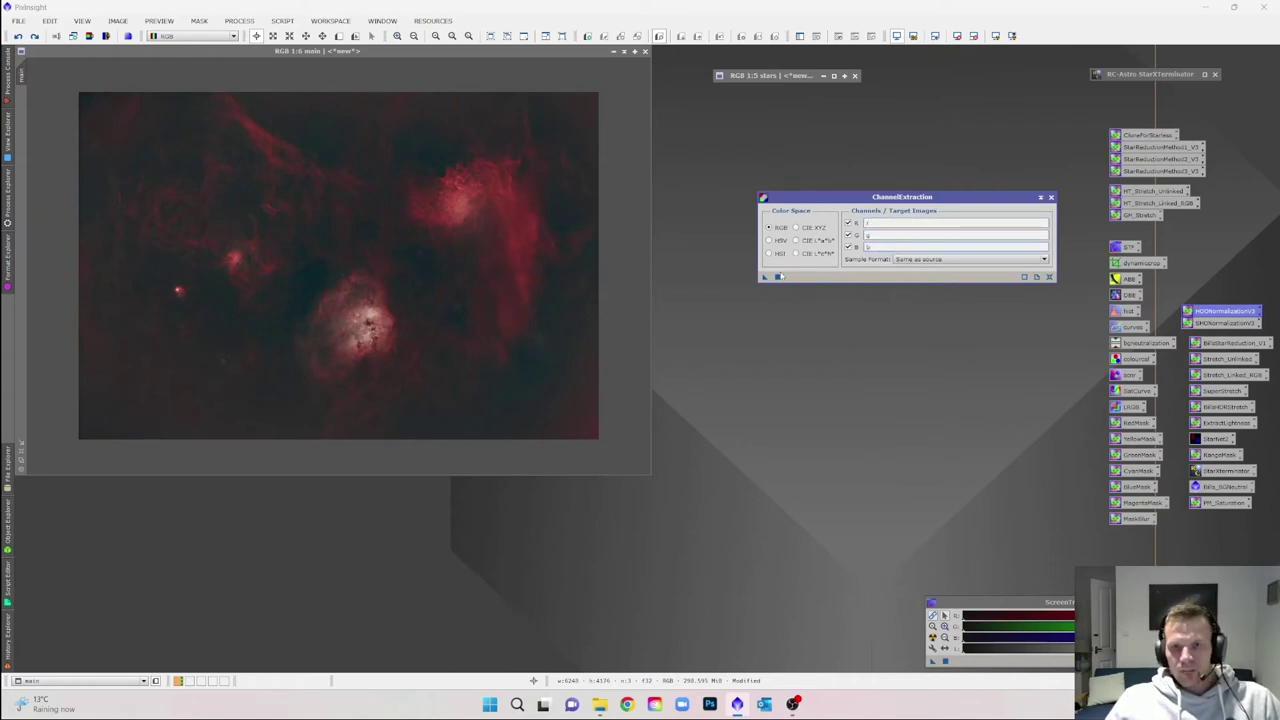
left_click_drag(767, 278, 461, 269)
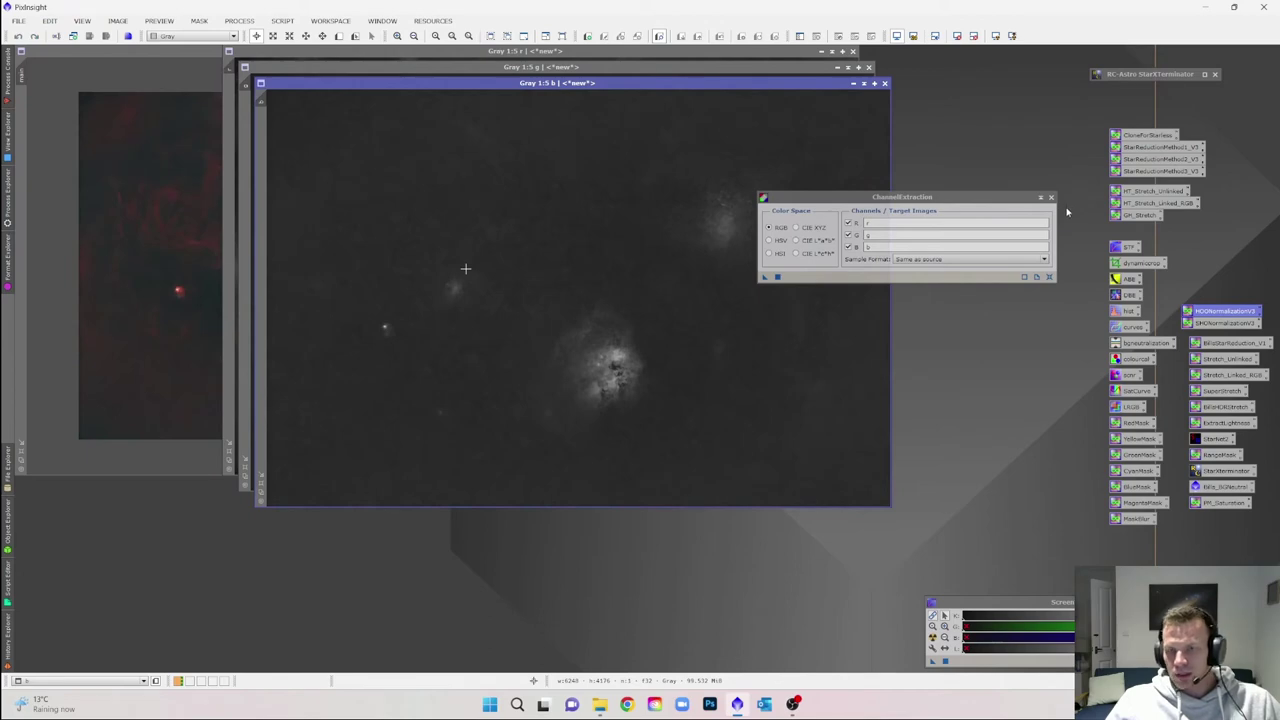
left_click(1050, 199)
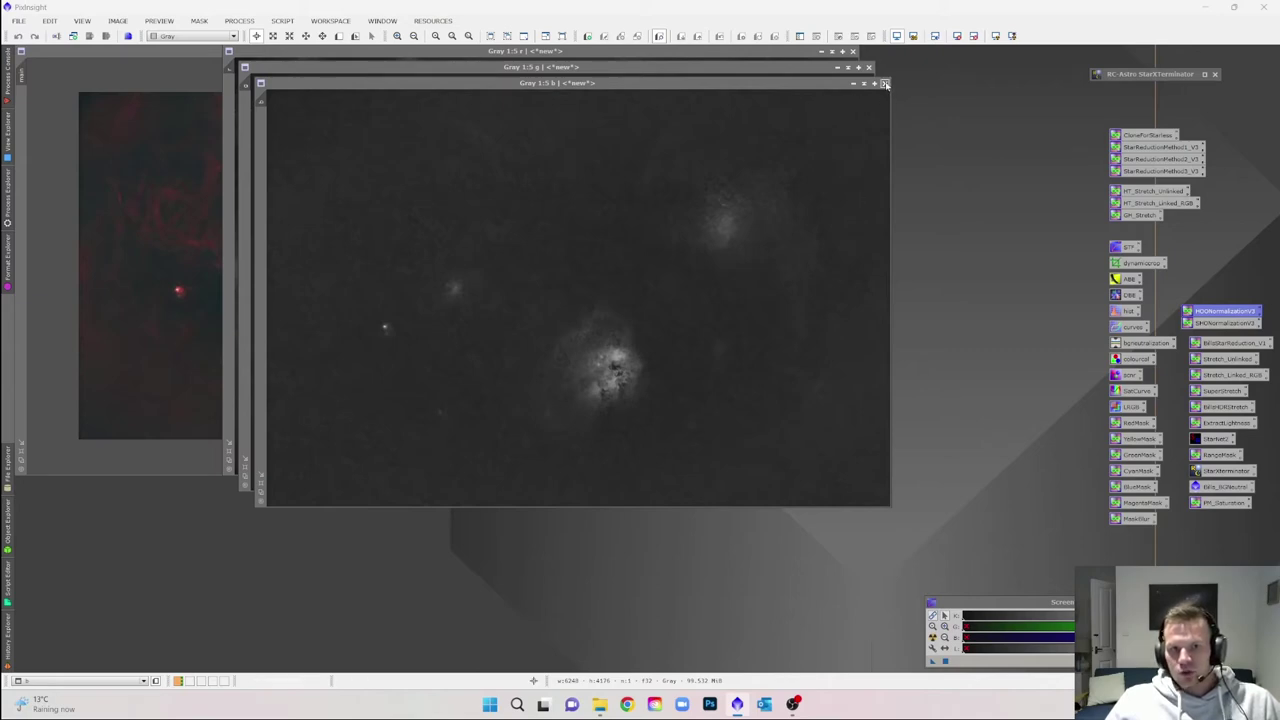
Inspect the extracted b channel image up close and close it without keeping it.
scroll(790, 230, "up", 5)
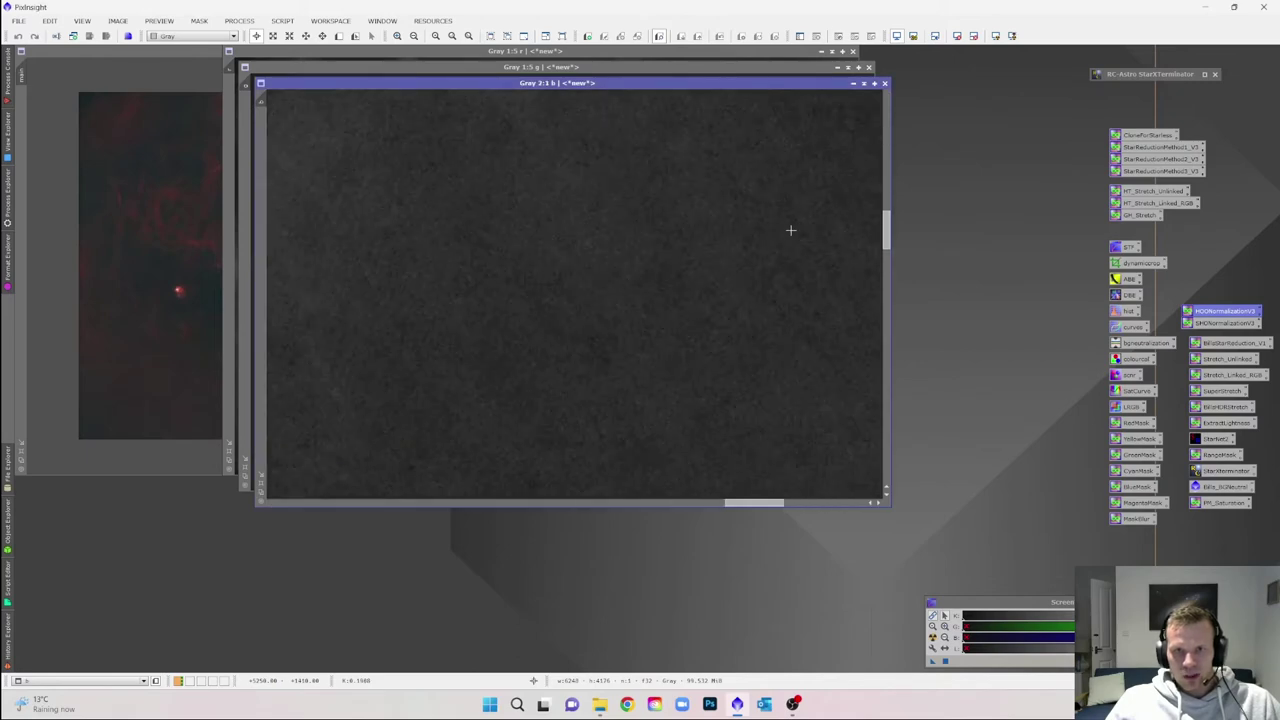
scroll(763, 243, "down", 5)
scroll(794, 196, "up", 1)
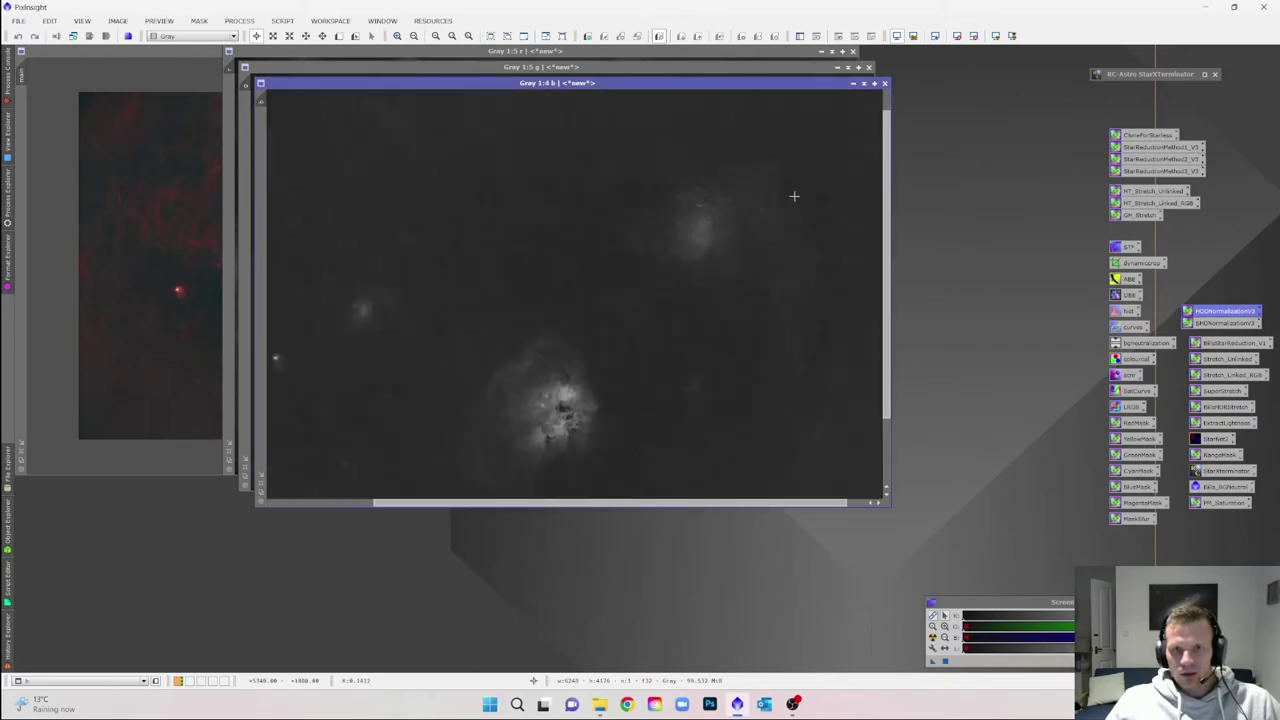
left_click(884, 83)
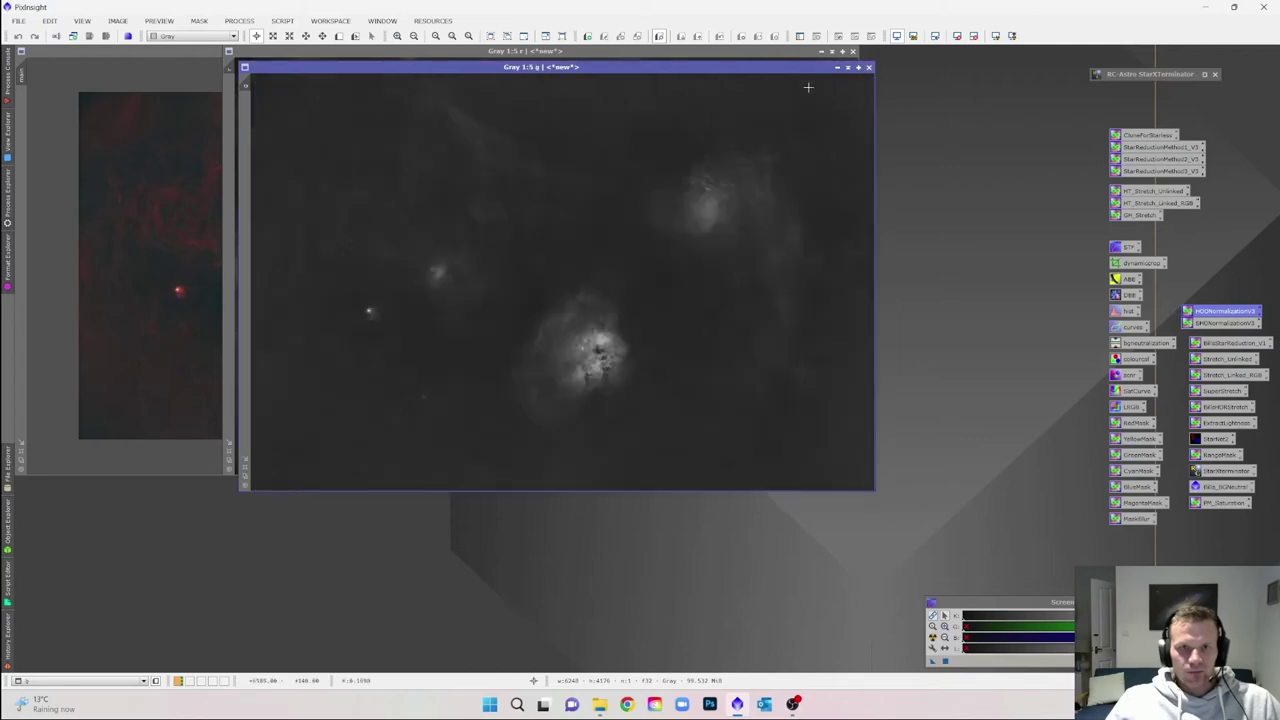
Move the r channel image over the main image, place the g image beside it, and bring r to the front.
left_click_drag(694, 57, 487, 61)
left_click(692, 70)
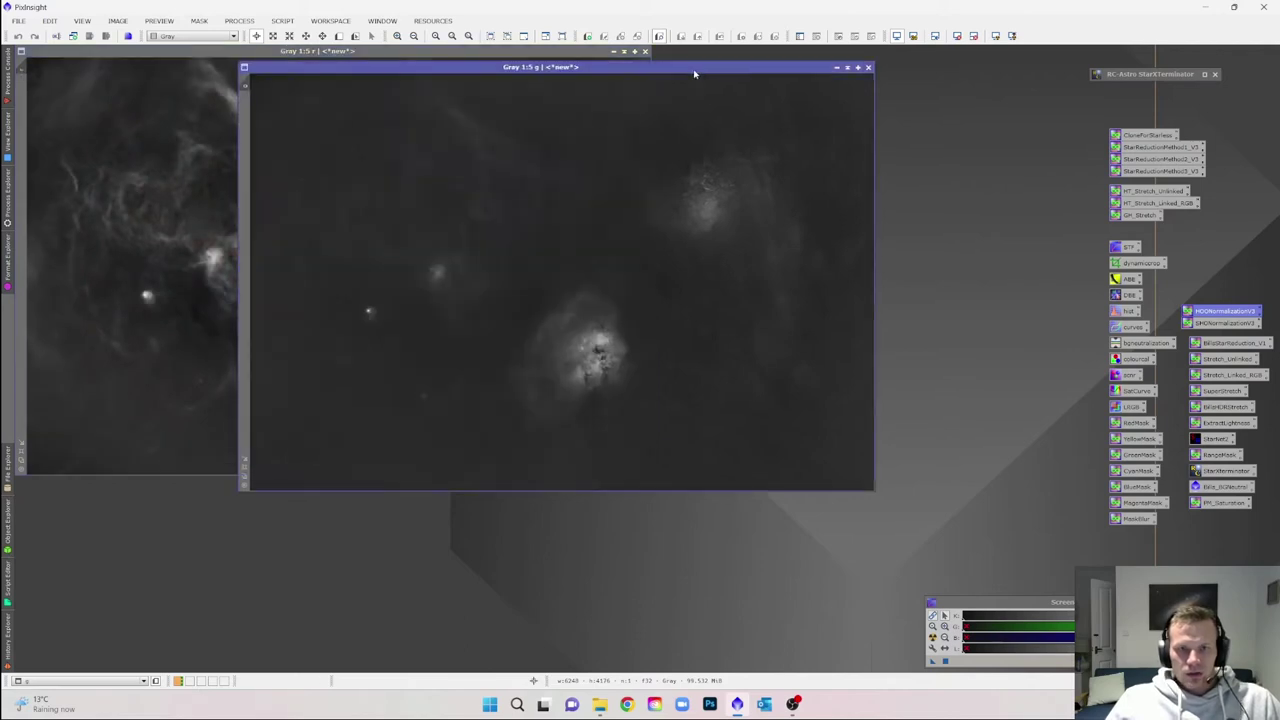
left_click_drag(691, 73, 609, 57)
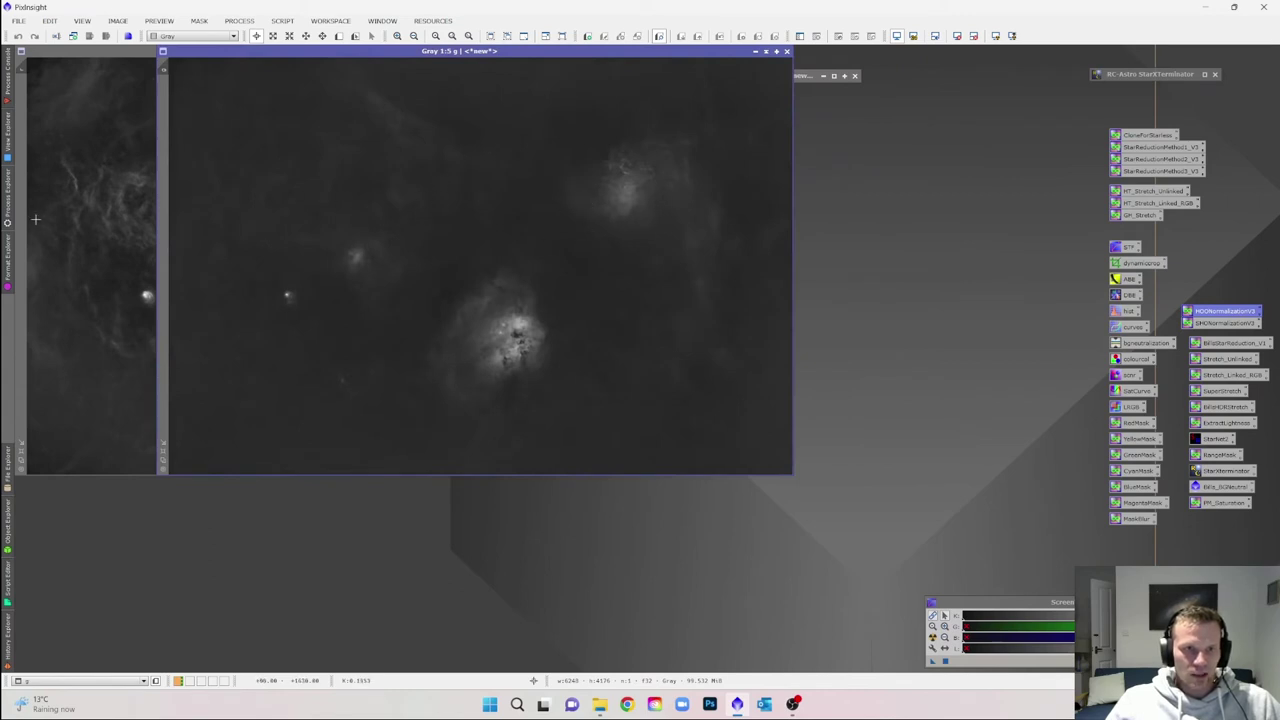
left_click(68, 213)
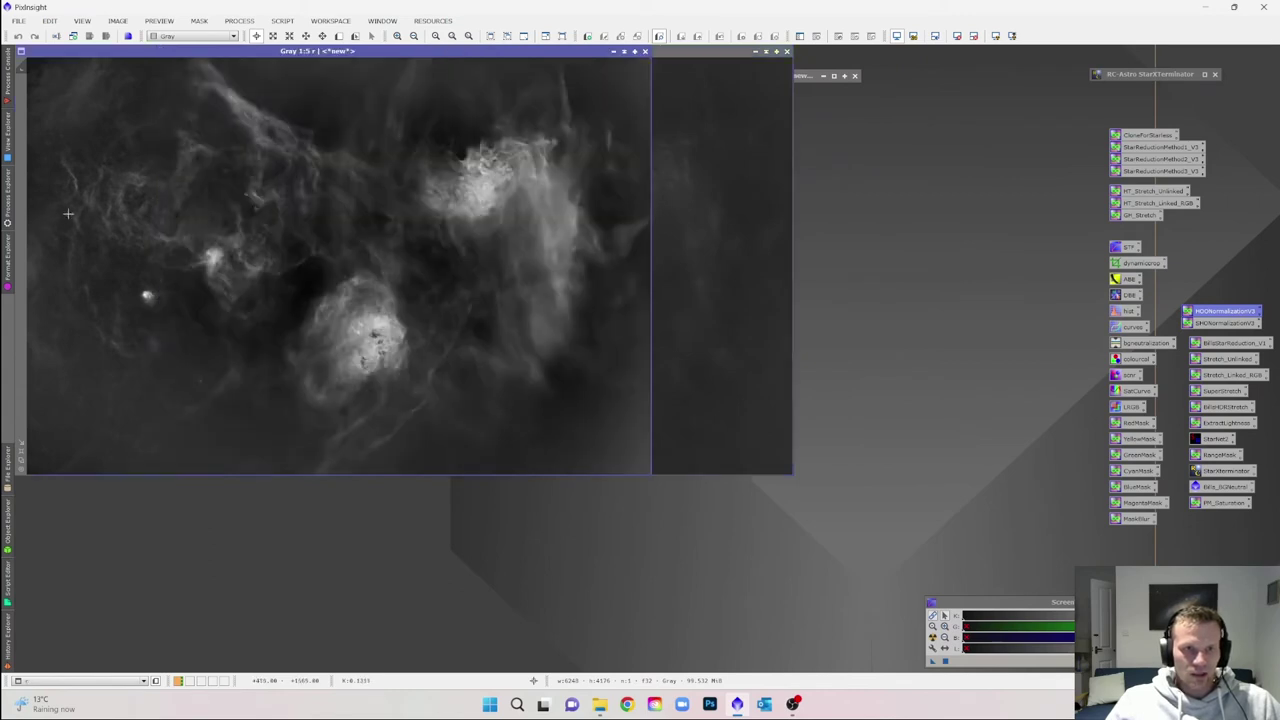
Open HistogramTransformation for image g with its real-time preview and uncover the histogram controls.
left_click(712, 243)
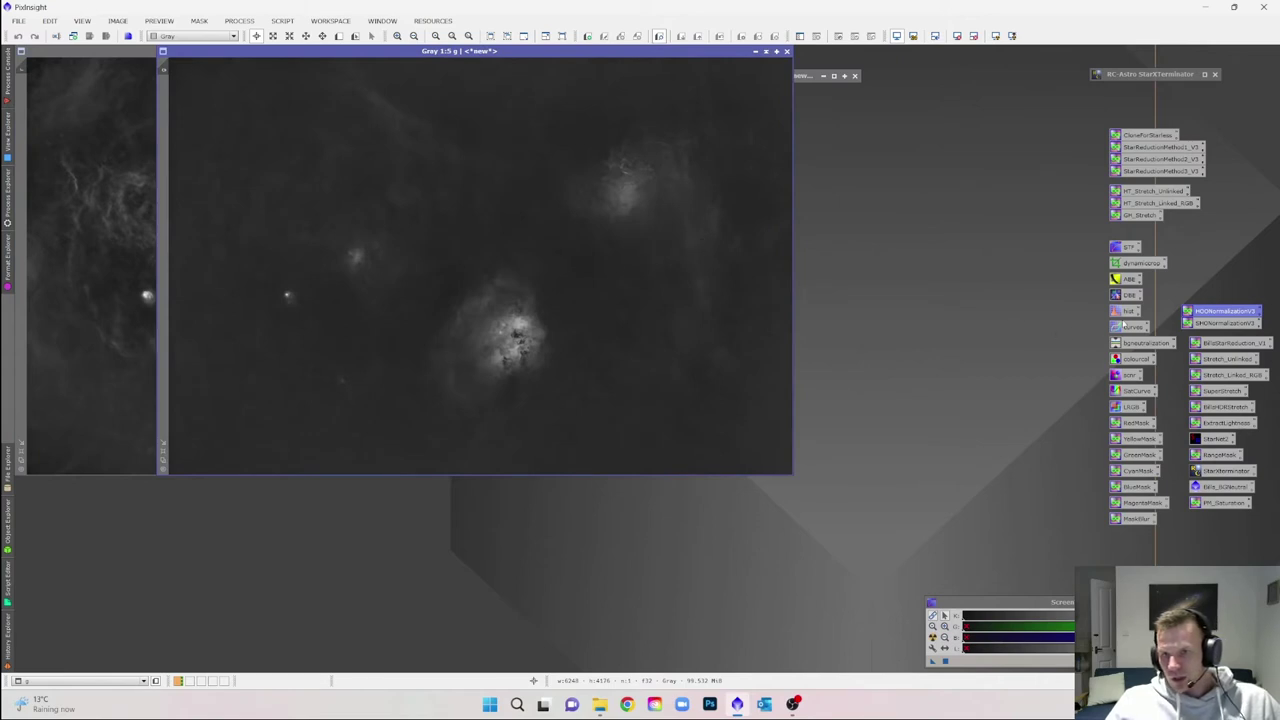
double_click(1125, 313)
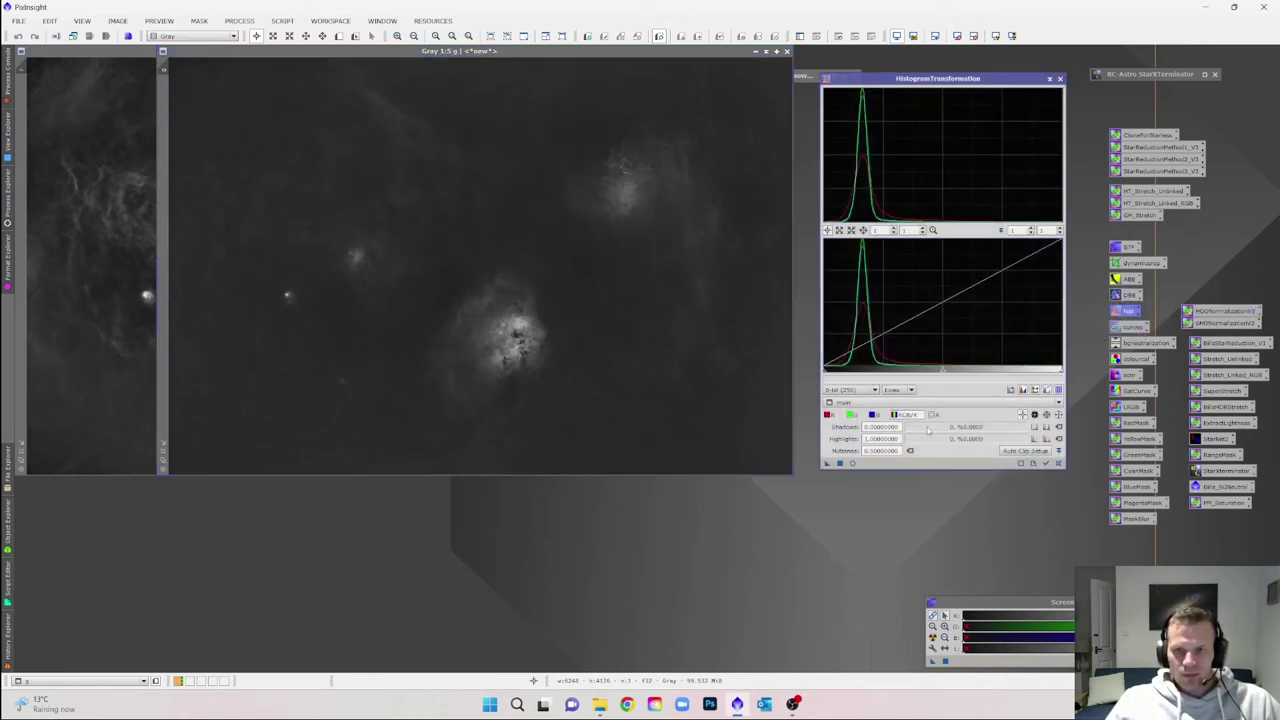
left_click(852, 463)
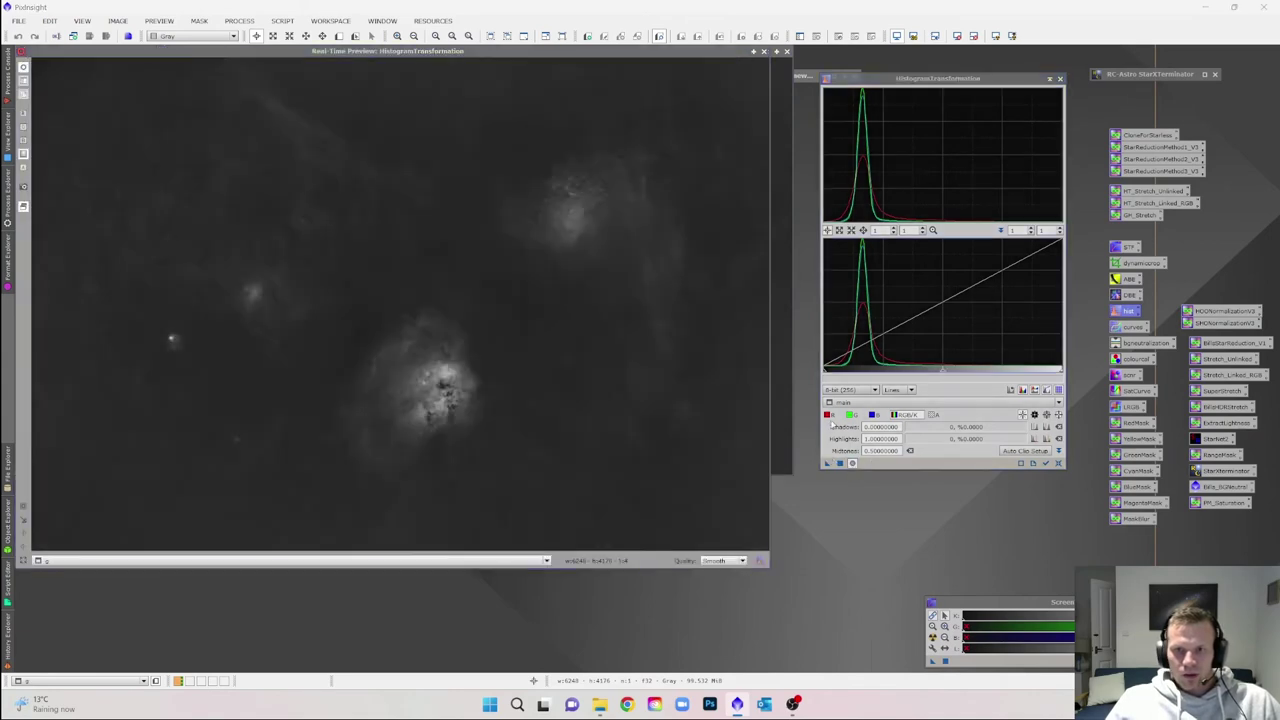
left_click(843, 402)
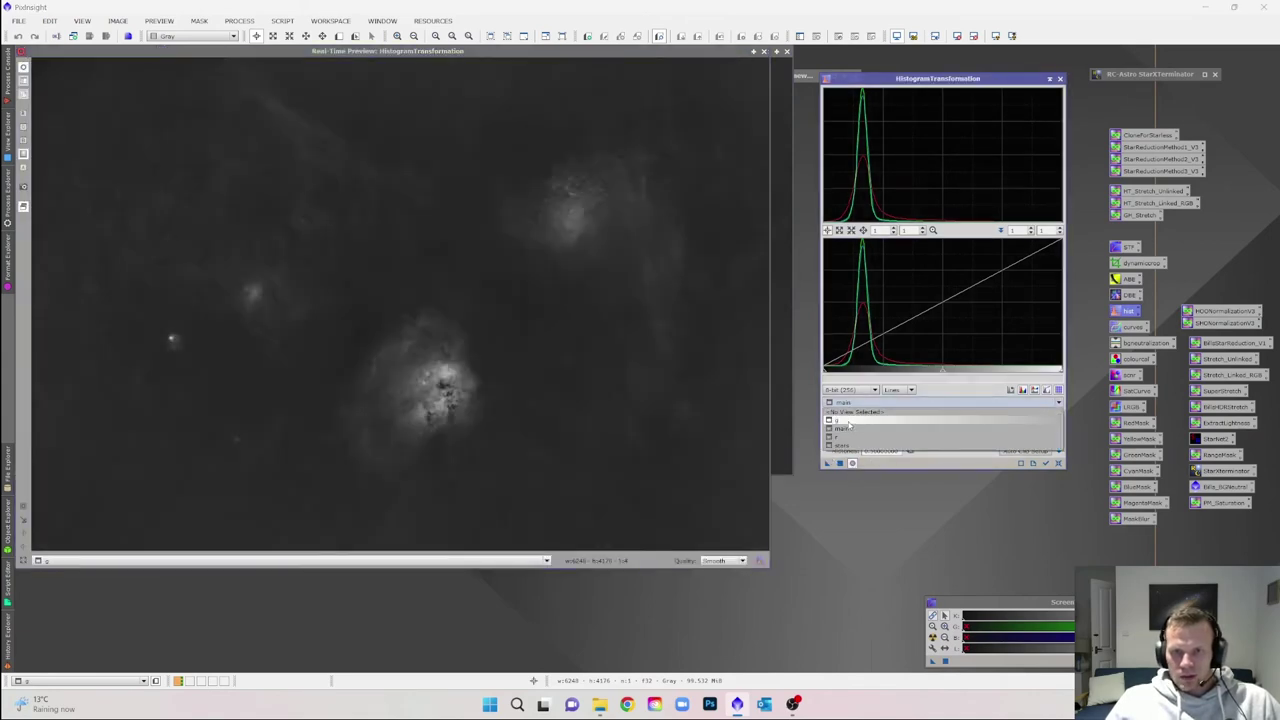
left_click(847, 420)
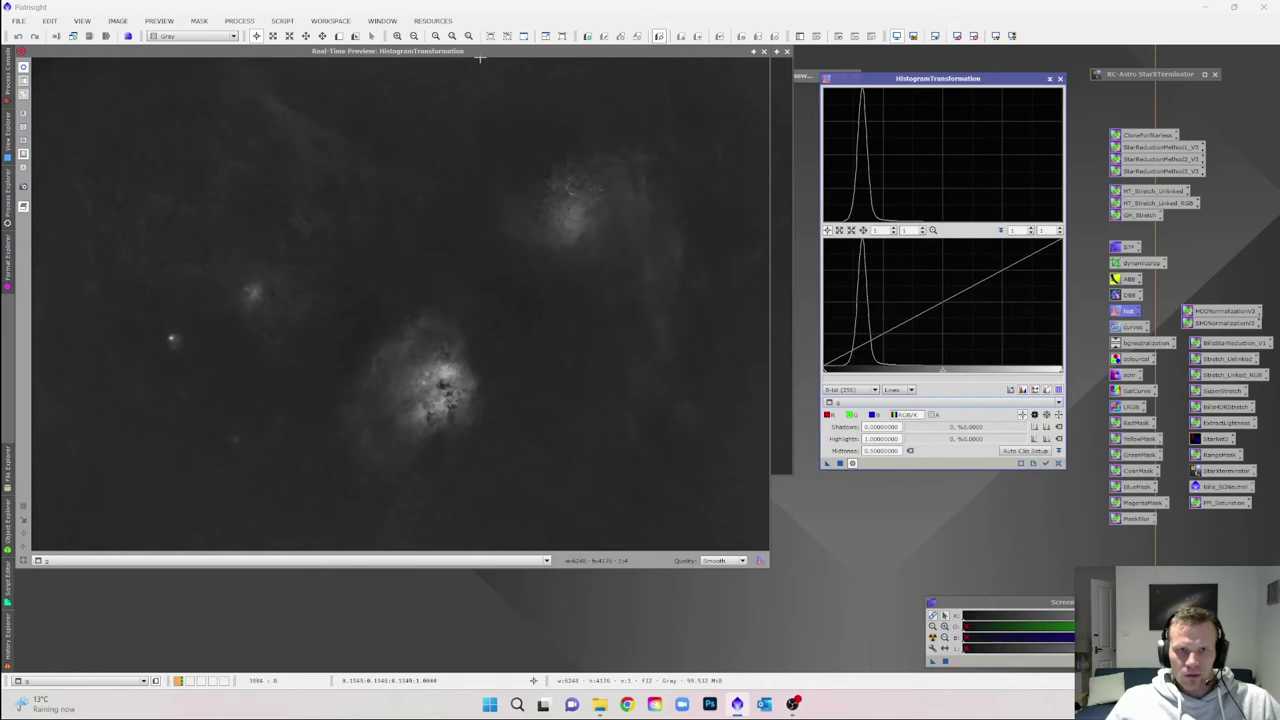
left_click_drag(479, 57, 626, 108)
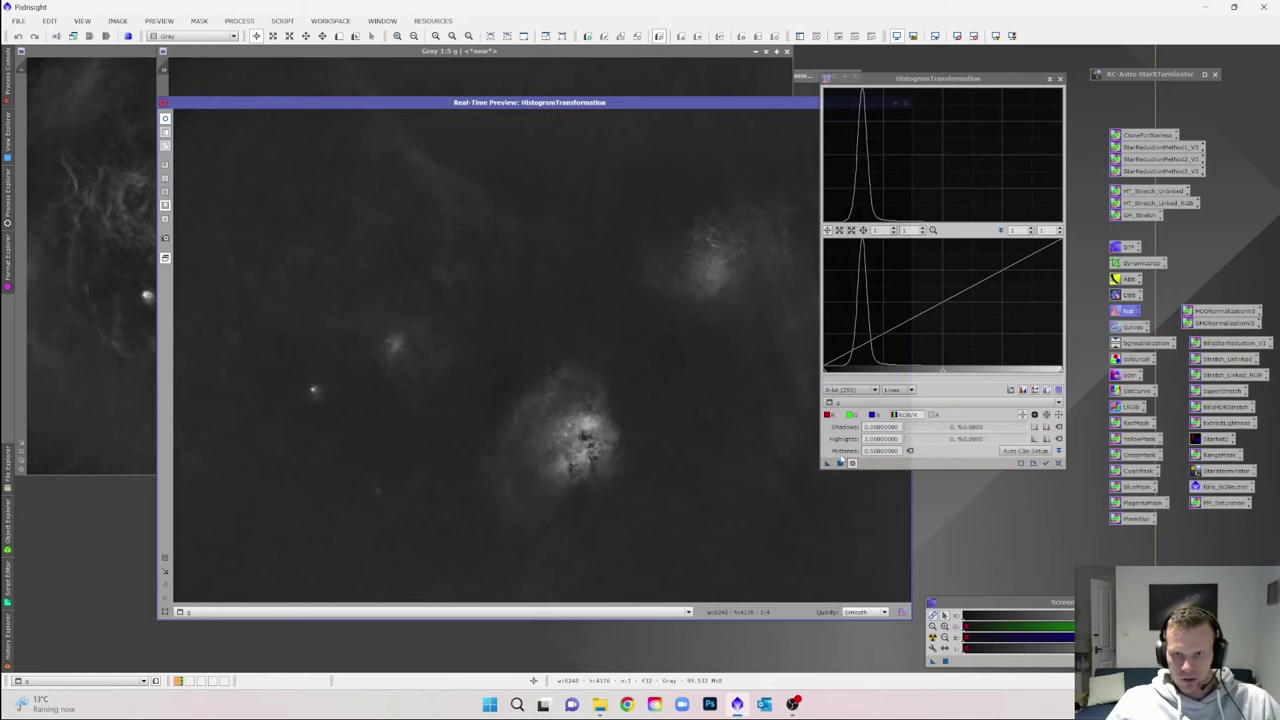
Apply a histogram stretch to image g with shadows at about 0.073 and midtones at about 0.399.
left_click_drag(824, 373, 834, 373)
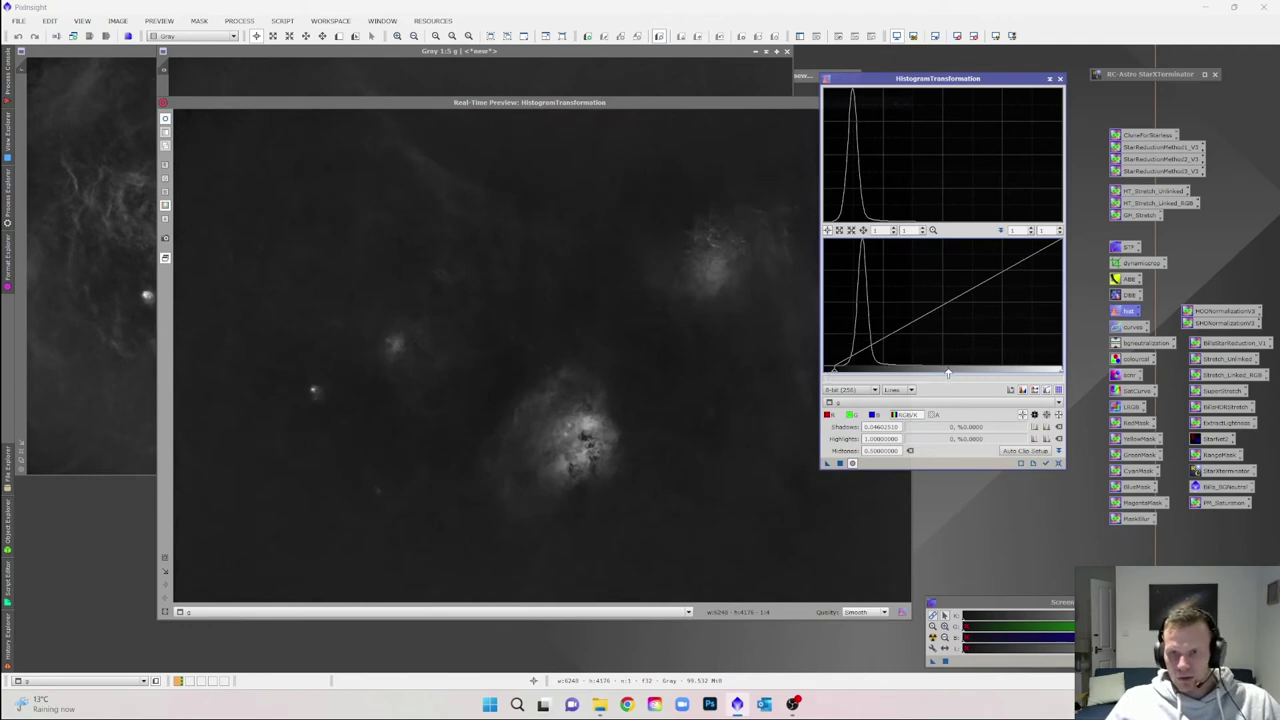
left_click_drag(947, 373, 924, 373)
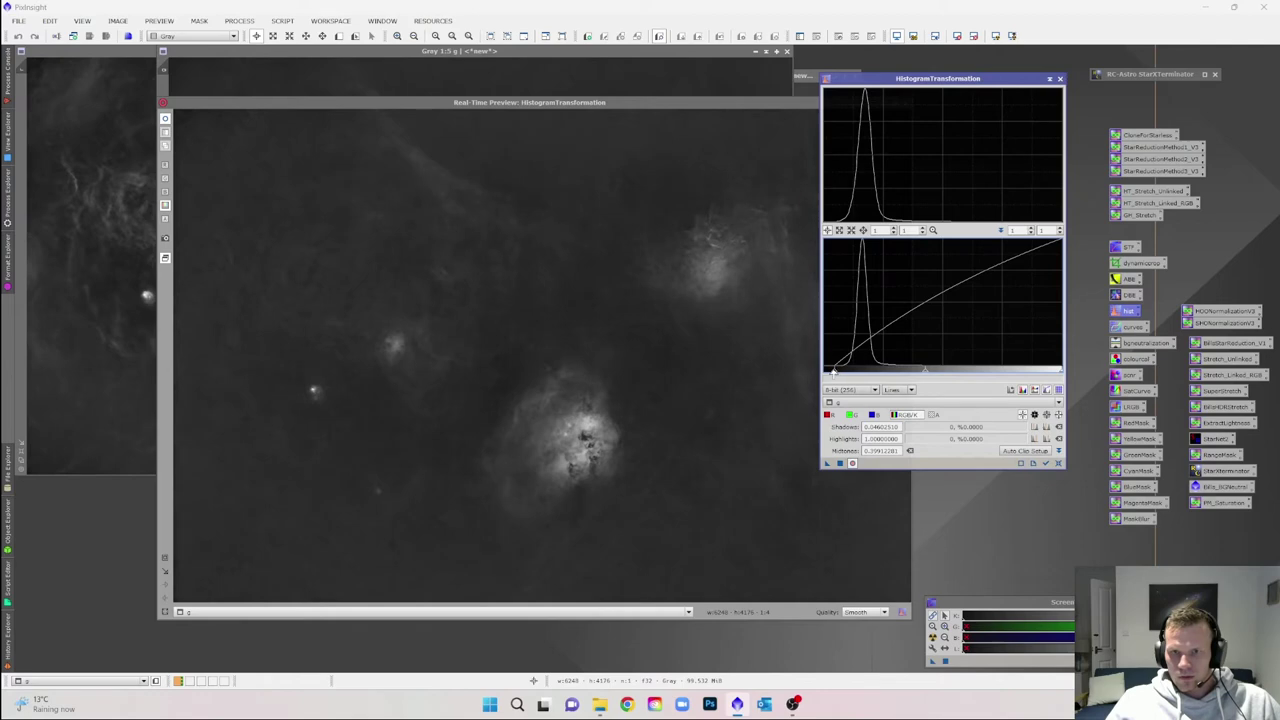
left_click_drag(833, 372, 841, 372)
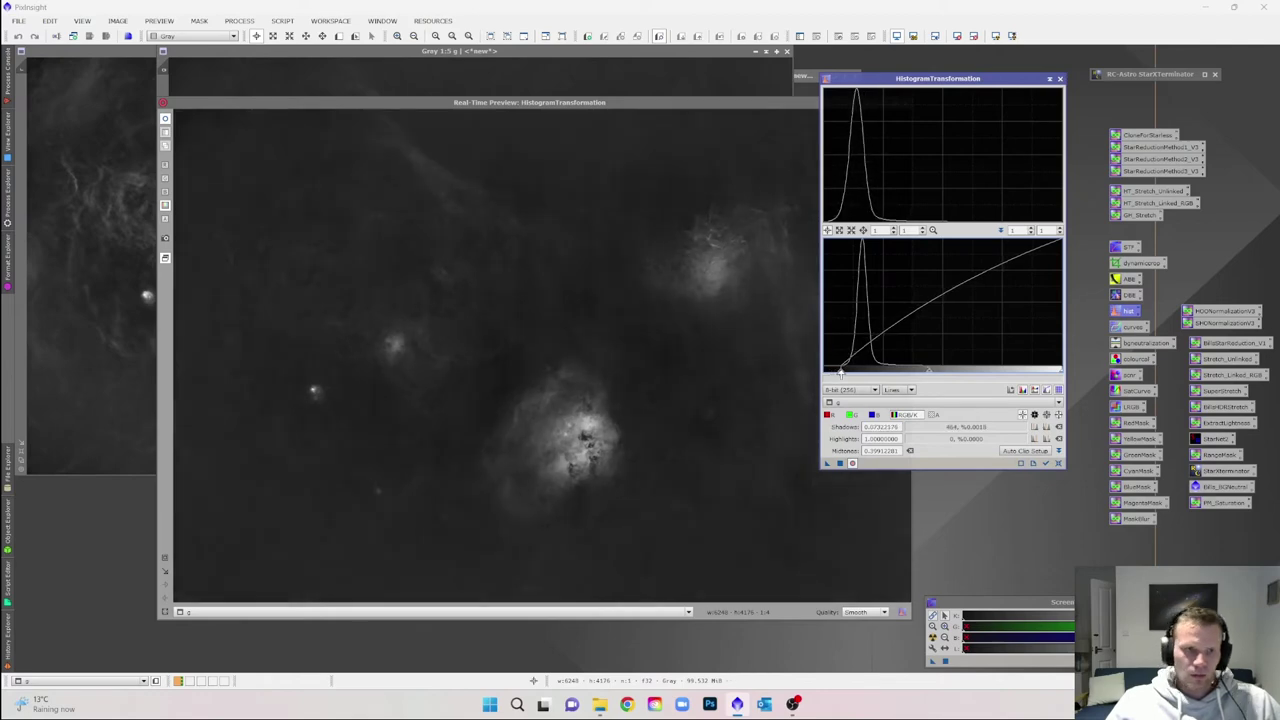
left_click(840, 463)
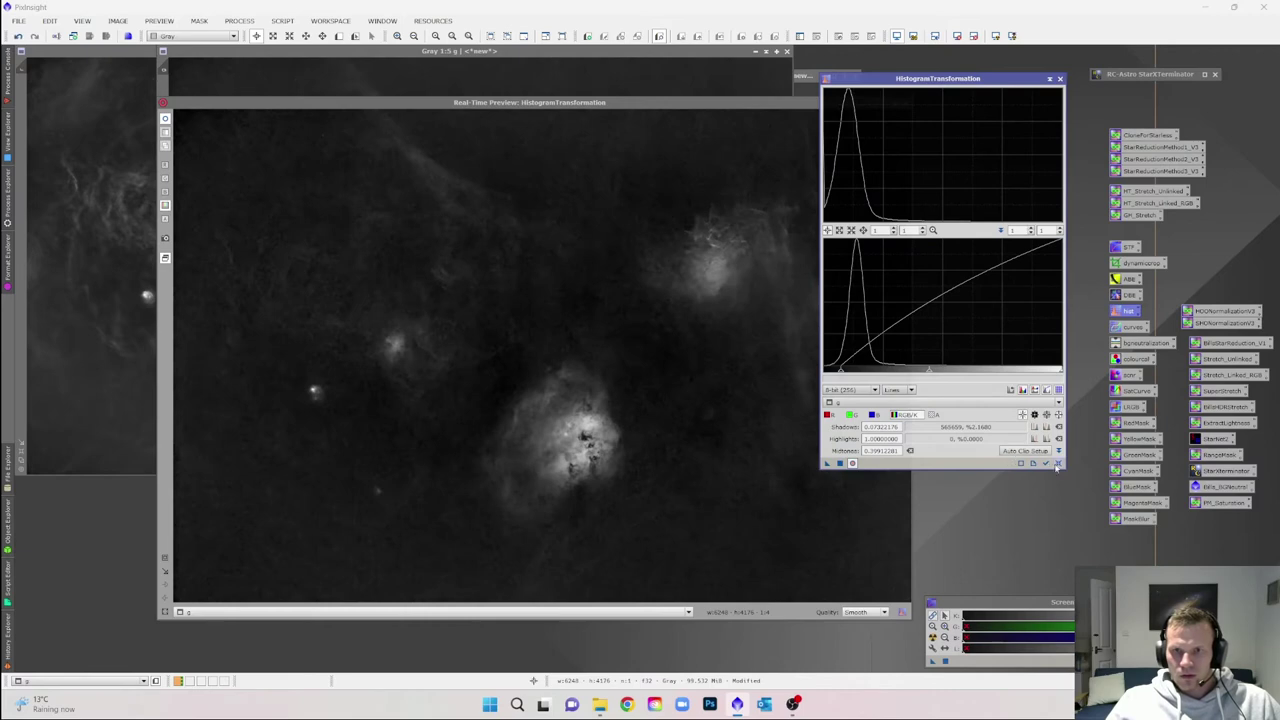
Reset the histogram settings, apply a second stretch to g with shadows about 0.025 and midtones about 0.461, and close the preview.
left_click(1058, 464)
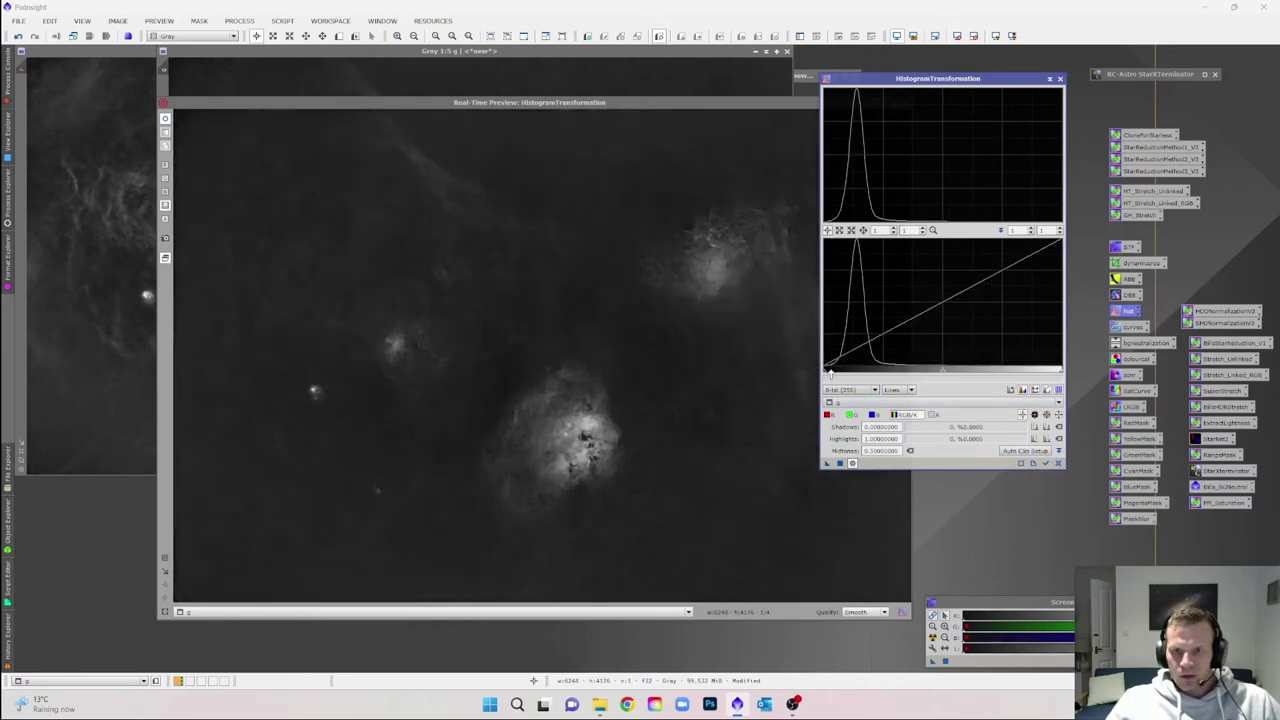
left_click_drag(826, 373, 830, 373)
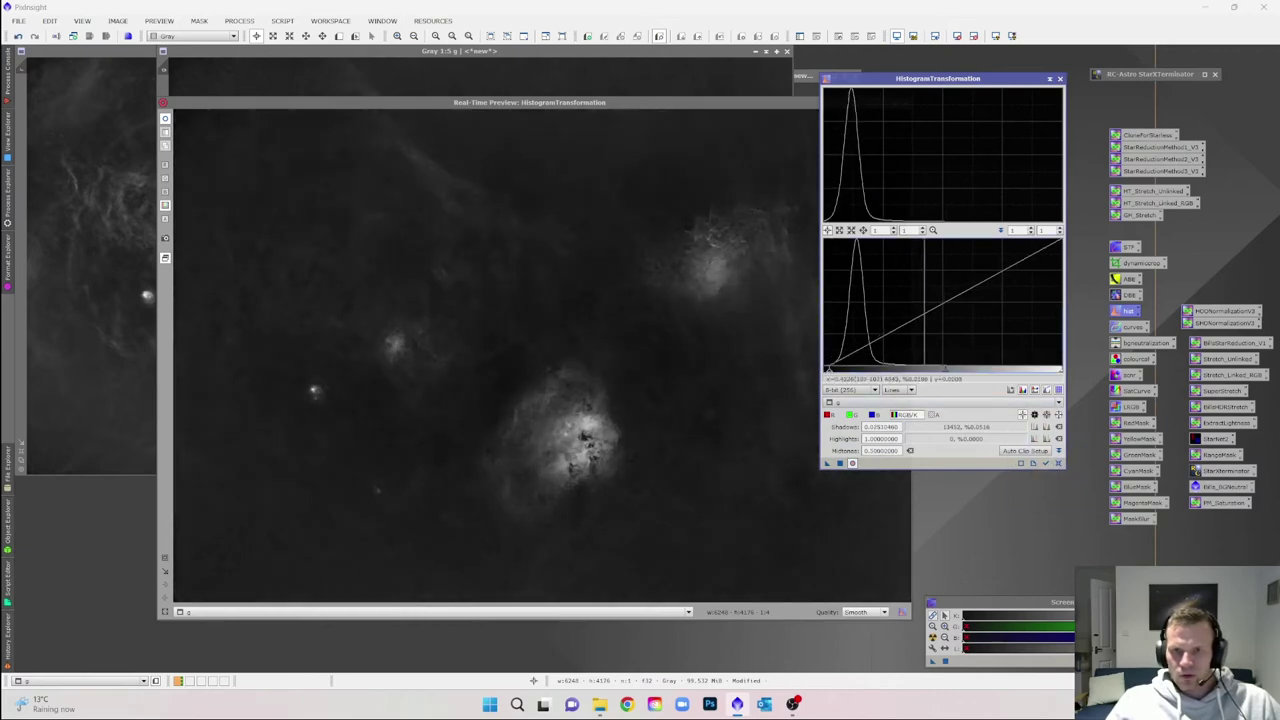
left_click_drag(943, 372, 936, 373)
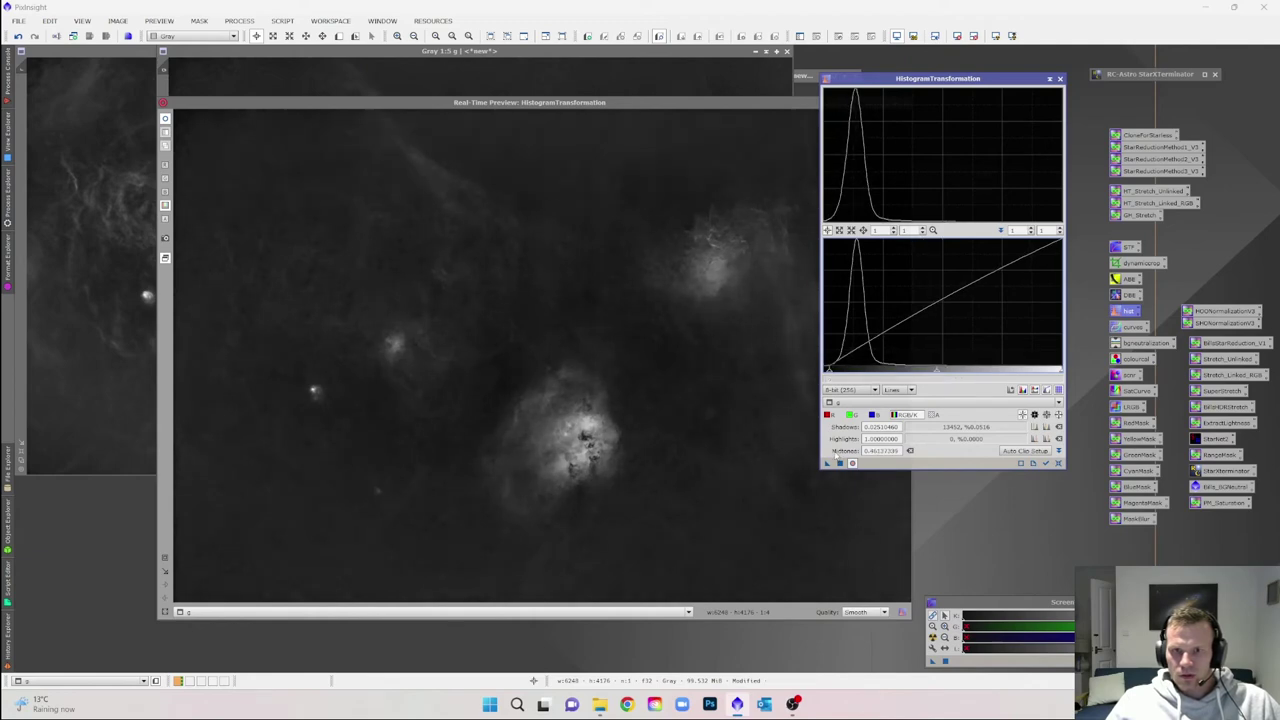
left_click(840, 463)
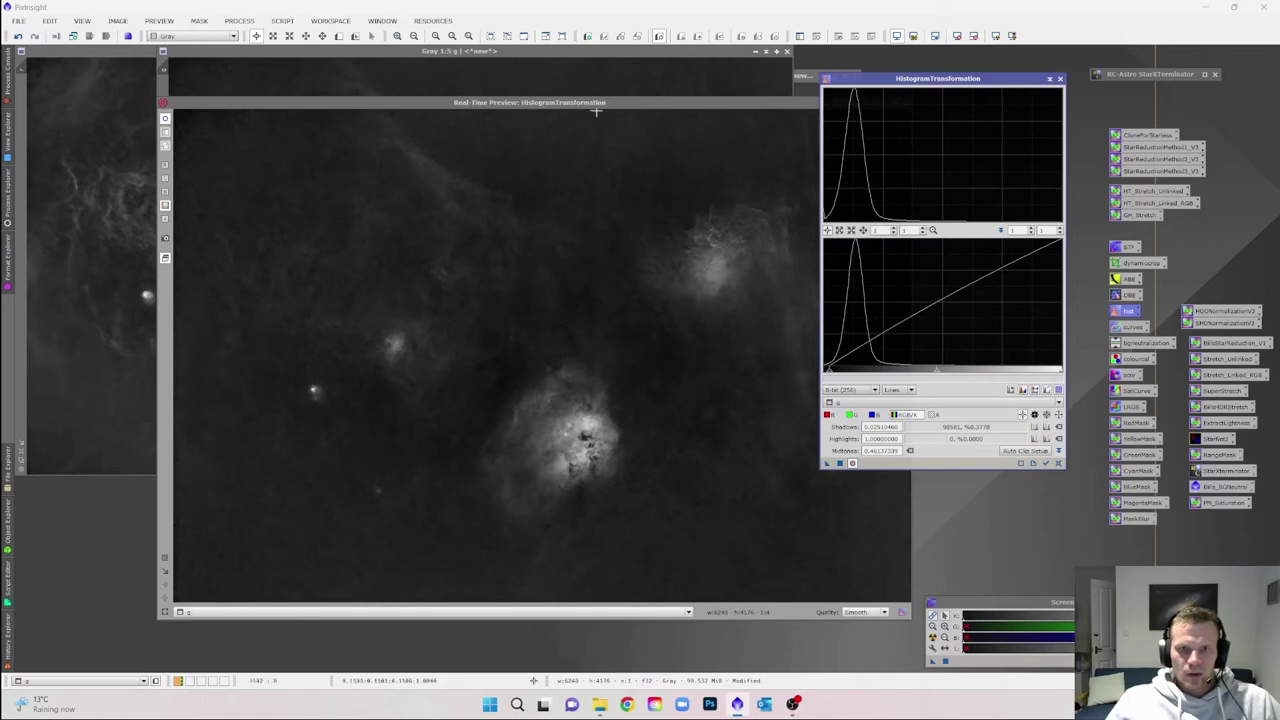
left_click_drag(774, 108, 630, 108)
left_click(729, 104)
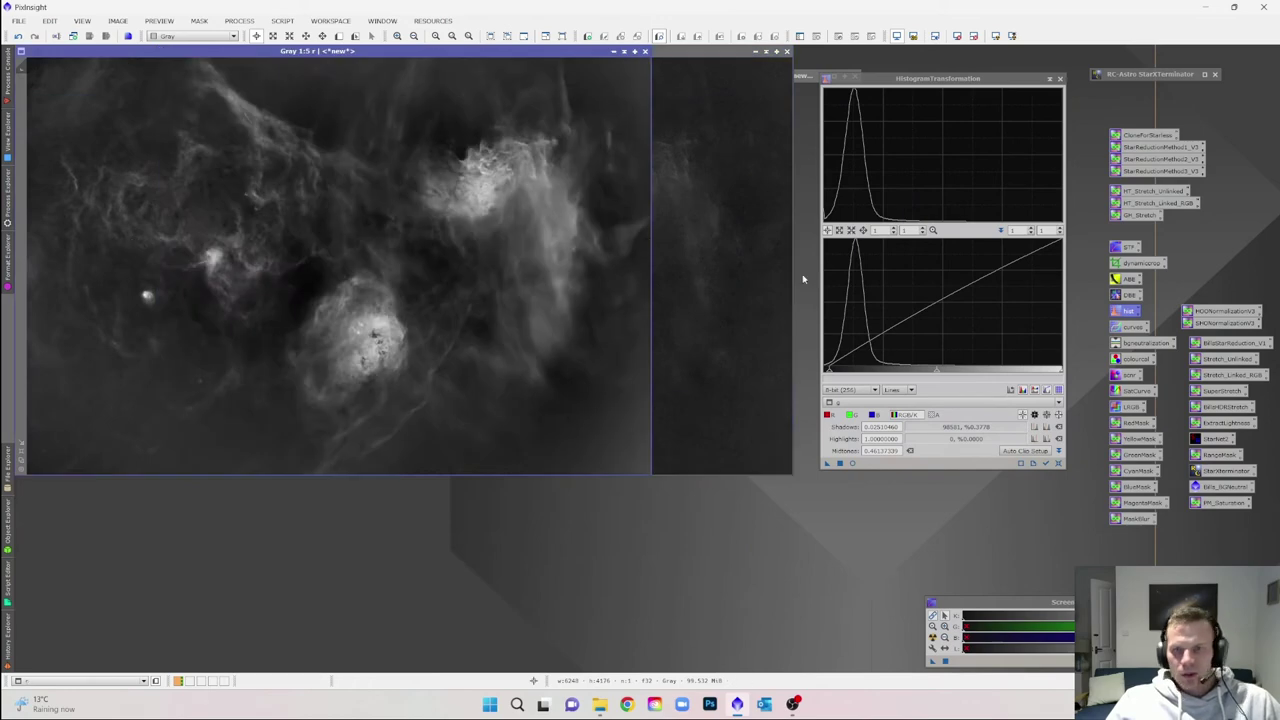
Darken image r with HistogramTransformation from reset settings, with shadows at about 0.0146, and close the process after checking g.
left_click(858, 402)
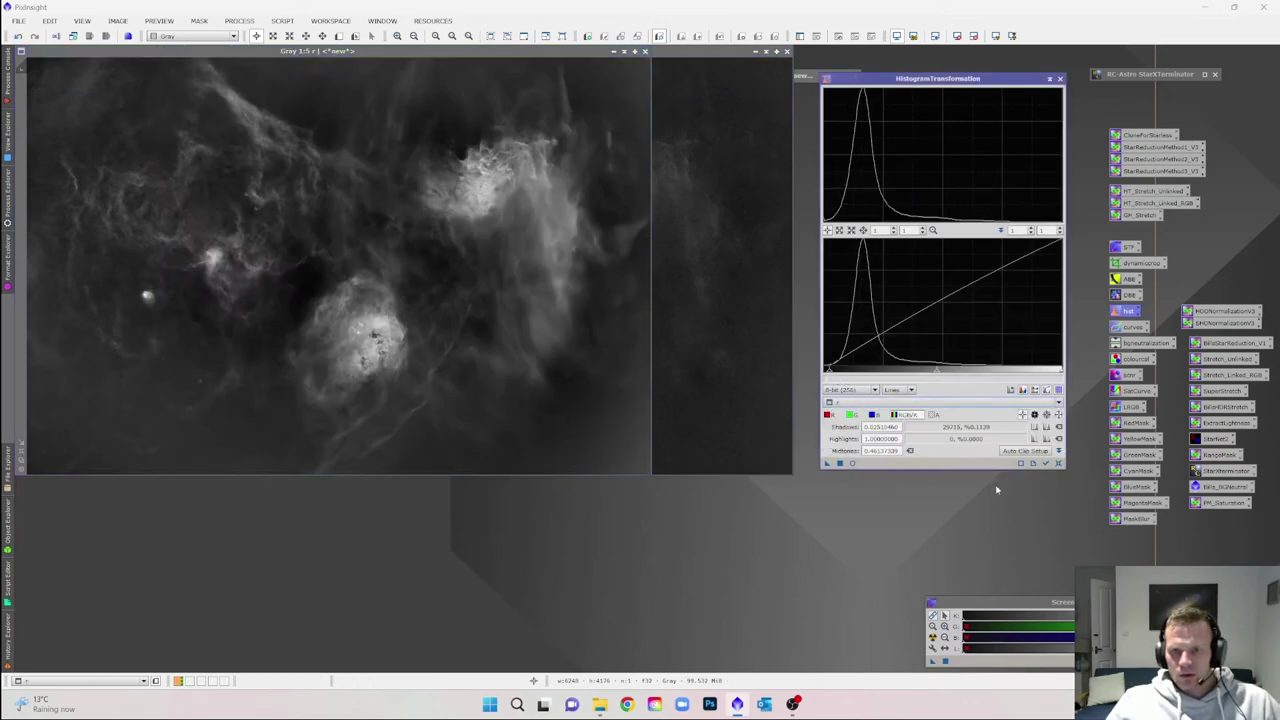
left_click(1059, 463)
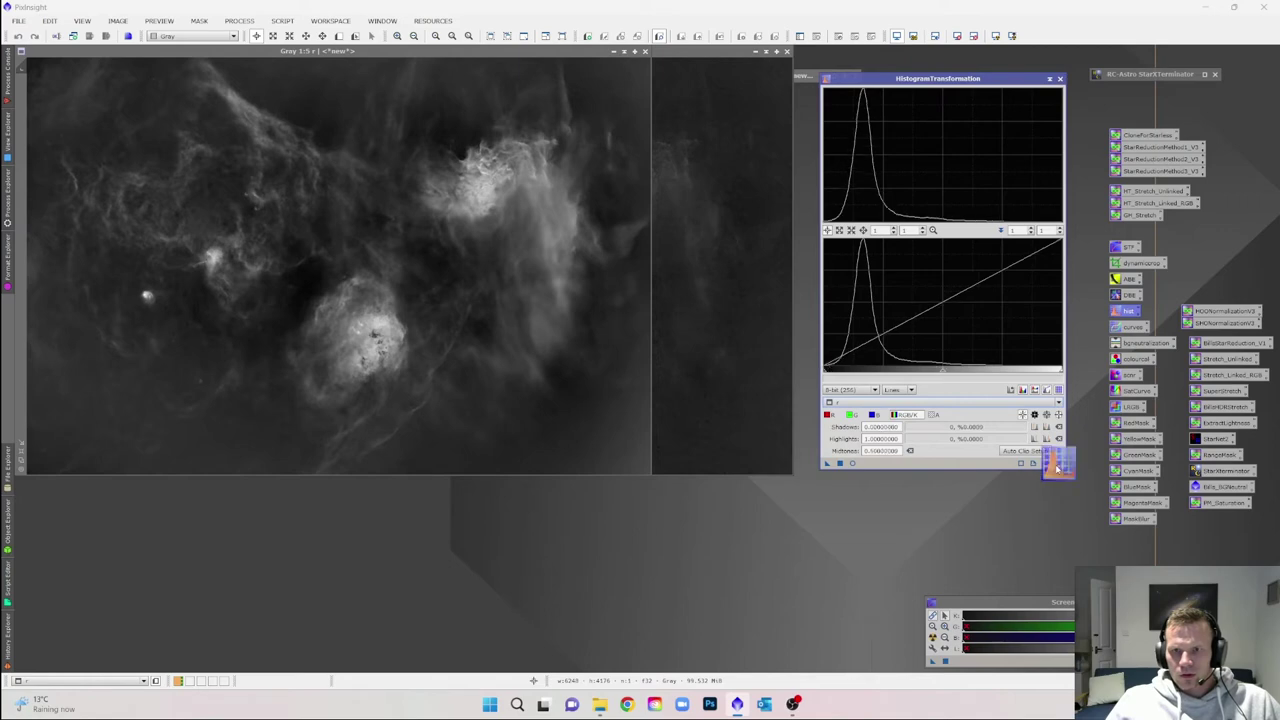
left_click(845, 465)
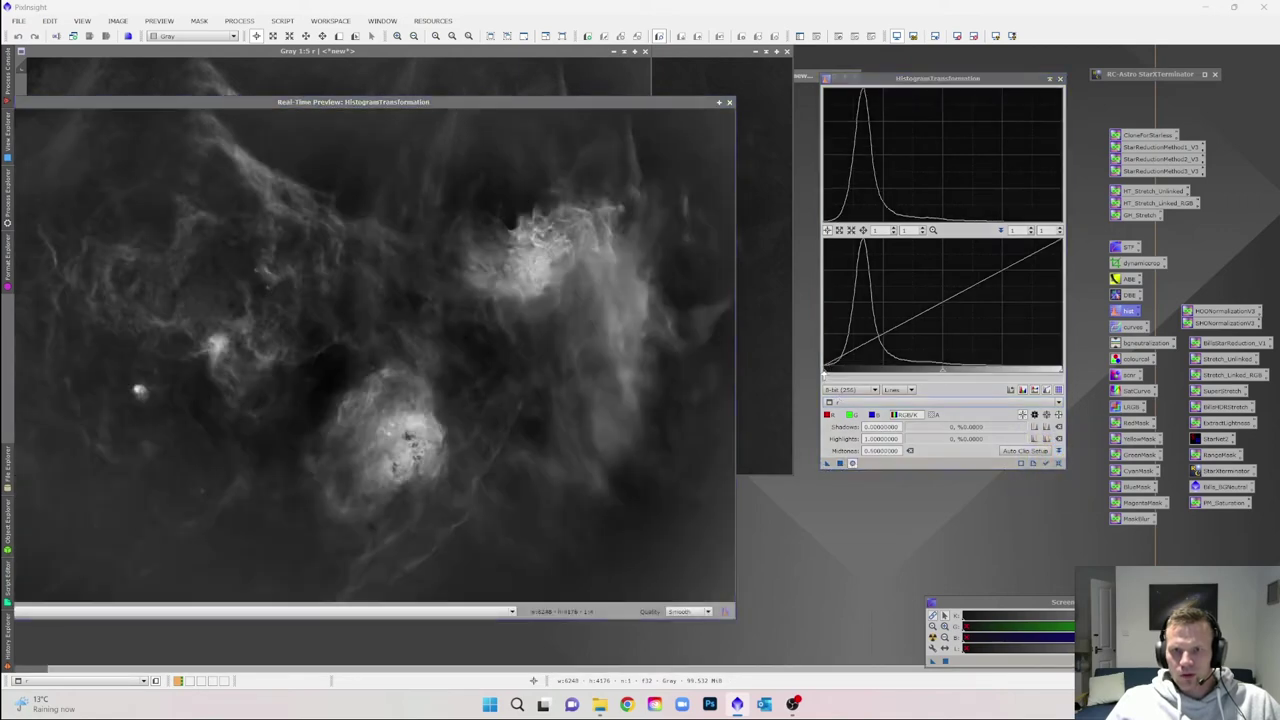
left_click_drag(825, 372, 825, 372)
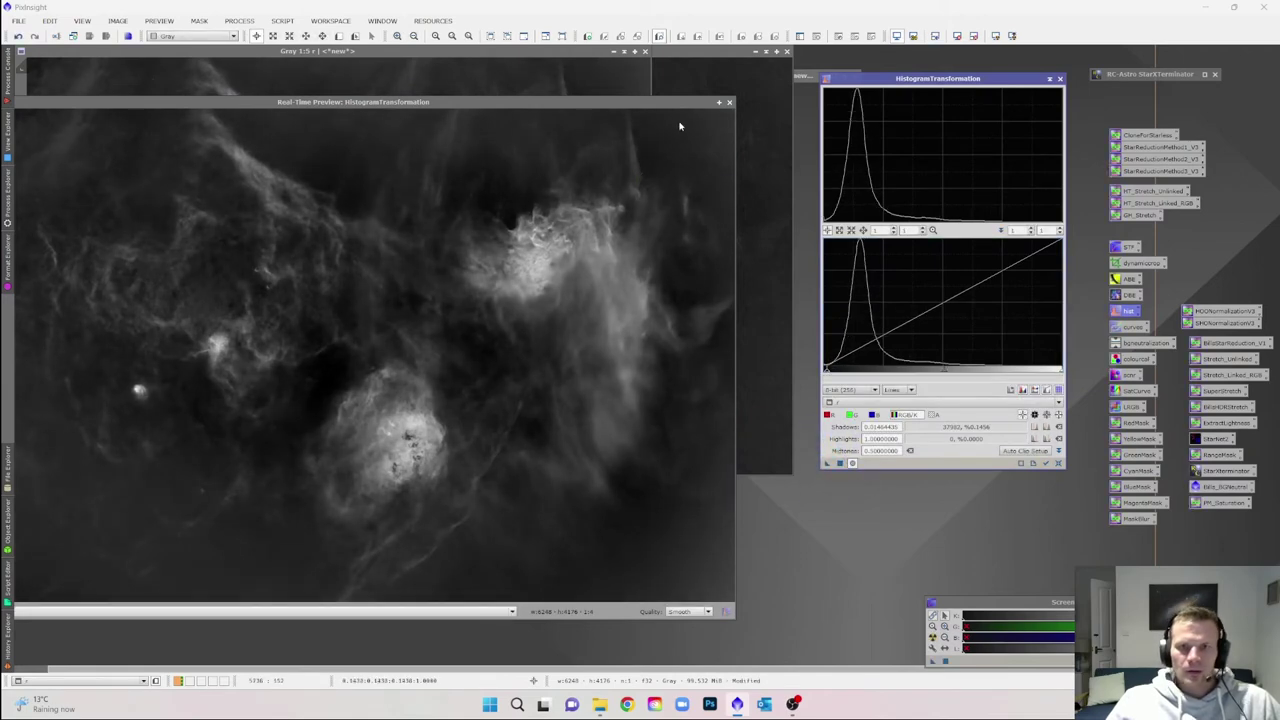
left_click(729, 102)
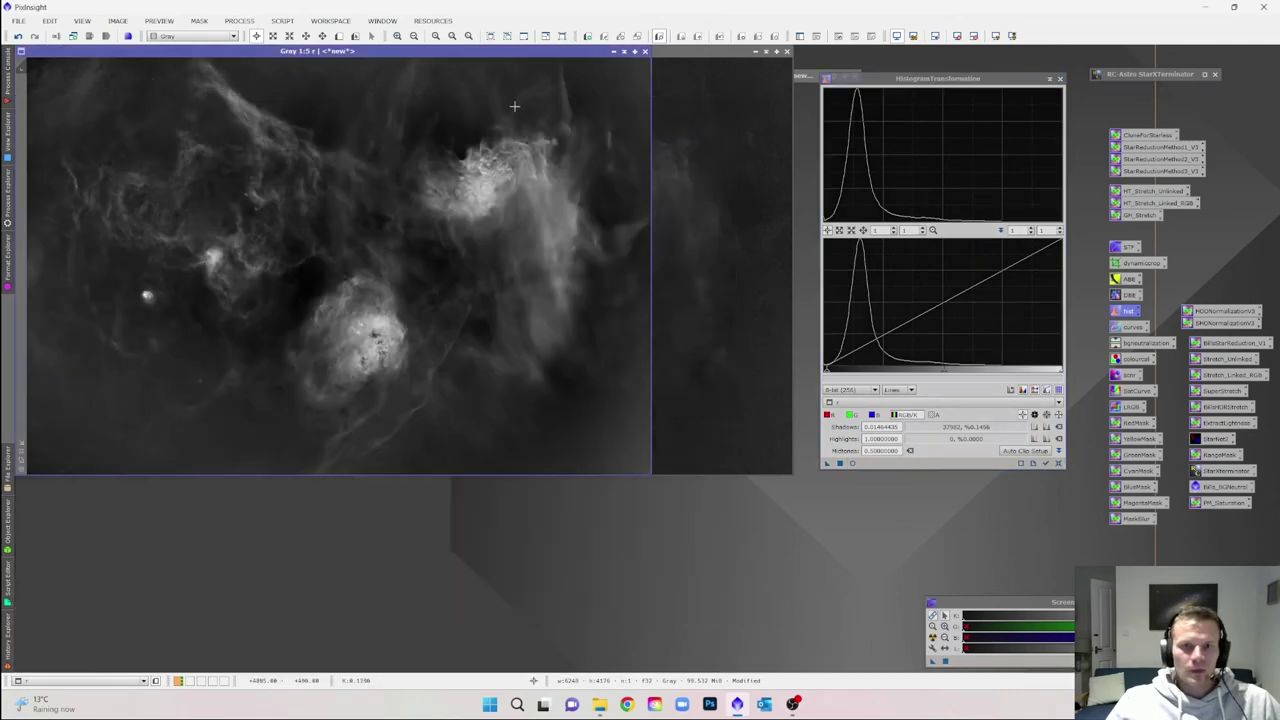
left_click(714, 170)
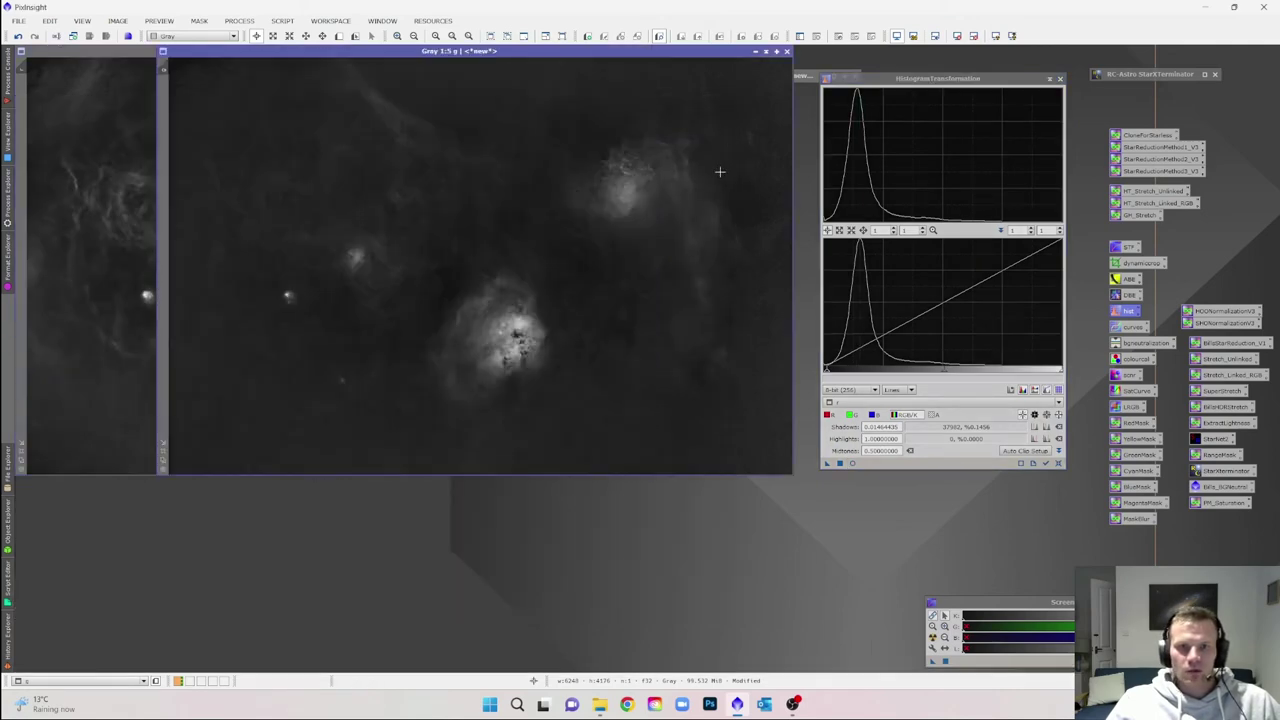
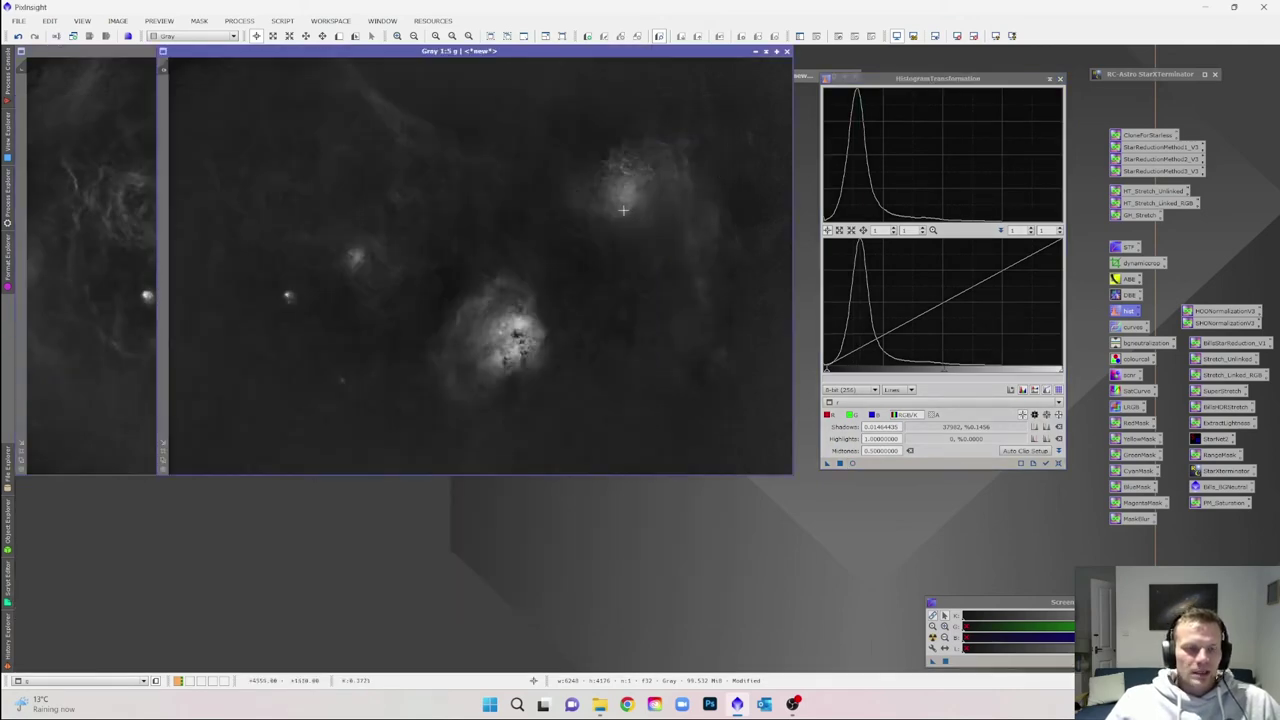
left_click(1061, 78)
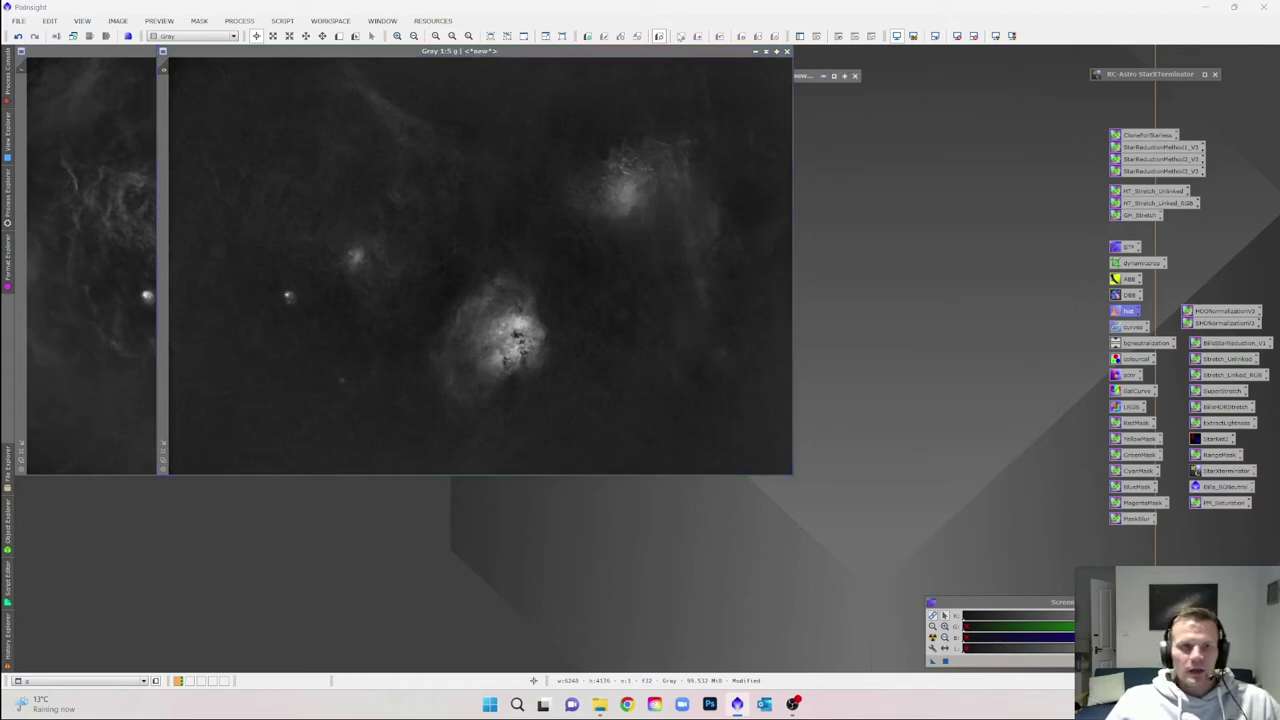
Open PixelMath and enter the single RGB/K expression r*0.6+g*0.4.
left_click(241, 21)
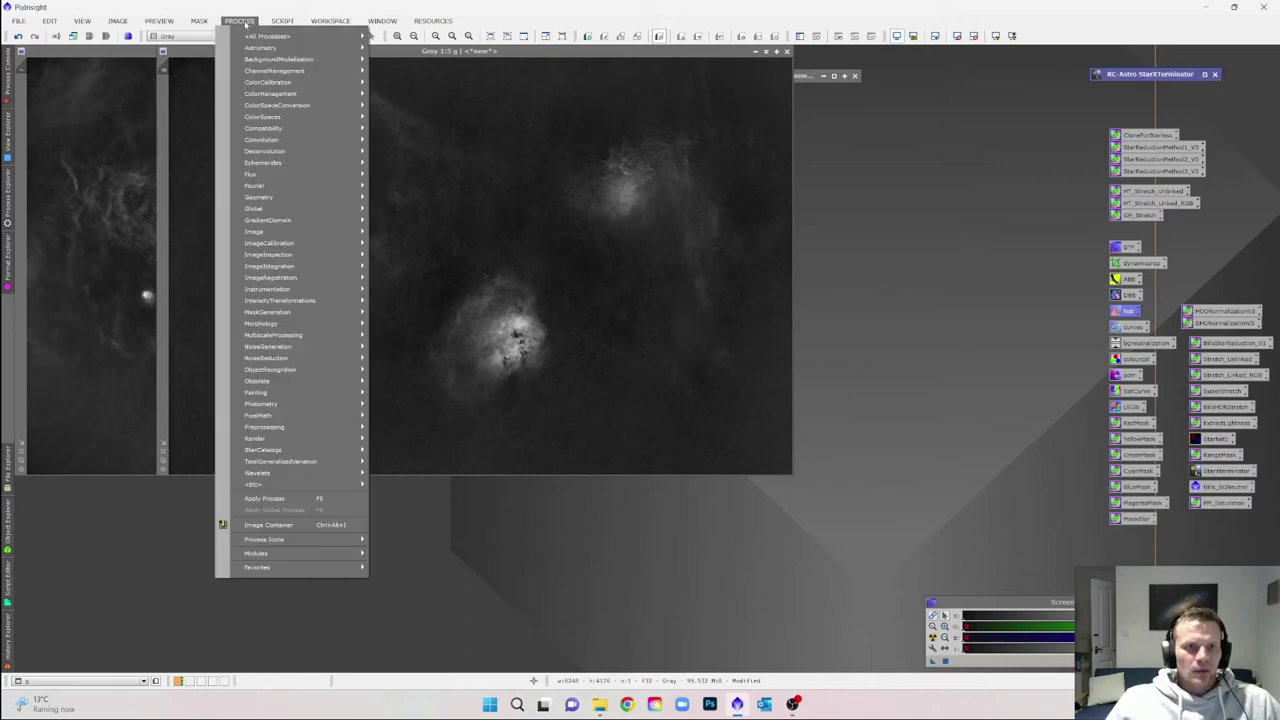
mouse_move(307, 418)
left_click(406, 418)
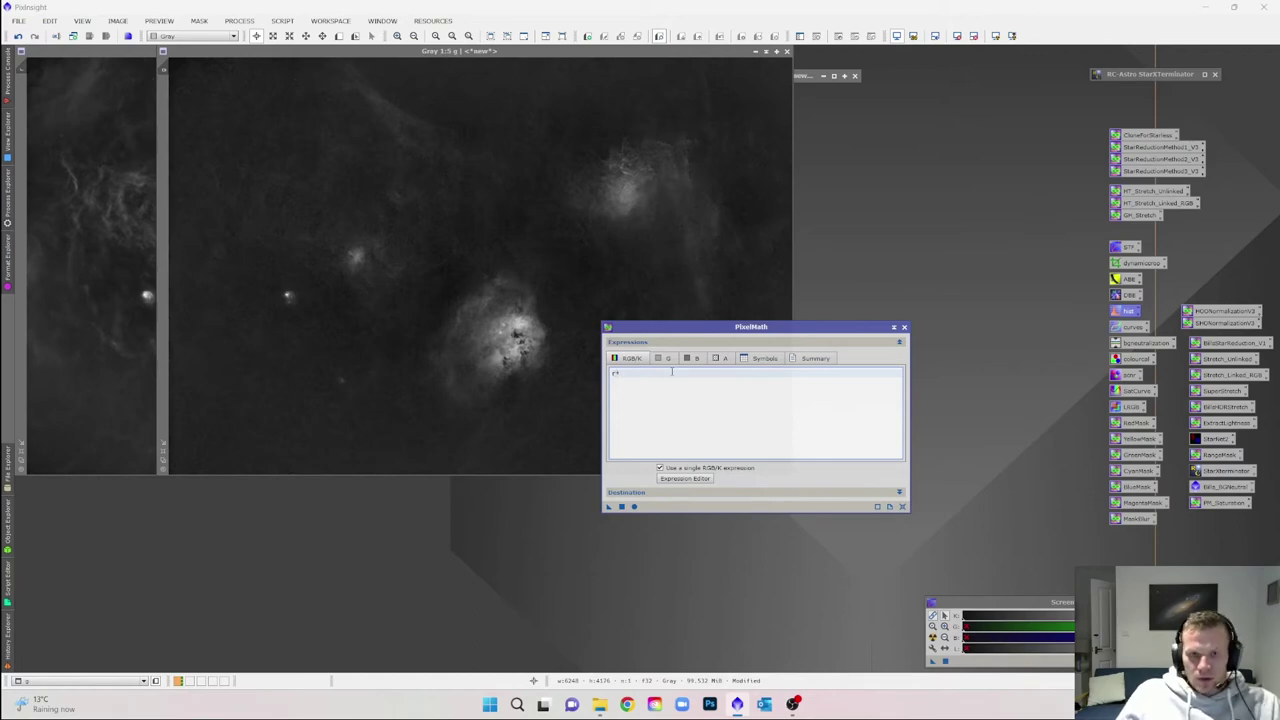
type(".")
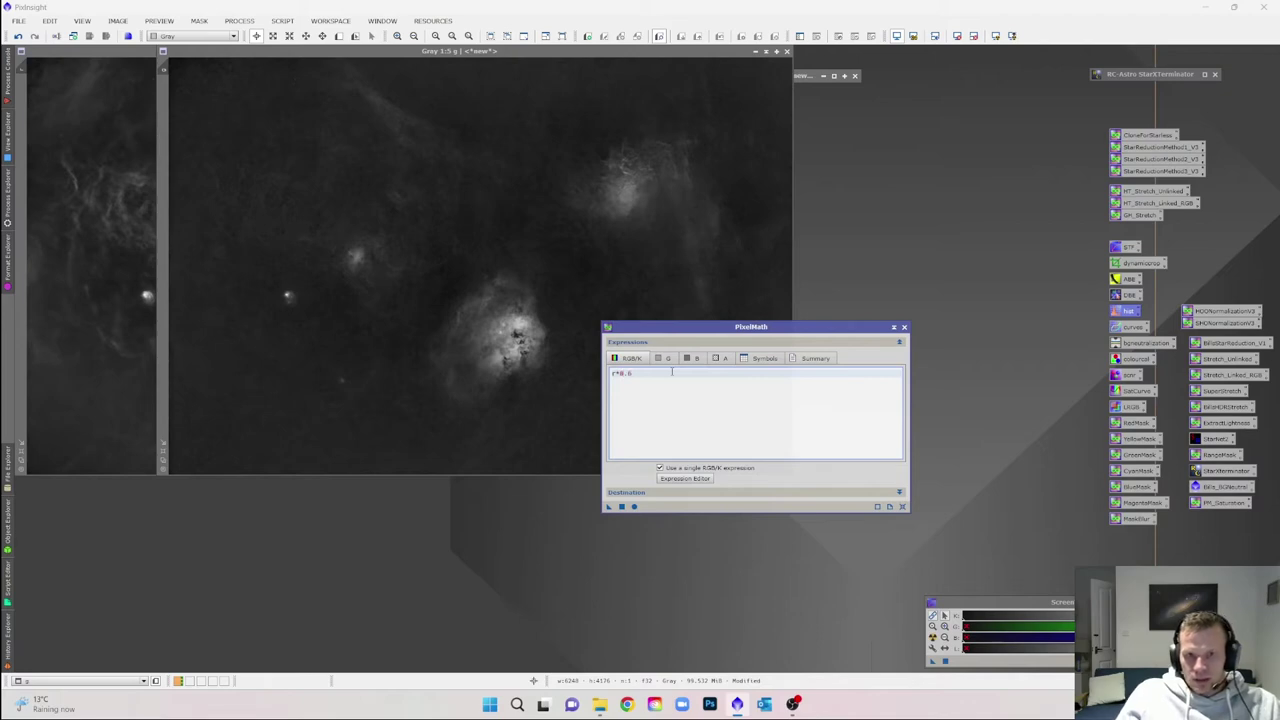
type("6+g*0.4")
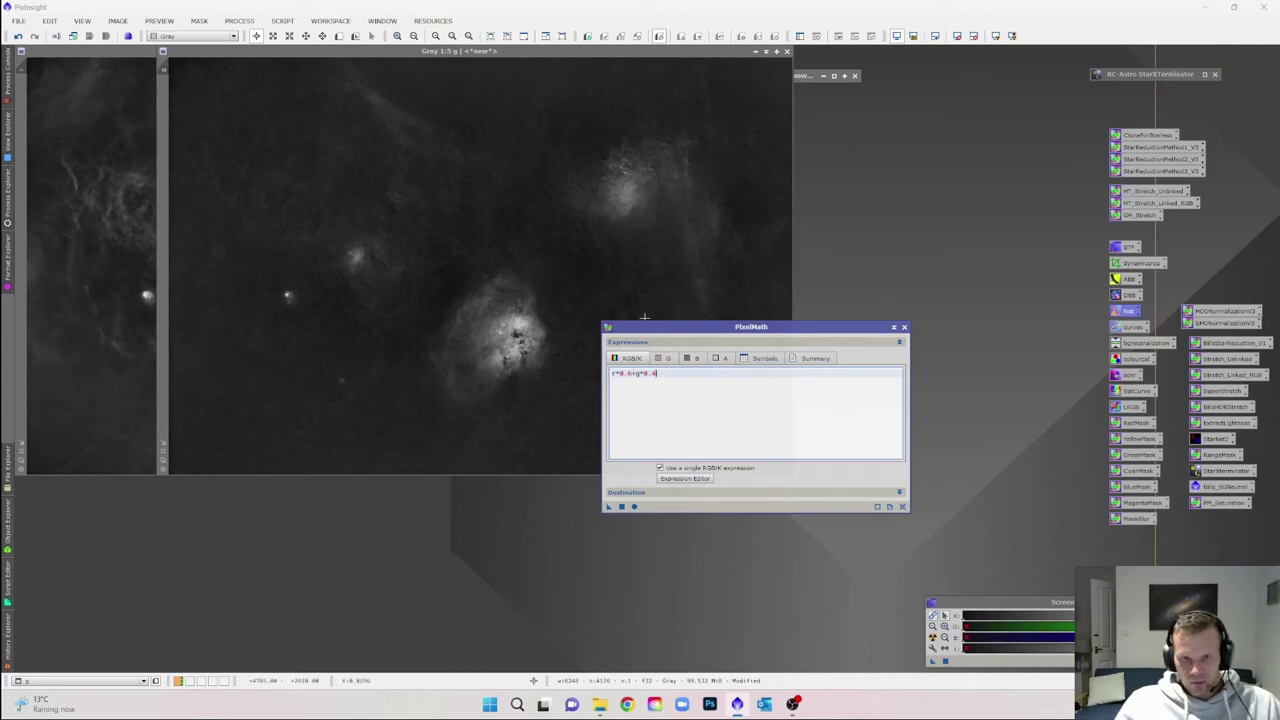
Set the PixelMath destination to create a new image, run the expression, and close the process.
left_click(652, 492)
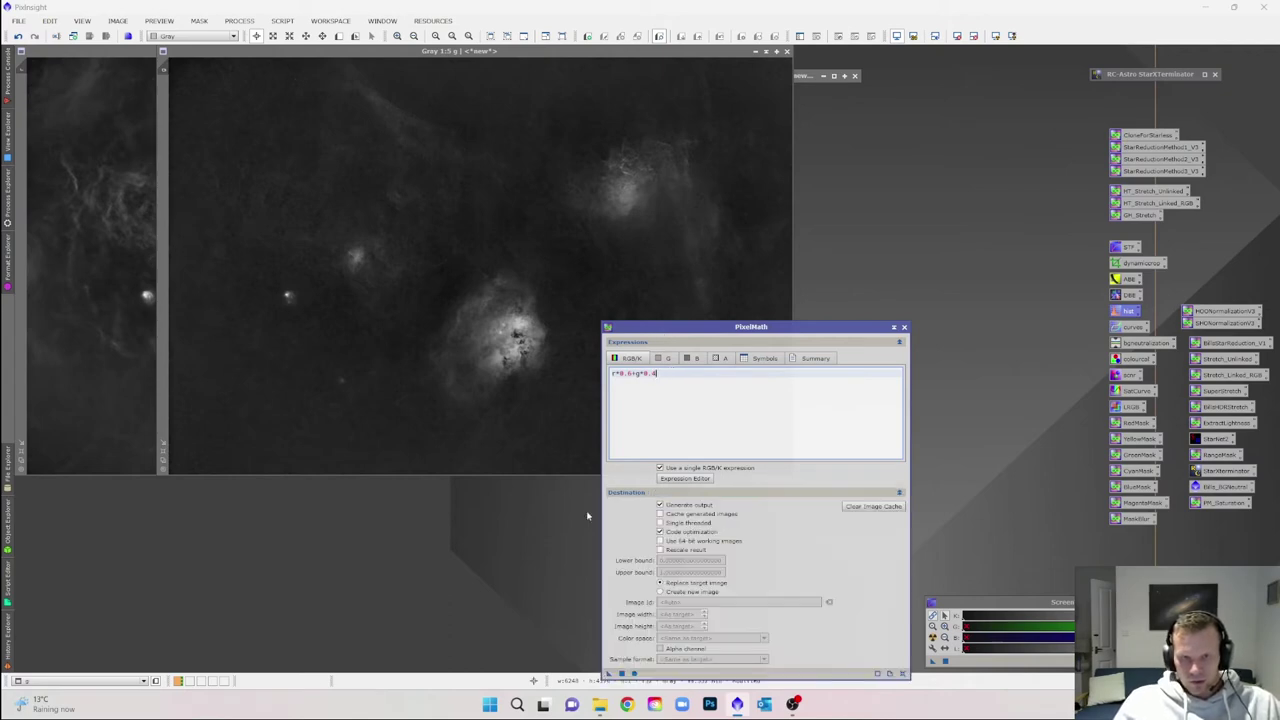
left_click(661, 592)
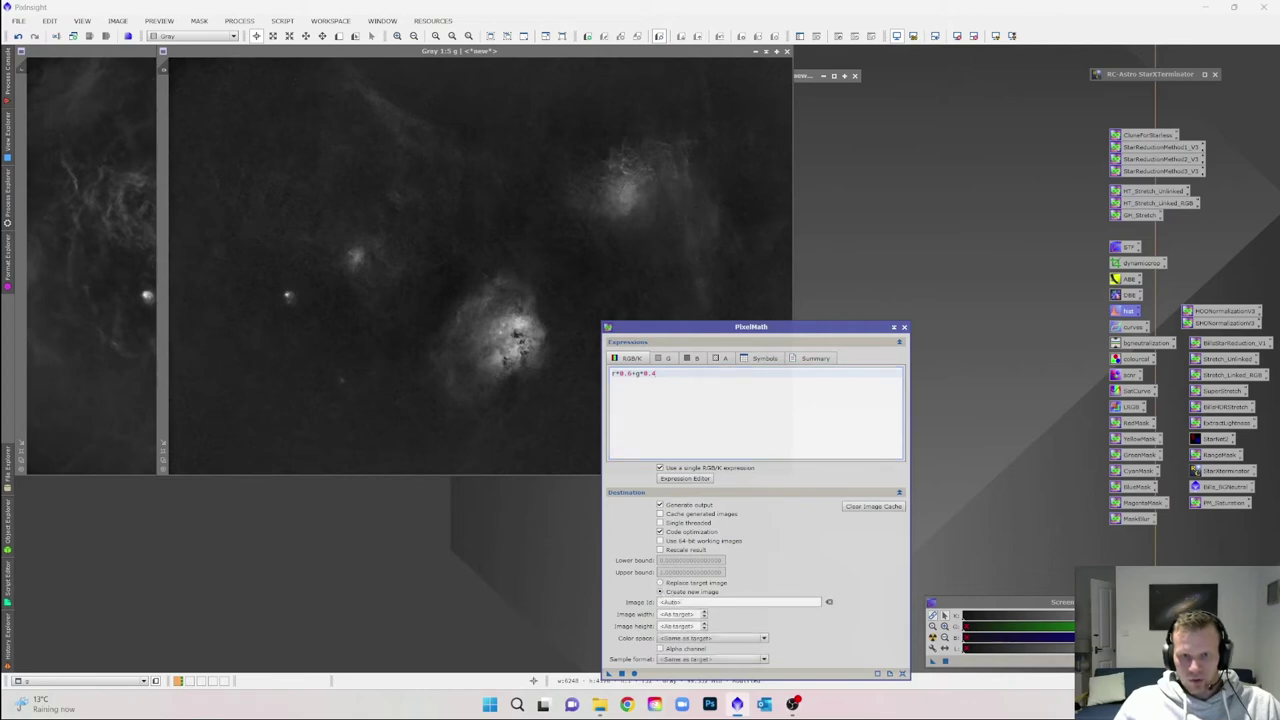
left_click_drag(754, 330, 884, 140)
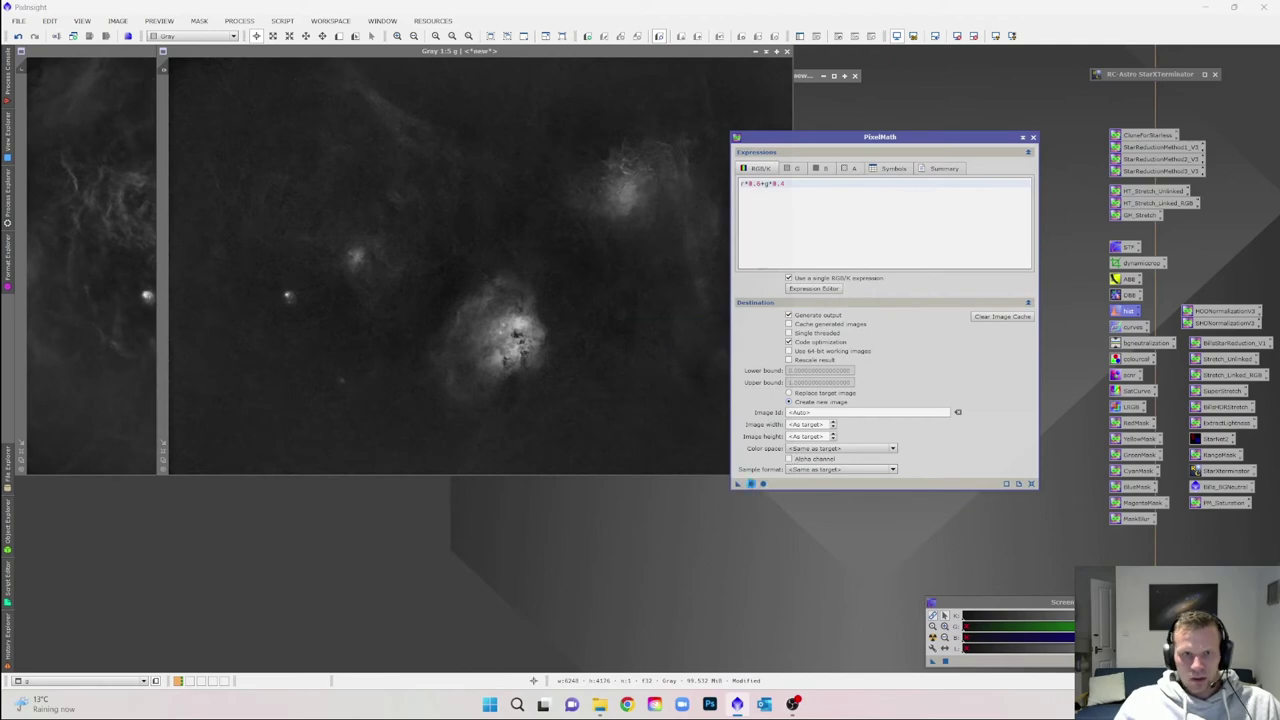
left_click(751, 483)
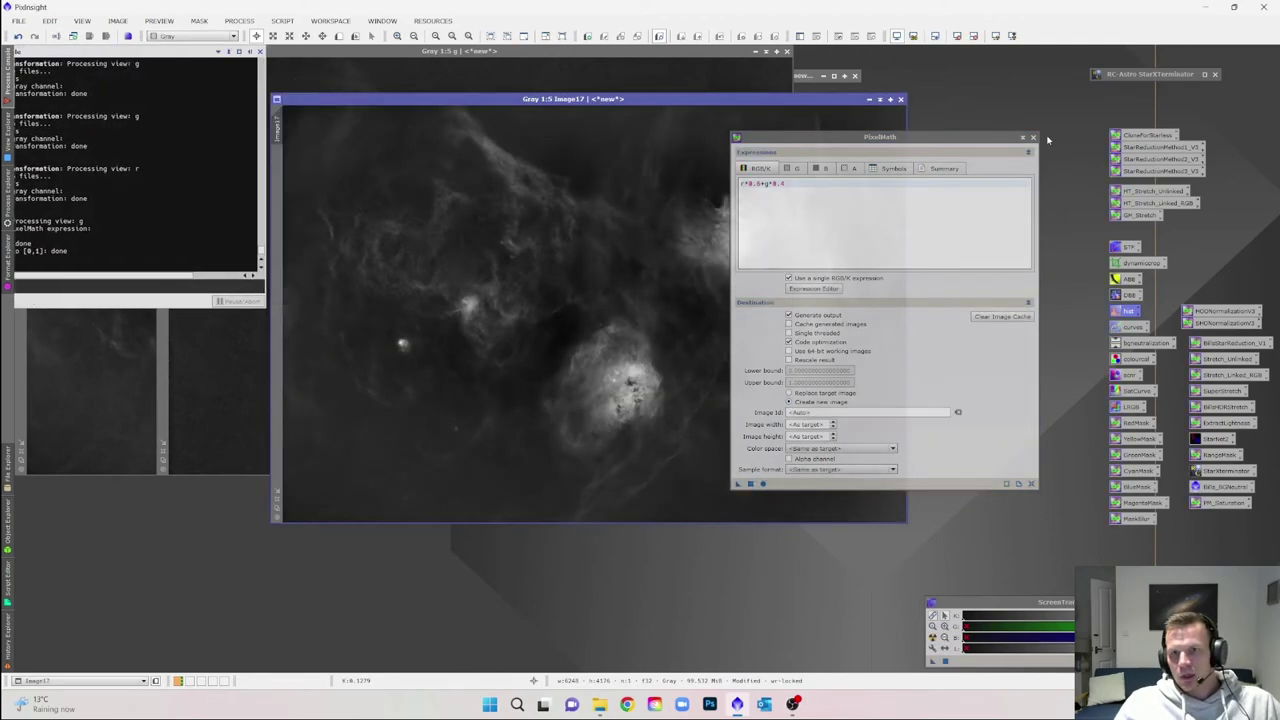
left_click(1033, 137)
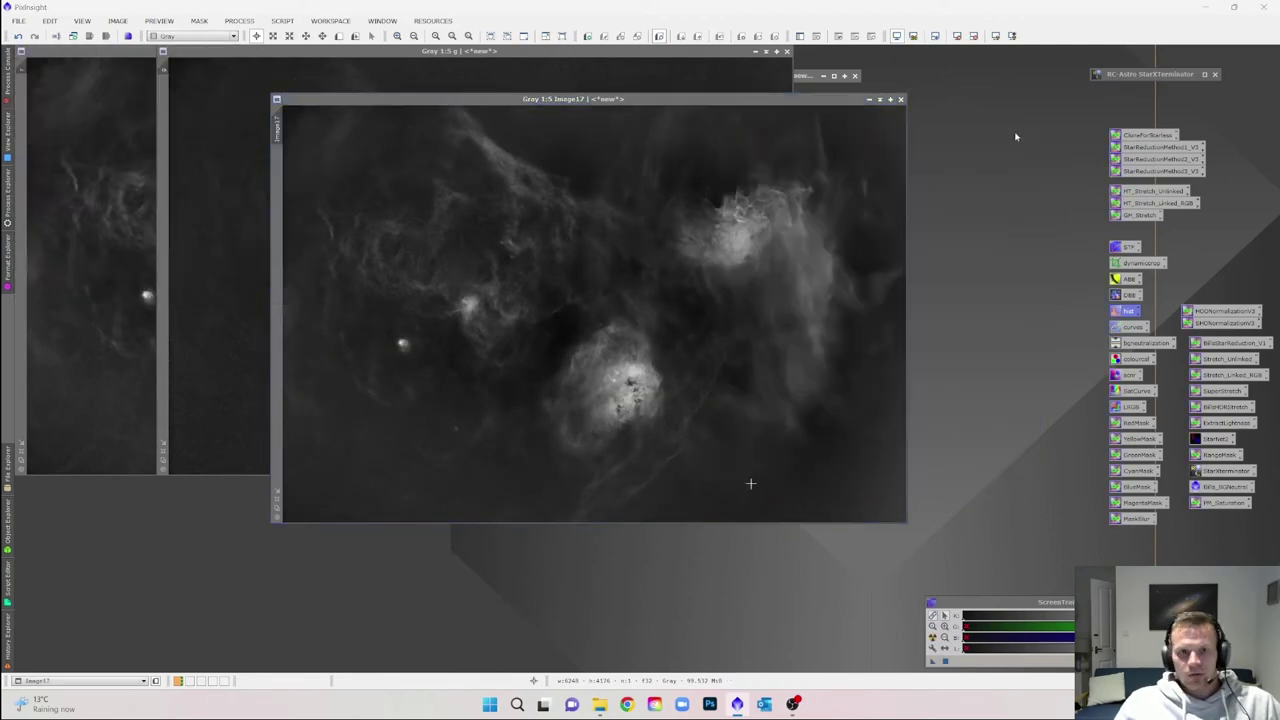
Change the identifier of the newly blended image to b.
right_click(582, 274)
left_click(652, 311)
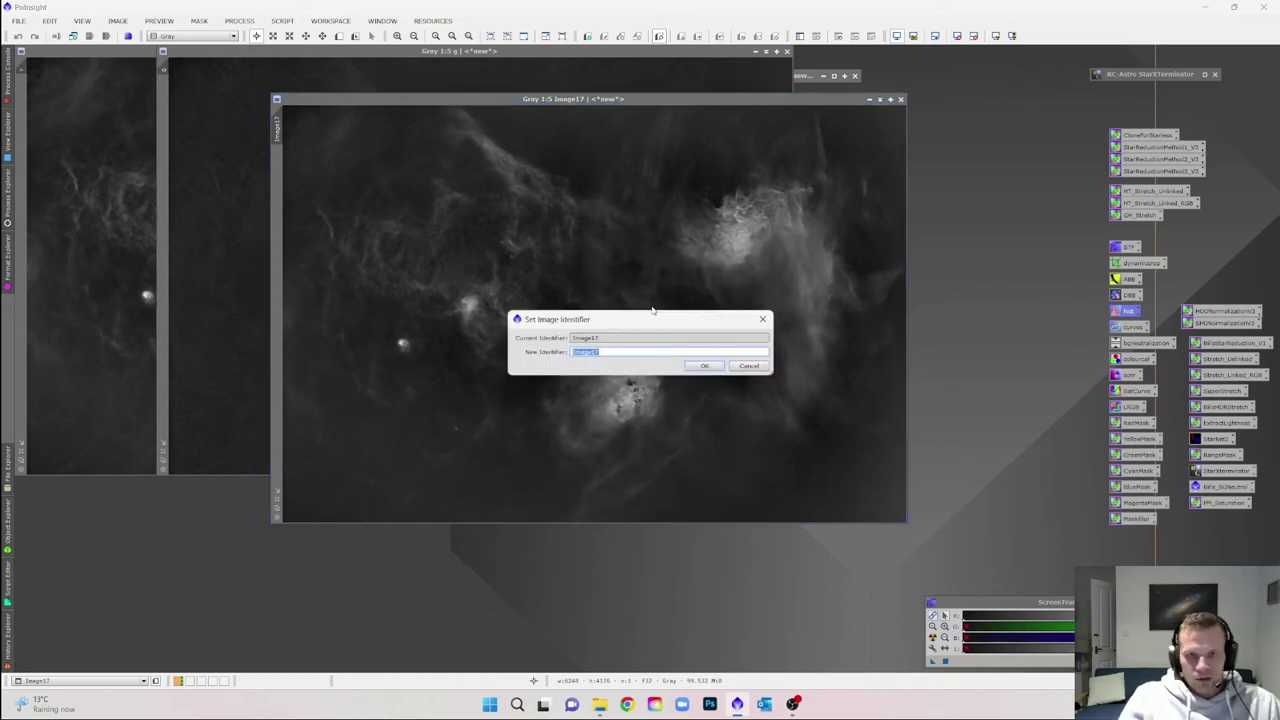
type("S")
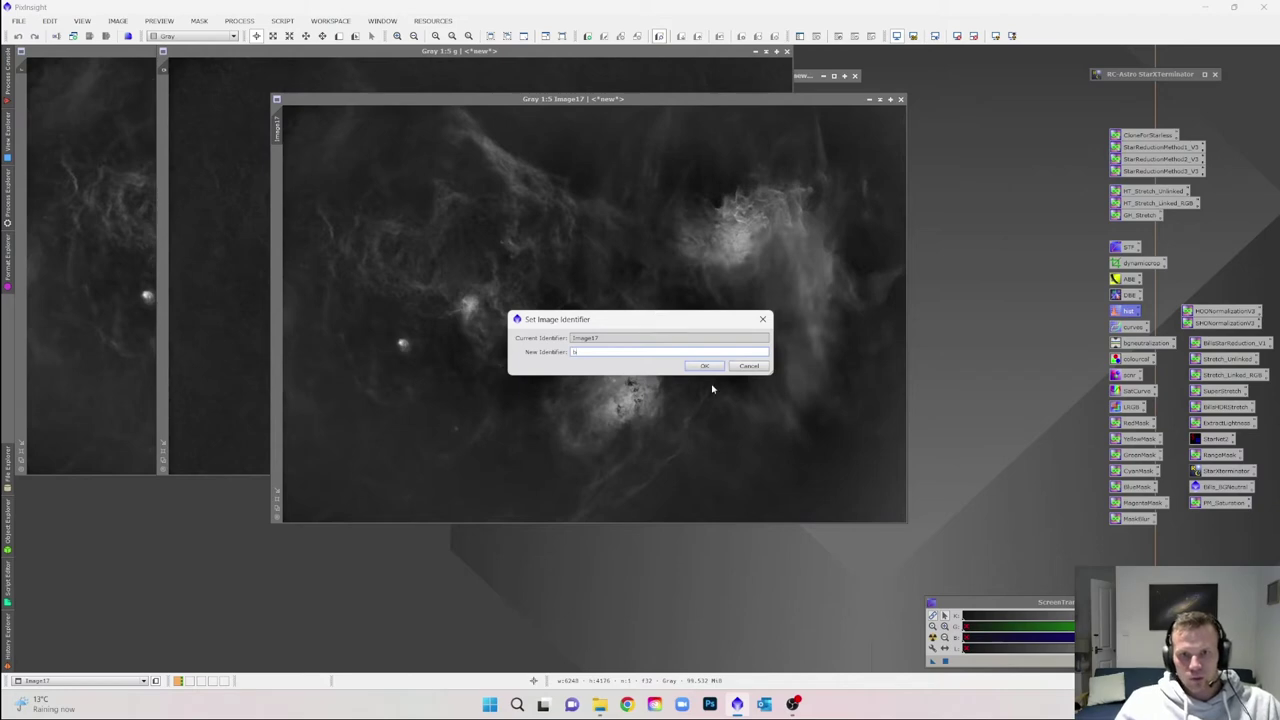
left_click(704, 366)
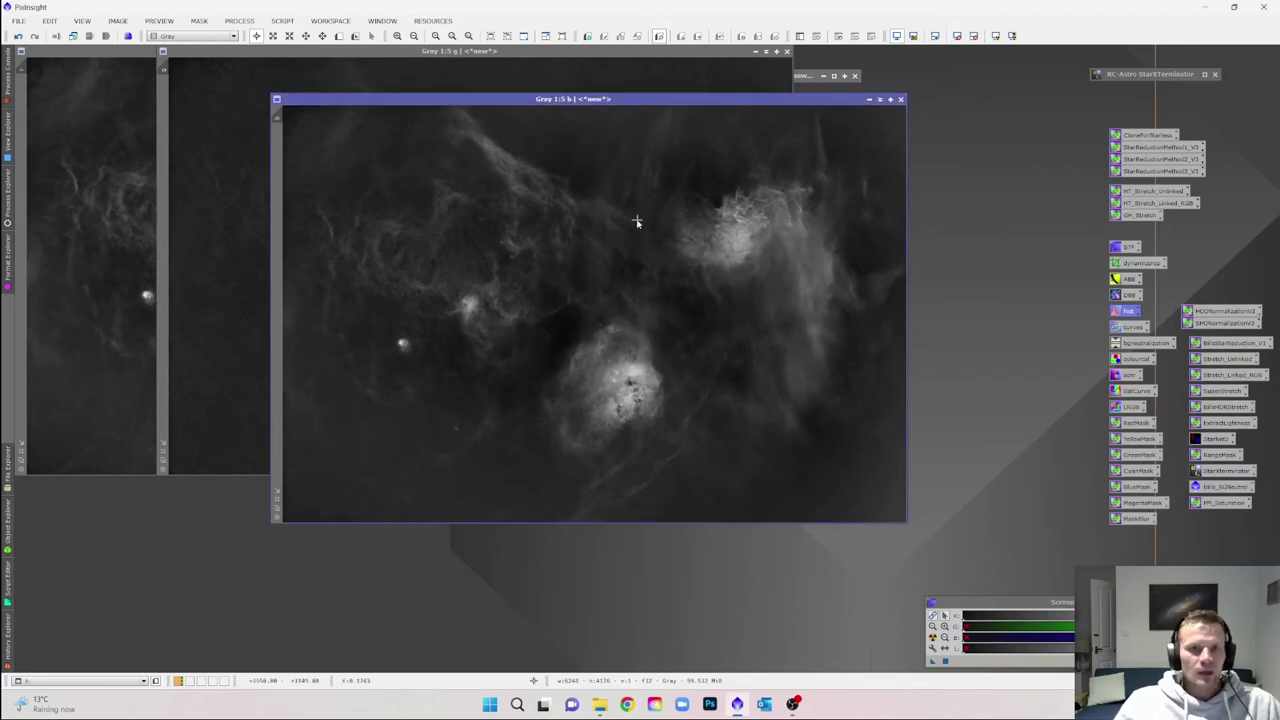
Open LRGBCombination after comparing the r, g and b images, and assign r to L and R, b to G, and g to B.
left_click(150, 216)
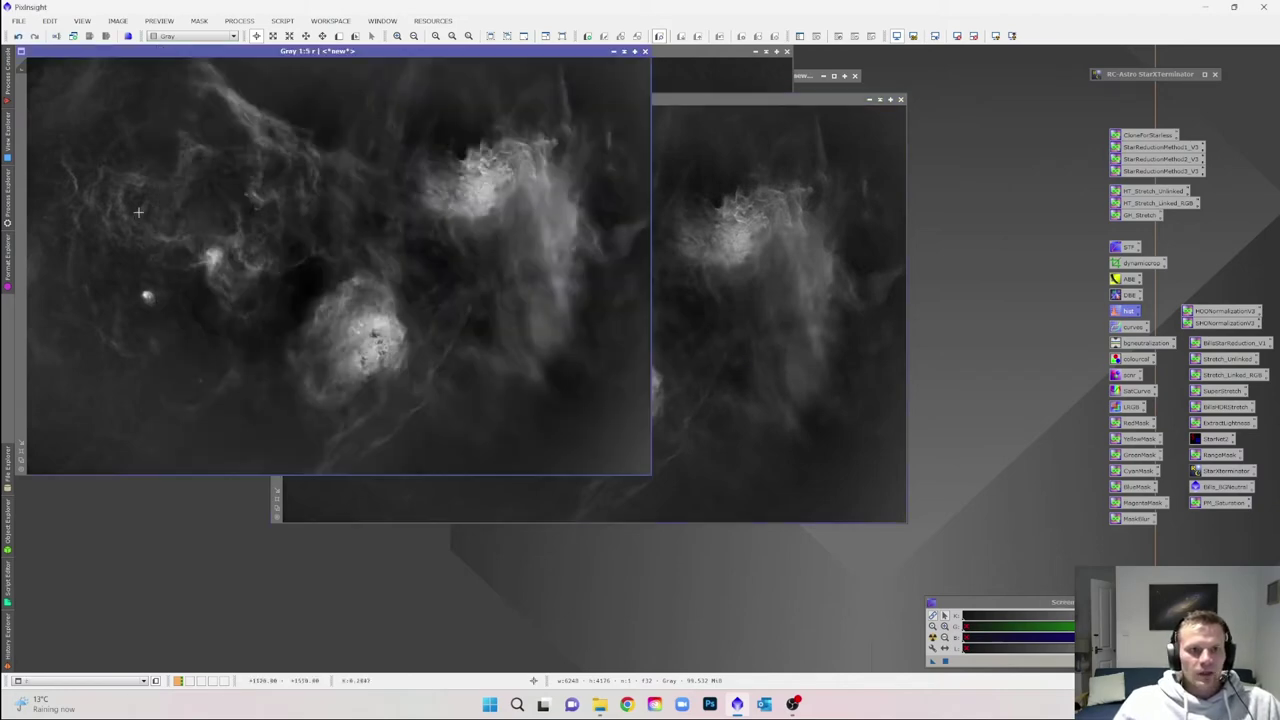
left_click(760, 66)
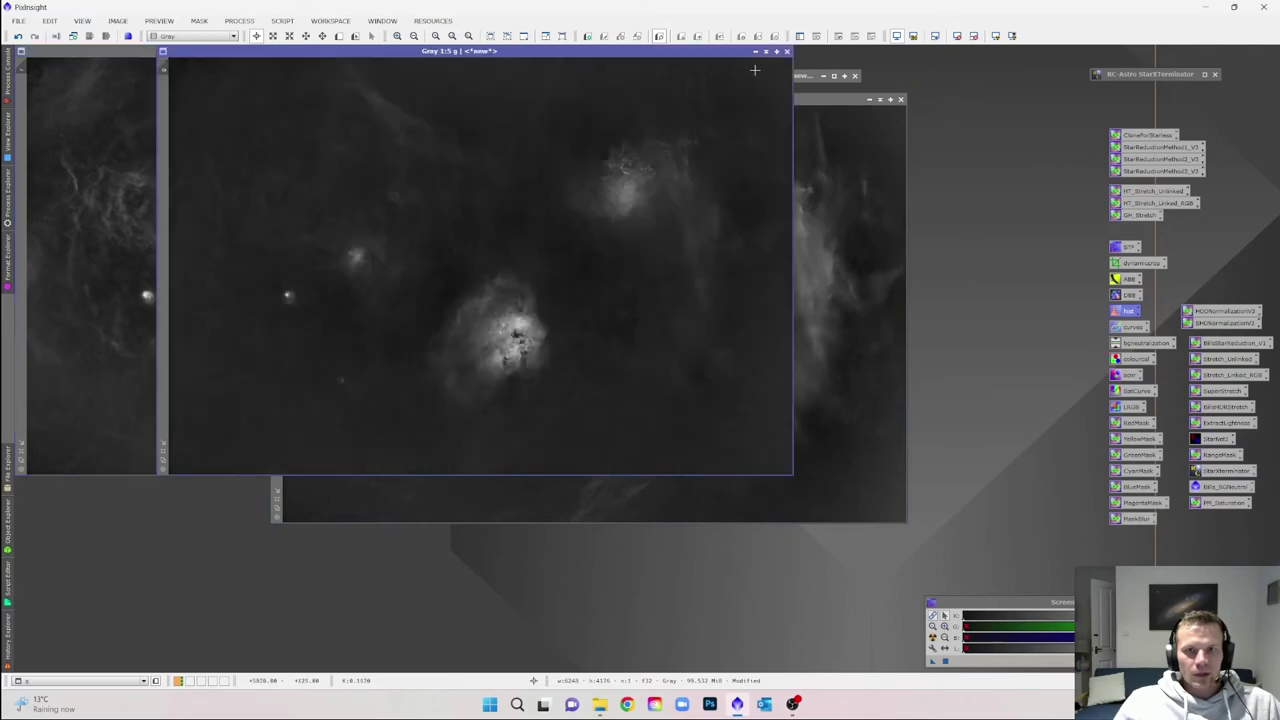
left_click(864, 221)
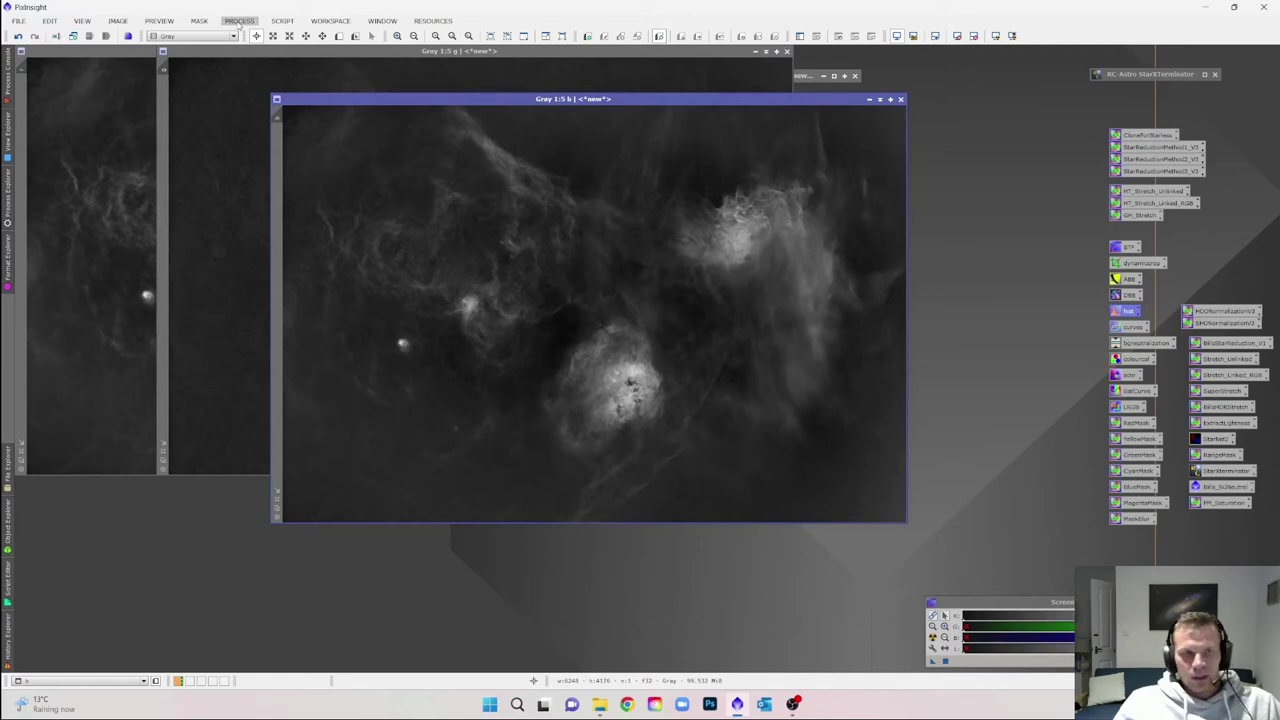
left_click(239, 21)
mouse_move(290, 36)
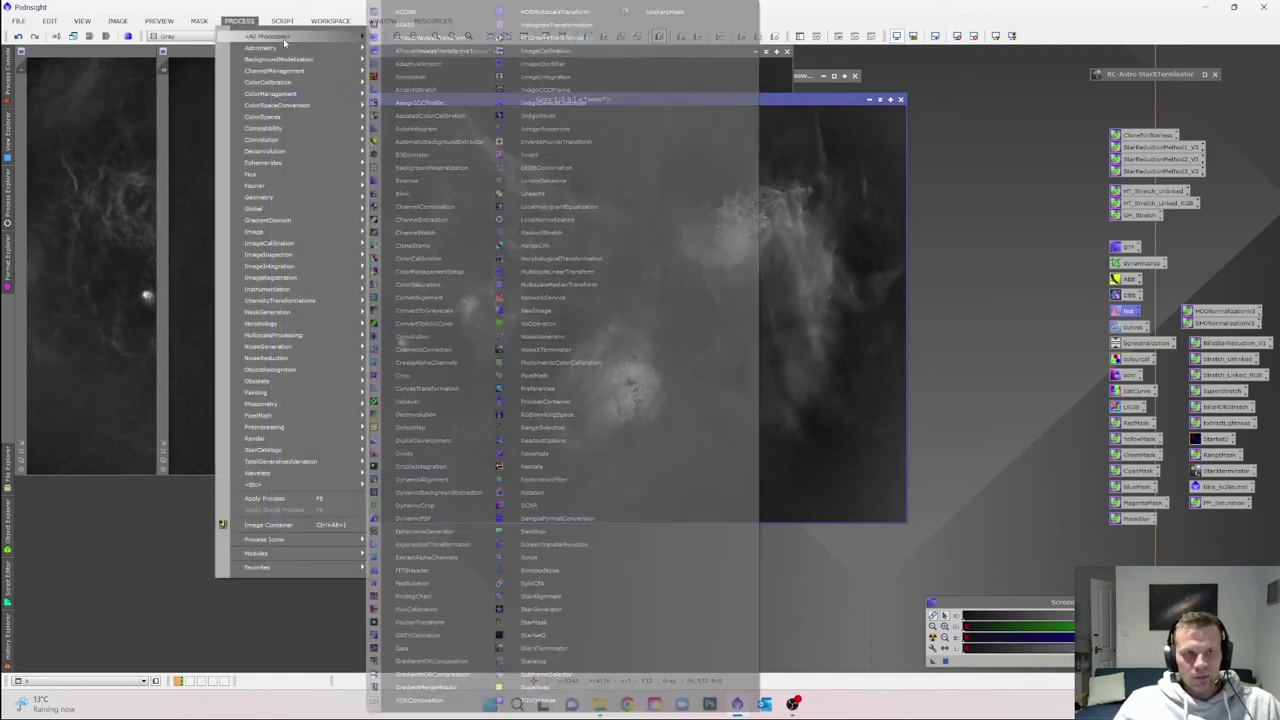
left_click(554, 169)
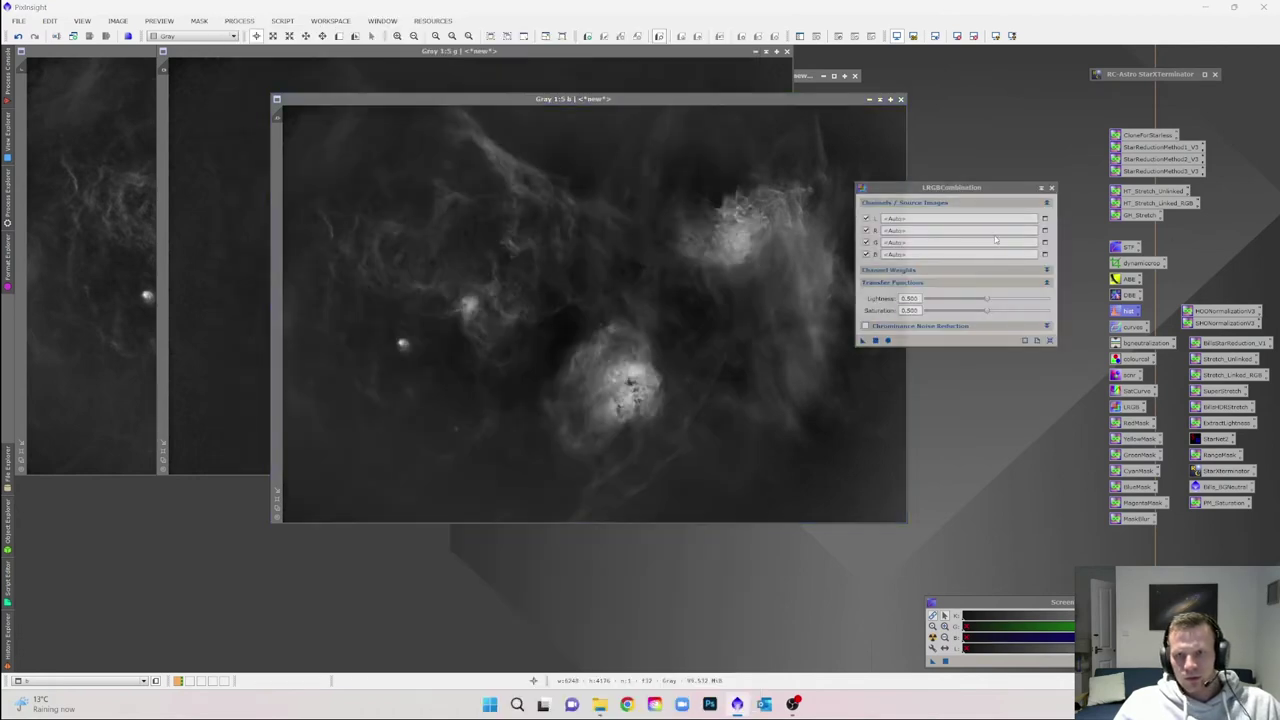
left_click(932, 217)
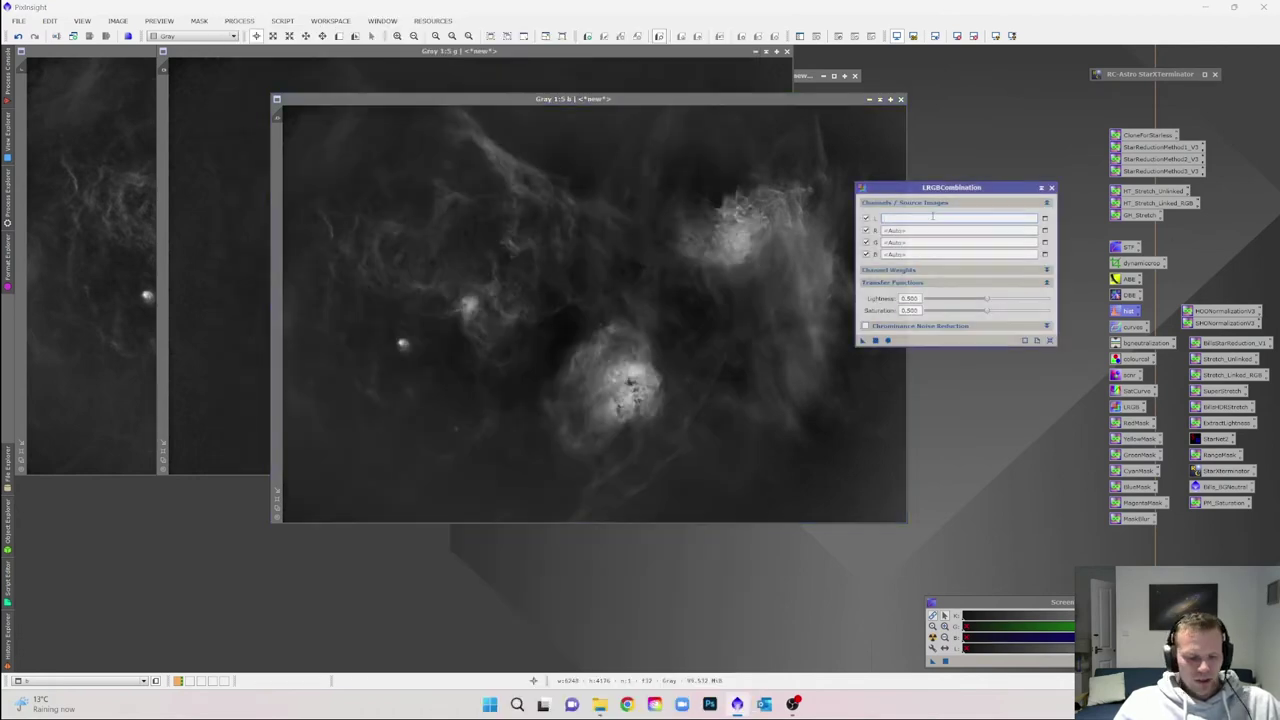
left_click(922, 229)
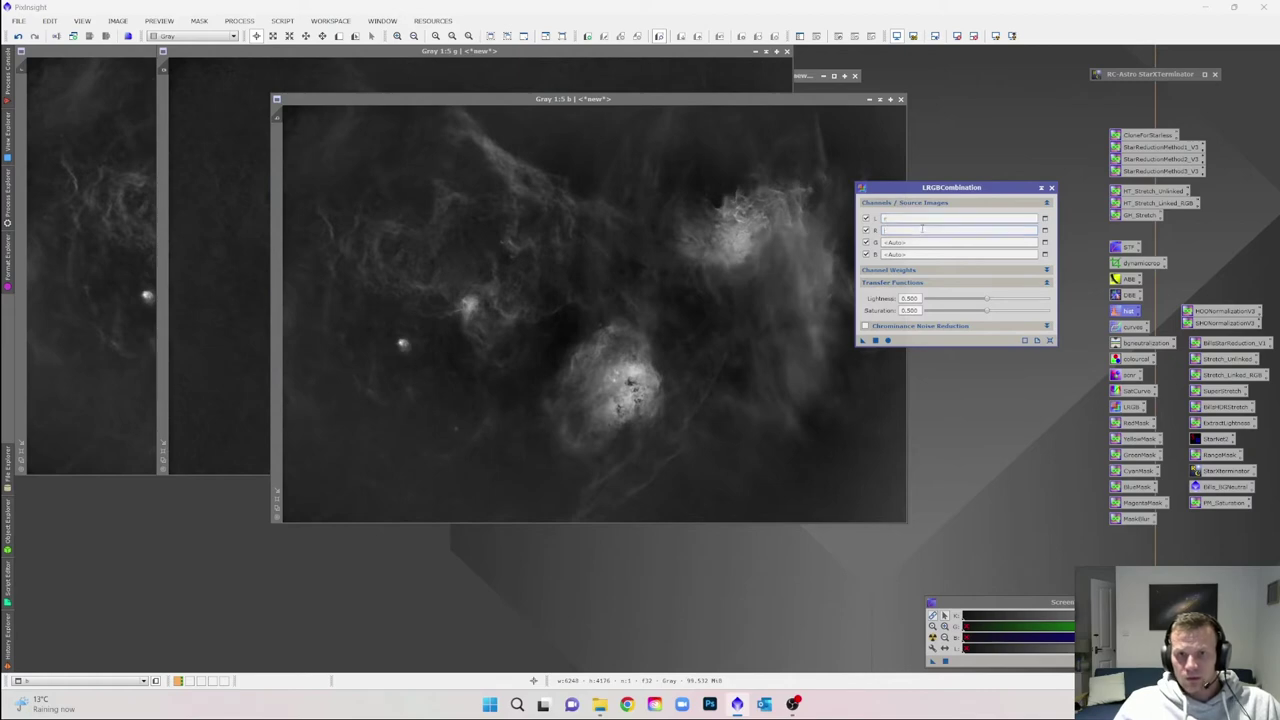
type("r")
left_click(906, 243)
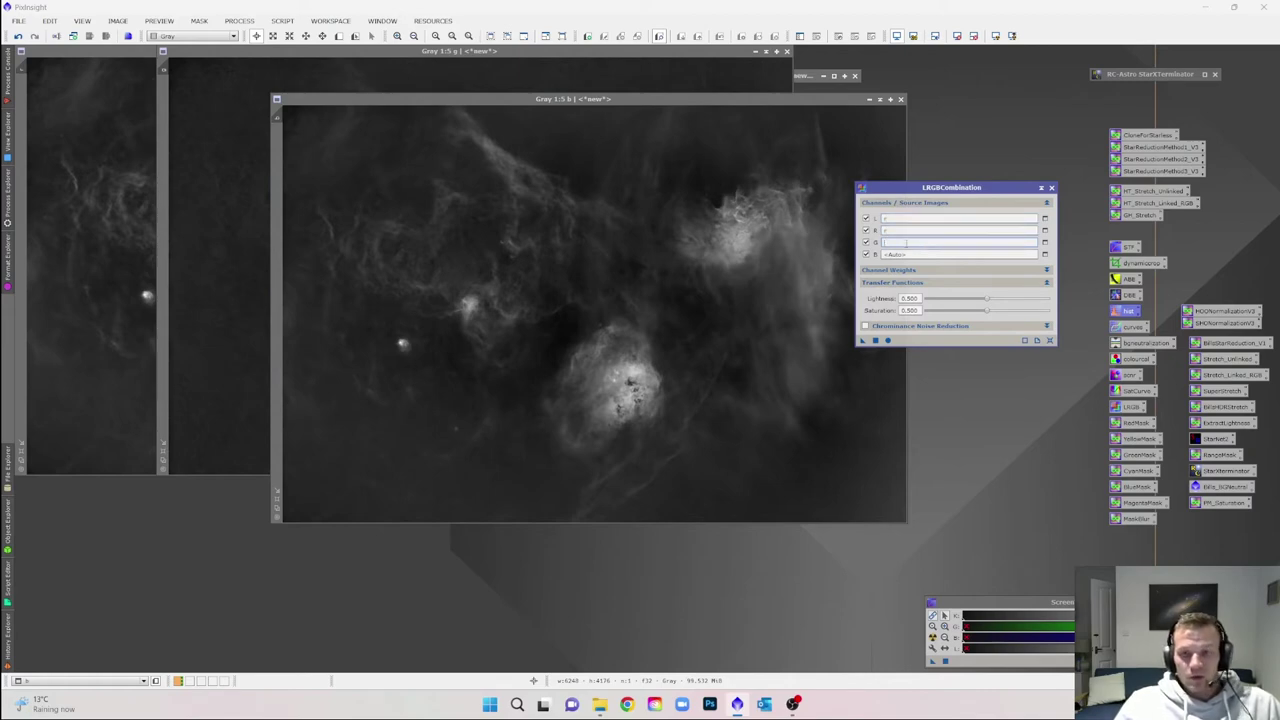
type("g")
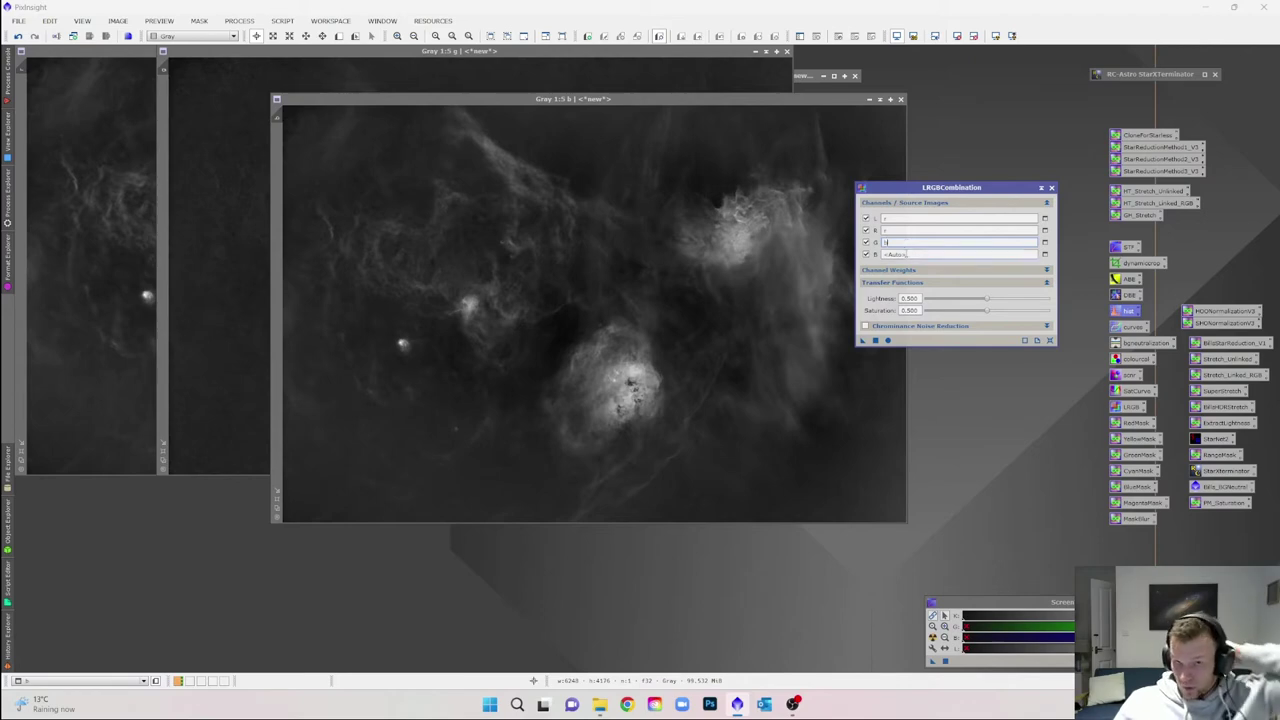
left_click(906, 254)
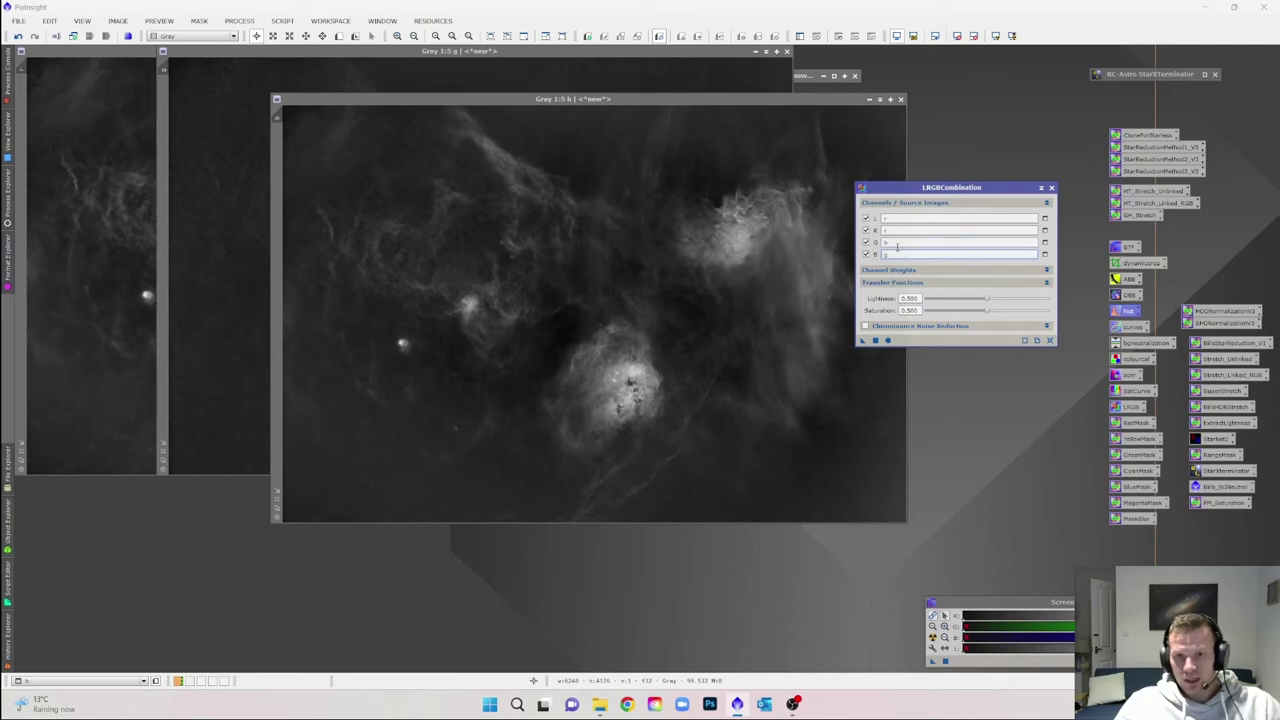
type("b")
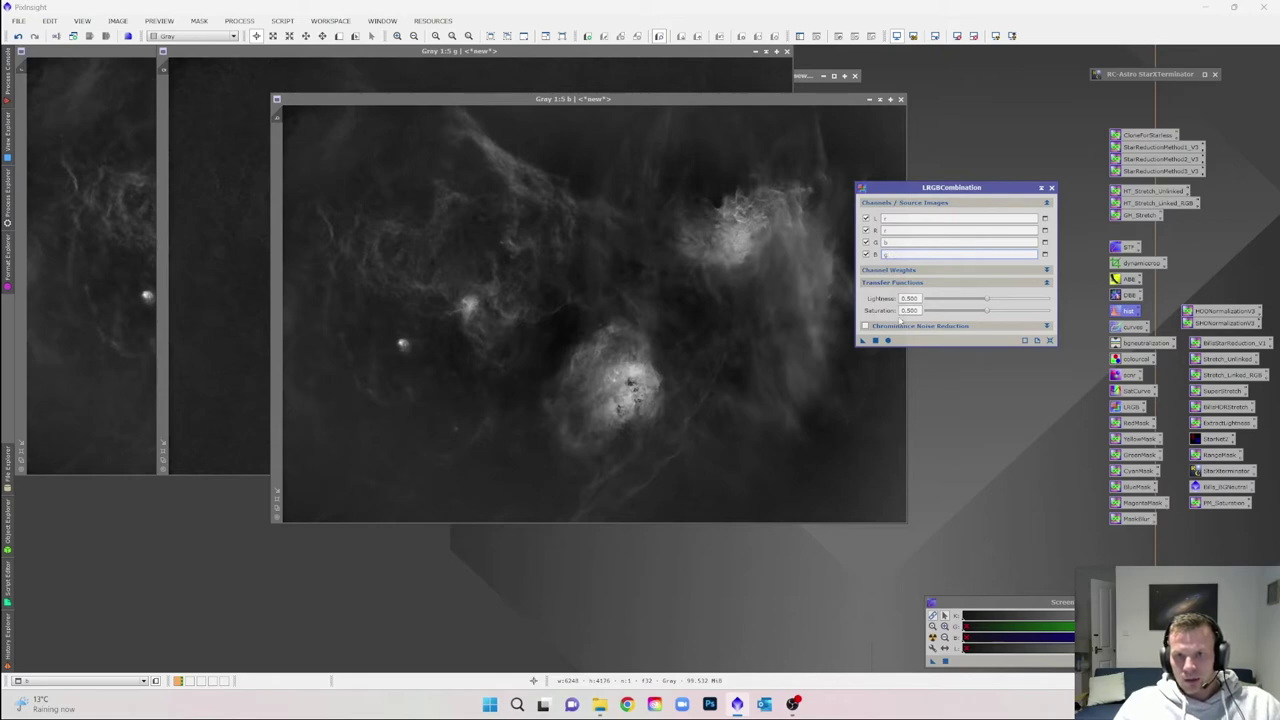
Enable chrominance noise reduction, run LRGBCombination to create a new colour image, and close the process.
left_click(865, 327)
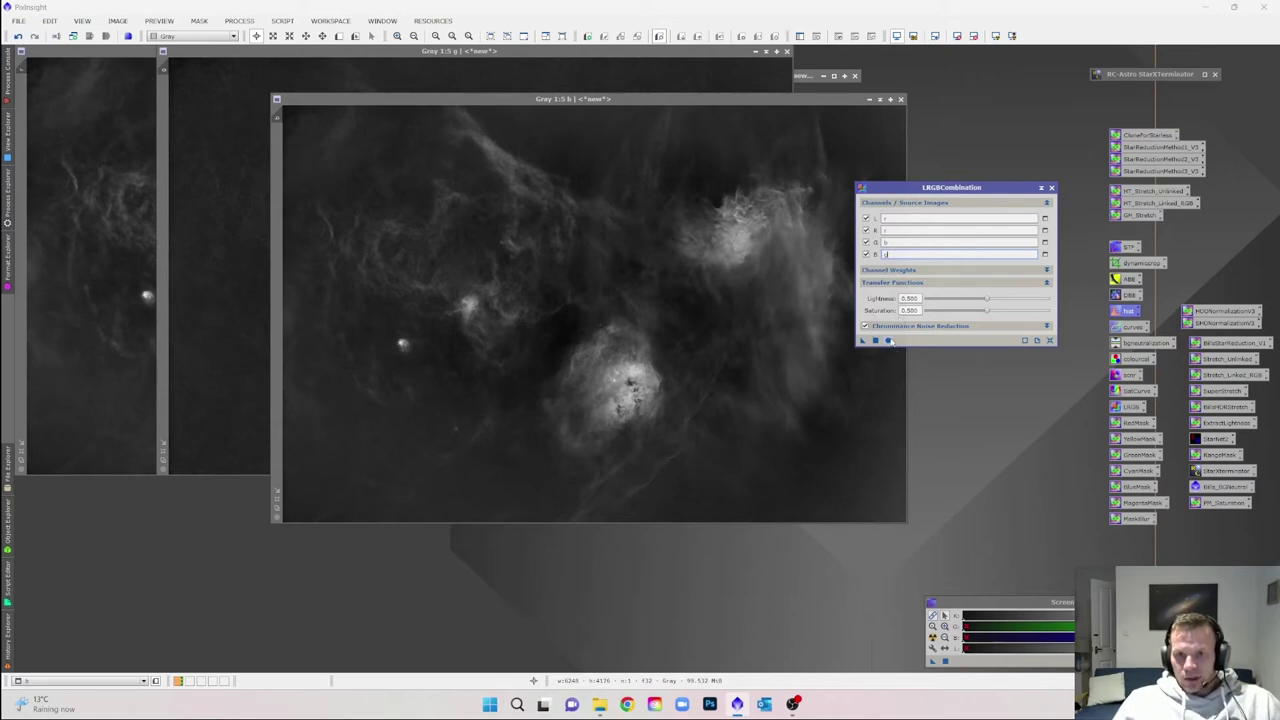
left_click(889, 341)
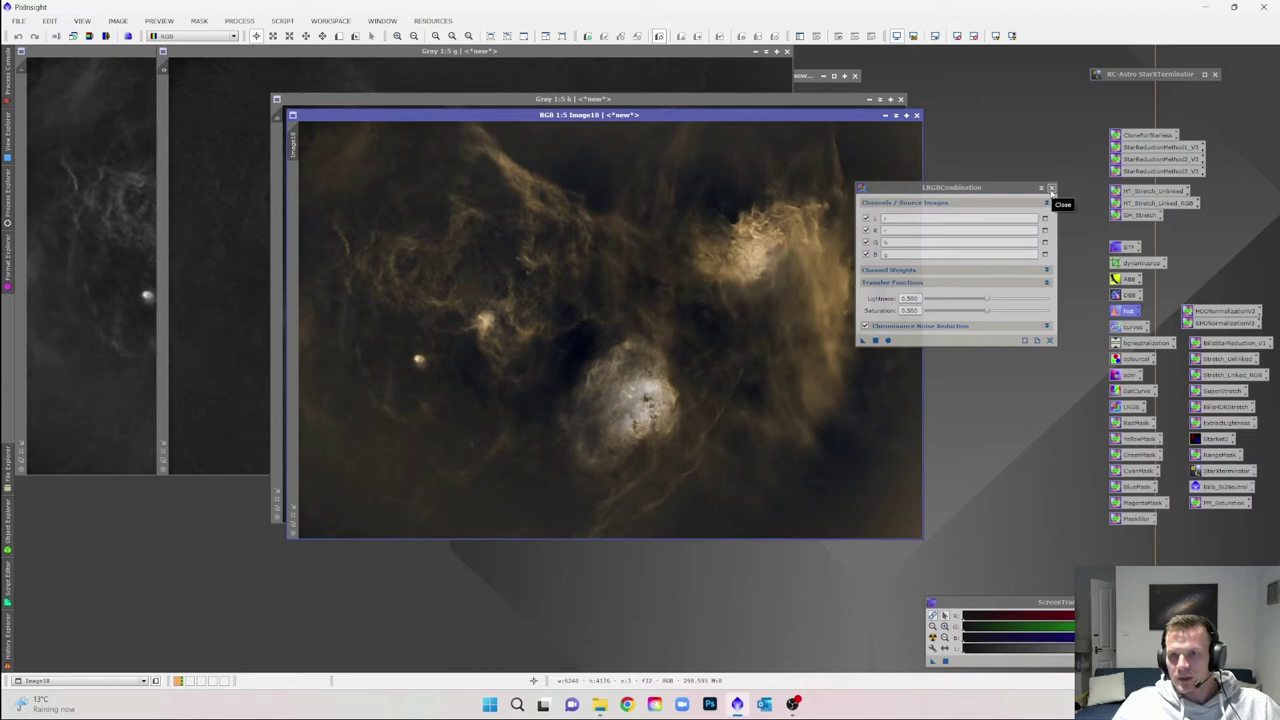
left_click(1051, 189)
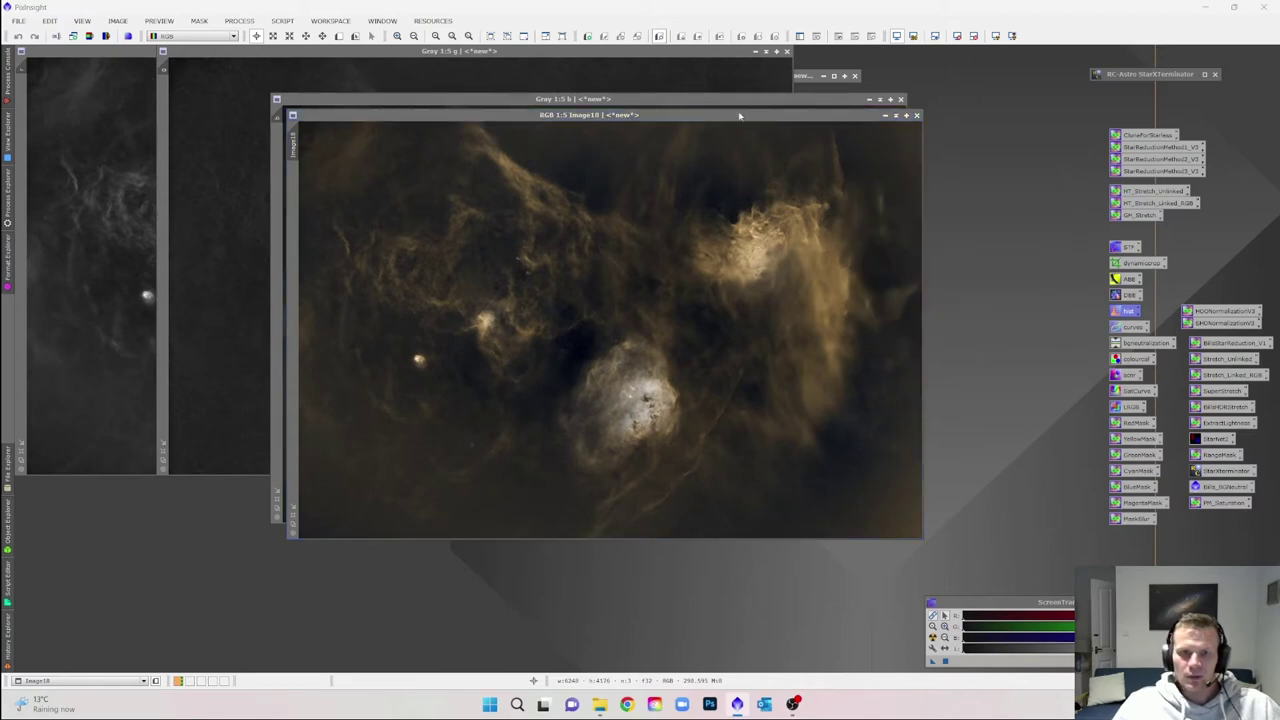
Minimise the b, g and r images, move the new colour image over main, and place the three image icons in empty workspace.
left_click_drag(736, 119, 570, 139)
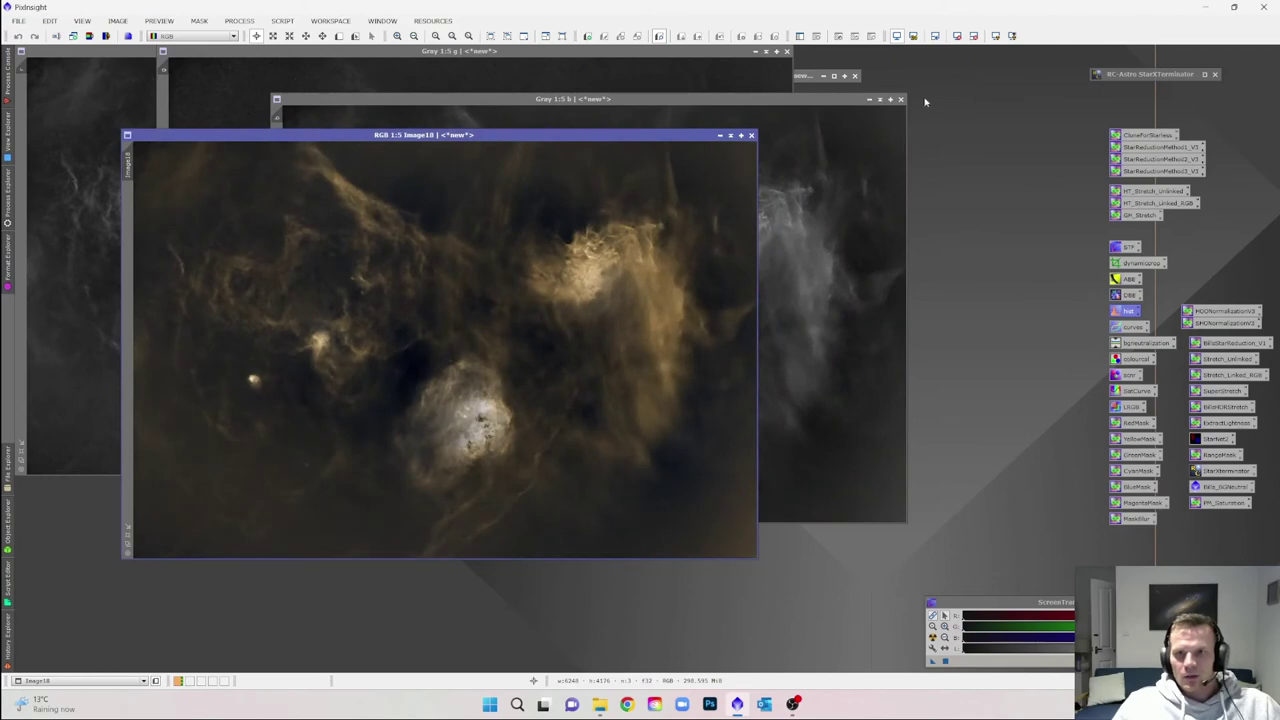
left_click(869, 99)
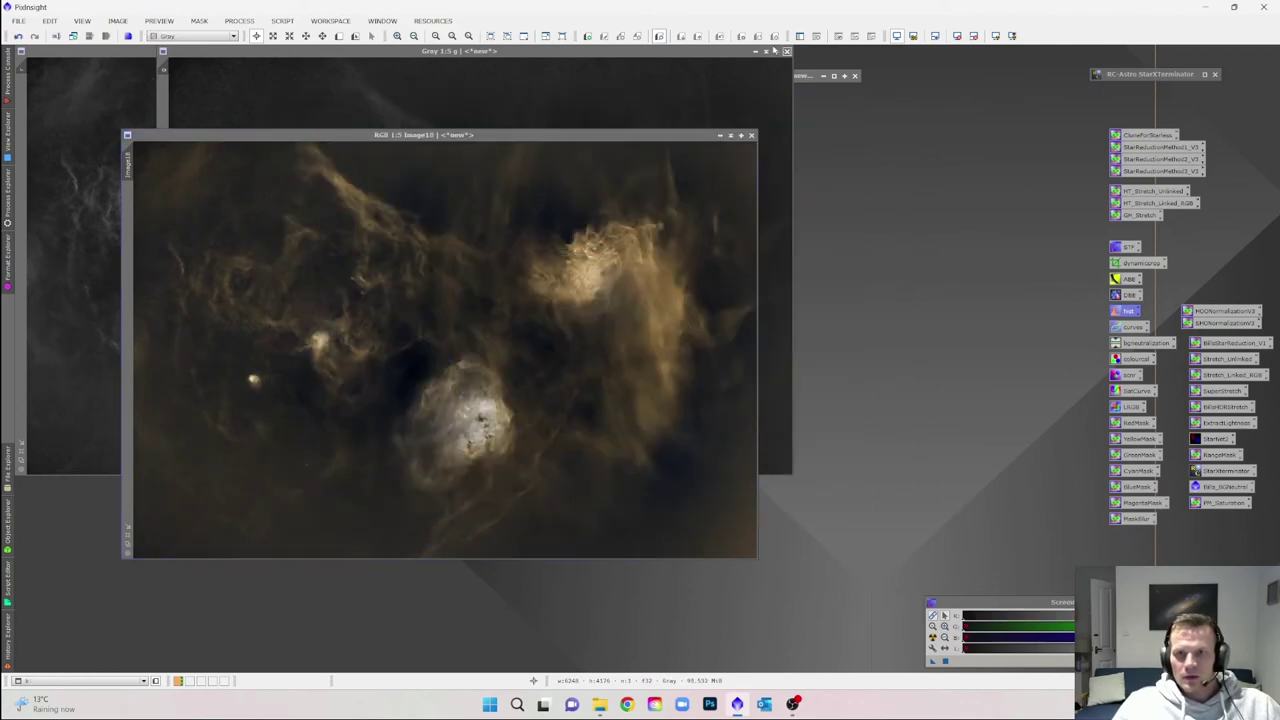
left_click(755, 51)
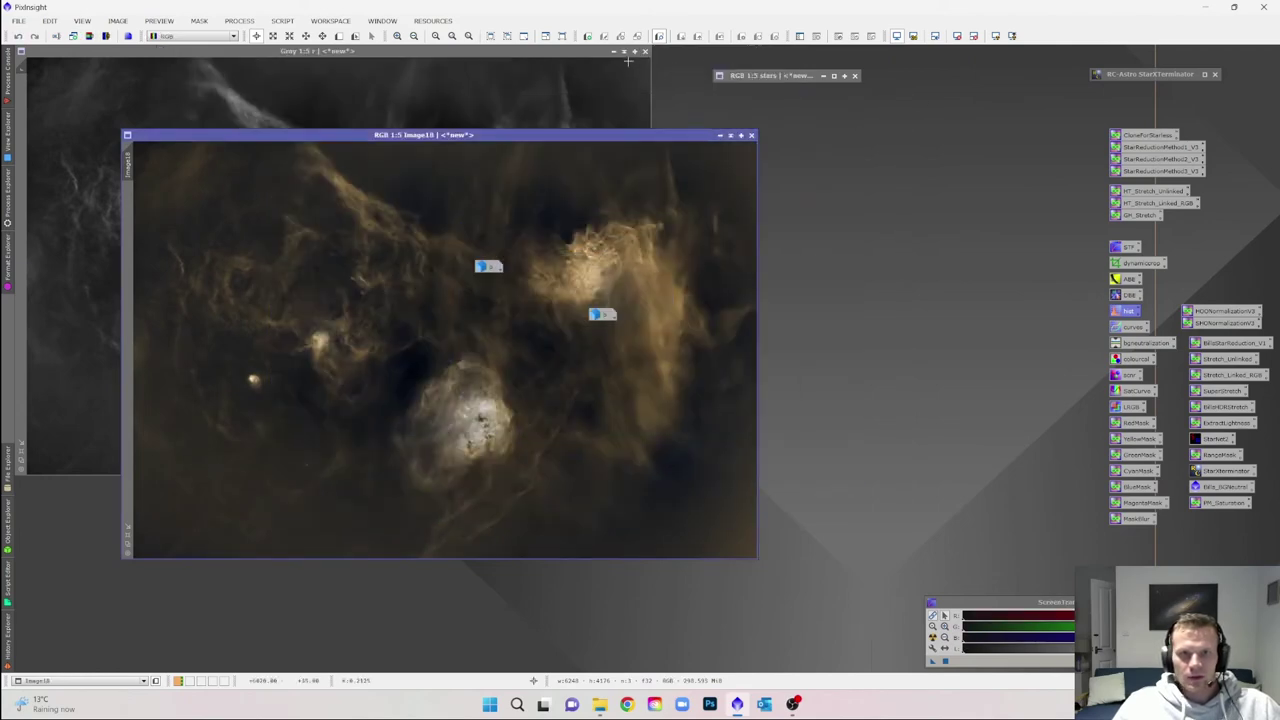
left_click(614, 52)
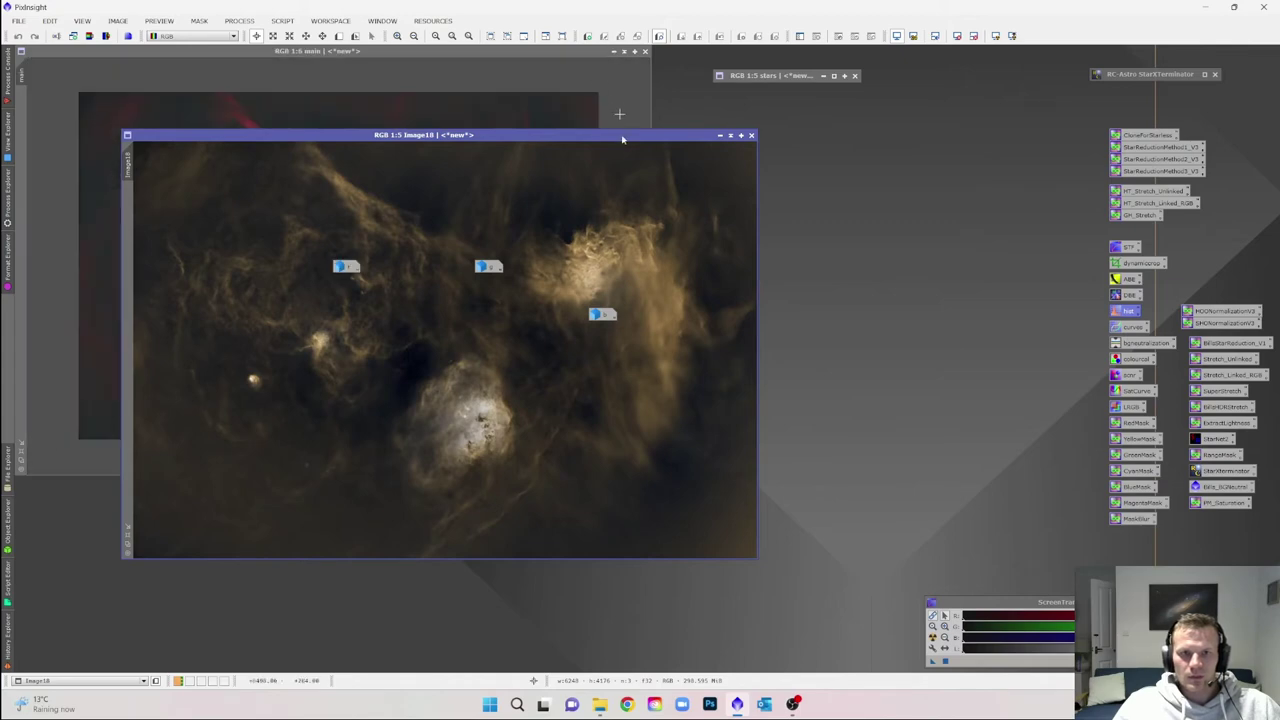
left_click_drag(624, 140, 517, 58)
left_click_drag(812, 151, 863, 112)
left_click_drag(488, 268, 887, 140)
left_click_drag(350, 266, 938, 134)
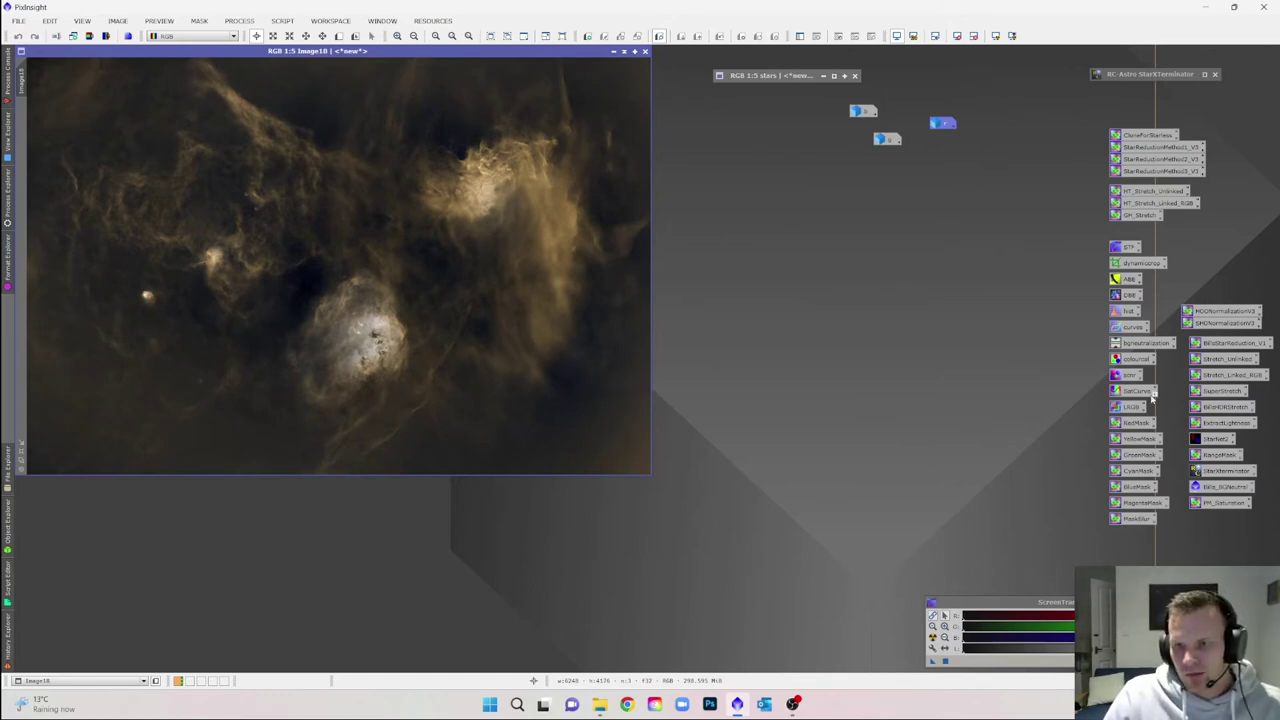
Open CurvesTransformation with a real-time preview of the colour image and raise the blue curve's midpoint to an output of about 0.6.
left_click(1133, 326)
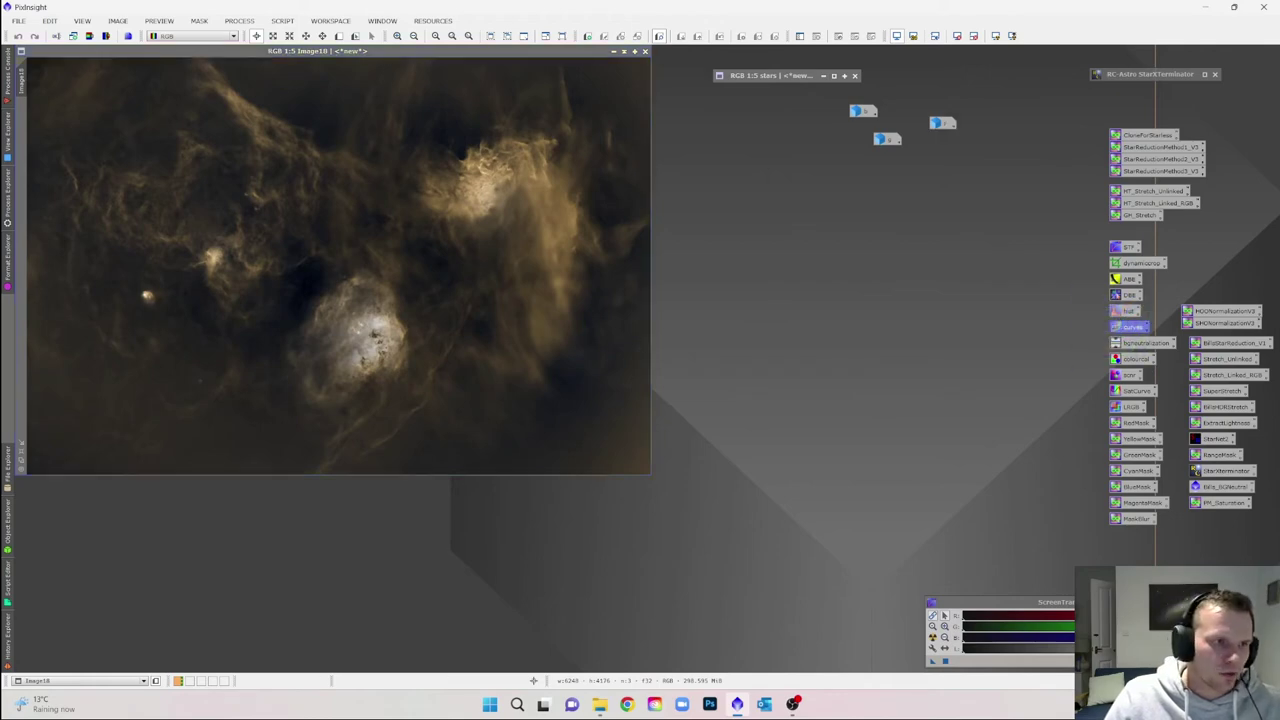
left_click_drag(105, 183, 845, 191)
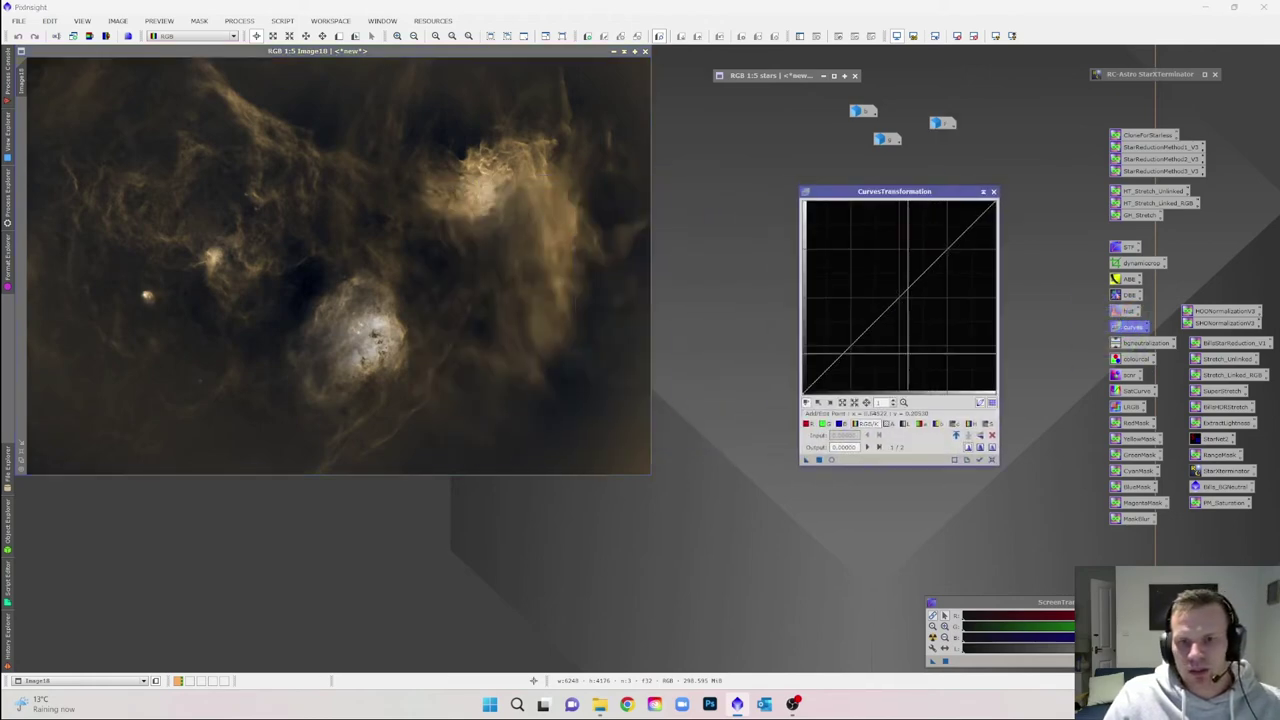
left_click(831, 459)
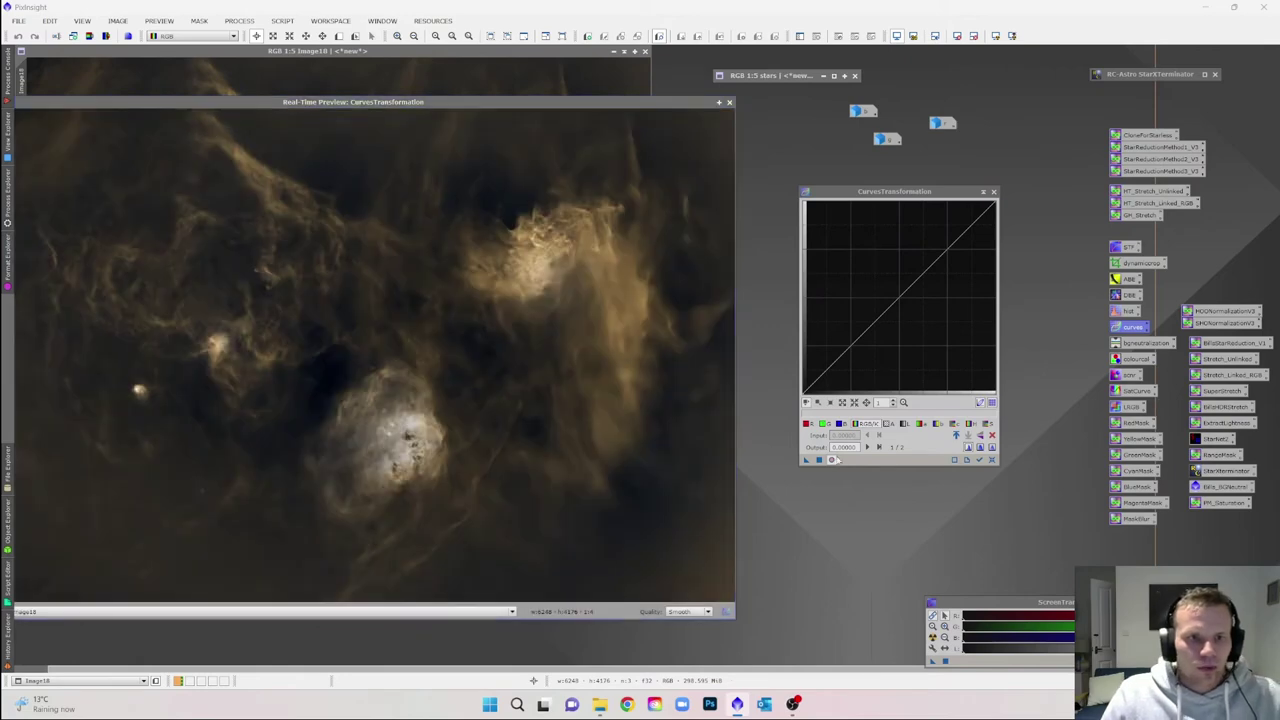
left_click(850, 424)
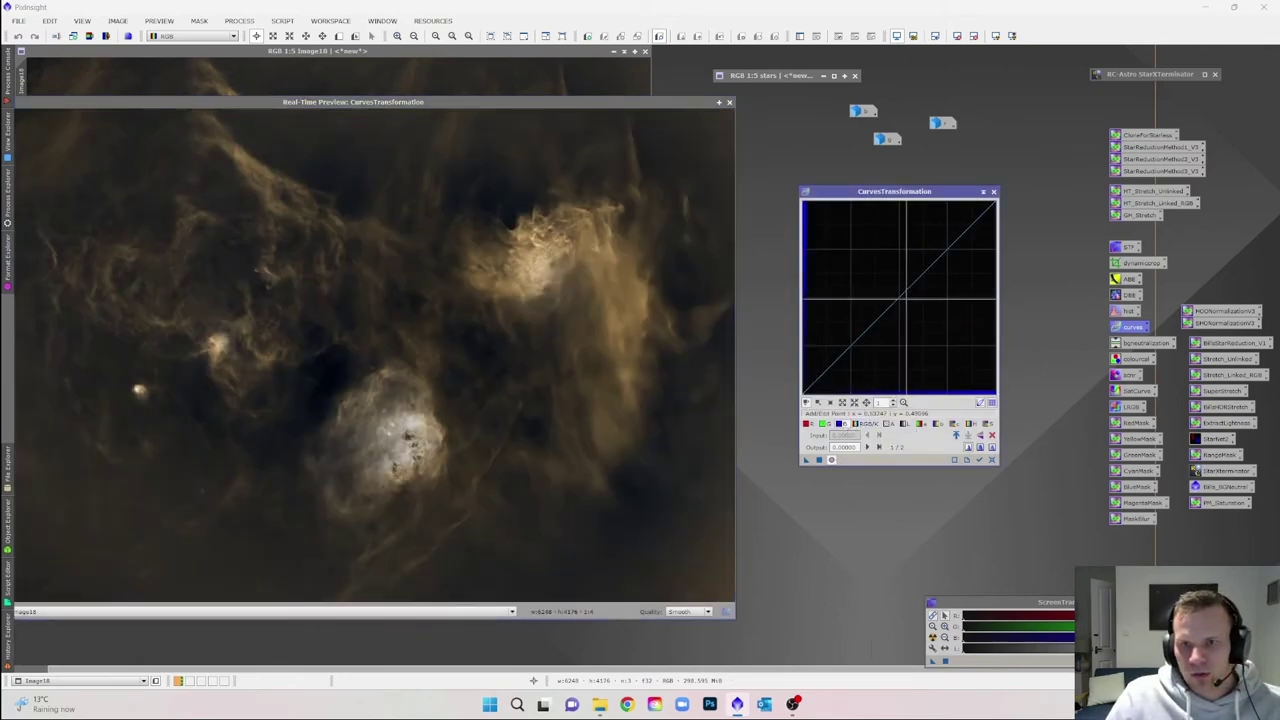
left_click_drag(899, 297, 899, 279)
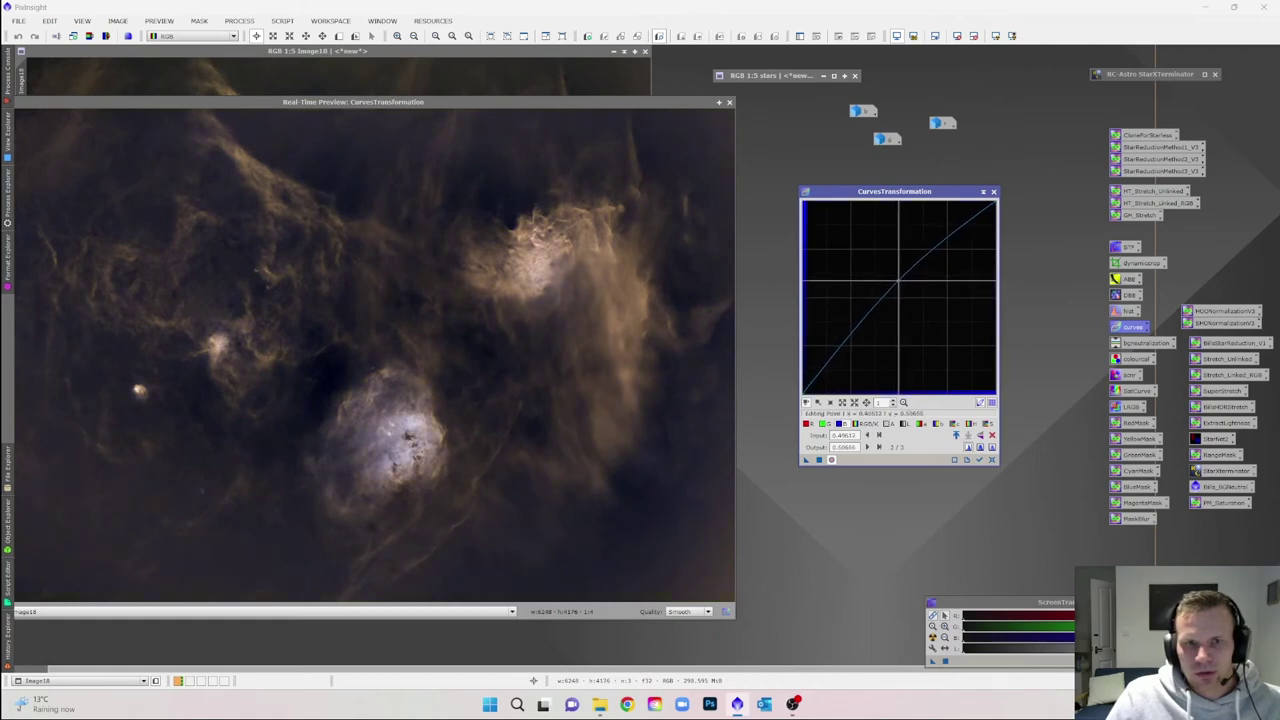
Anchor the lower part of the blue curve with an extra point at output 0.2325.
left_click(846, 347)
left_click(857, 447)
type("0.2325")
key("Return")
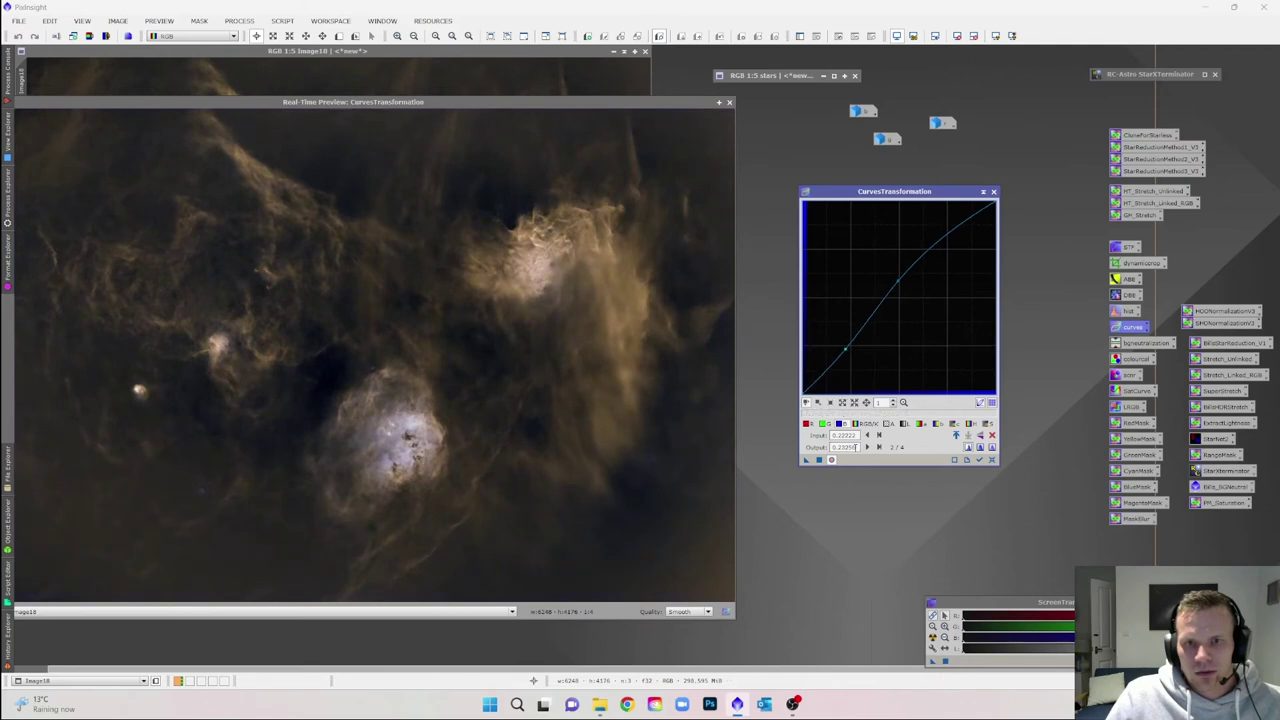
Apply the blue curve to the colour image twice, reset CurvesTransformation, and close the process and its real-time preview.
left_click(819, 460)
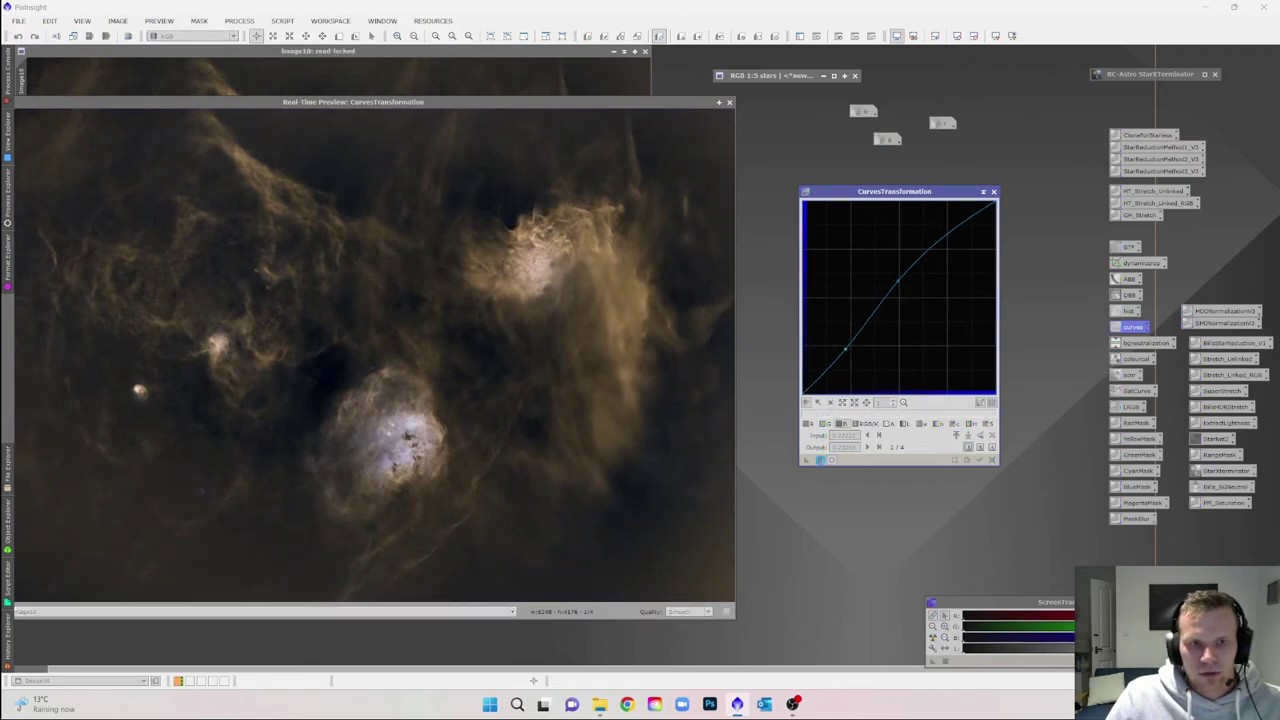
left_click(819, 461)
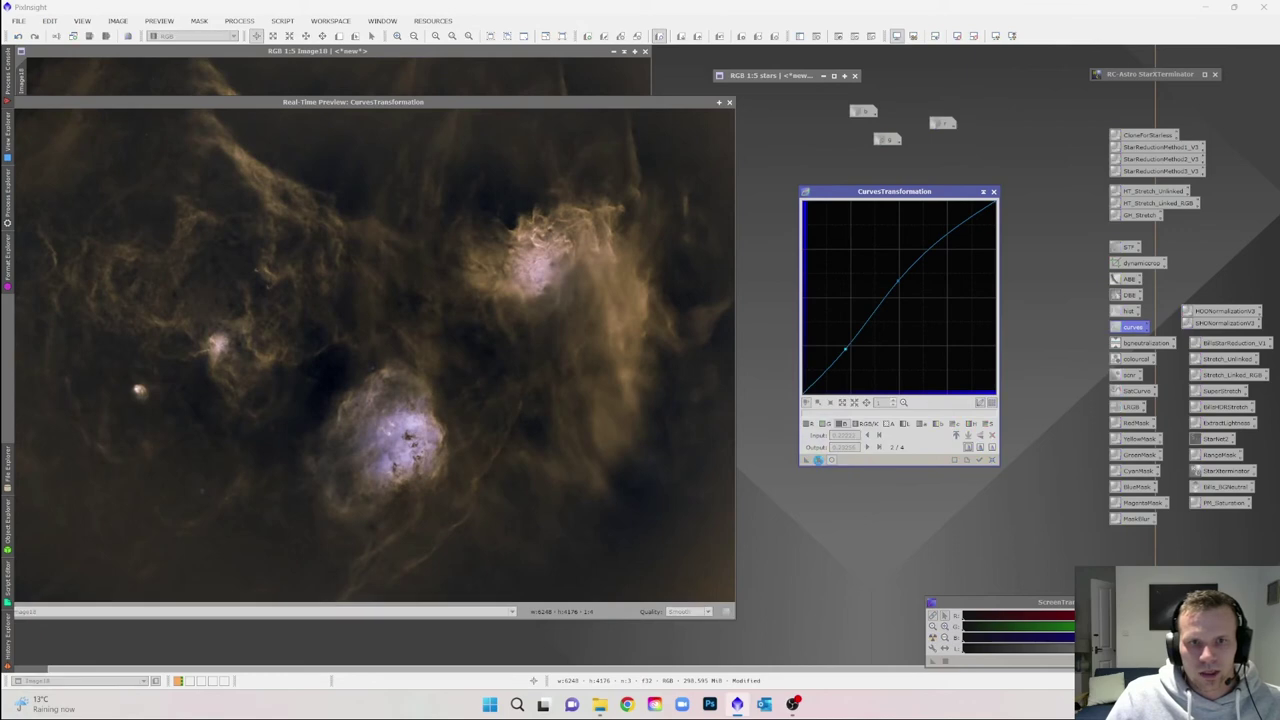
left_click(991, 460)
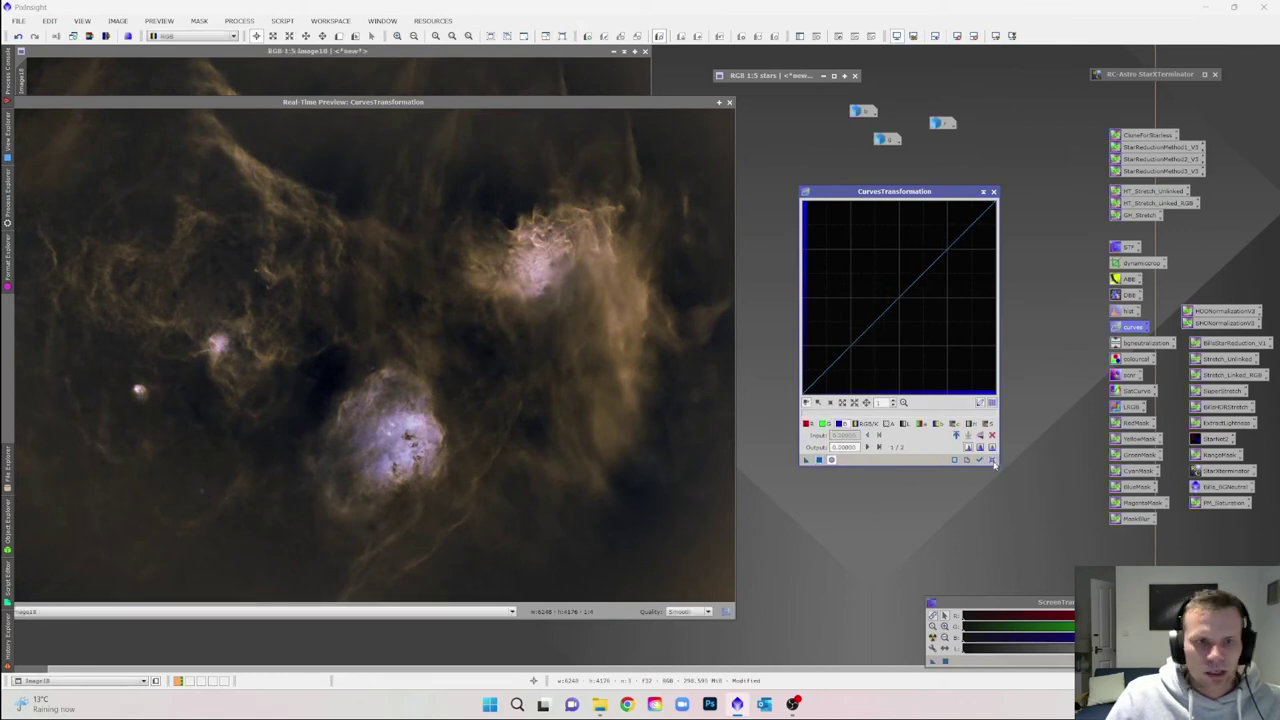
left_click(992, 191)
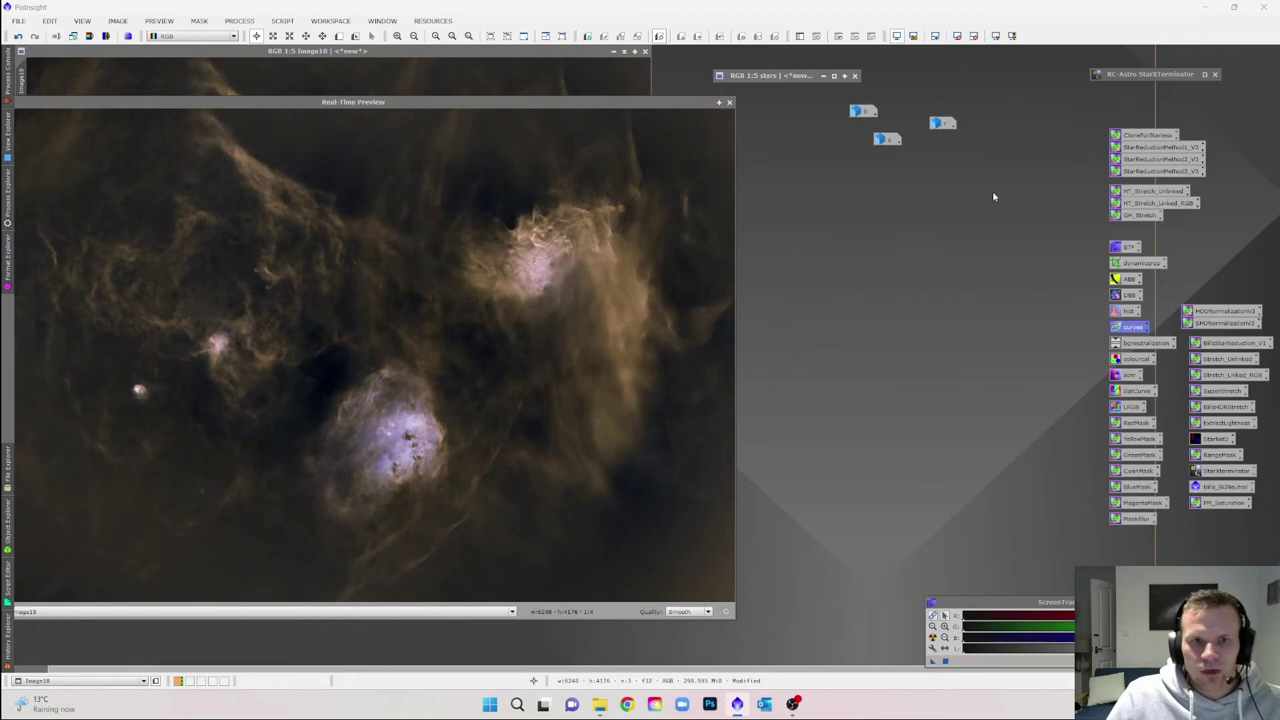
left_click(730, 103)
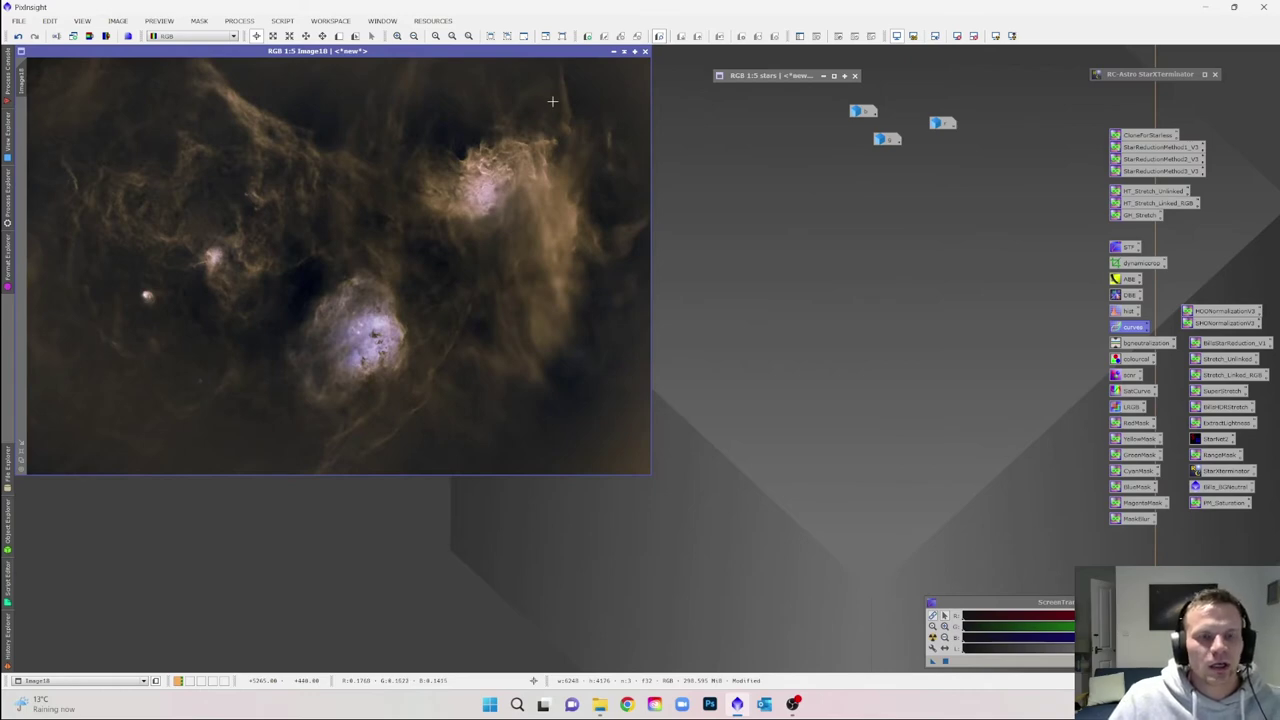
Run the CorrectMagentaStars script on the colour image with no mask and its default settings.
left_click(284, 21)
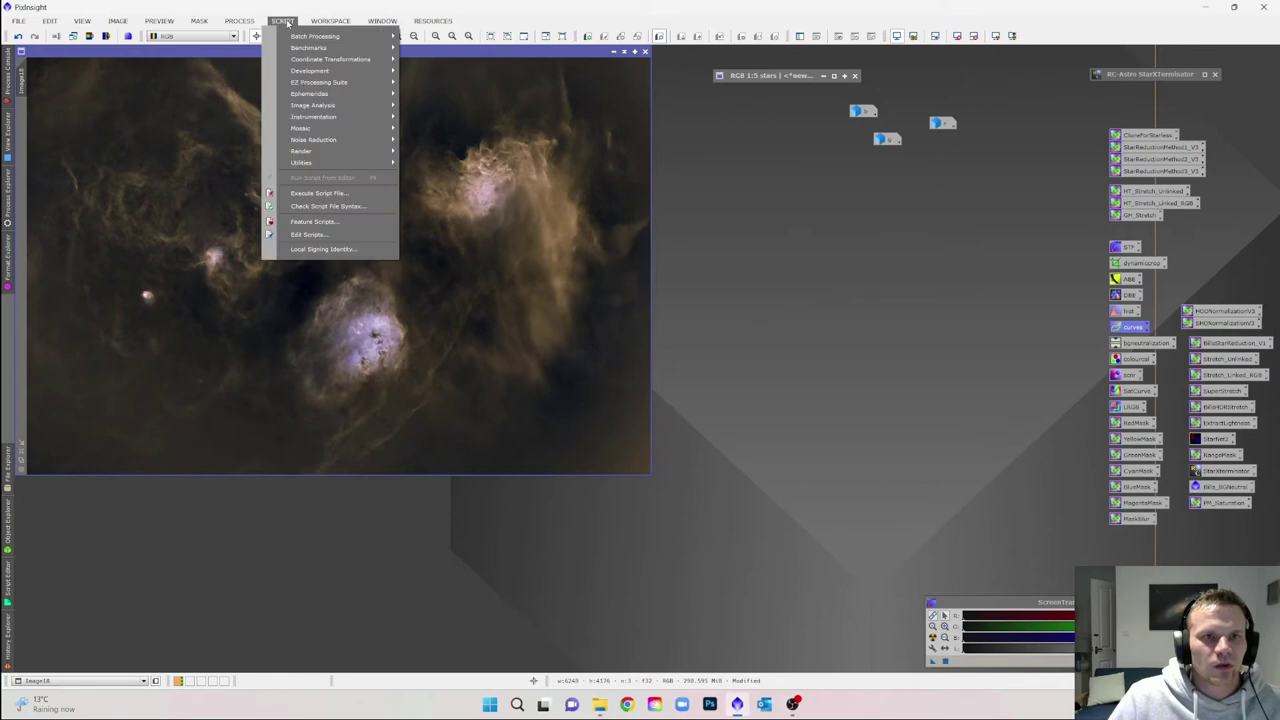
mouse_move(304, 165)
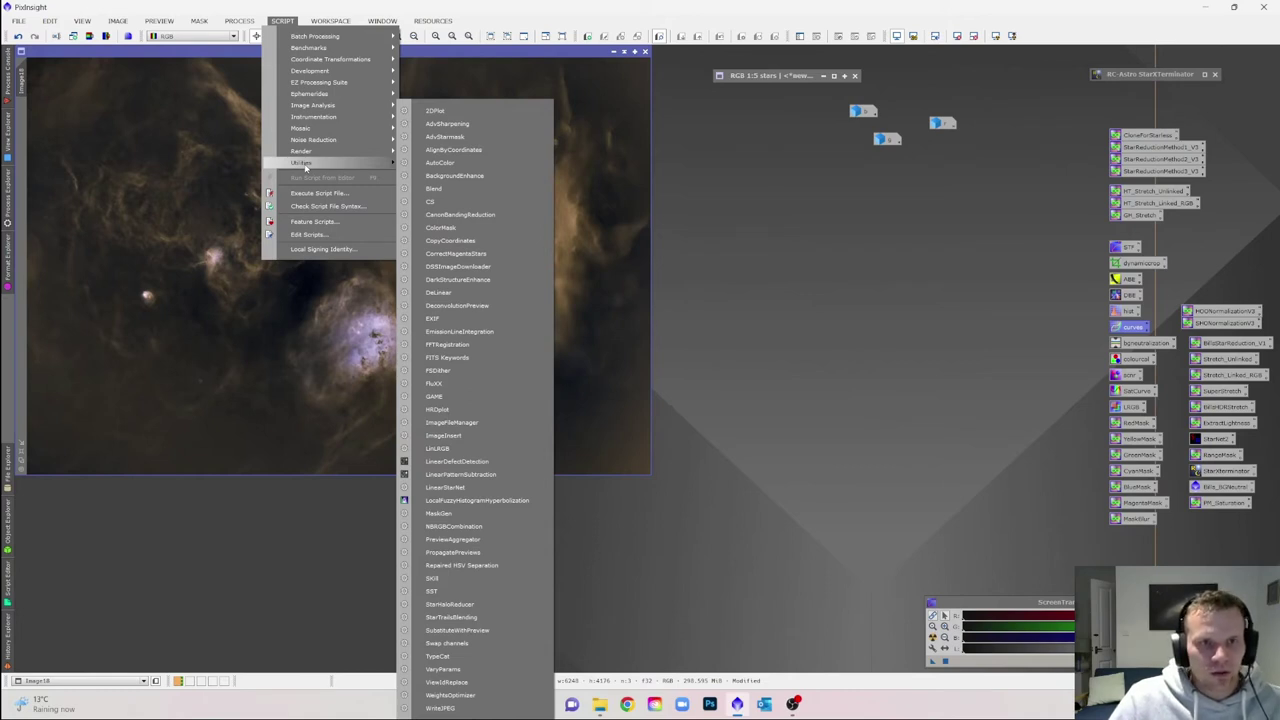
left_click(455, 256)
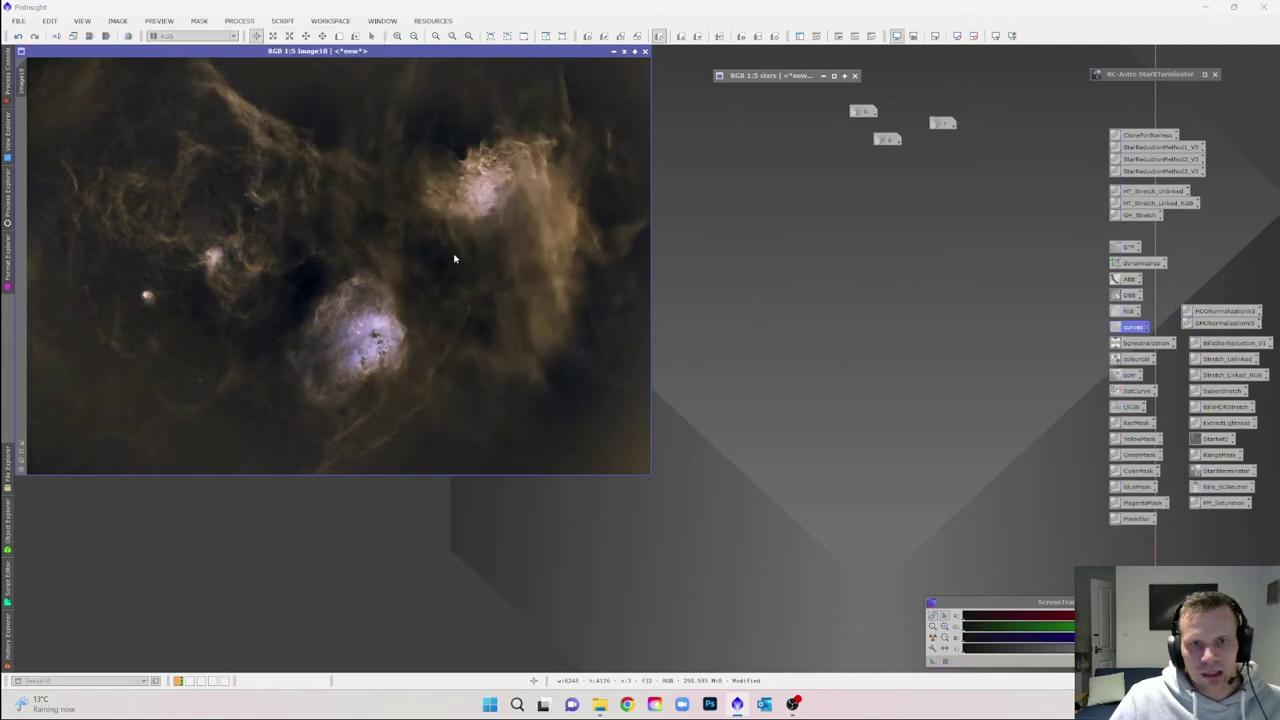
left_click_drag(658, 266, 897, 230)
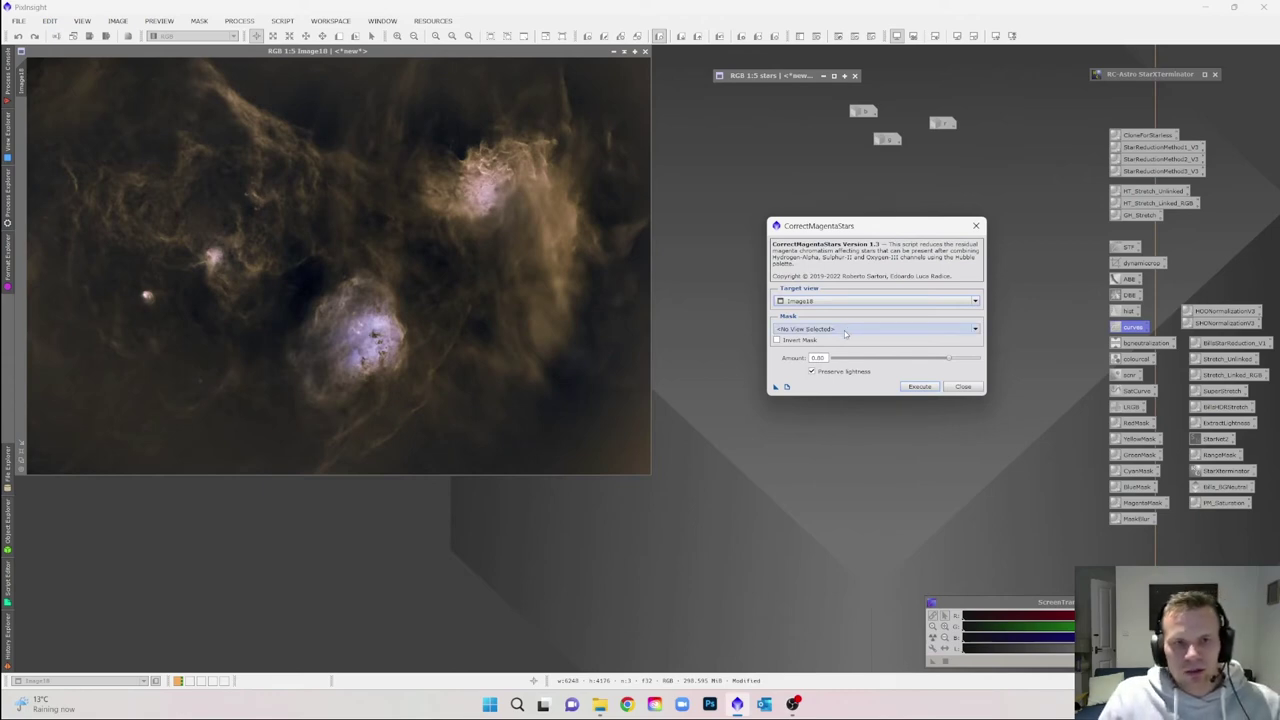
left_click(918, 387)
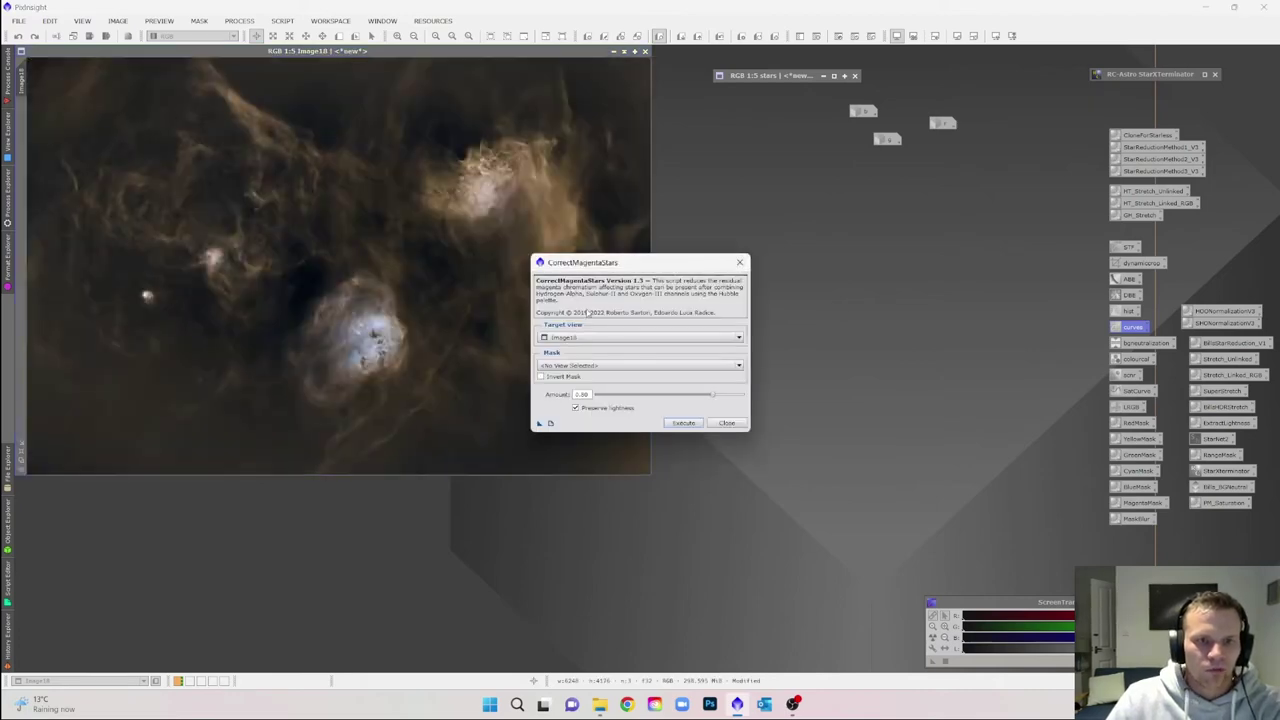
Close the CorrectMagentaStars script and inspect the bright blue nebula in the colour image up close.
left_click(741, 263)
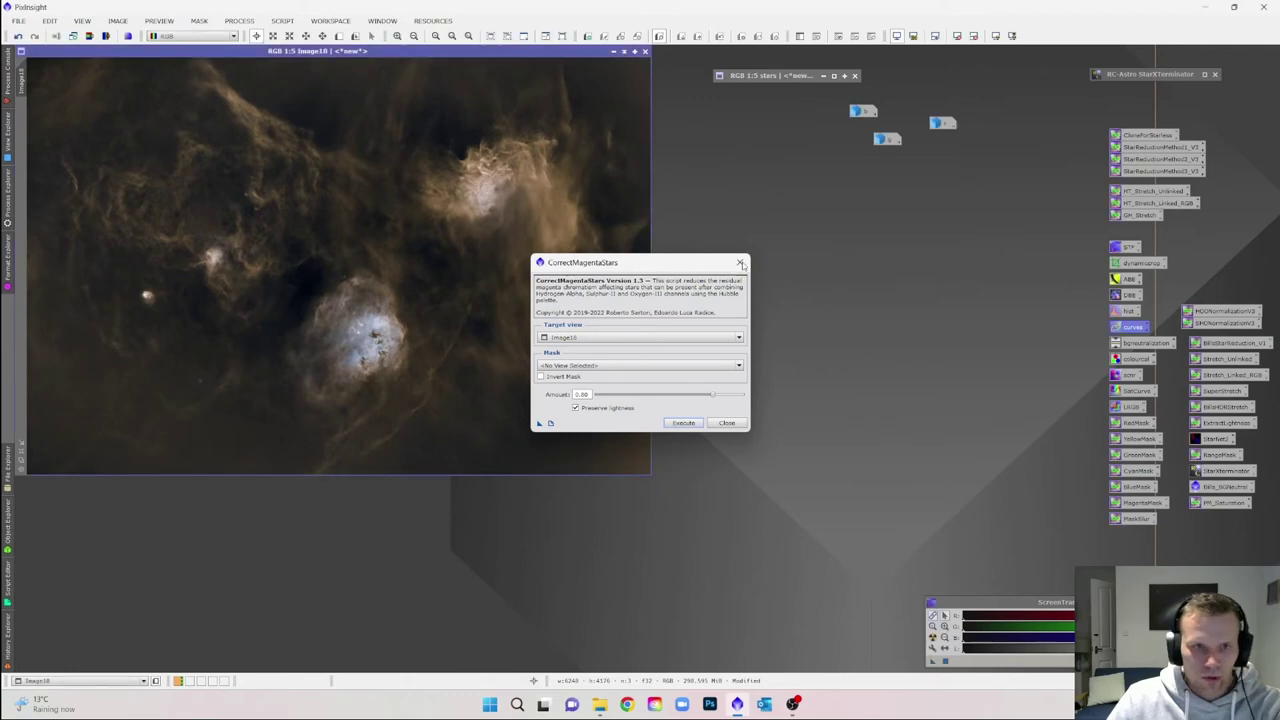
scroll(353, 351, "up", 3)
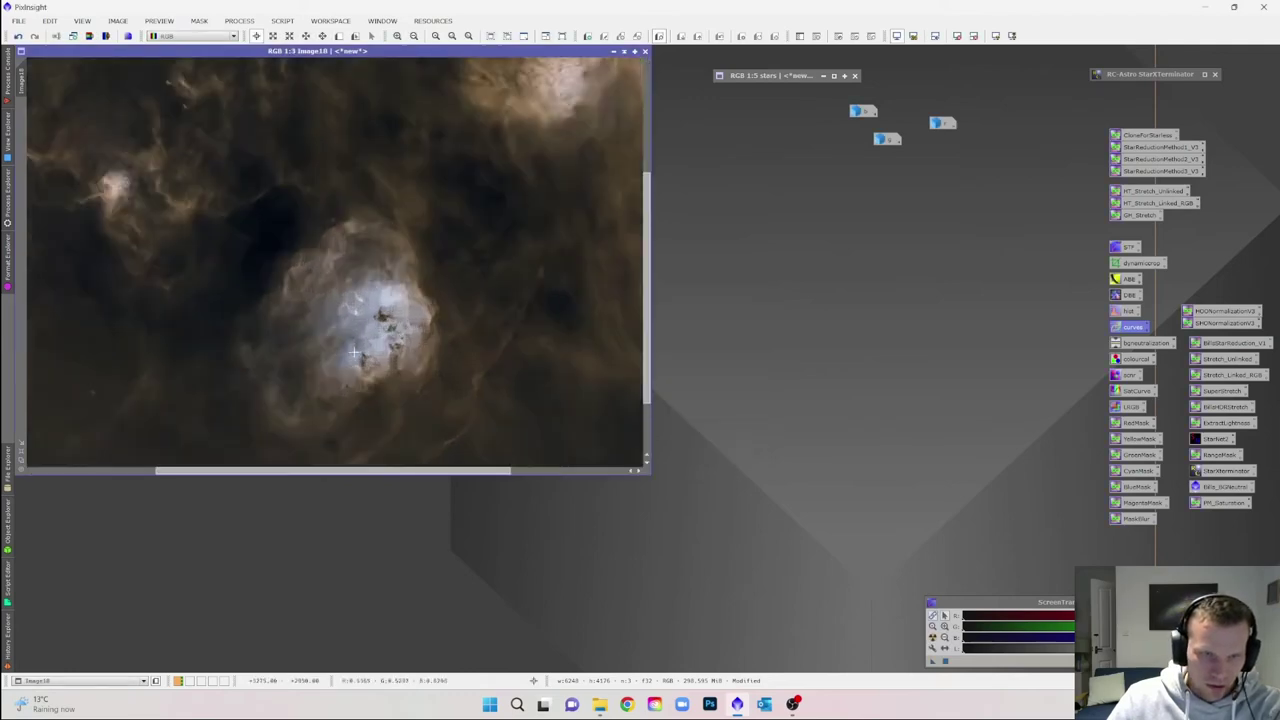
scroll(353, 351, "down", 3)
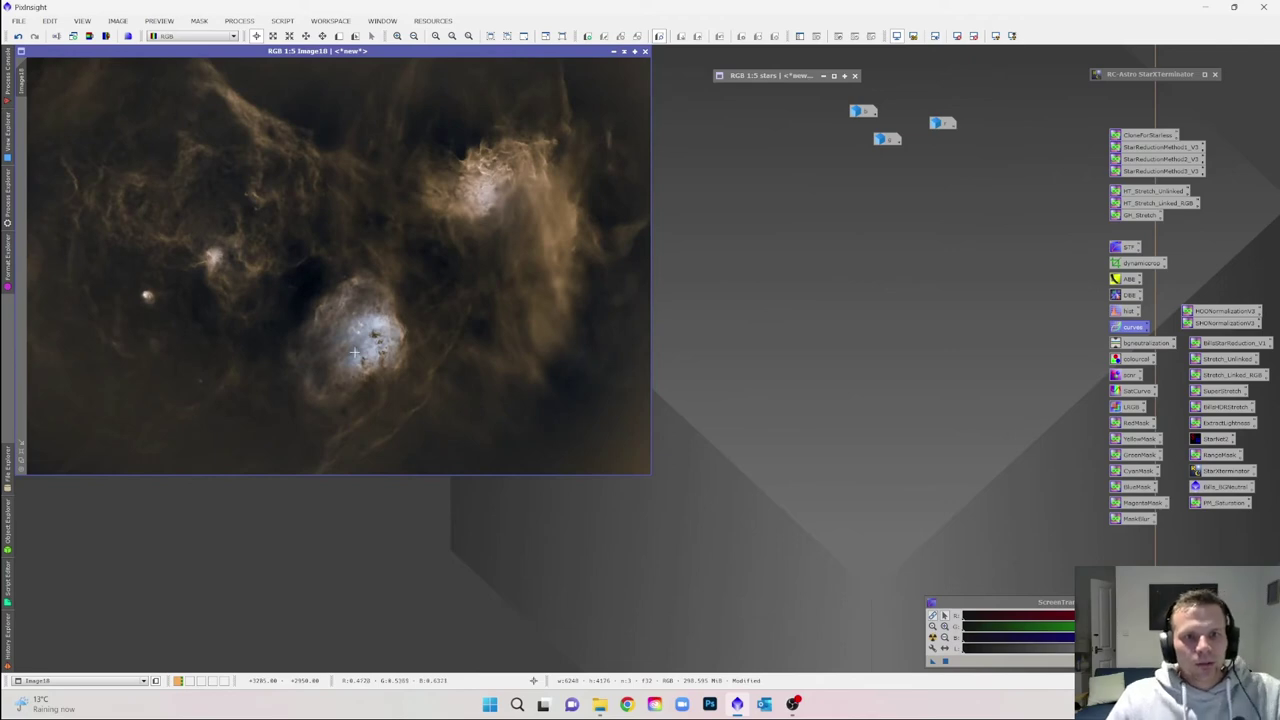
scroll(353, 351, "down", 1)
scroll(353, 351, "up", 1)
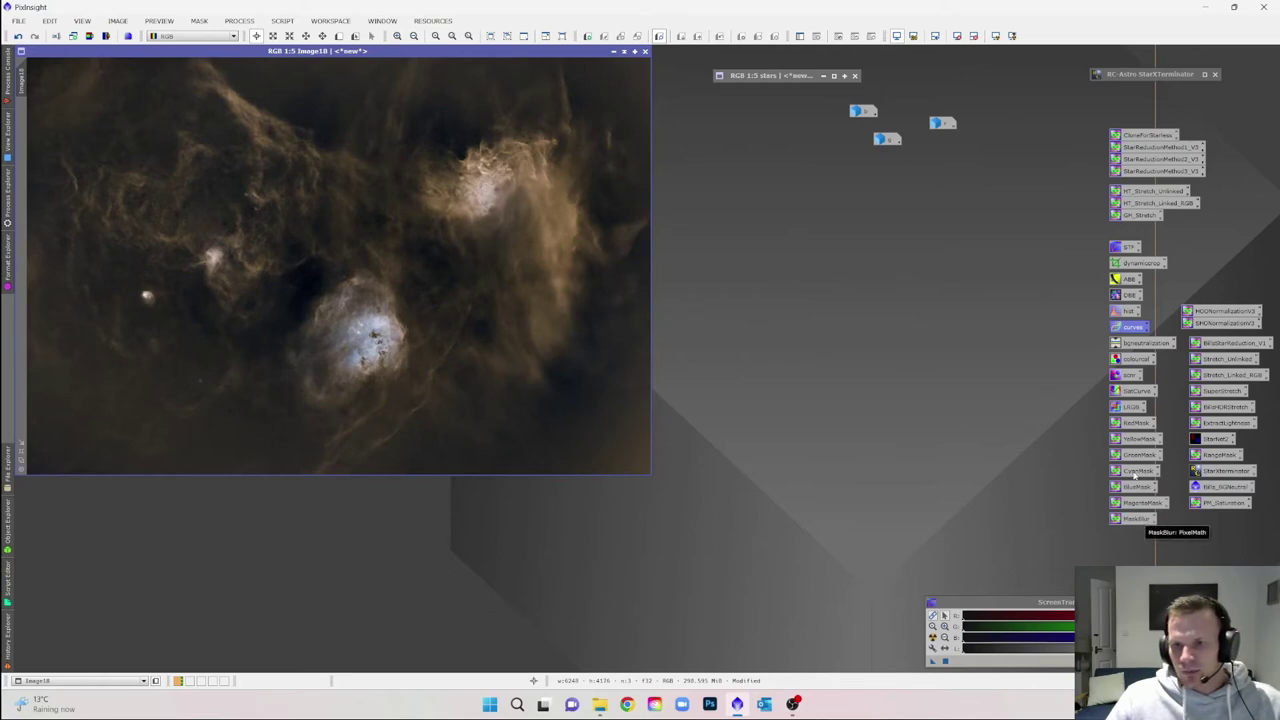
left_click(278, 21)
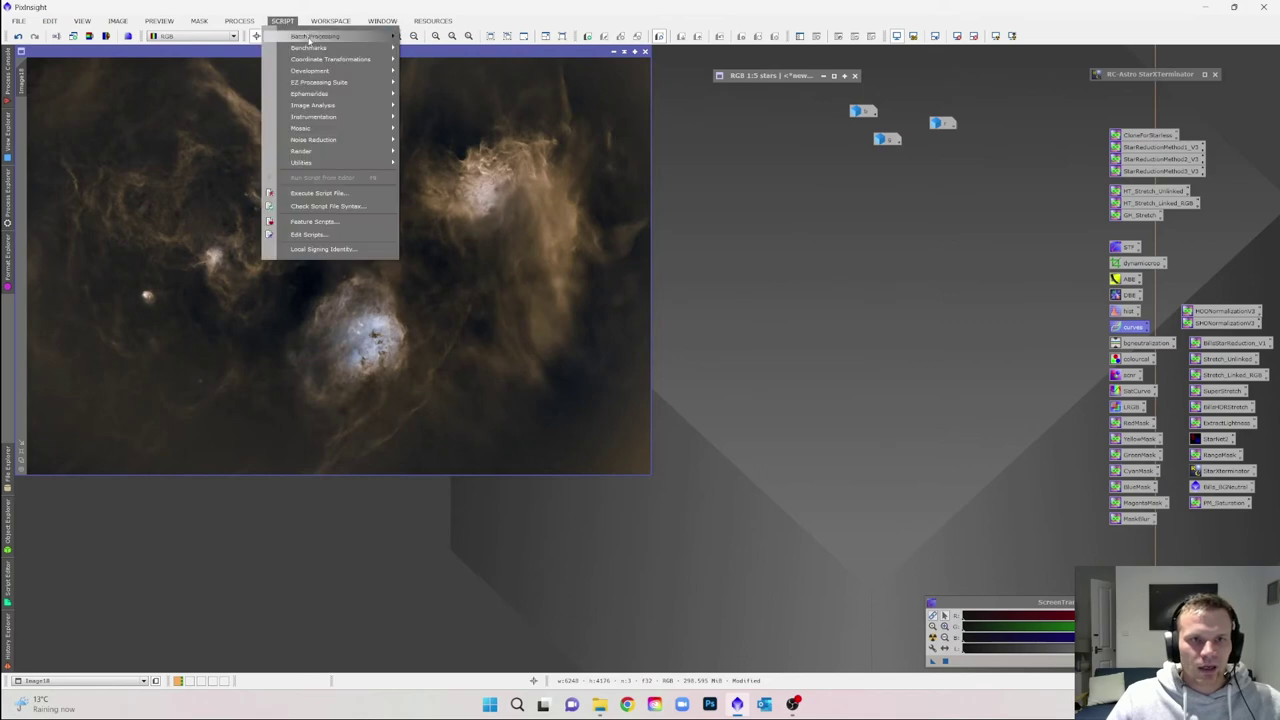
mouse_move(303, 165)
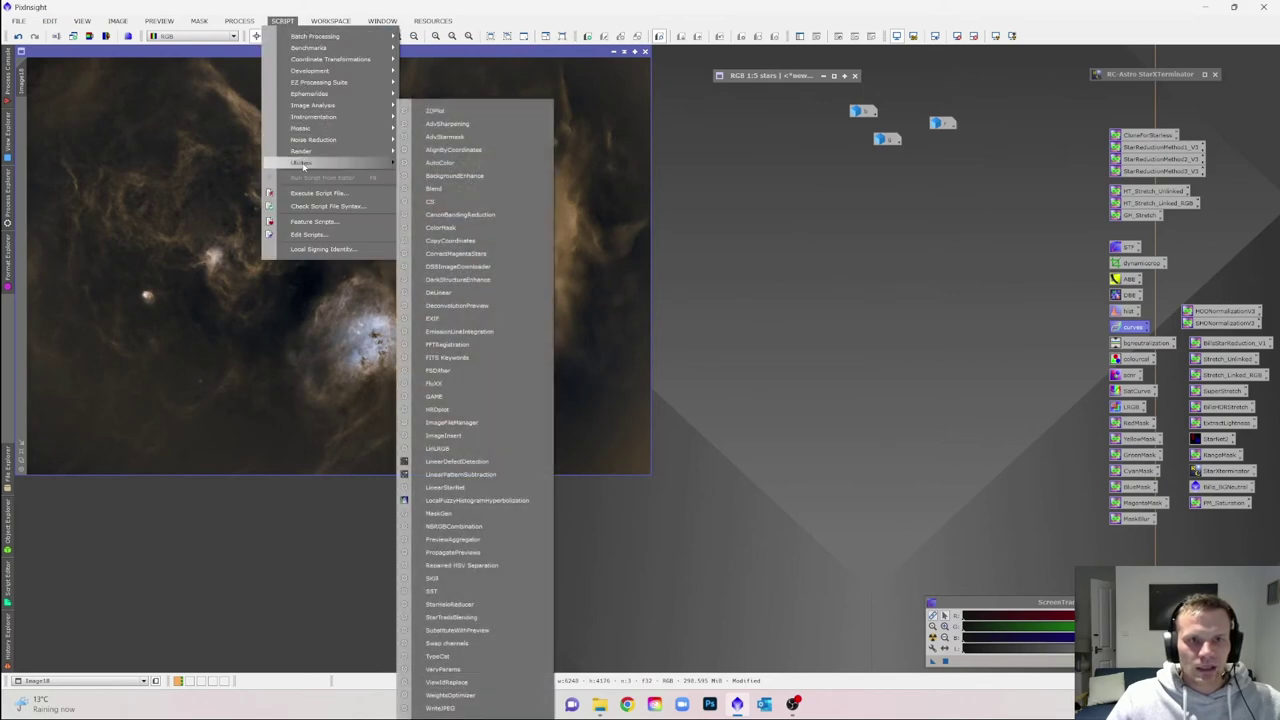
left_click(440, 227)
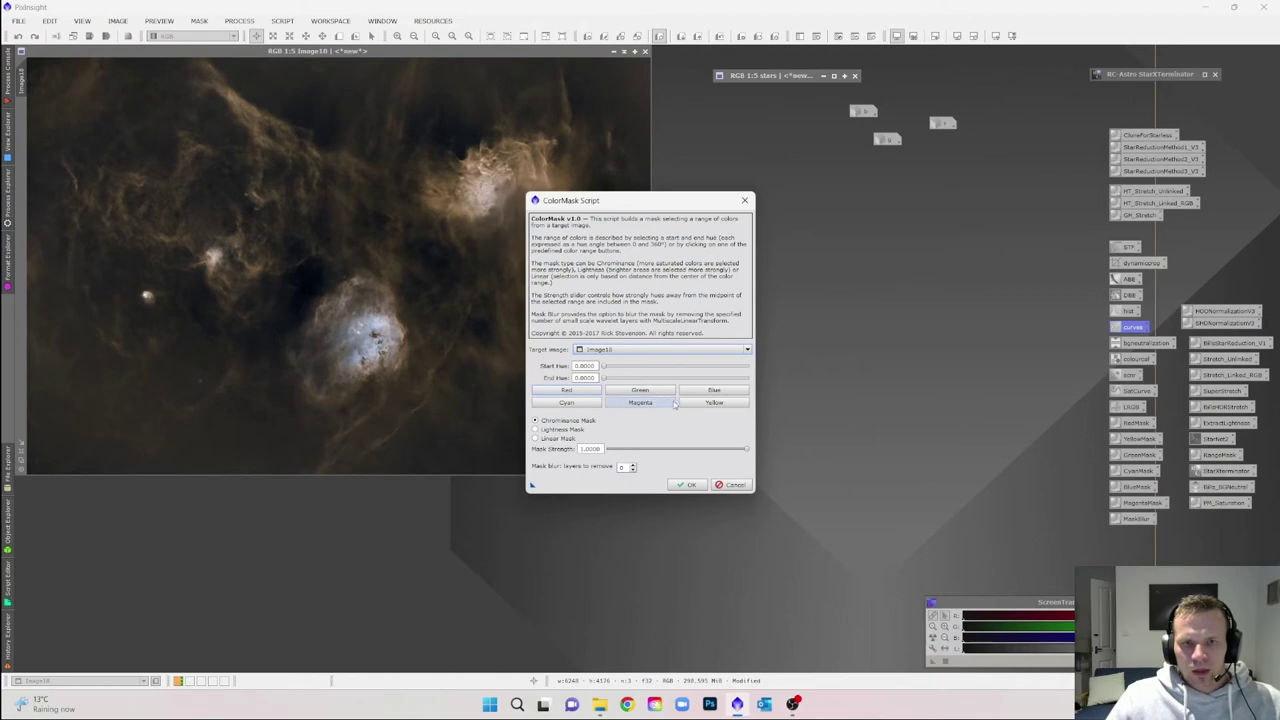
left_click(713, 402)
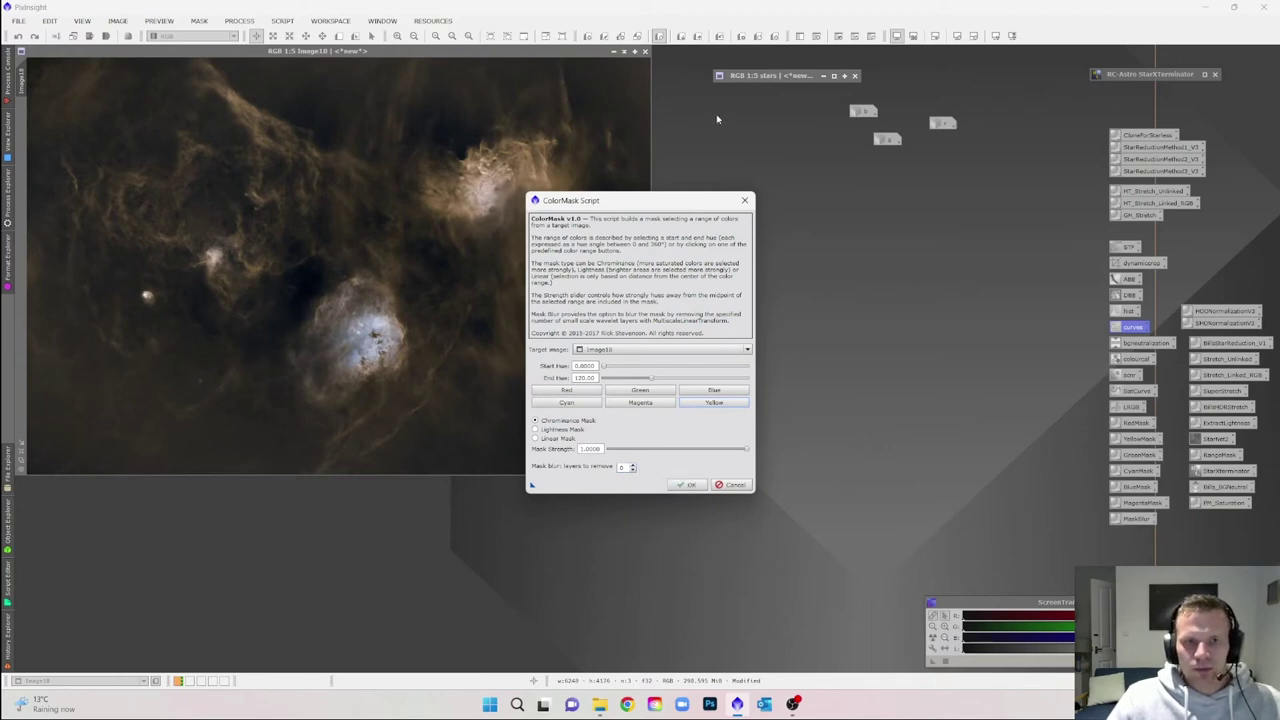
left_click(746, 201)
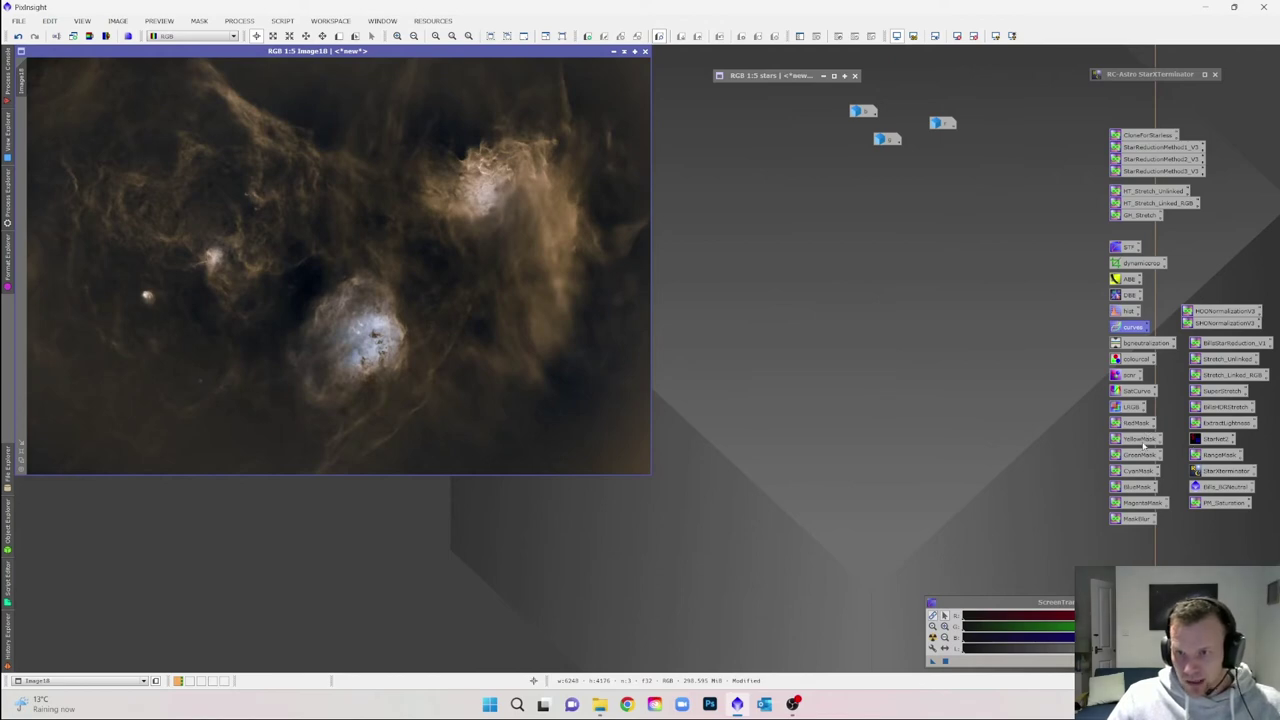
Generate a yellow mask from the colour image with YellowMask and blur the mask twice with MaskBlur.
left_click_drag(1144, 445, 383, 250)
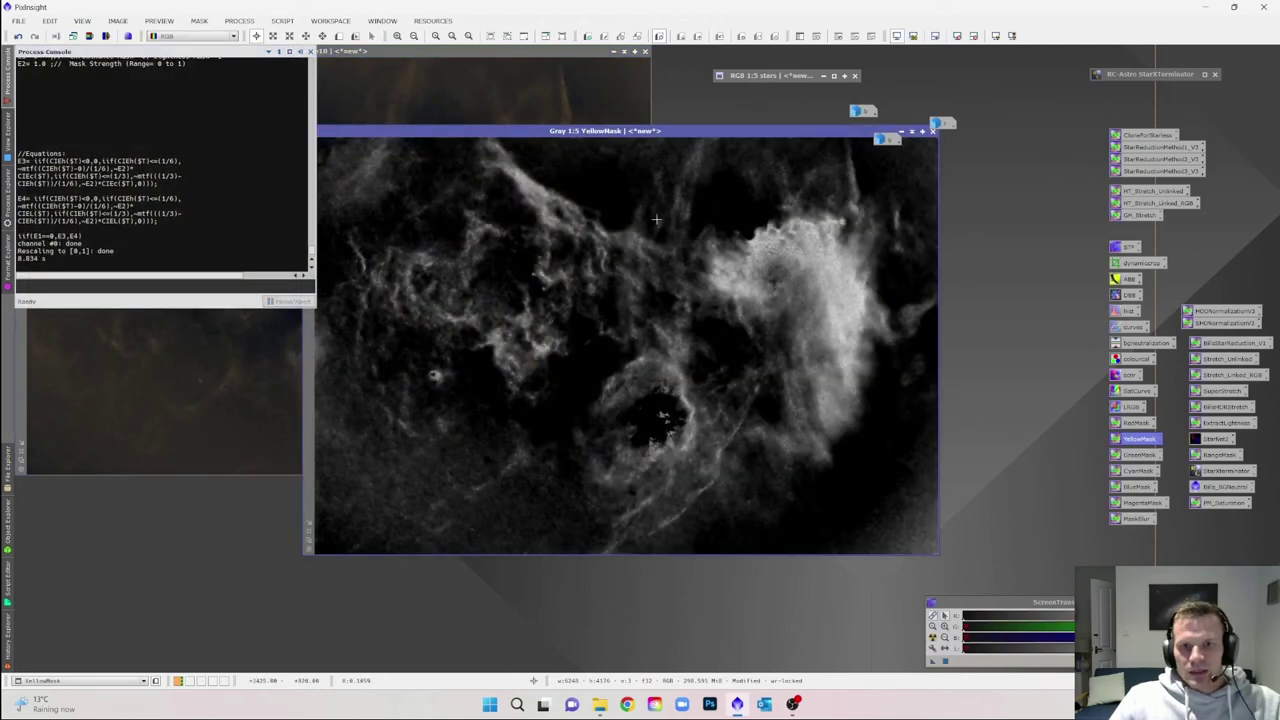
left_click_drag(624, 136, 599, 118)
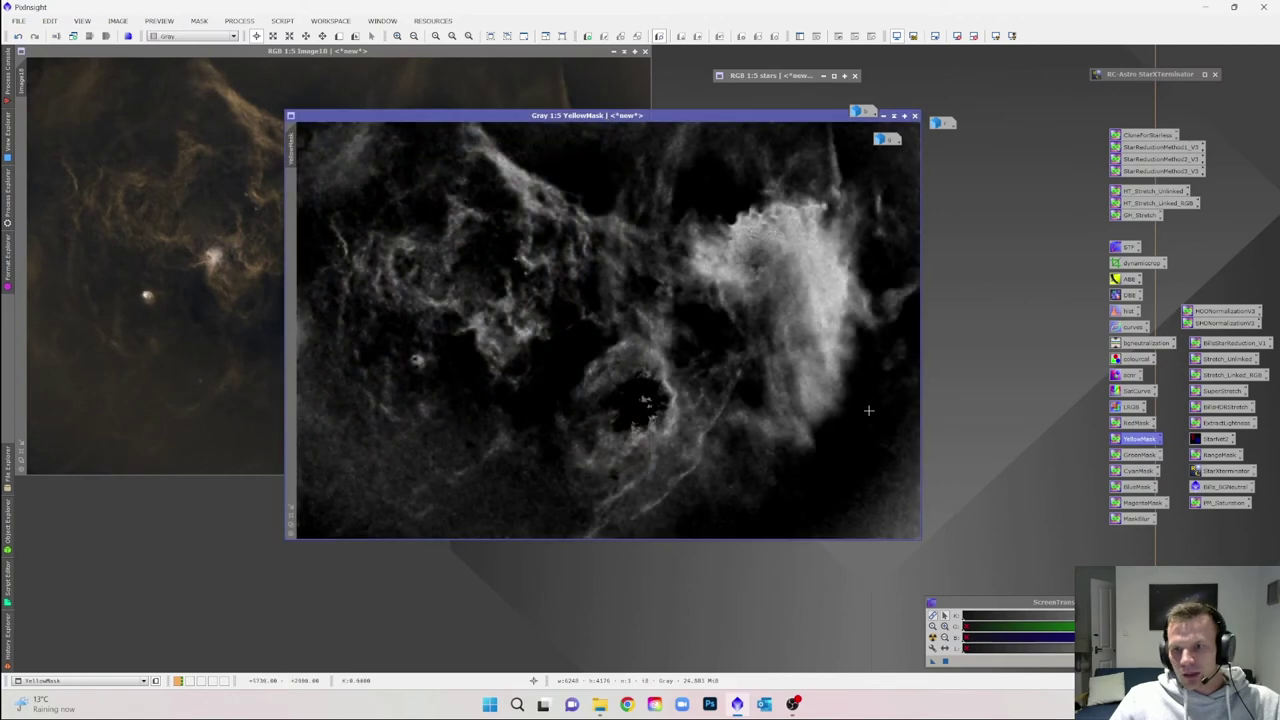
left_click_drag(1133, 518, 646, 379)
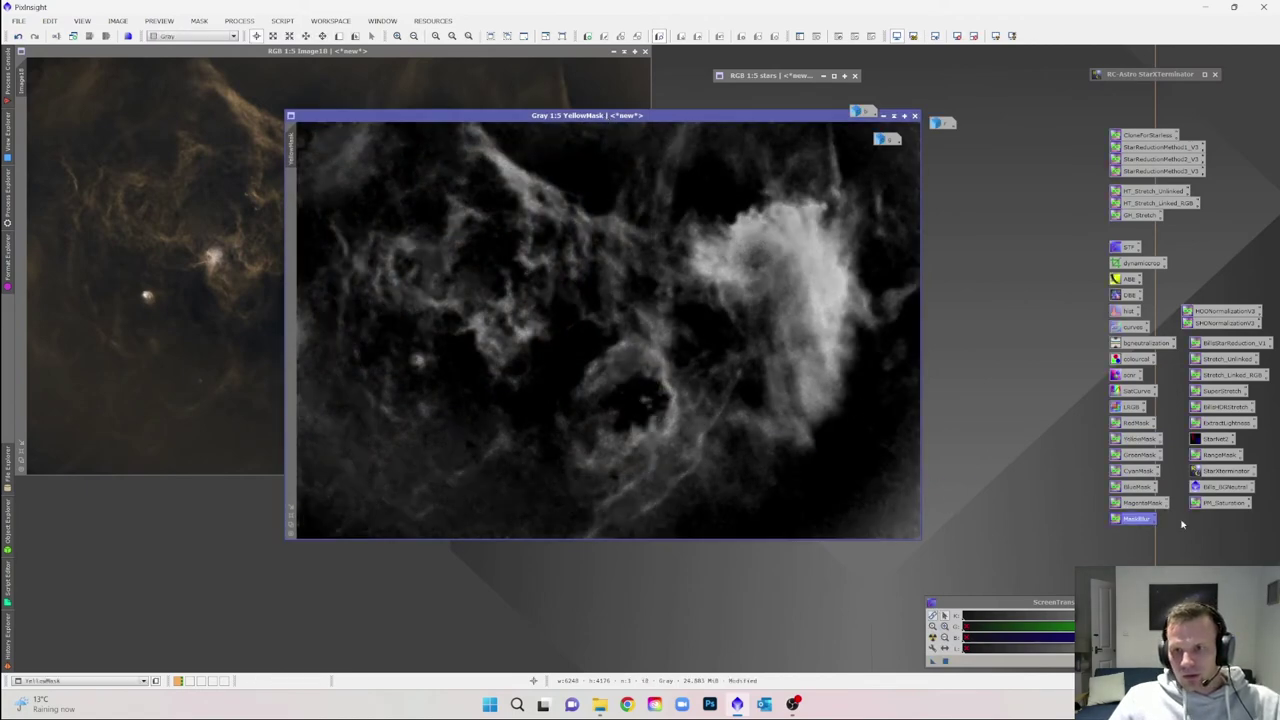
left_click_drag(1140, 519, 591, 346)
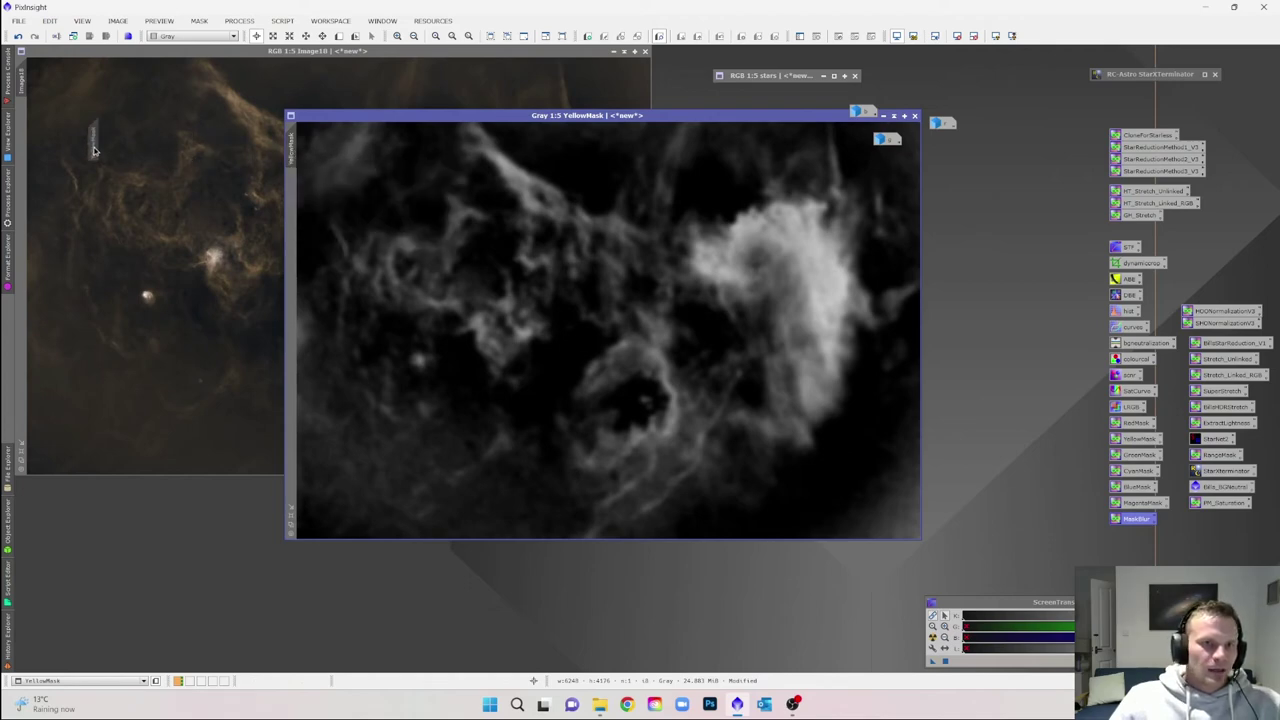
Apply the blurred yellow mask to the colour image and open CurvesTransformation with a real-time preview of it.
left_click_drag(31, 144, 34, 128)
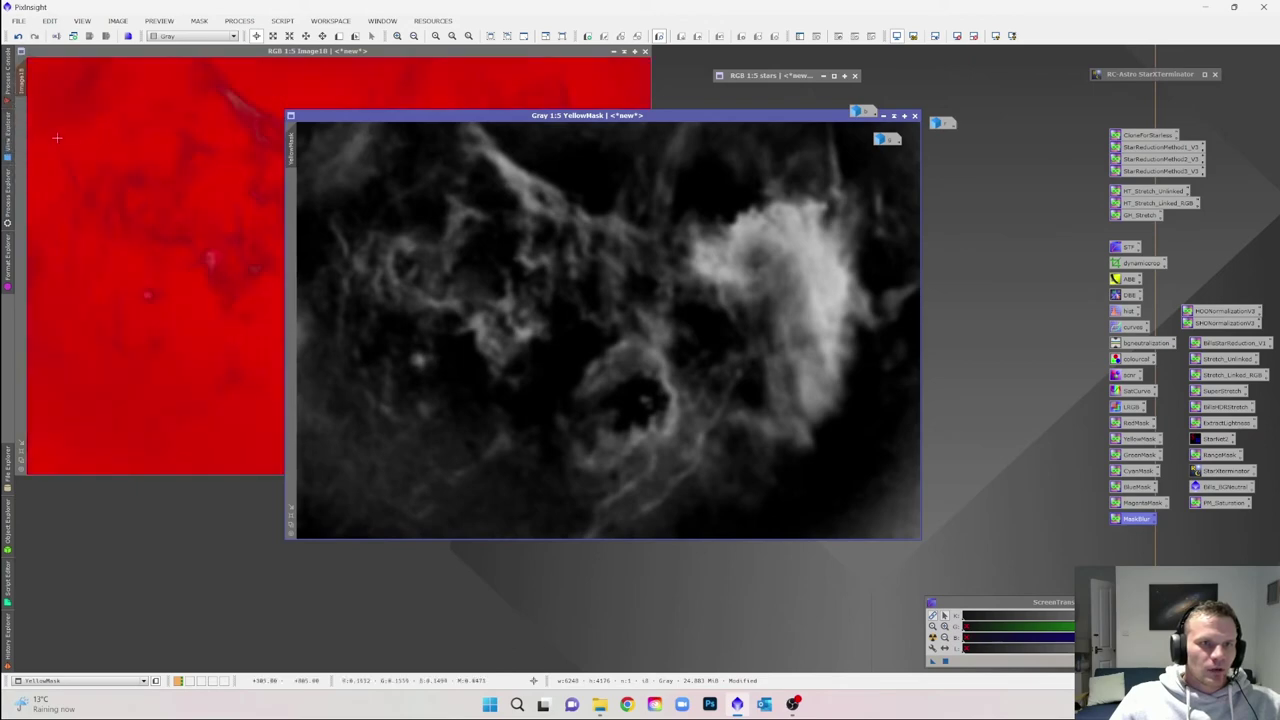
left_click(125, 137)
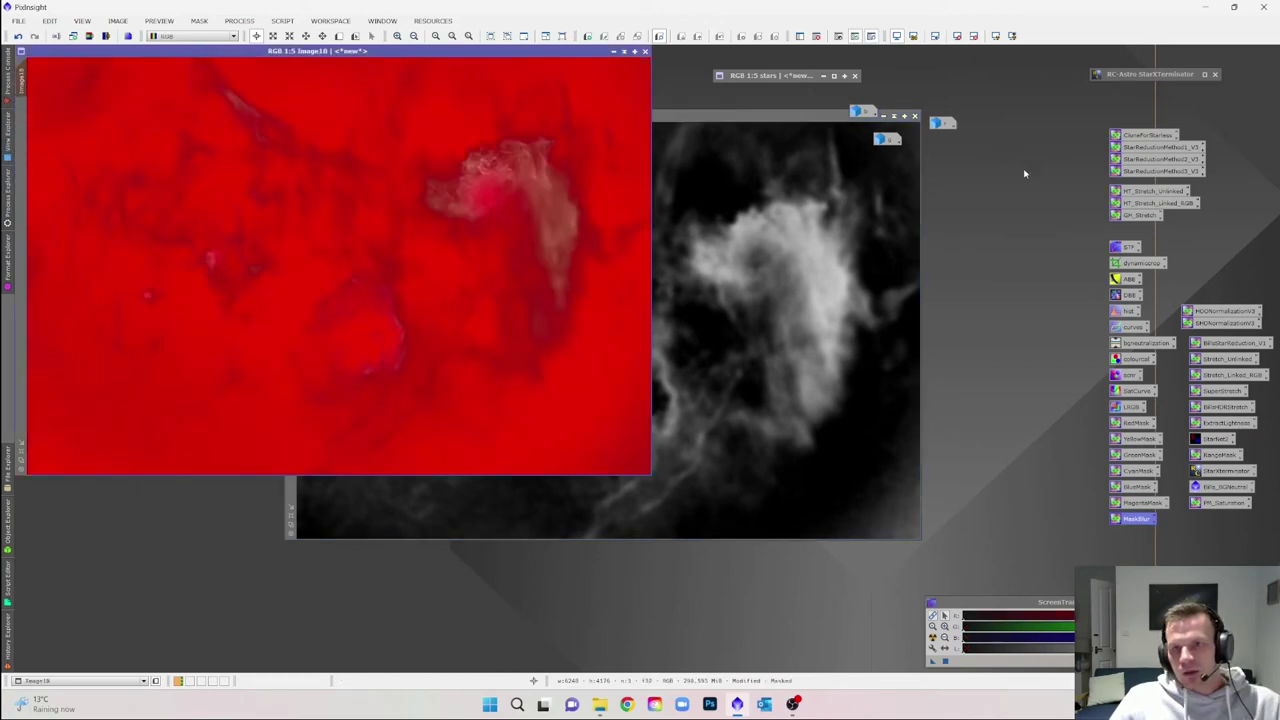
double_click(1127, 326)
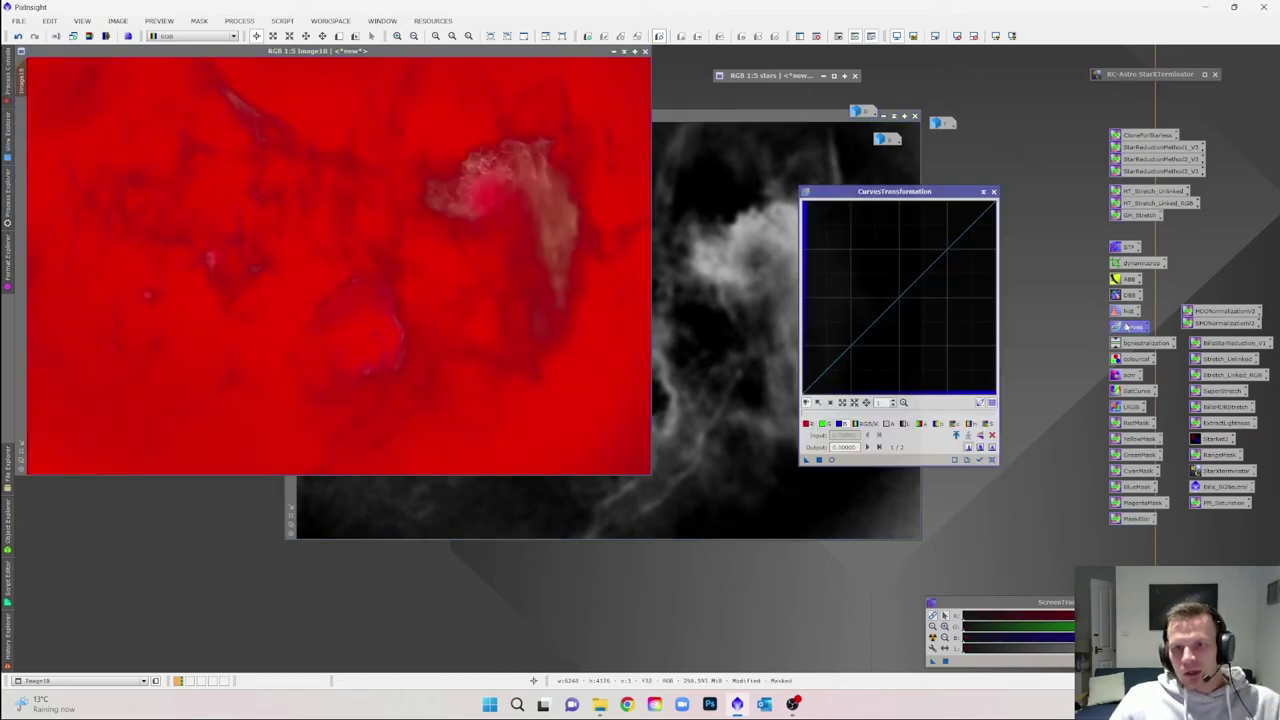
left_click(831, 460)
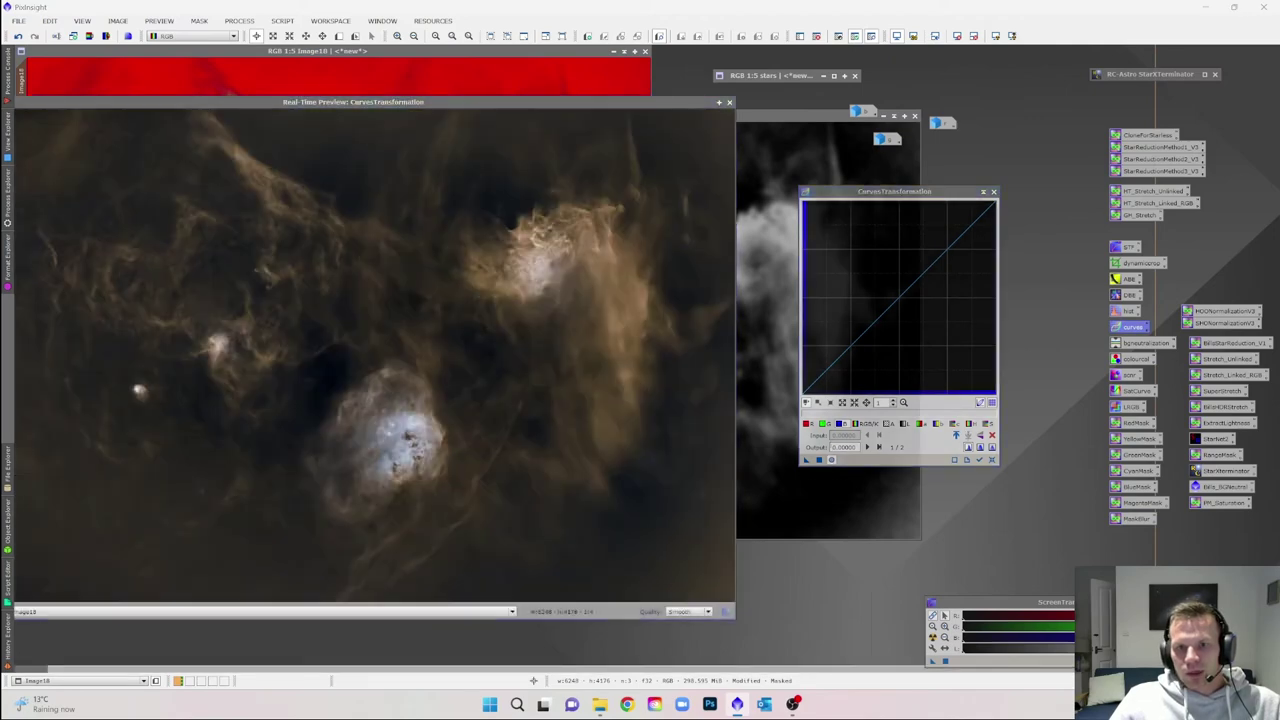
Raise the red curve's midpoint to an output of about 0.6, apply it to the masked colour image, and reset CurvesTransformation.
left_click(811, 424)
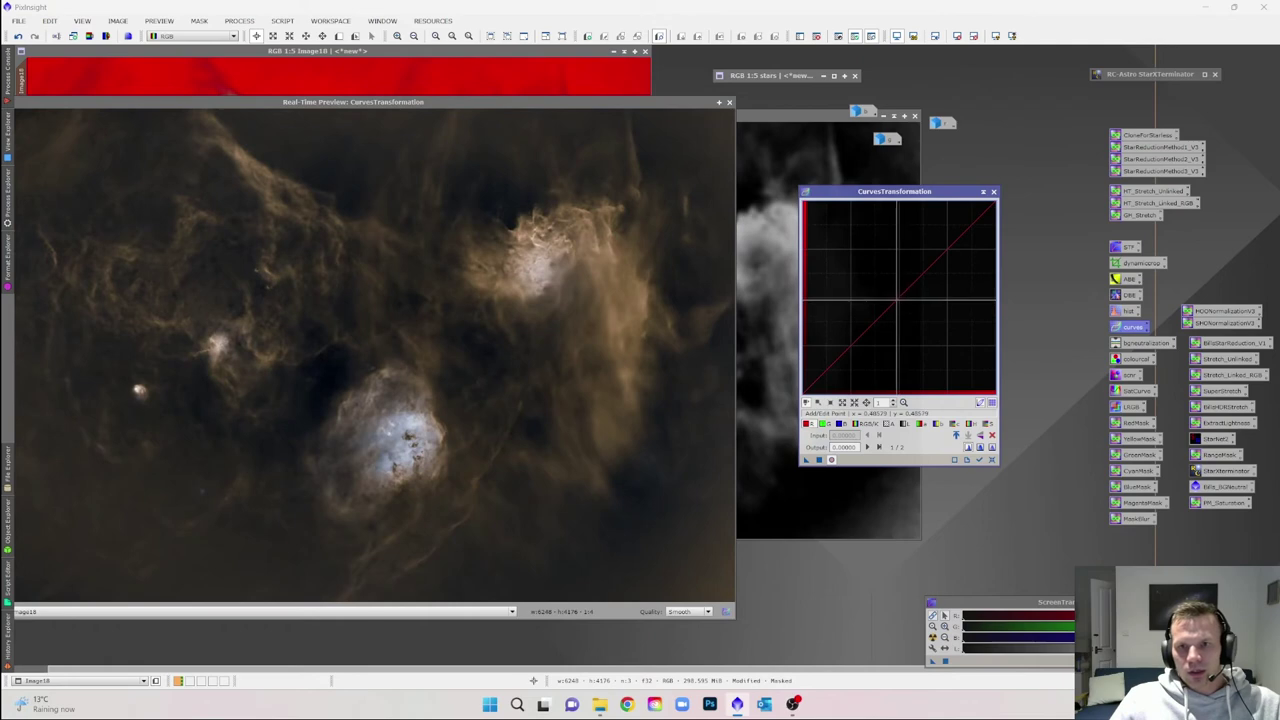
left_click(899, 298)
mouse_move(899, 298)
left_mouse_down()
mouse_move(889, 240)
mouse_move(870, 218)
mouse_move(817, 360)
mouse_move(925, 235)
mouse_move(901, 286)
mouse_move(890, 277)
left_mouse_up()
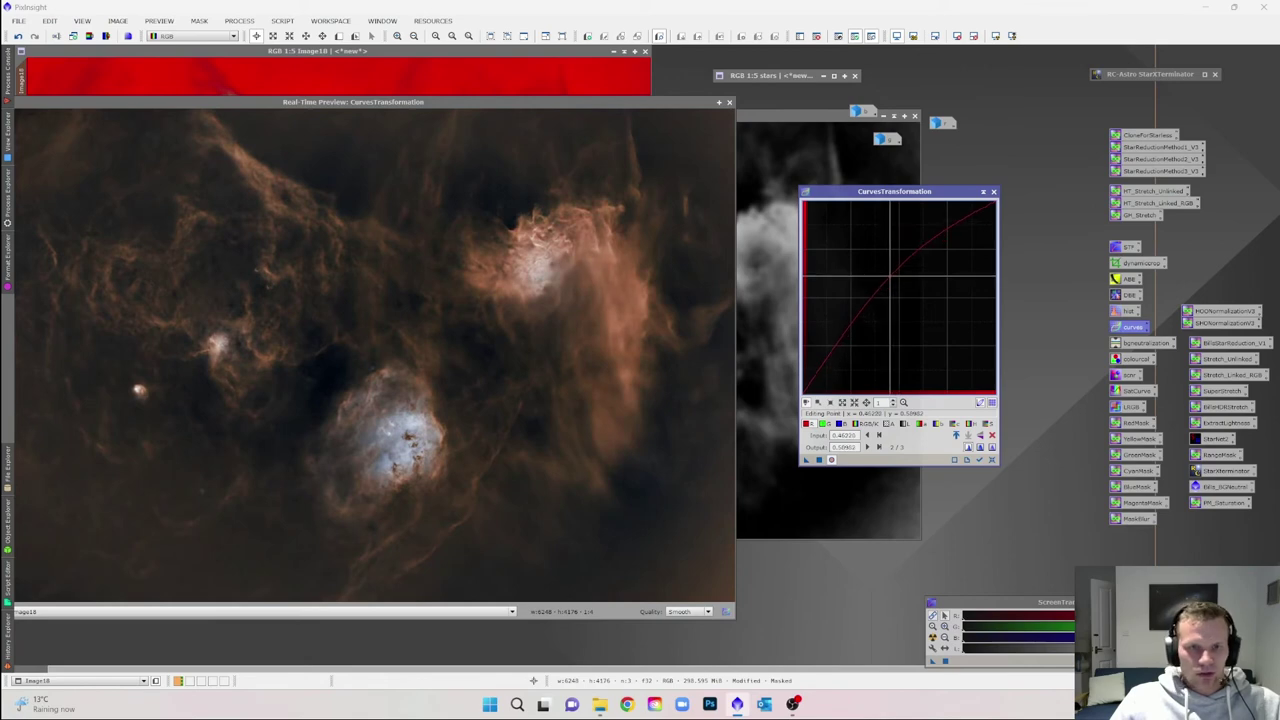
left_click(819, 459)
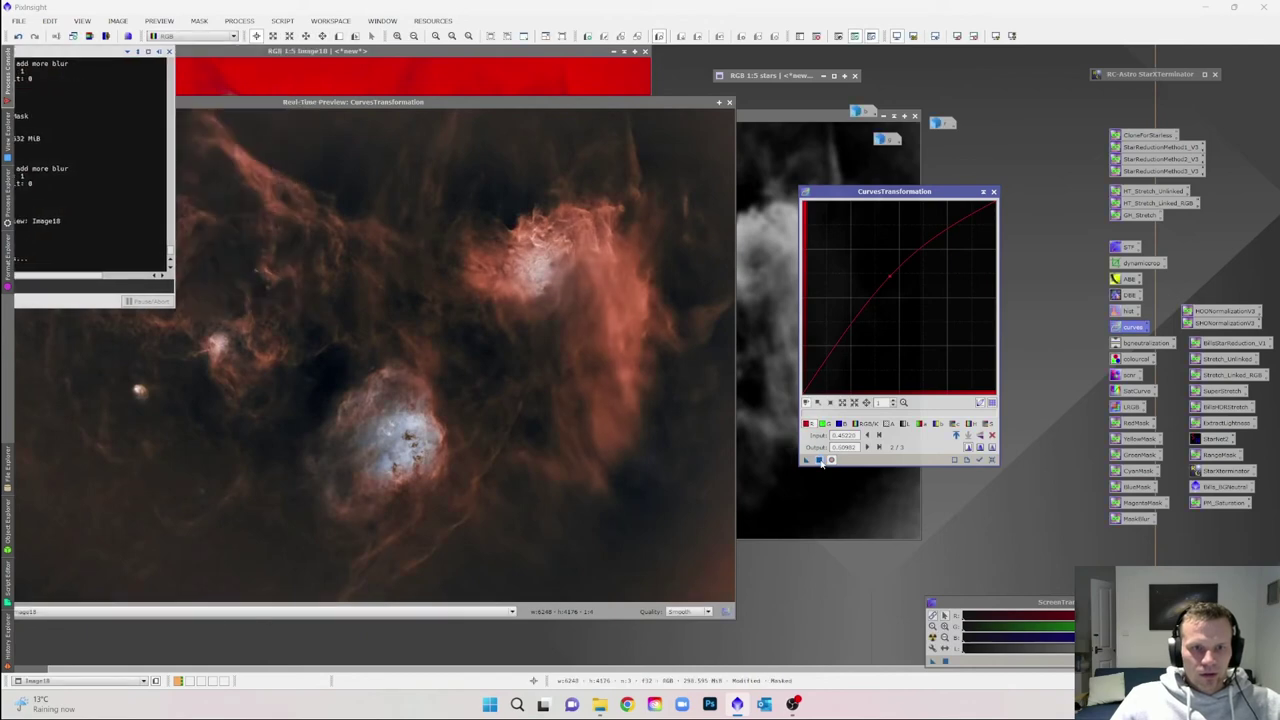
left_click(992, 459)
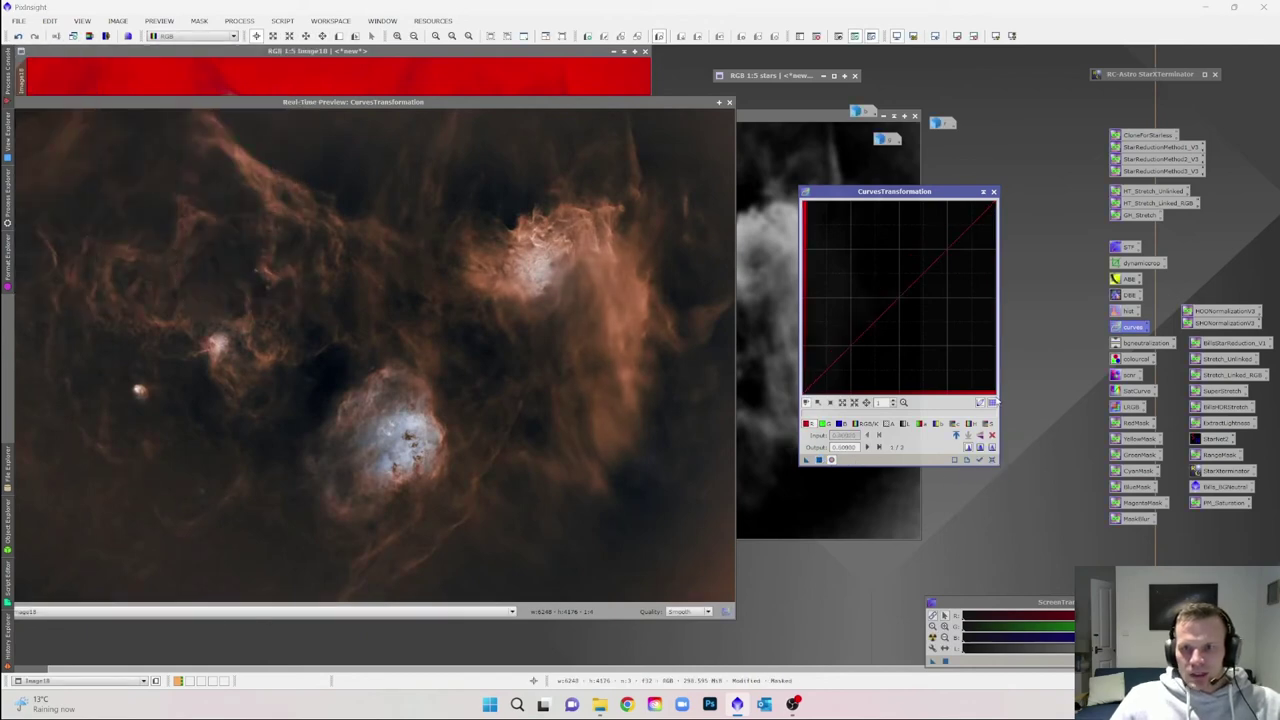
Raise the saturation curve's midpoint to an output of about 0.6, apply it to the masked colour image, and reset the curves.
left_click(990, 423)
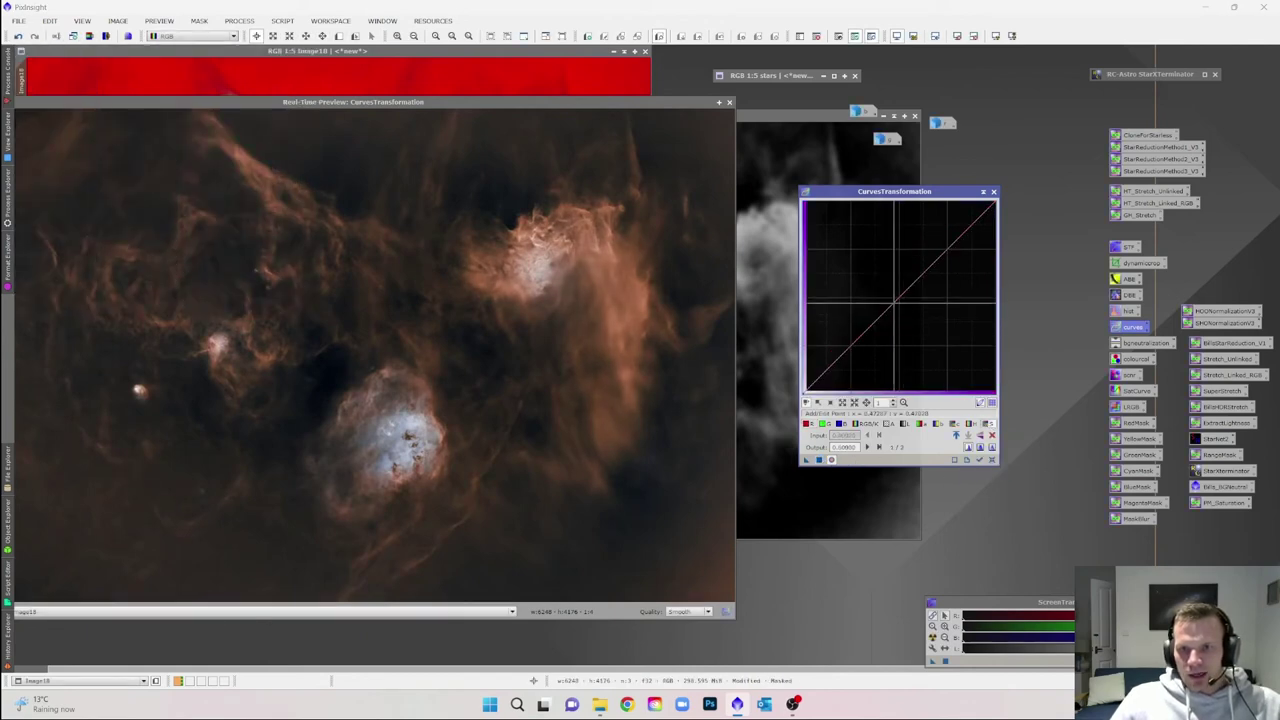
left_click_drag(893, 304, 893, 281)
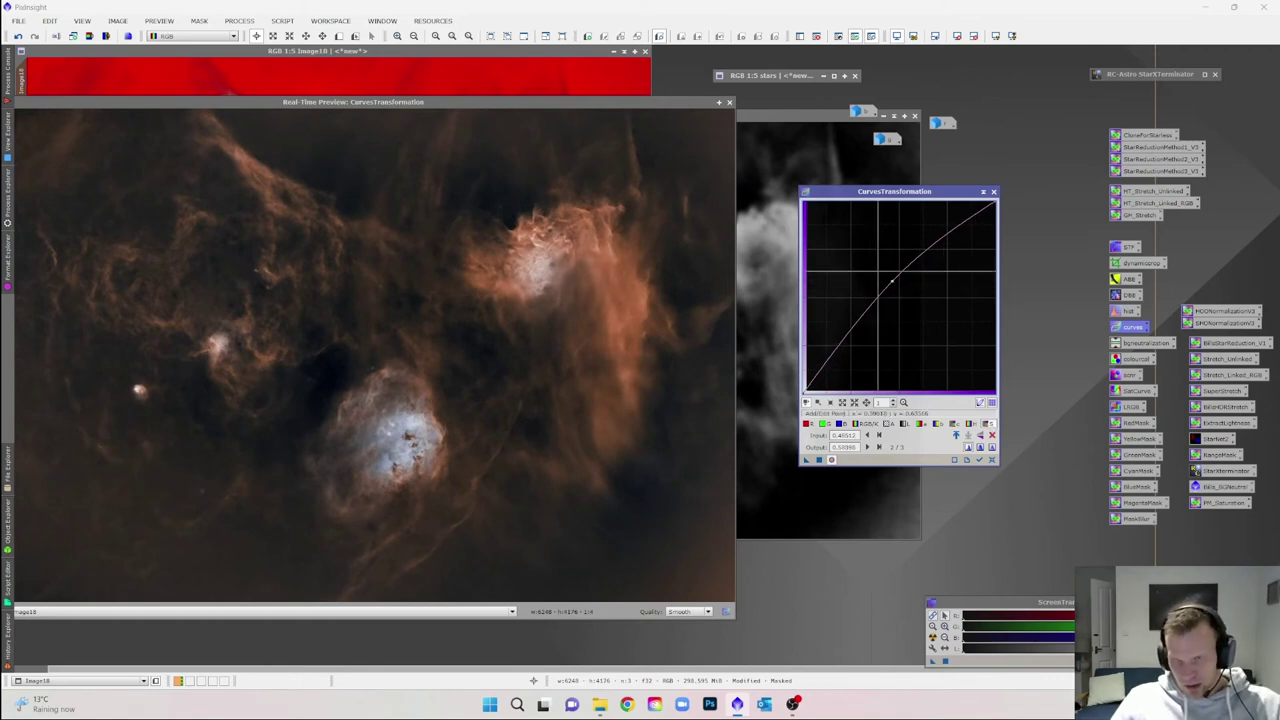
left_click_drag(893, 284, 882, 276)
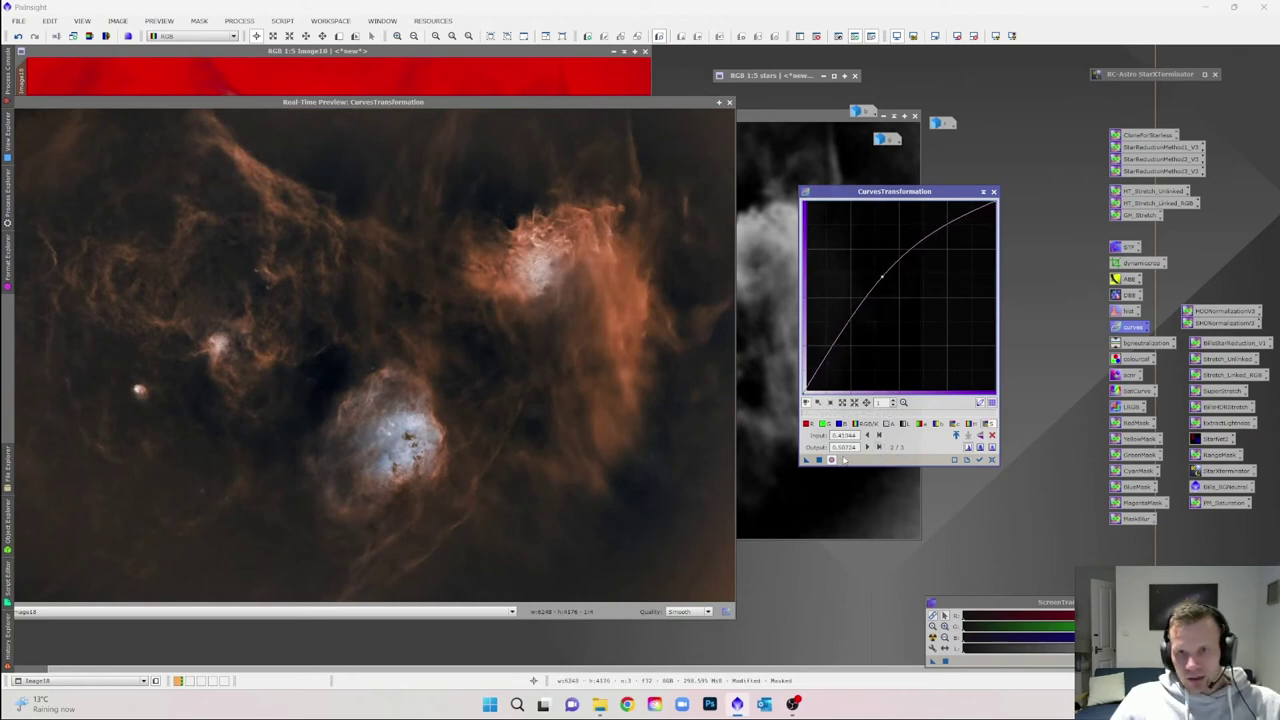
left_click(818, 458)
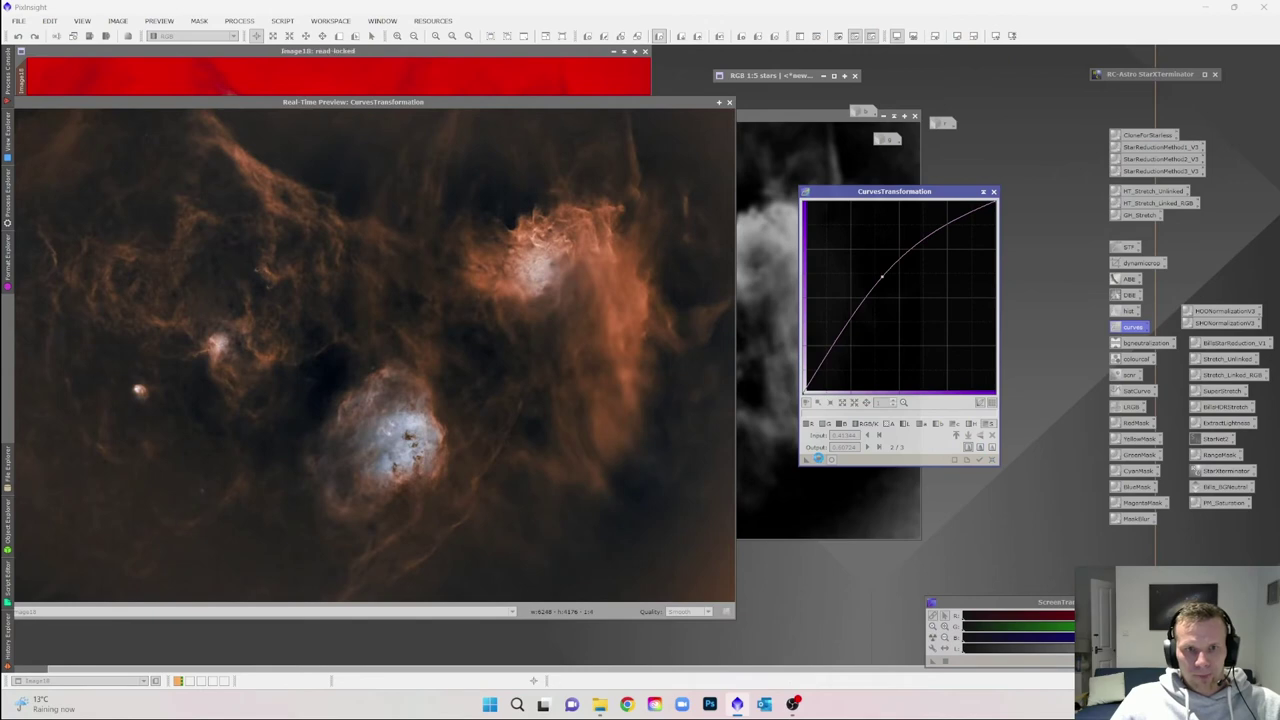
left_click(991, 460)
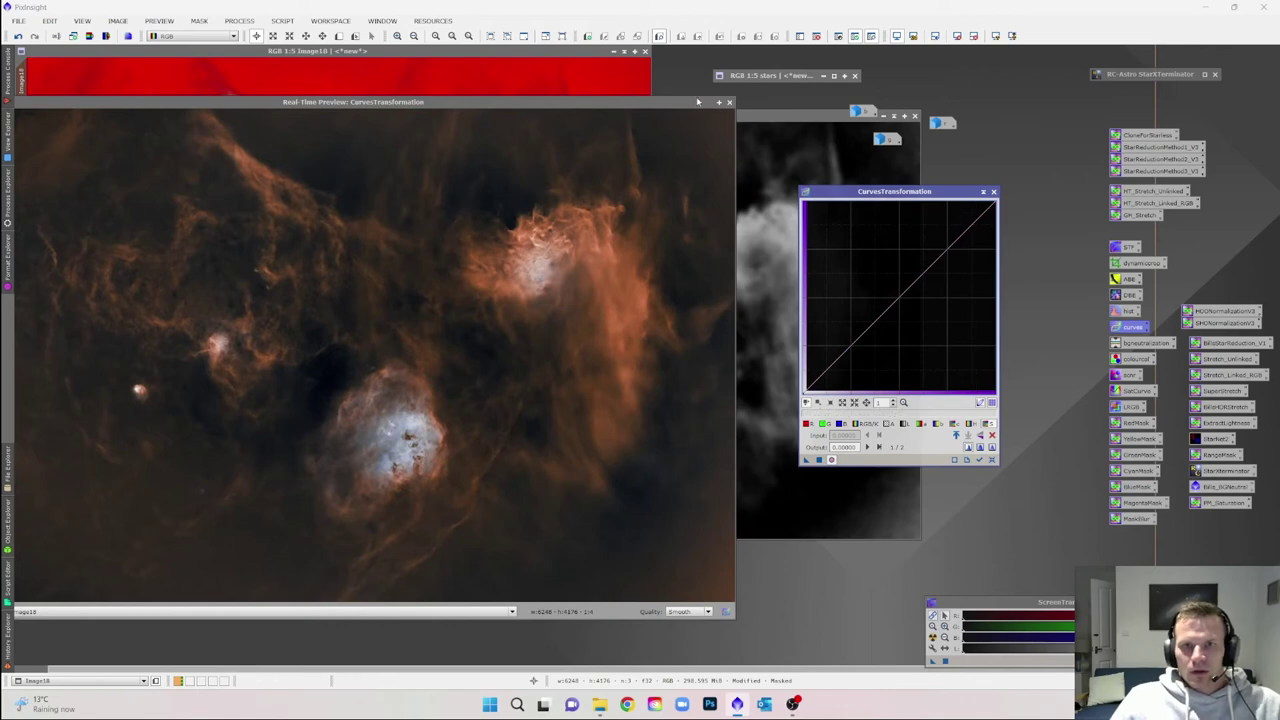
Close the real-time preview and remove the yellow mask from the colour image.
left_click(729, 102)
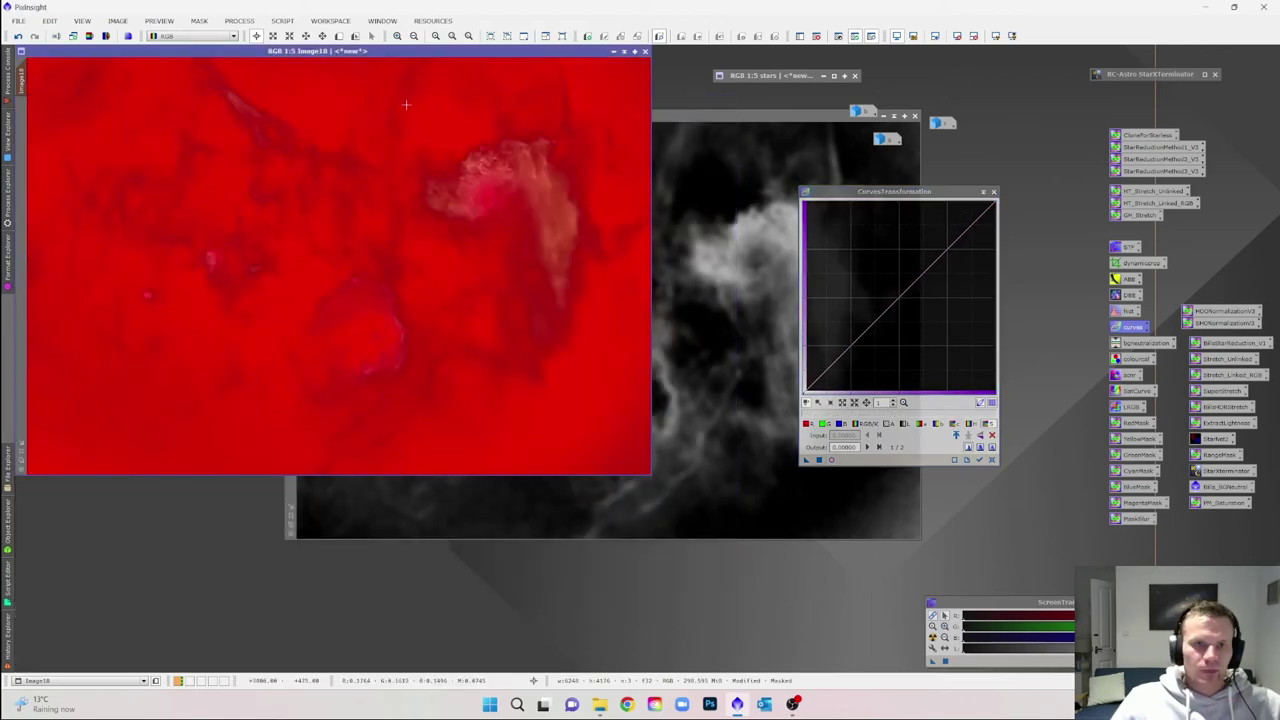
right_click(407, 105)
mouse_move(476, 218)
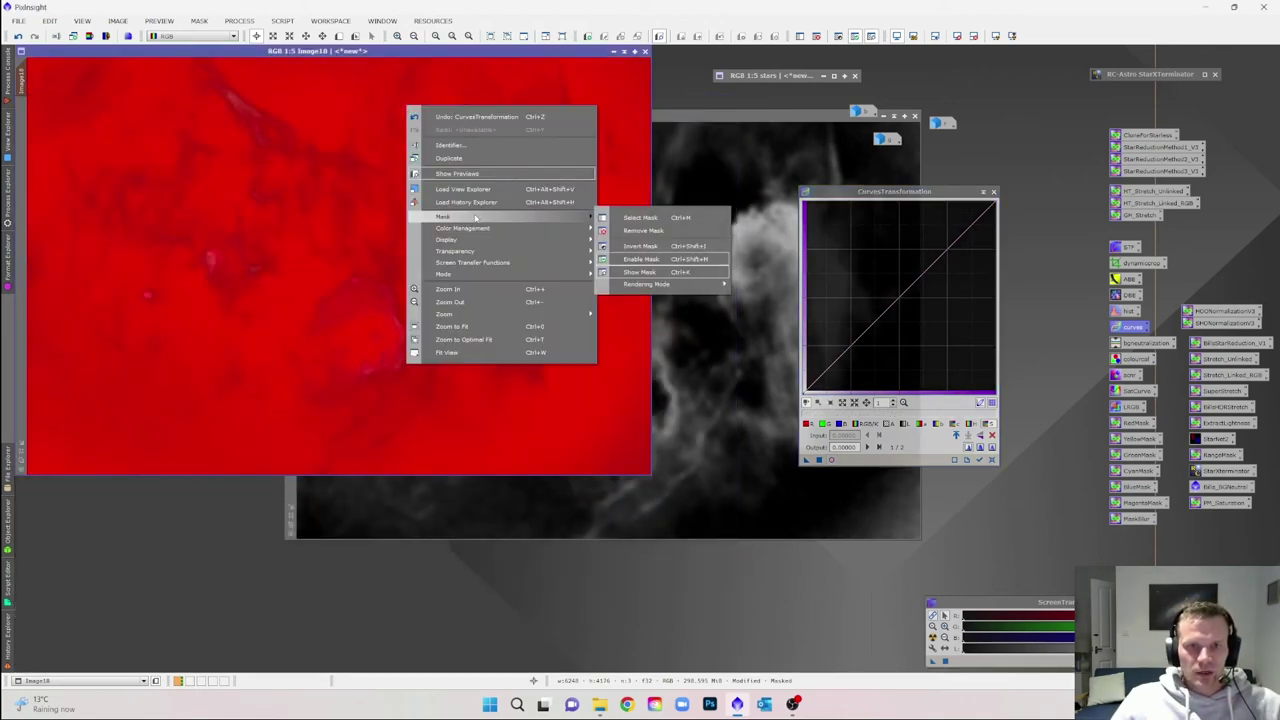
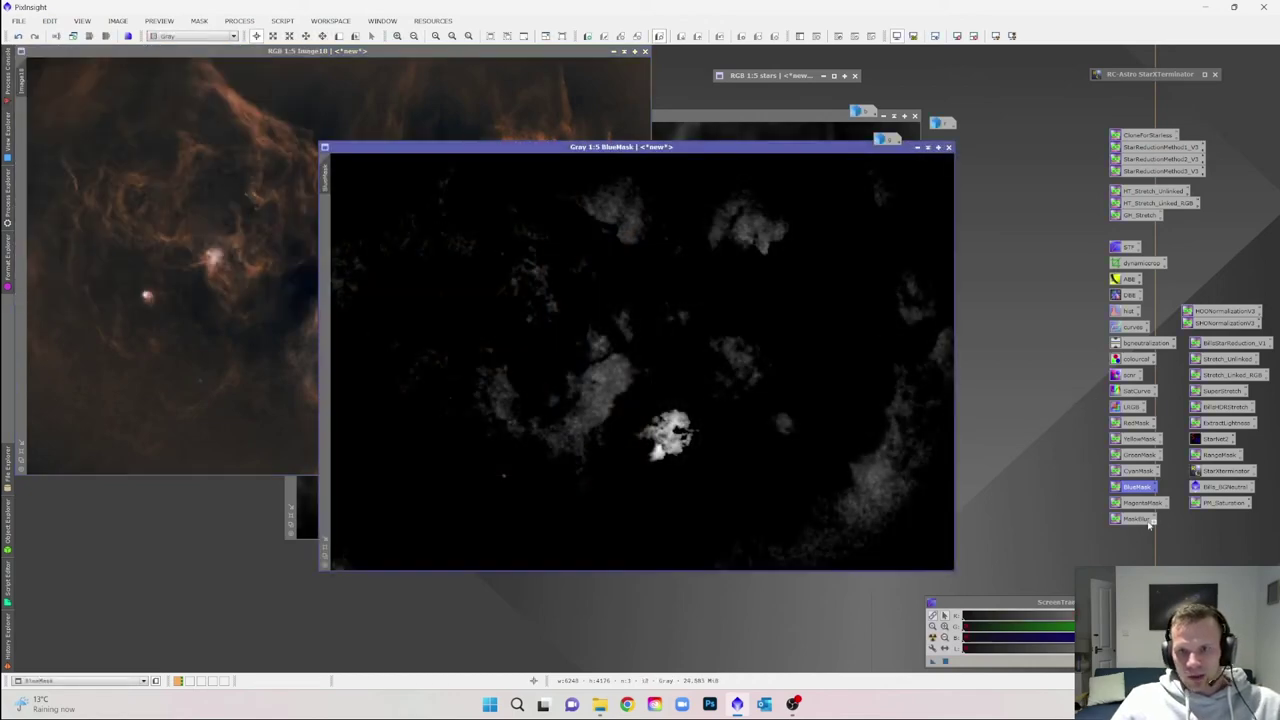
Blur the blue mask twice with MaskBlur and apply it as the mask of the colour image.
left_click_drag(1141, 524, 671, 391)
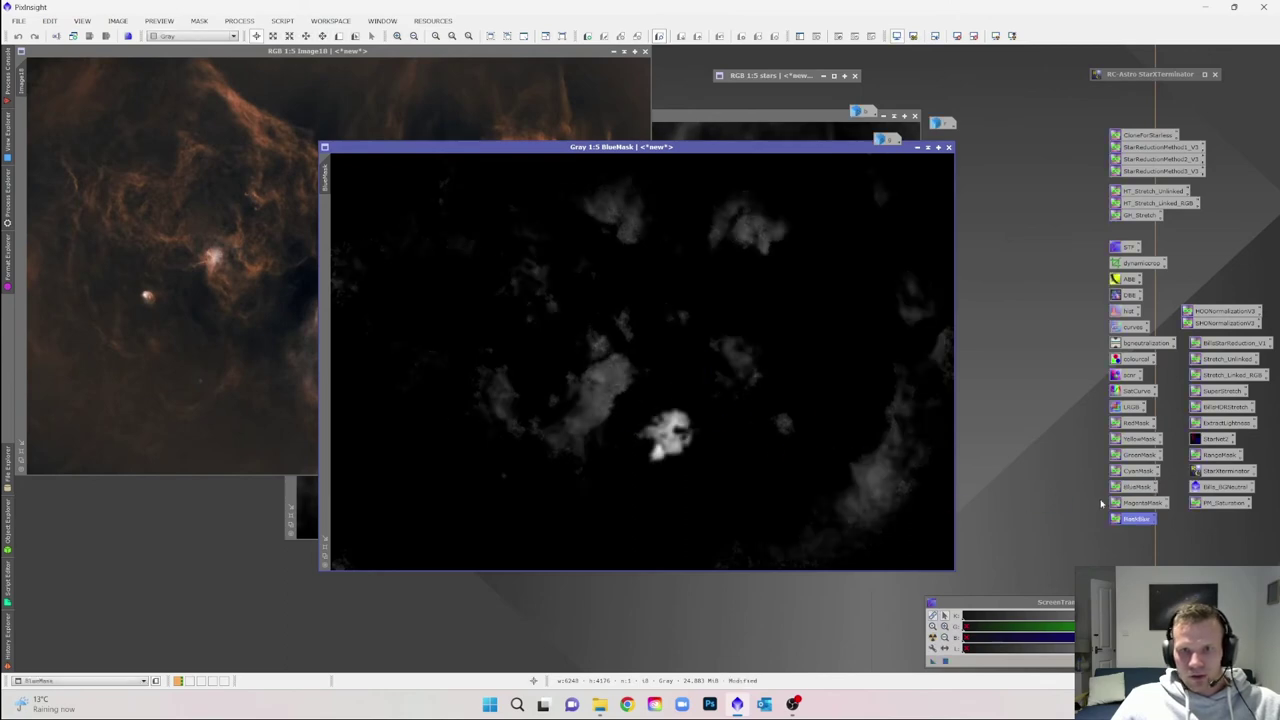
left_click_drag(1136, 519, 594, 368)
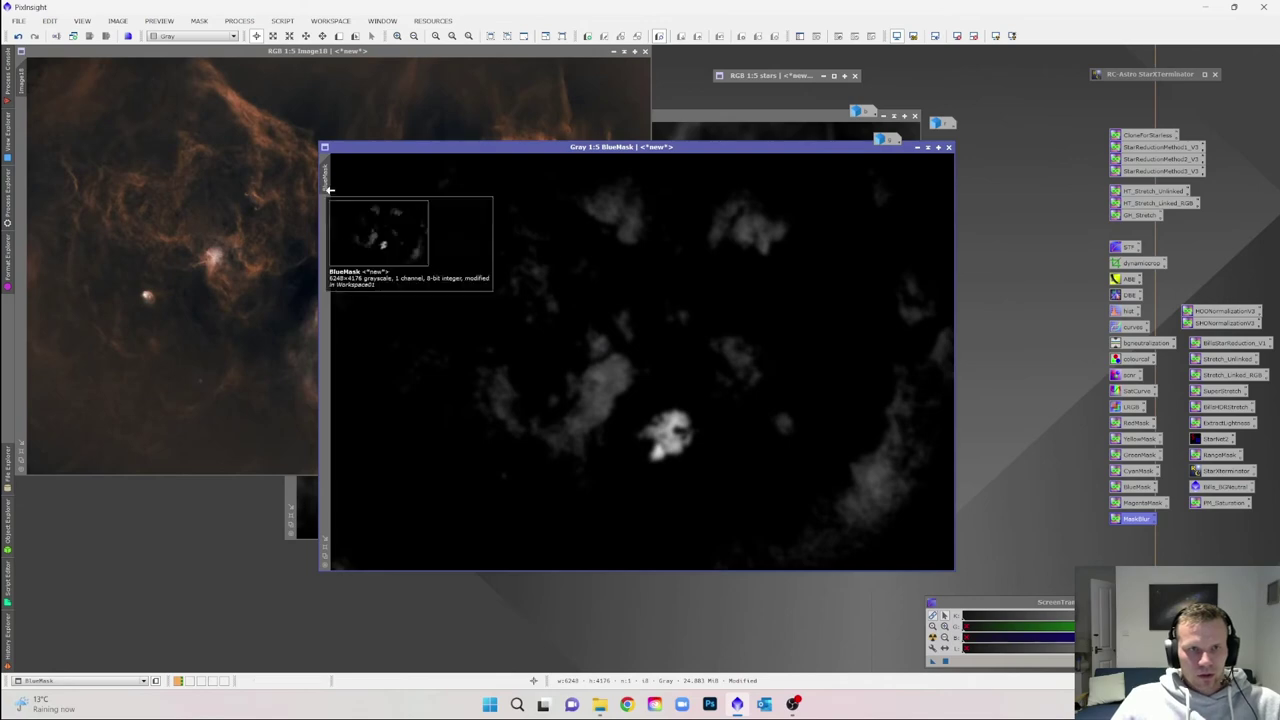
left_click_drag(30, 146, 22, 146)
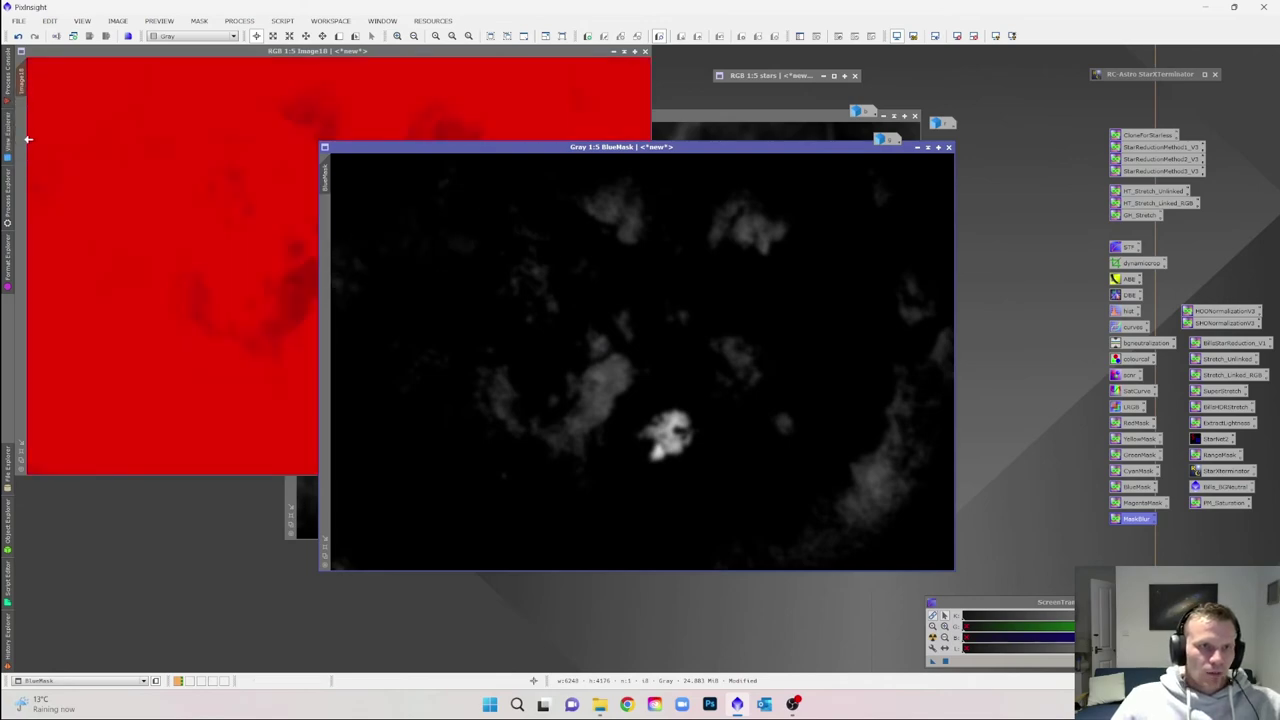
left_click(126, 134)
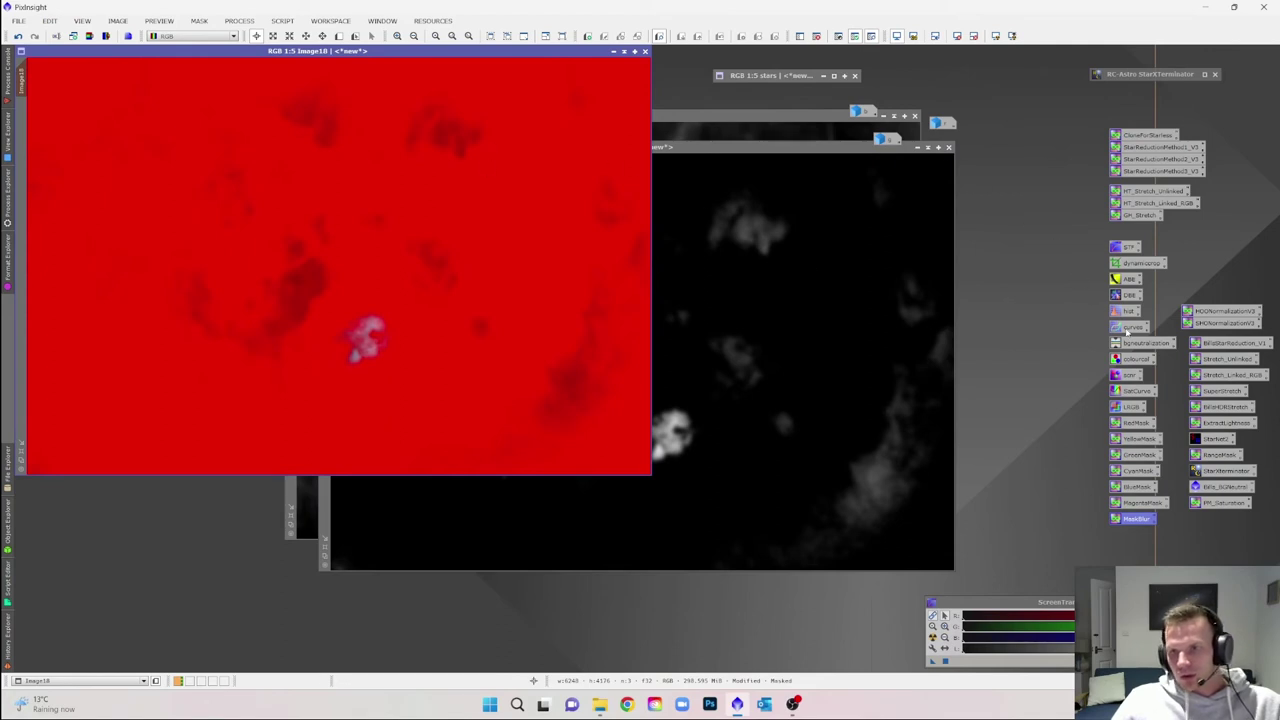
With real-time preview on, raise the blue curve's midpoint to an output of about 0.56, apply it to the masked colour image, and reset CurvesTransformation.
double_click(1132, 327)
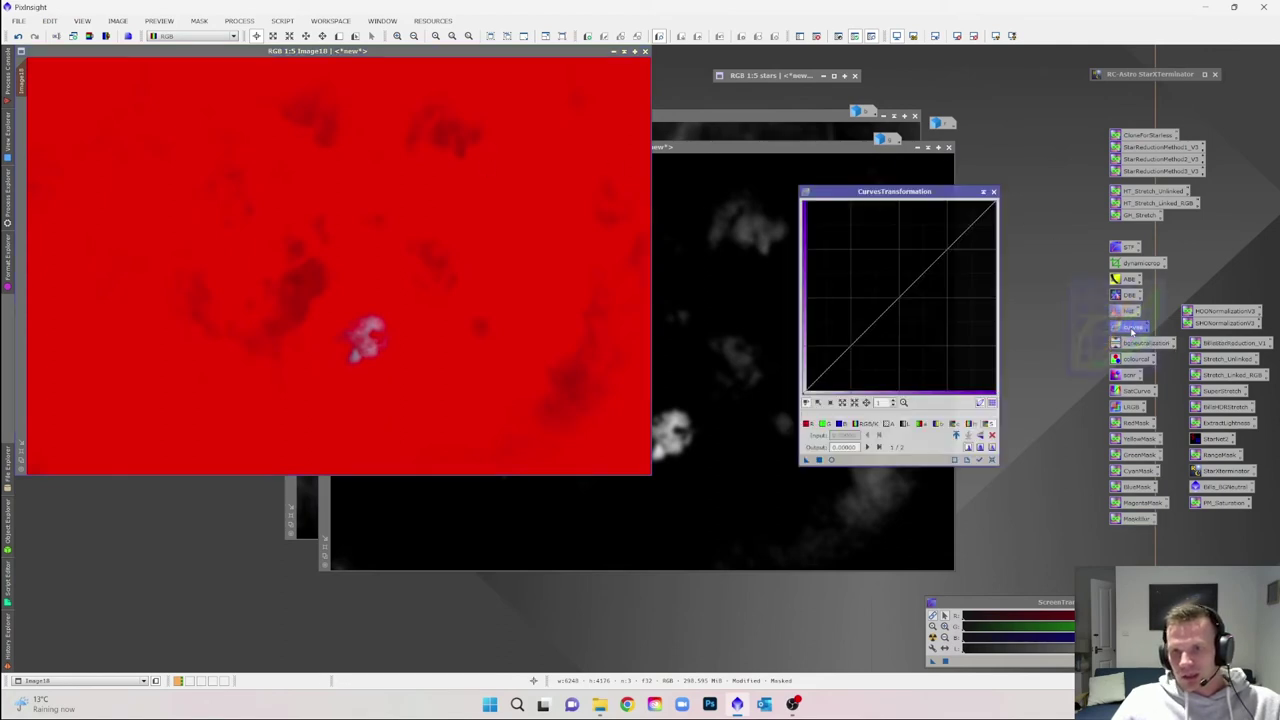
left_click(831, 460)
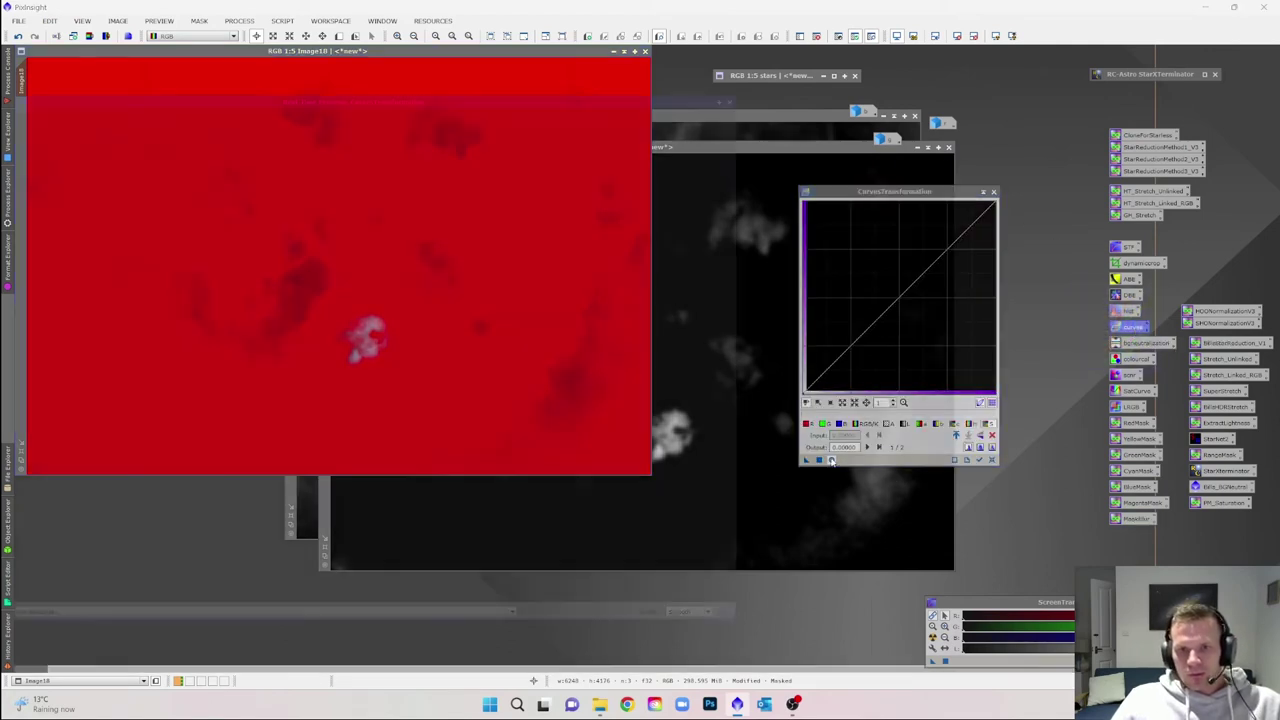
left_click(845, 424)
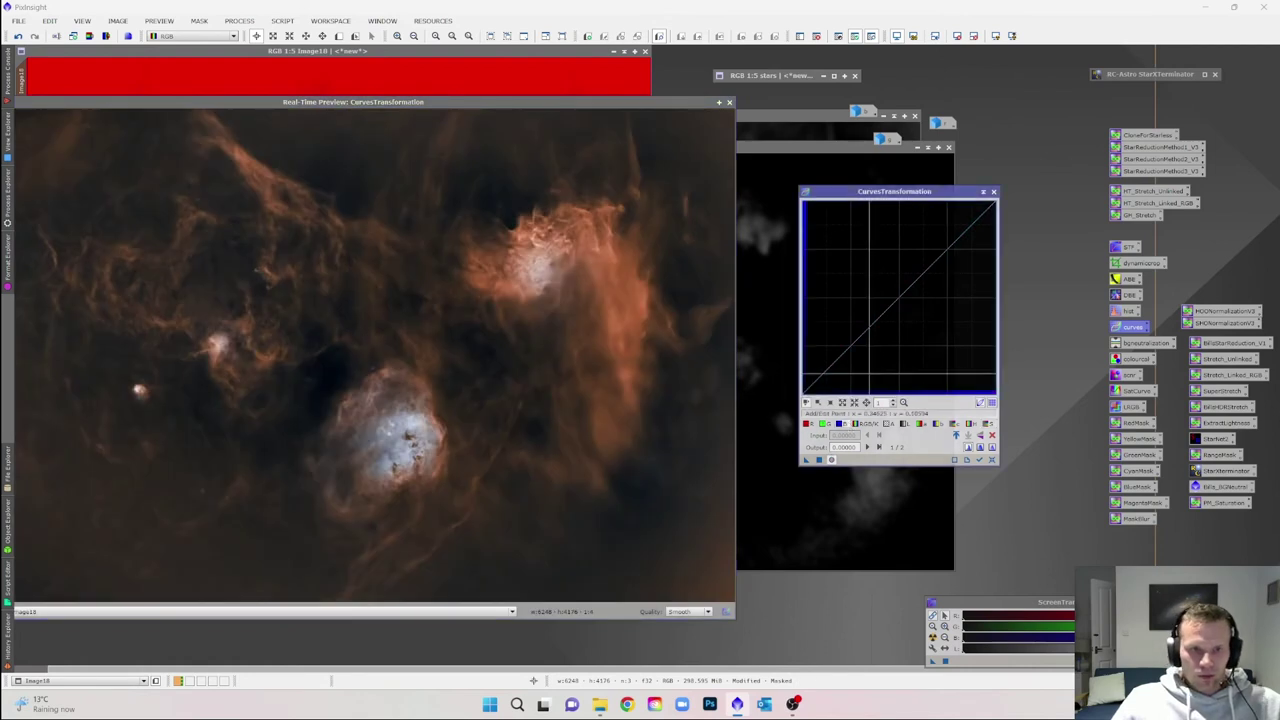
left_click_drag(899, 299, 893, 285)
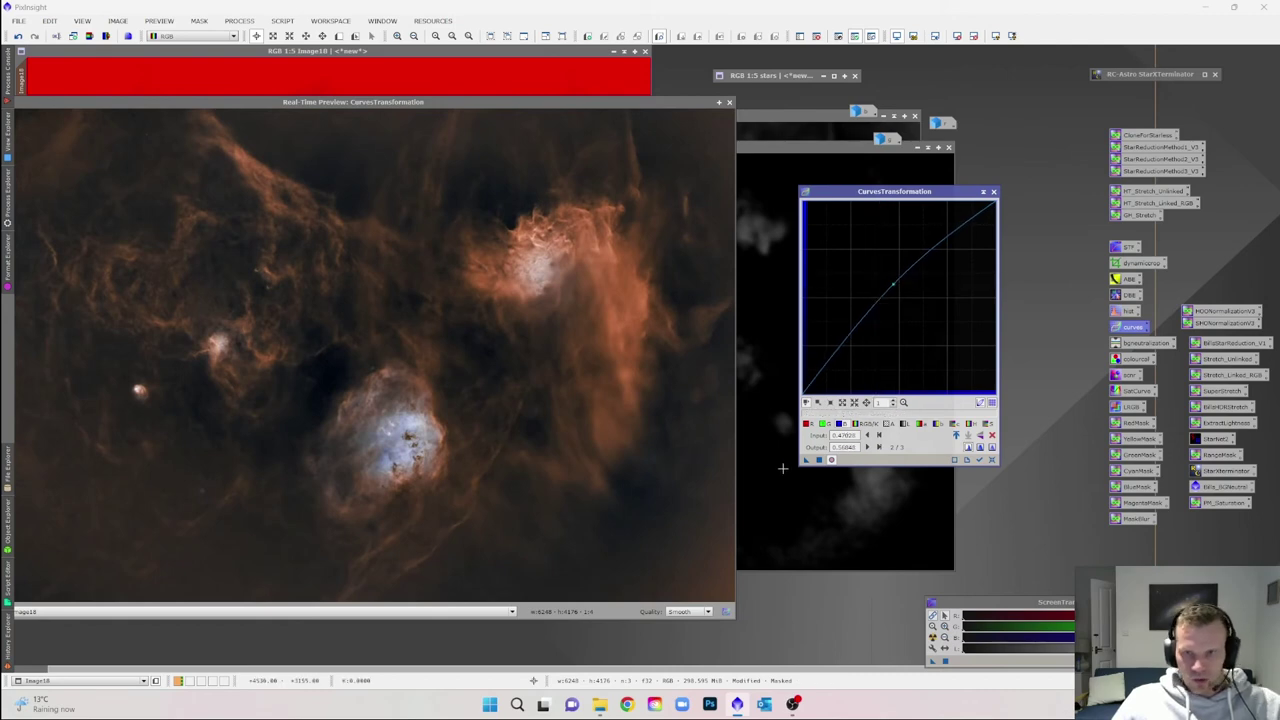
left_click(819, 460)
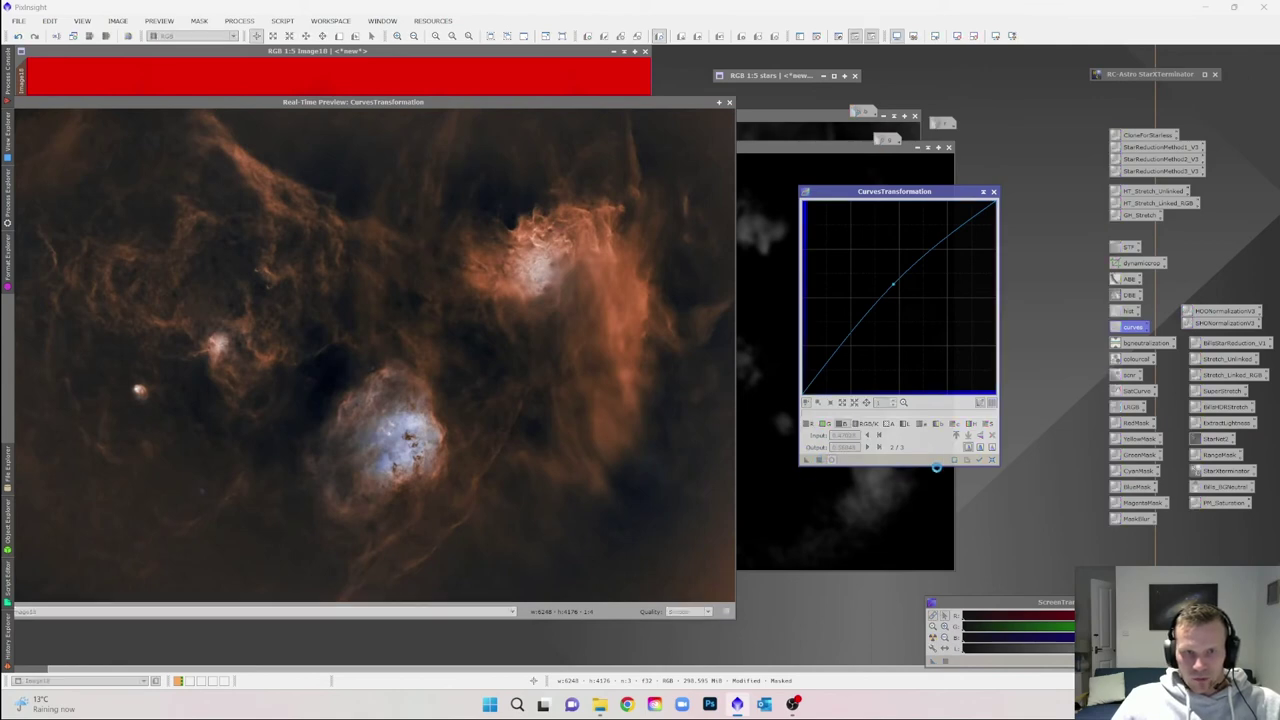
left_click(992, 460)
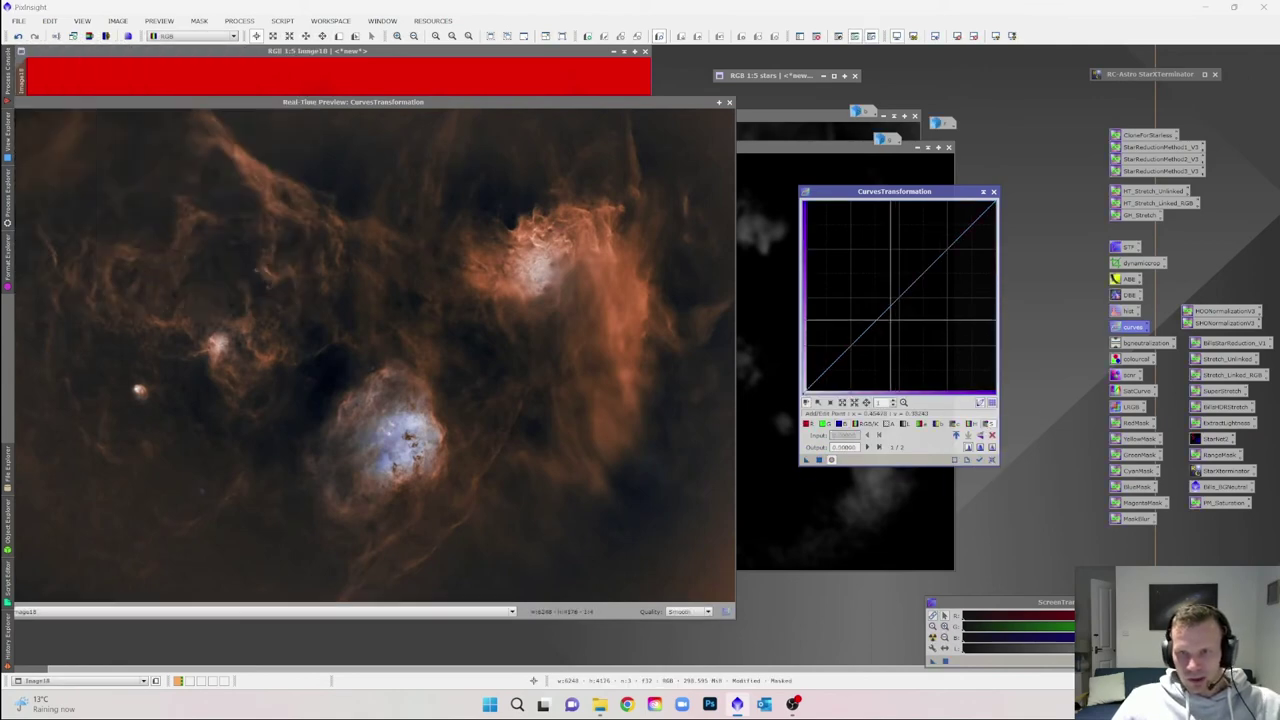
Raise the saturation curve's midpoint to an output of about 0.58, apply it to the blue-masked colour image, and reset the curves.
left_click_drag(899, 298, 895, 287)
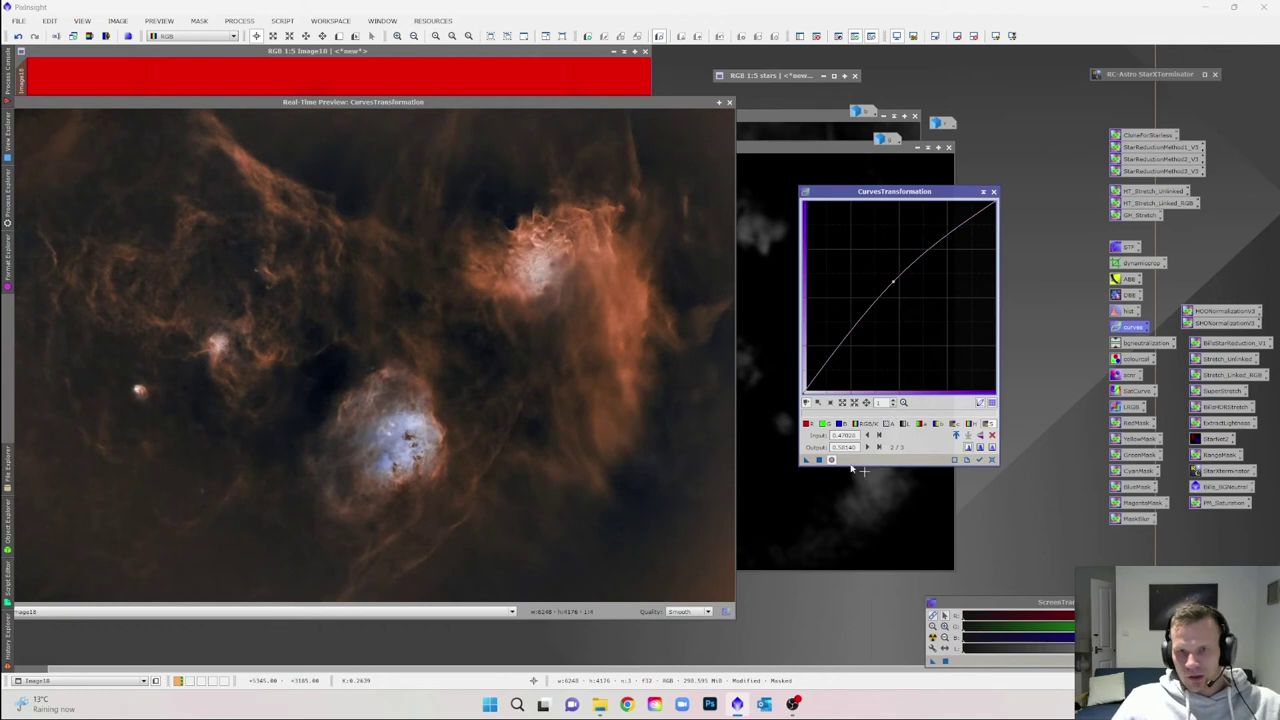
left_click(820, 459)
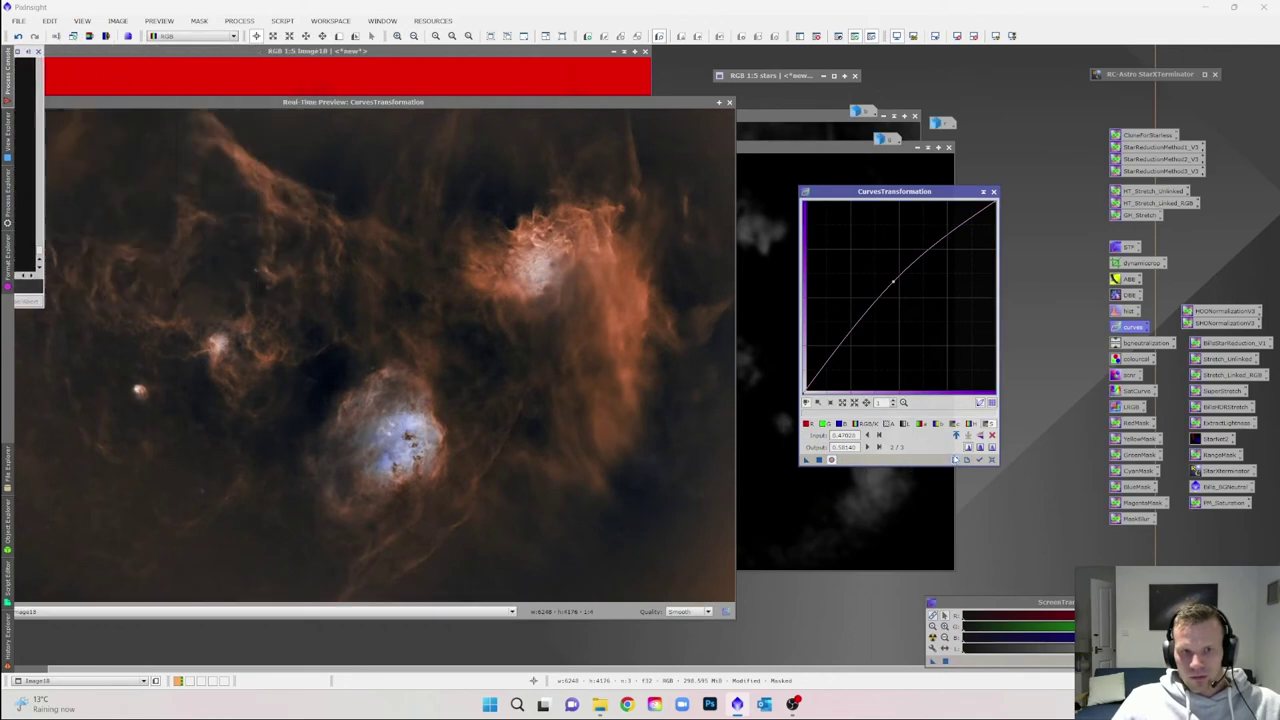
left_click(993, 461)
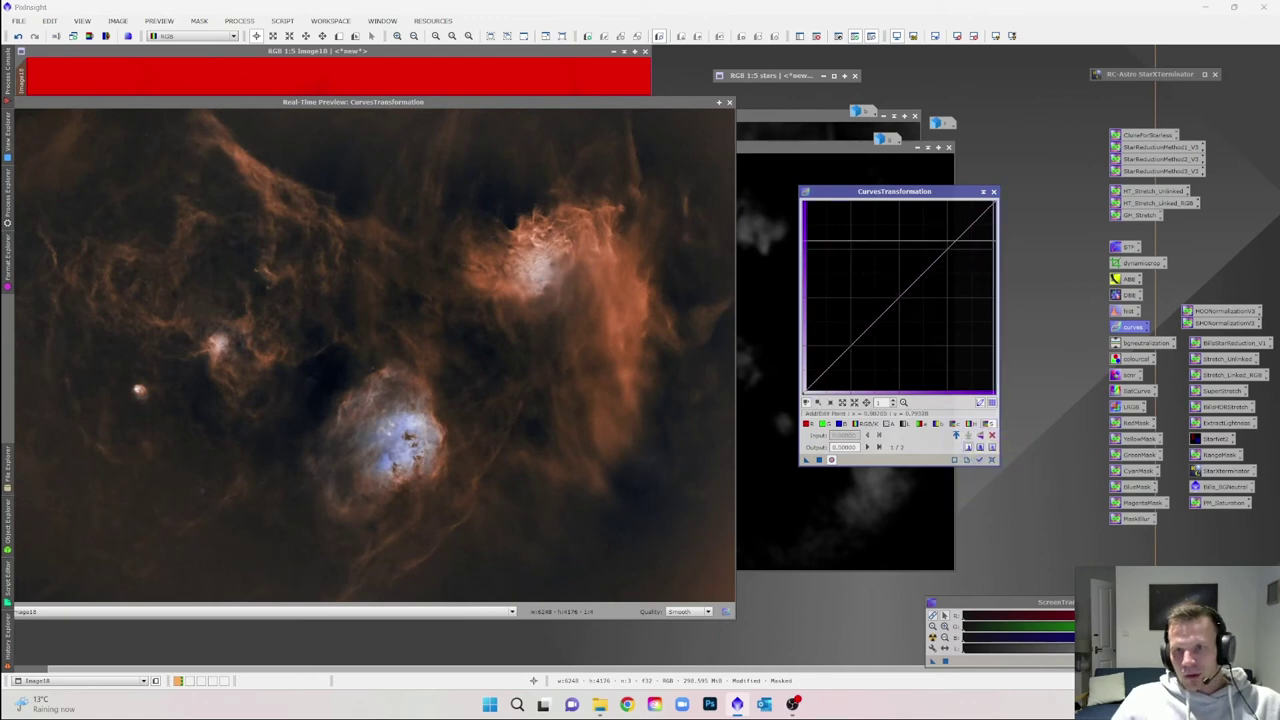
Close CurvesTransformation and its real-time preview, and remove the blue mask from the colour image.
left_click(993, 192)
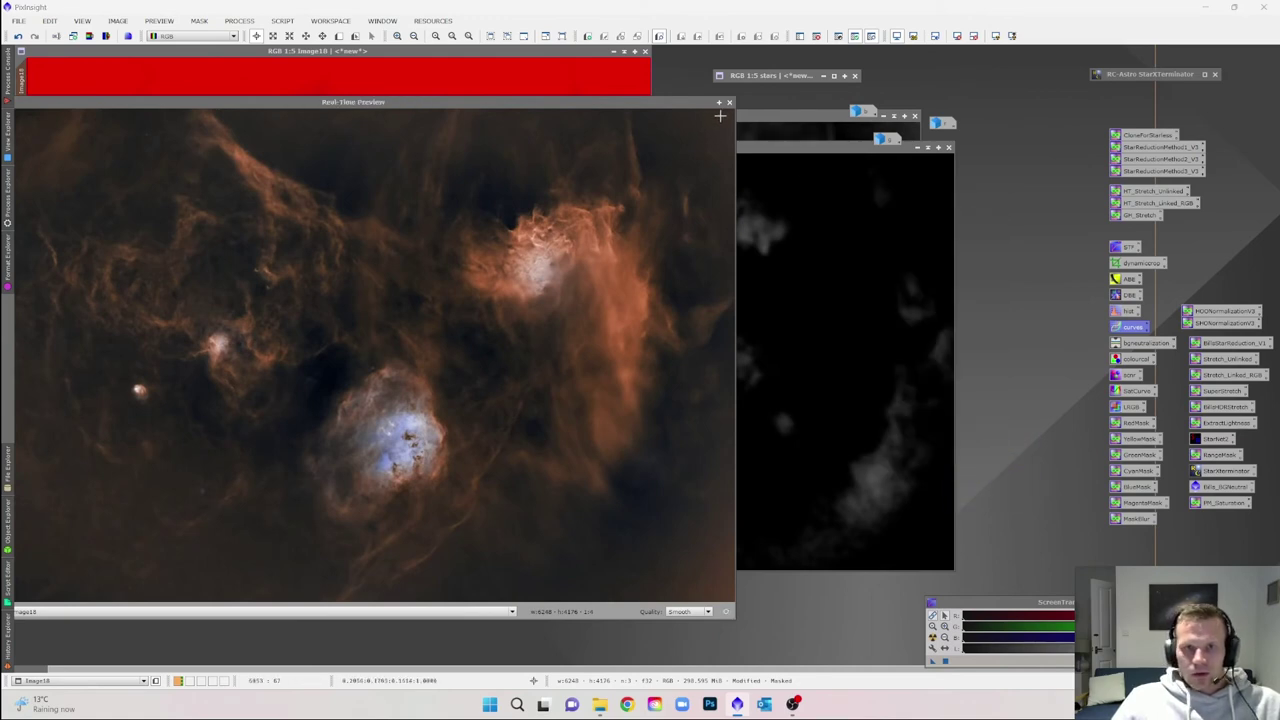
left_click(729, 103)
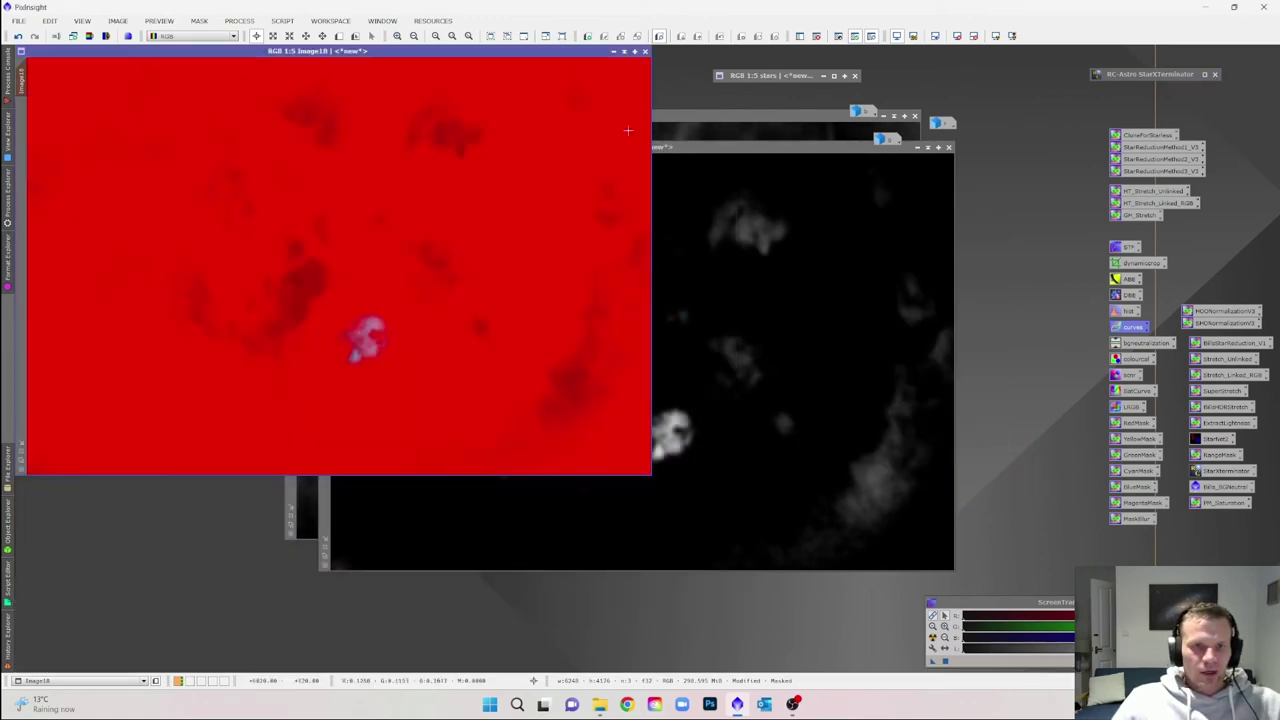
right_click(512, 157)
mouse_move(558, 267)
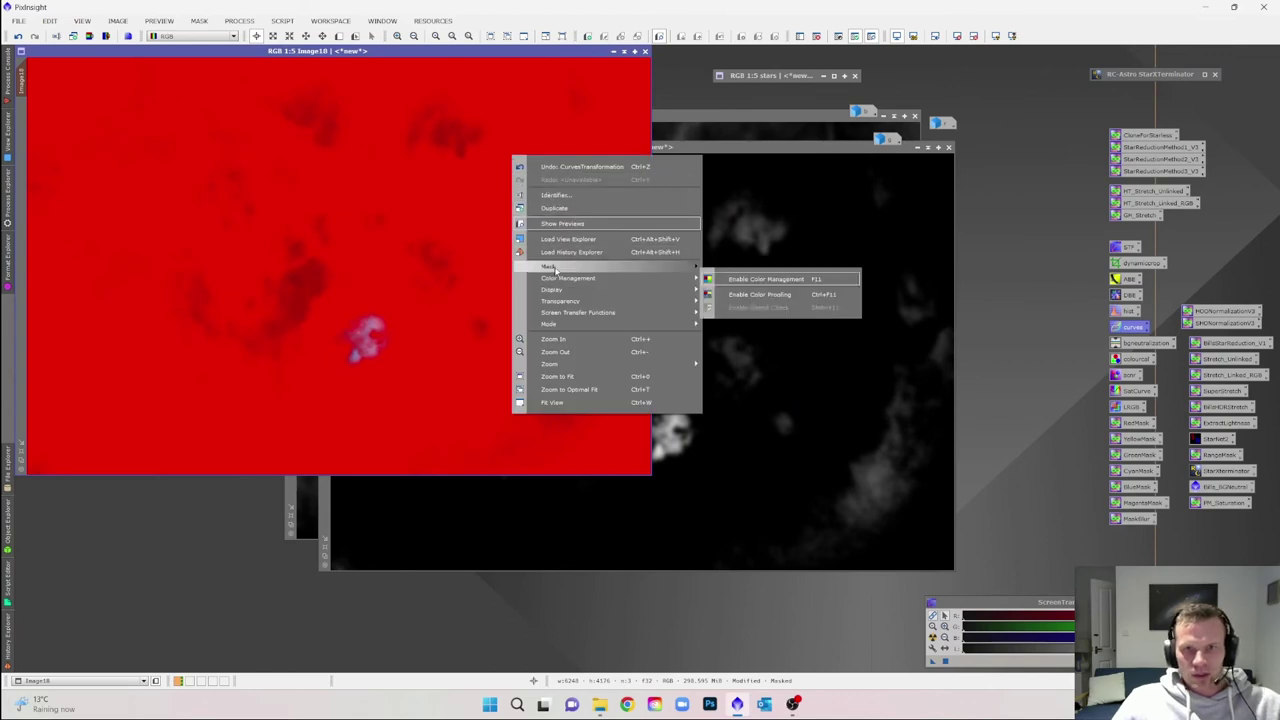
left_click(748, 280)
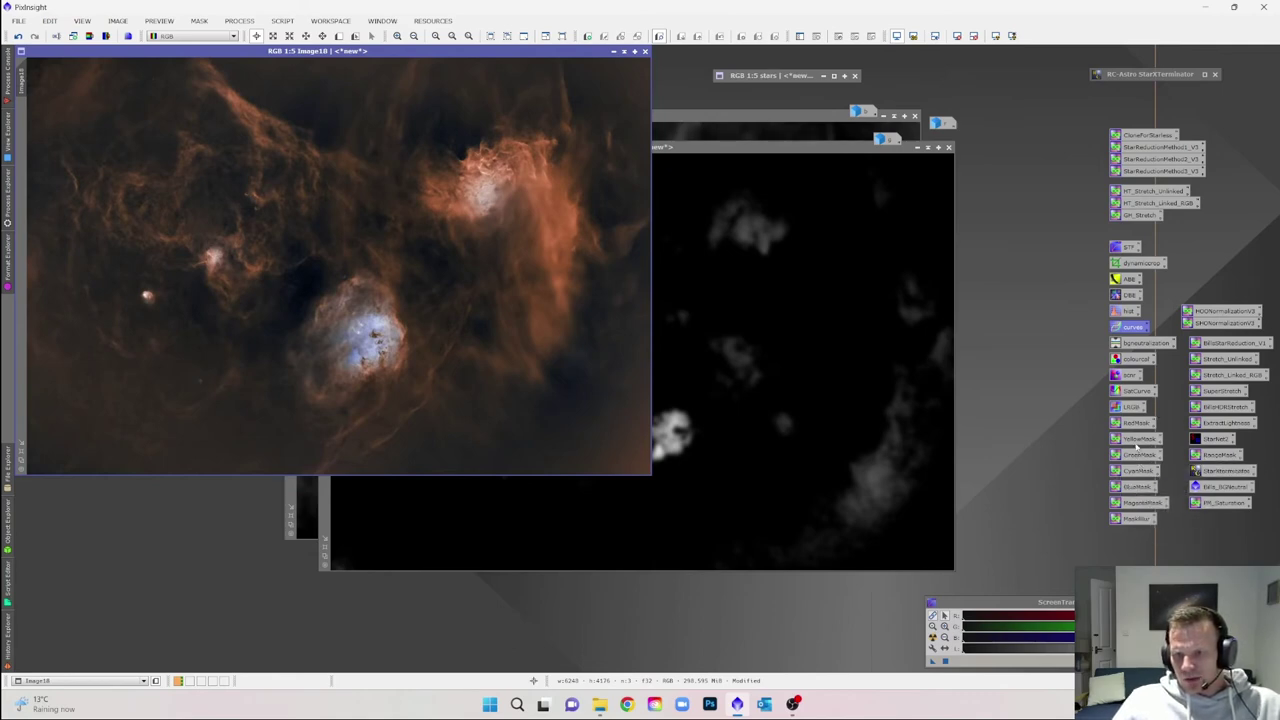
Generate a red mask from the colour image, blurred twice with MaskBlur, and apply it as the mask of the colour image.
left_click_drag(1135, 423, 436, 275)
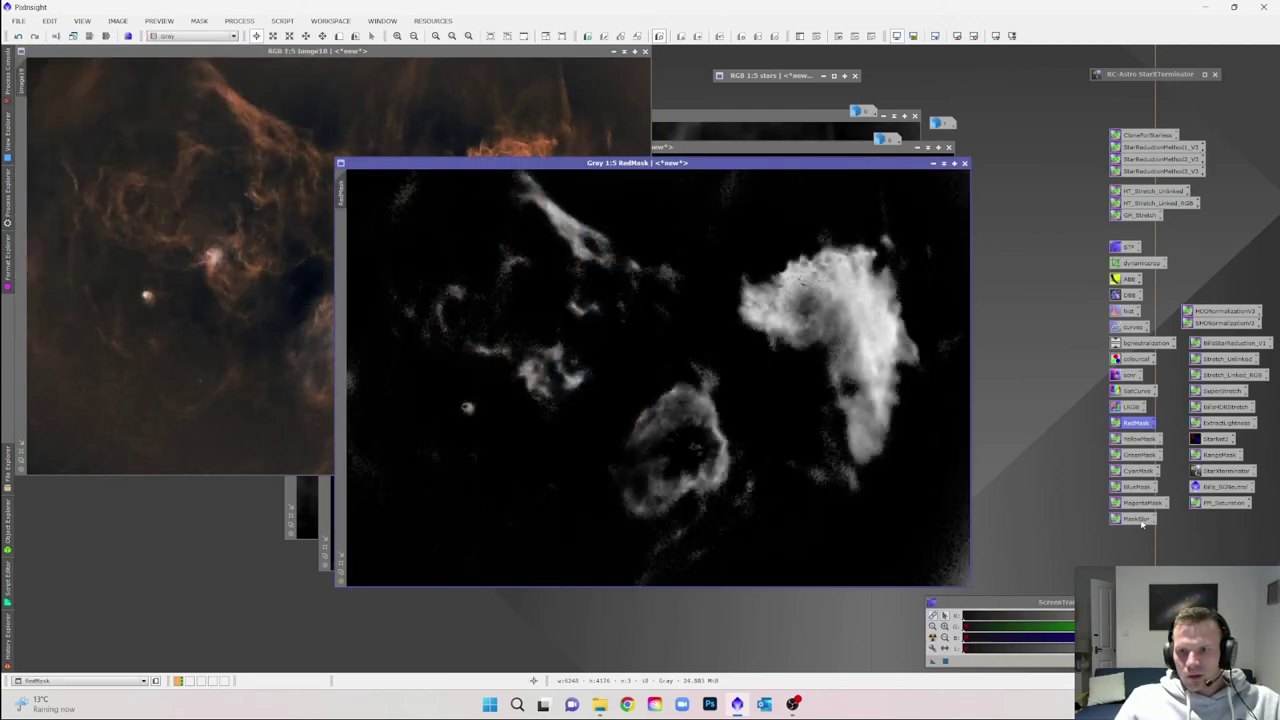
left_click_drag(1135, 518, 833, 441)
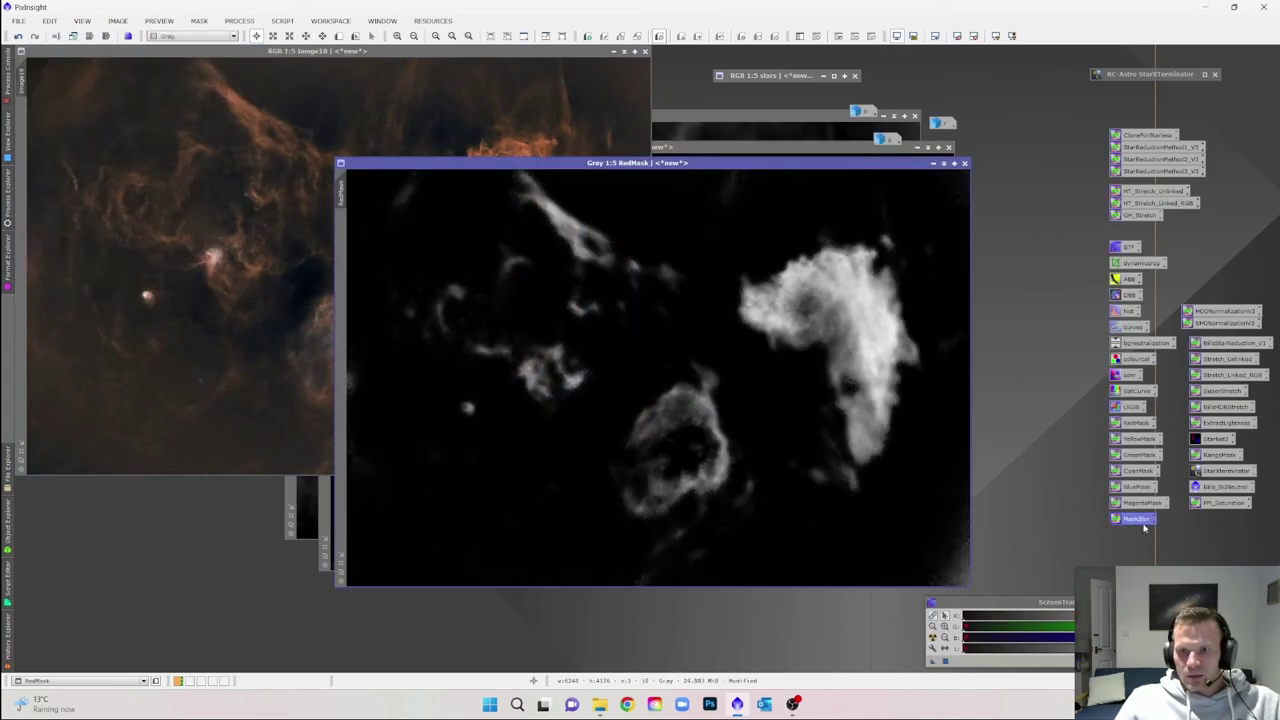
left_click_drag(1139, 519, 592, 376)
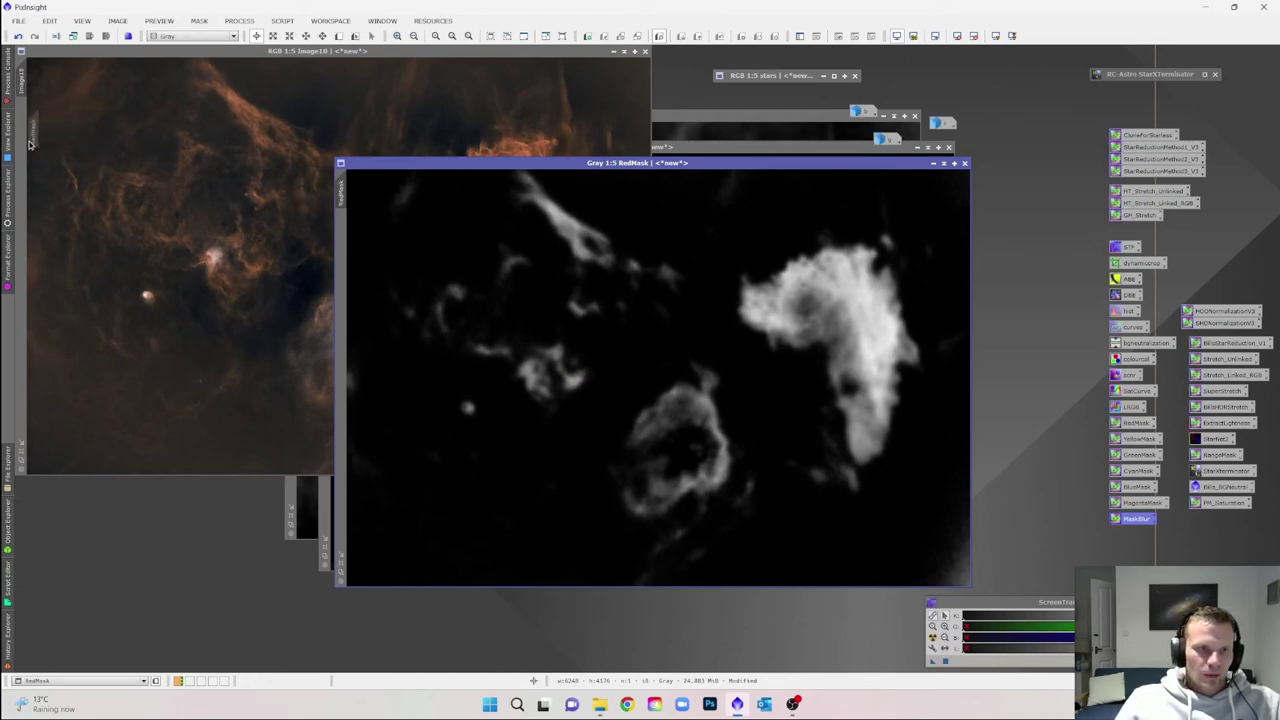
left_click_drag(30, 143, 30, 143)
left_click(260, 180)
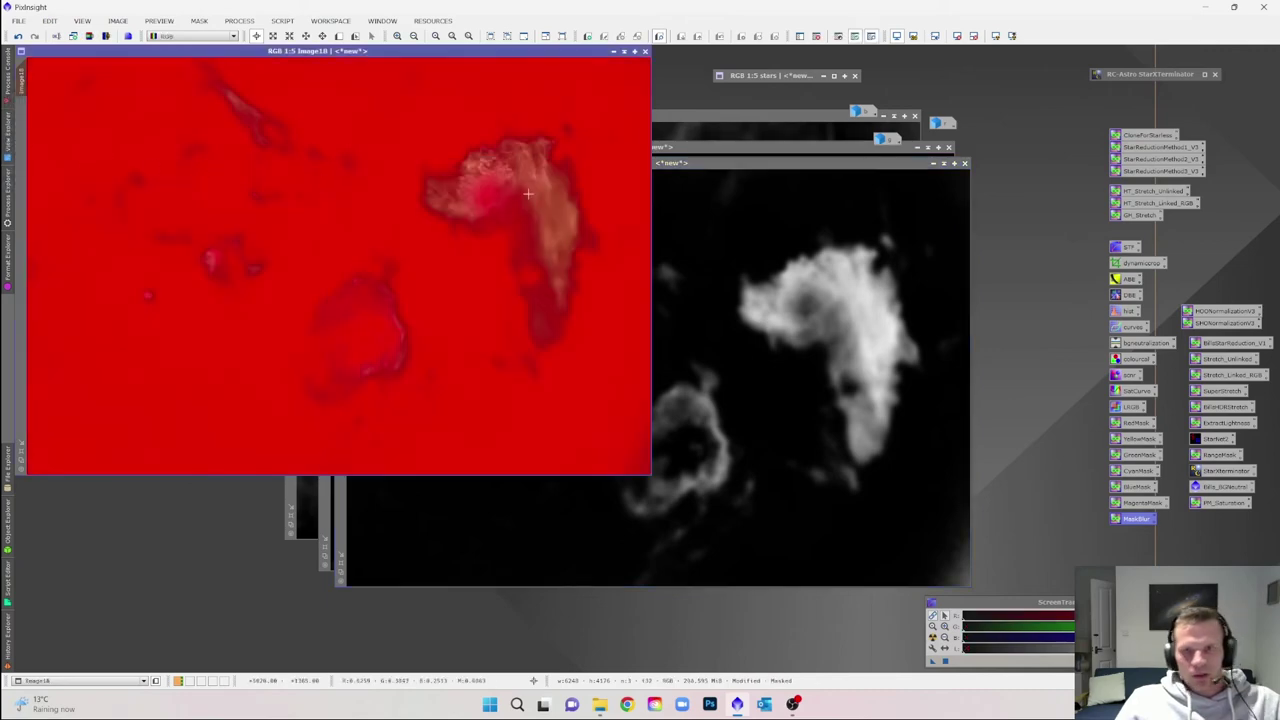
With real-time preview on, raise the red curve's midpoint to an output of about 0.54, apply it to the red-masked image, and reset CurvesTransformation.
double_click(1130, 329)
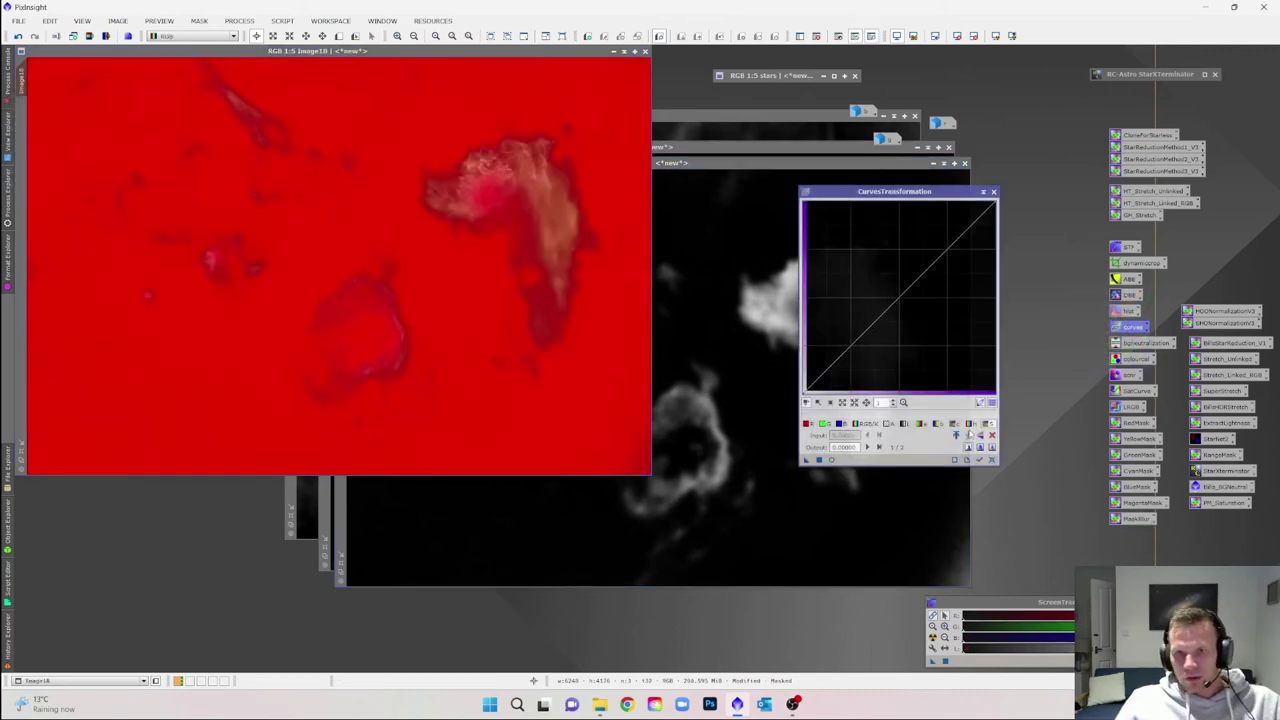
left_click(831, 461)
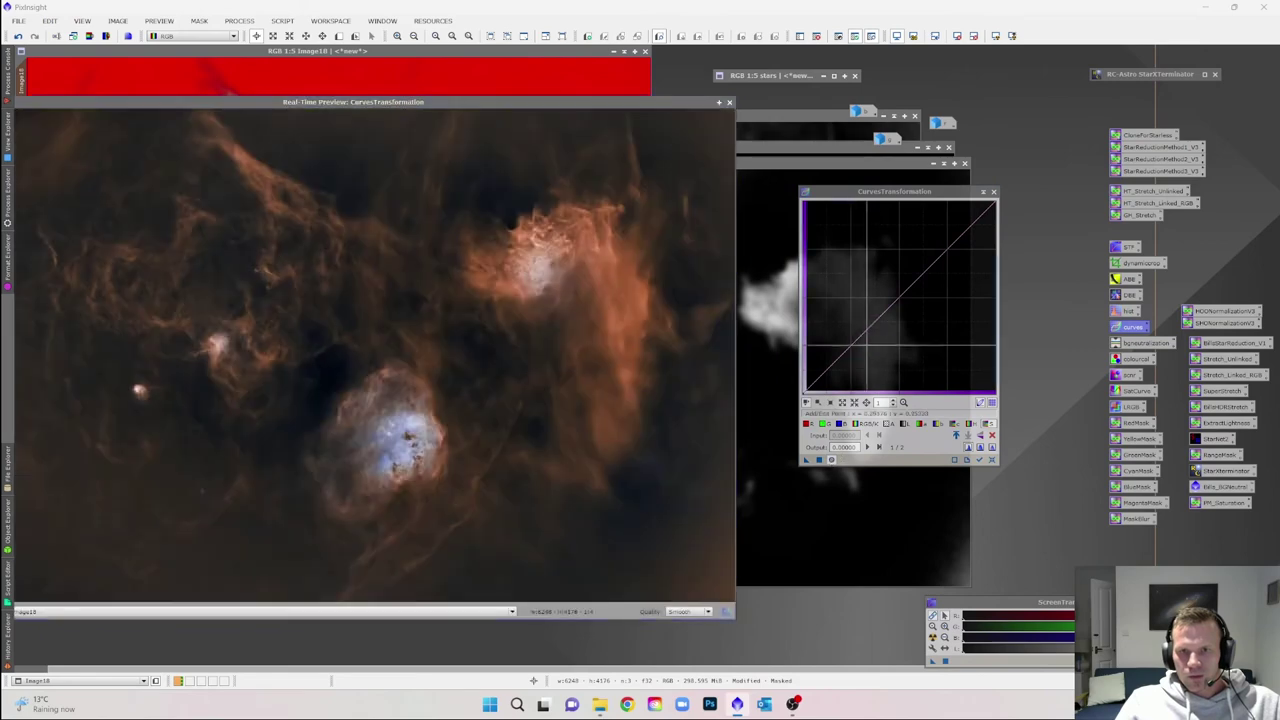
left_click(807, 424)
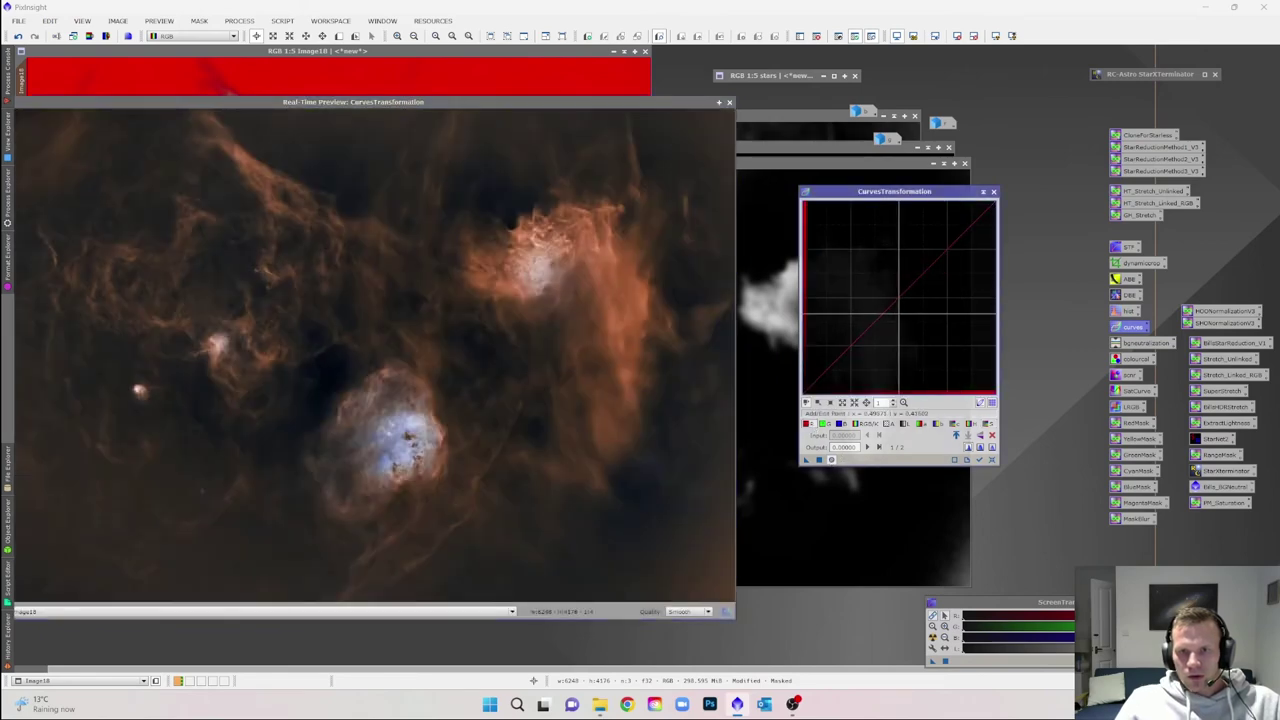
left_click_drag(899, 297, 896, 288)
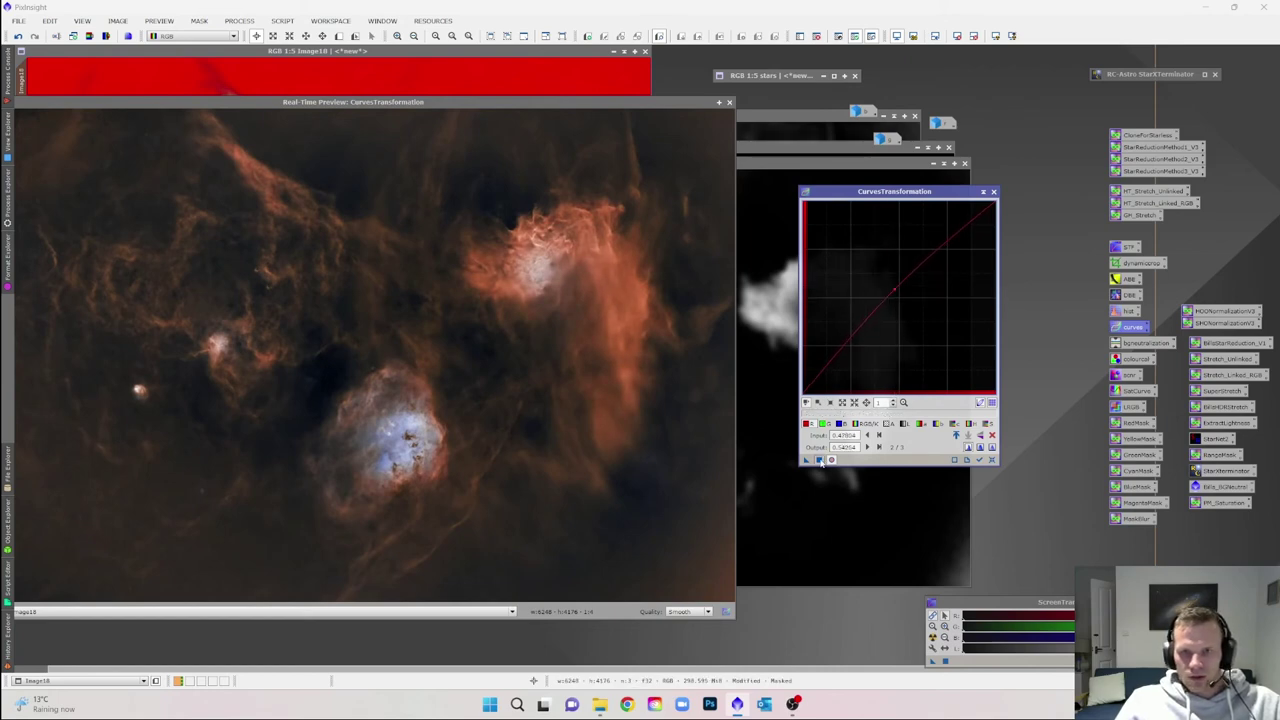
left_click(819, 460)
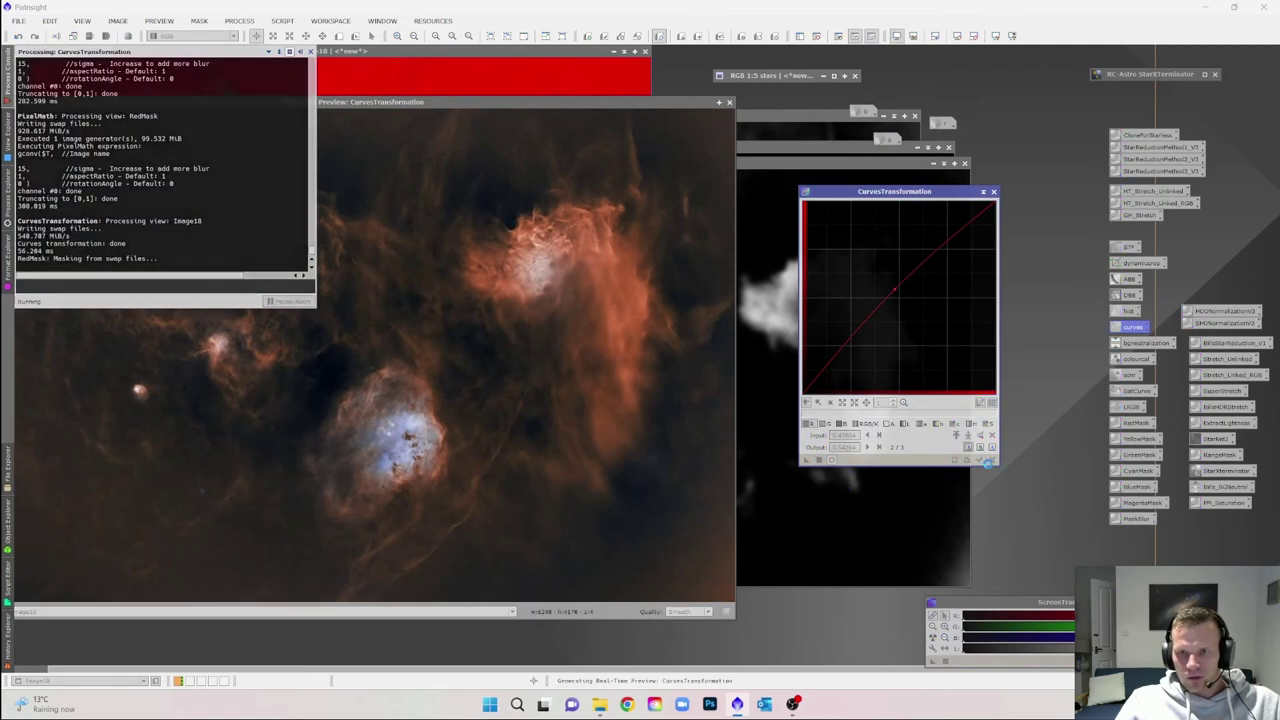
left_click(992, 460)
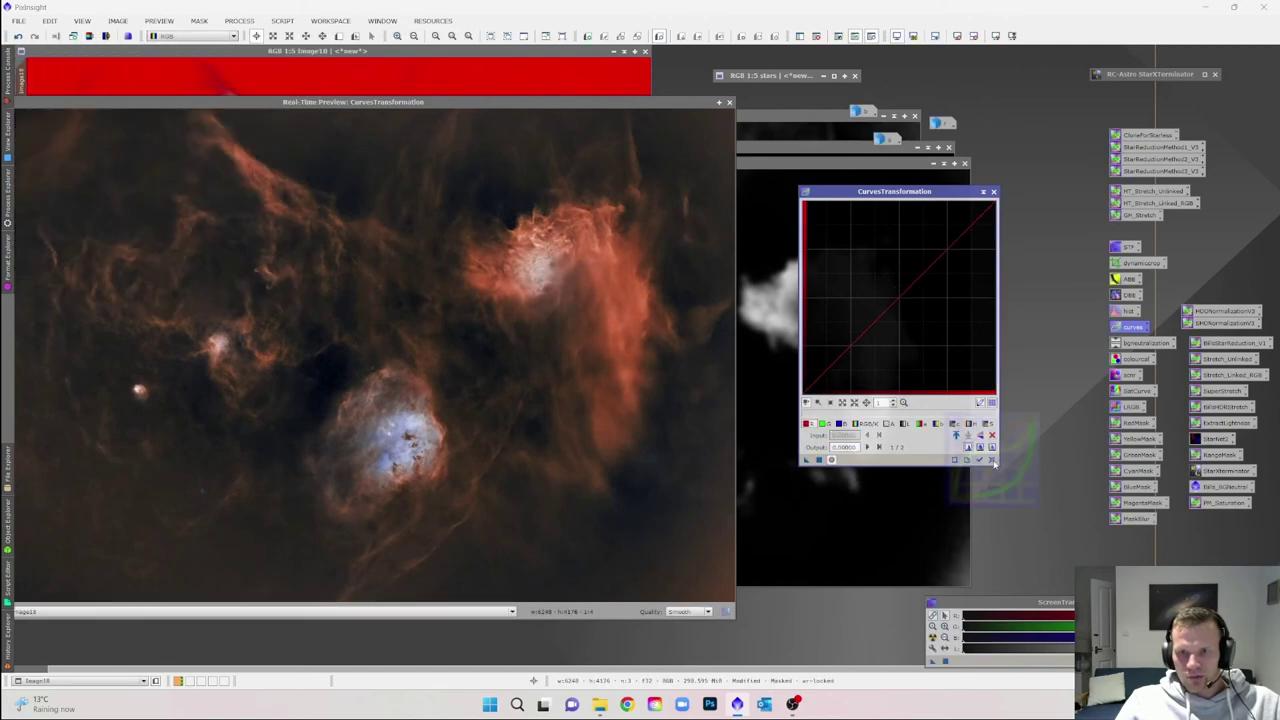
Add anchor points to the green curve along its diagonal at about 0.25, 0.50 and 0.75.
left_click(824, 424)
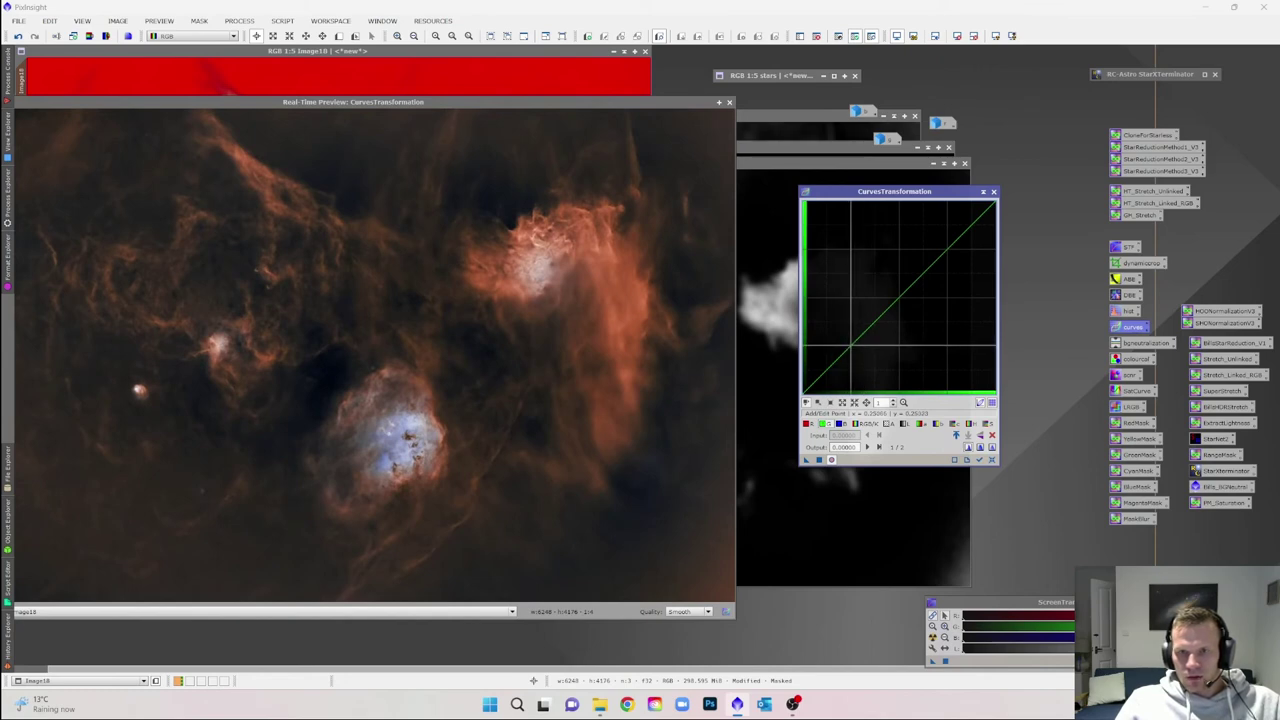
left_click(851, 344)
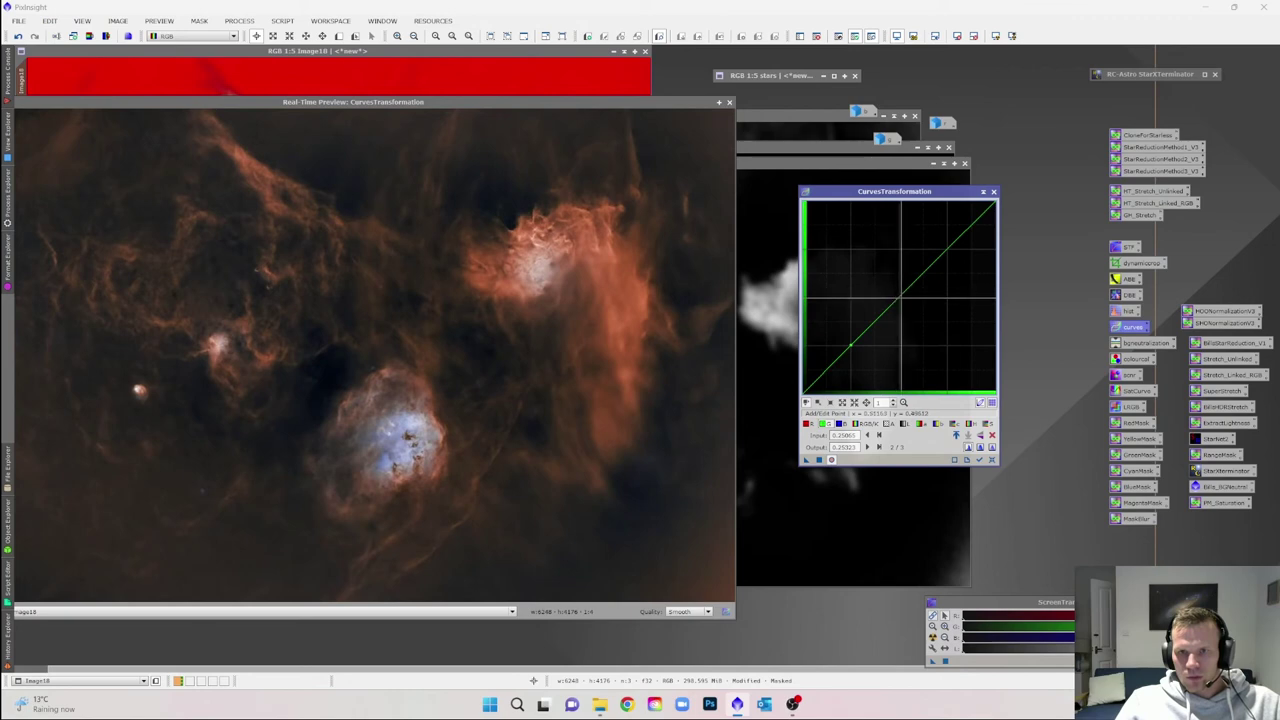
left_click(898, 298)
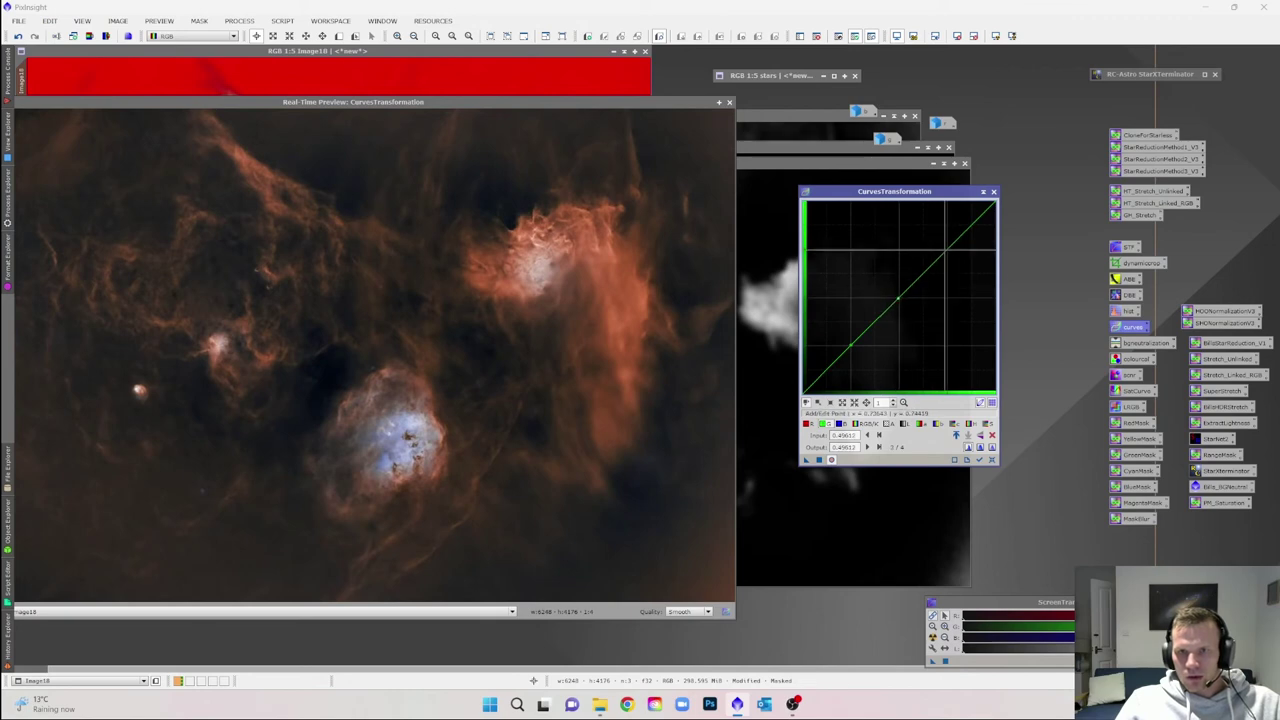
left_click(945, 250)
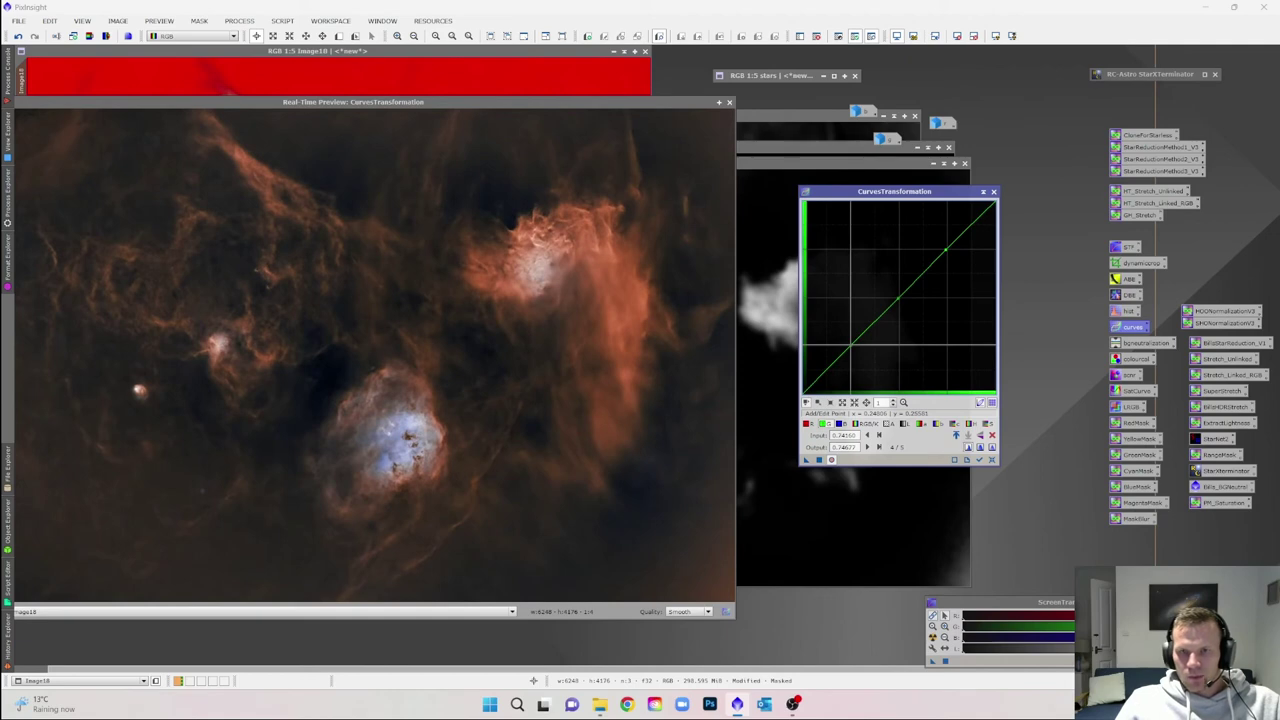
Shape the green curve into an S by lowering its shadow point and raising its highlight point to about 0.78, apply it, and reset the curves.
left_click(851, 344)
mouse_move(851, 344)
left_mouse_down()
mouse_move(864, 367)
mouse_move(854, 361)
left_mouse_up()
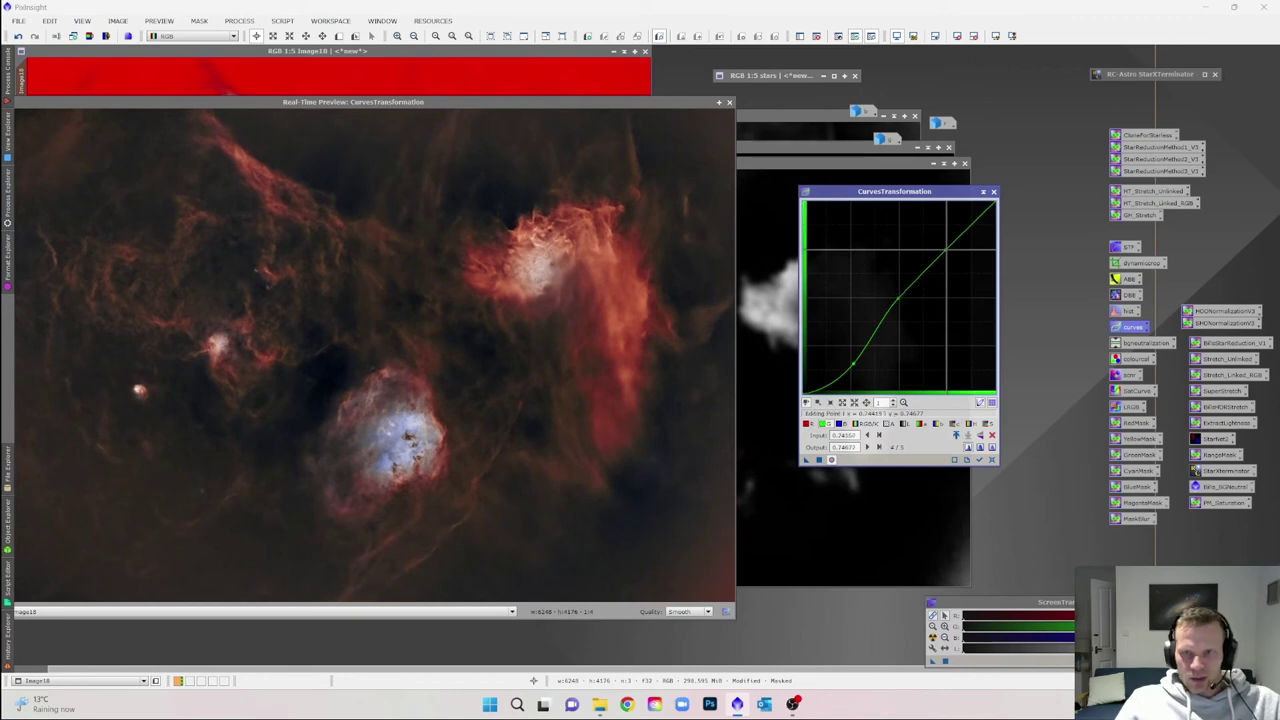
left_click_drag(946, 248, 941, 244)
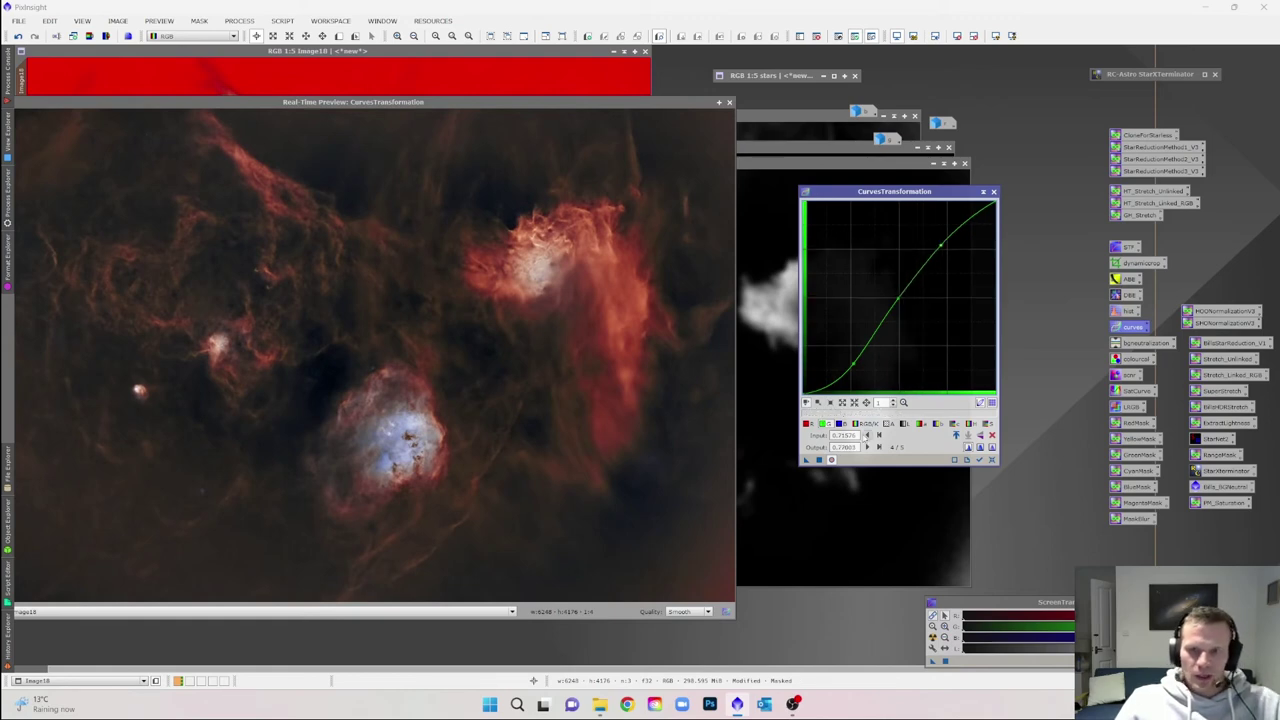
left_click(824, 460)
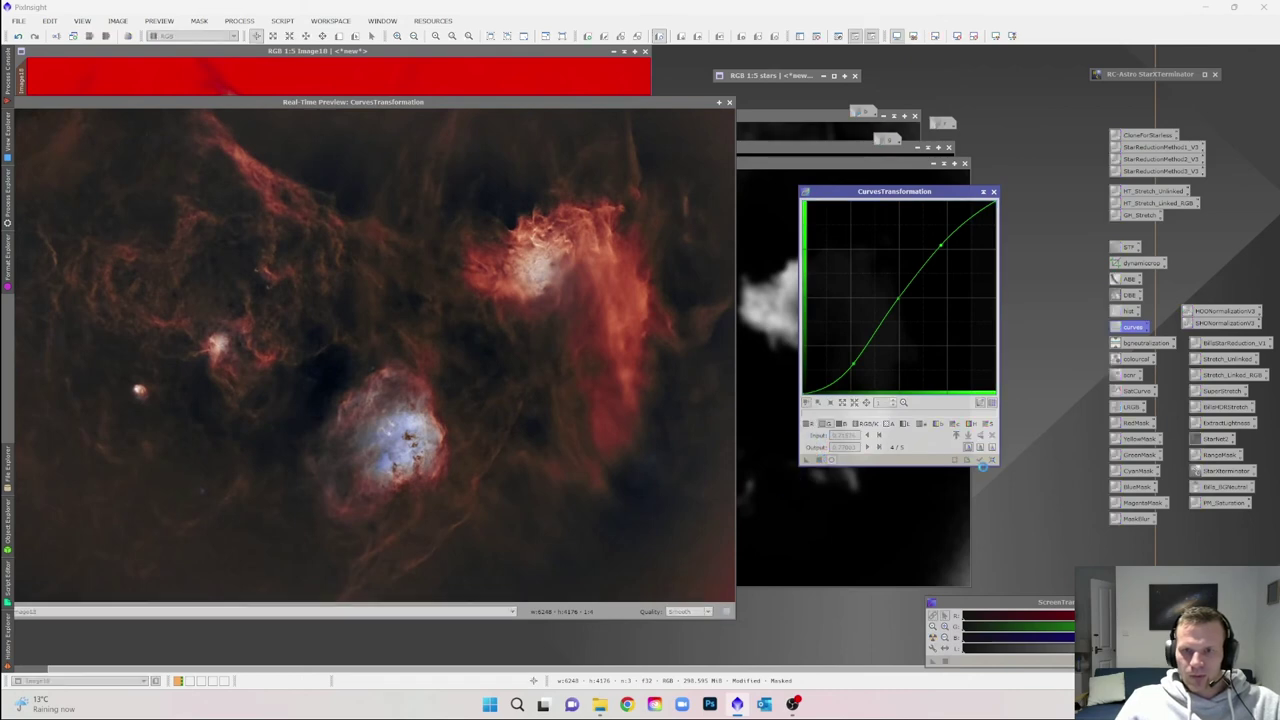
left_click(993, 460)
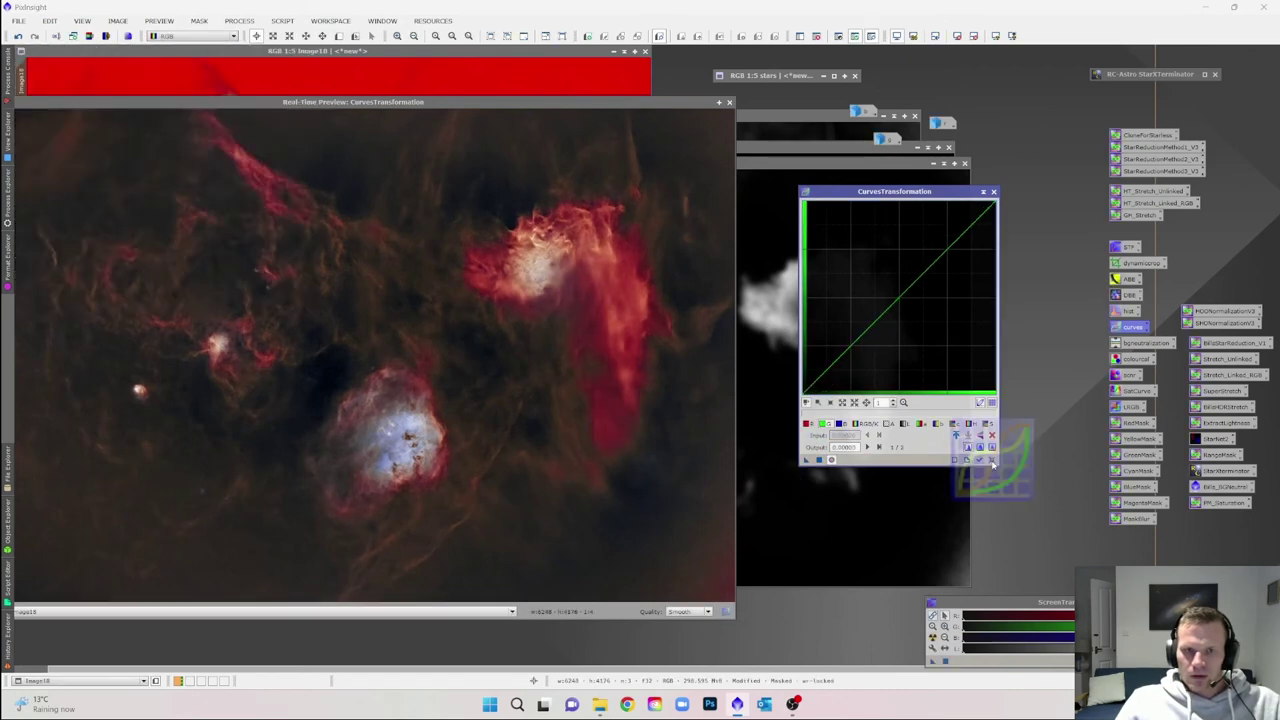
Raise the saturation curve's midpoint to an output of about 0.53, apply it to the red-masked colour image, and reset the curves.
left_click(980, 423)
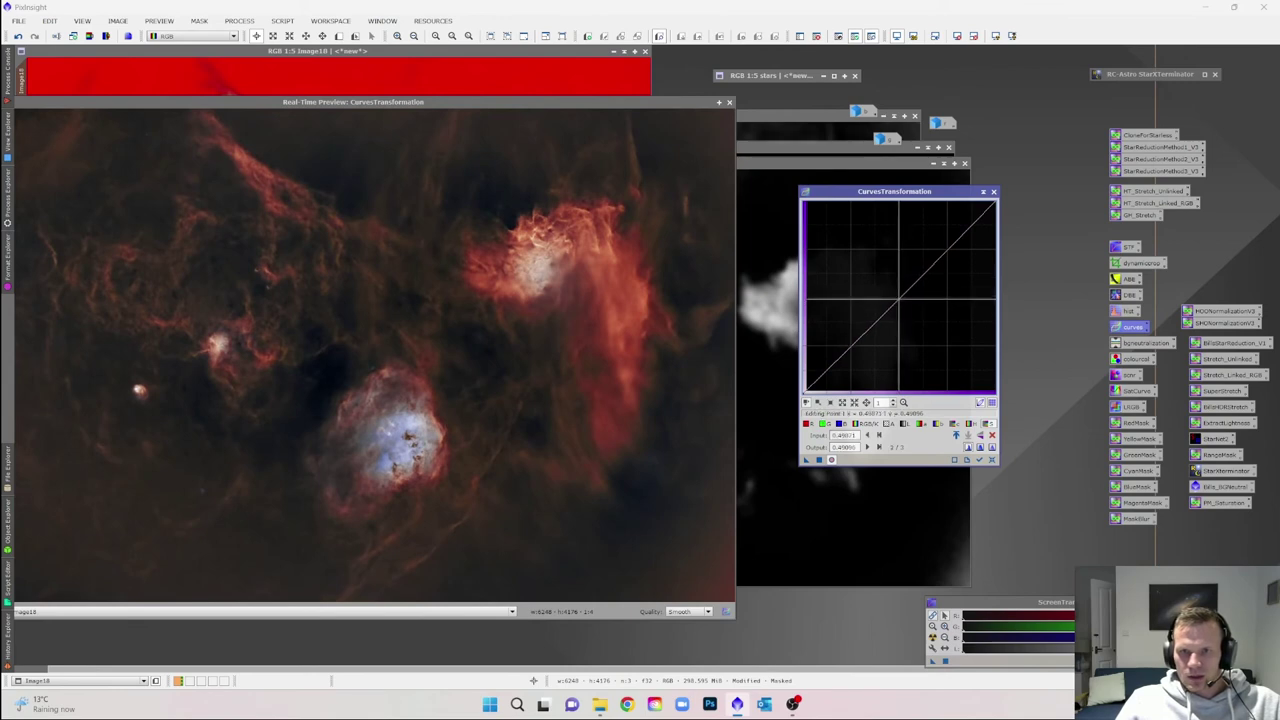
left_click_drag(899, 296, 893, 291)
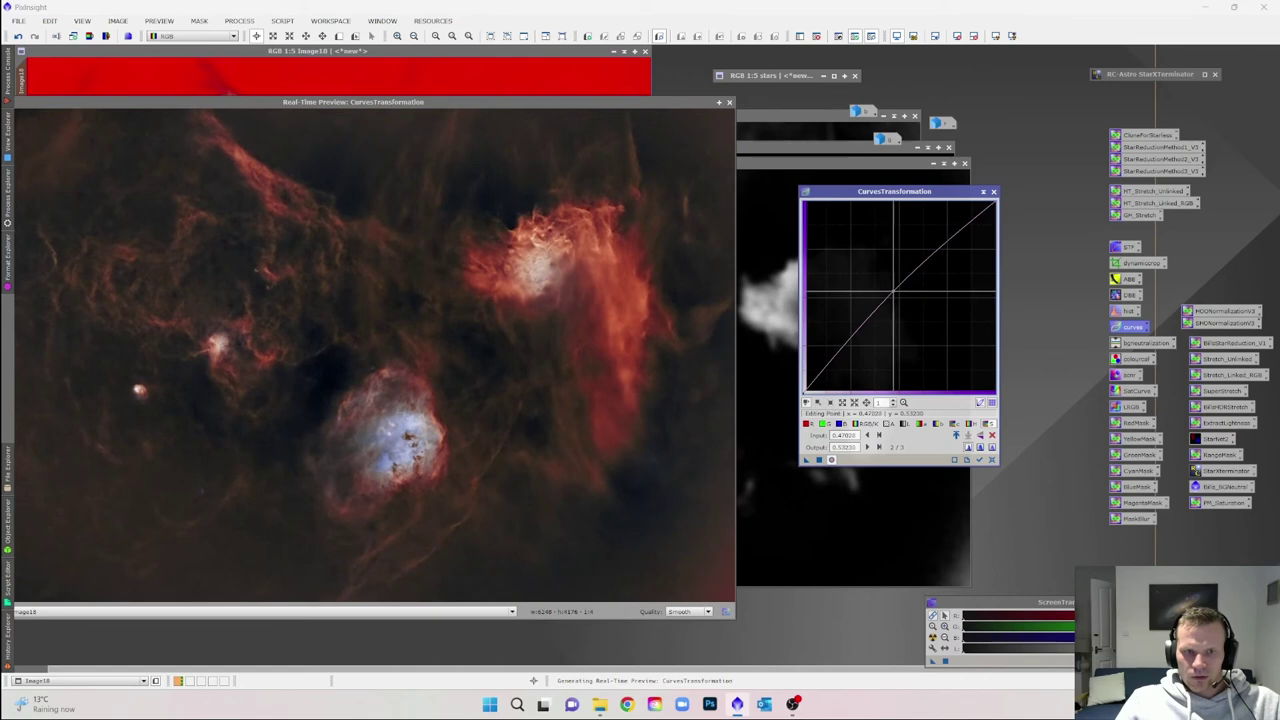
left_click(819, 460)
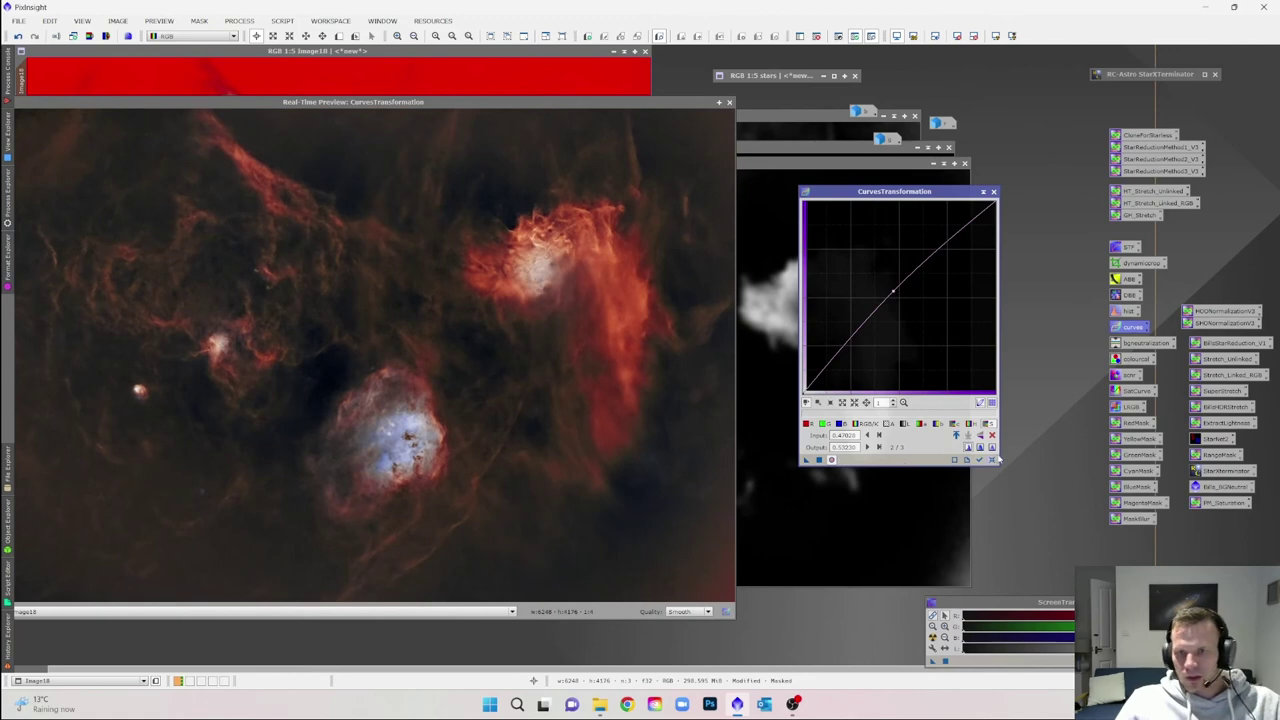
left_click(992, 460)
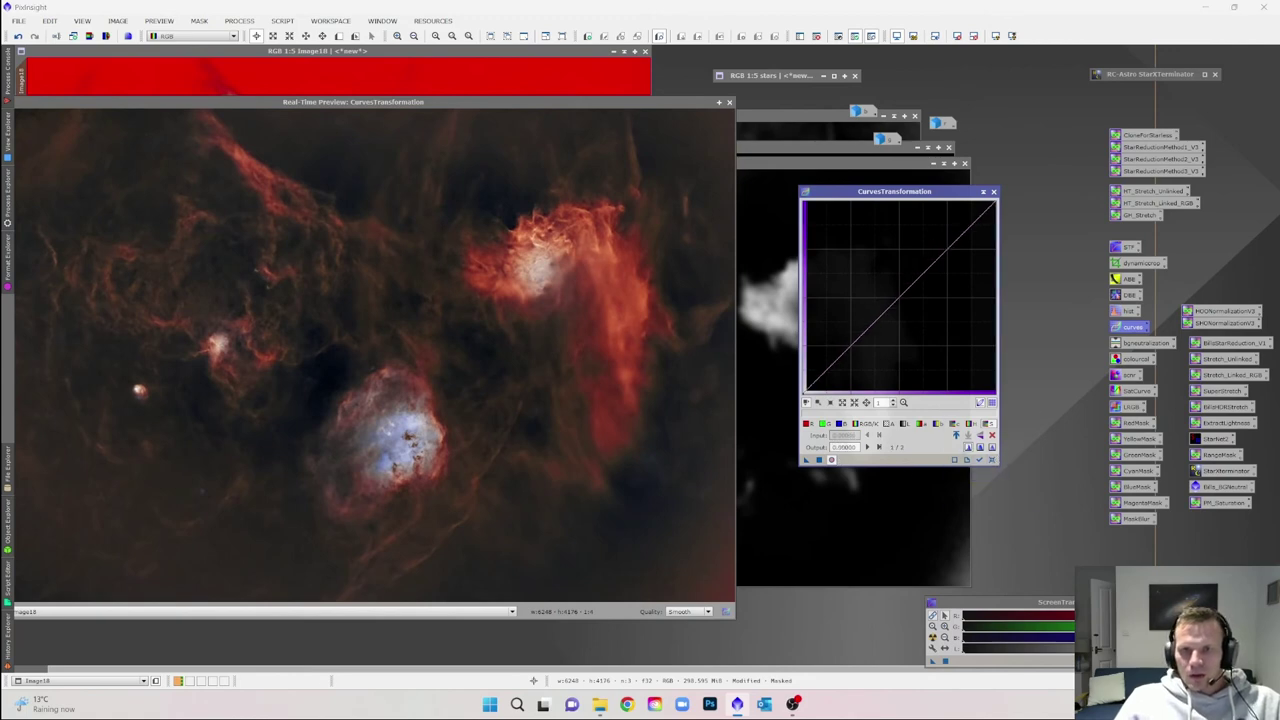
Close CurvesTransformation and its real-time preview, and remove the red mask from the colour image.
left_click(994, 192)
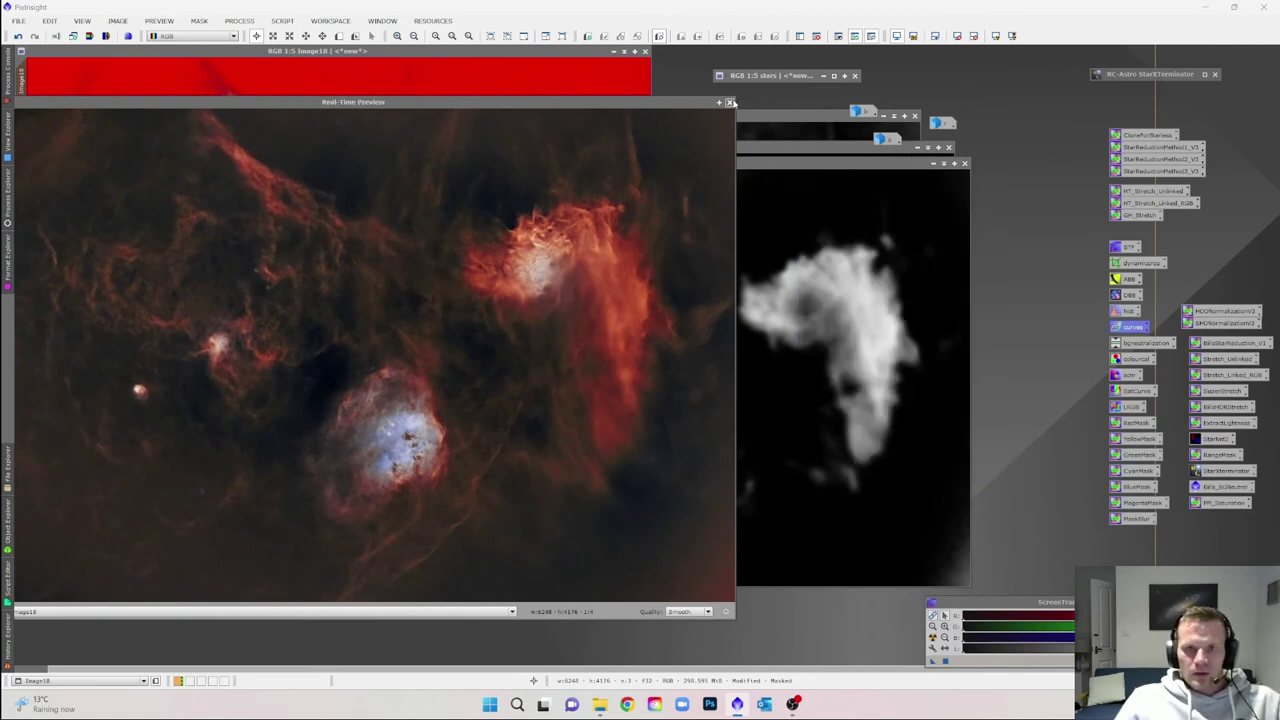
left_click(731, 103)
right_click(432, 178)
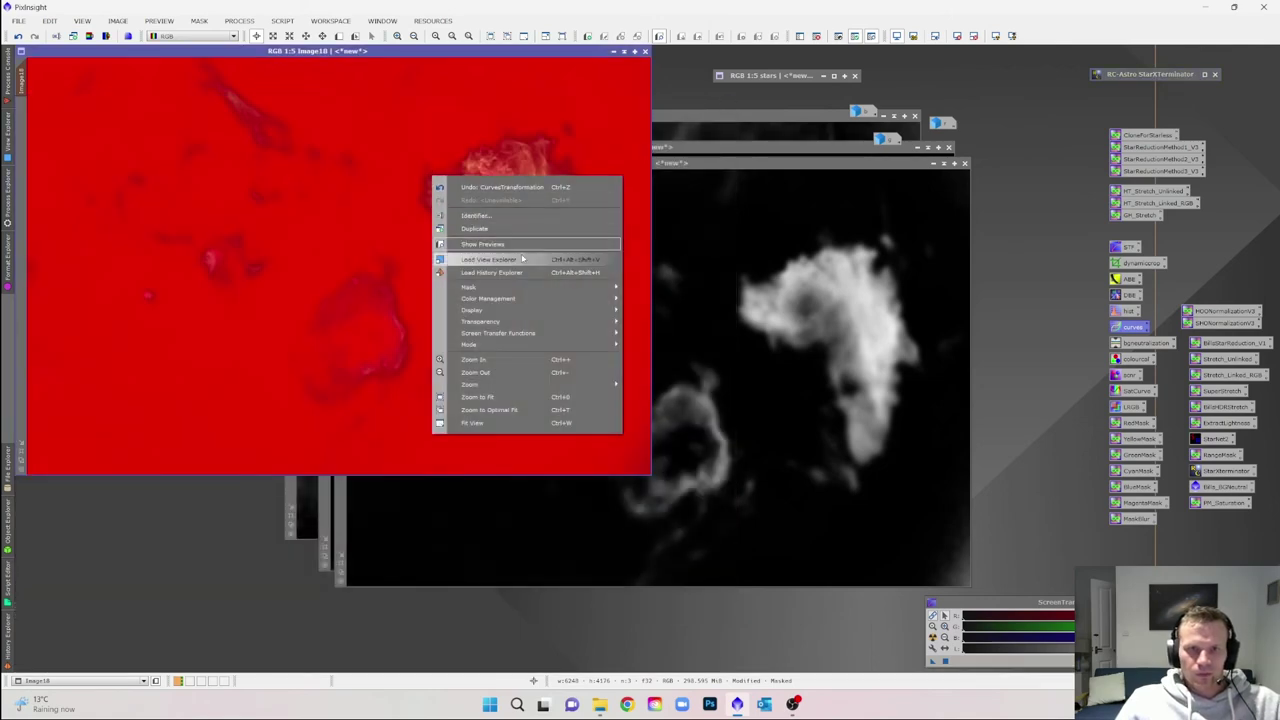
mouse_move(470, 287)
left_click(659, 307)
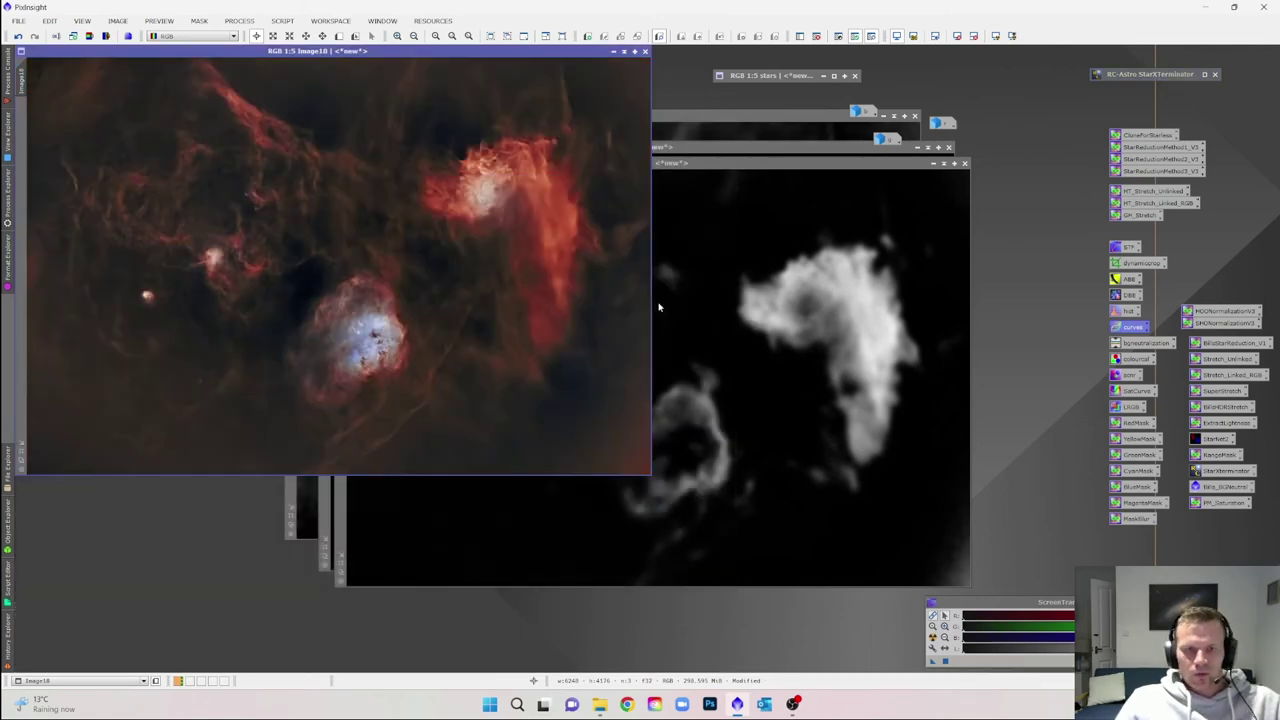
Close the RedMask, BlueMask and YellowMask images, discarding them without saving.
left_click(965, 163)
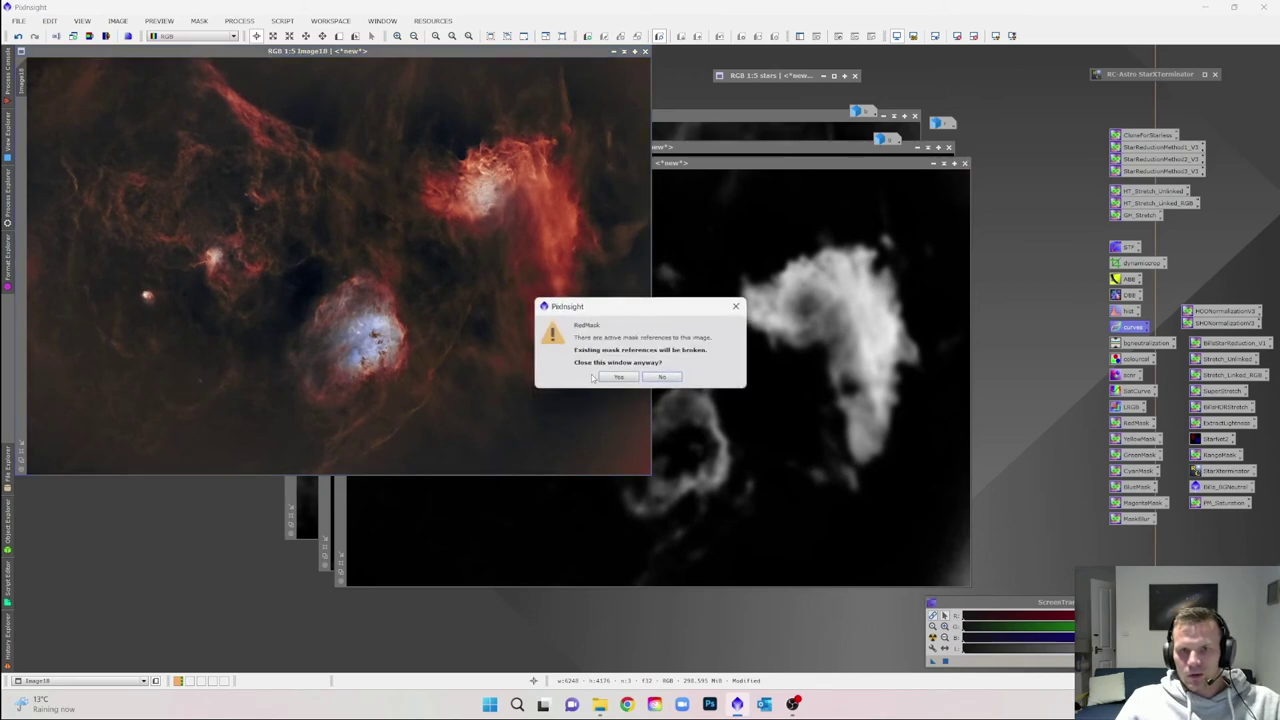
left_click(617, 376)
left_click(948, 147)
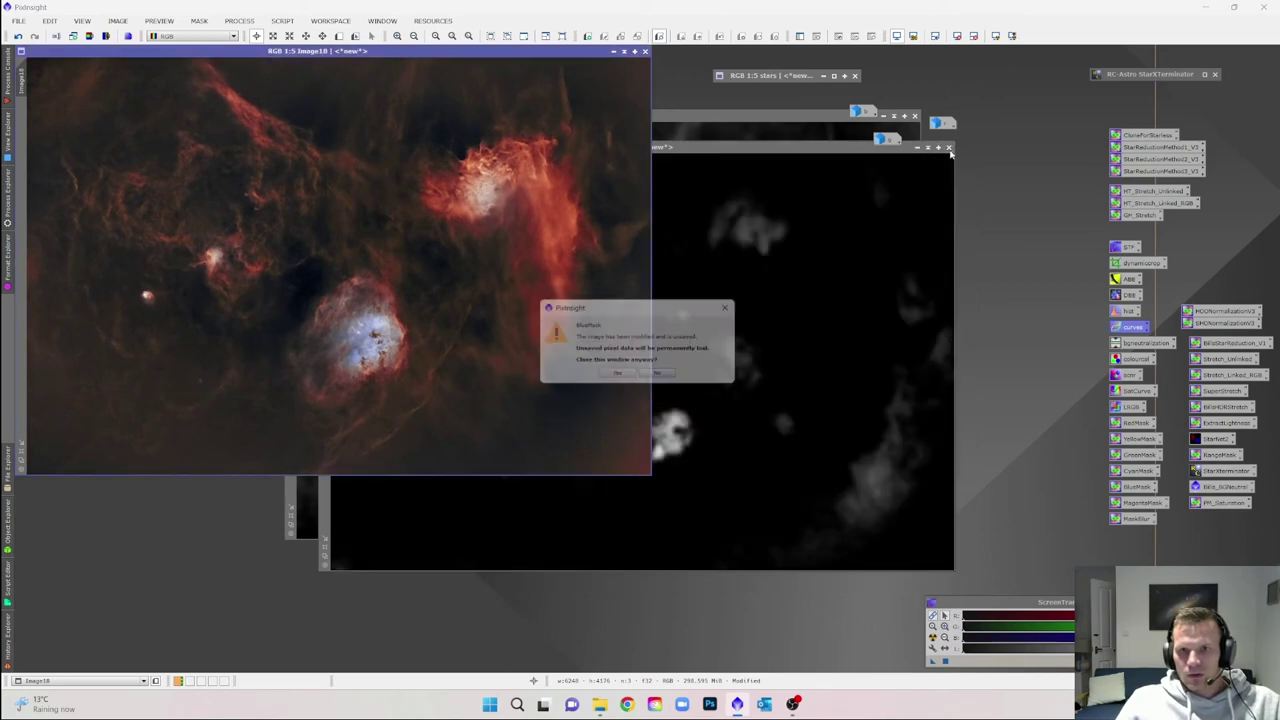
left_click(628, 377)
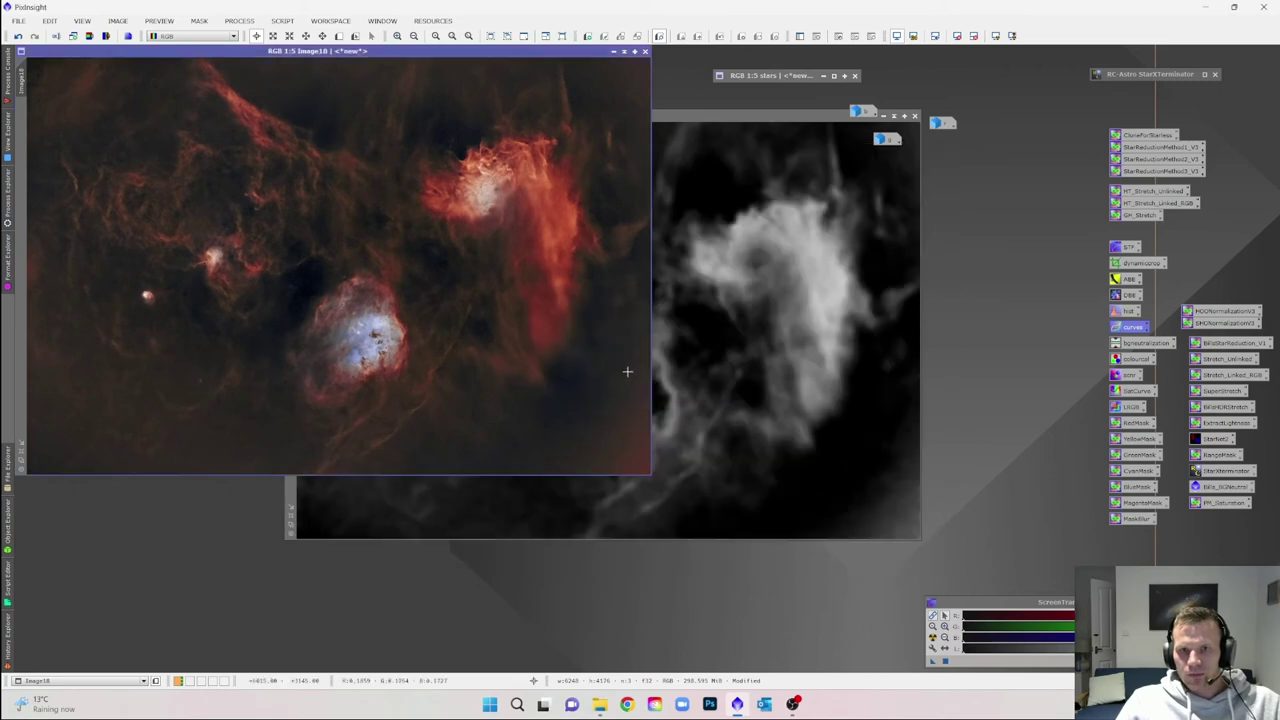
left_click(914, 117)
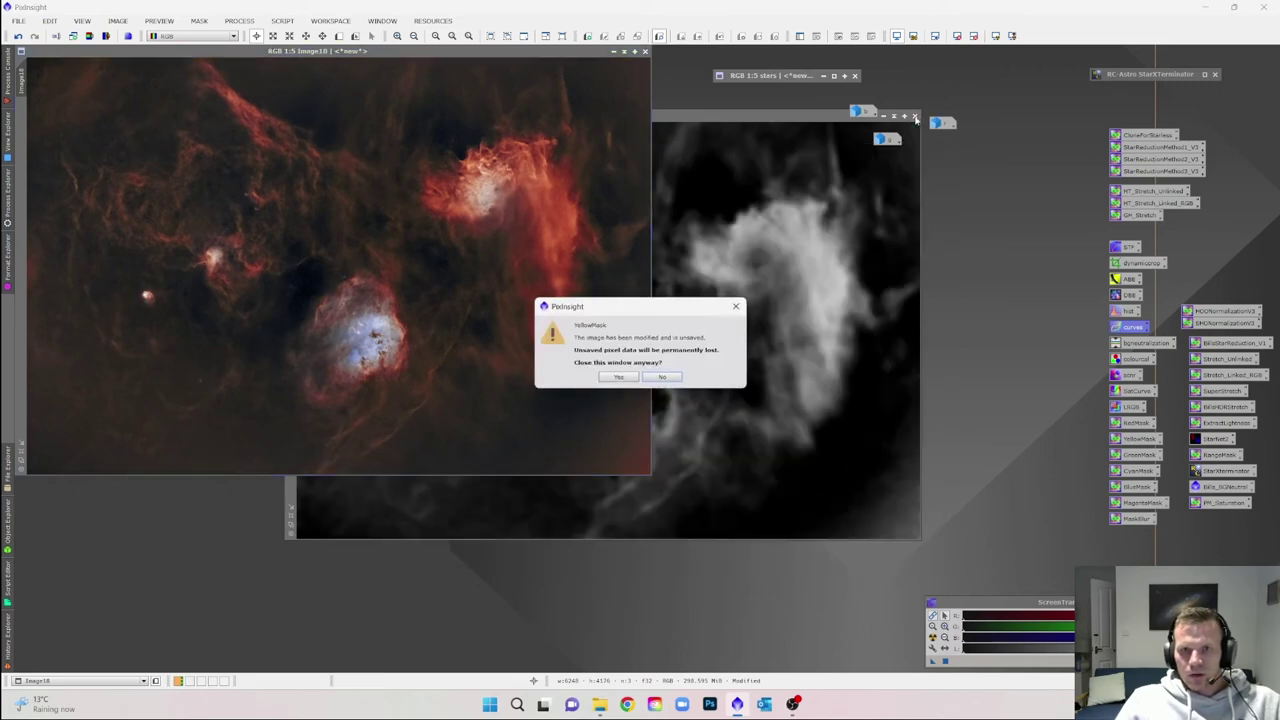
left_click(617, 377)
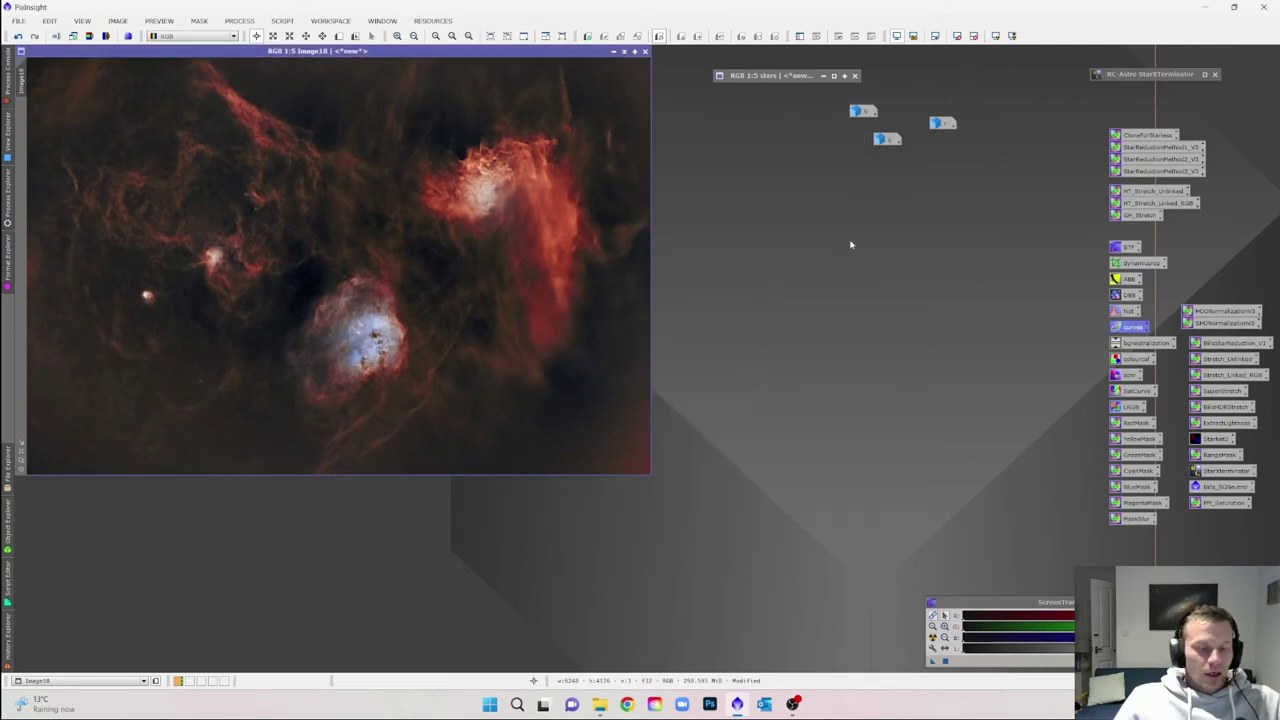
Load the colour image into HistogramTransformation with real-time preview and raise the red channel's shadows clipping point slightly.
double_click(1116, 312)
left_click(854, 402)
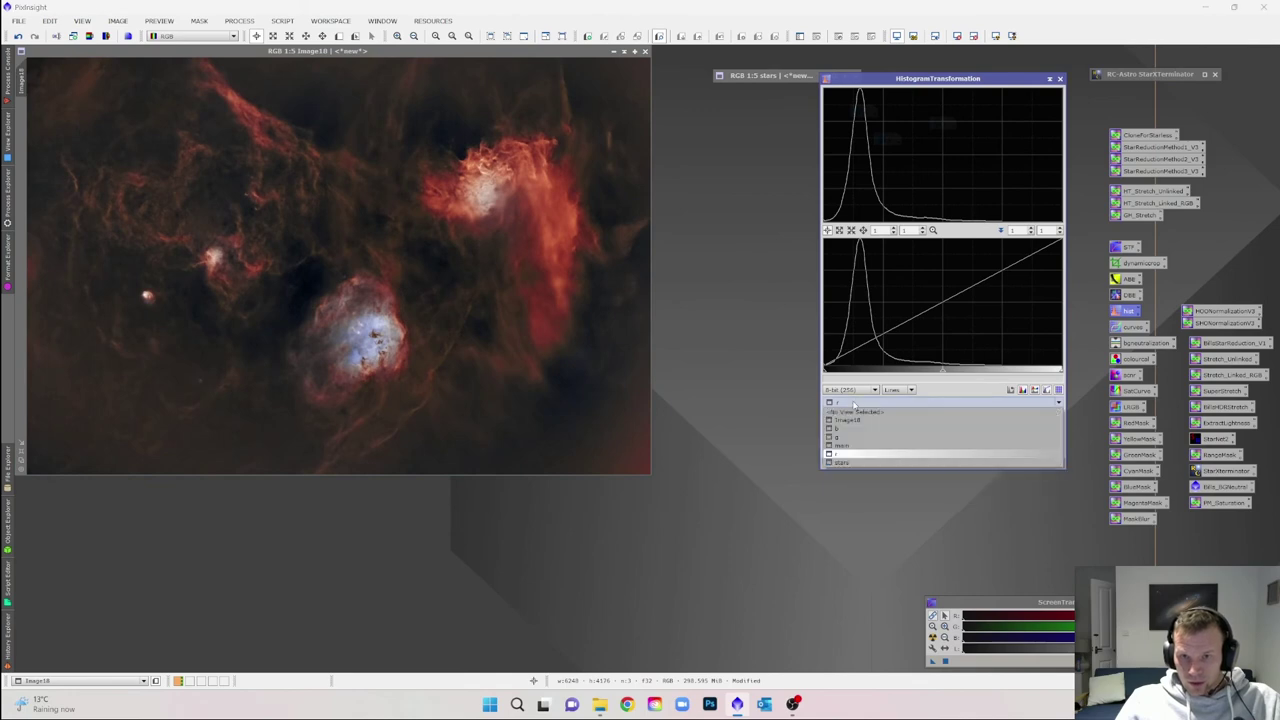
left_click(853, 422)
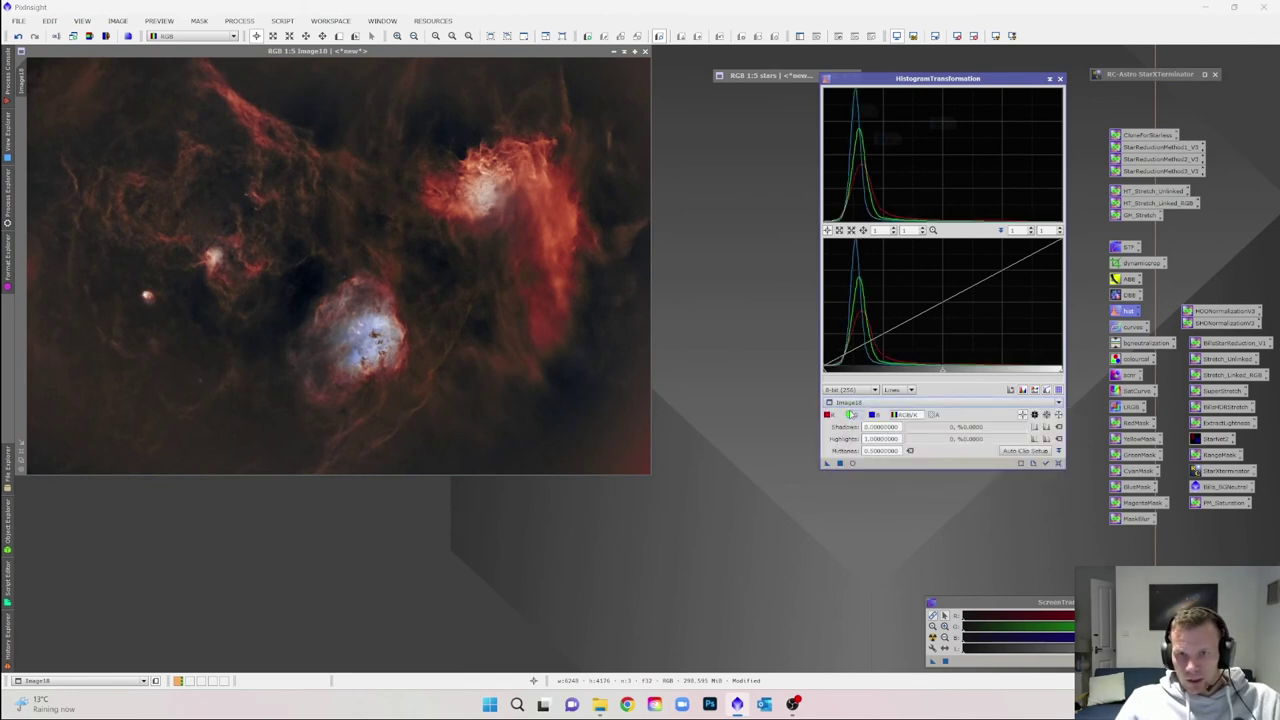
left_click(828, 415)
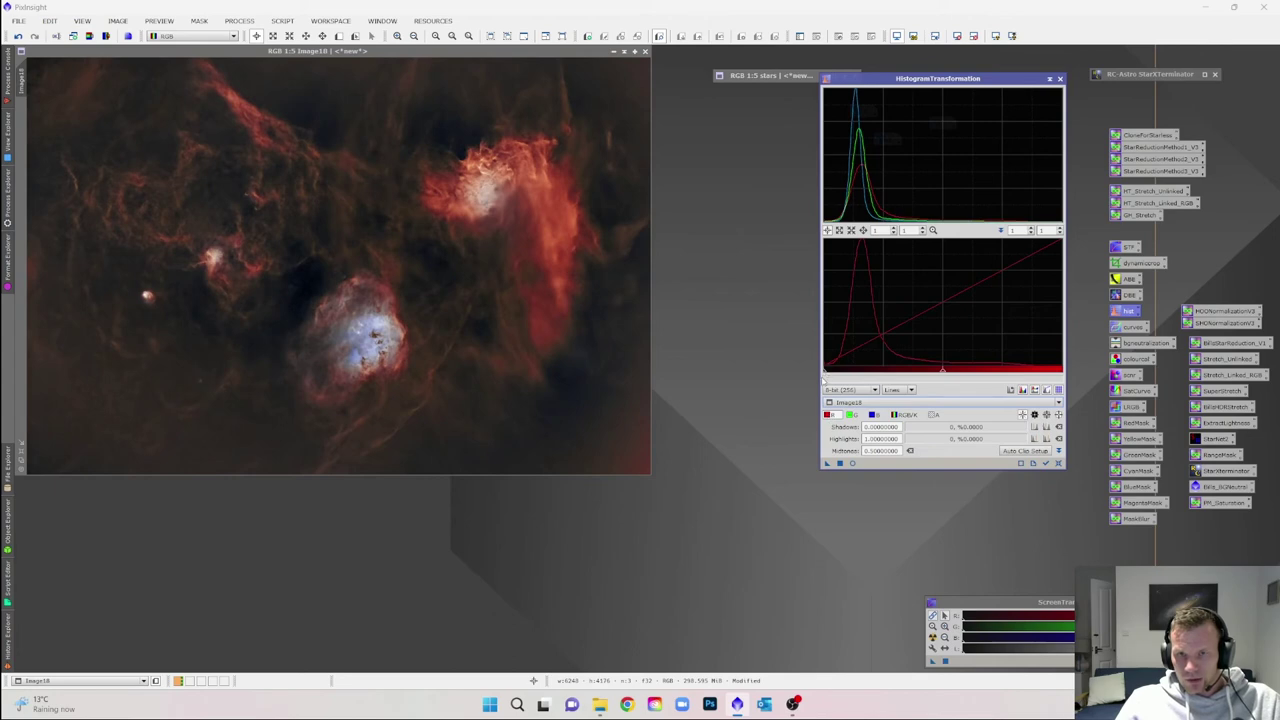
left_click(852, 463)
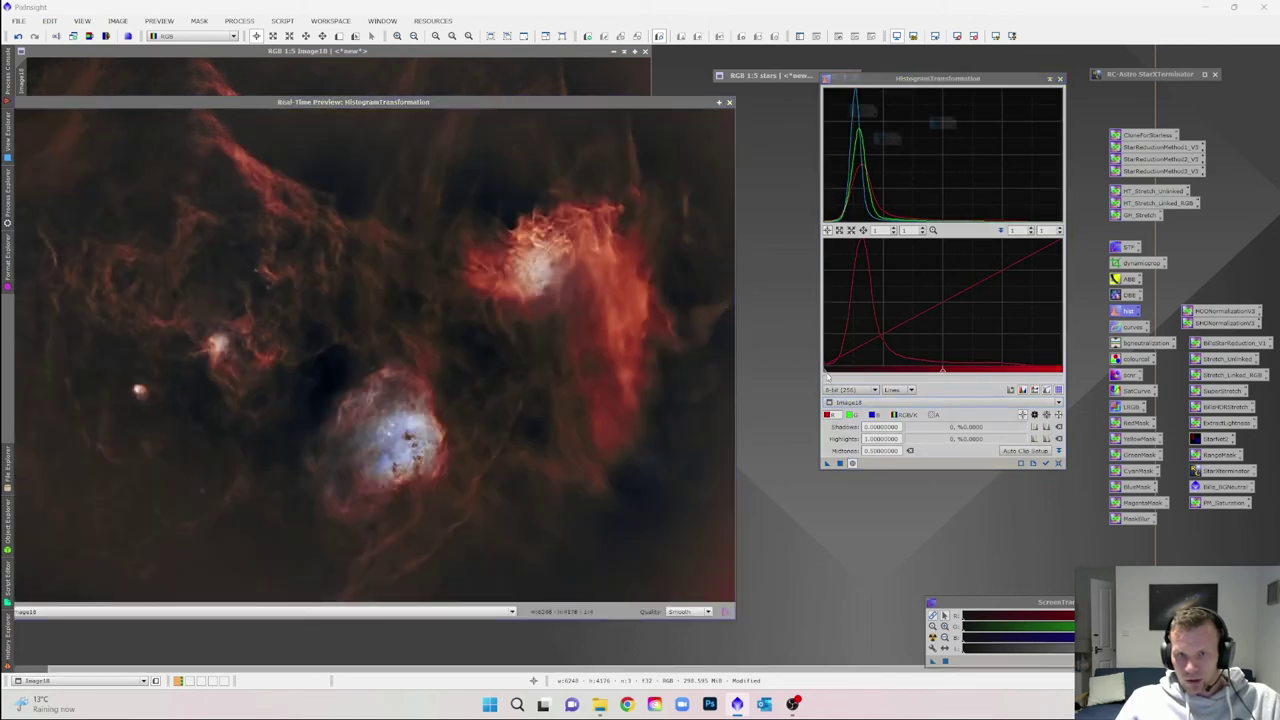
left_click(825, 372)
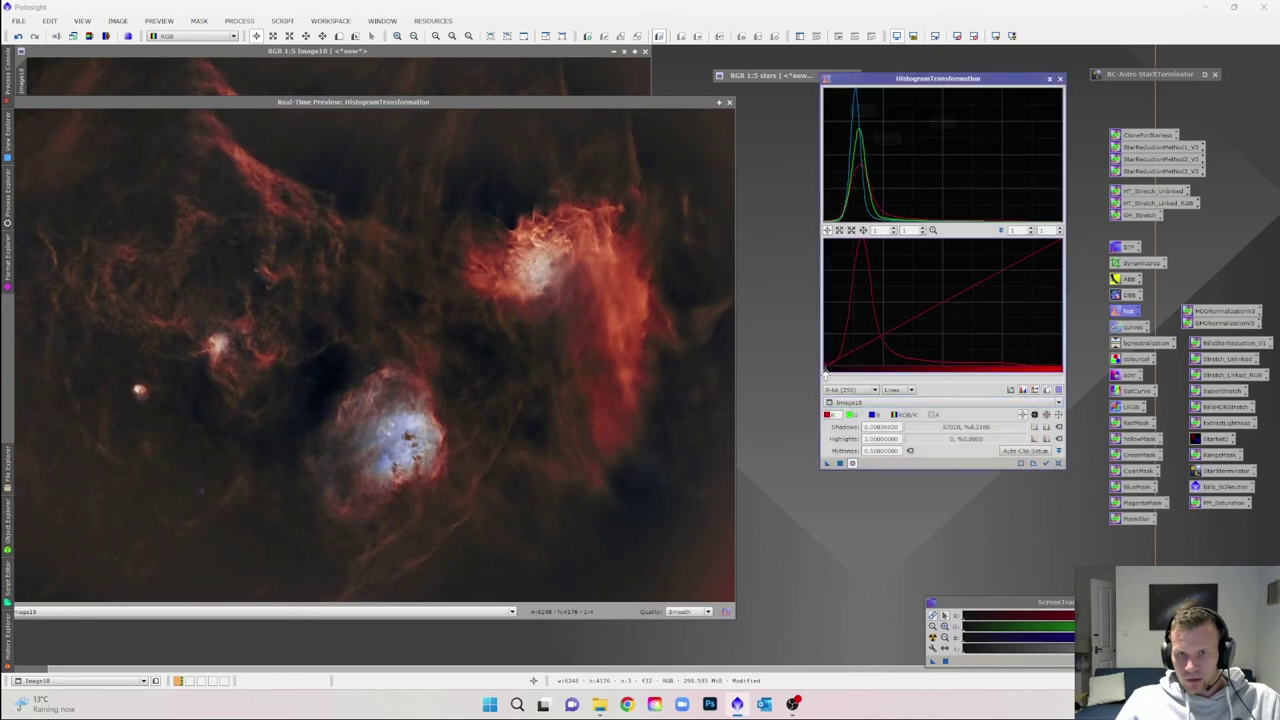
left_click_drag(825, 374, 828, 374)
Raise the green channel's shadows clipping point to about 0.023, apply the histogram adjustment to the colour image, and reset and close HistogramTransformation.
left_click(850, 414)
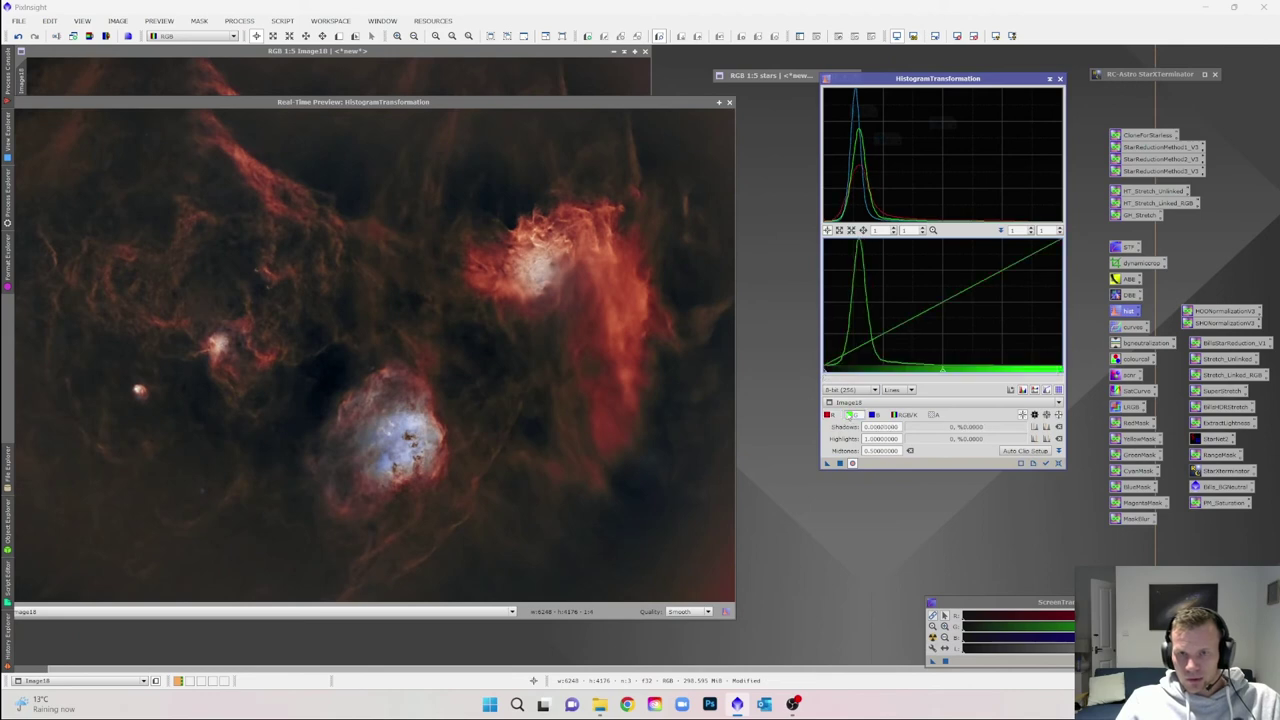
left_click(839, 463)
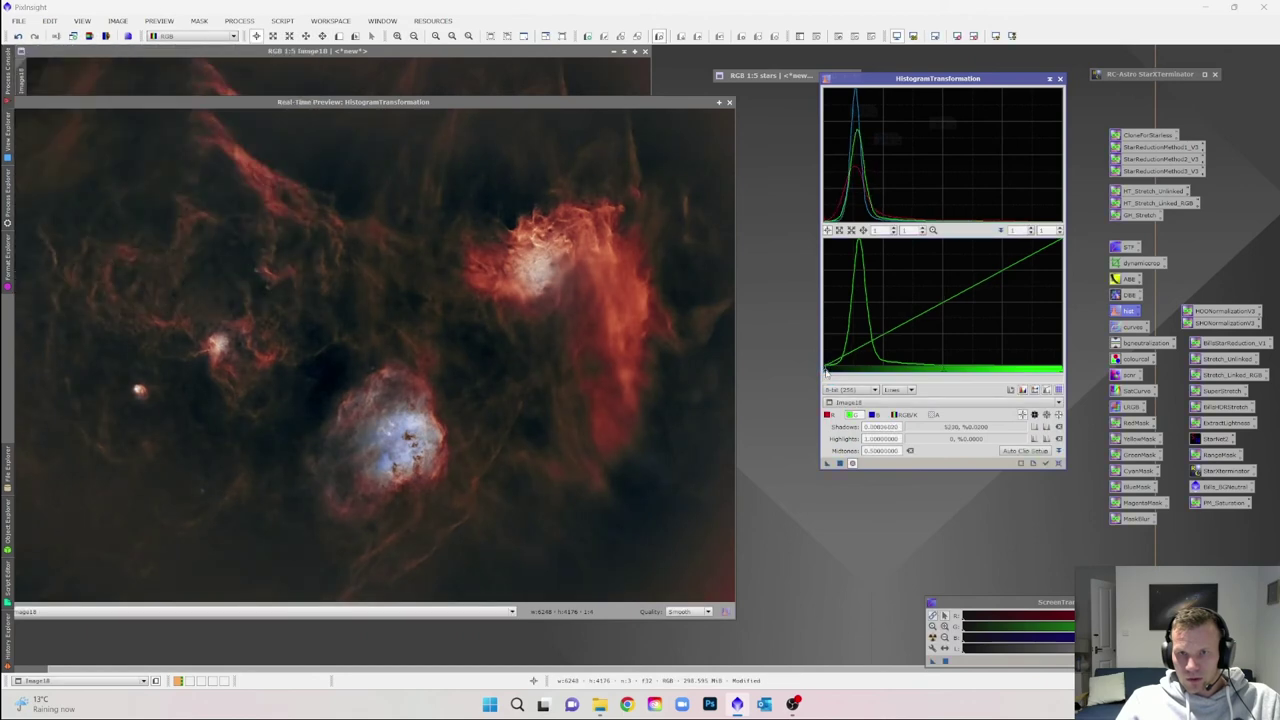
left_click_drag(826, 372, 832, 371)
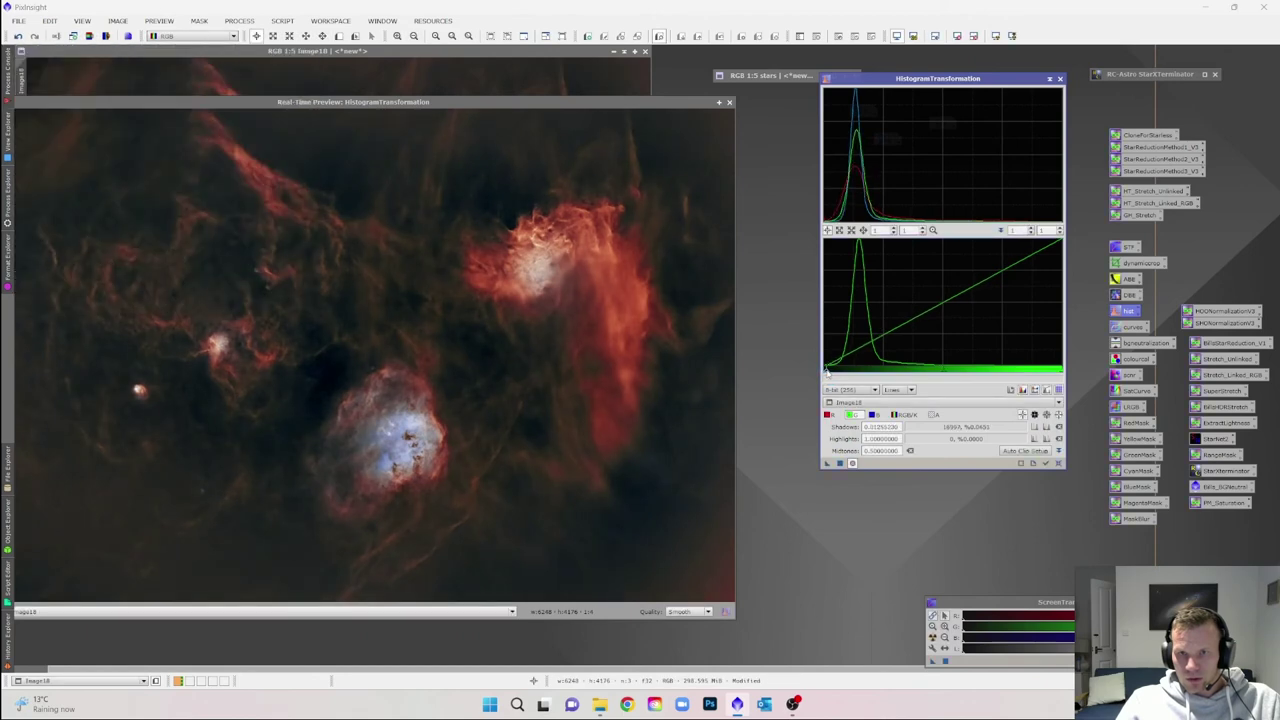
left_click(838, 464)
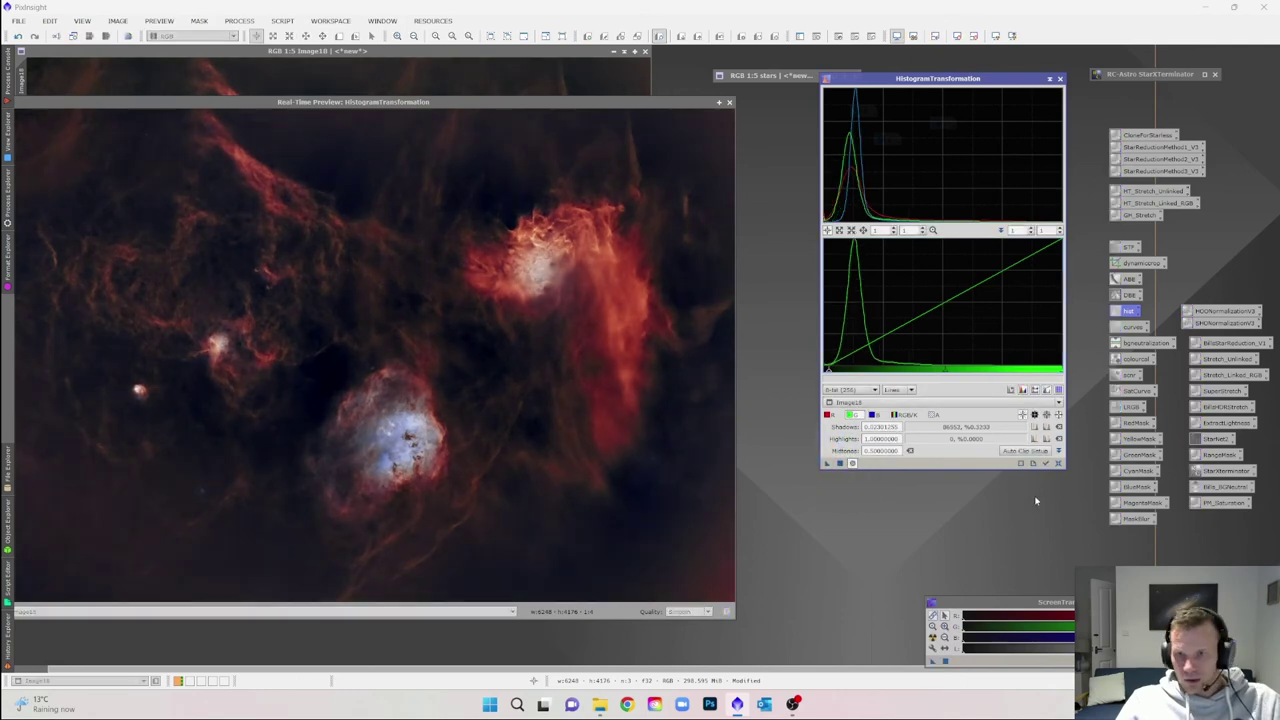
left_click(1059, 463)
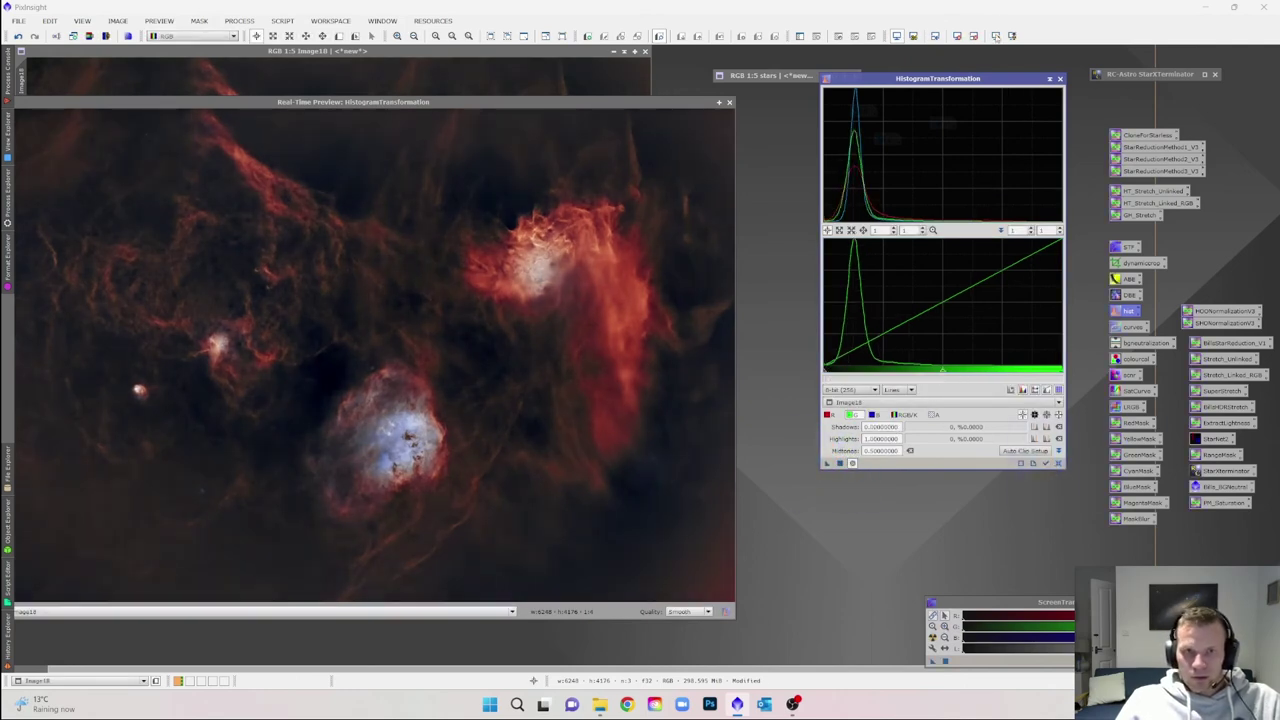
left_click(1060, 79)
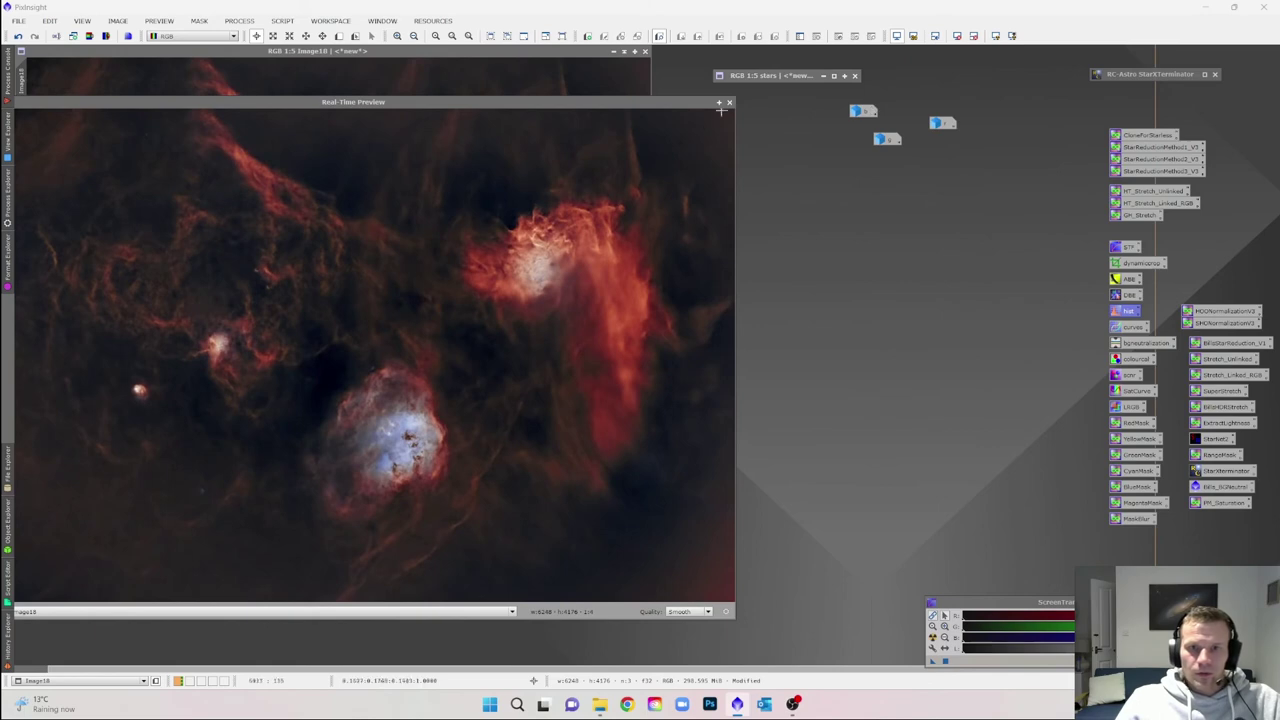
Raise the combined RGB/K shadows point to about 0.015, apply it to the colour image, and close the reset HistogramTransformation and the preview.
double_click(1127, 312)
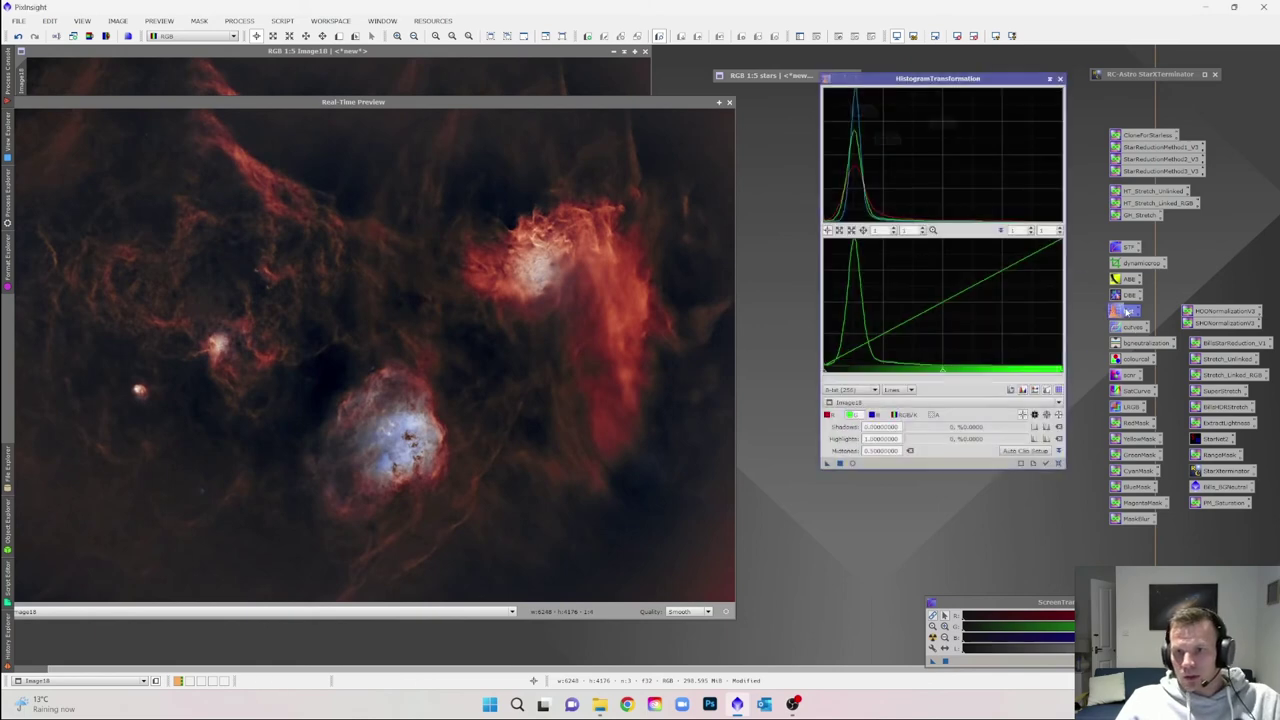
left_click(906, 415)
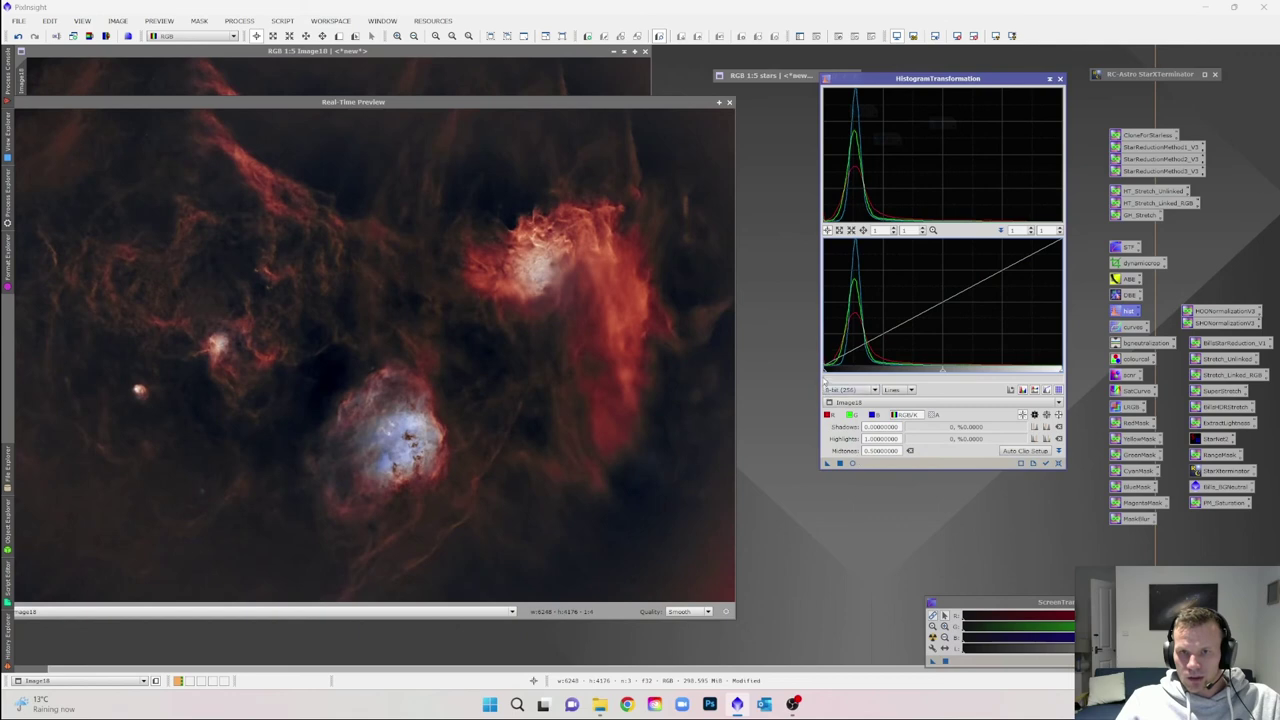
left_click_drag(824, 371, 827, 373)
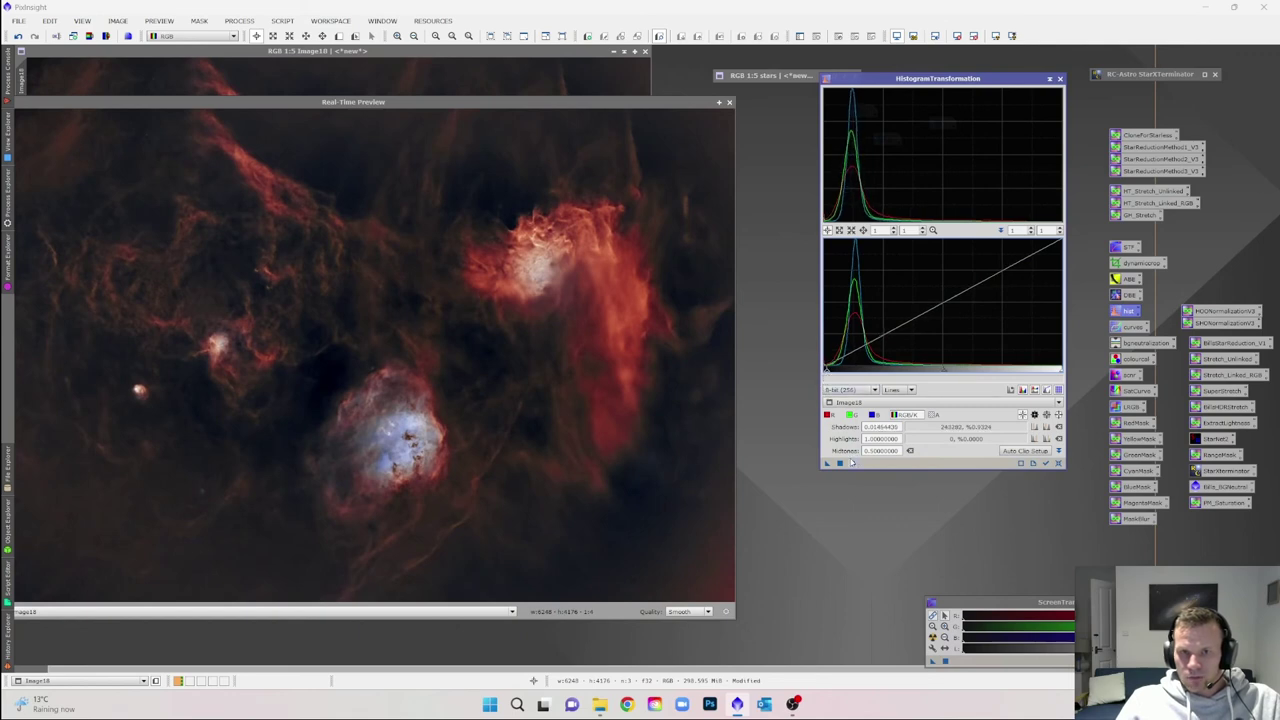
left_click_drag(829, 463, 840, 466)
left_click(840, 463)
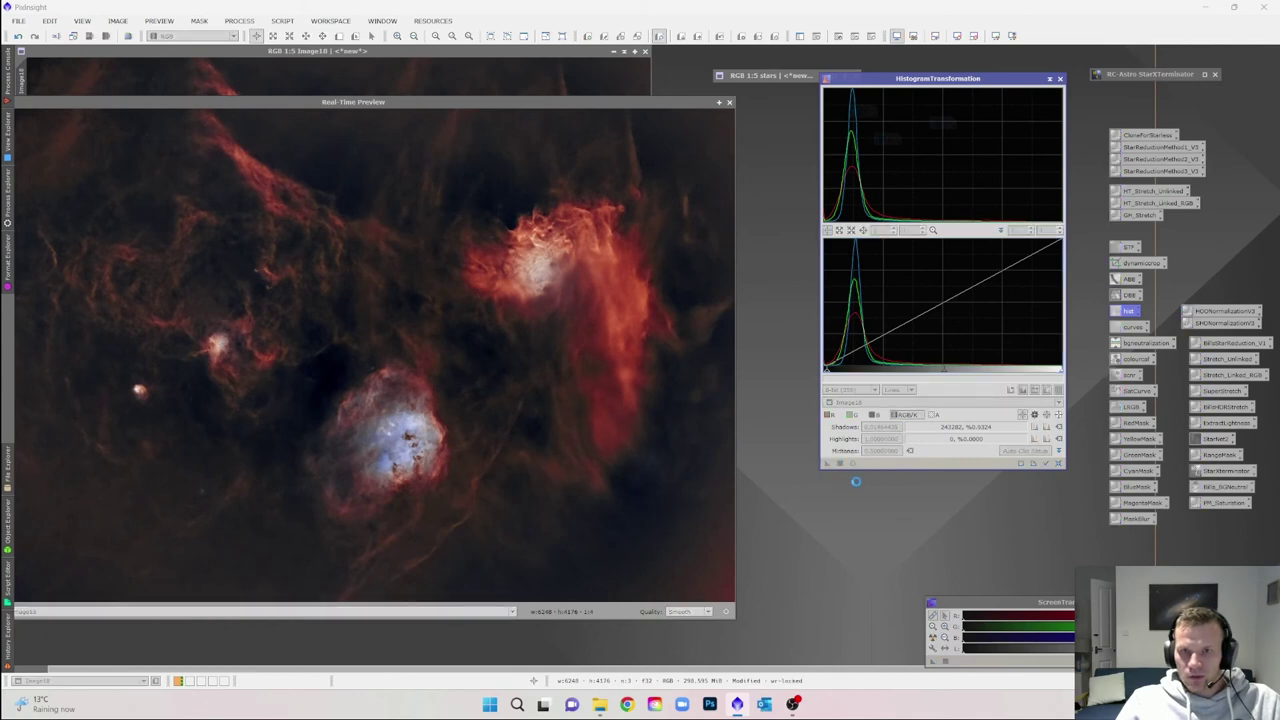
left_click(1059, 463)
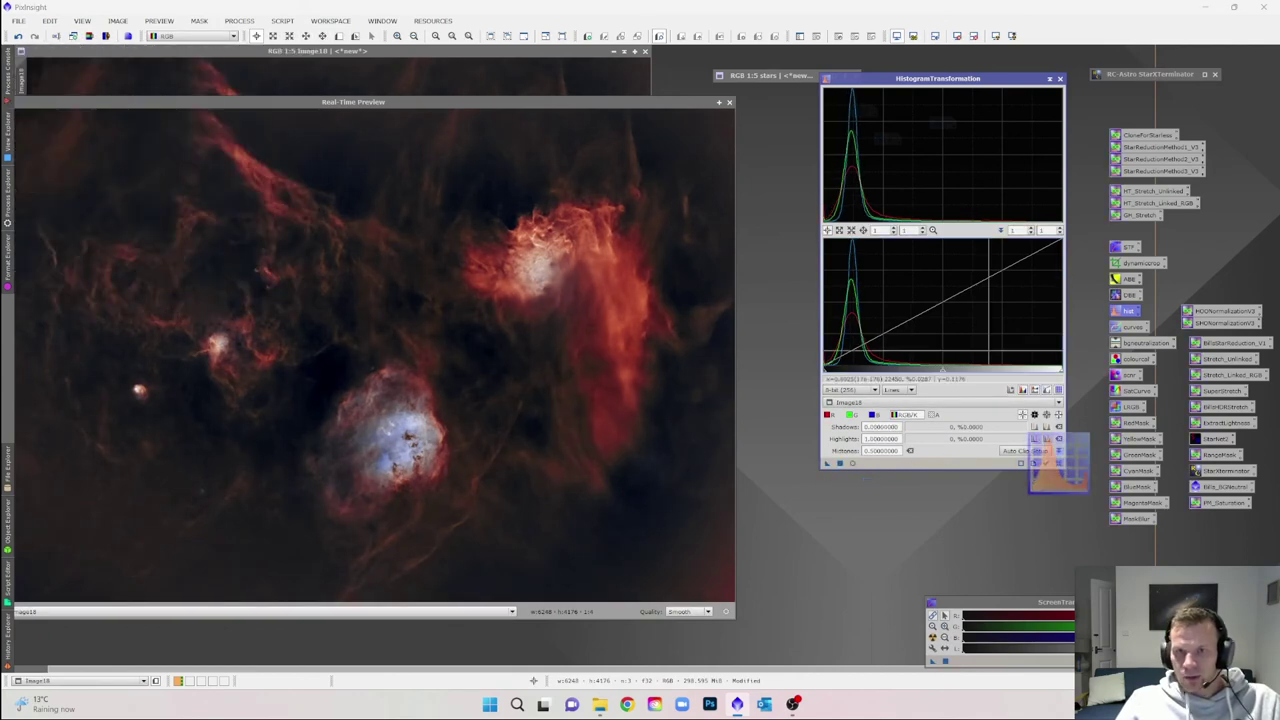
left_click(729, 102)
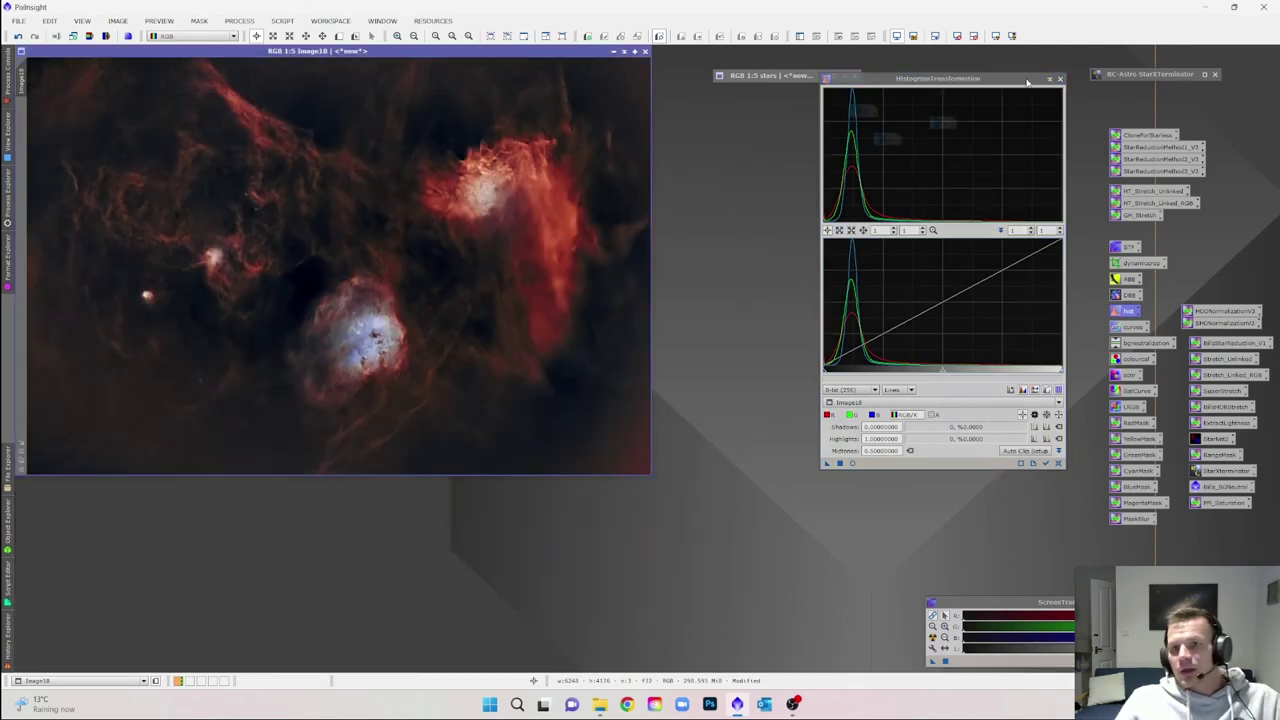
left_click(1060, 78)
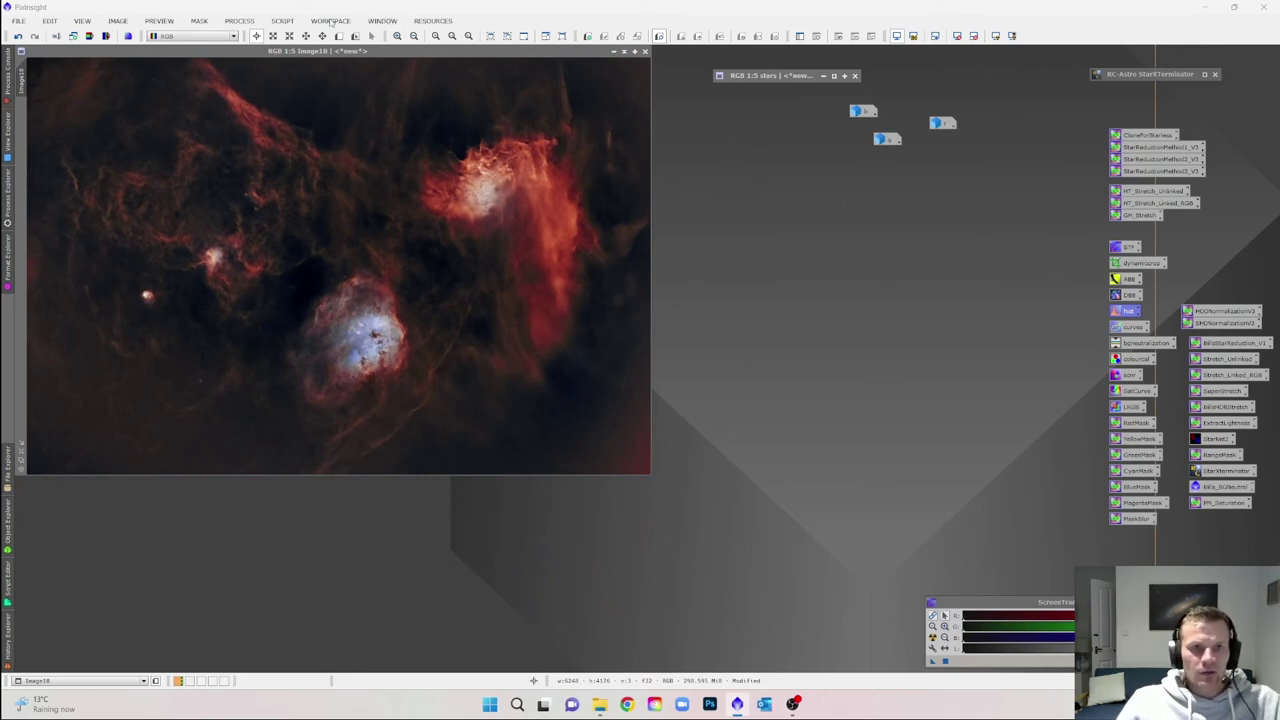
Open LocalHistogramEqualization and turn on its real-time preview for the colour image, arranging both windows side by side.
left_click(238, 21)
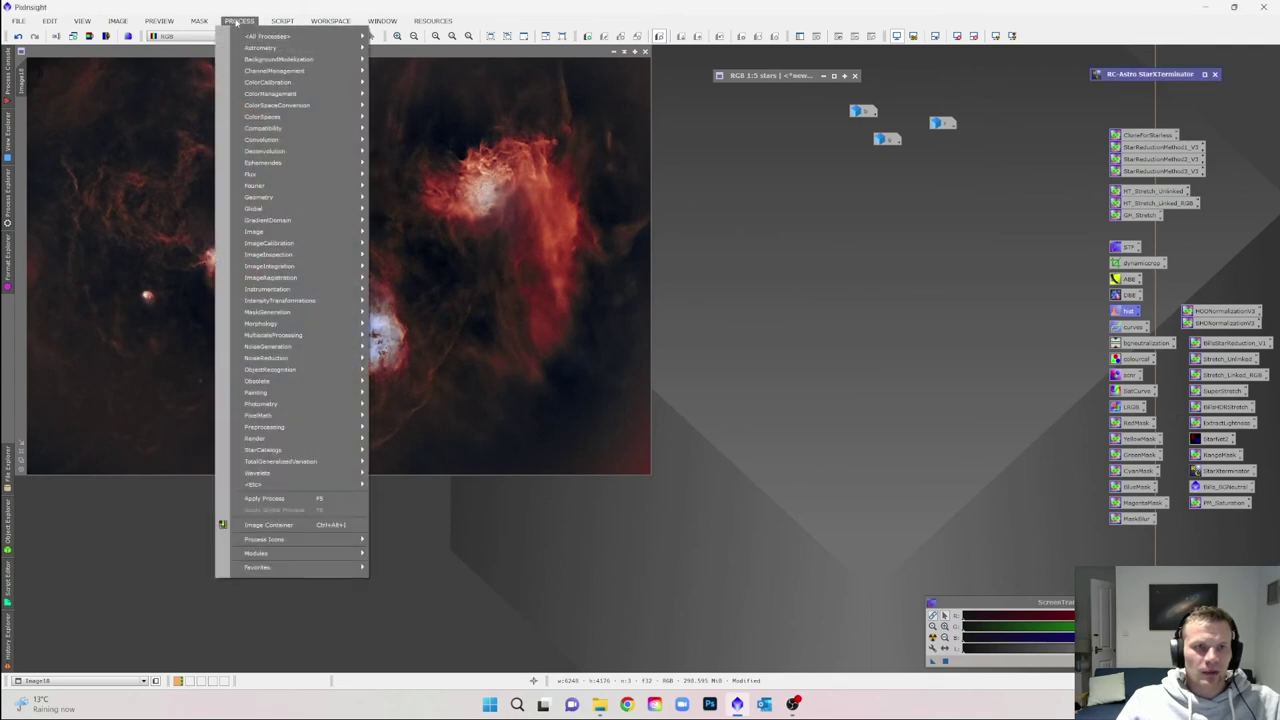
mouse_move(266, 36)
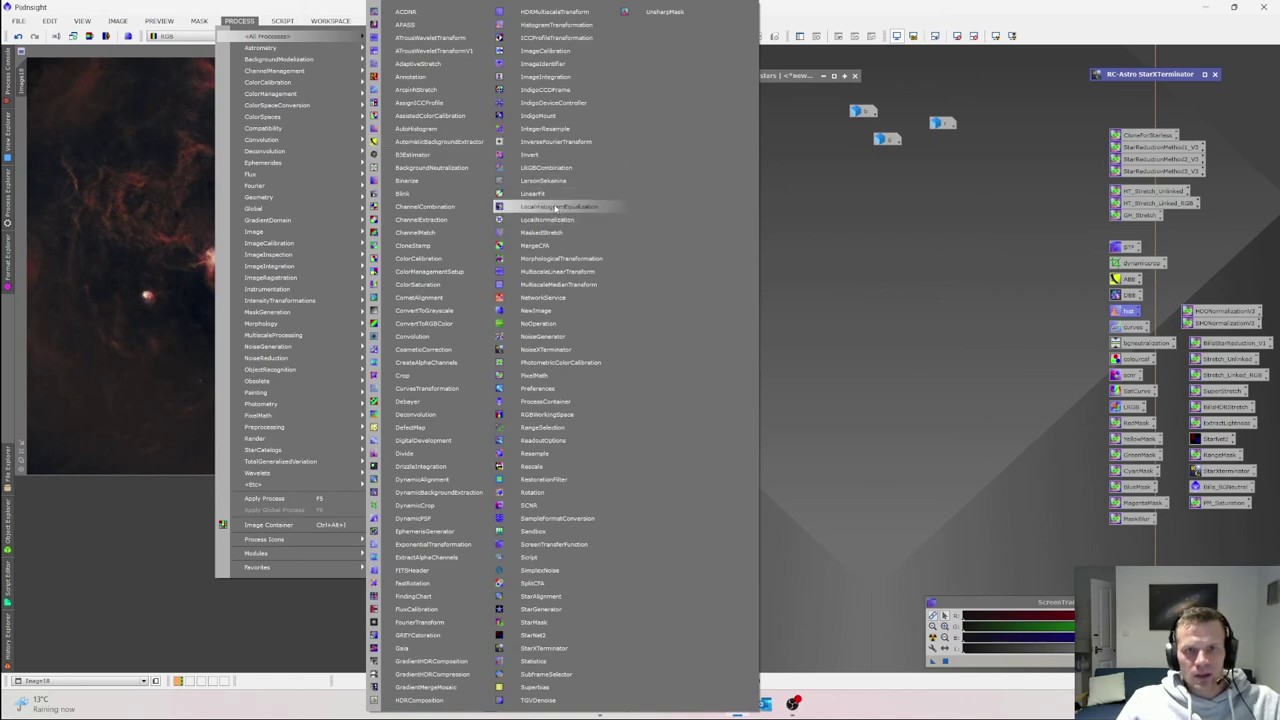
left_click(555, 207)
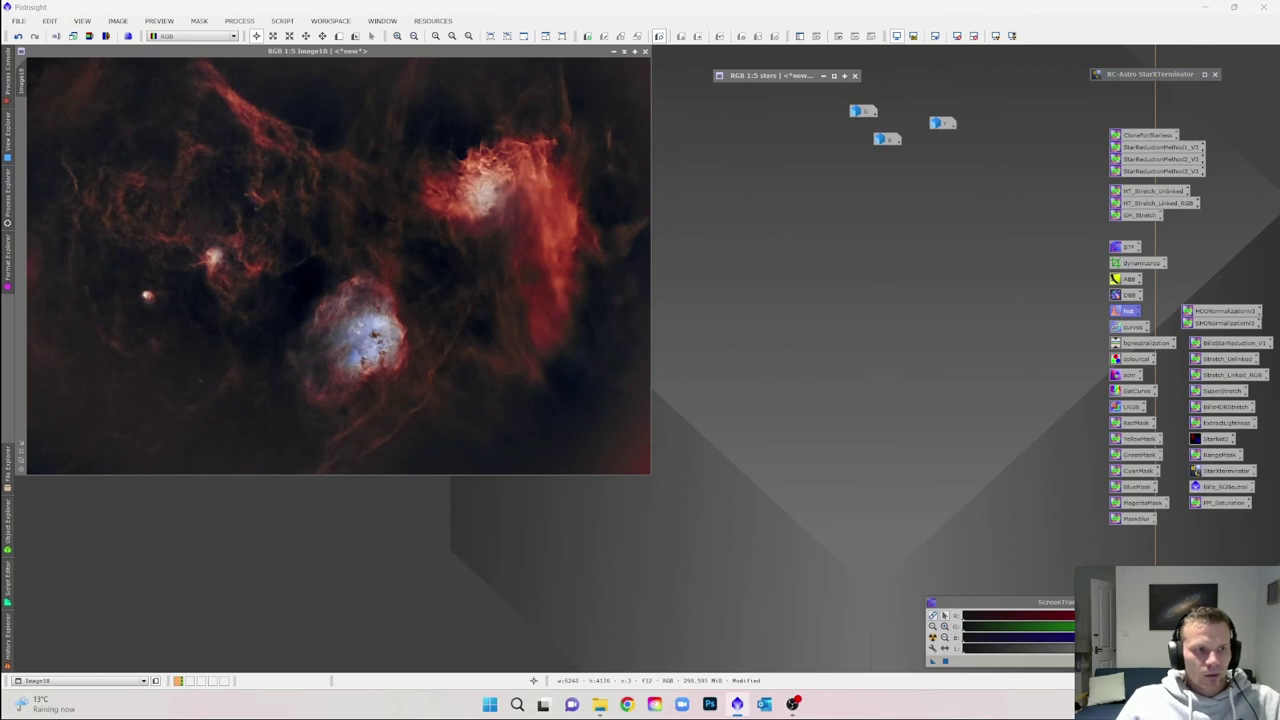
left_click_drag(657, 207, 897, 207)
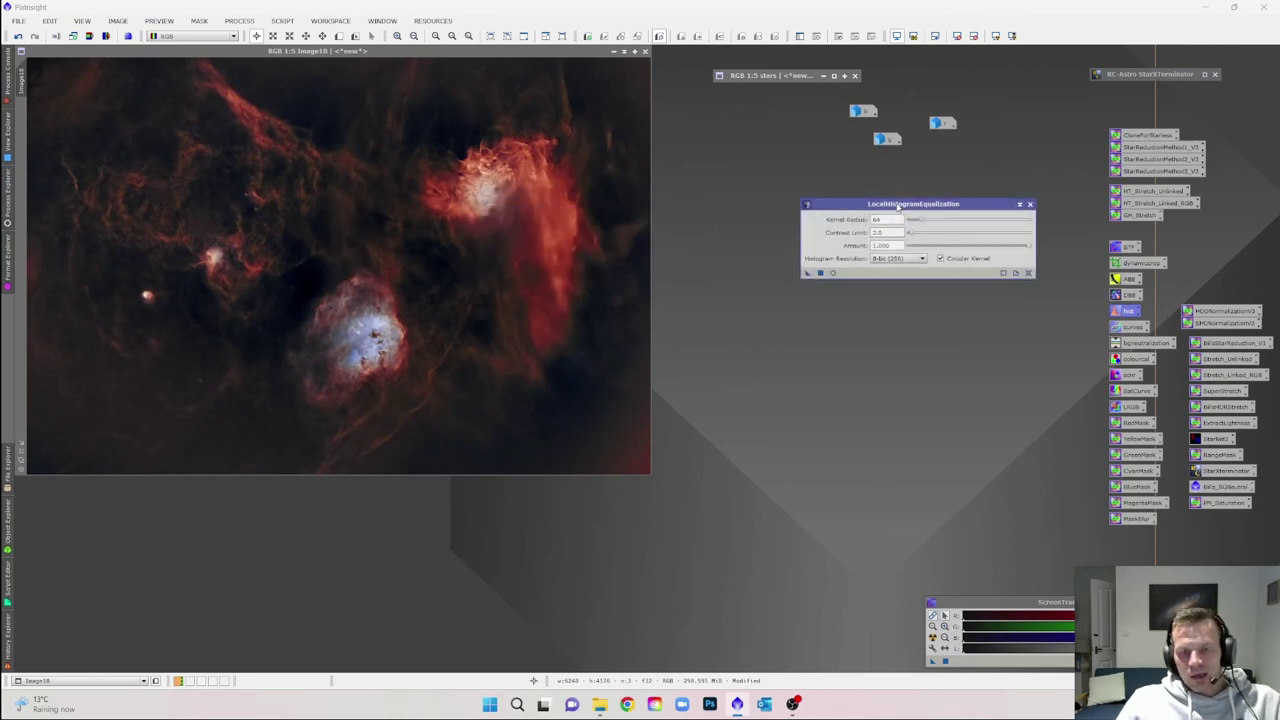
left_click(834, 274)
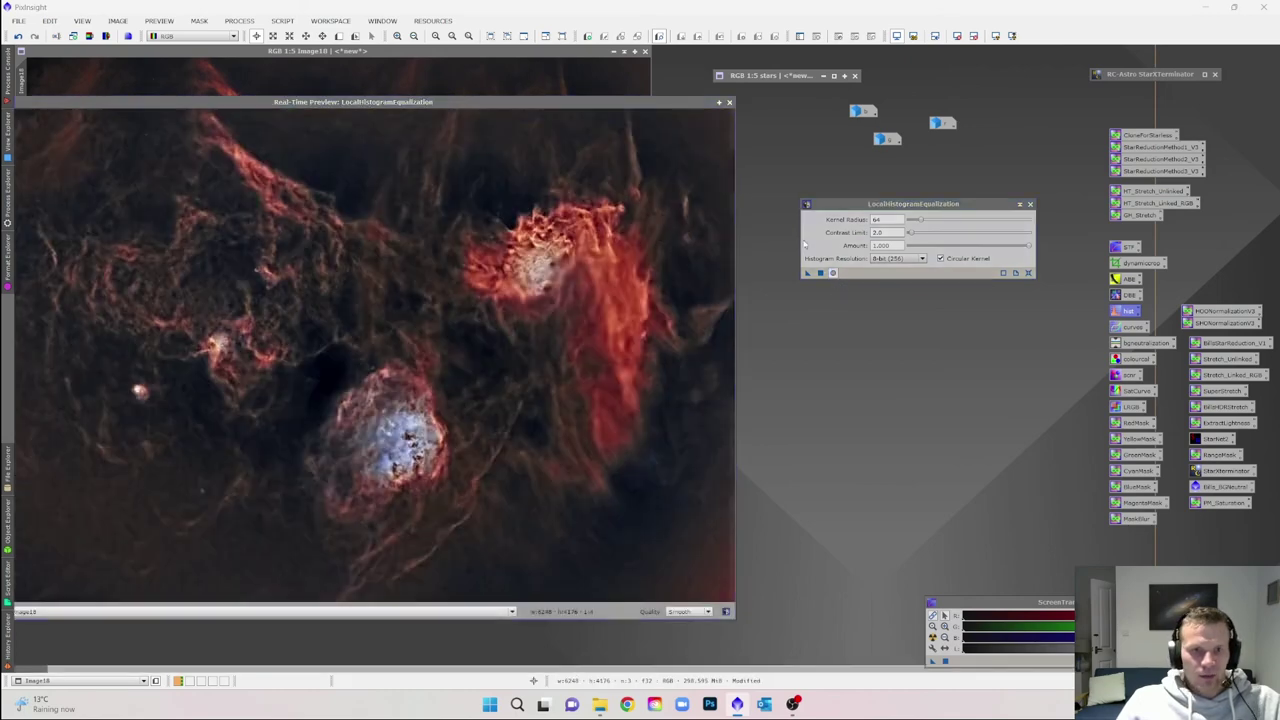
left_click_drag(553, 103, 597, 75)
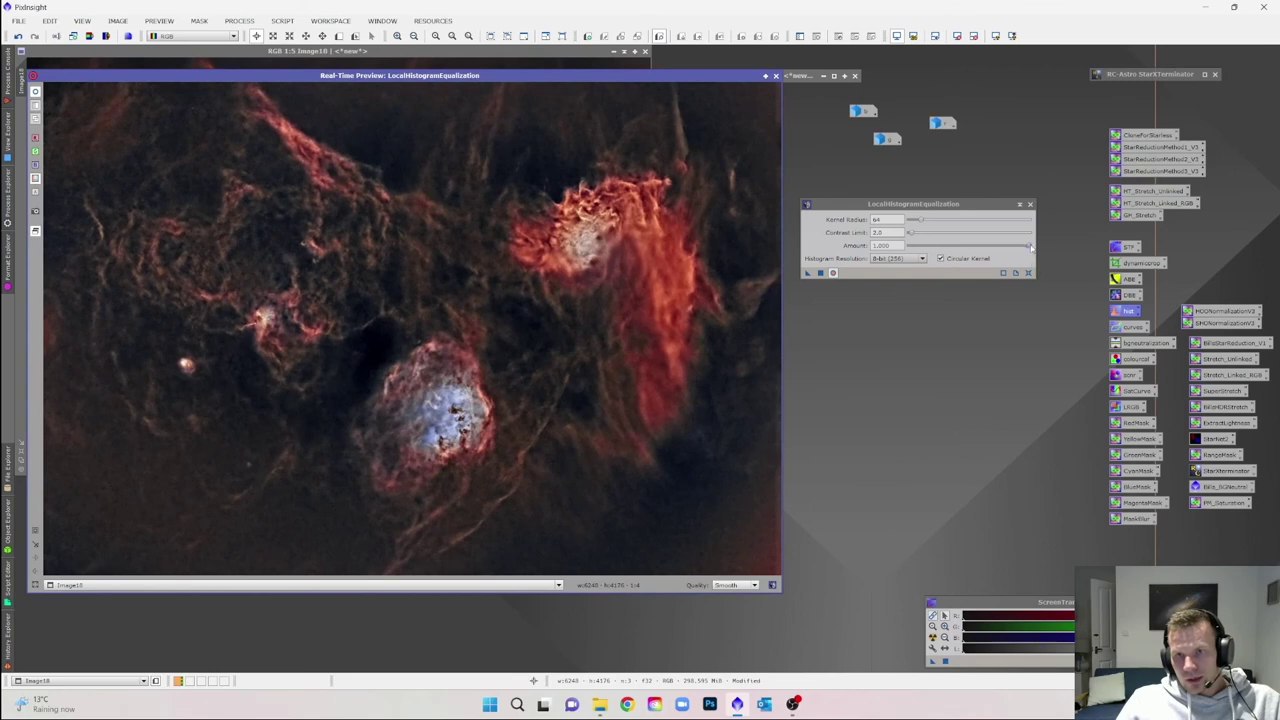
Reduce the LocalHistogramEqualization amount to about 0.2, apply it to the colour image, and close the process.
left_click_drag(1031, 246, 933, 247)
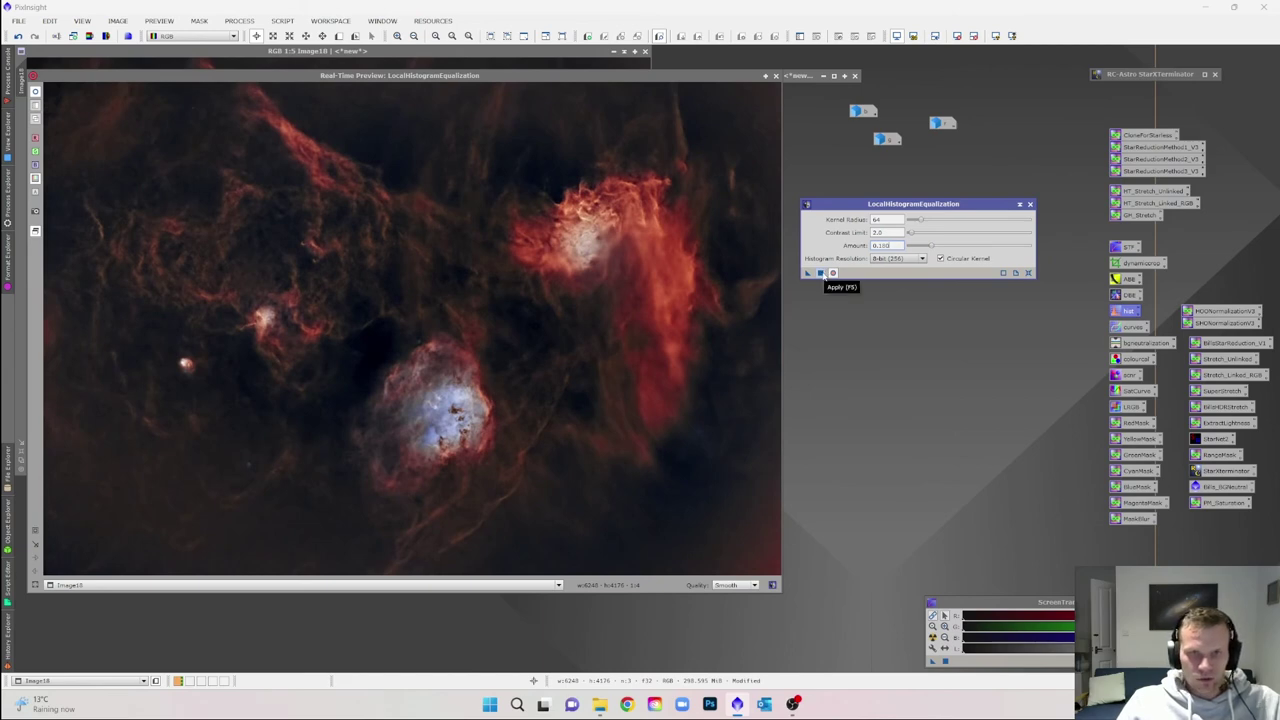
left_click(820, 273)
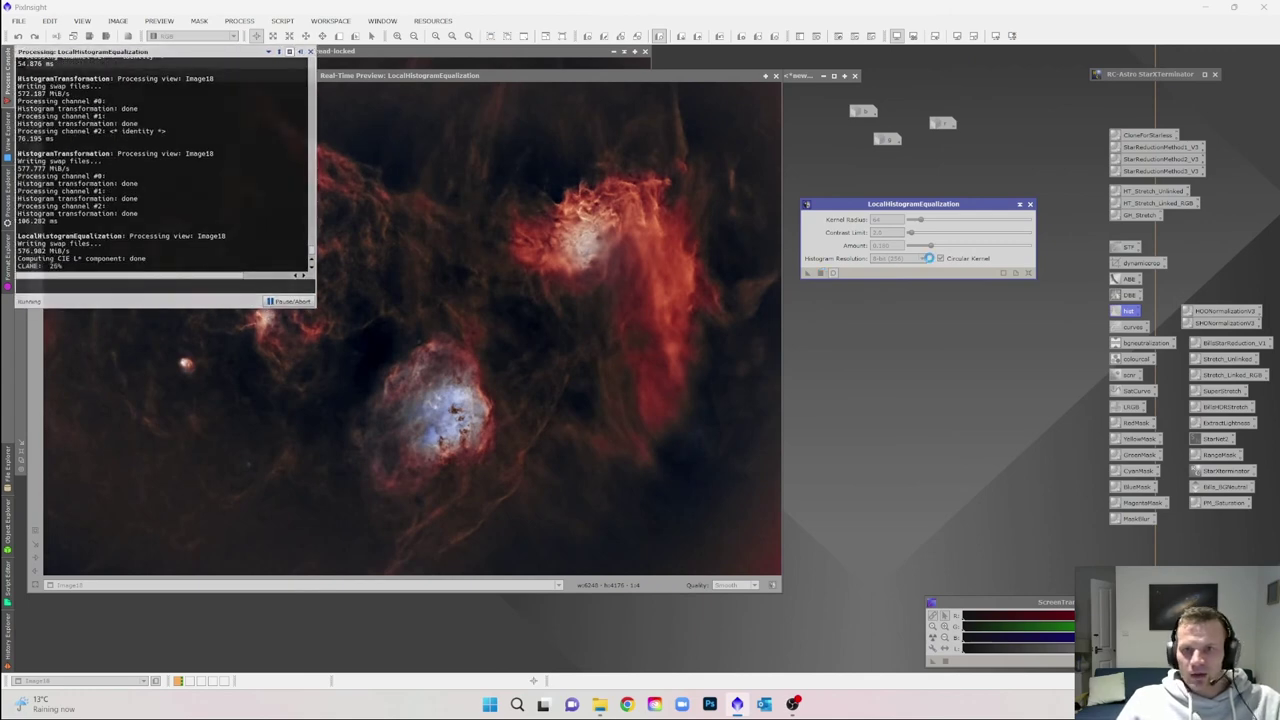
left_click(1029, 204)
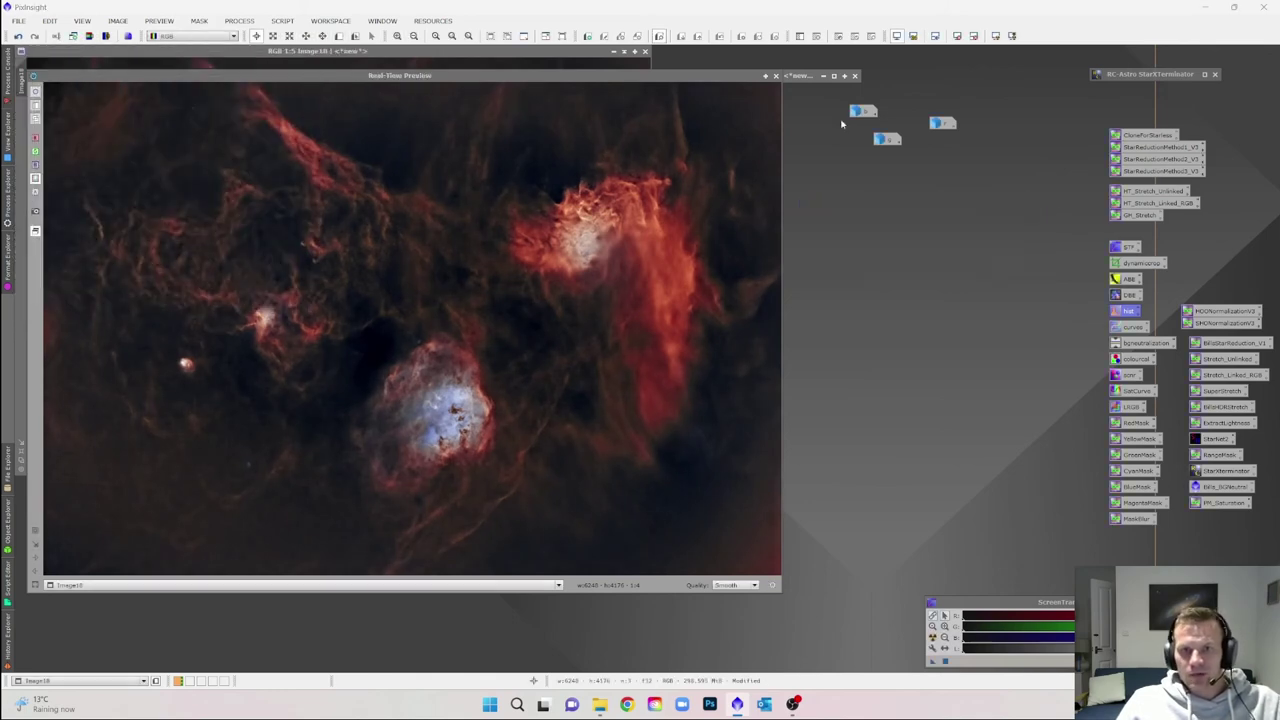
Close the real-time preview and run the DarkStructureEnhance script on the colour image with amount 0.40.
left_click(776, 76)
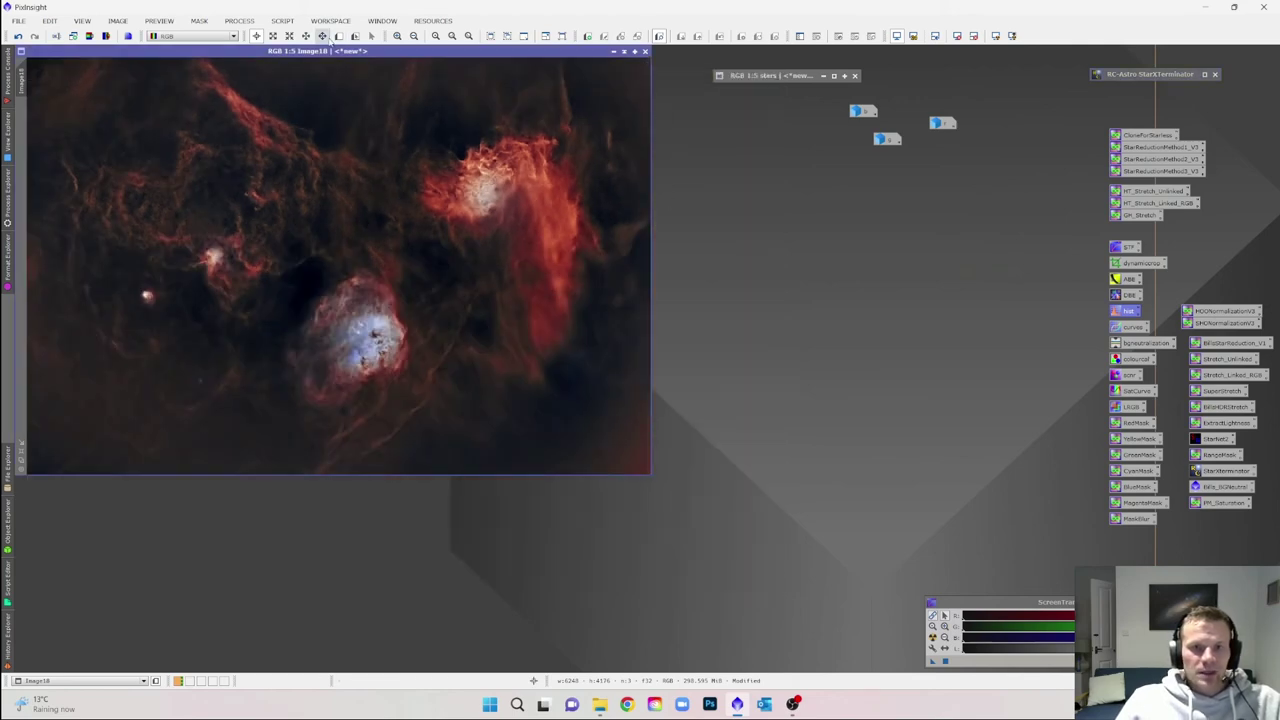
left_click(284, 21)
mouse_move(307, 162)
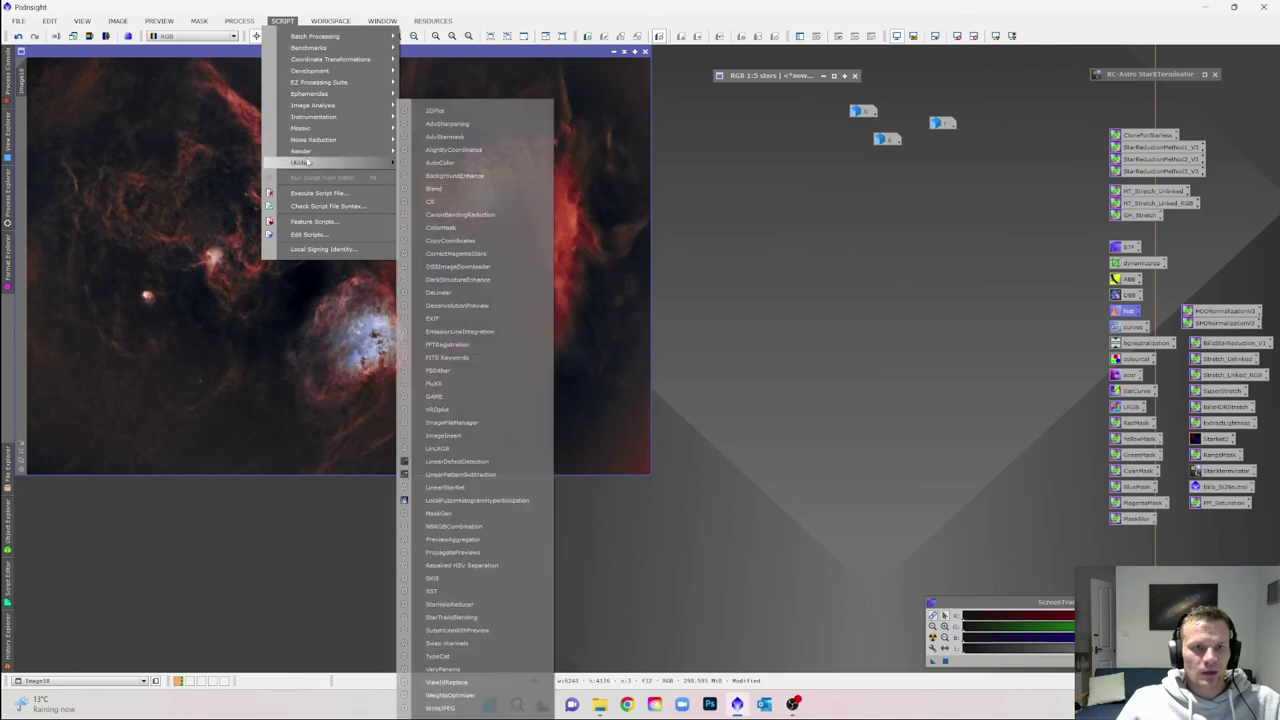
left_click(460, 279)
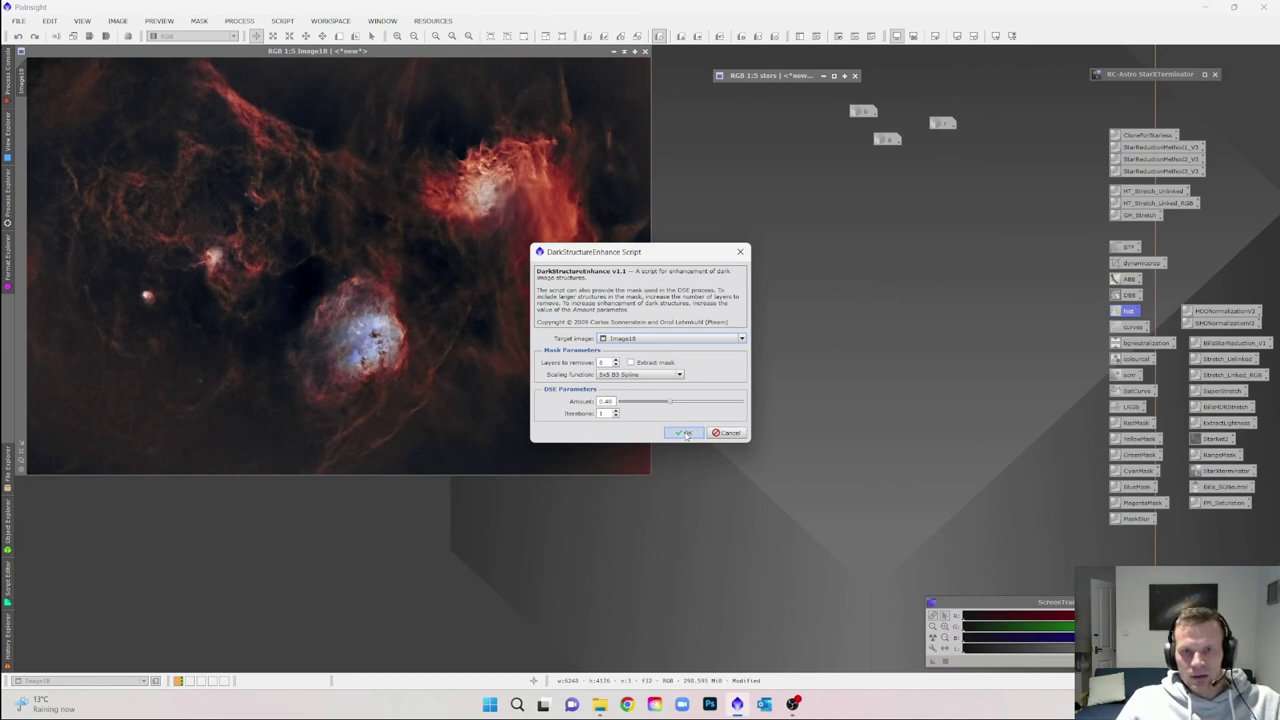
left_click(686, 434)
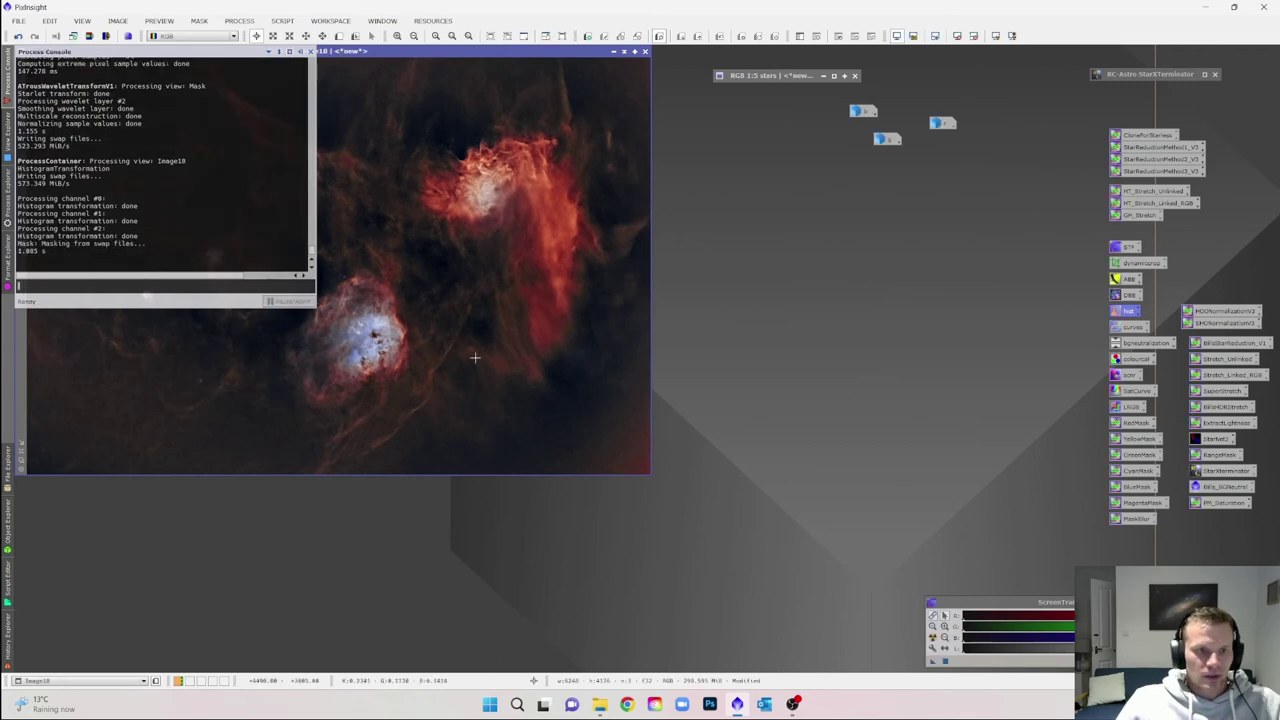
Compare the colour image before and after dark structure enhancement, examining the blue nebula core and the bright red nebula up close.
scroll(386, 350, "up", 3)
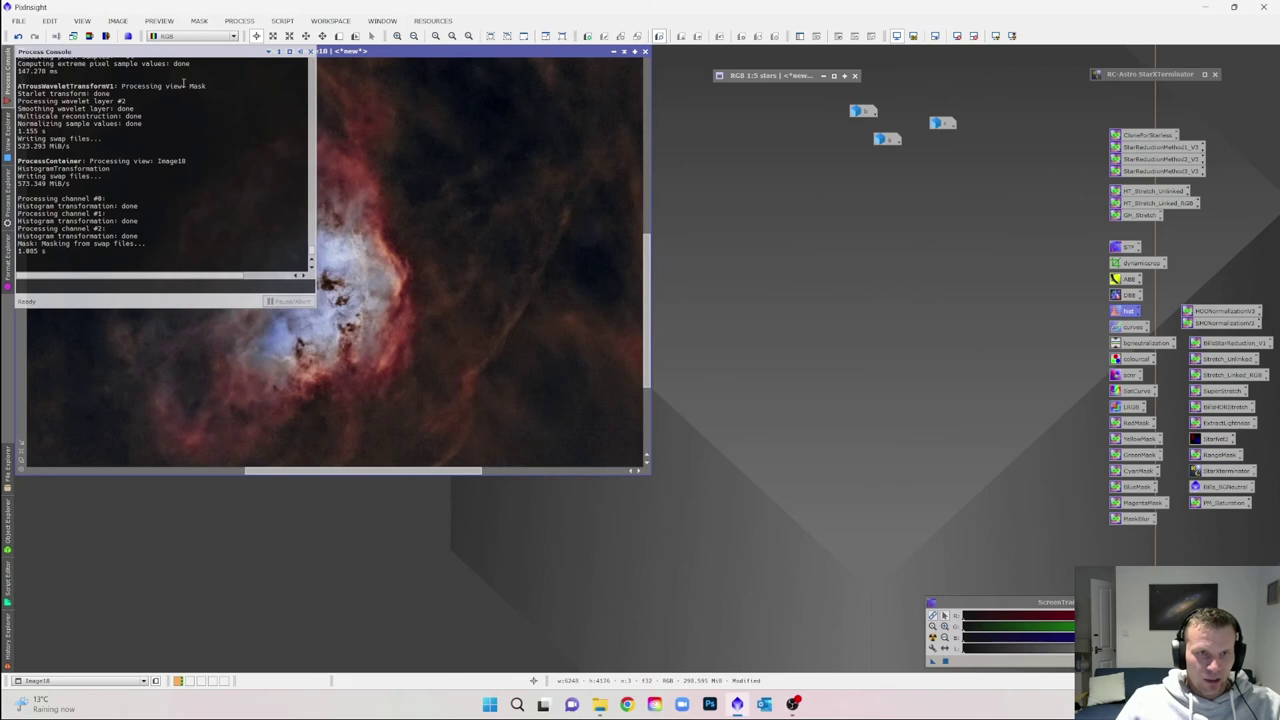
left_click(18, 36)
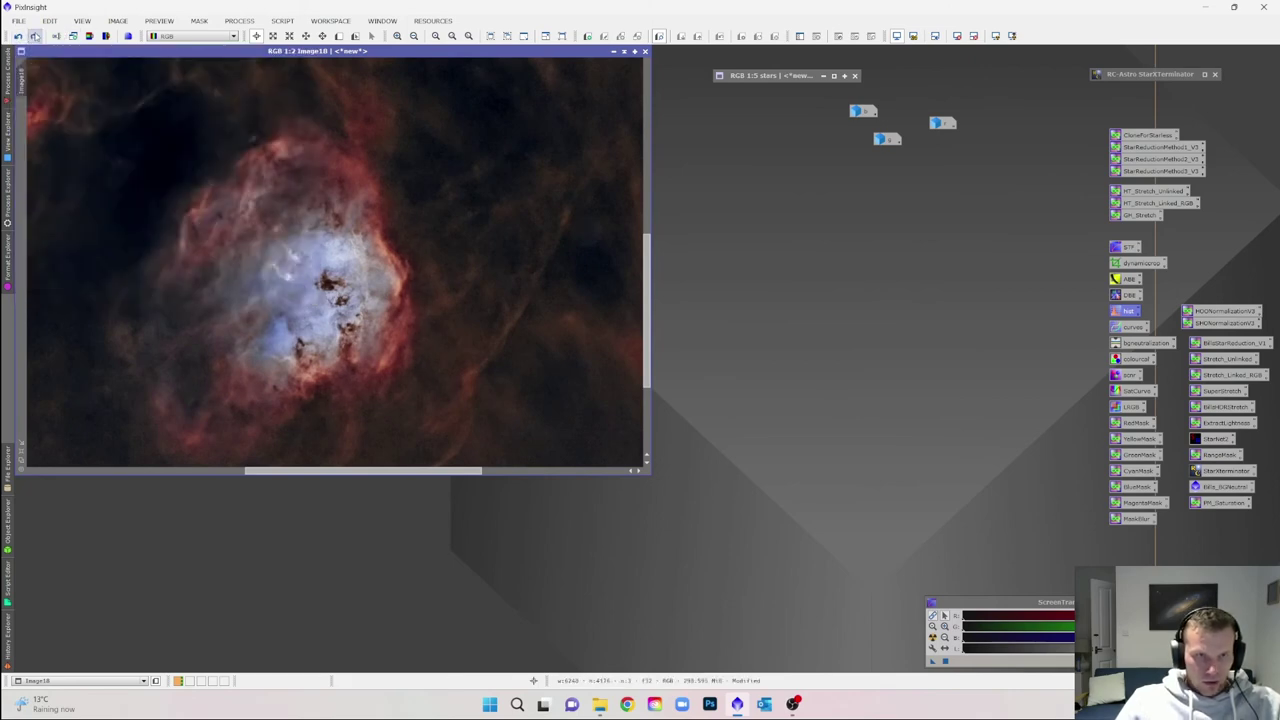
scroll(352, 298, "down", 4)
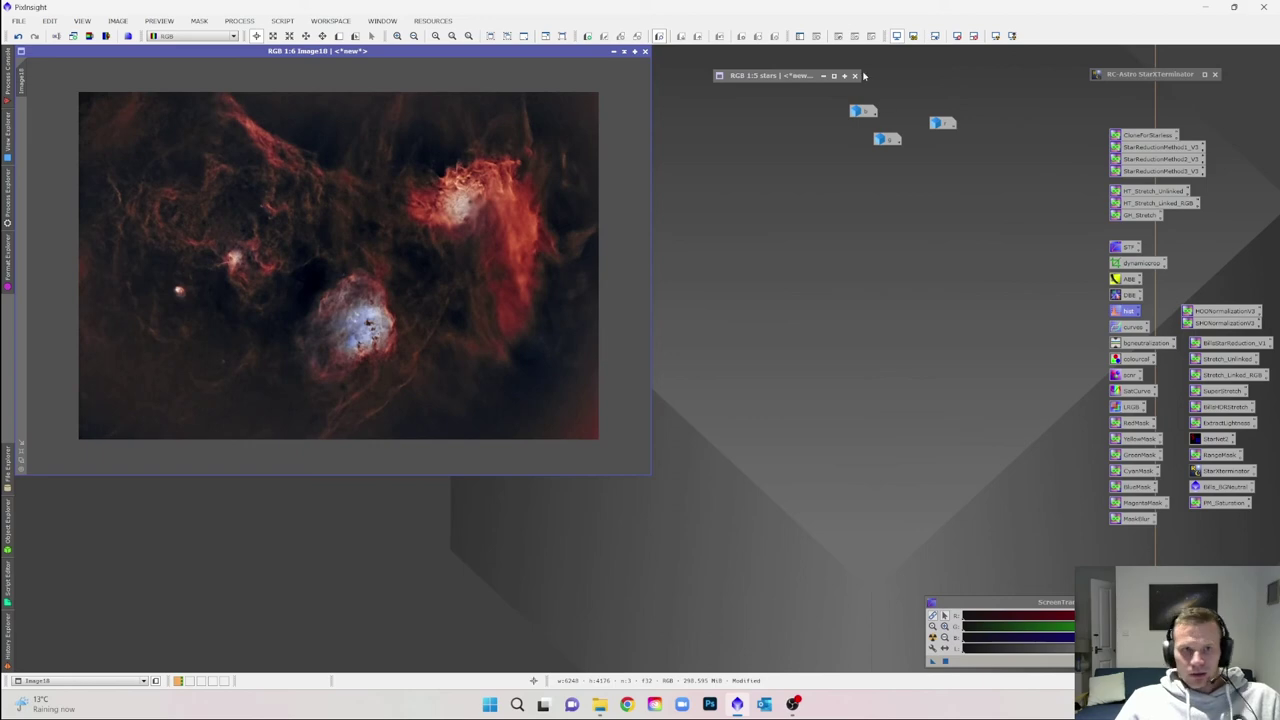
scroll(485, 181, "up", 5)
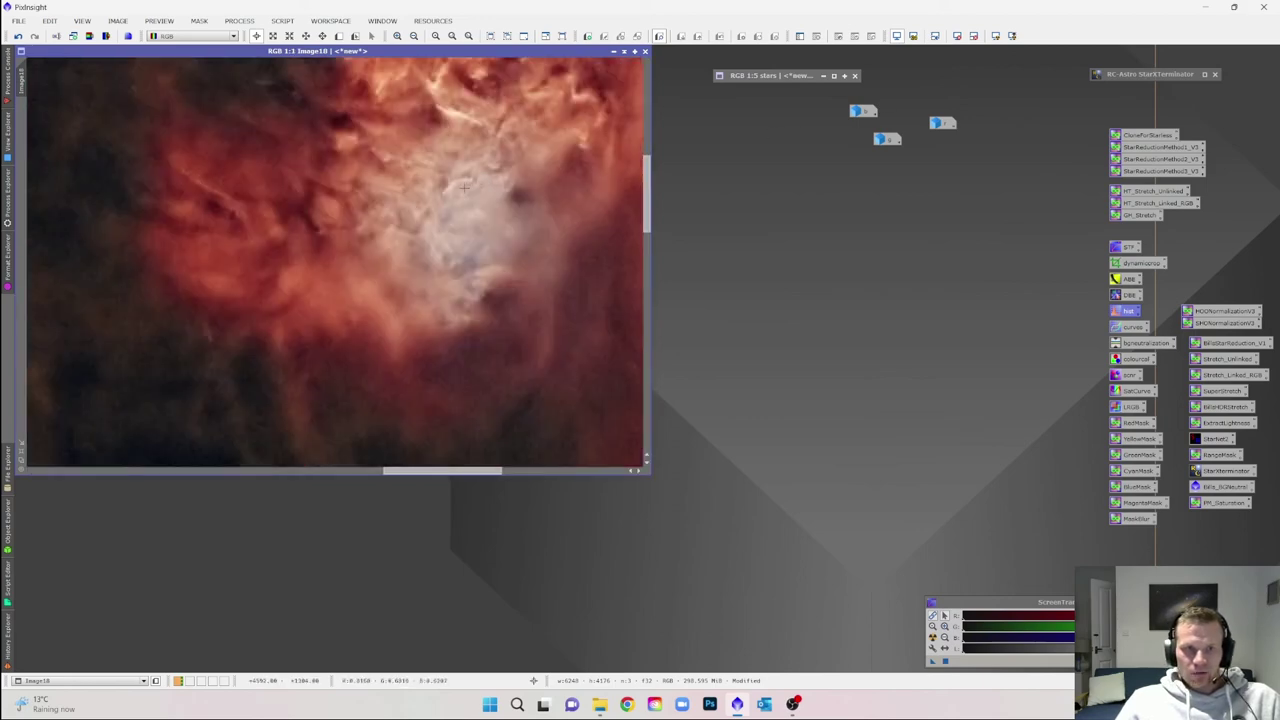
scroll(460, 190, "down", 1)
scroll(460, 190, "down", 4)
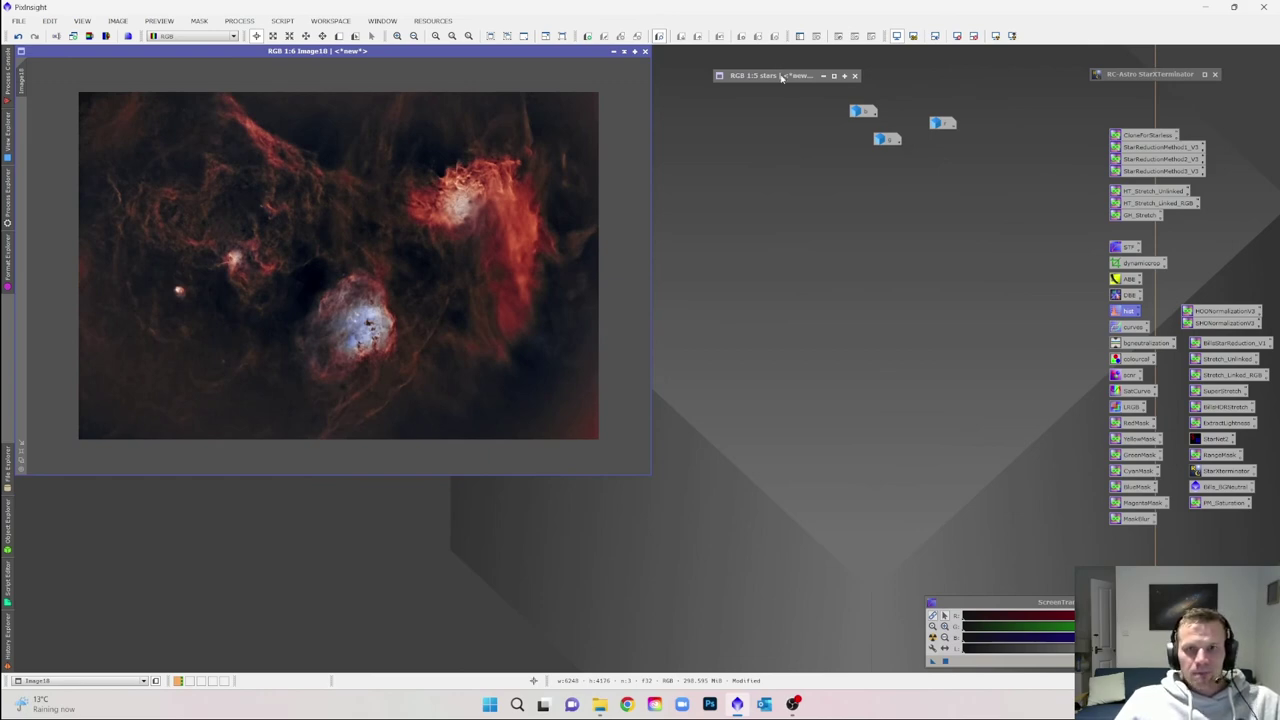
Restore the stars image beside the nebula image and run the CorrectMagentaStars script on it with lightness preserved.
double_click(781, 78)
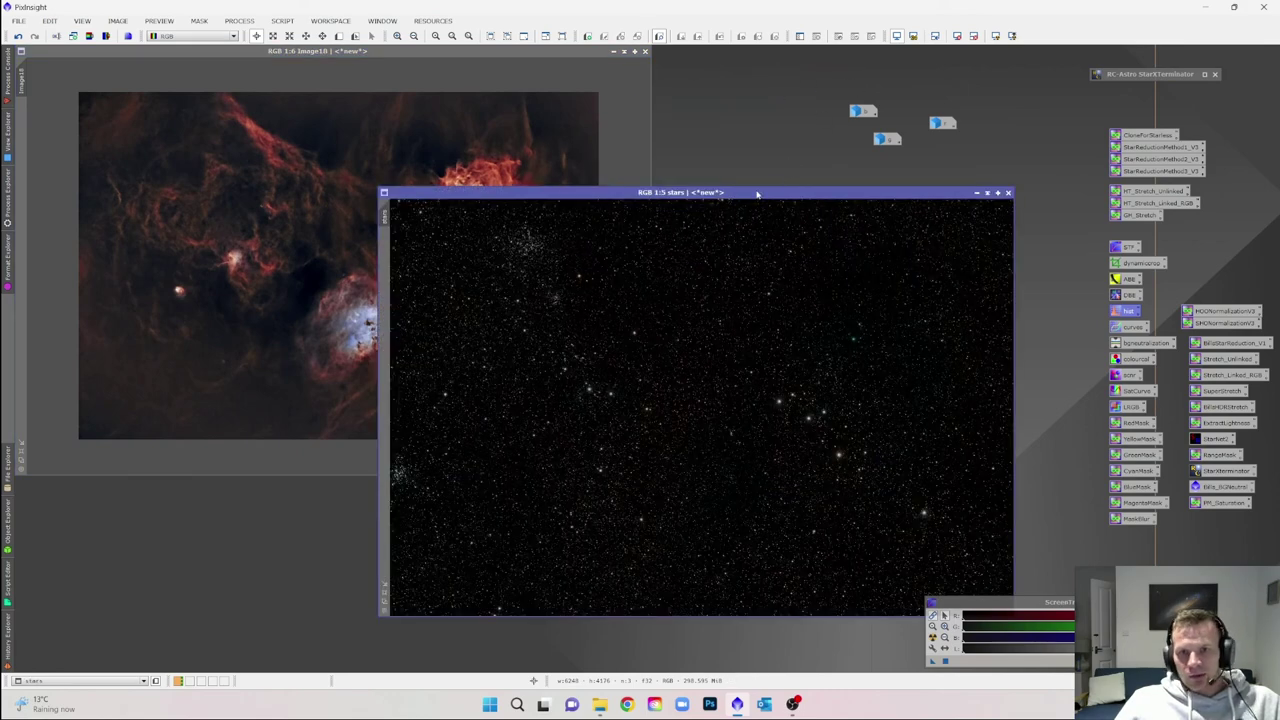
left_click_drag(757, 194, 642, 77)
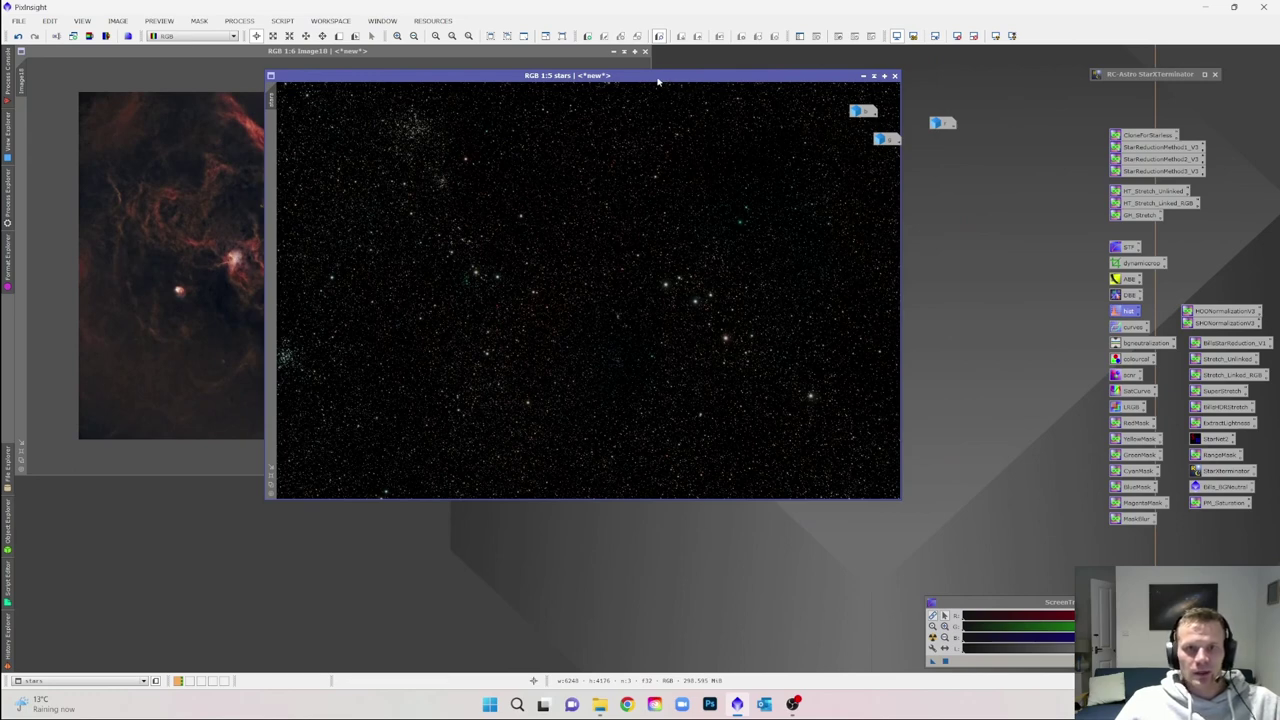
left_click_drag(658, 80, 592, 85)
left_click(283, 21)
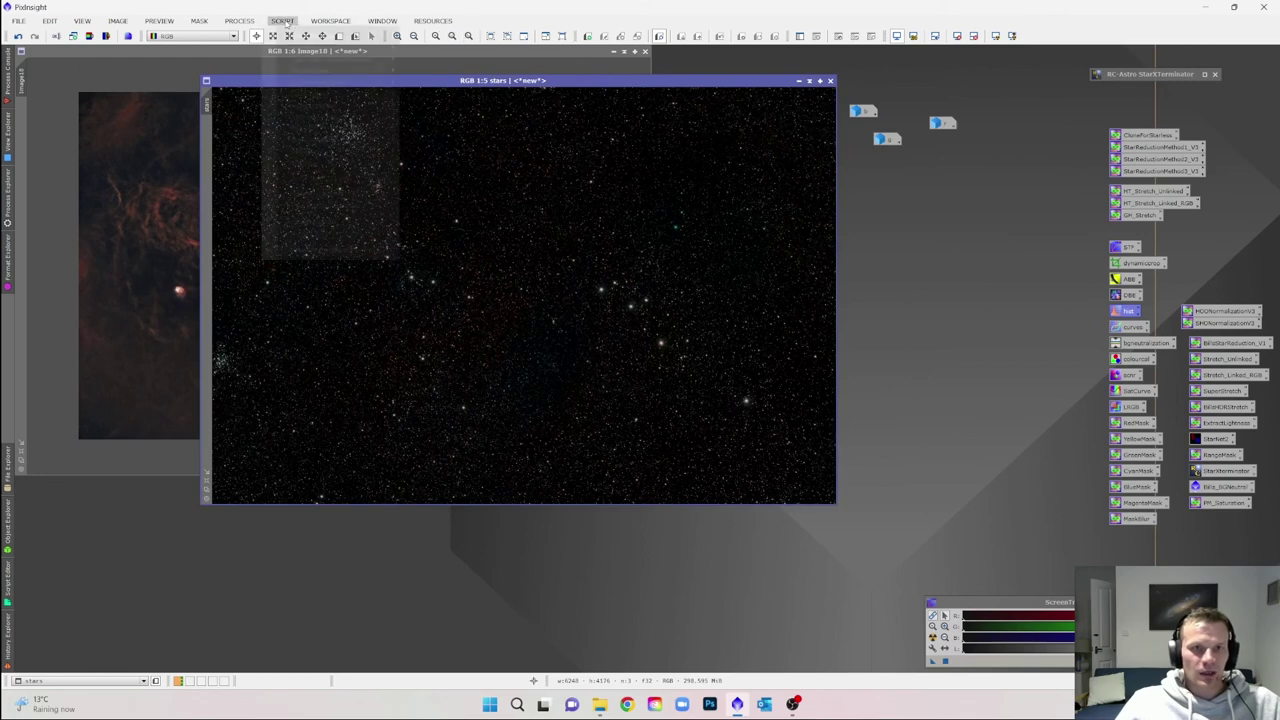
mouse_move(329, 166)
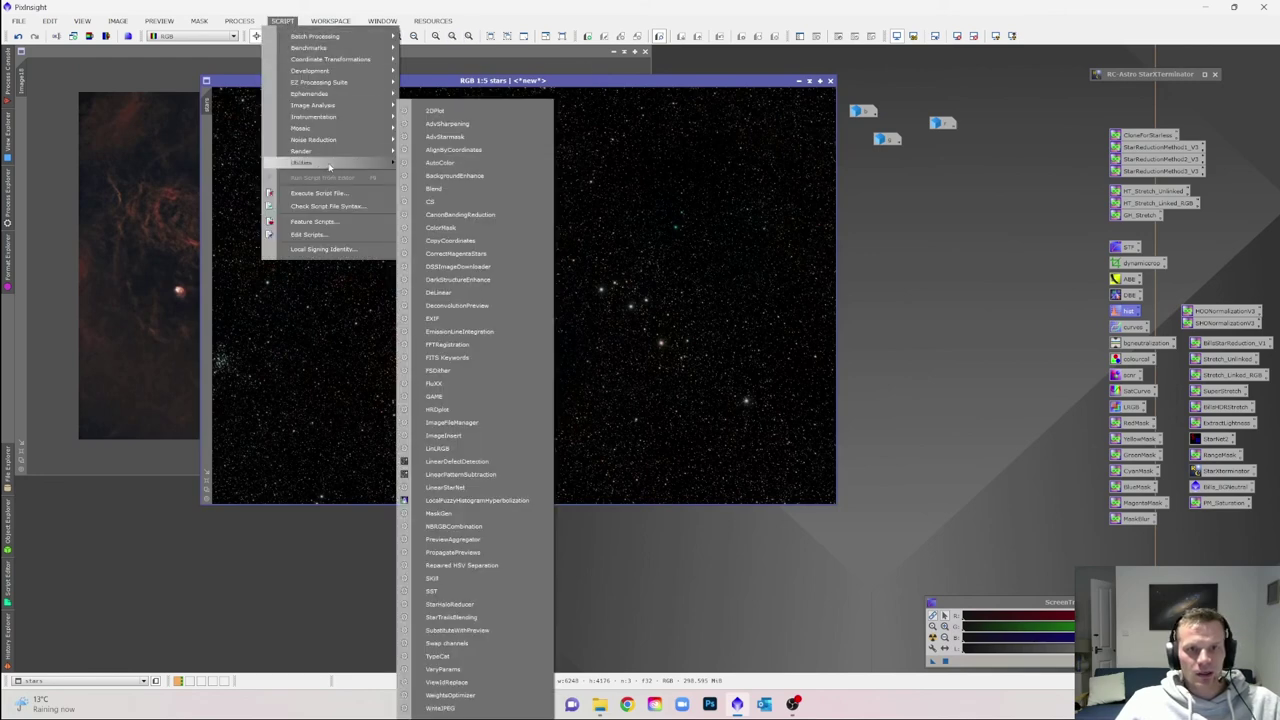
left_click(456, 254)
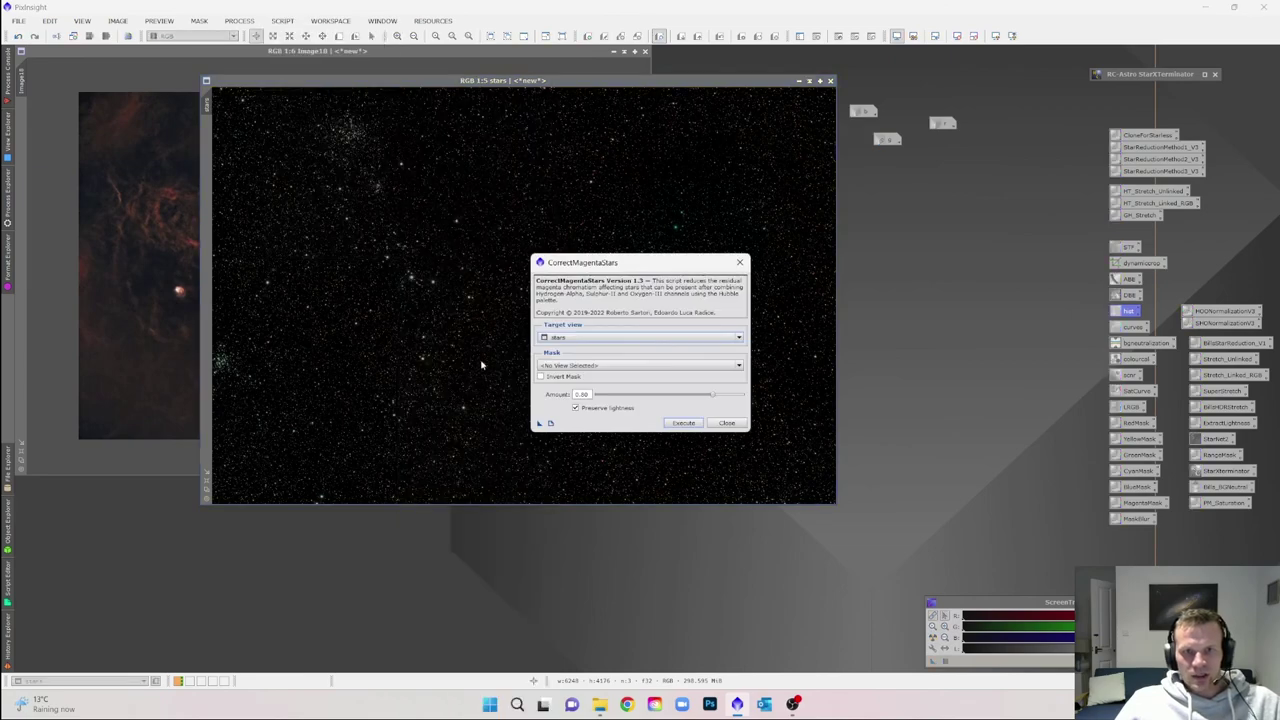
left_click(680, 423)
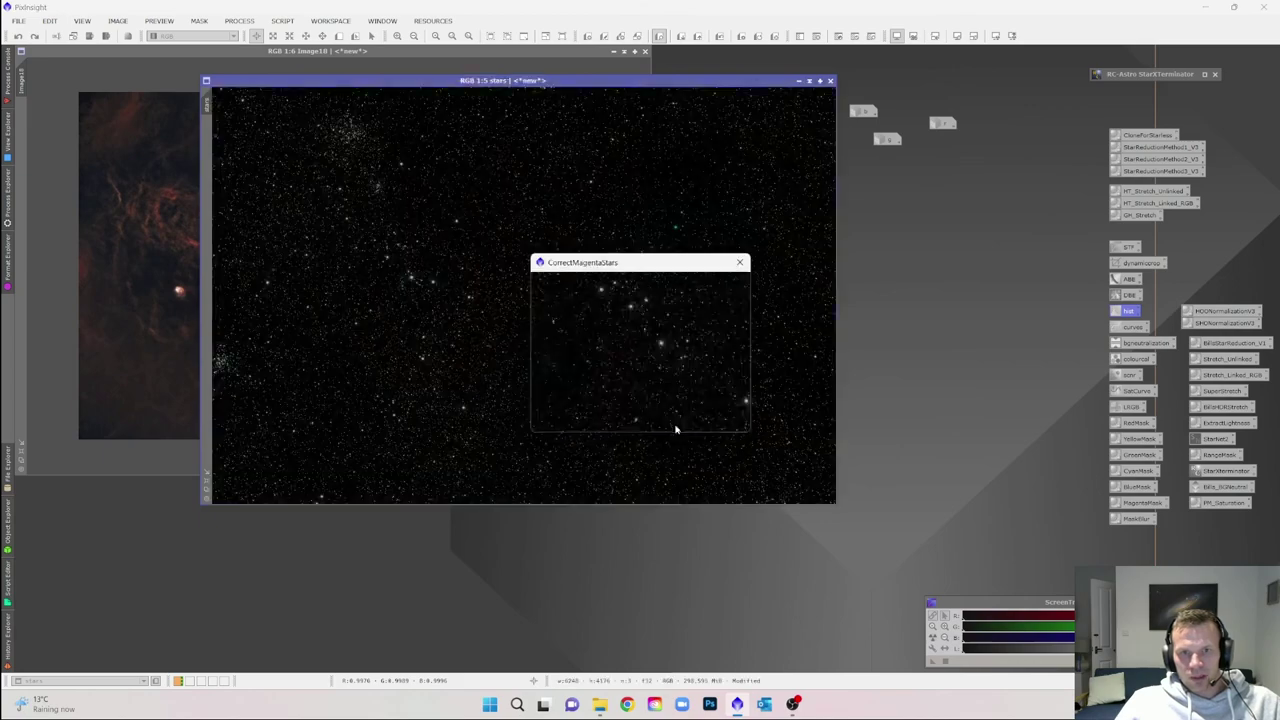
left_click(739, 263)
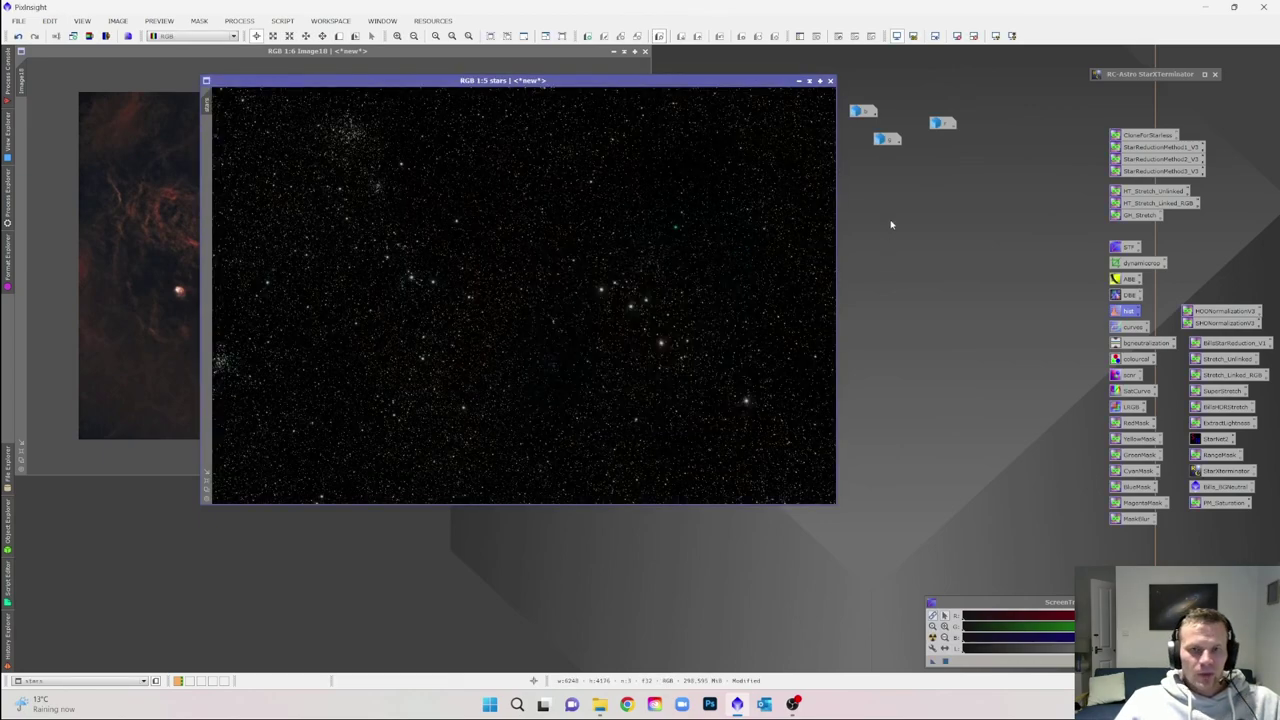
Open MorphologicalTransformation, try an Erosion at amount 1.00 on the stars image, and undo it.
left_click(248, 22)
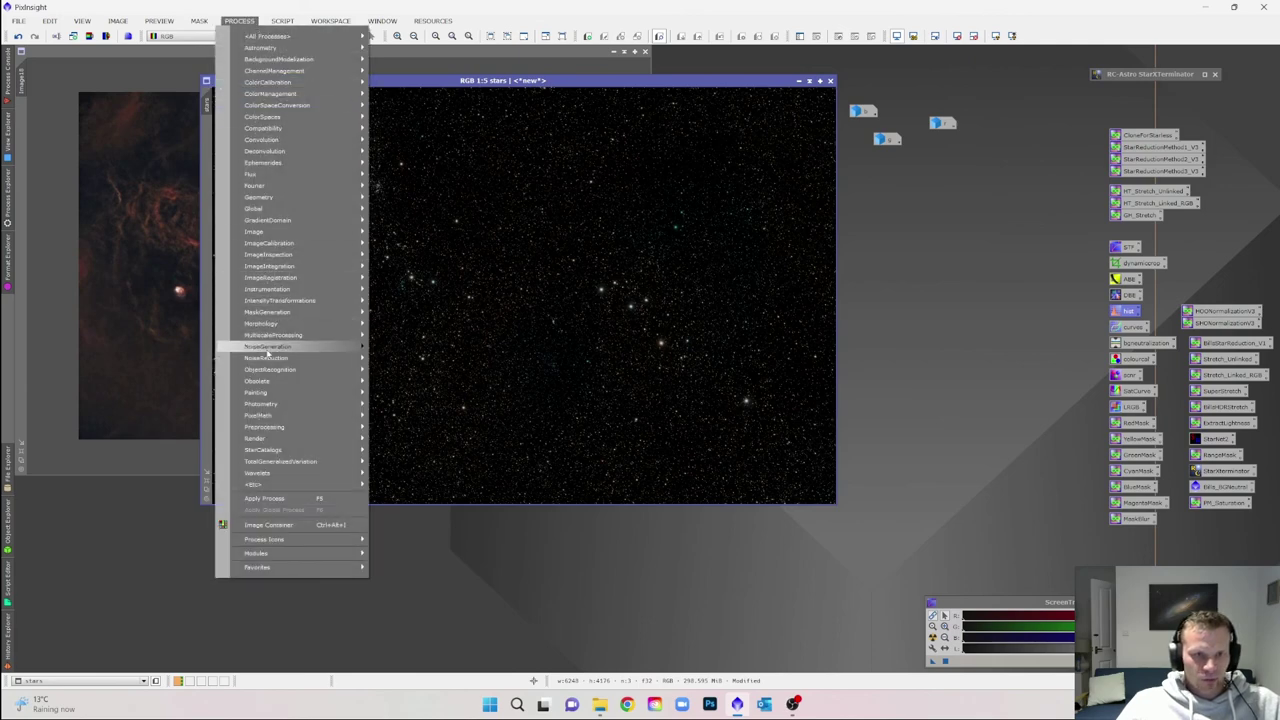
mouse_move(266, 338)
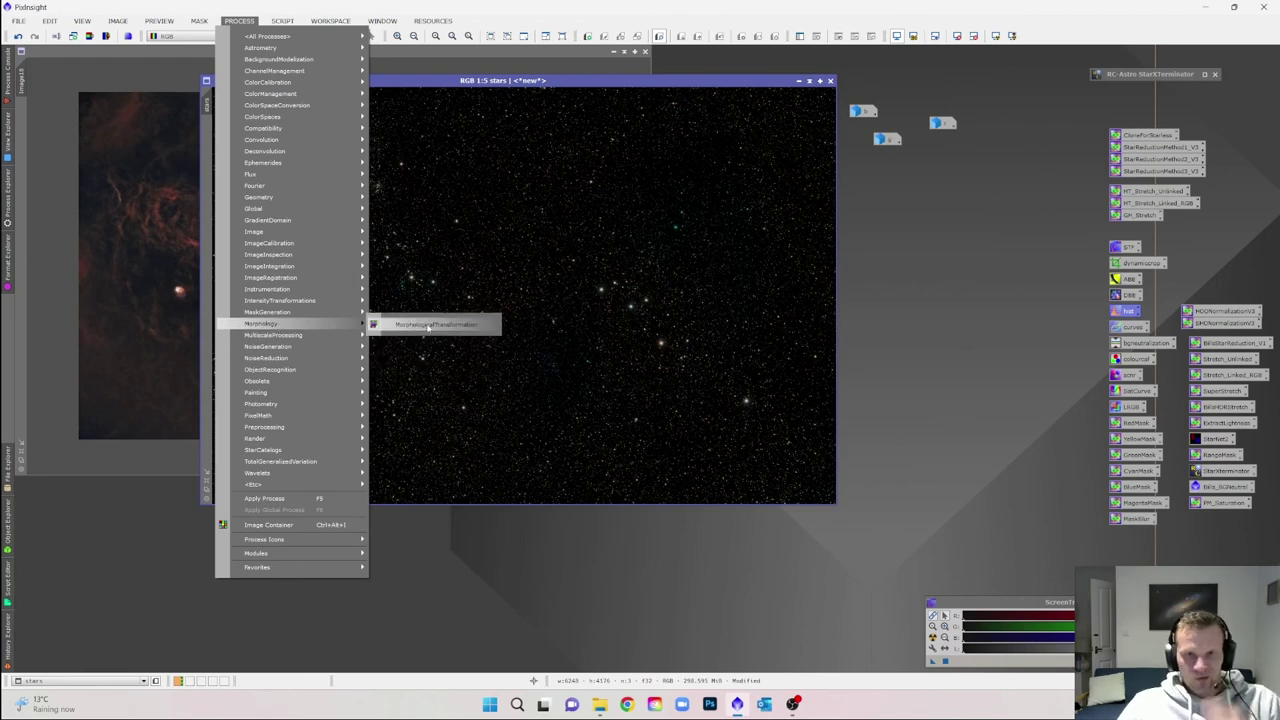
left_click(427, 326)
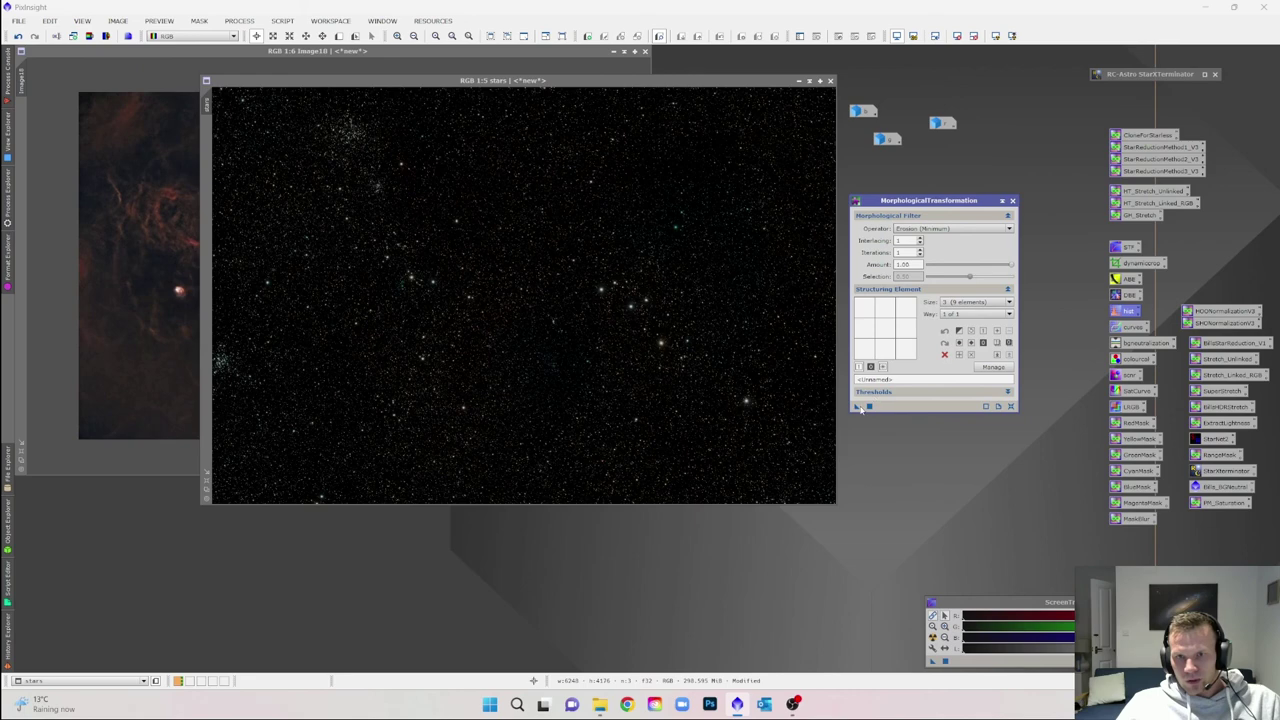
left_click_drag(857, 408, 712, 357)
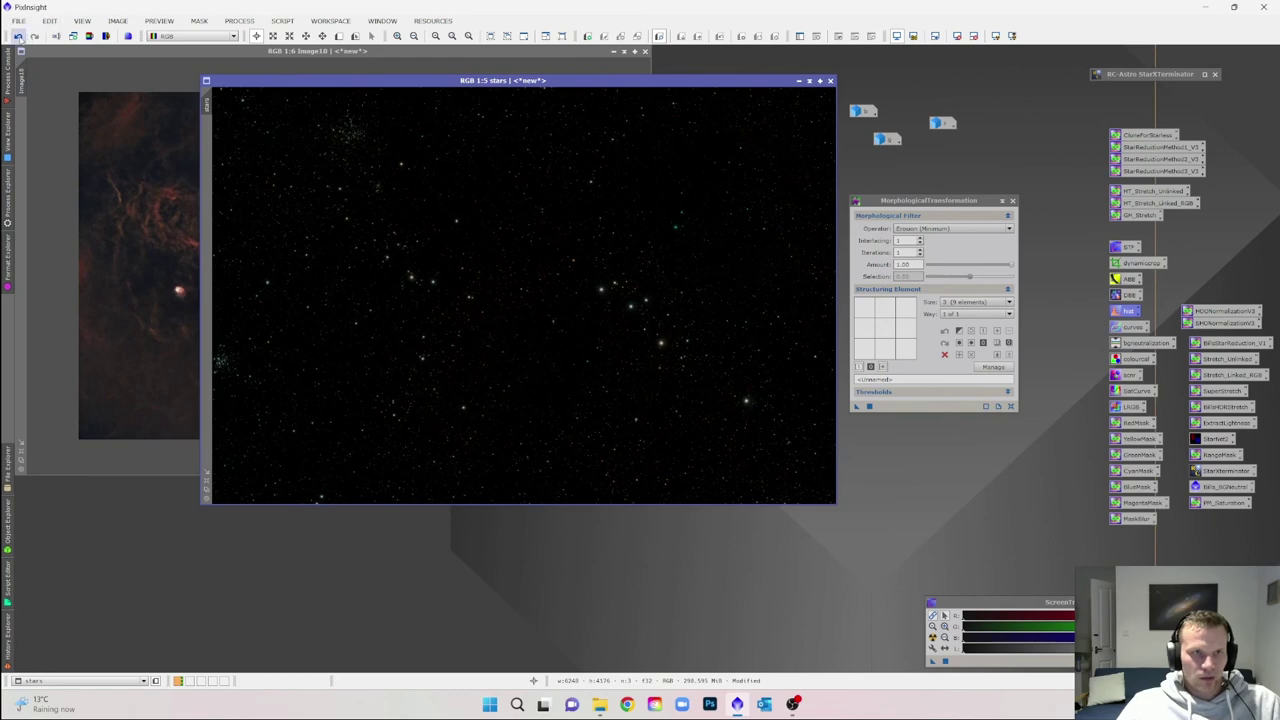
left_click(18, 36)
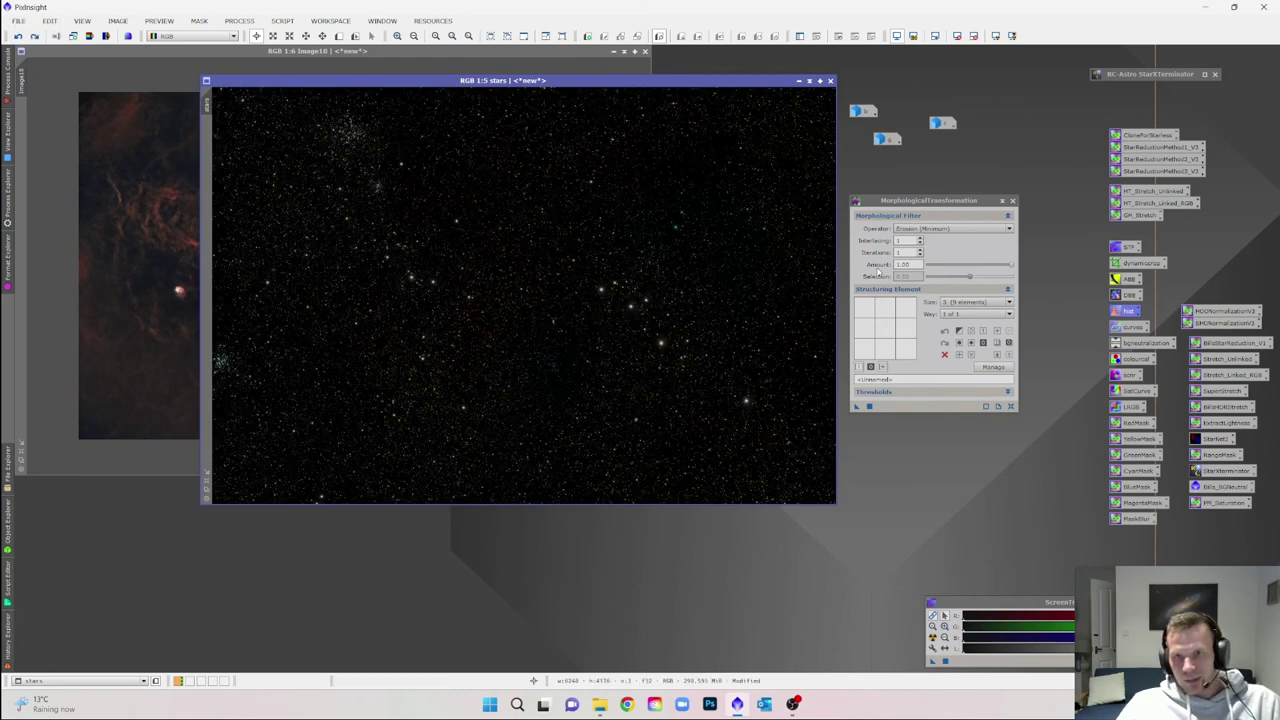
Reduce the Erosion amount to about 0.65, apply it to the stars image, and close MorphologicalTransformation.
left_click_drag(1006, 265, 982, 268)
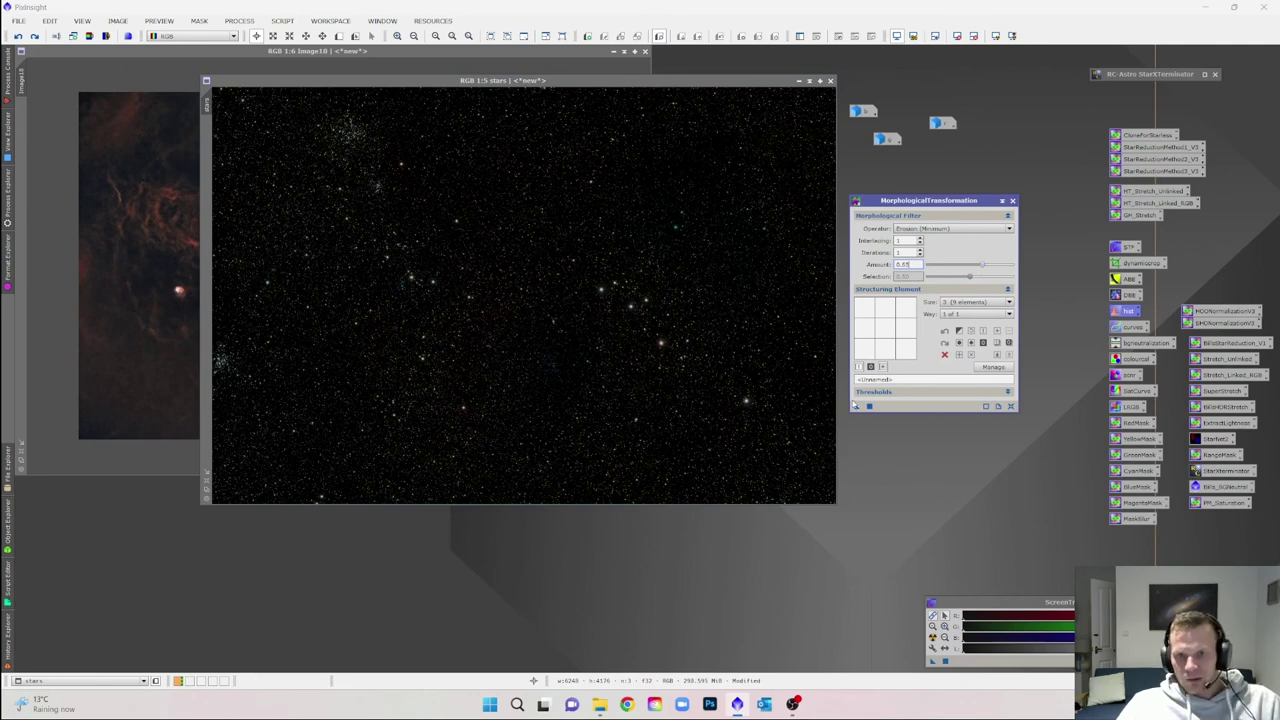
left_click_drag(857, 408, 618, 368)
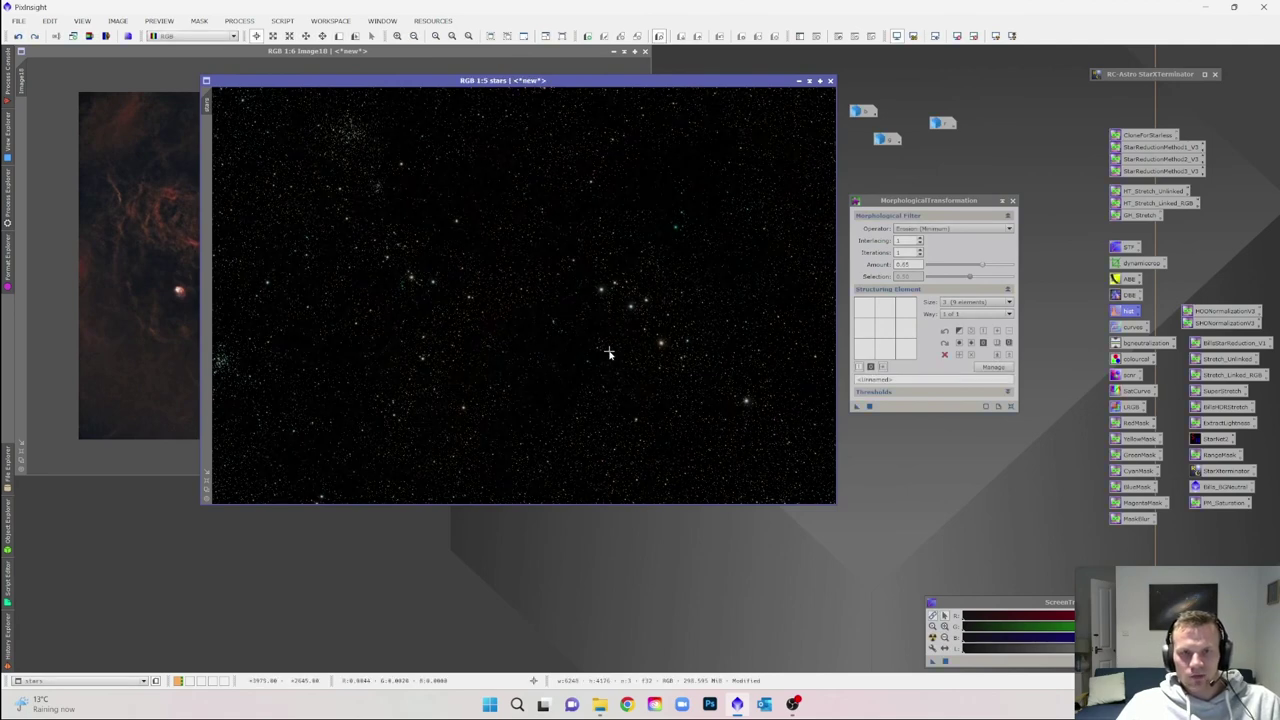
left_click(1012, 203)
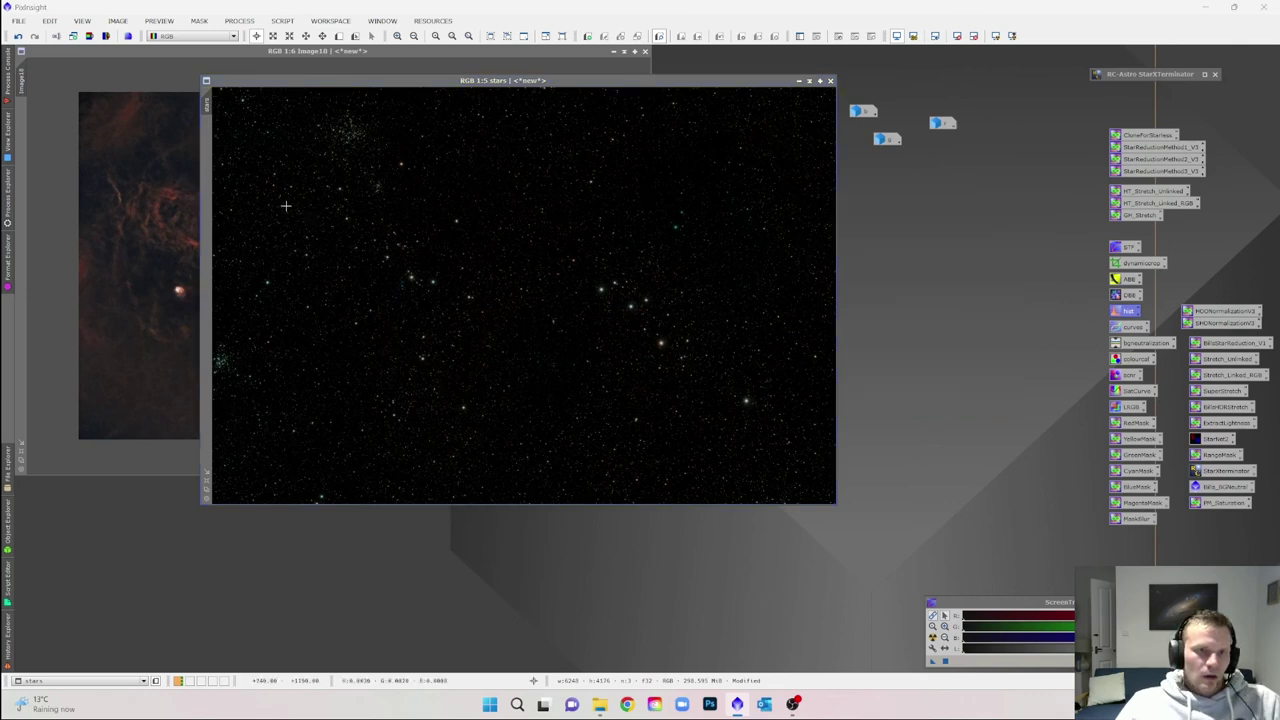
Rename the nebula colour image's identifier to starless.
left_click(168, 176)
right_click(166, 174)
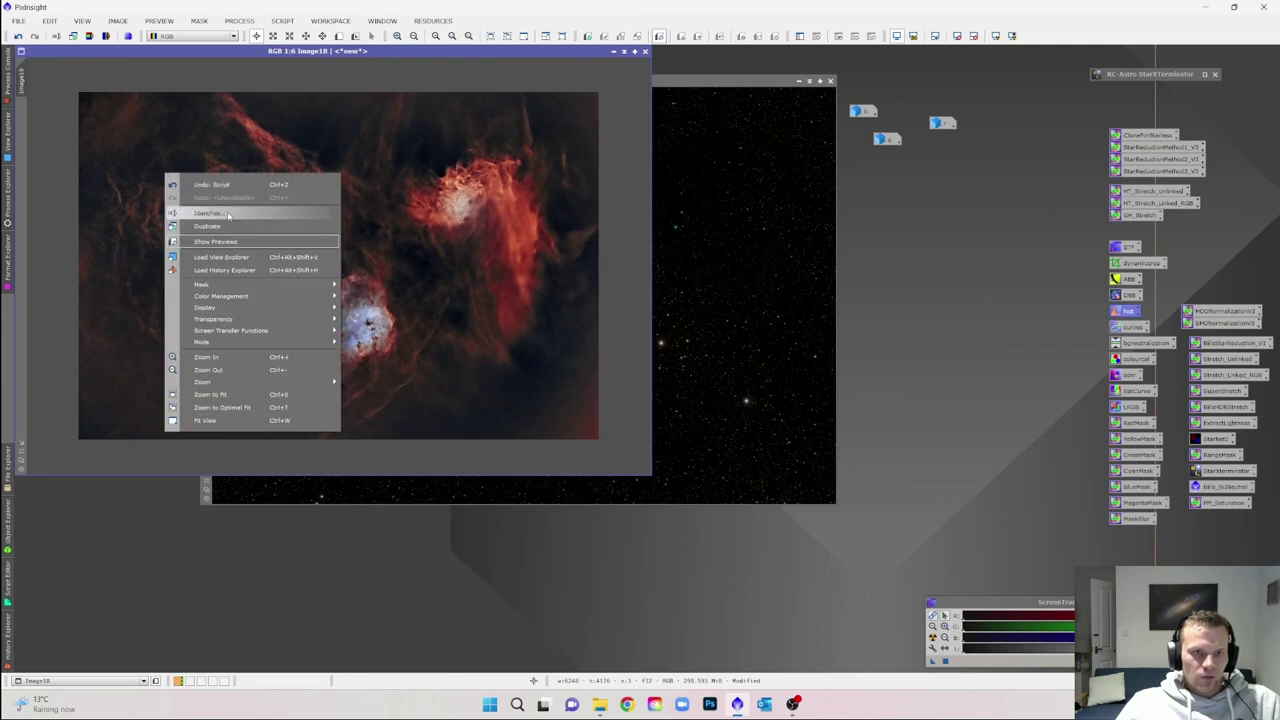
left_click(228, 214)
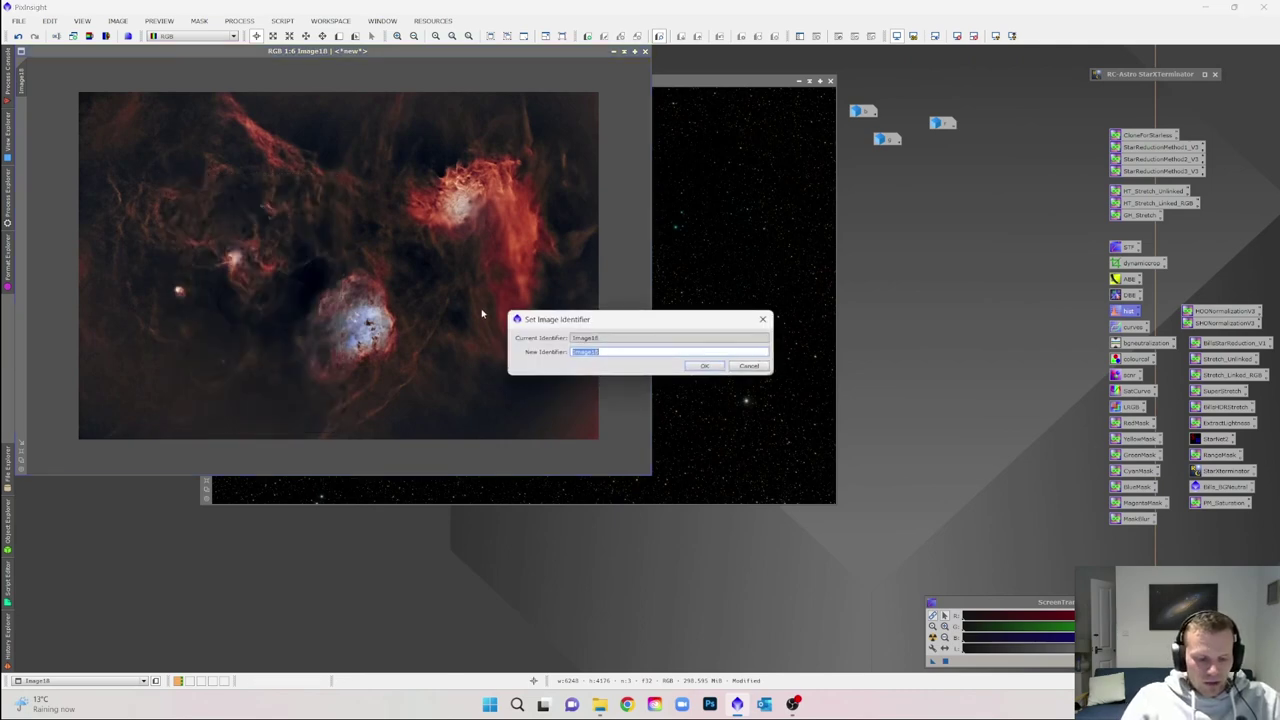
type("starless")
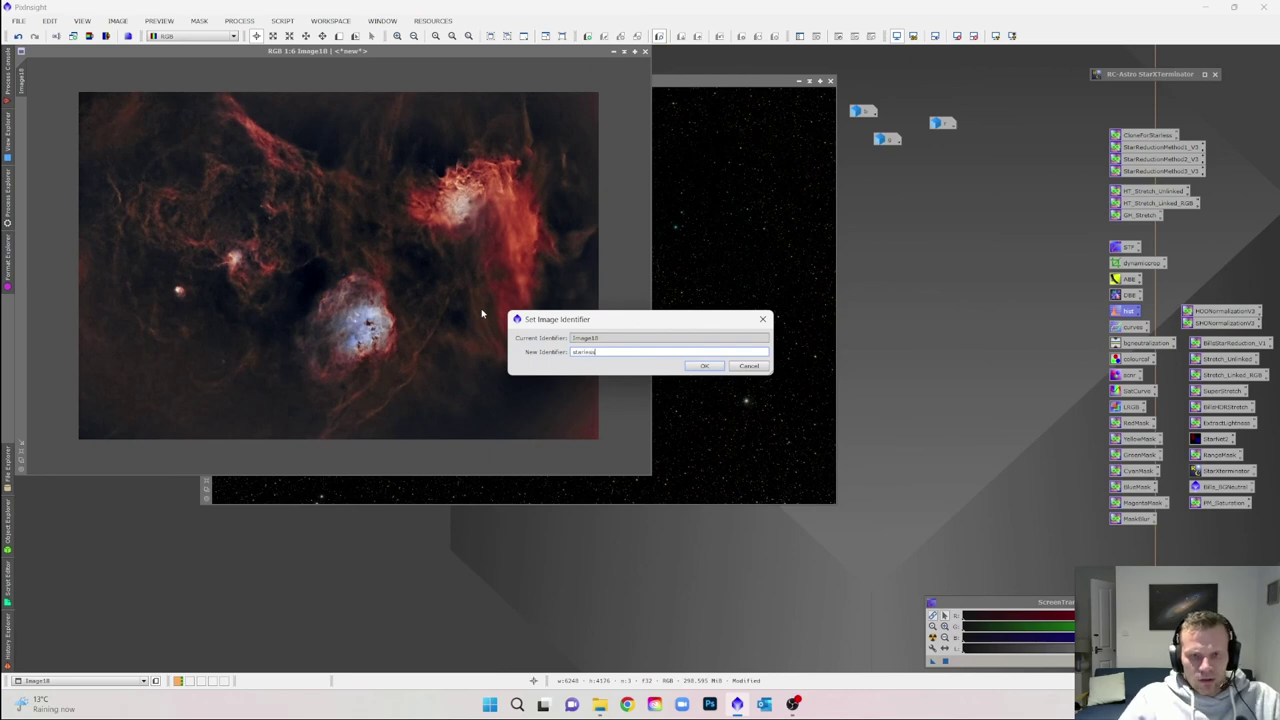
left_click(704, 366)
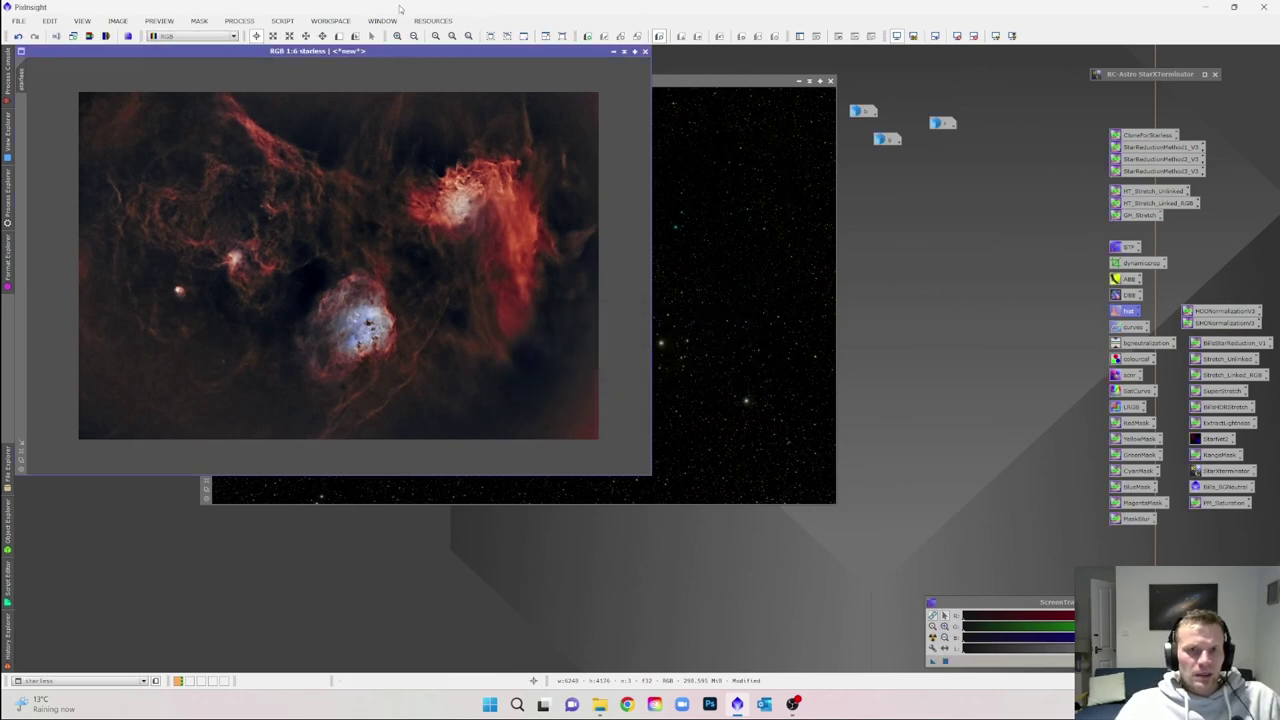
Open PixelMath, replace the old RGB/K expression with star+starless, and try to apply it to the starless image with a new image as output.
left_click(239, 20)
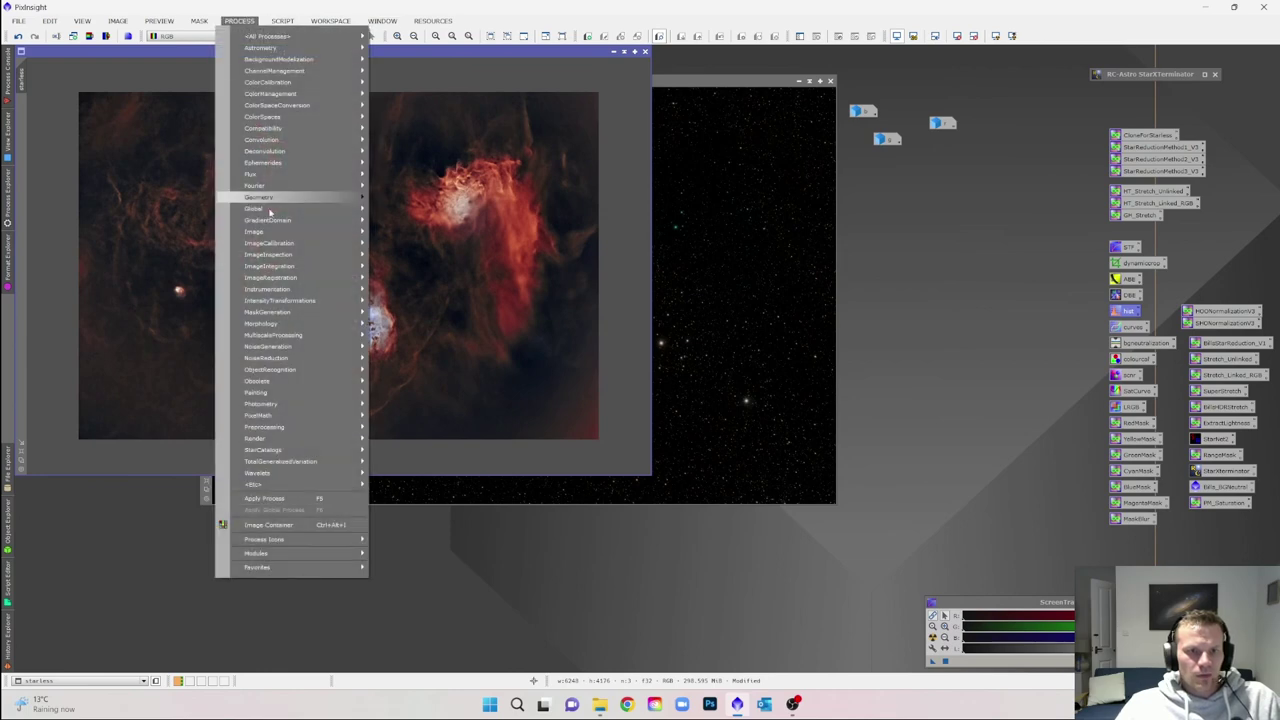
mouse_move(285, 418)
left_click(405, 417)
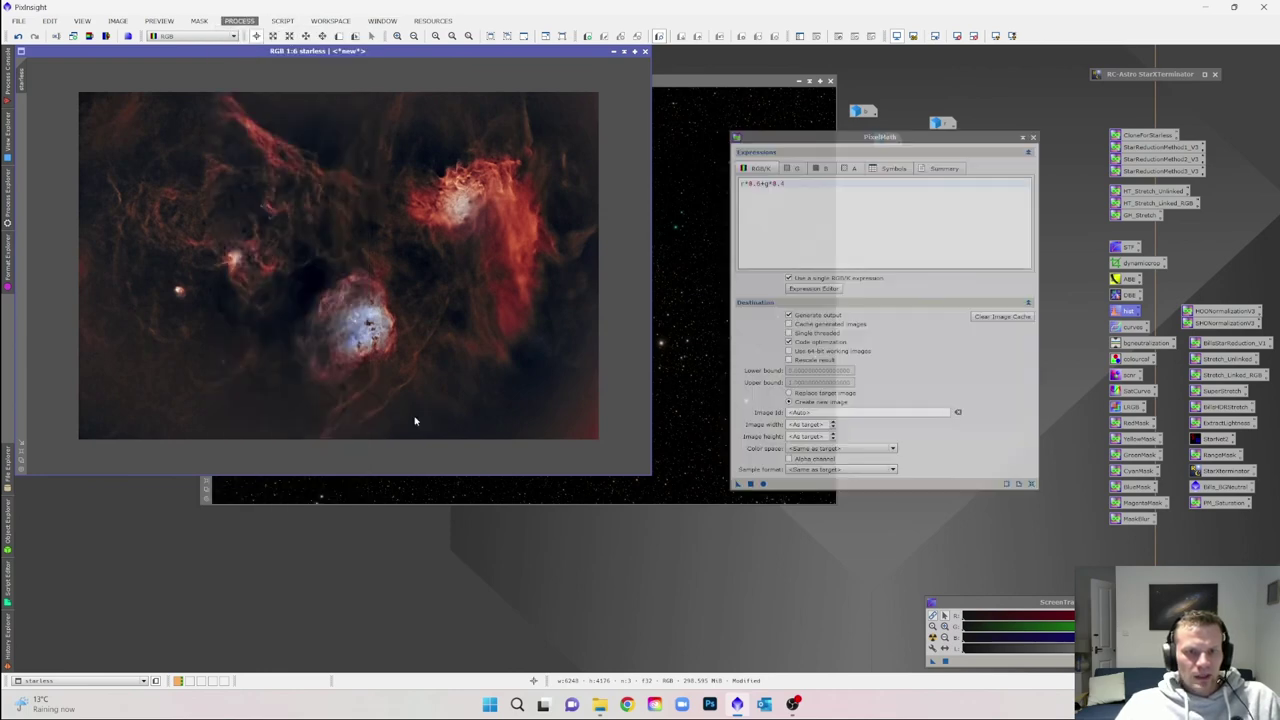
left_click(810, 185)
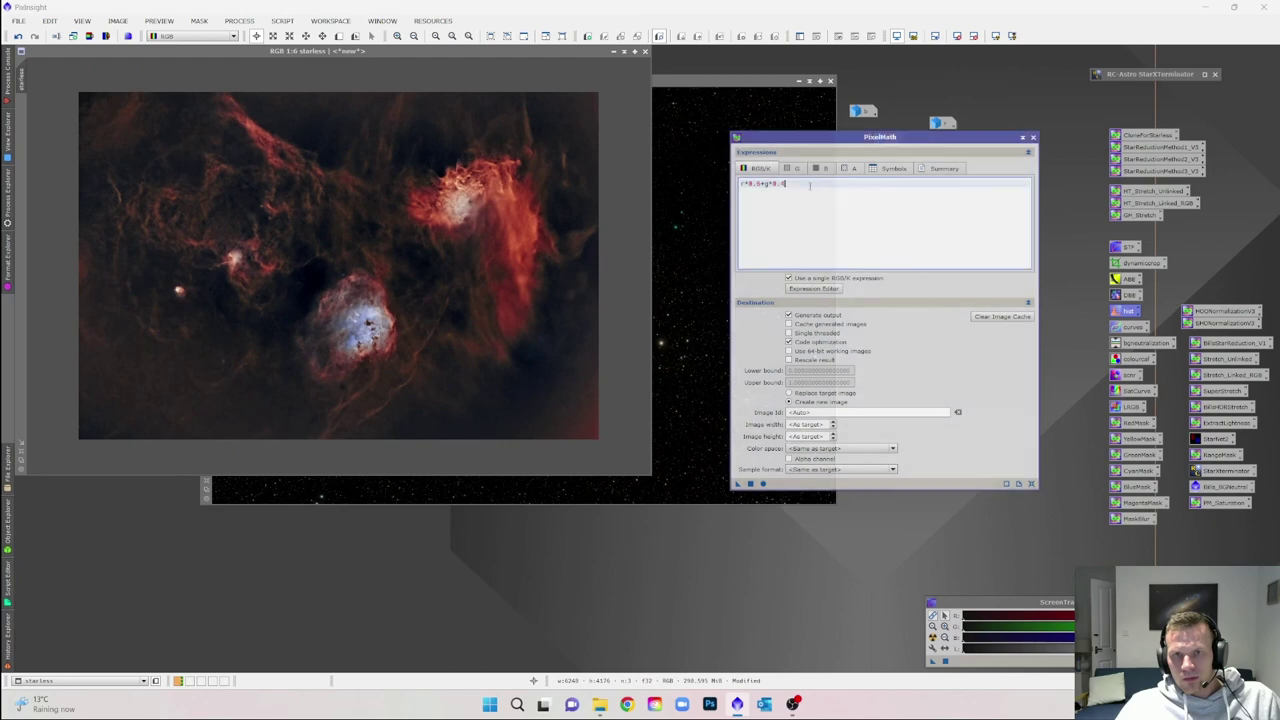
left_click_drag(810, 185, 728, 188)
key("BackSpace")
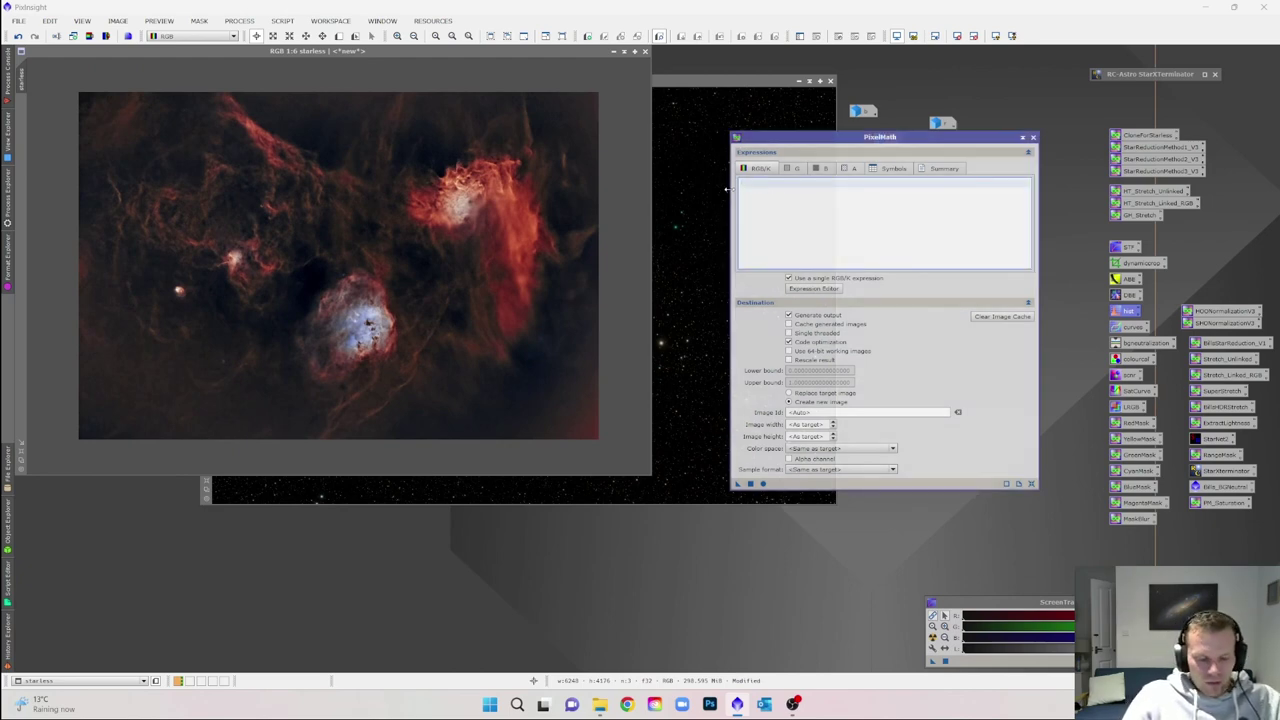
type("stars+st")
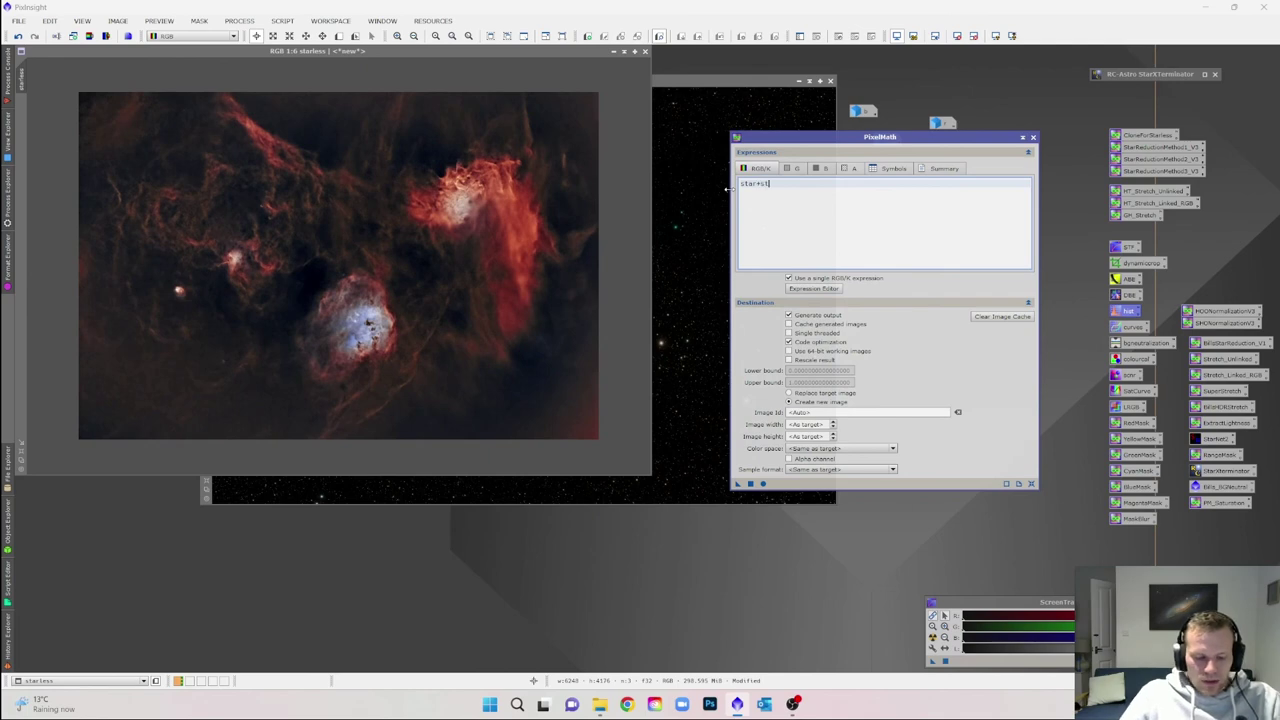
type("arless")
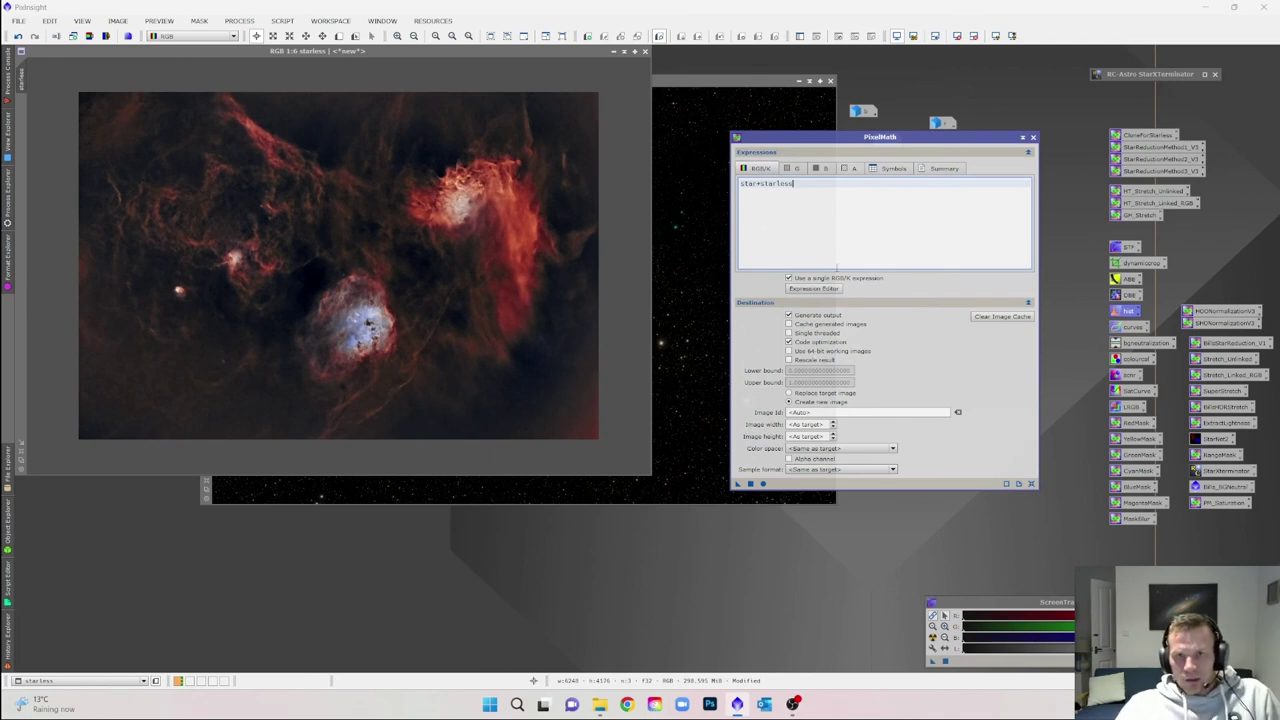
left_click(750, 485)
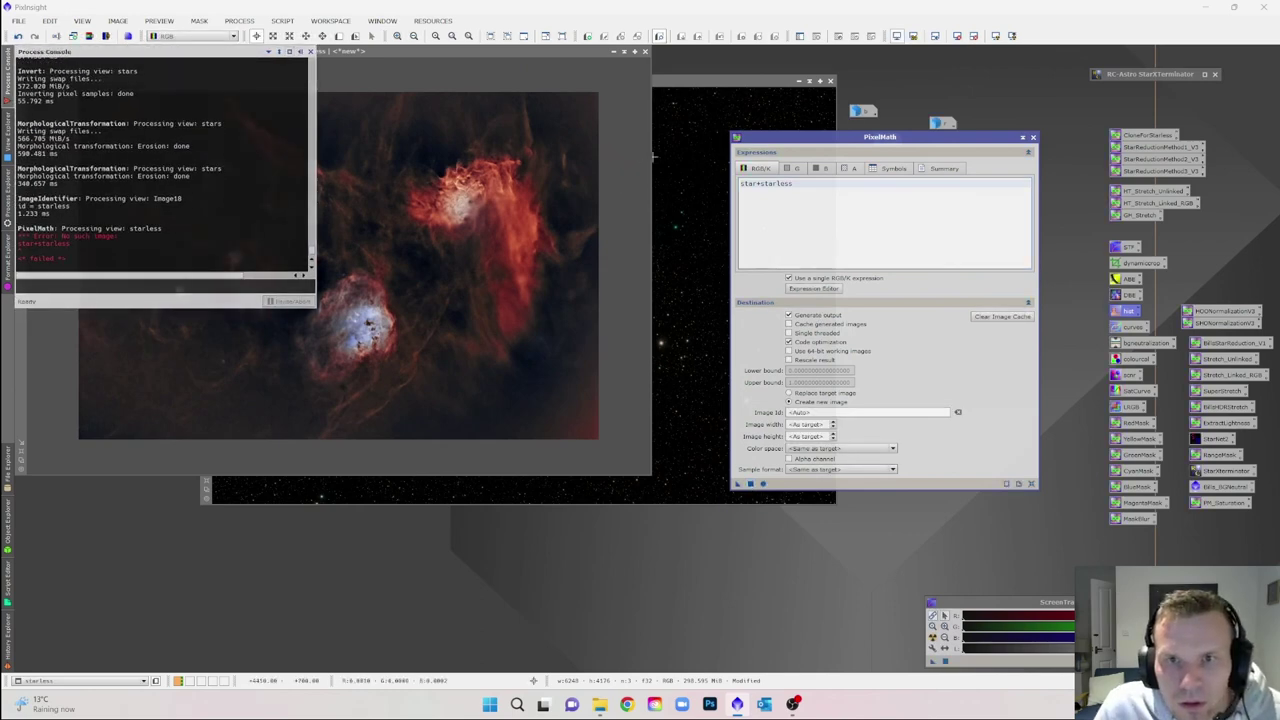
Correct the PixelMath expression to stars+starless and apply it to the starless image to create the combined image.
left_click(754, 186)
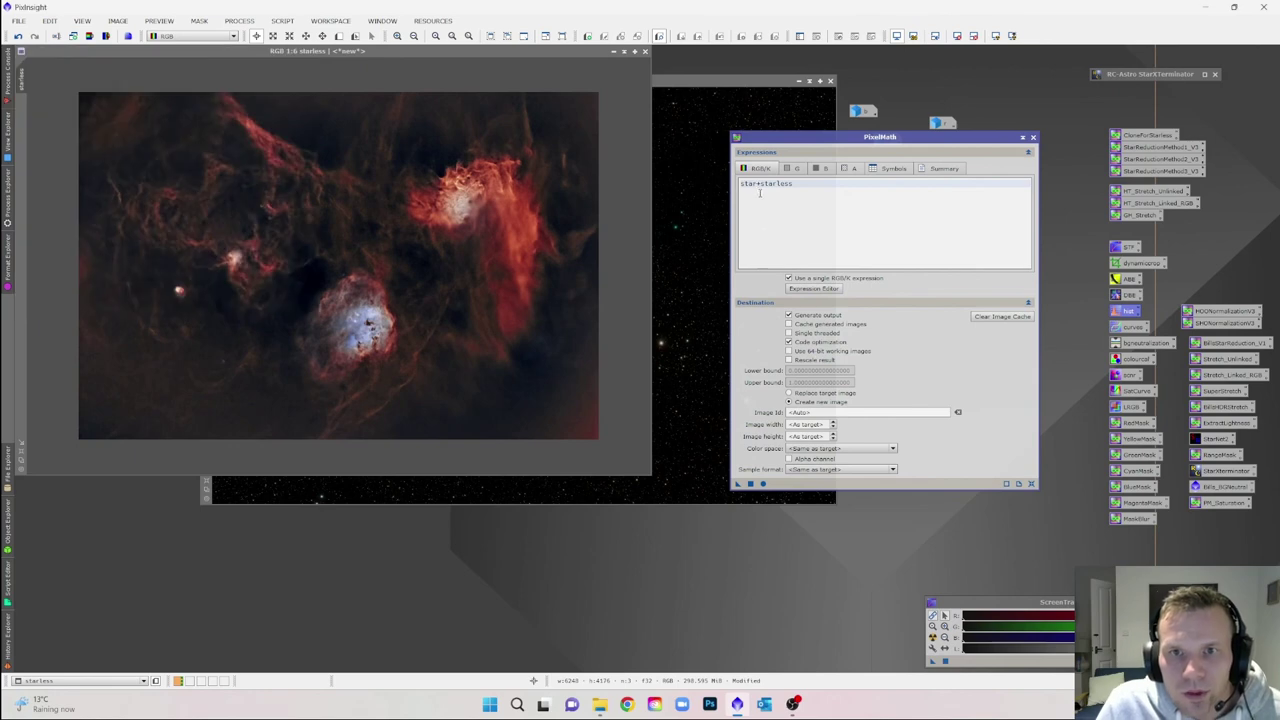
type("s")
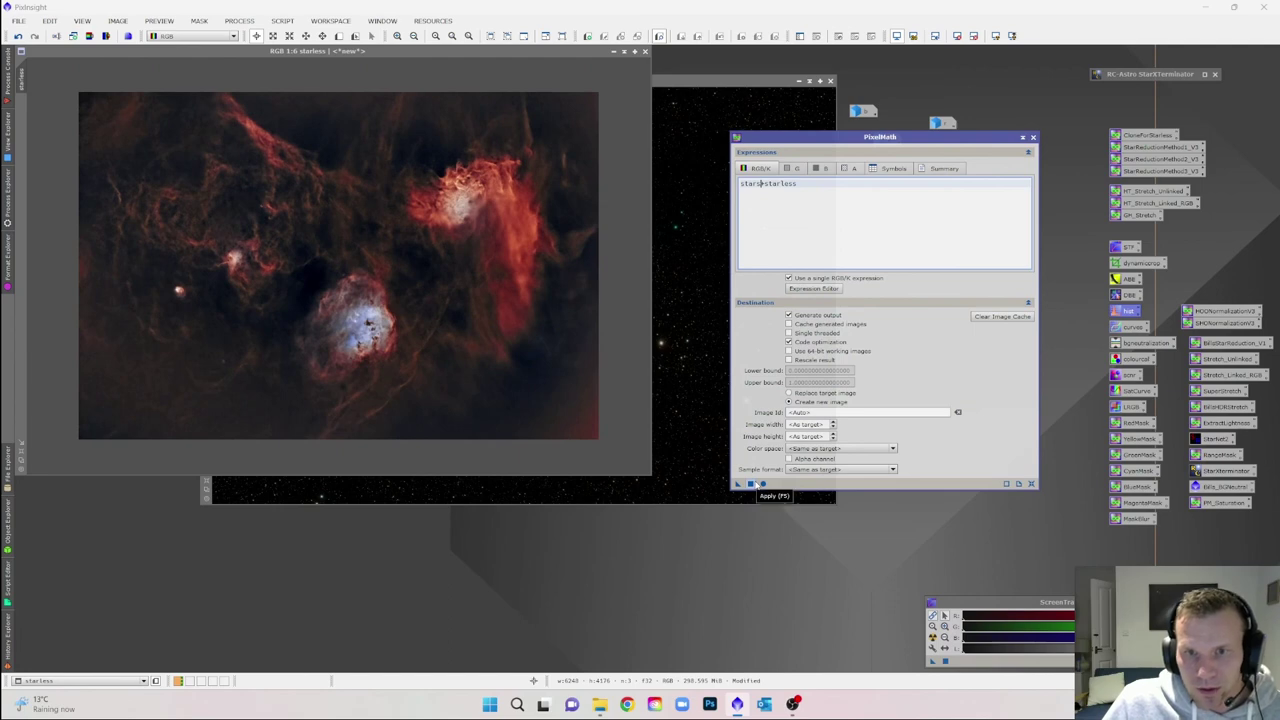
left_click(752, 484)
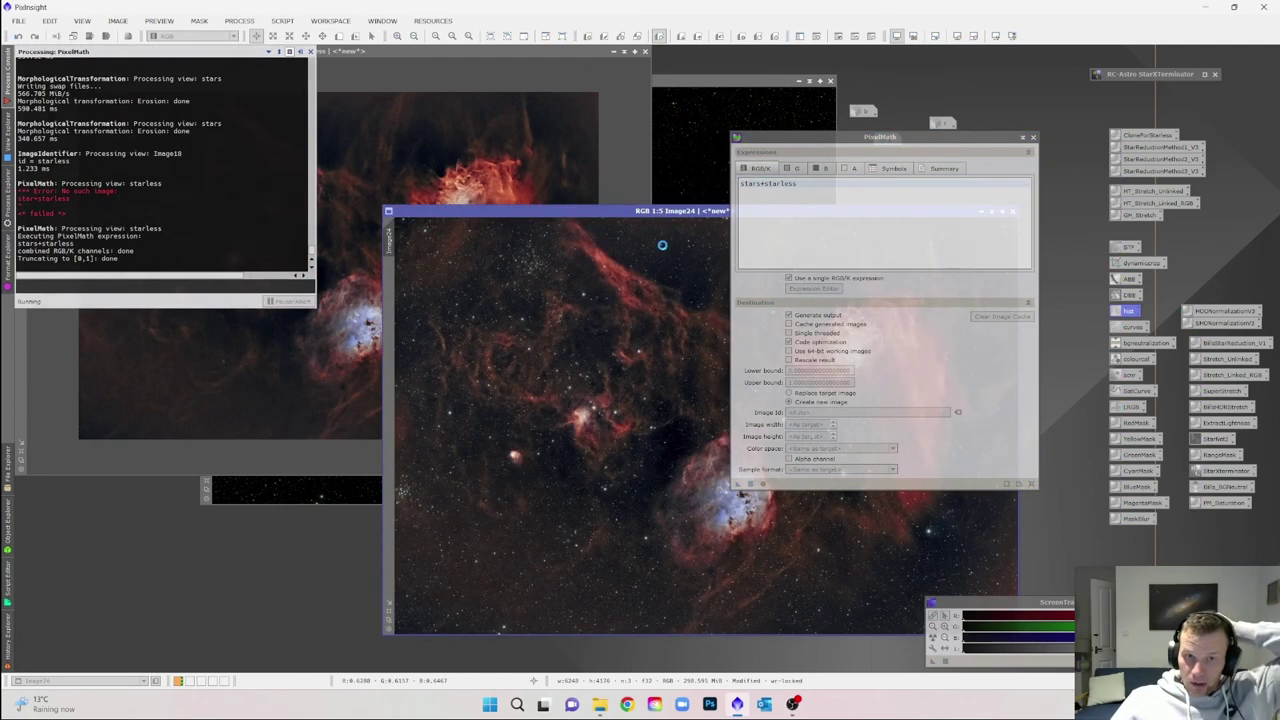
Move the new combined image window clear of PixelMath, close PixelMath, and show the whole combined image.
left_click(621, 212)
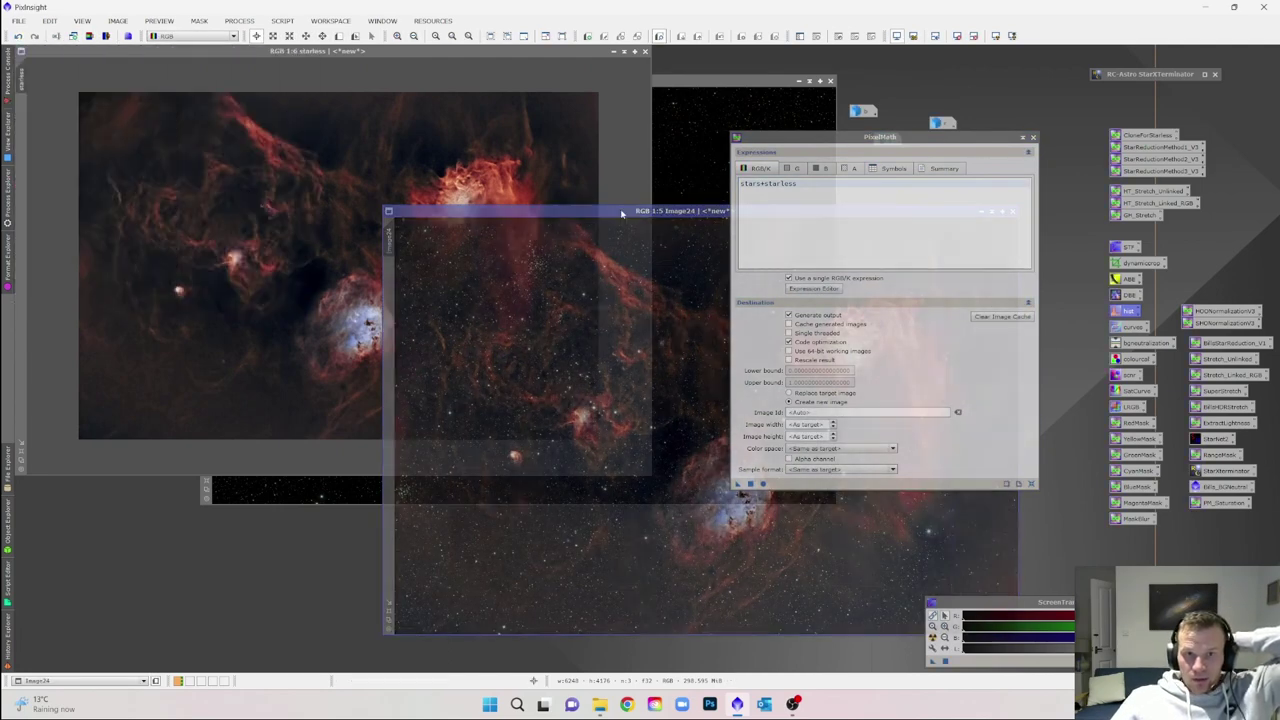
left_click_drag(621, 212, 352, 106)
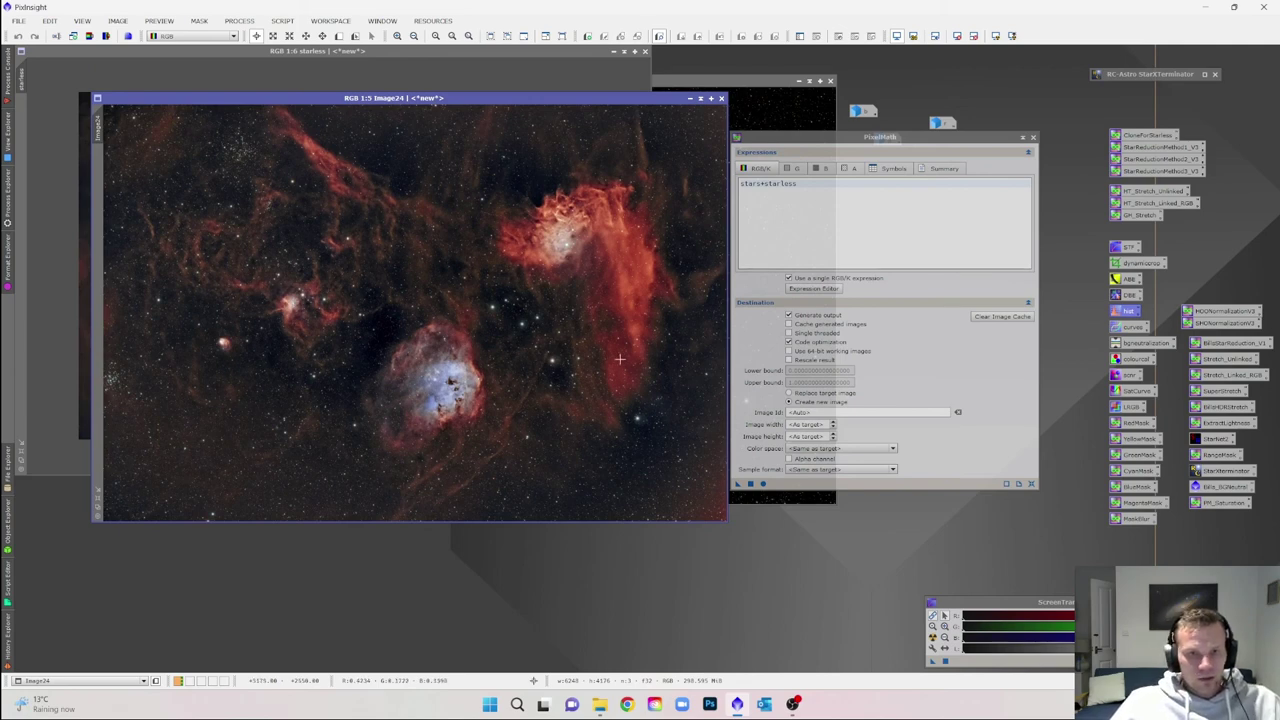
left_click(1035, 138)
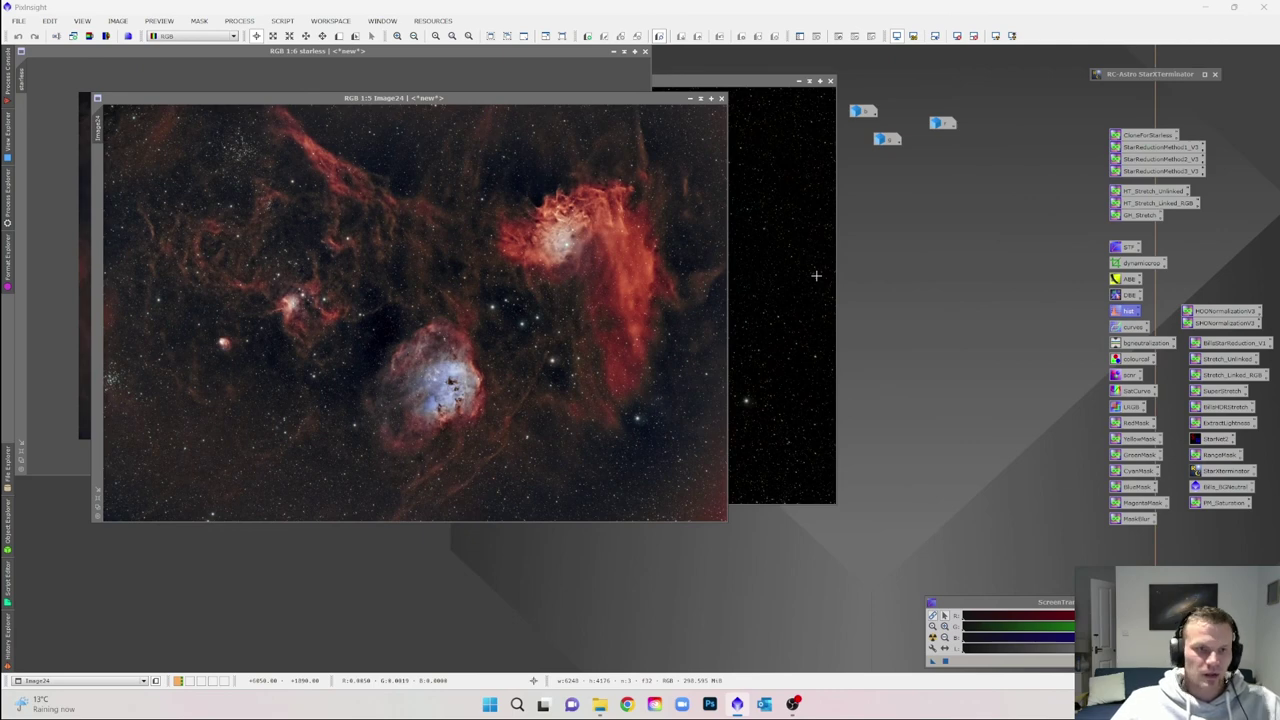
scroll(490, 320, "down", 1)
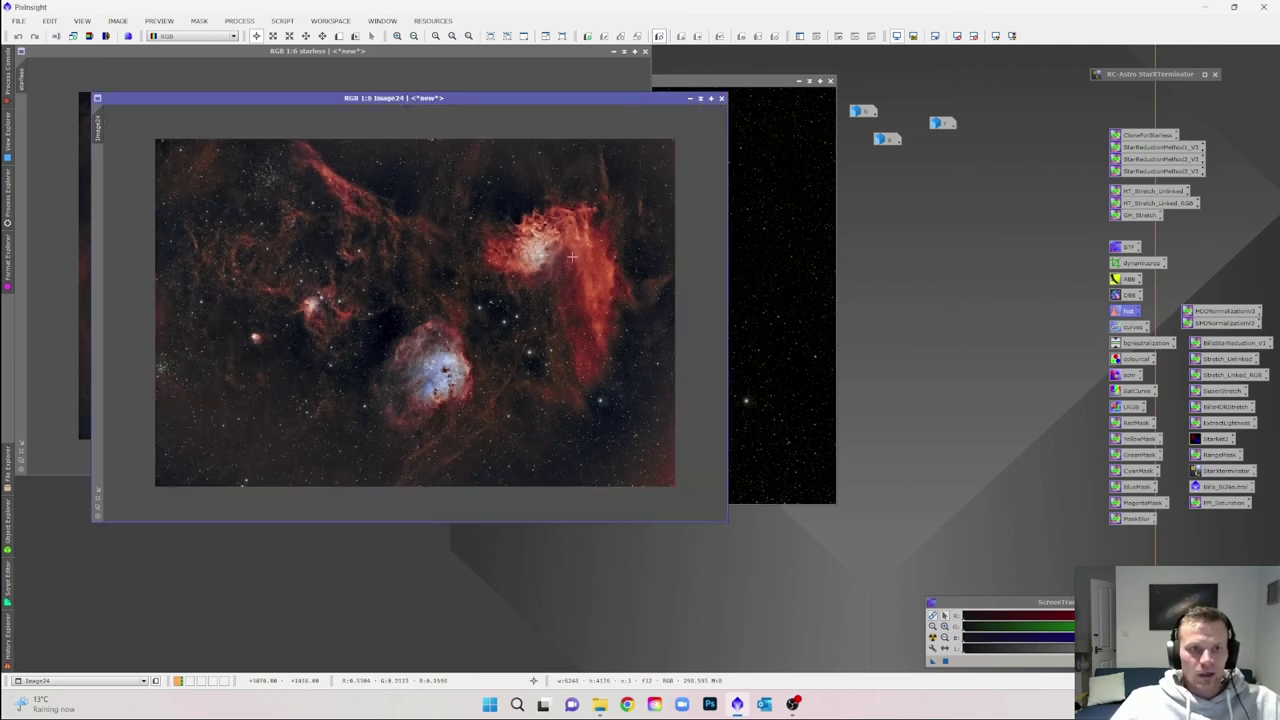